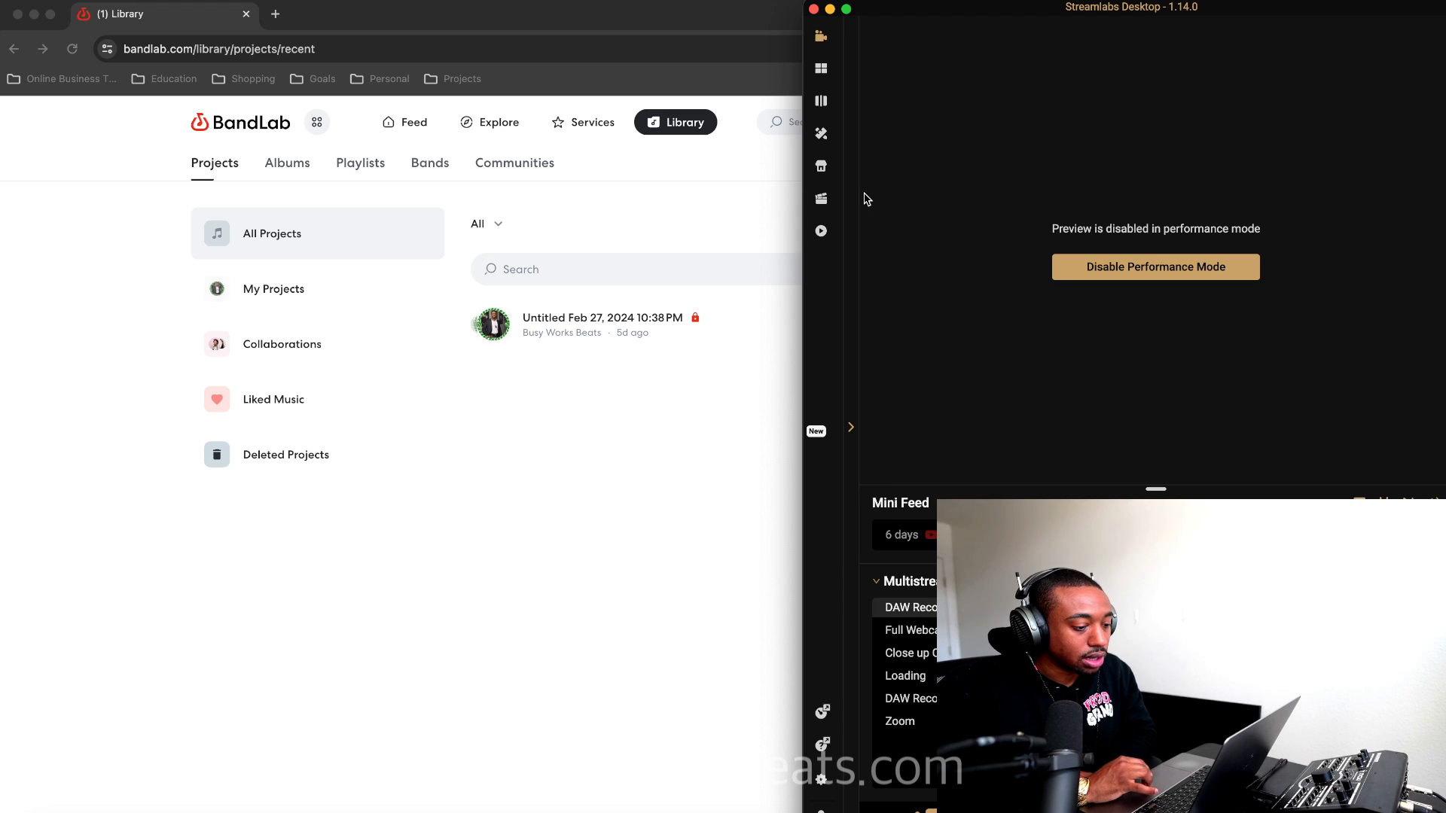
Minimize the Streamlabs window and create a new BandLab project with an Instruments track.
click(831, 8)
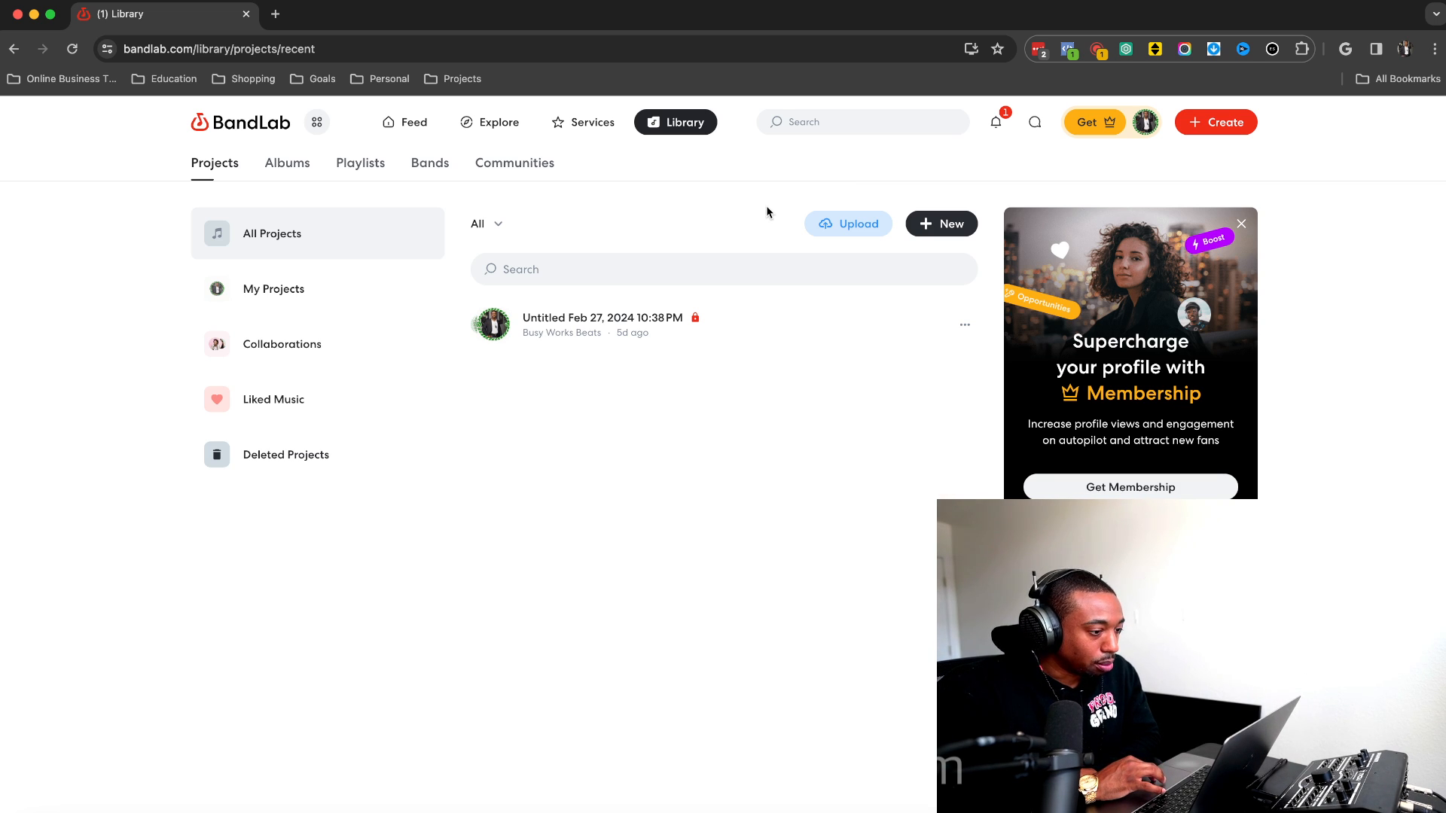
click(950, 223)
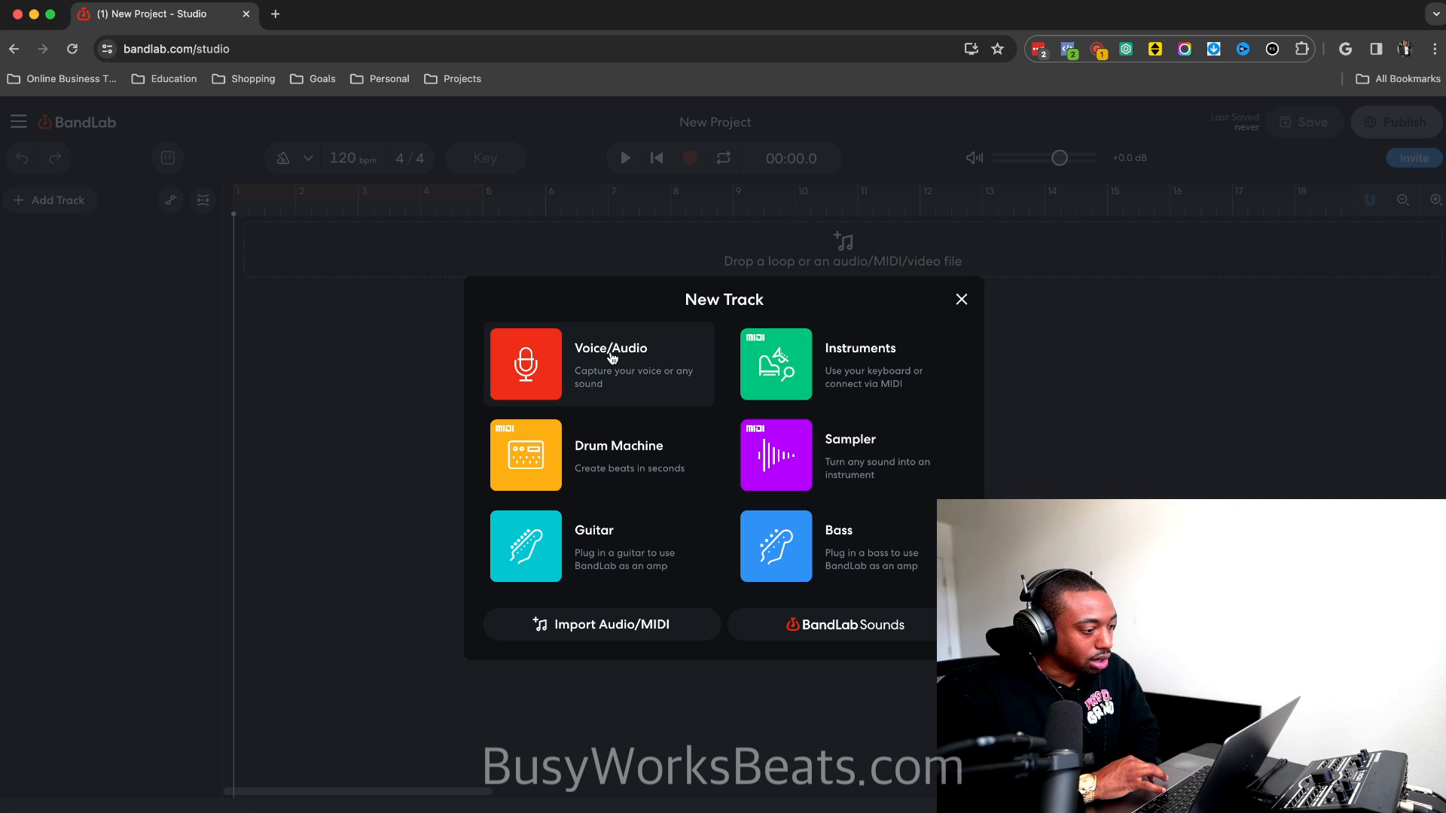
click(883, 348)
Audition the Studio Grand by playing the white-key scale from C2 to C3 and some descending notes.
click(220, 662)
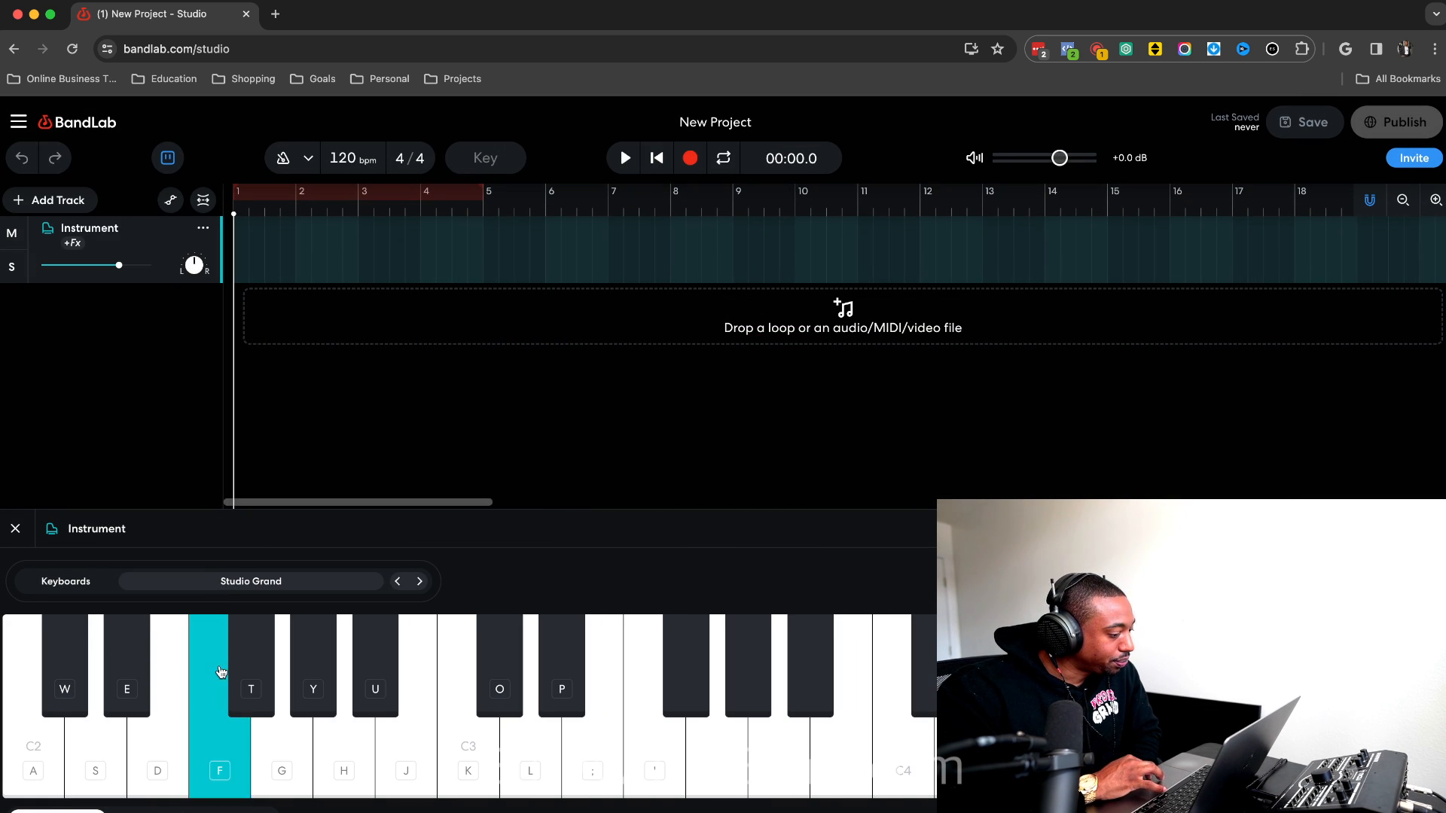
key(a)
key(s)
key(d)
key(f)
key(g)
key(h)
key(j)
key(k)
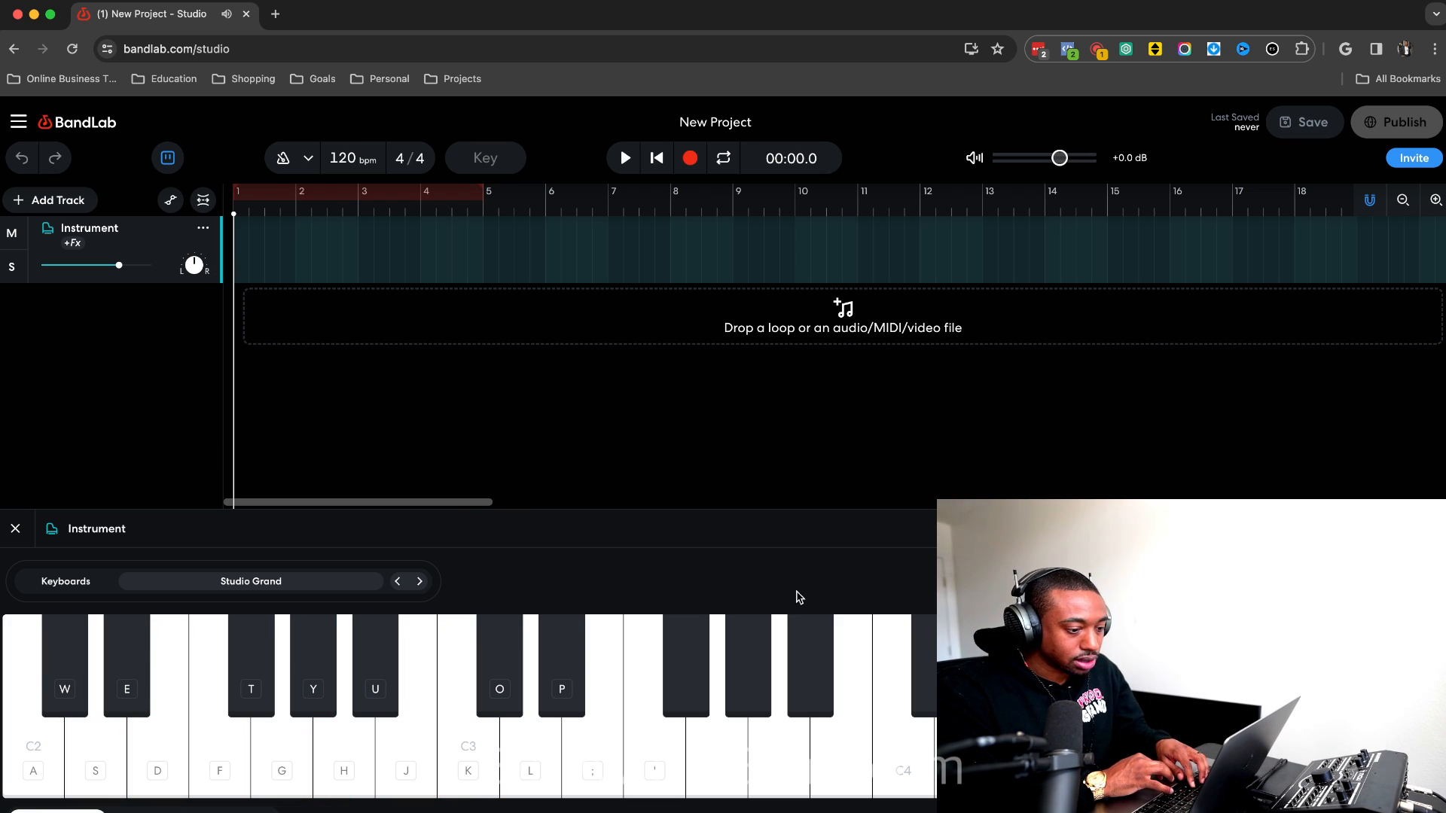
key(g)
key(f)
key(d)
key(s)
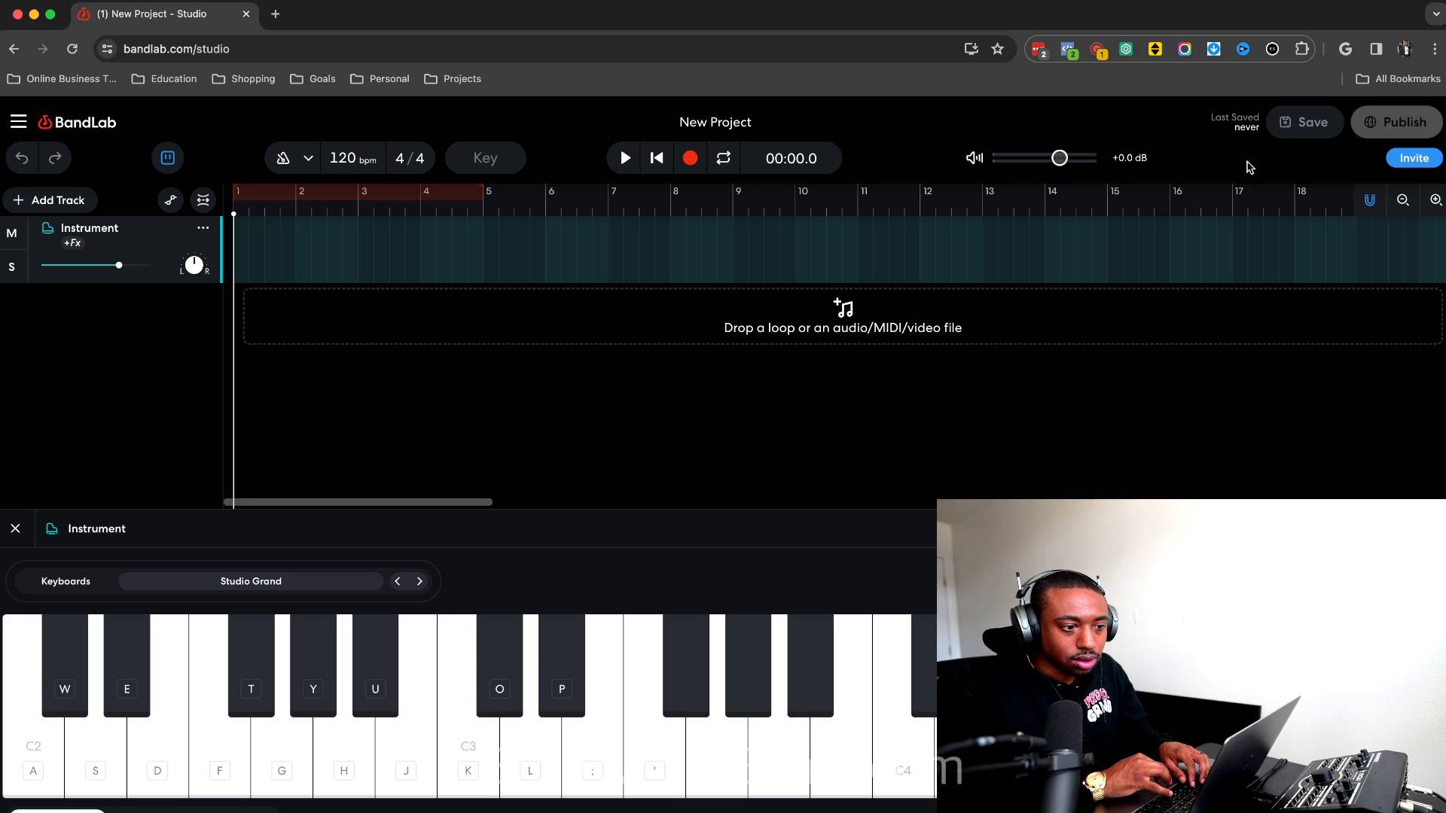
Play G2, F2, D2 and E2 on the piano during playback with the system volume raised.
key(space)
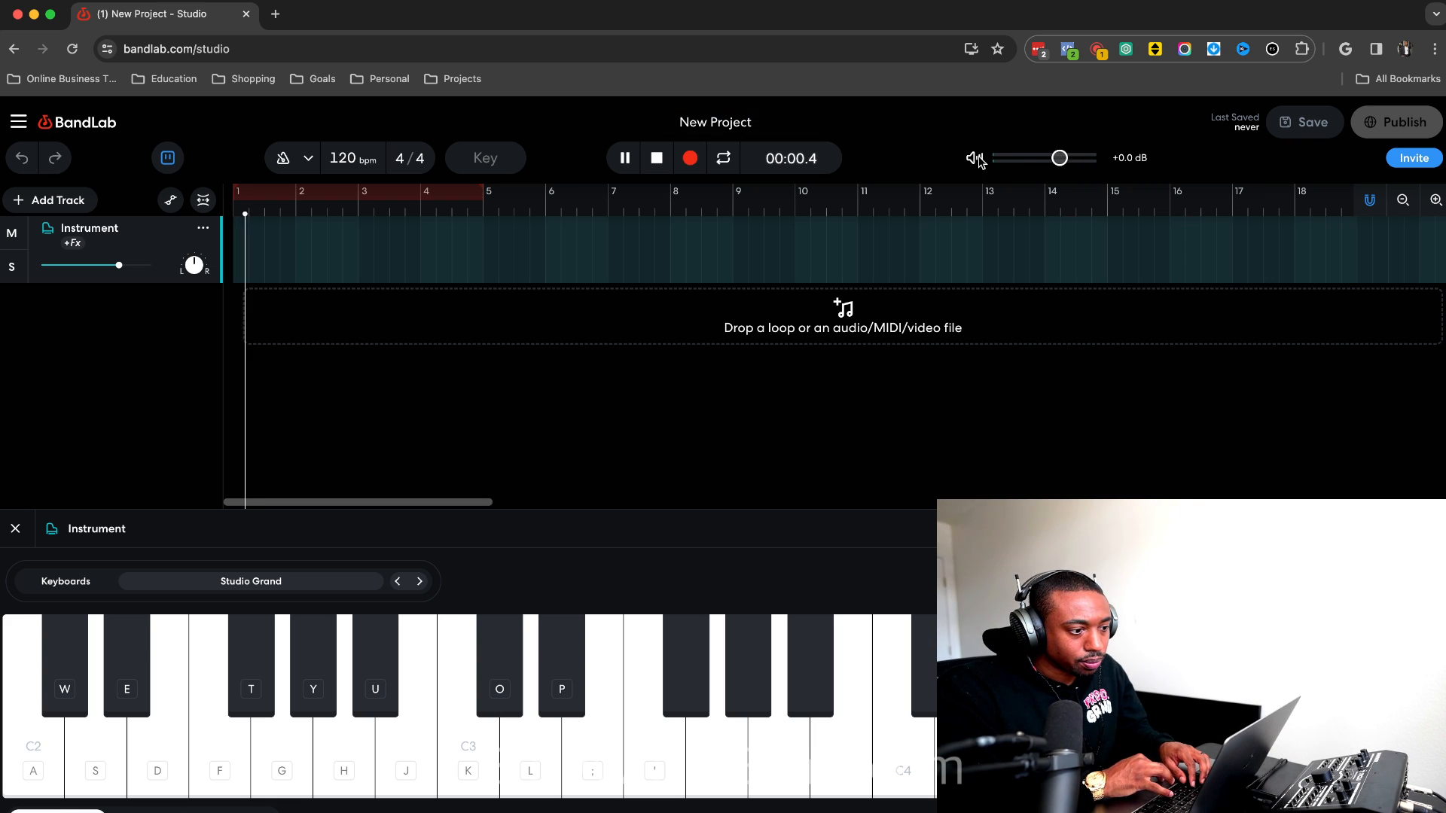
key(XF86AudioRaiseVolume)
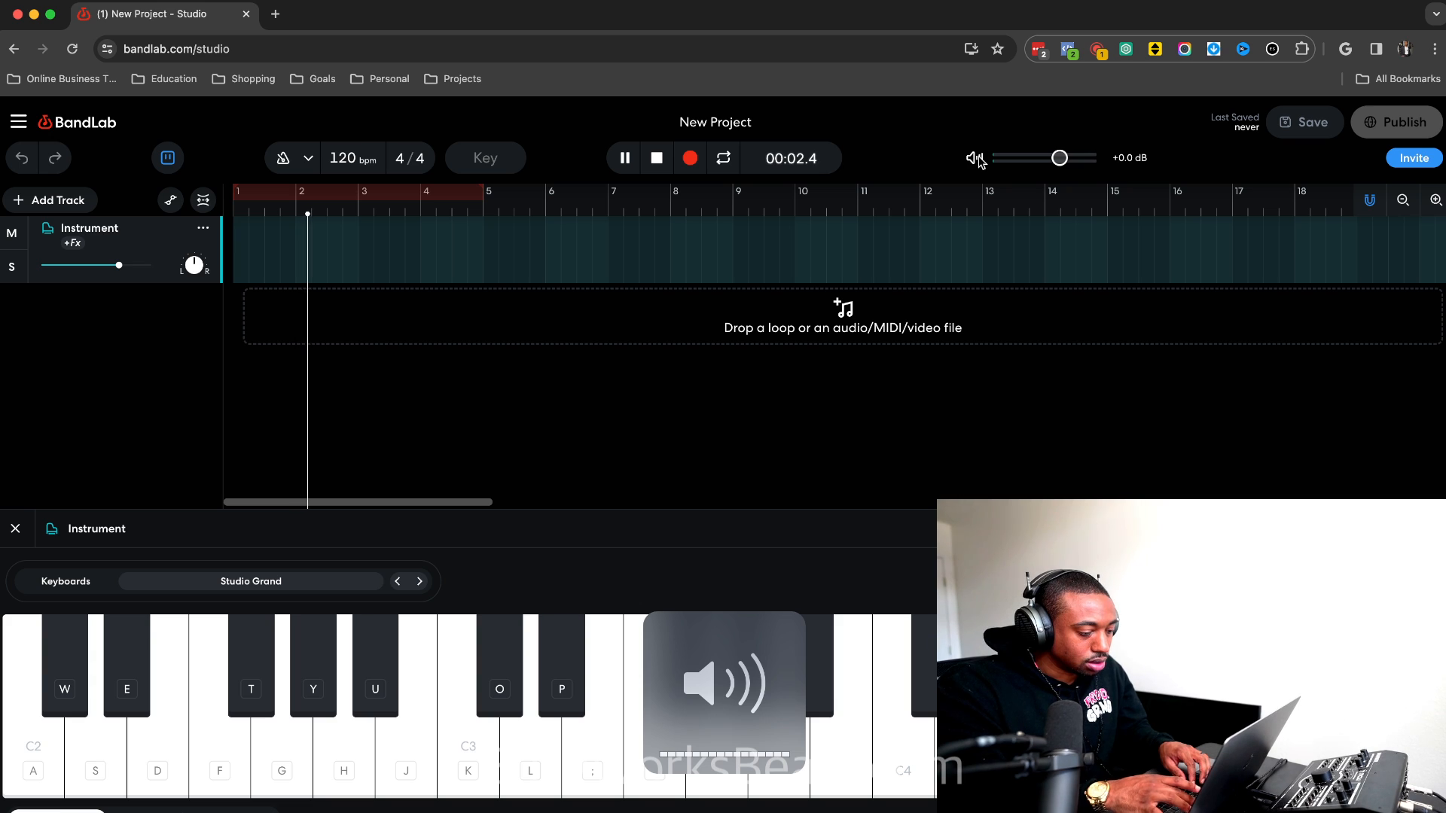
key(g)
key(f)
key(s)
key(d)
key(space)
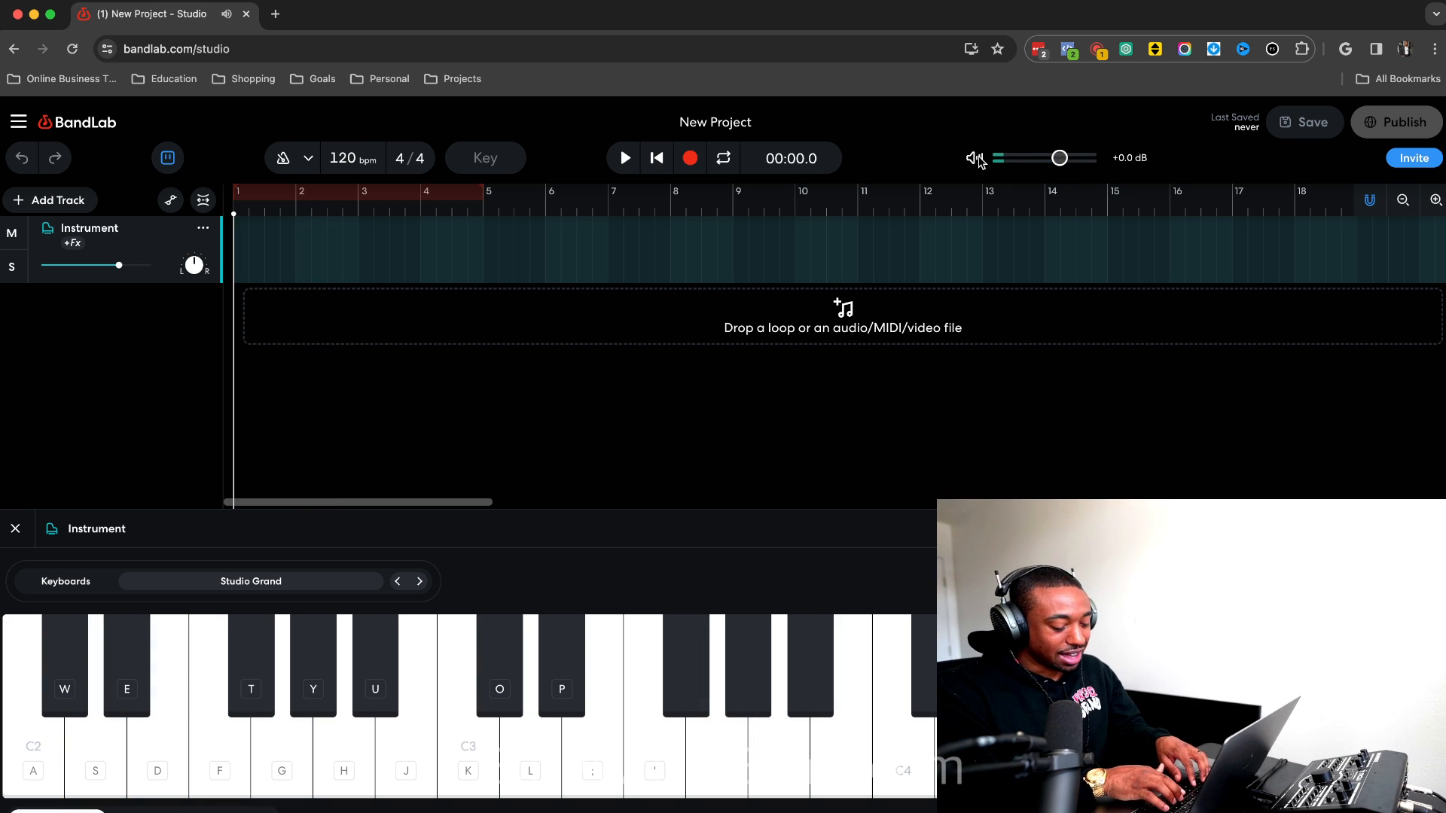
Improvise a melody on the Studio Grand across C2 to E3, using both natural and sharp notes.
key(l)
key(k)
key(j)
key(f)
key(d)
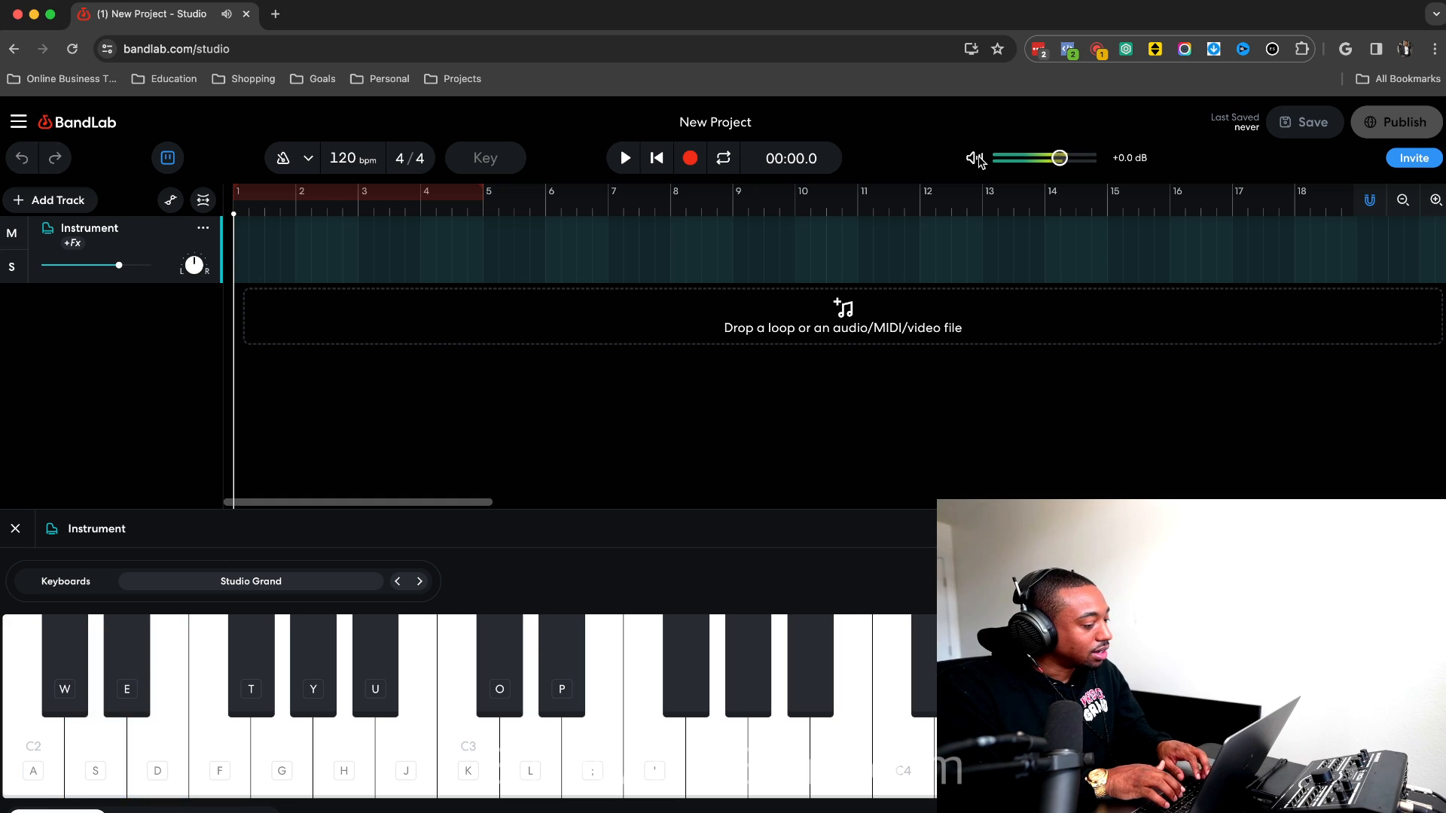
key(g)
key(d)
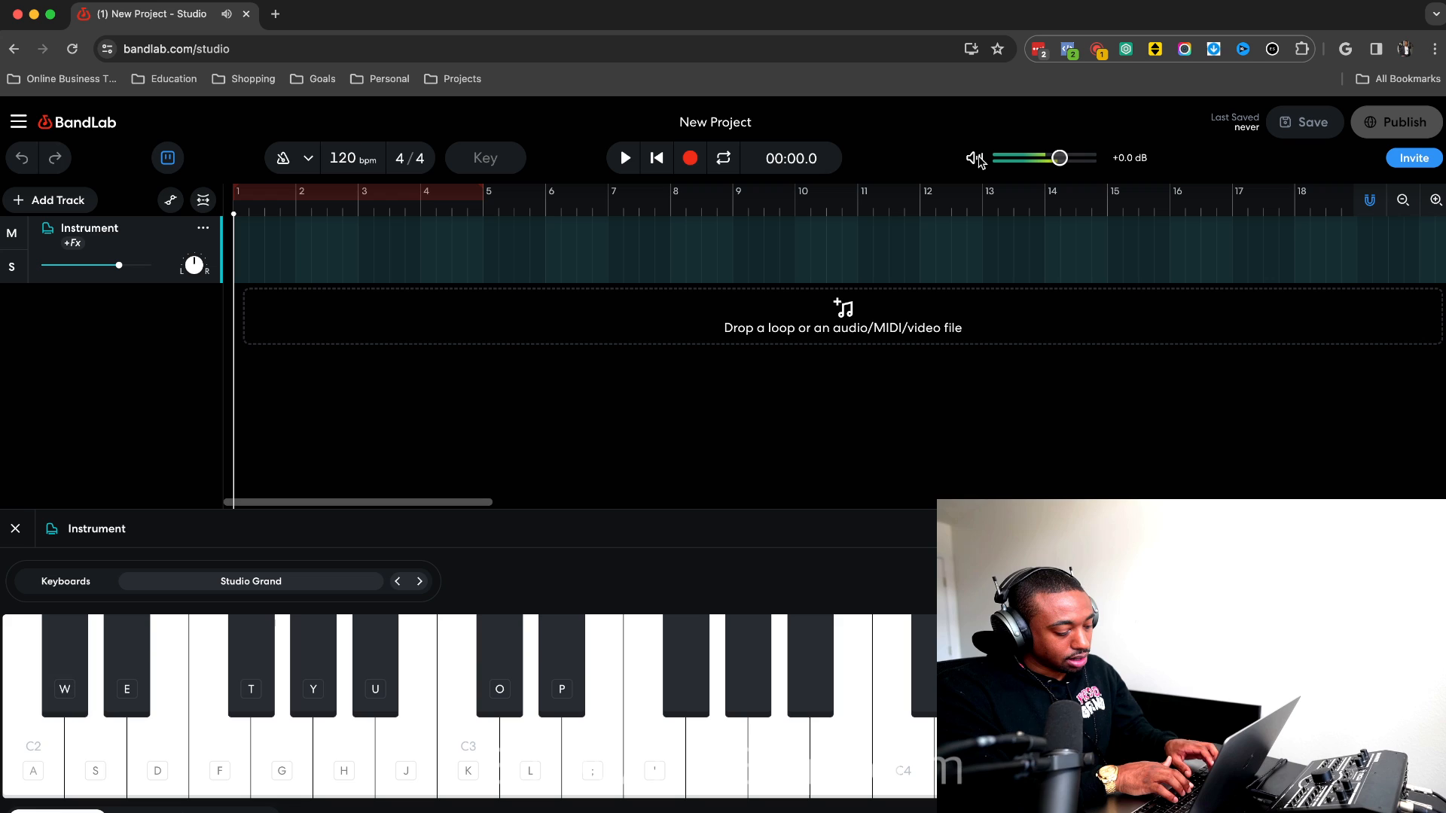
key(e)
key(g)
key(h)
key(y)
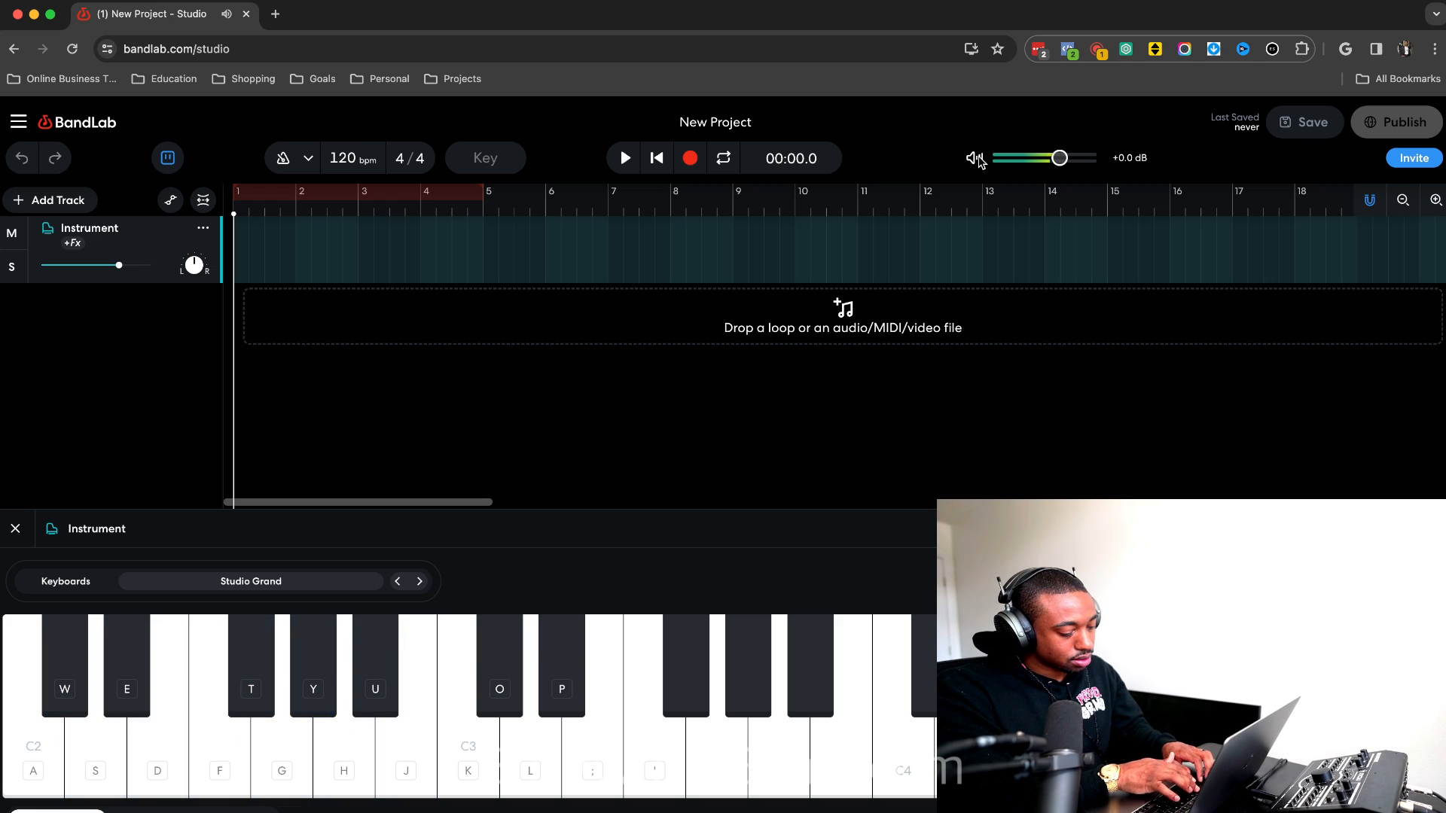
key(o)
key(p)
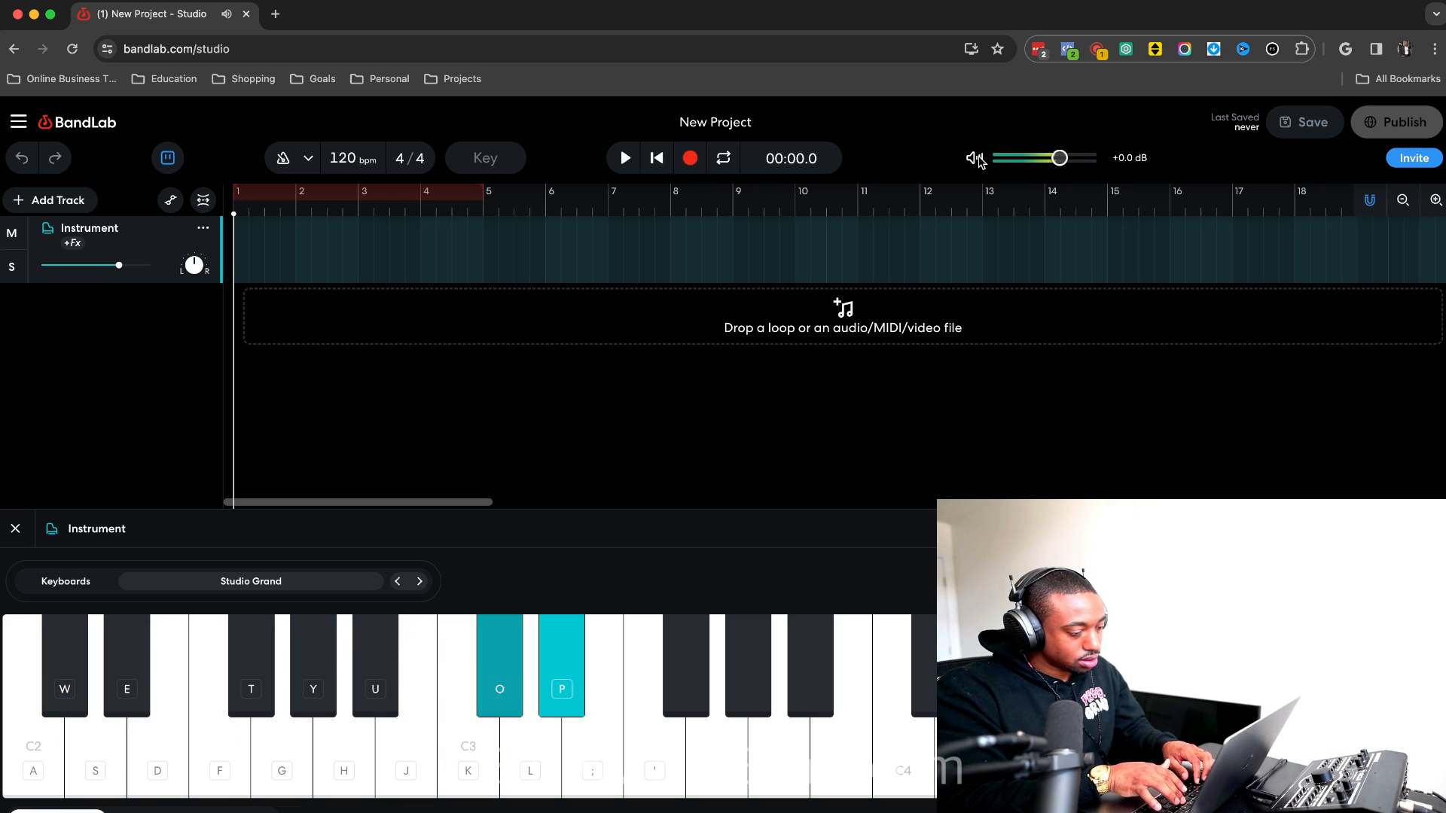
key(l)
key(j)
key(l)
key(f)
key(s)
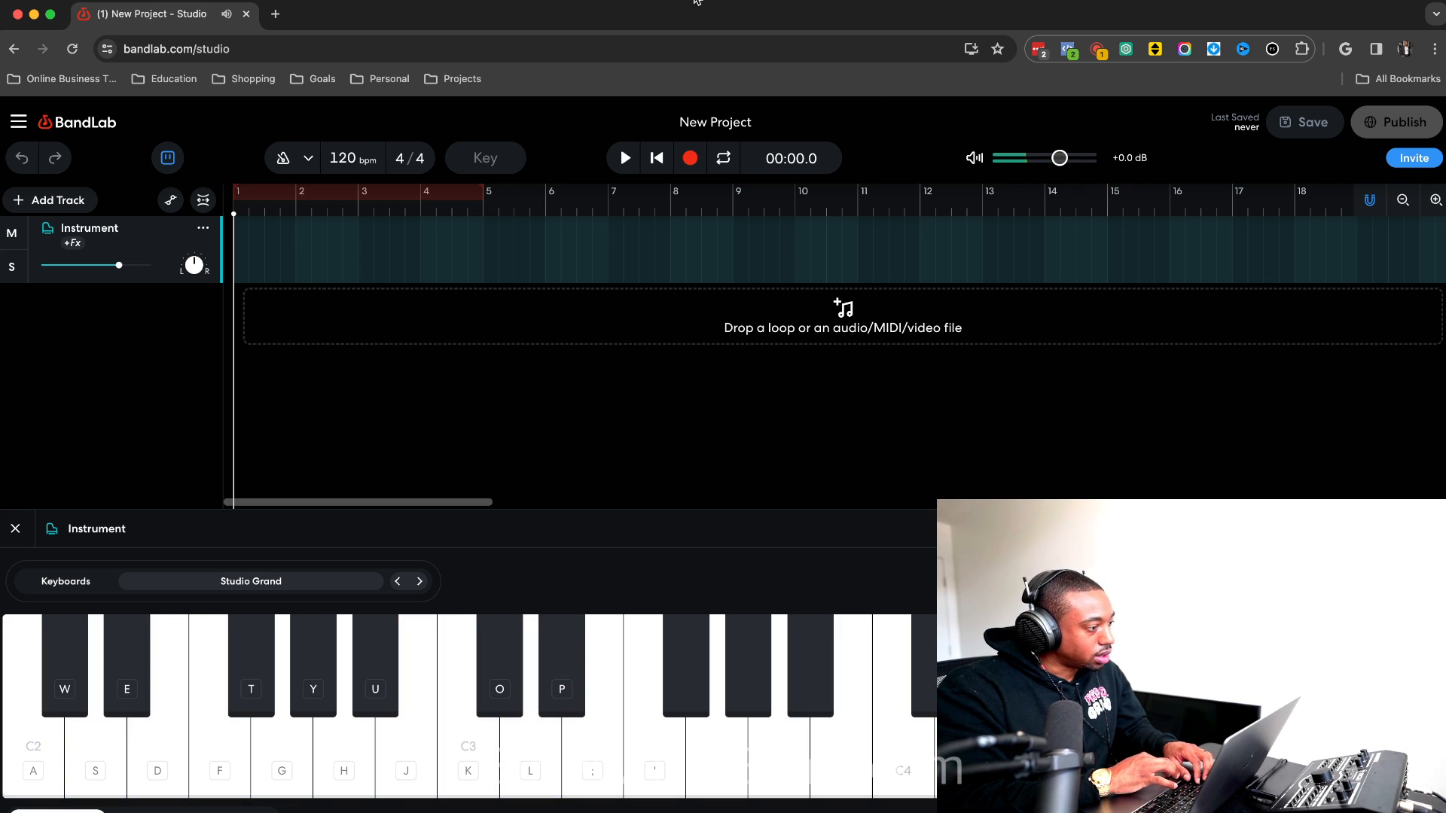
Change the track's instrument to Clean Guitar Hard from the Guitars category.
click(293, 584)
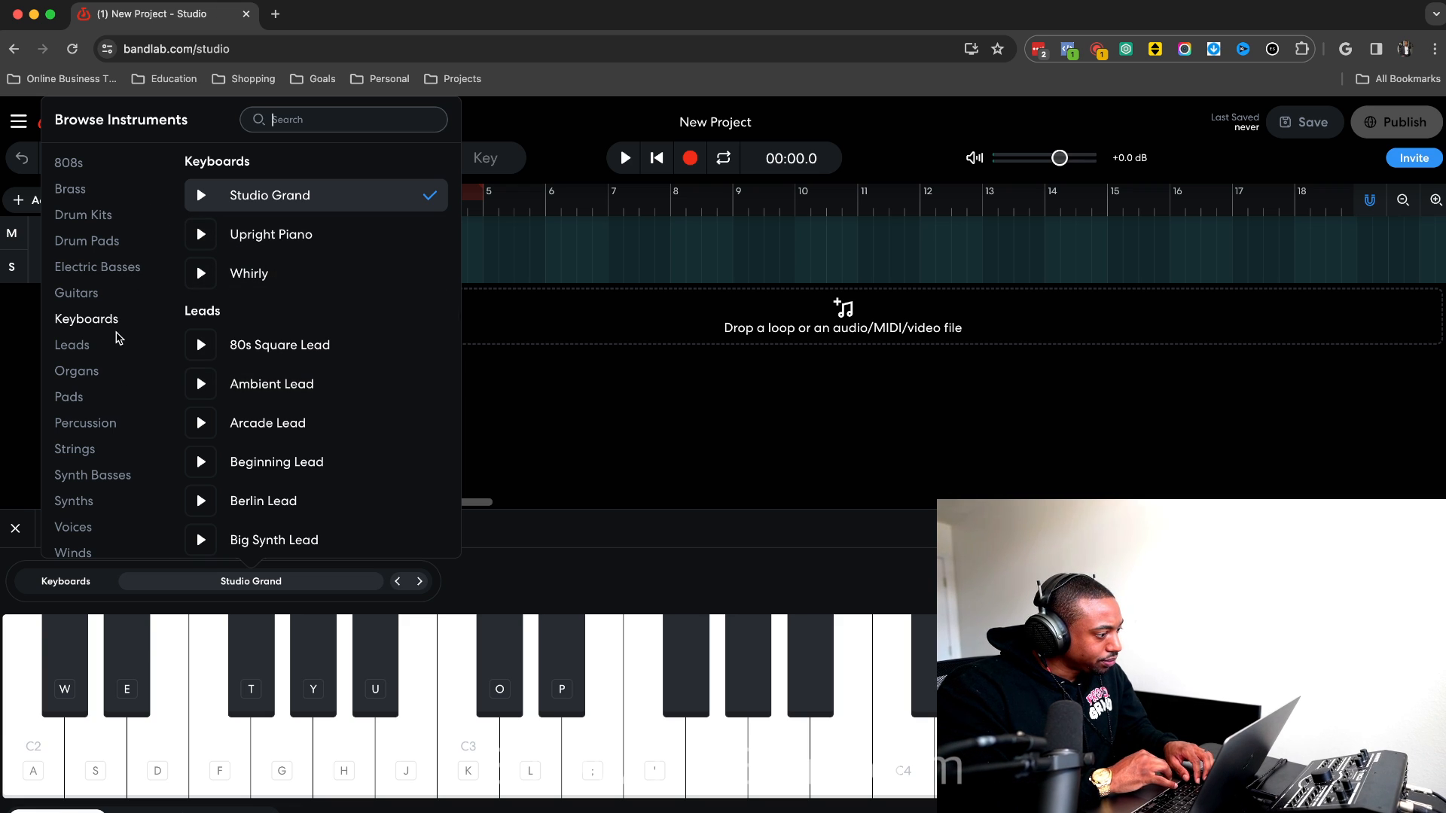
scroll(94, 428, down, 1)
scroll(105, 444, up, 1)
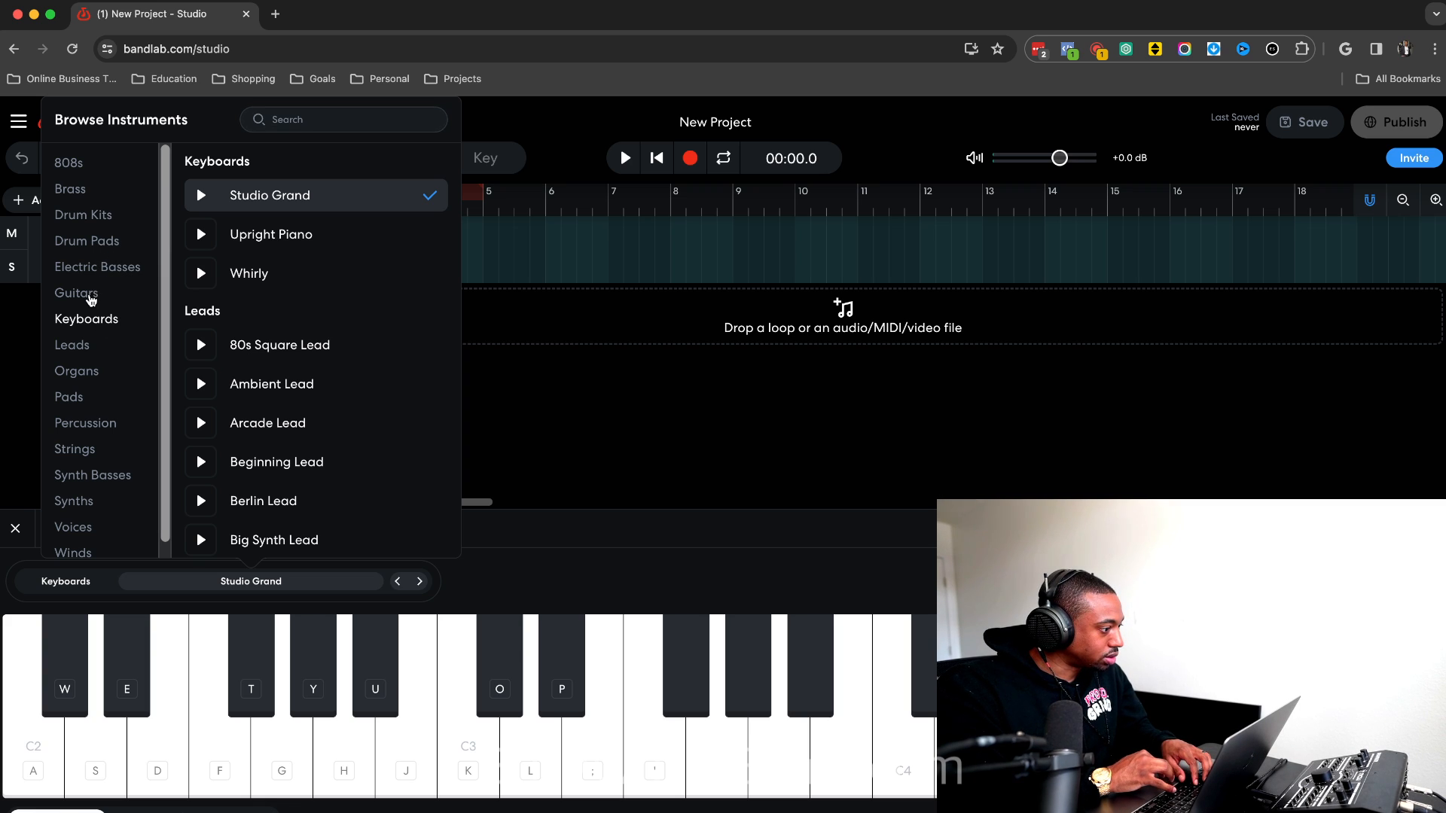
click(76, 293)
click(298, 201)
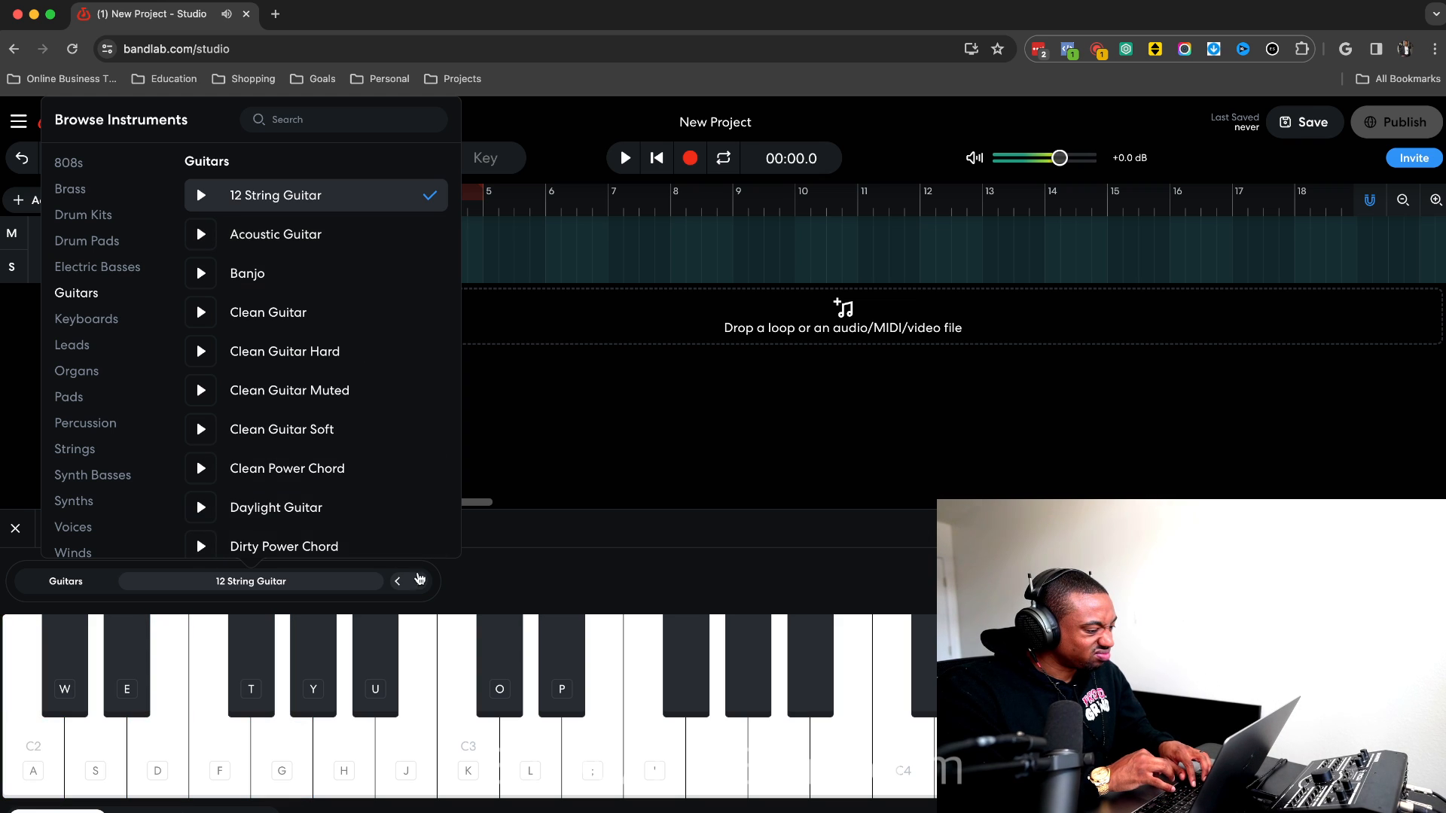
click(420, 582)
click(419, 581)
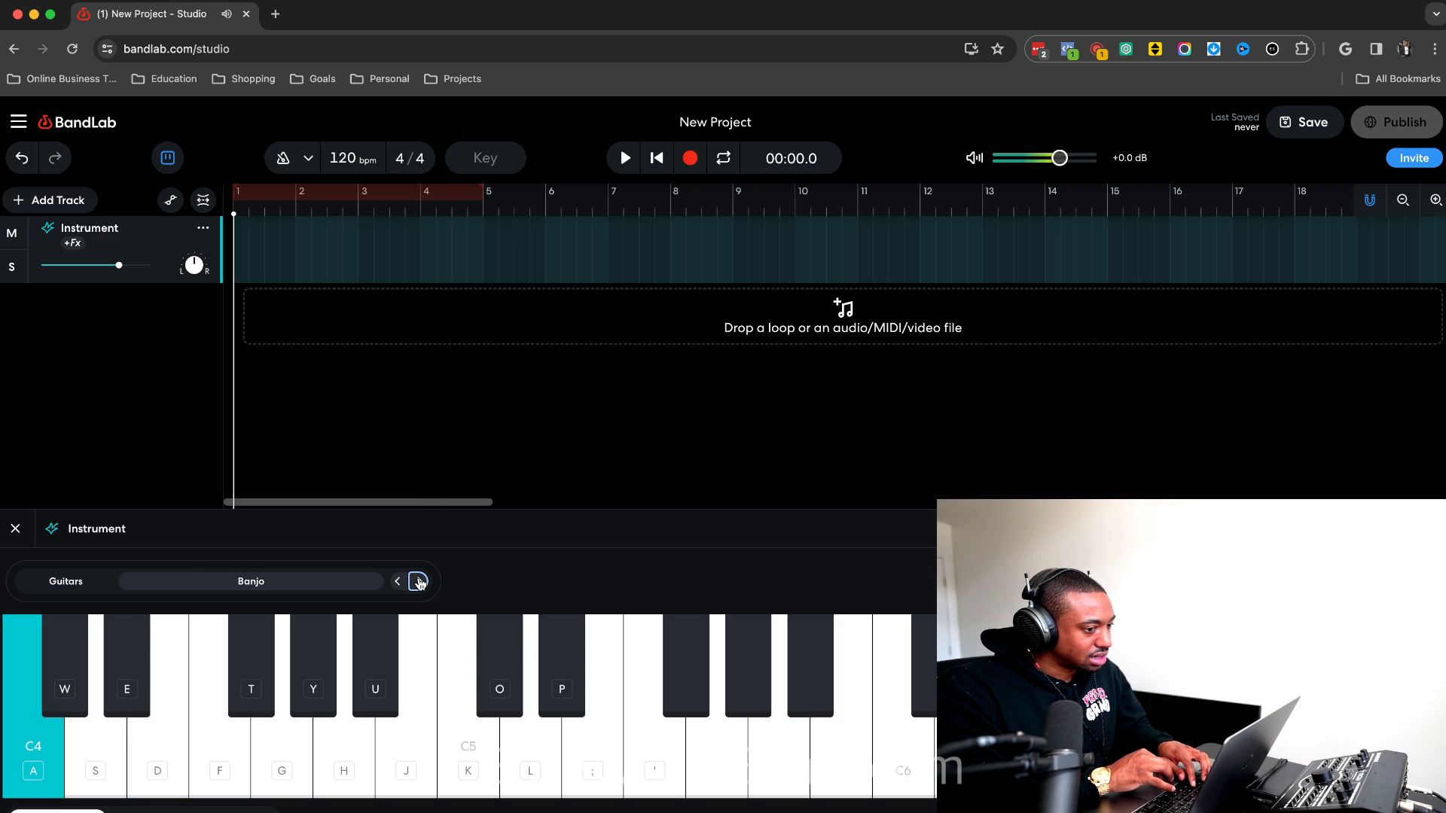
click(420, 582)
click(419, 582)
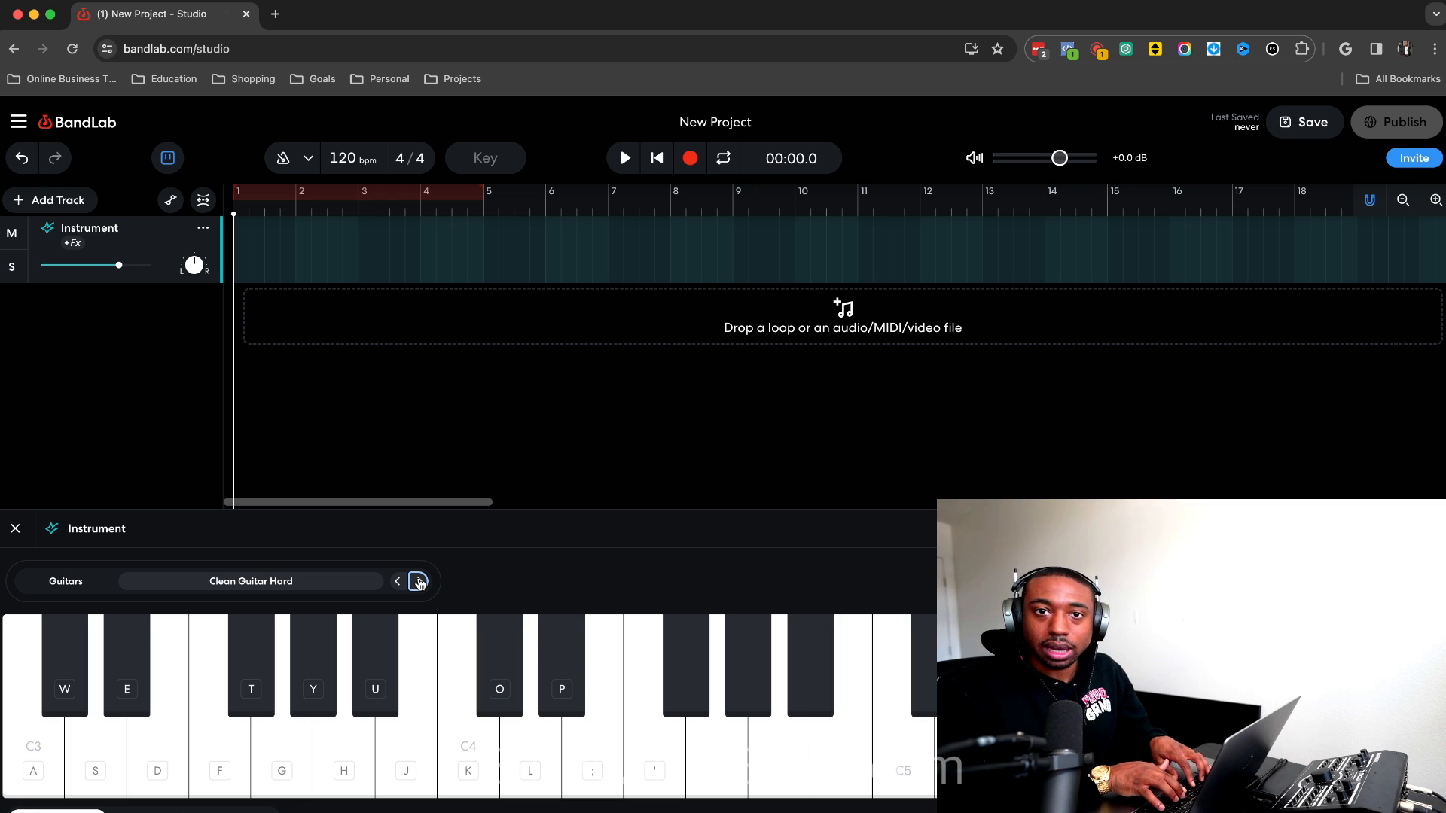
Play the four-note chords E3-G3-B3-D4 and F3-A3-C4-E4 with the Clean Guitar Hard sound.
key(d)
key(g)
key(j)
key(l)
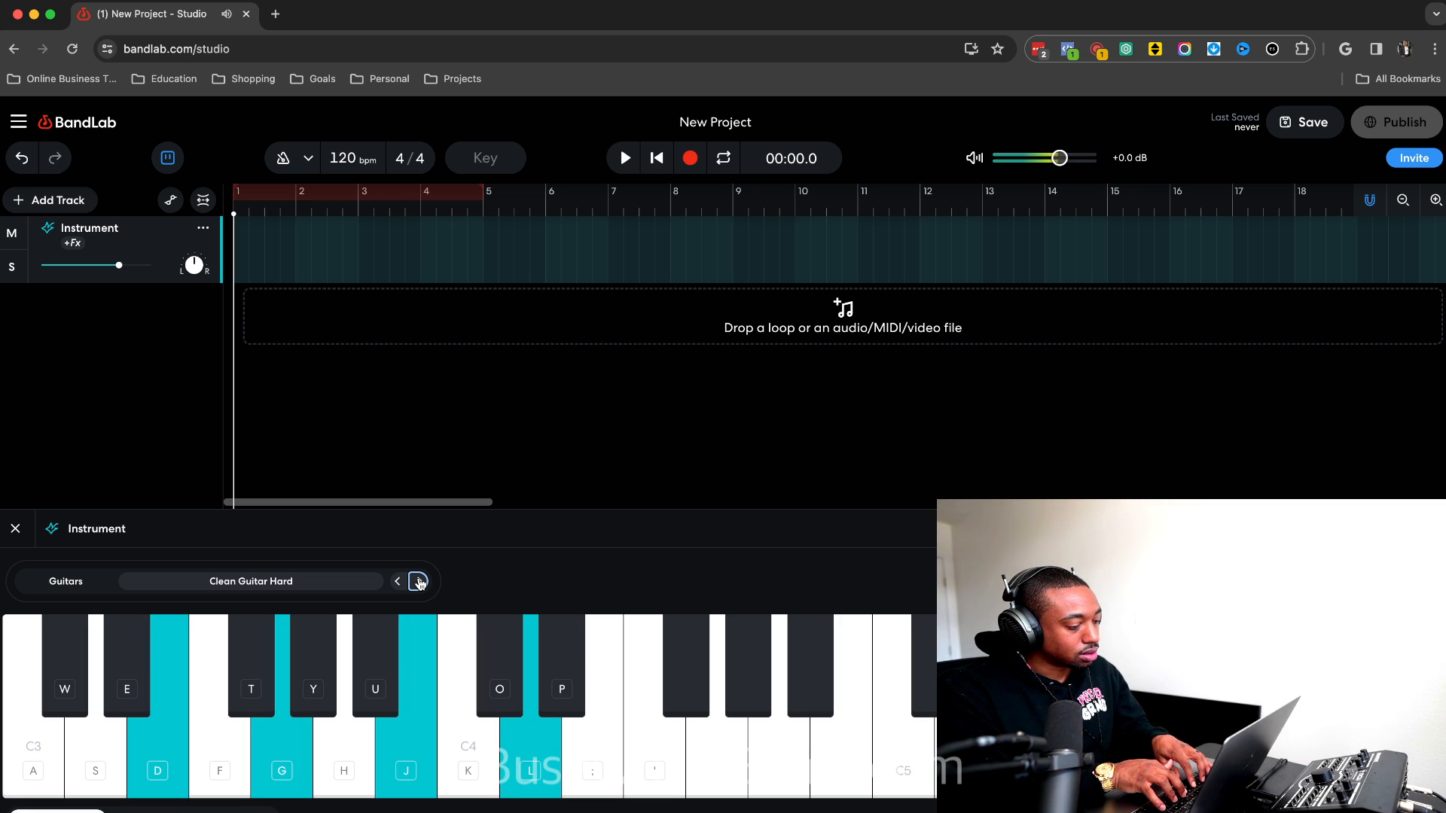
key(f)
key(h)
key(k)
key(semicolon)
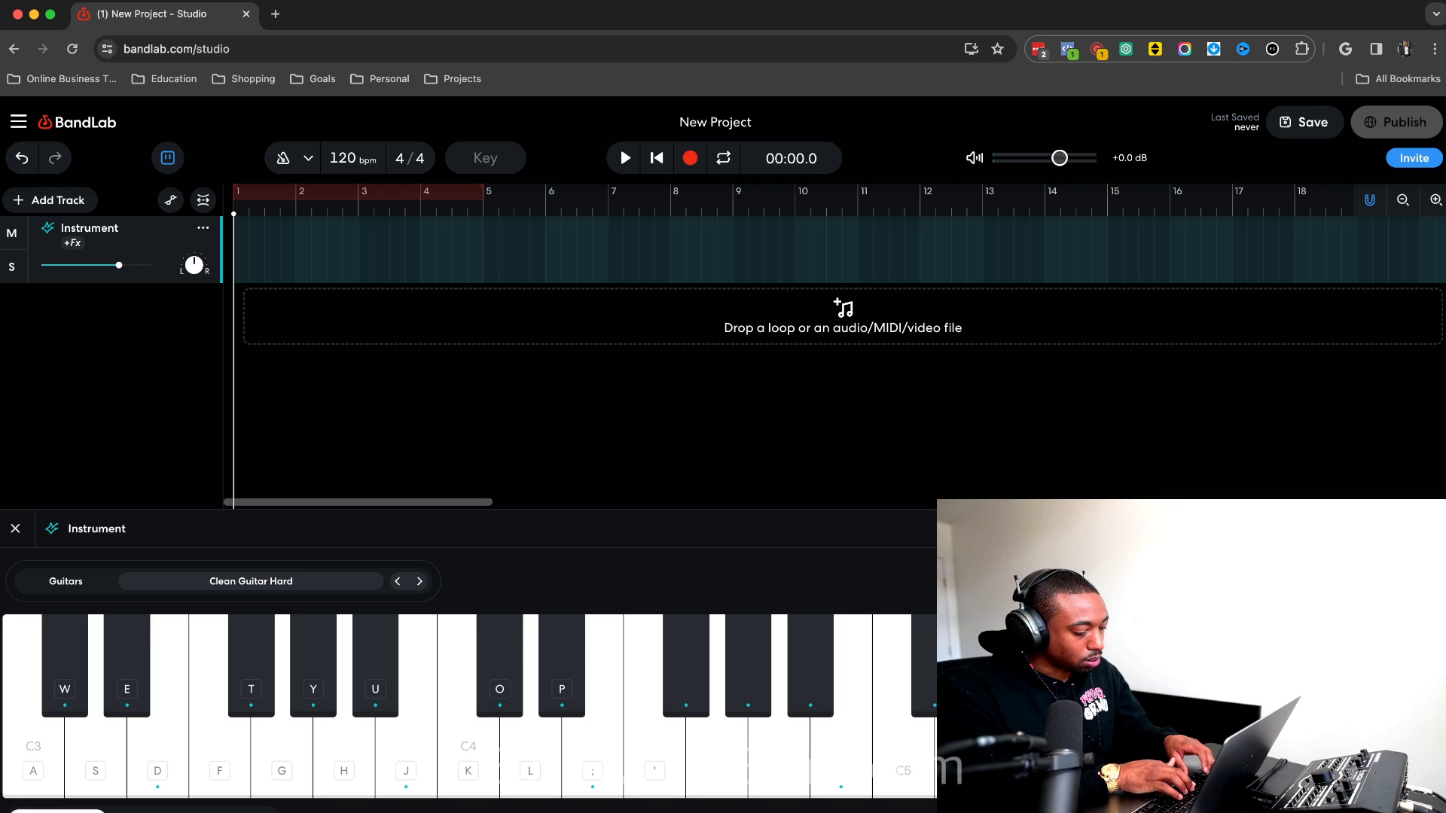
Play single guitar notes between C3 and B3 with the scale notes marked on the keyboard.
key(a)
key(s)
key(f)
key(a)
key(s)
key(d)
key(f)
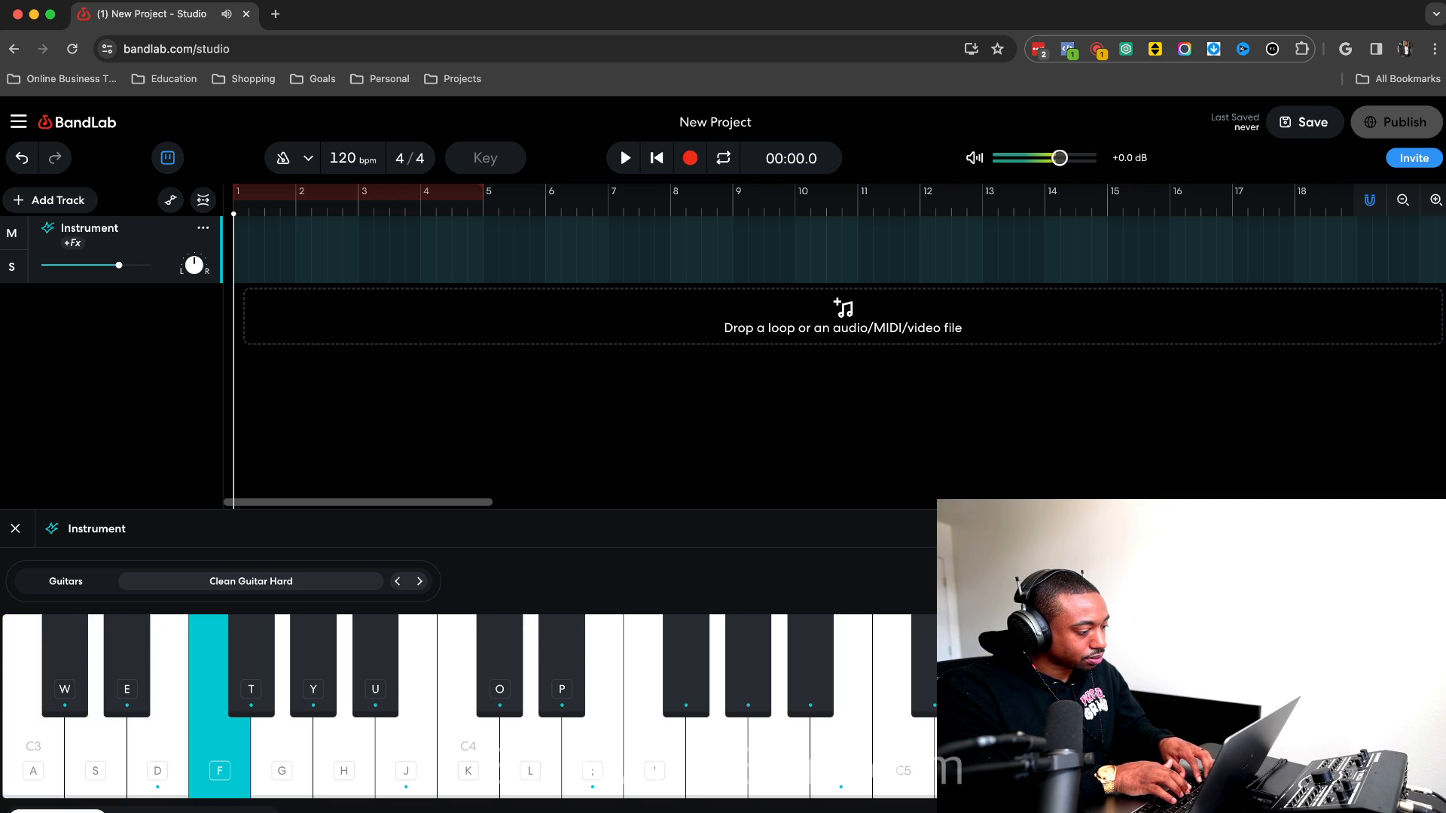
key(g)
key(j)
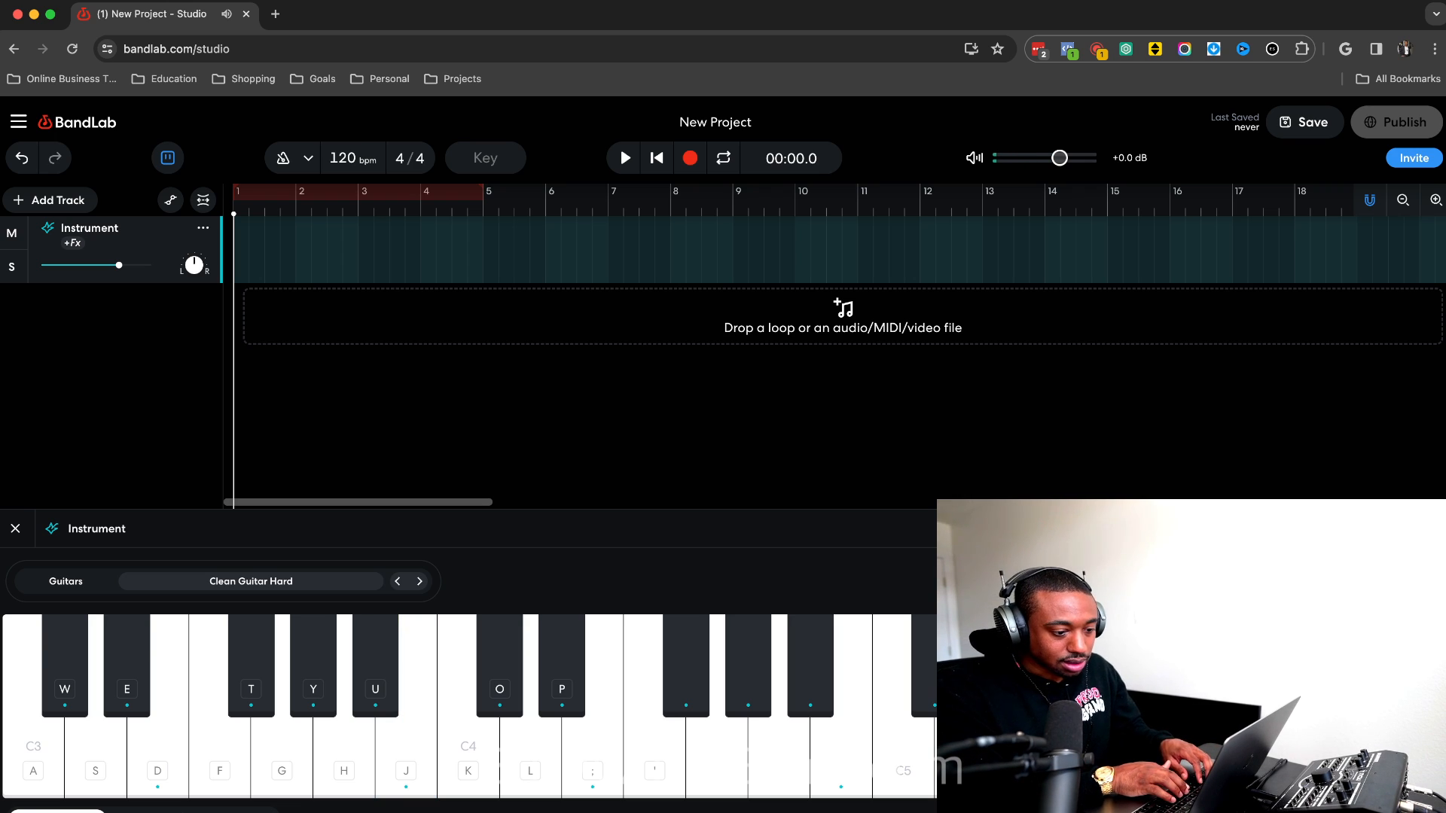
Play an ascending six-note run from B3 and a three-note chord on the scale-only guitar keyboard.
key(a)
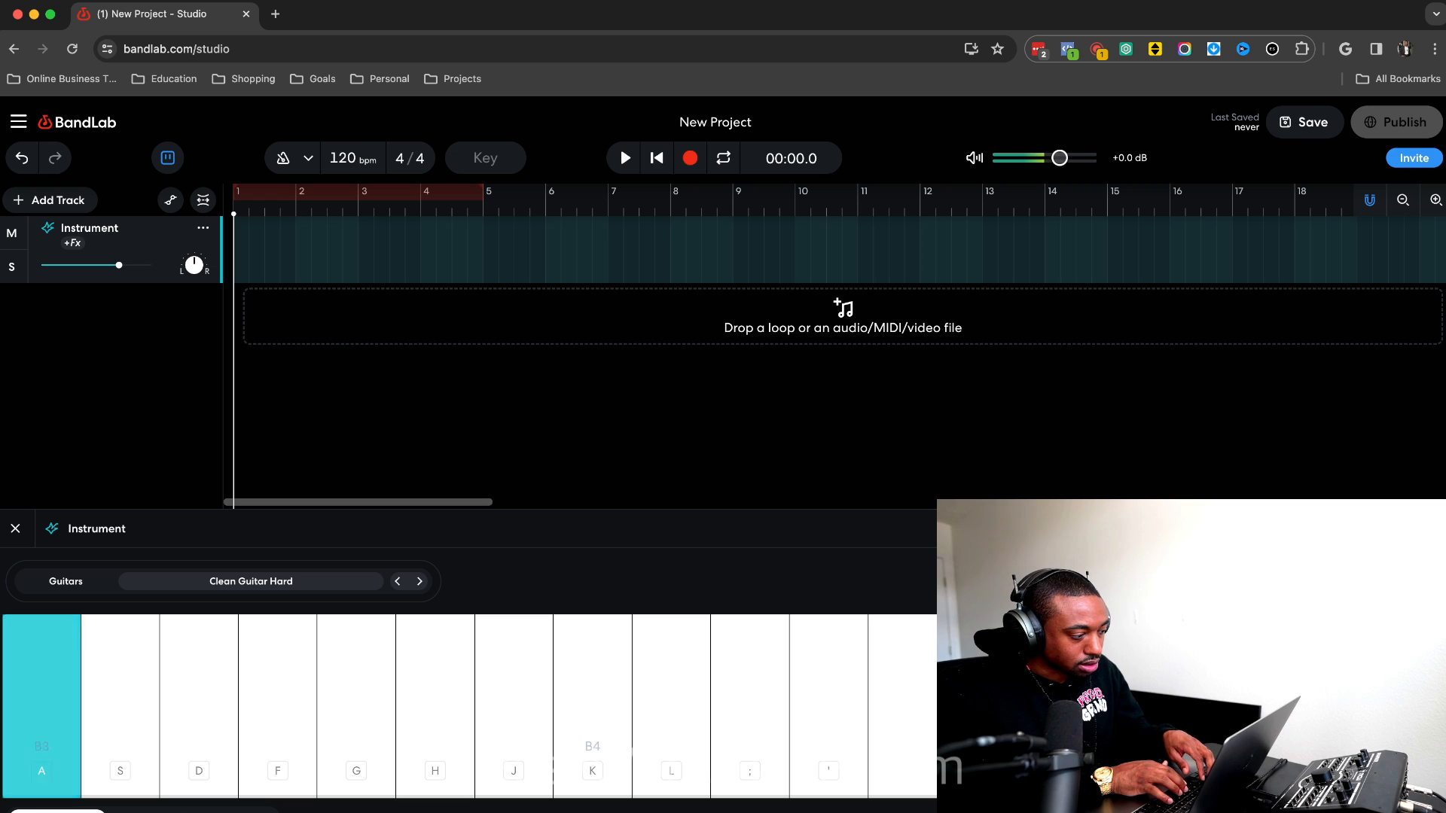
key(s)
key(d)
key(f)
key(g)
key(h)
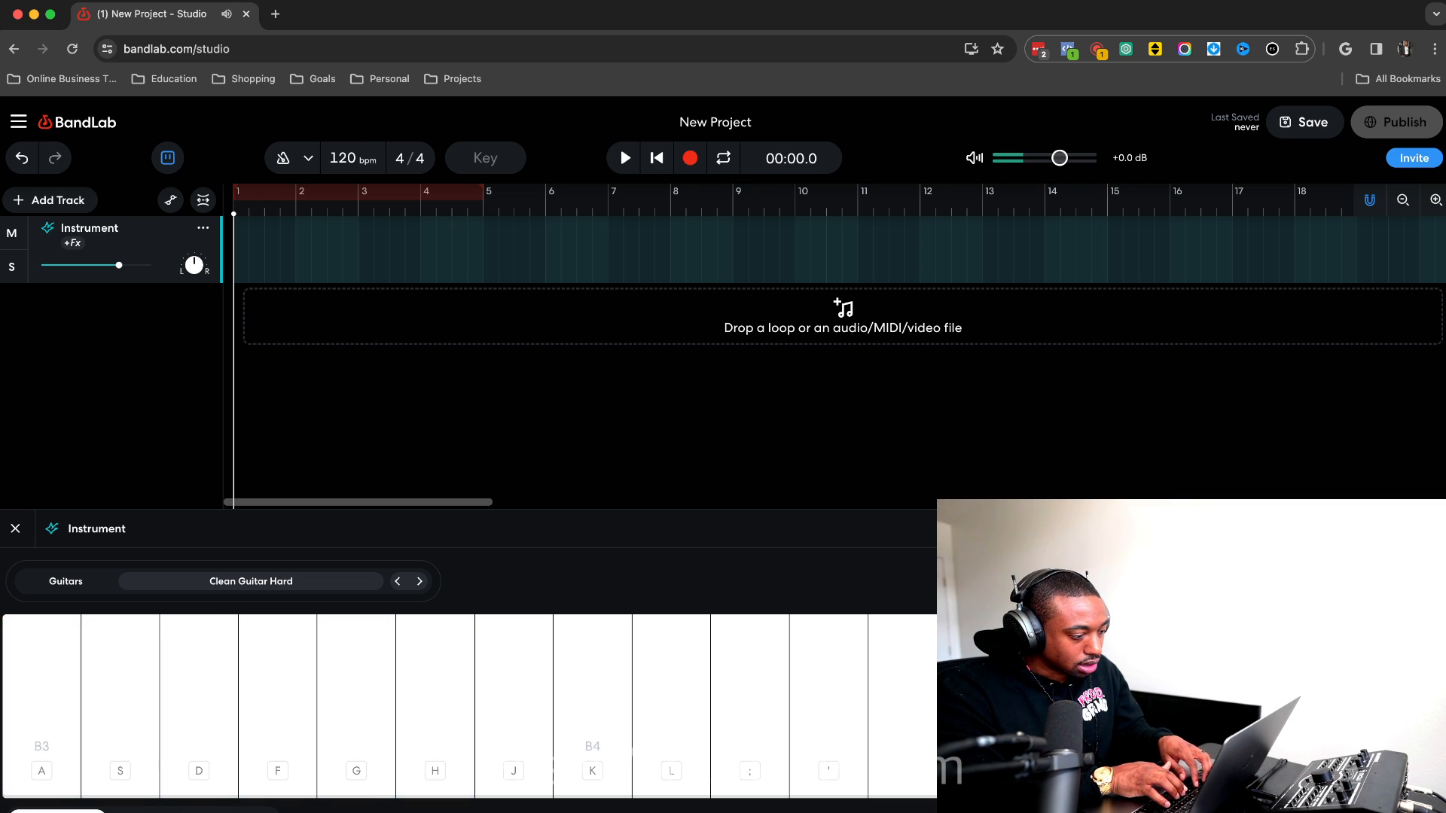
key(d)
key(g)
key(j)
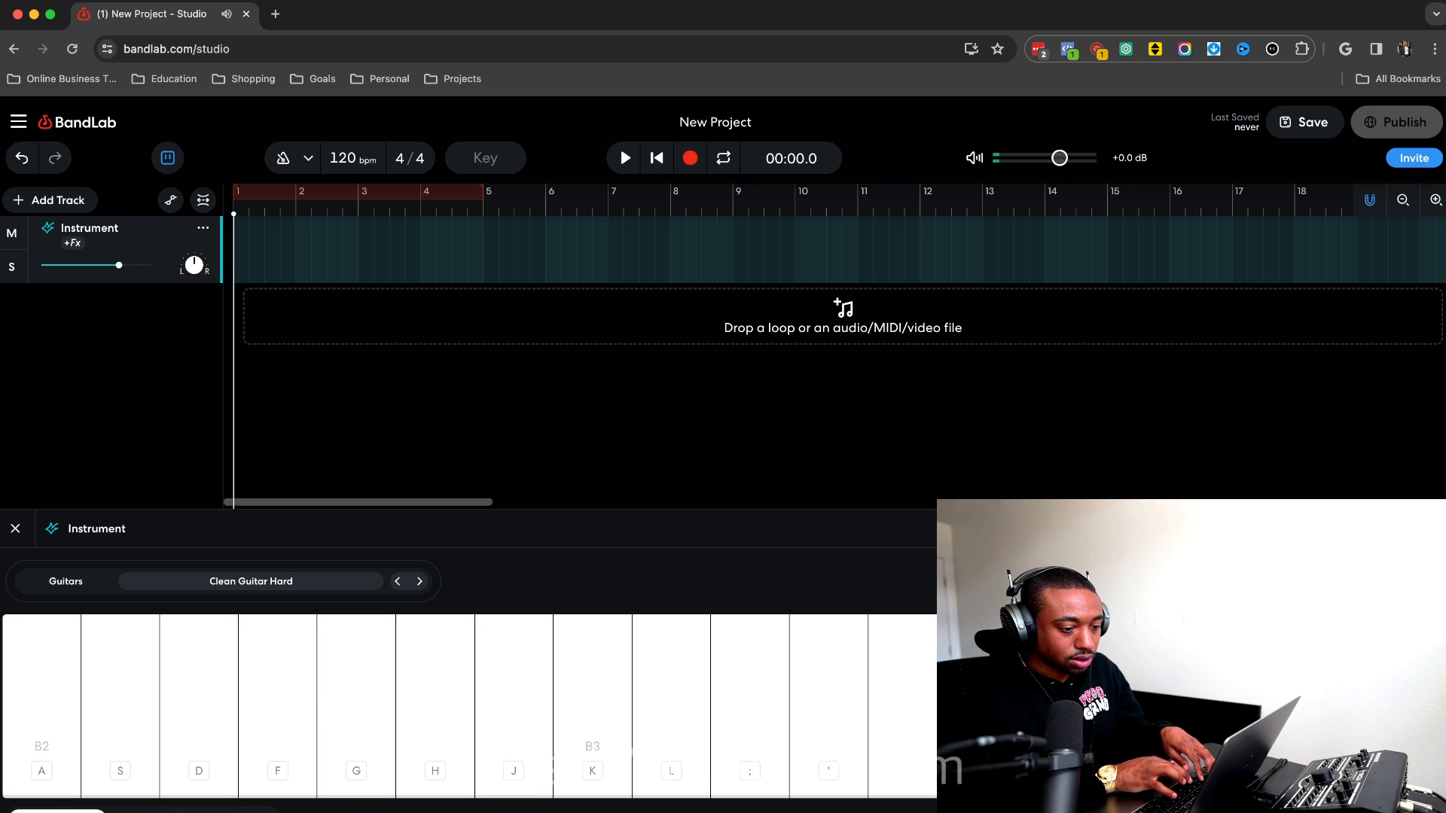
Rehearse alternating four-note guitar chords built on B2 and on the next scale note above it.
key(a)
key(d)
key(g)
key(j)
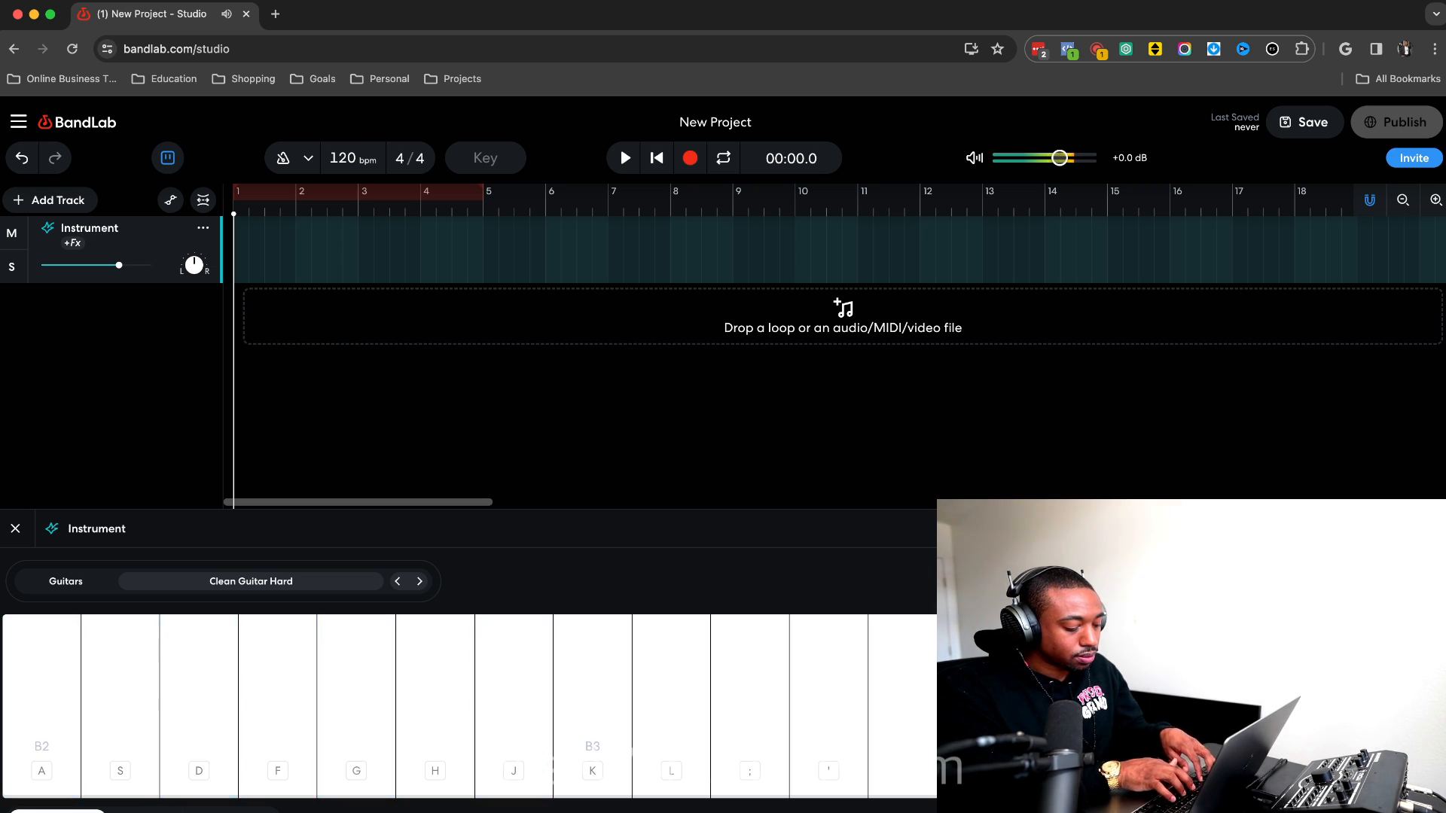
key(s)
key(f)
key(h)
key(k)
key(f)
key(h)
key(semicolon)
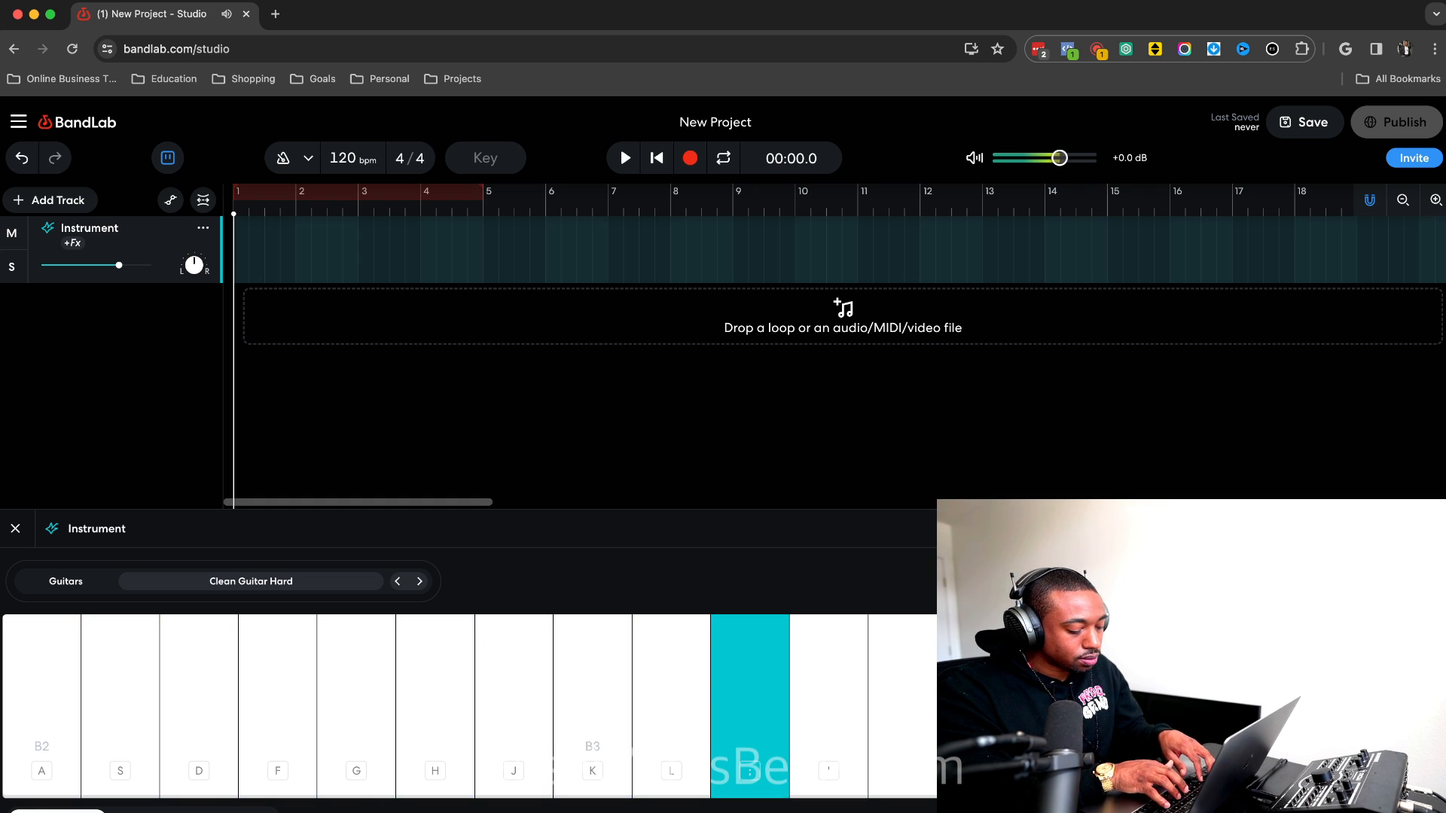
key(a)
key(d)
key(g)
key(j)
key(a)
key(d)
key(g)
key(j)
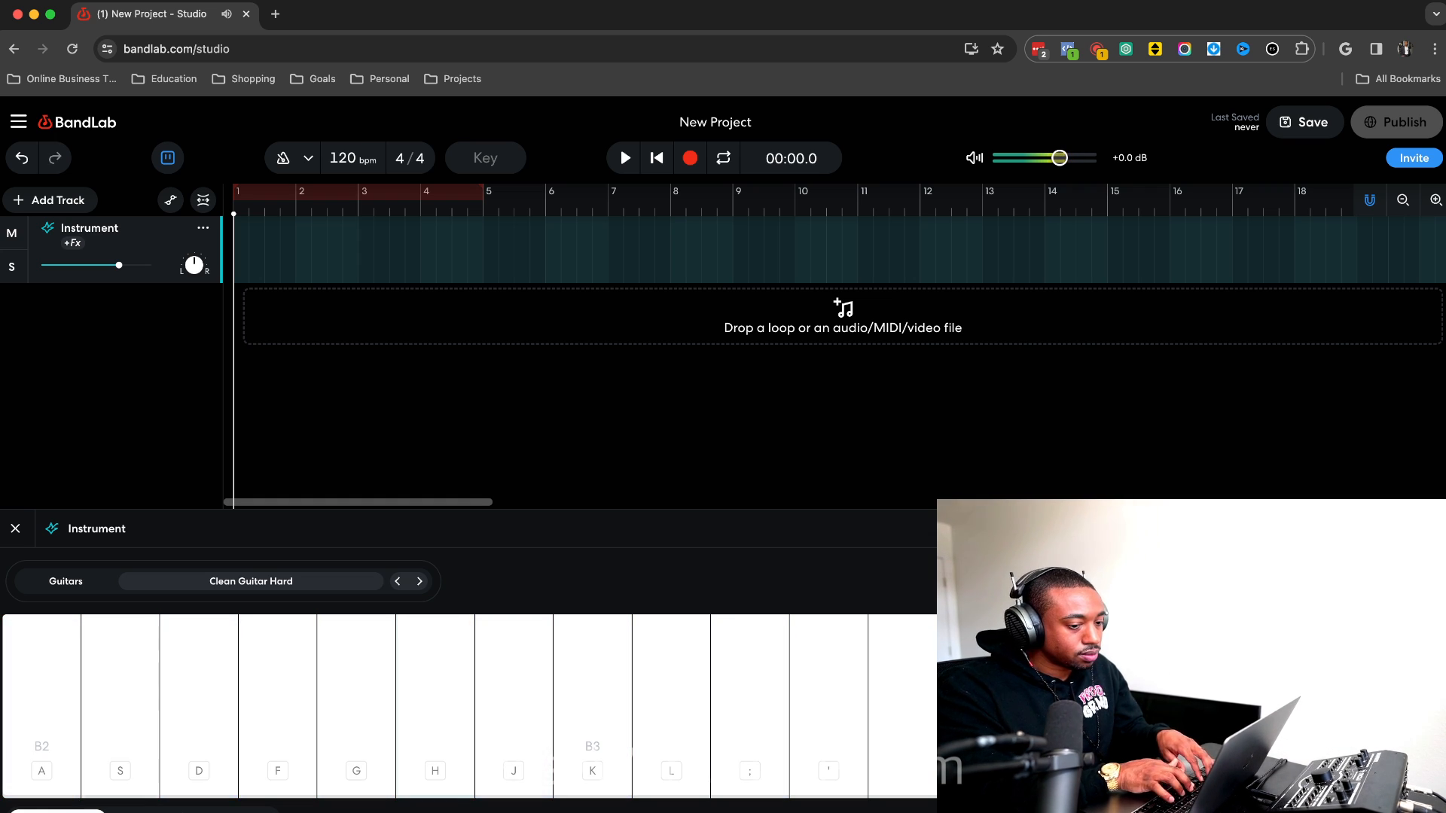
key(s)
key(f)
key(h)
key(k)
key(f)
key(h)
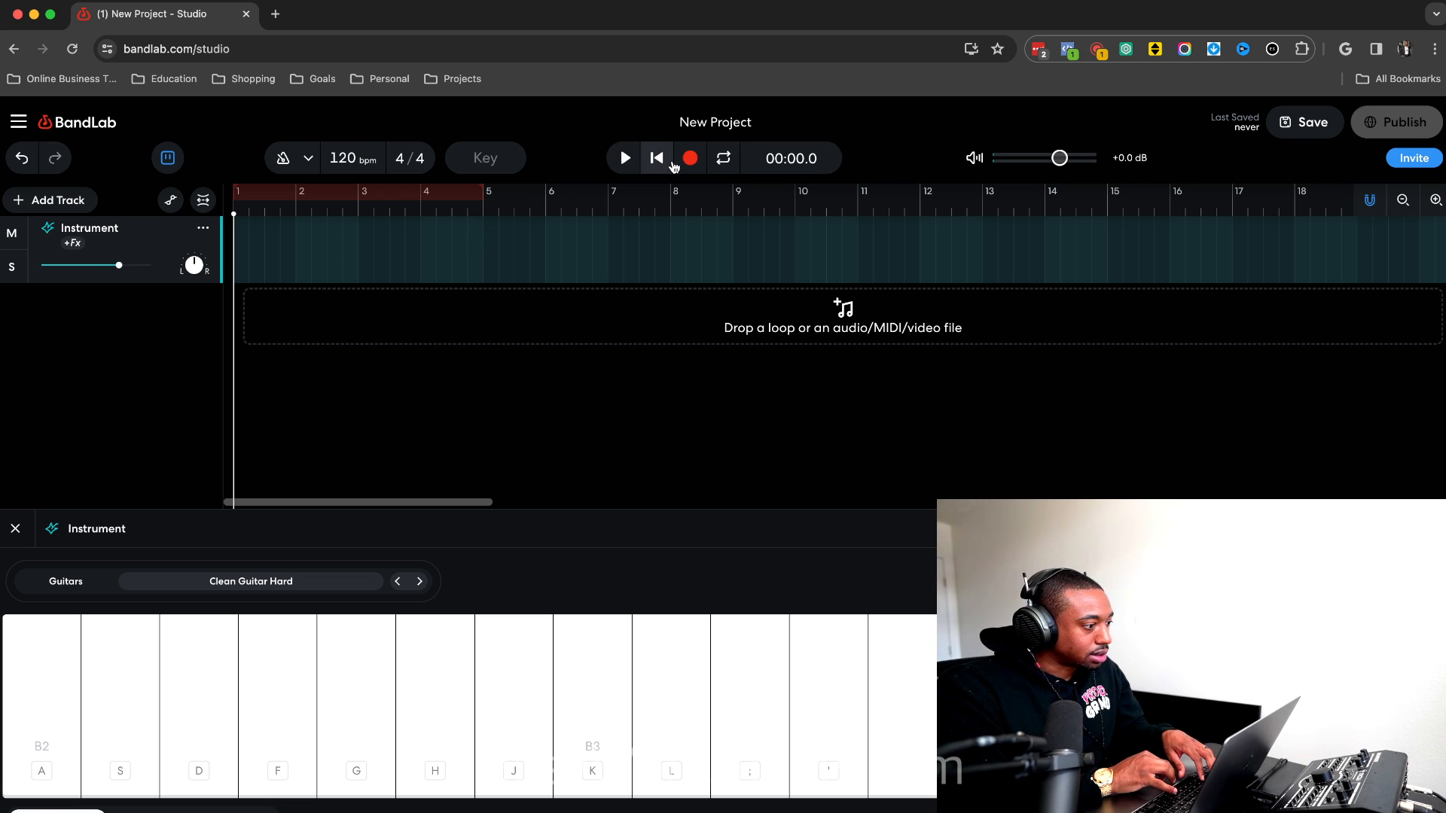
Try recording a four-note guitar chord built on B2 at the start of the track, and undo the take.
click(204, 231)
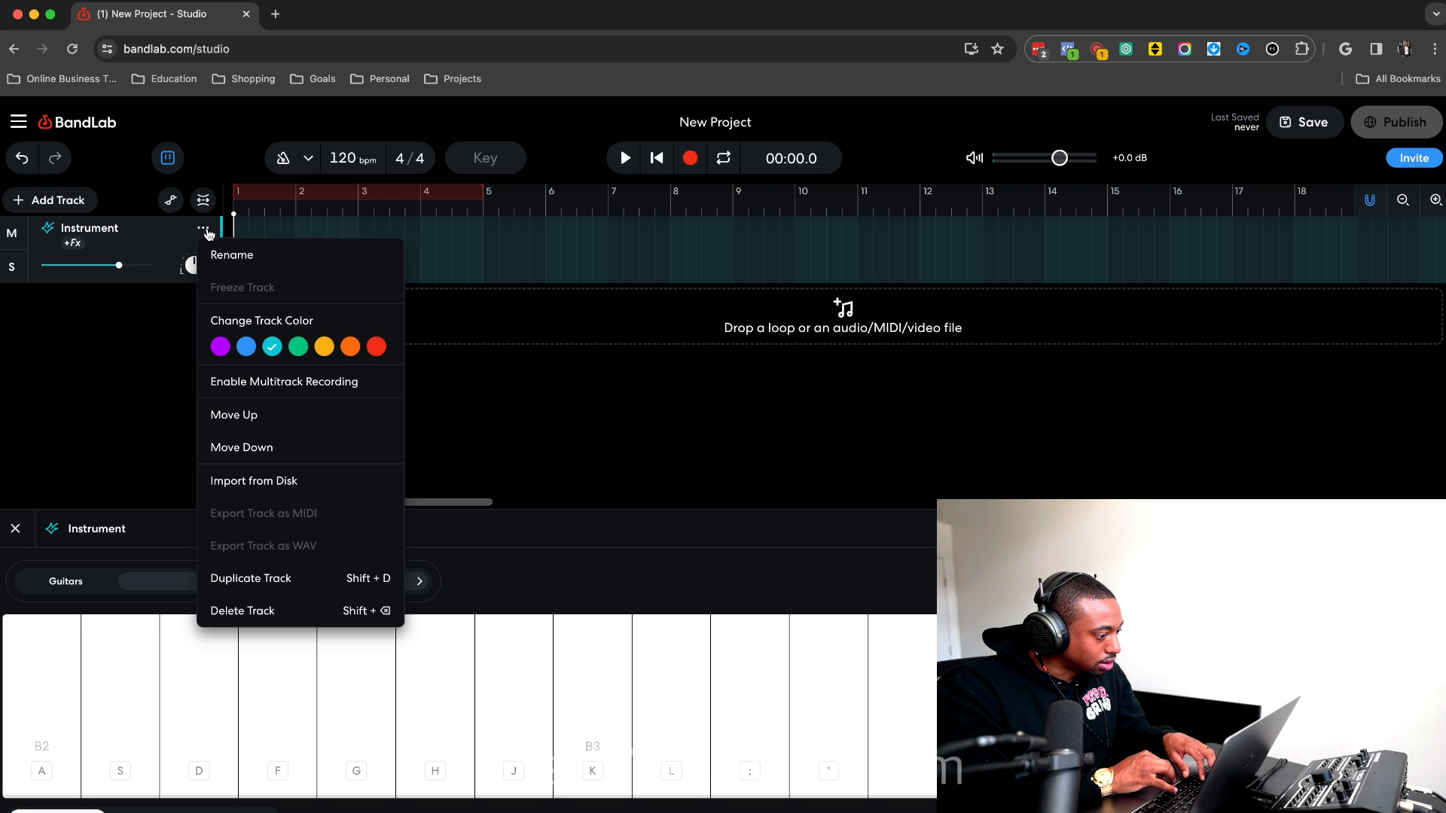
click(205, 230)
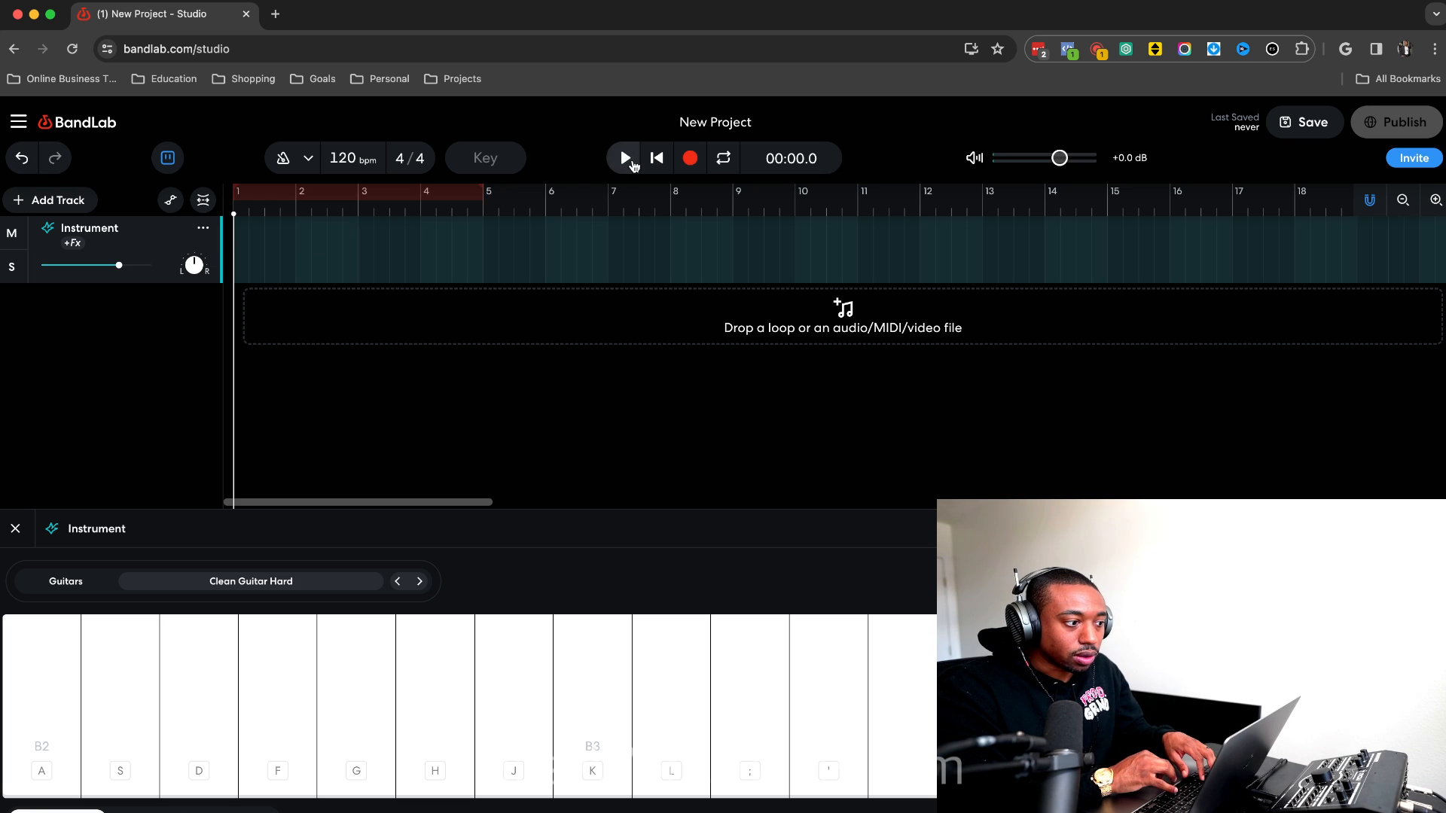
click(692, 159)
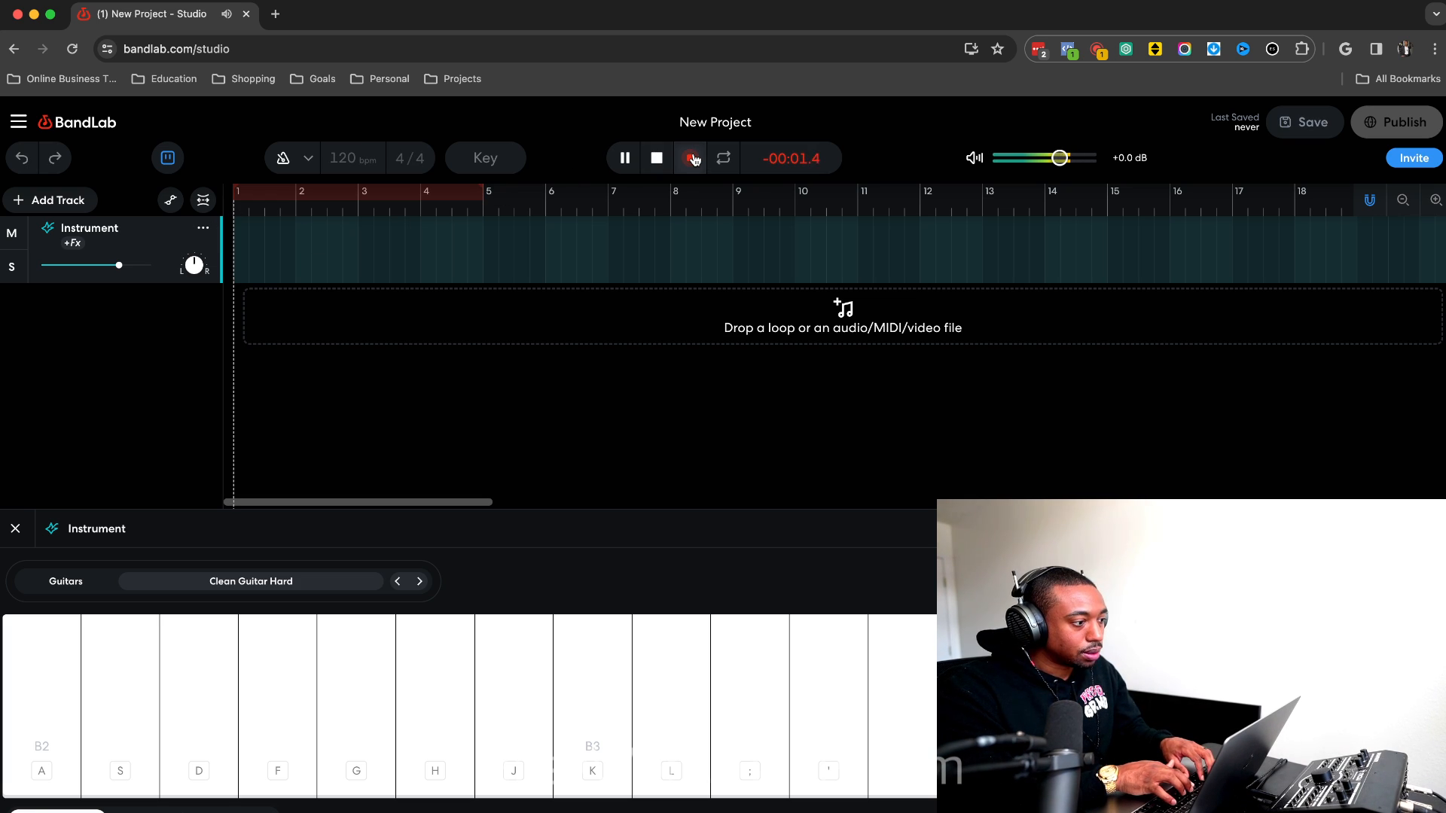
key(a)
key(d)
key(g)
key(j)
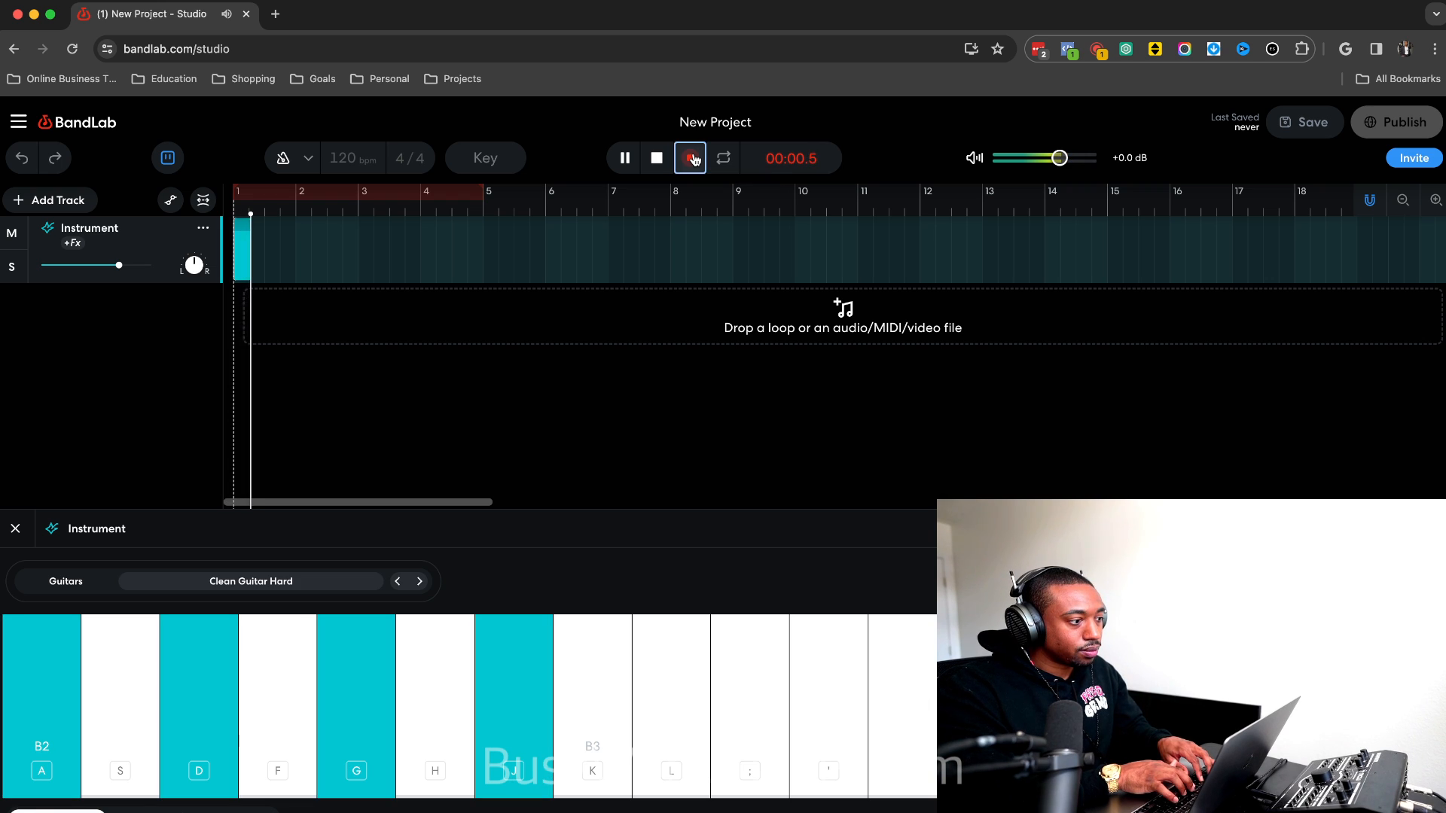
key(space)
key(super+z)
Raise the on-screen keyboard by one octave and turn on the metronome.
key(x)
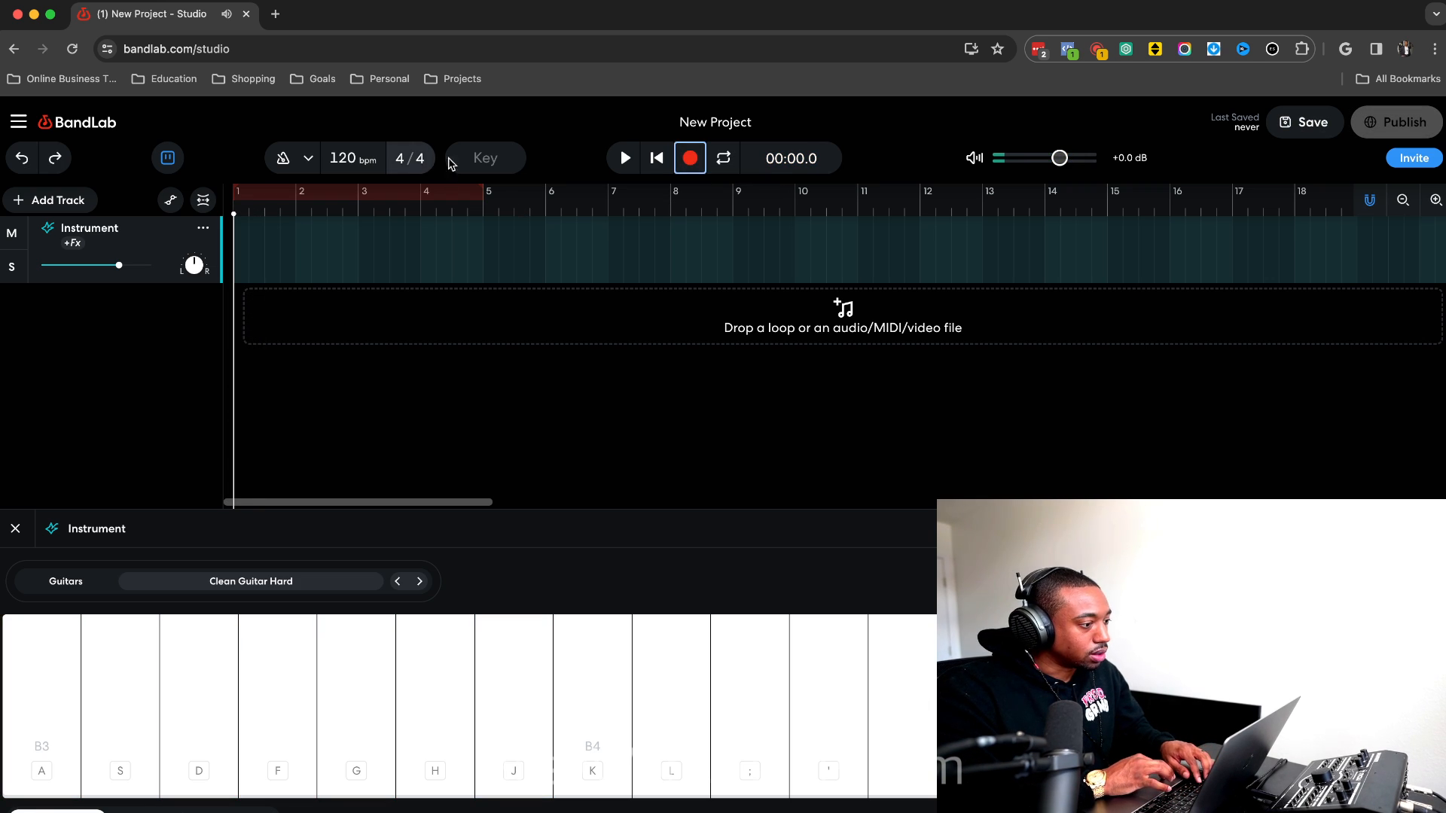
click(283, 159)
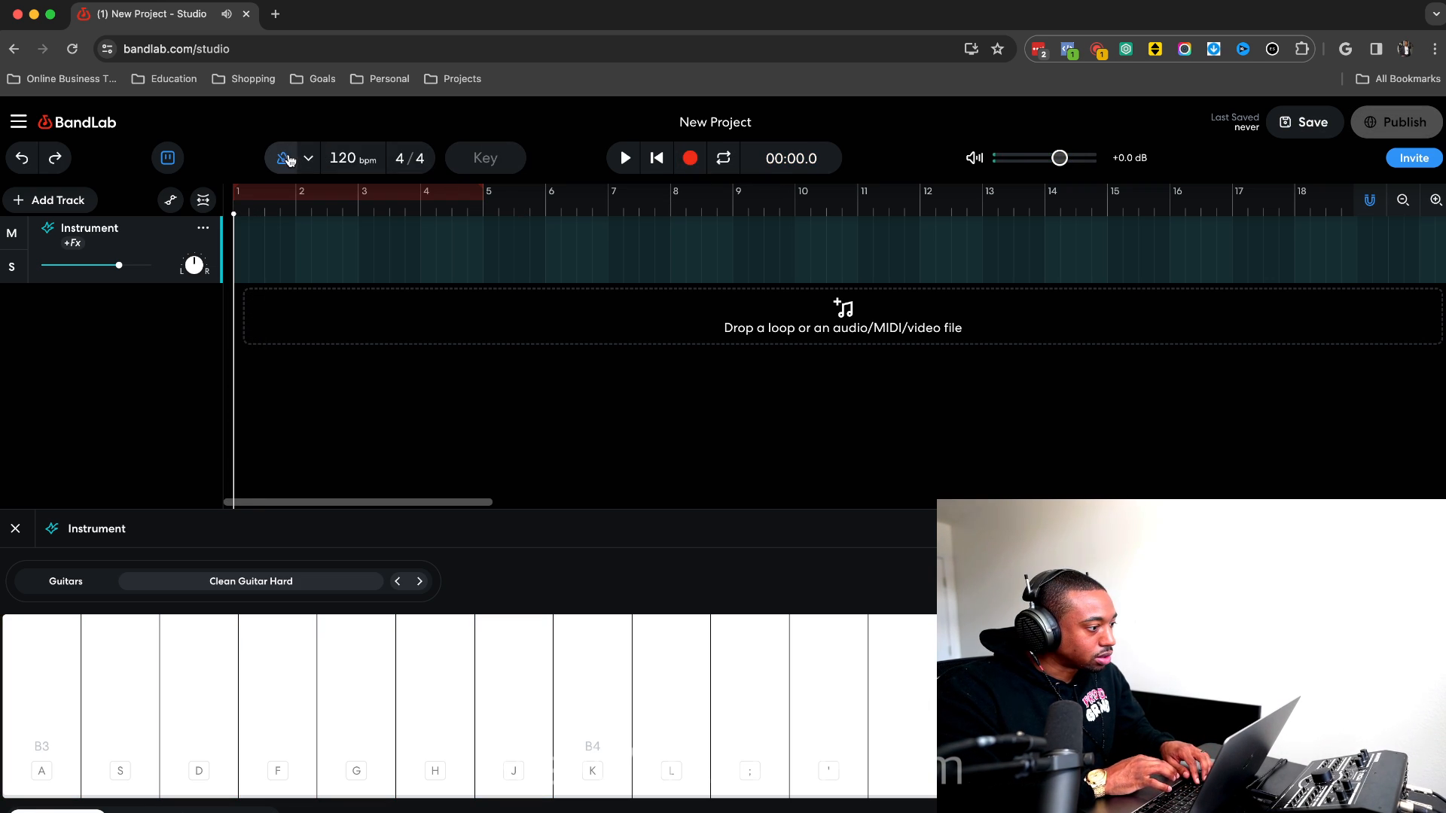
Set the project tempo to 93 bpm.
click(353, 160)
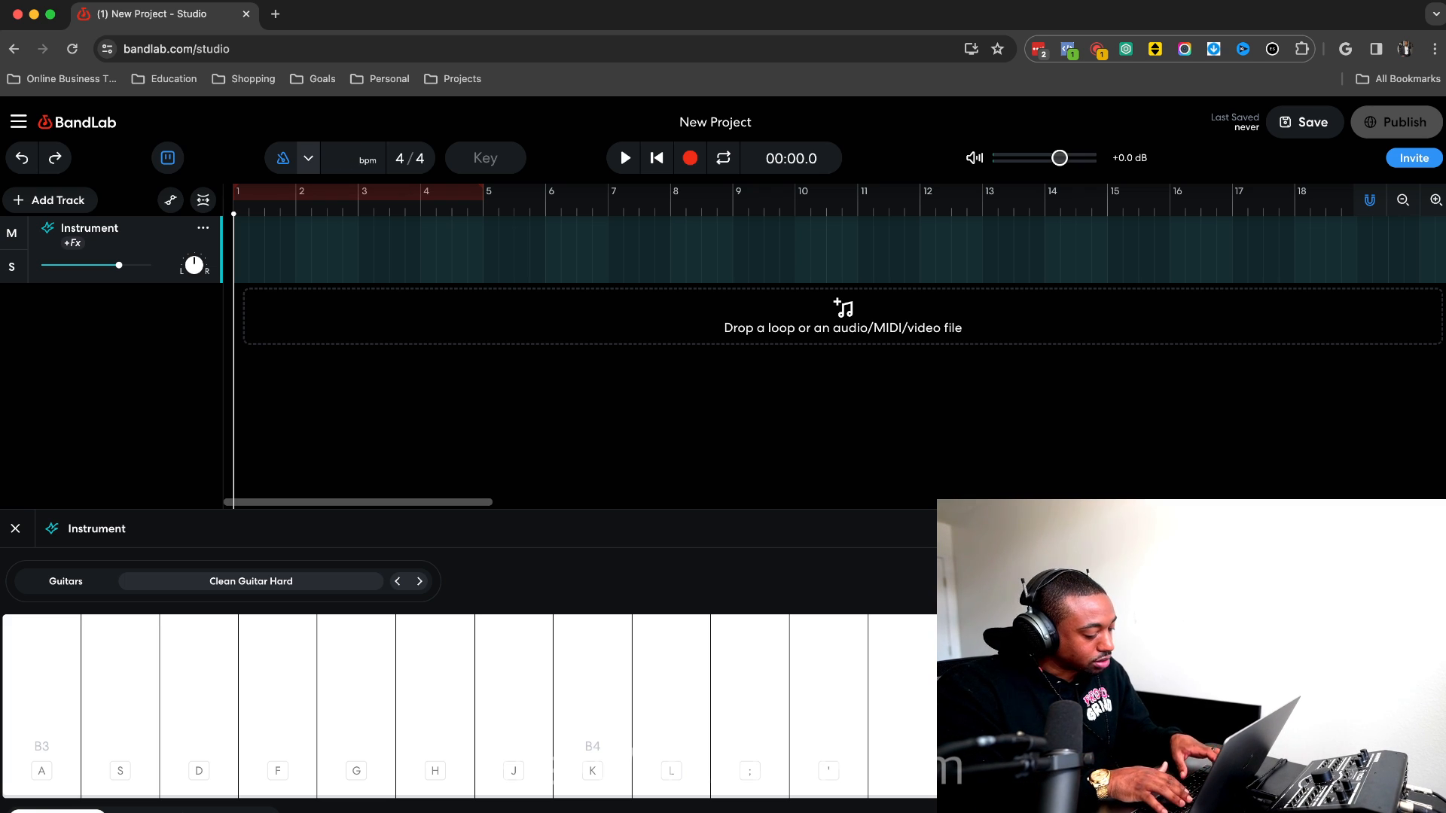
key(Return)
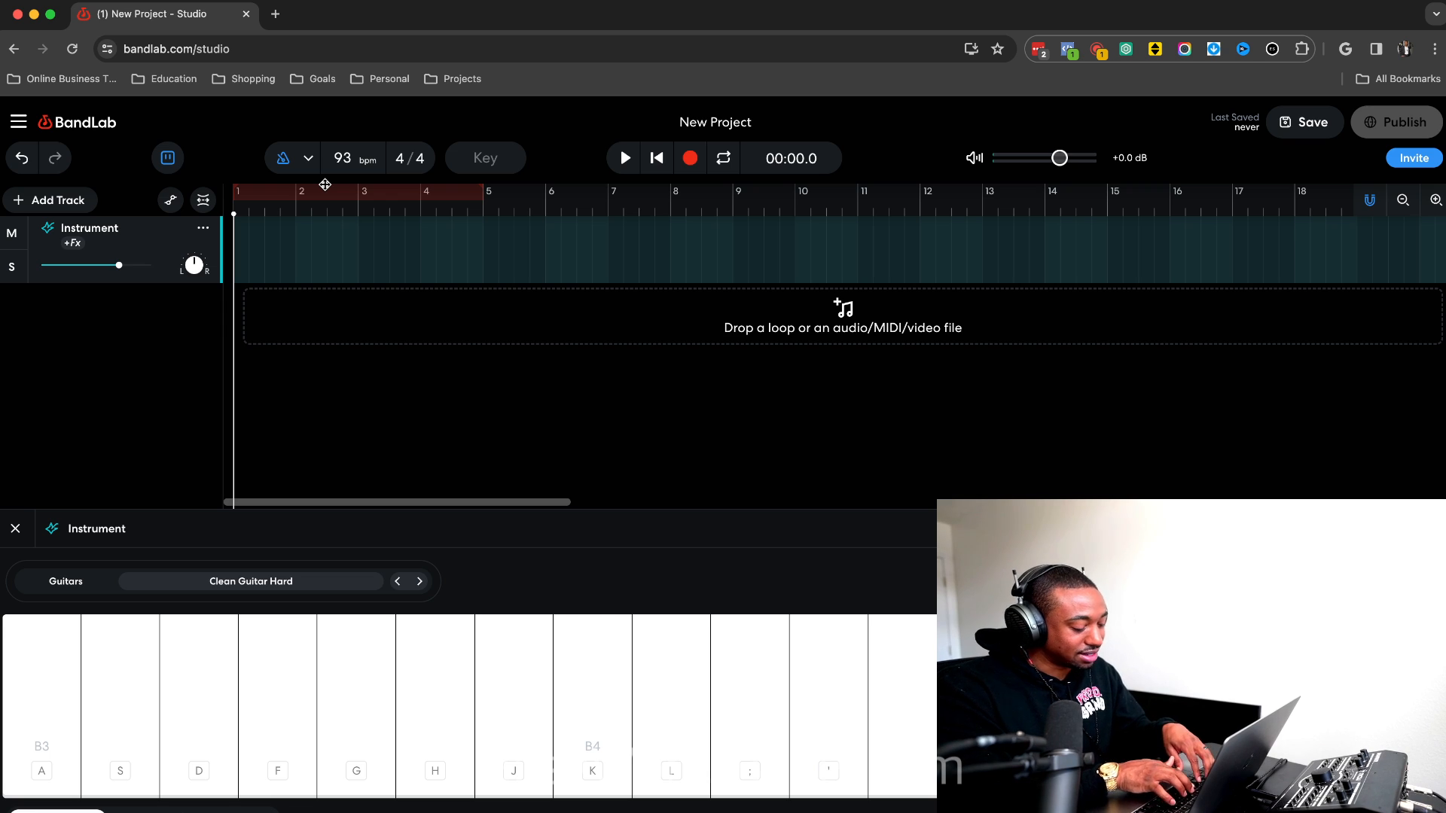
Lower the on-screen keyboard by one octave and rehearse the guitar chords built on B2 and on the next scale note.
key(d)
key(g)
key(j)
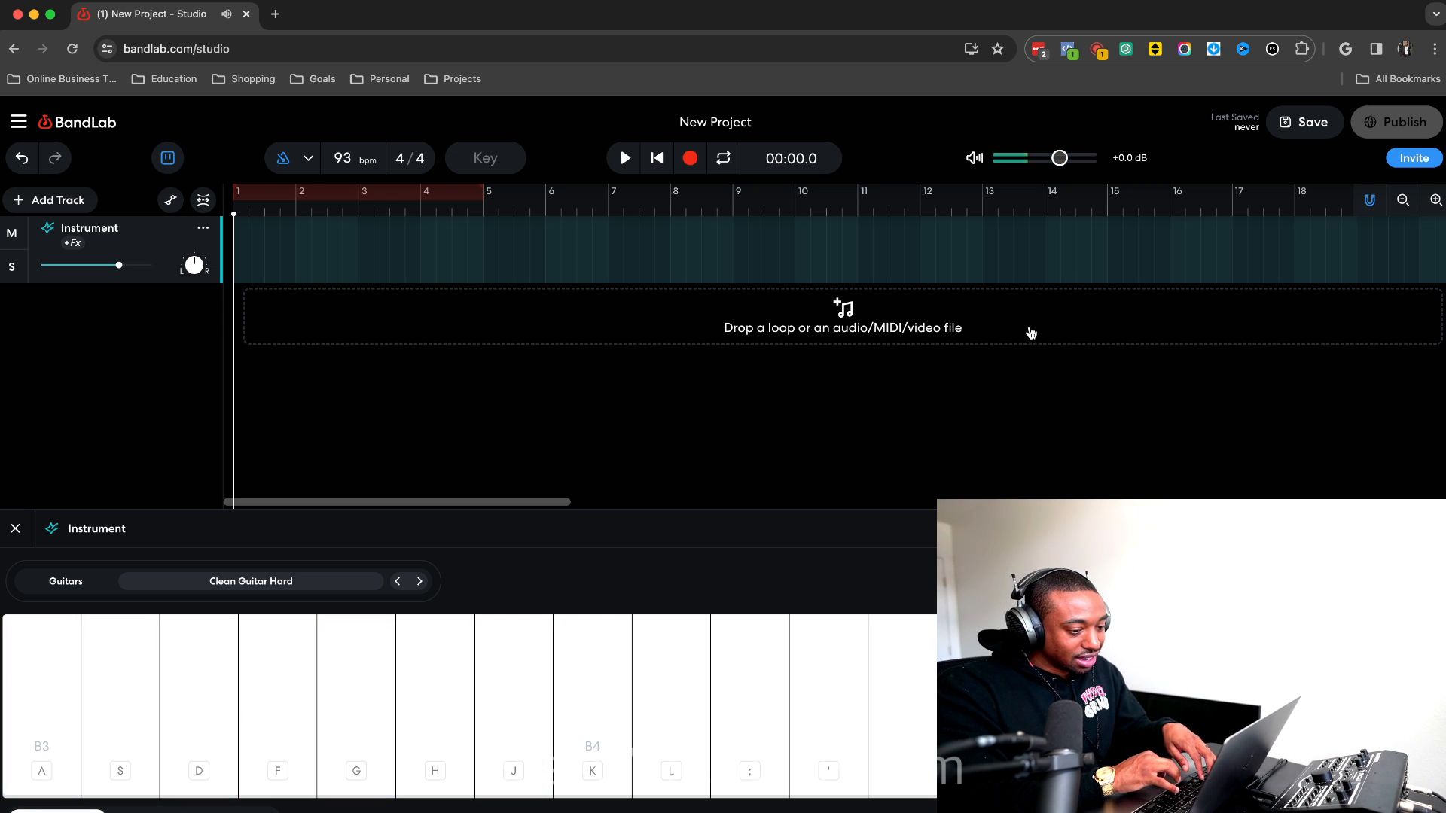
key(d)
key(g)
key(j)
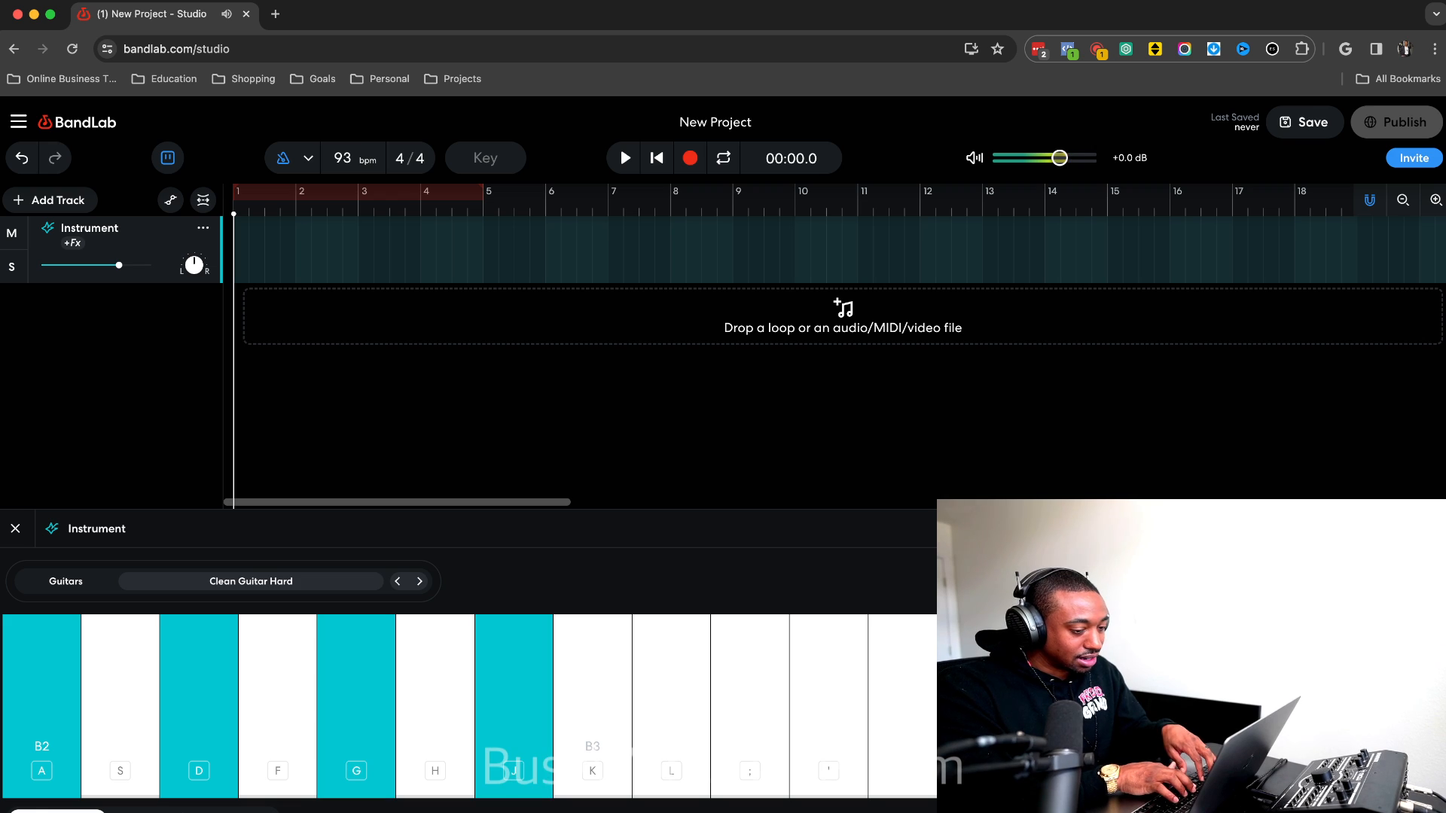
key(f)
key(h)
key(k)
key(d)
key(g)
key(j)
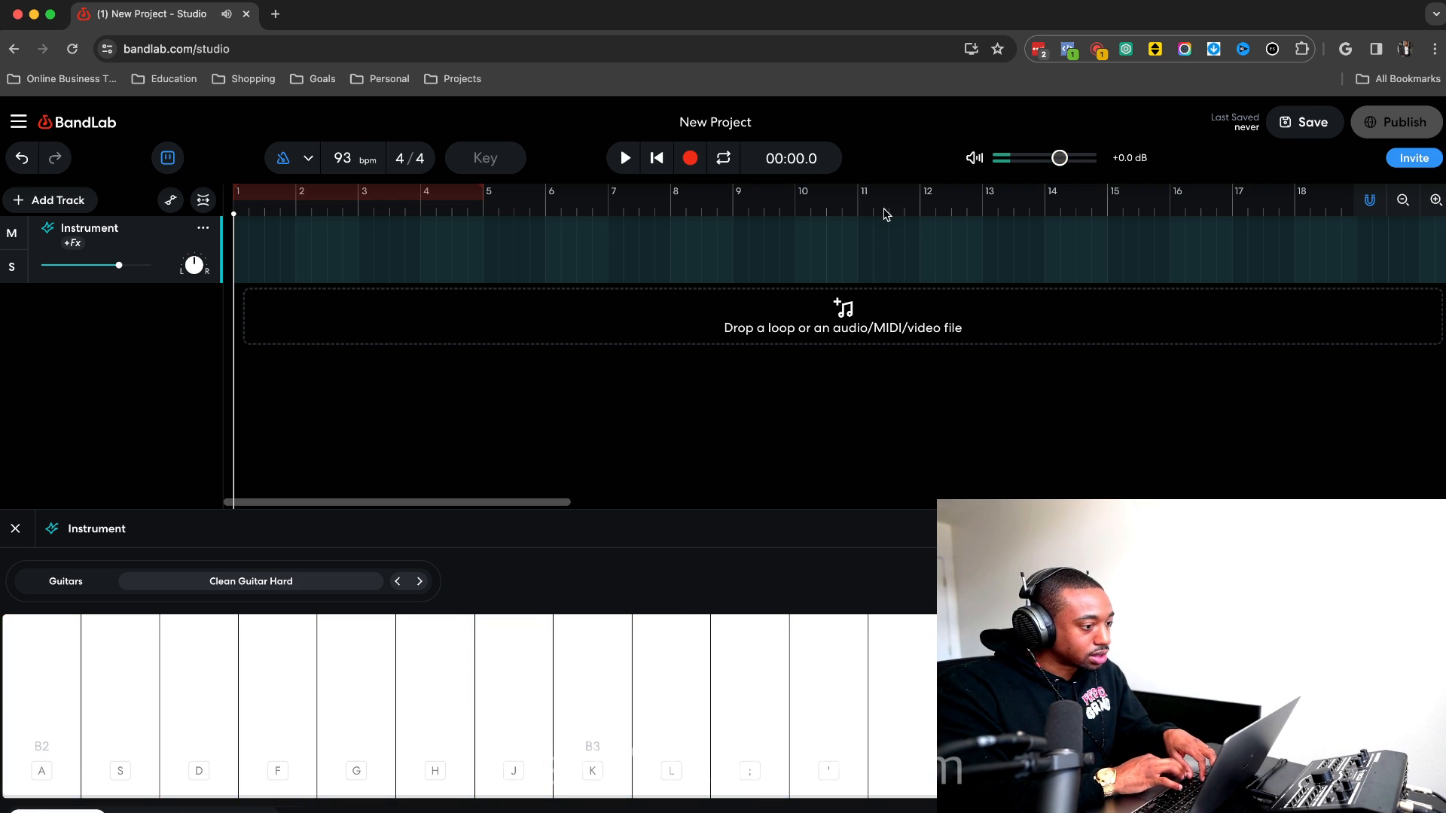
Start recording at the beginning of the track and play the four-note B2 guitar chord three times through bar 1.
click(681, 157)
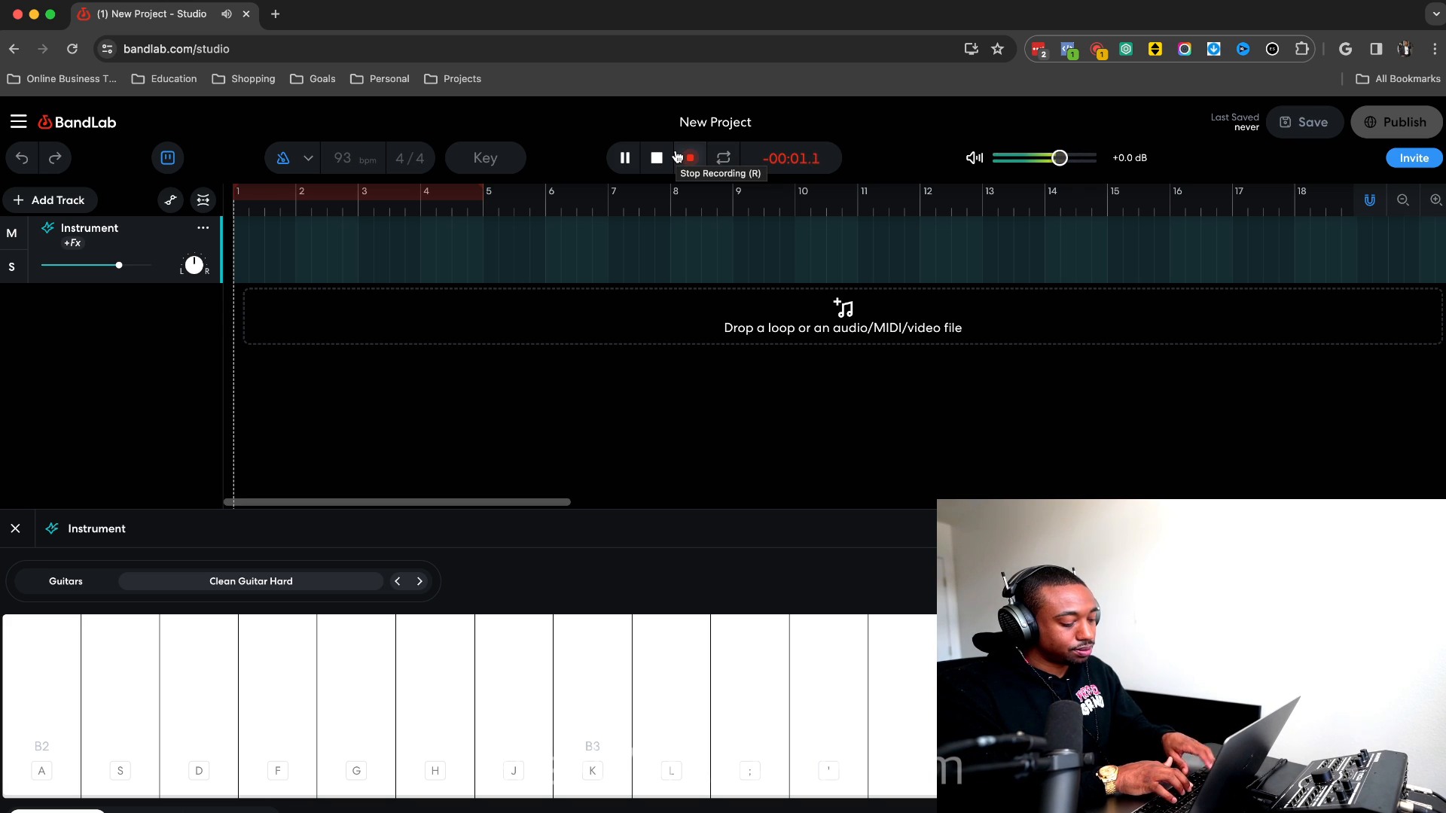
key(d)
key(g)
key(j)
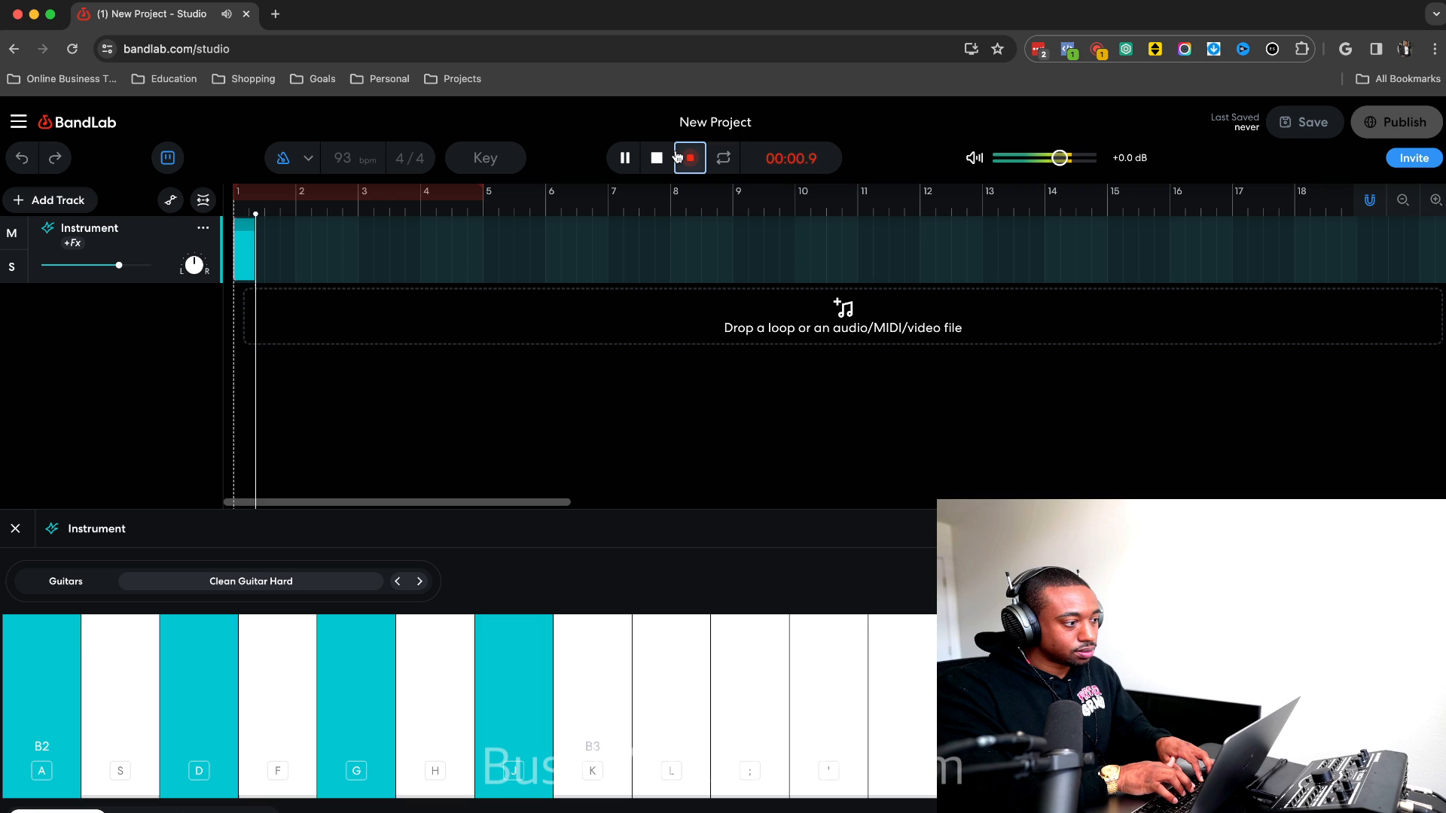
key(d)
key(g)
key(d)
key(g)
Record the four-note chord one scale step above B2 in bar 2, ending with a single higher note.
key(s)
key(f)
key(h)
key(k)
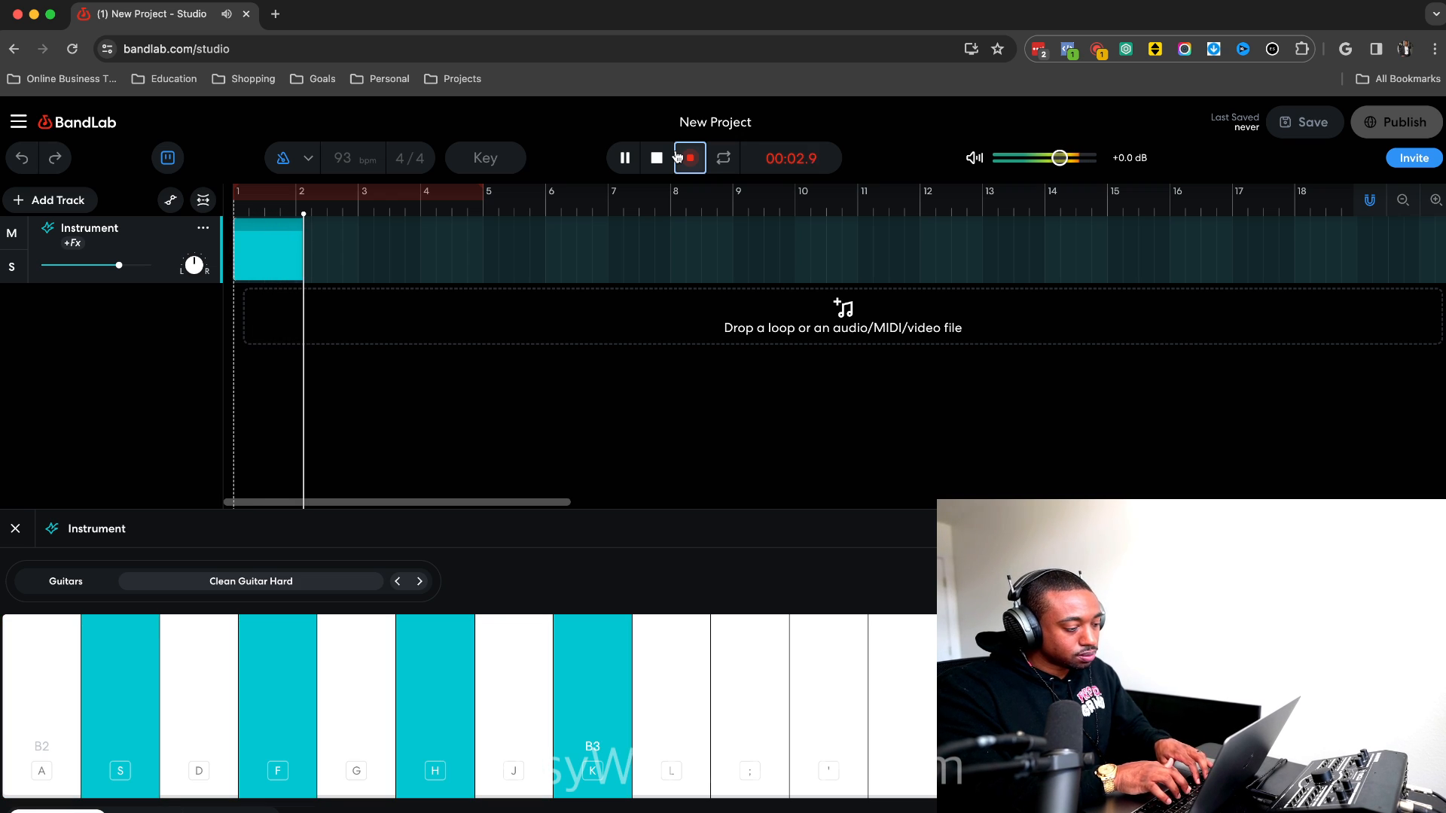
key(s)
key(h)
key(semicolon)
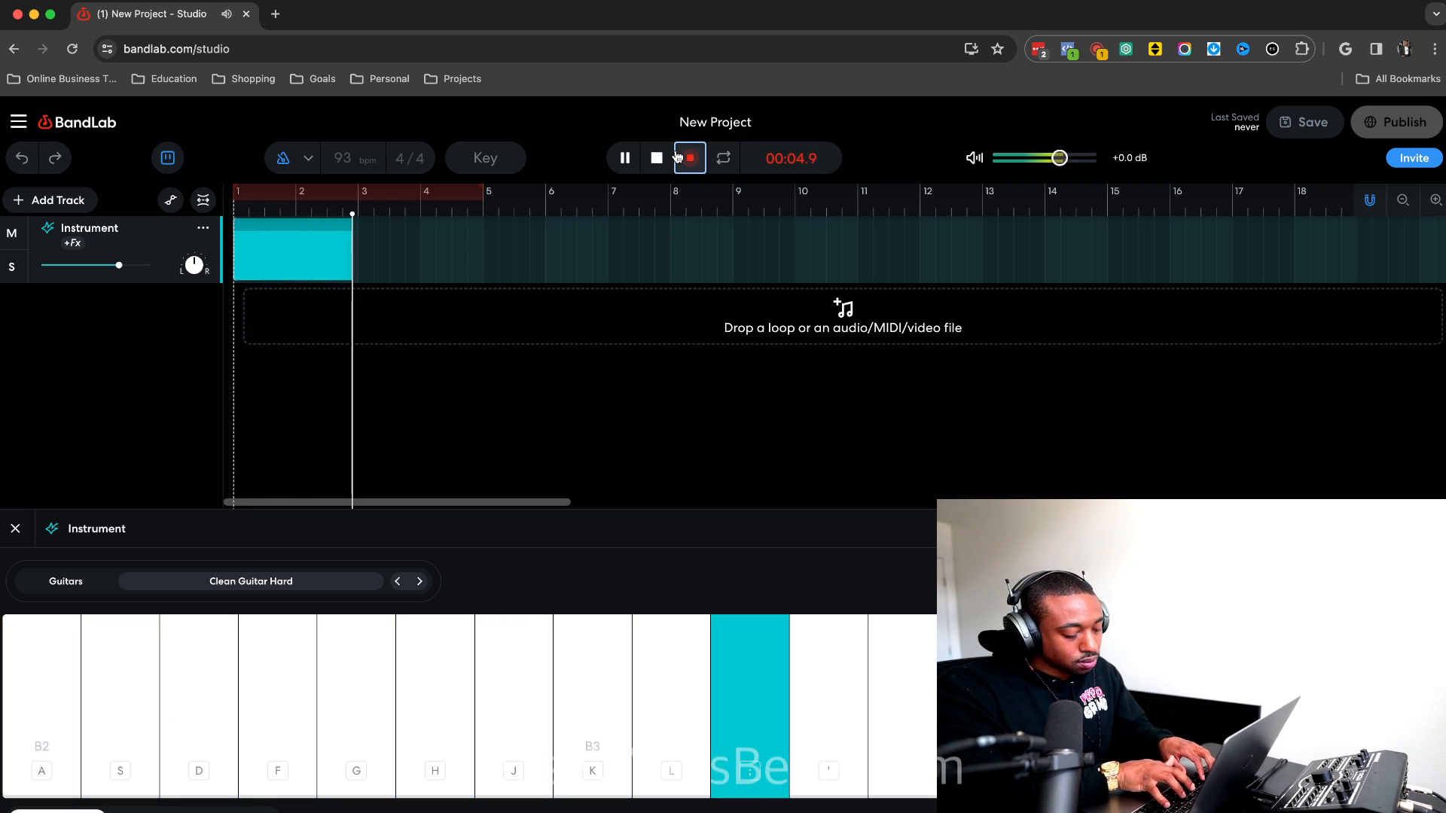
Record the repeated four-note B2 chord through bar 3, as one long strum followed by two short ones.
key(a)
key(d)
key(g)
key(j)
key(a)
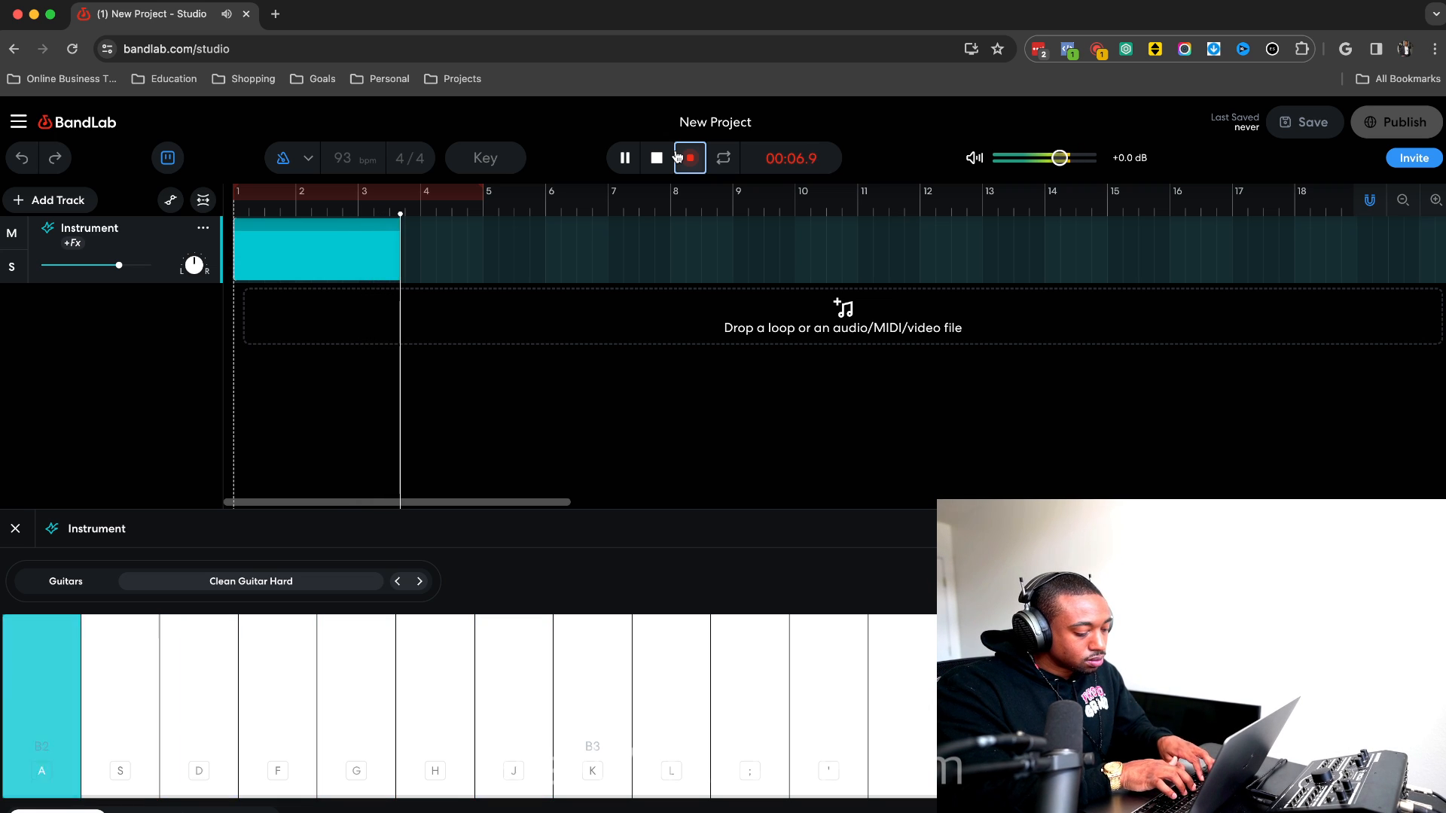
key(a)
key(d)
key(g)
key(j)
Record a sustained upper chord topped by B3 in bar 4 while moving its bass note down to B2.
key(f)
key(h)
key(k)
key(a)
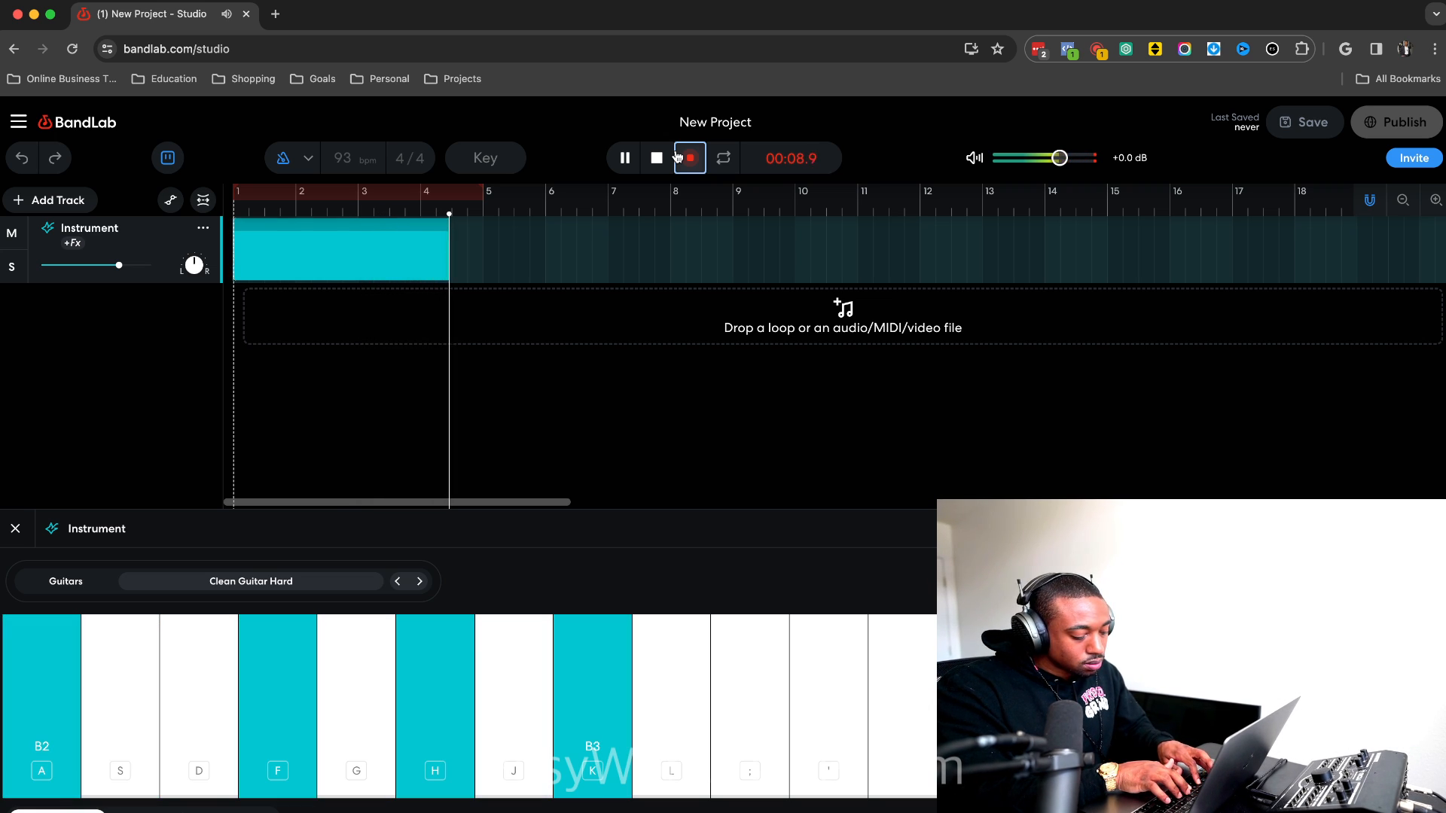
Record the four-note B2 chord three times through bar 5, restarting the progression.
key(a)
key(d)
key(g)
key(j)
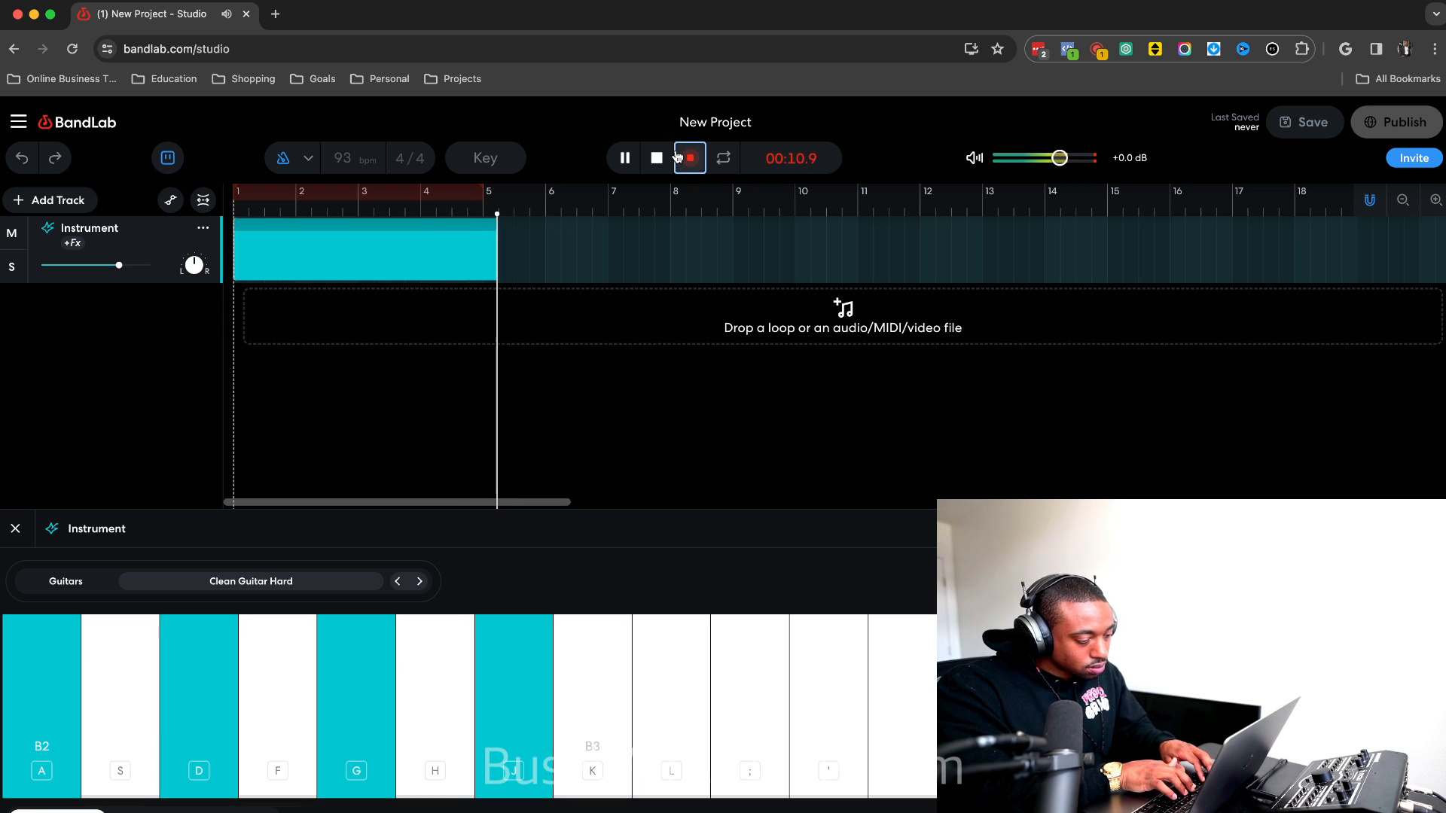
key(a)
key(d)
key(g)
key(j)
key(a)
key(d)
key(g)
key(j)
Record the chord one scale step above B2 in bar 6, played long and then short.
key(s)
key(f)
key(h)
key(k)
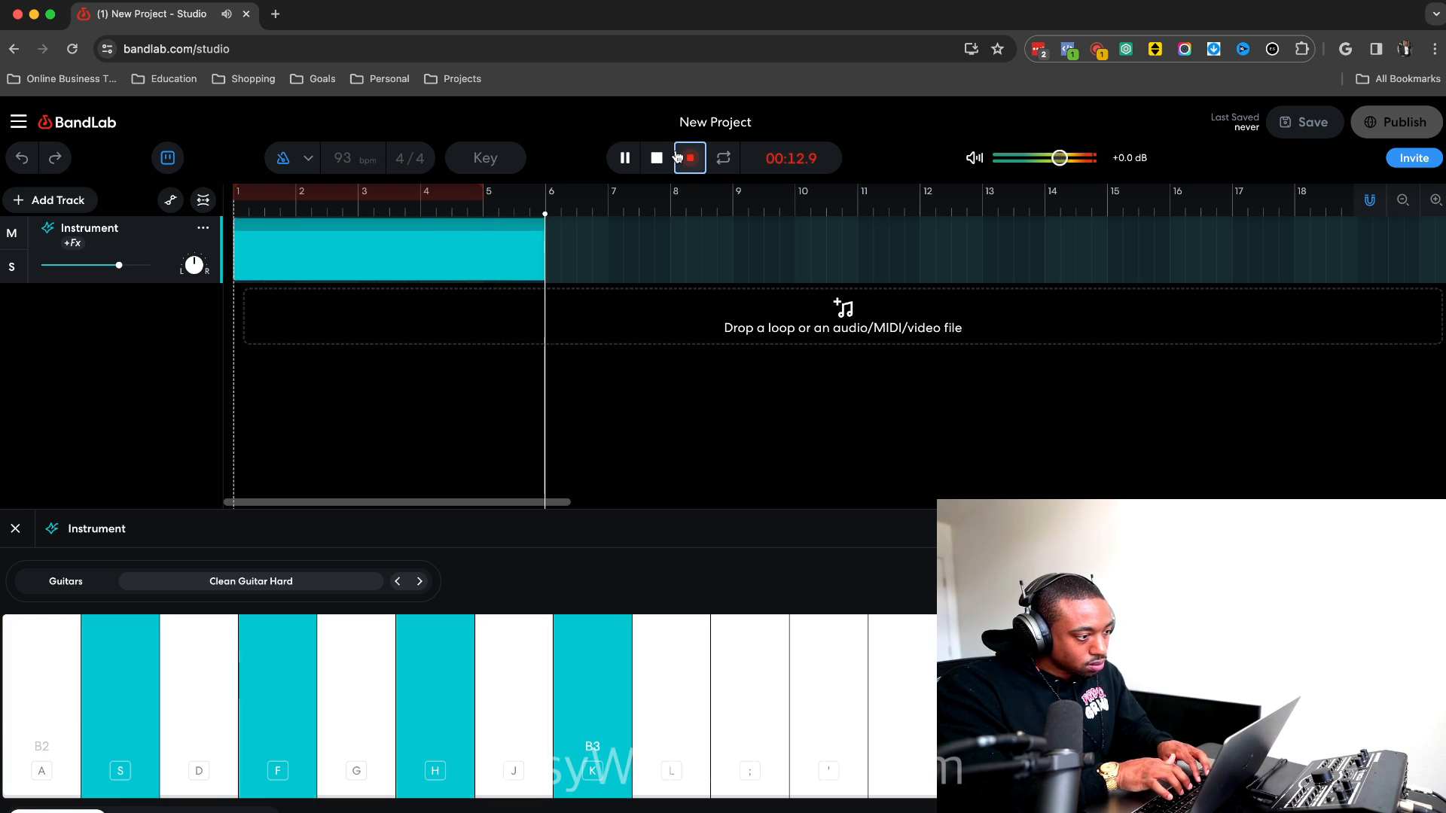
key(s)
key(f)
key(h)
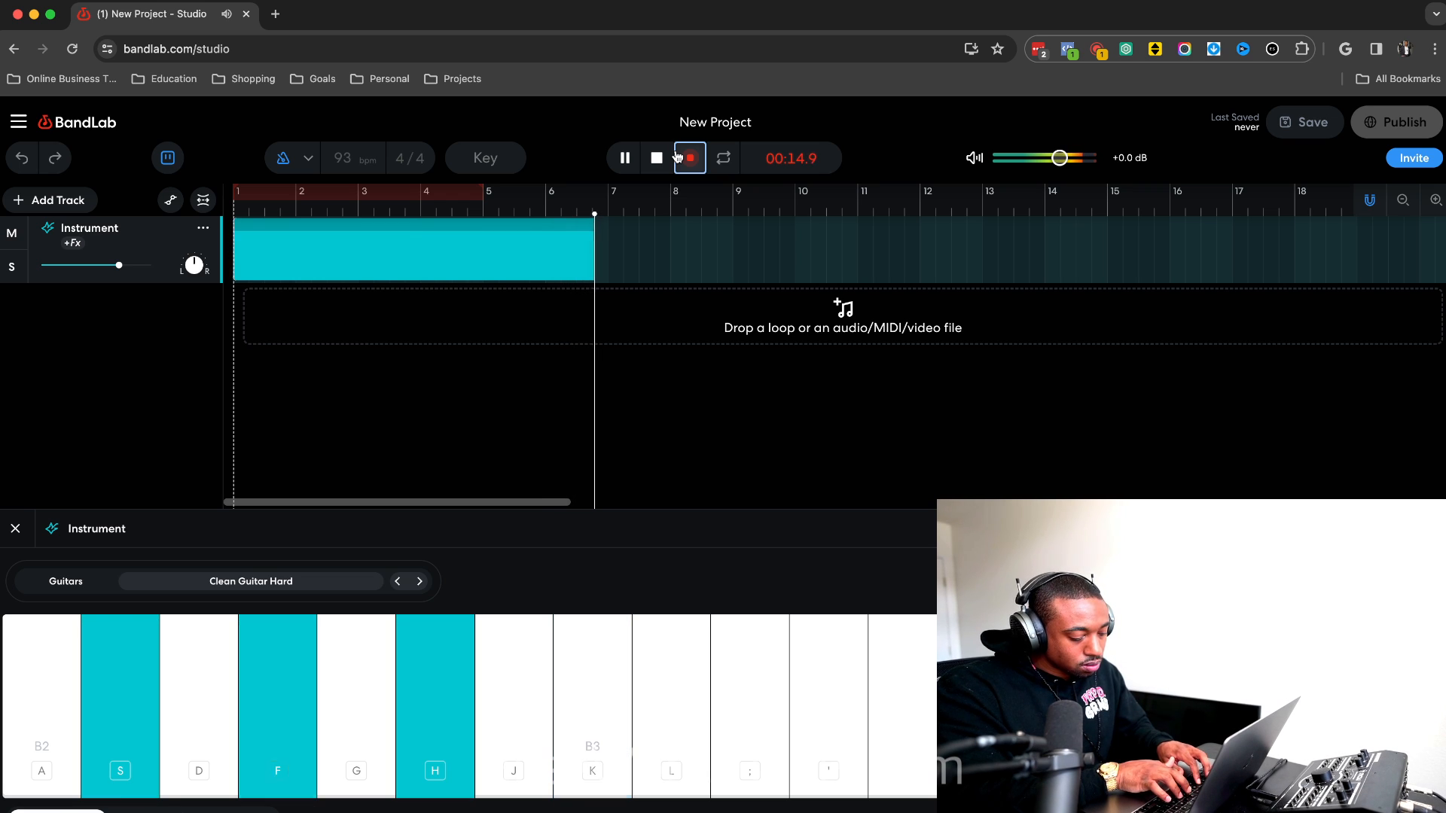
Record the four-note B2 chord in bar 7 as one long and two short strums.
key(g)
key(a)
key(d)
key(g)
key(j)
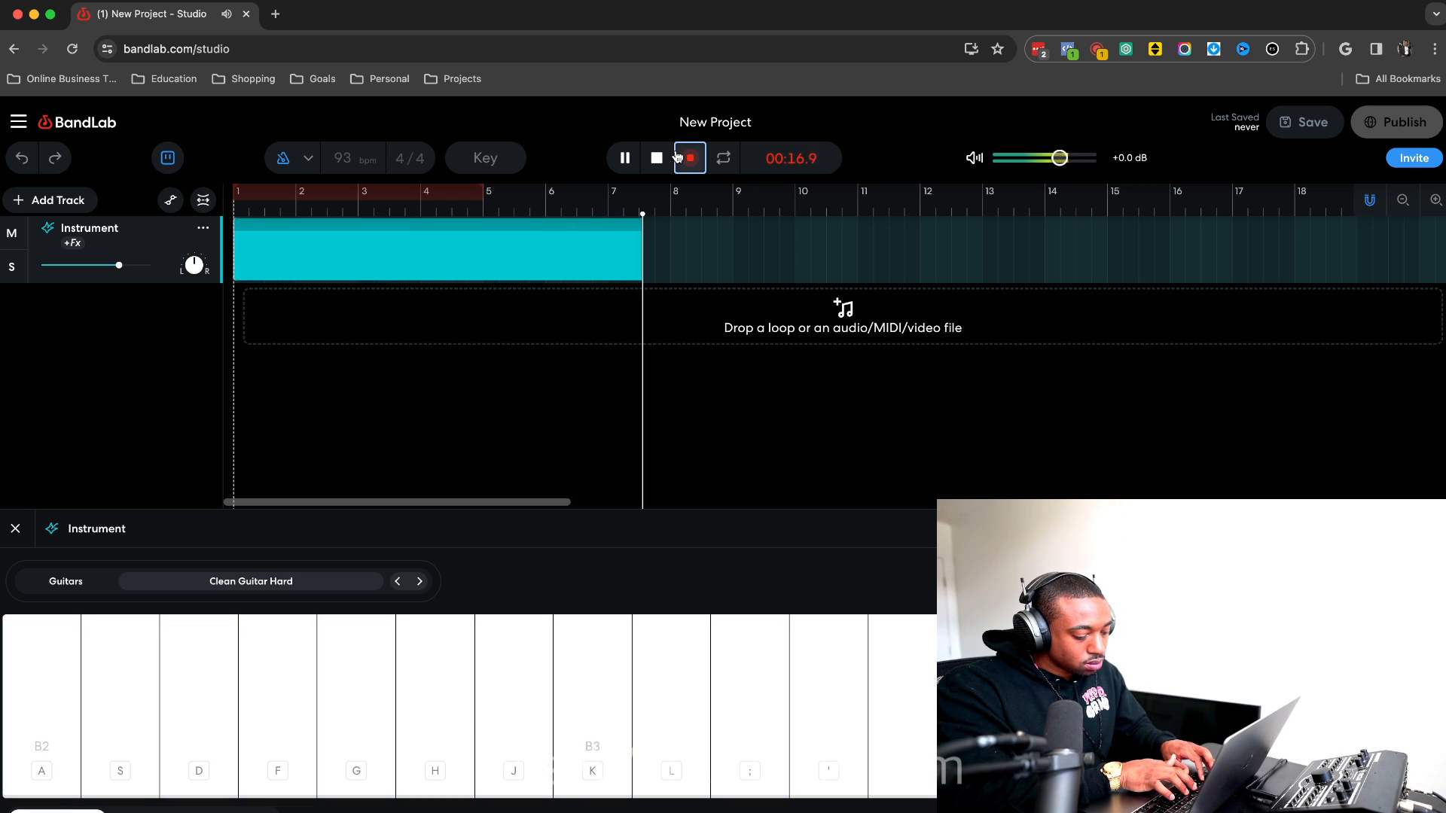
key(a)
key(d)
key(g)
key(j)
key(d)
key(g)
Record a closing four-note chord of C#3, E3, F#3 and A#3 in bar 8, and stop the recording.
key(s)
key(f)
key(g)
key(j)
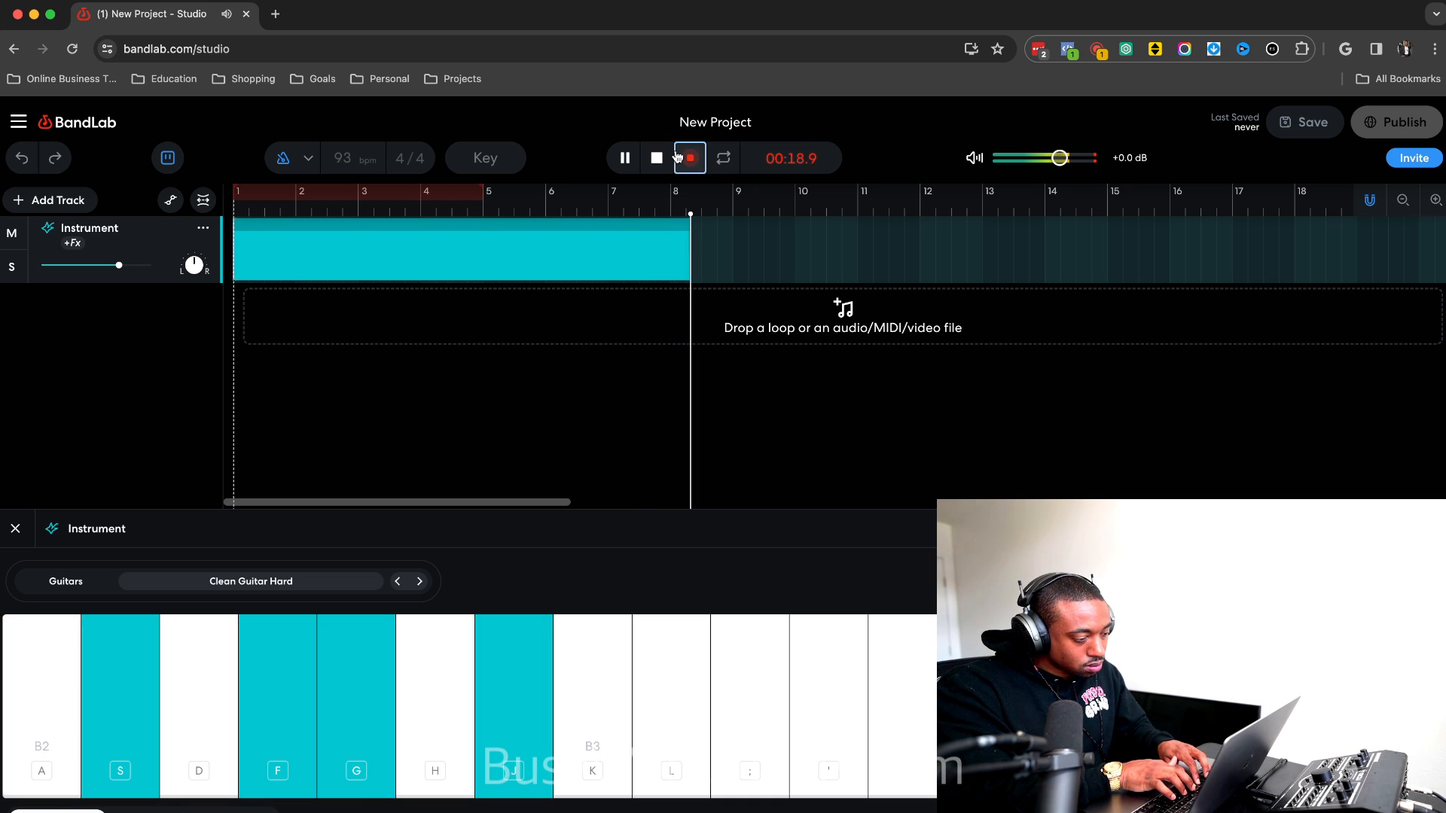
key(f)
key(g)
key(j)
click(656, 157)
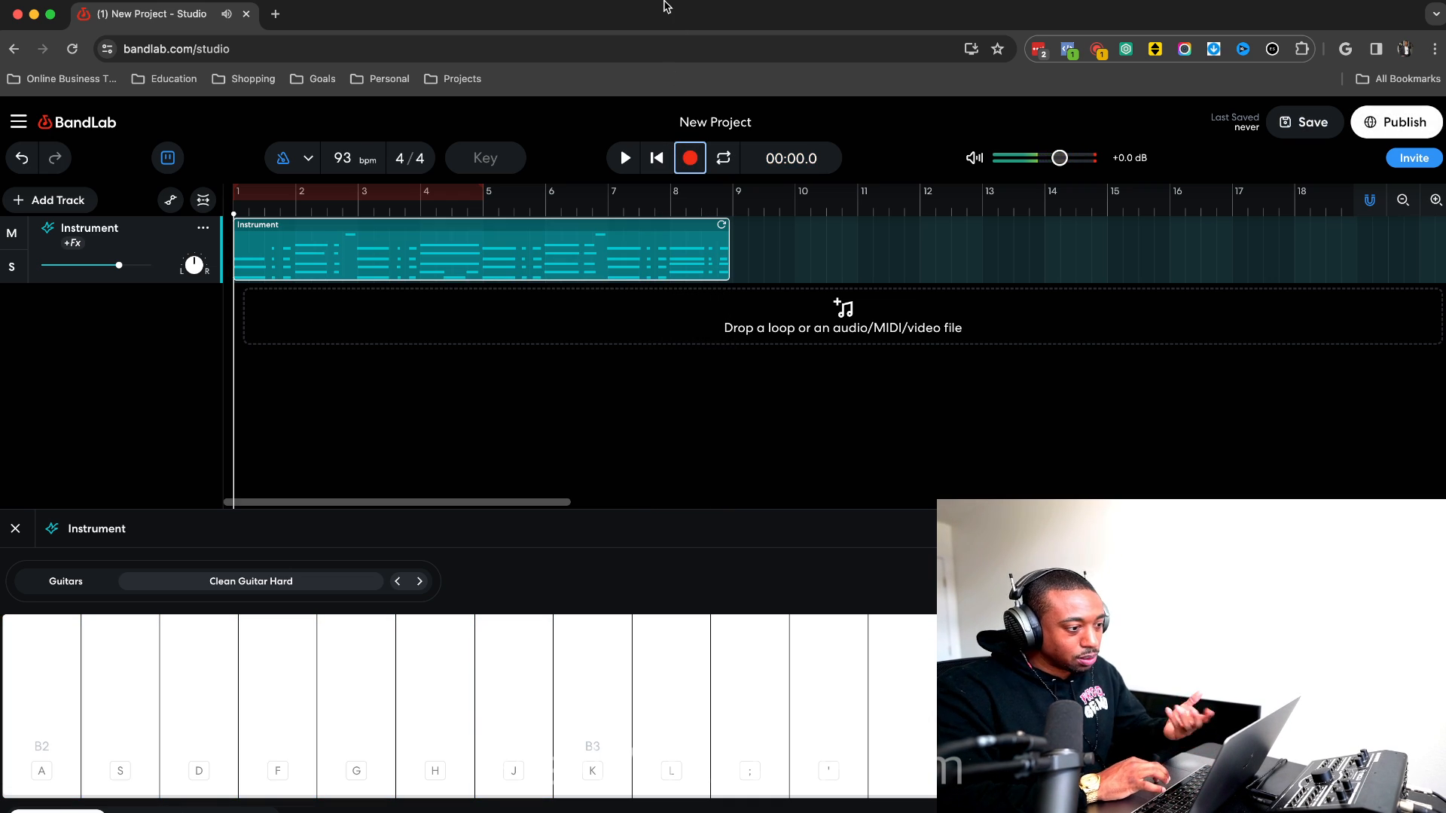
Open the recorded Instrument region in the MIDI editor and enlarge the editor to show its last bars.
double_click(662, 249)
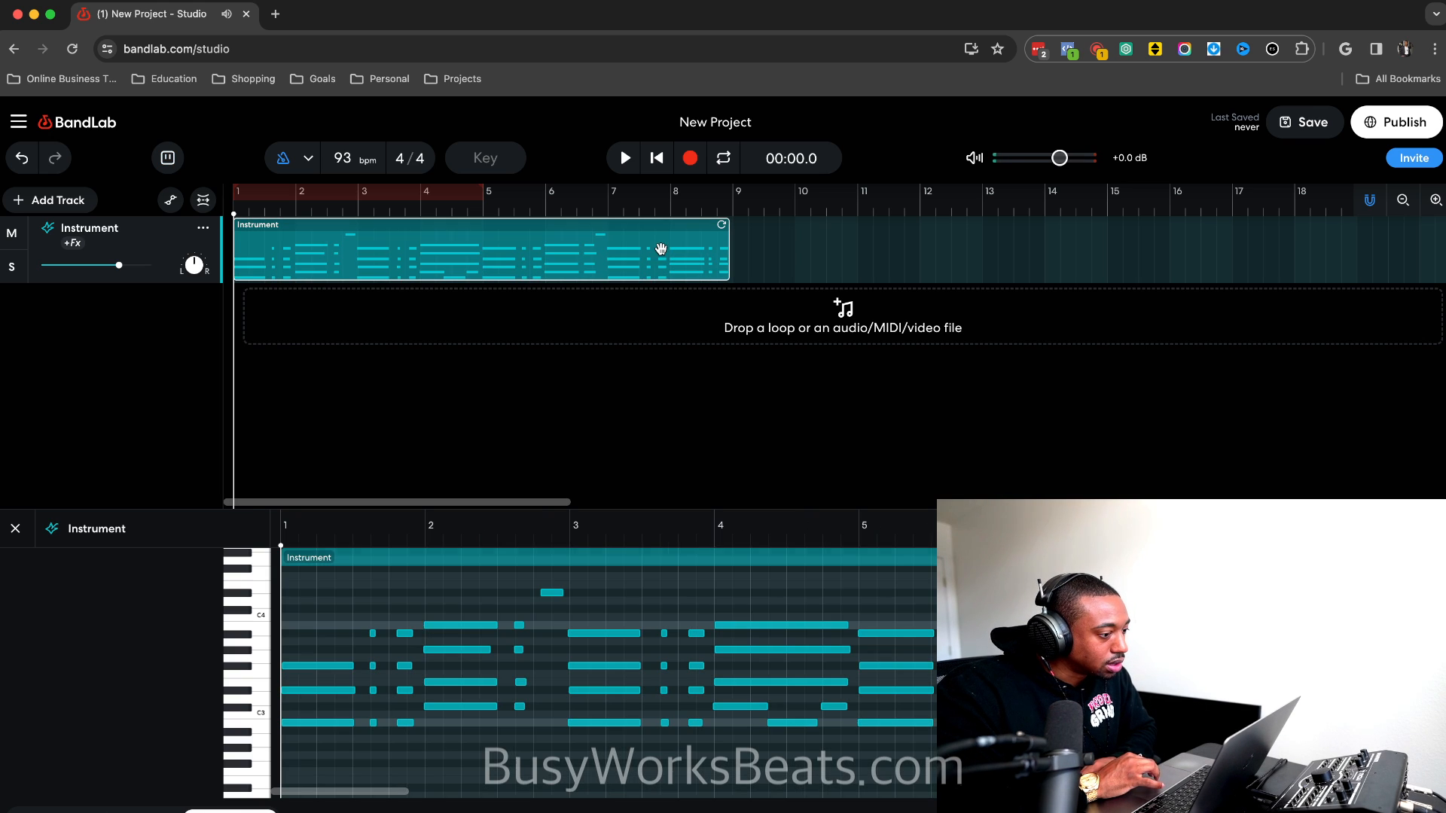
drag(864, 511, 851, 302)
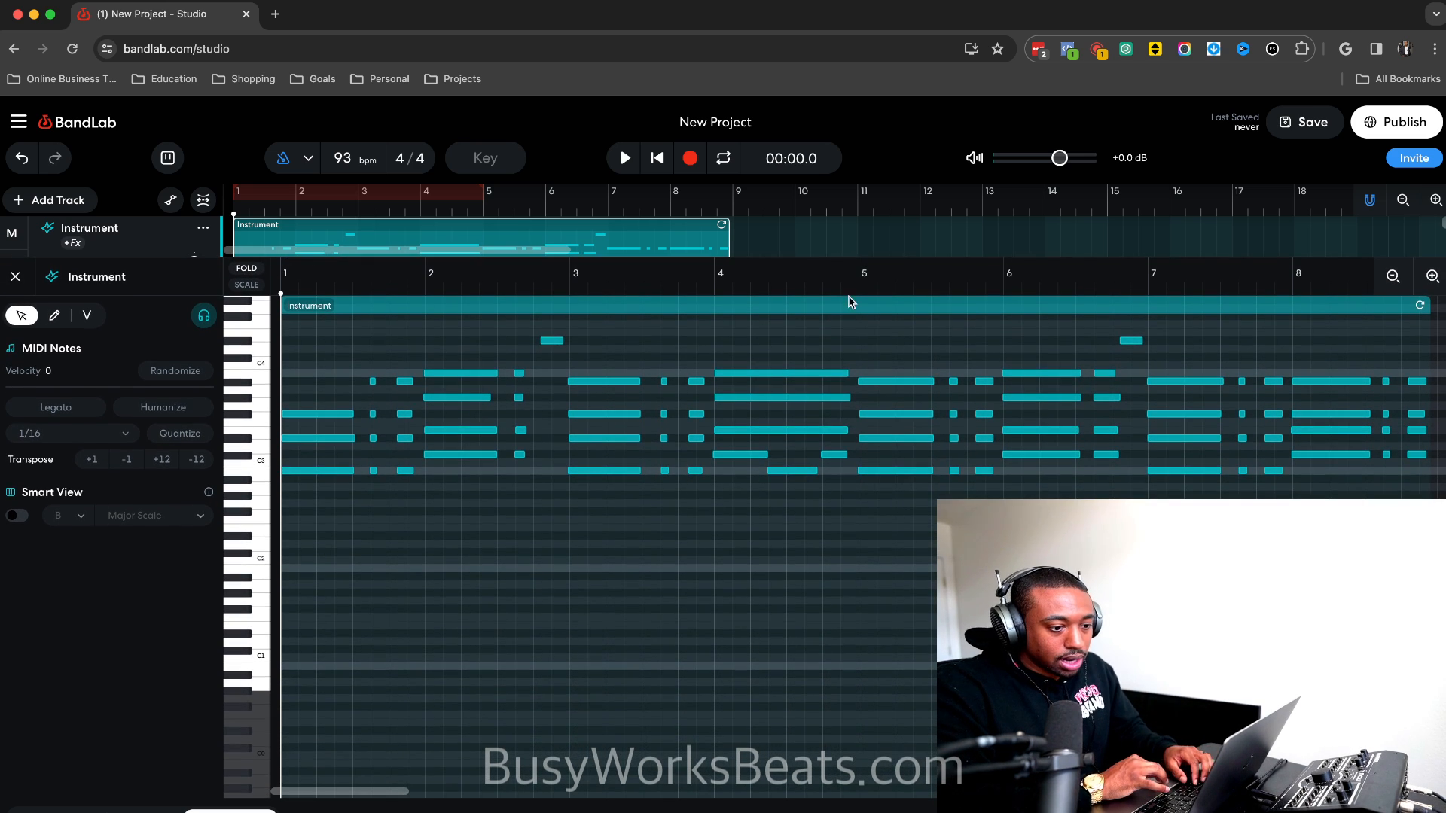
scroll(942, 339, right, 3)
scroll(1092, 406, up, 2)
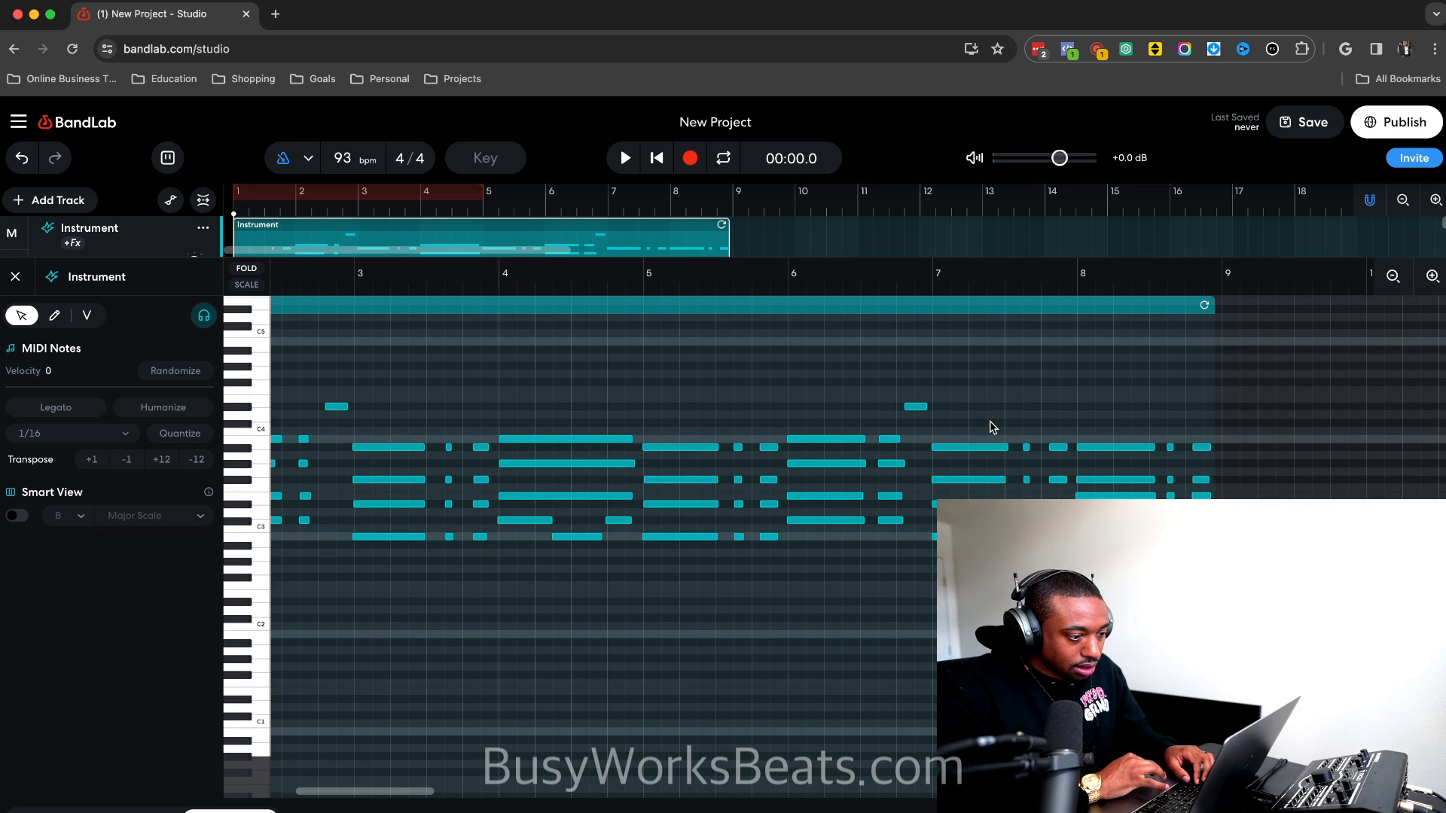
Place the playhead at bar 7 and audition the end of the chord progression.
drag(988, 411, 945, 542)
click(947, 350)
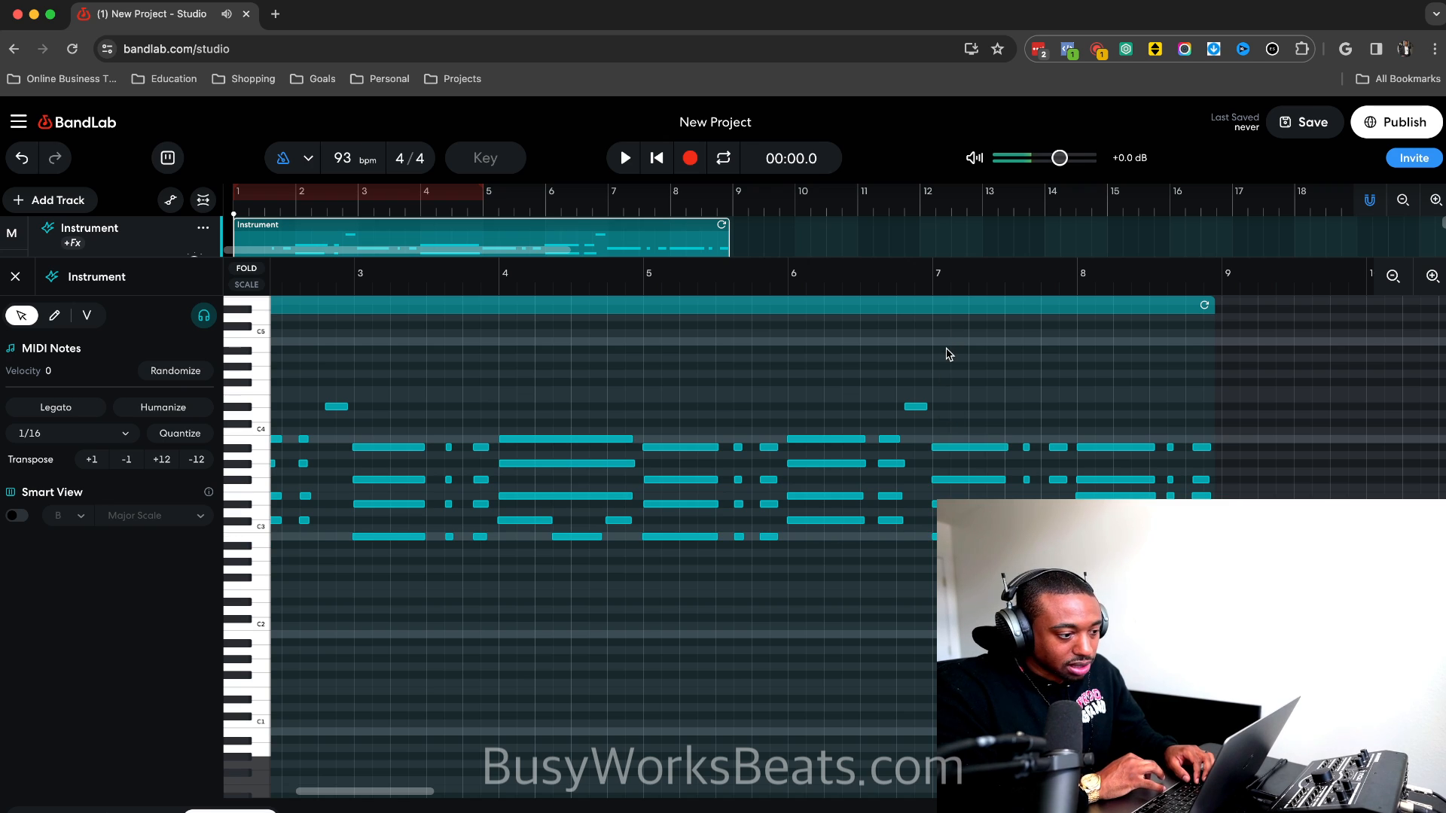
click(935, 280)
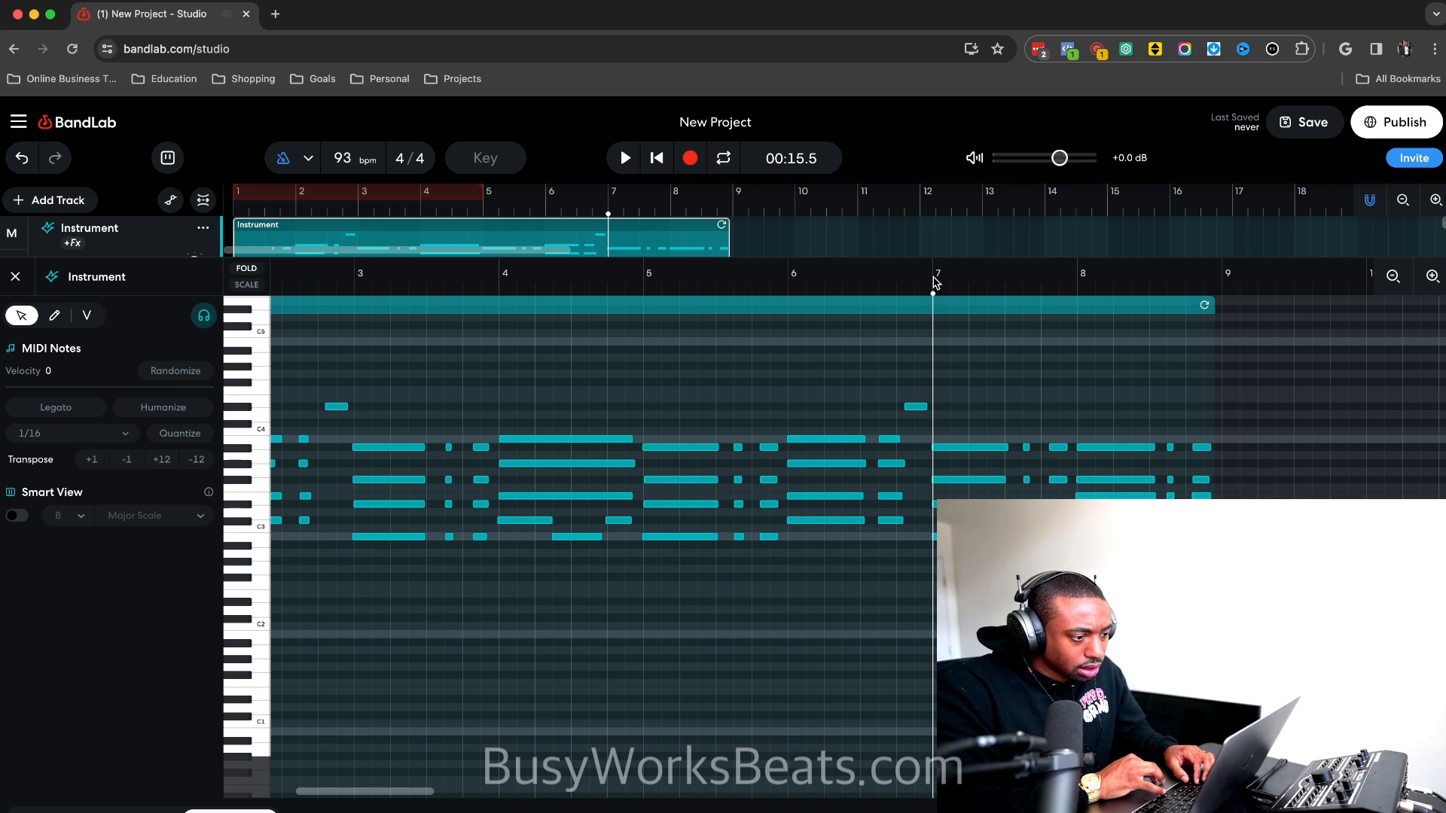
key(space)
key(space)
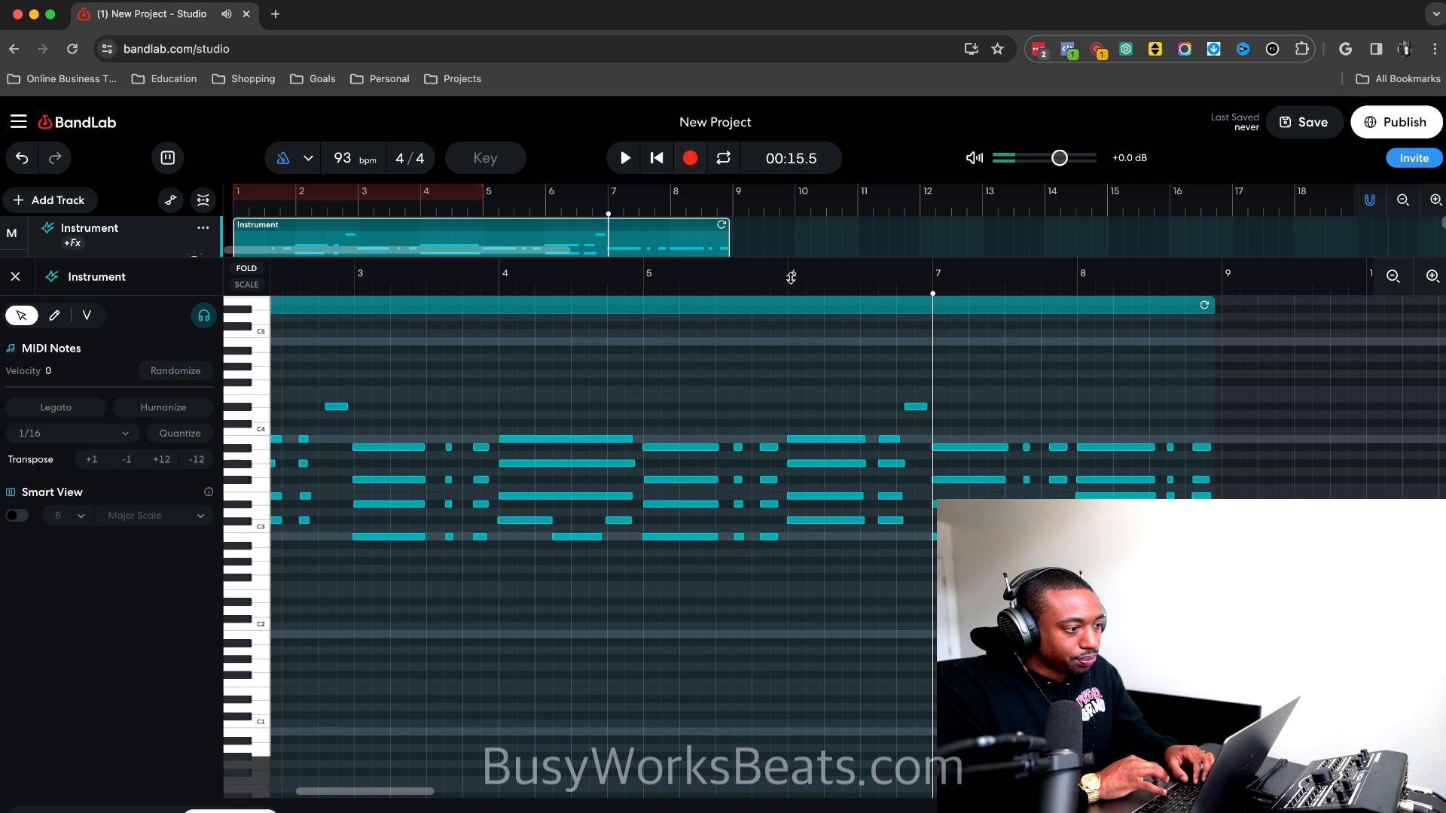
key(space)
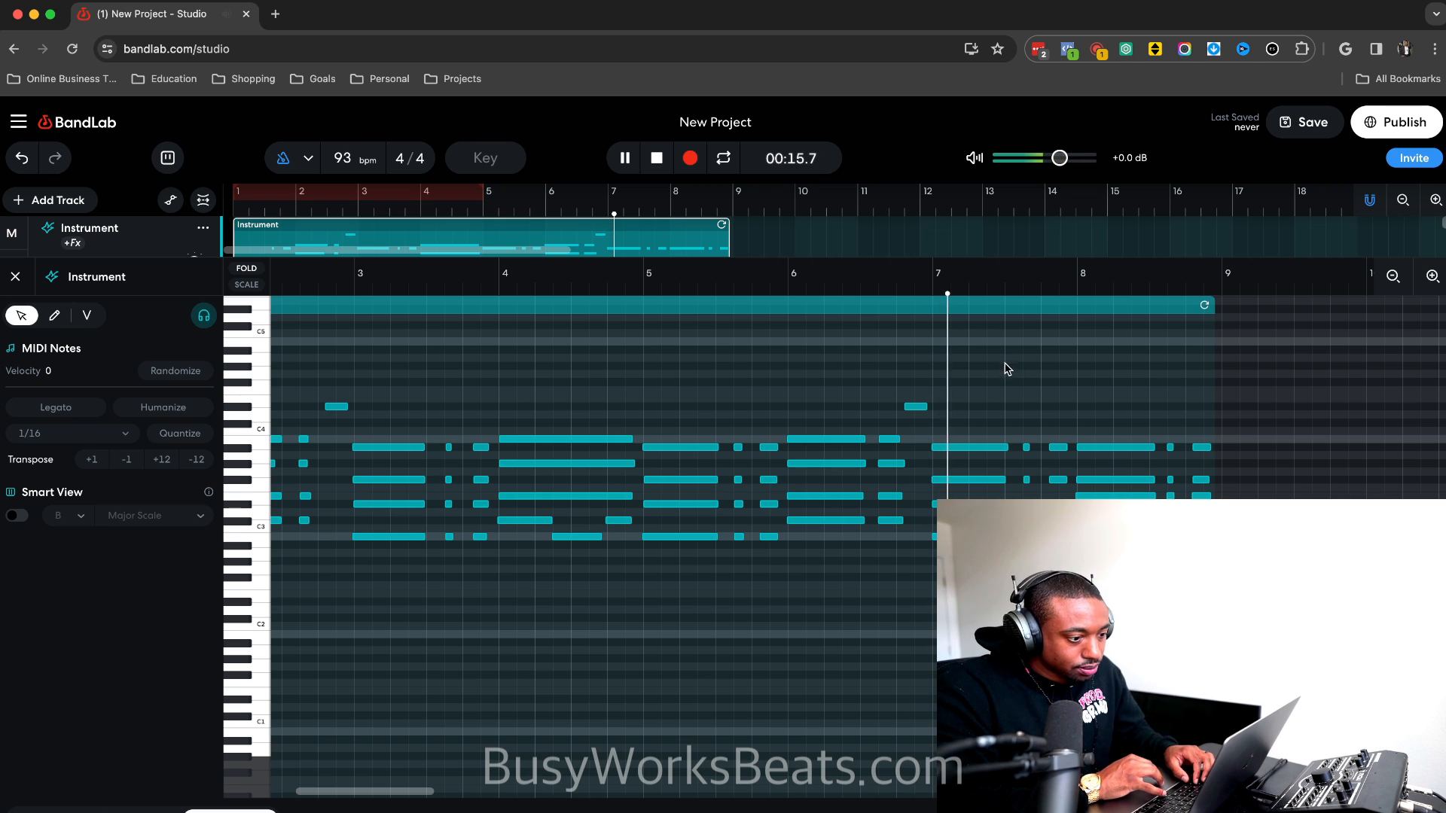
key(space)
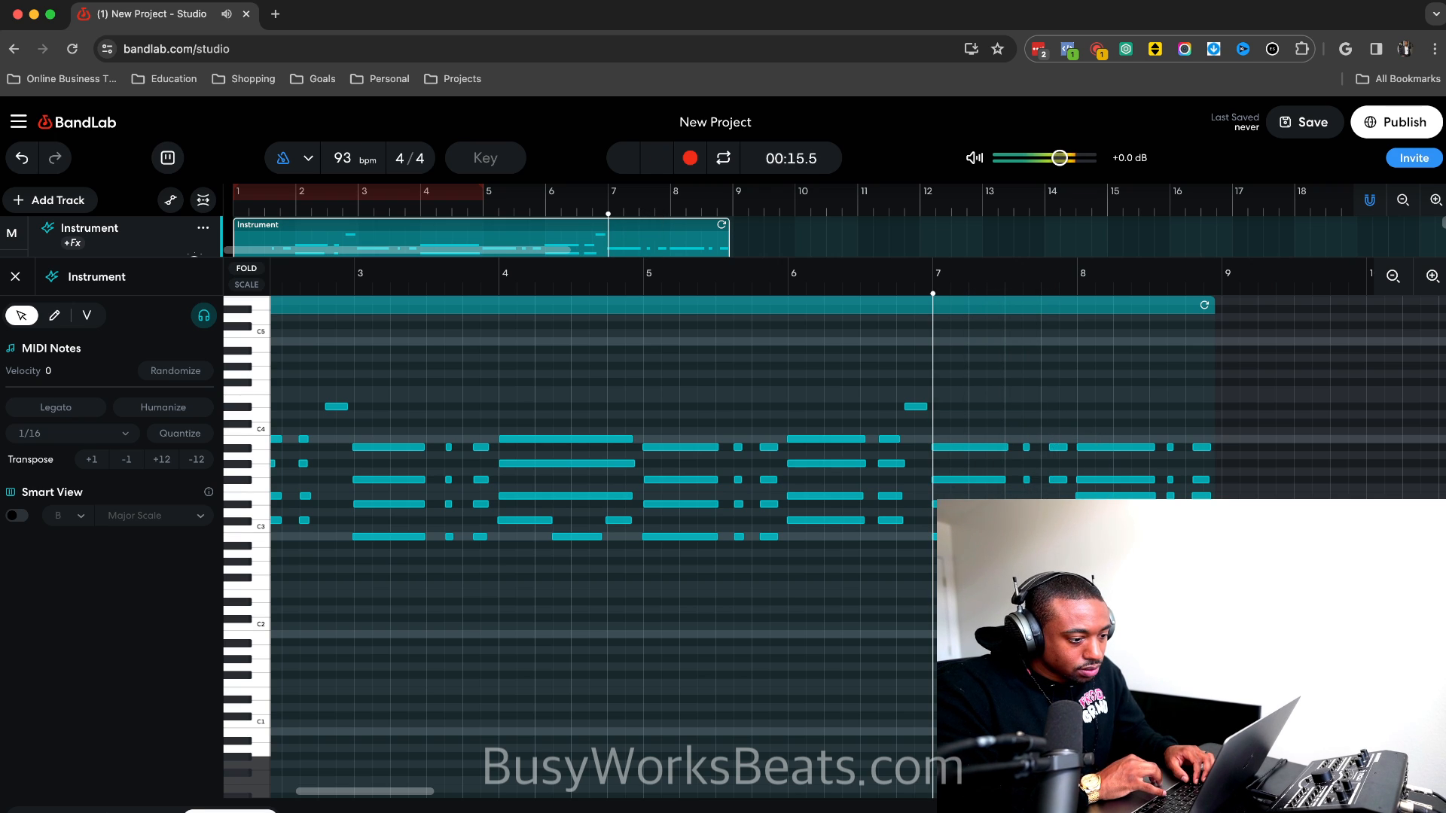
Audition the individual notes of the bar 8 chord and raise its F#3 notes by one semitone to G3.
click(1112, 480)
shift+click(1111, 448)
click(1111, 509)
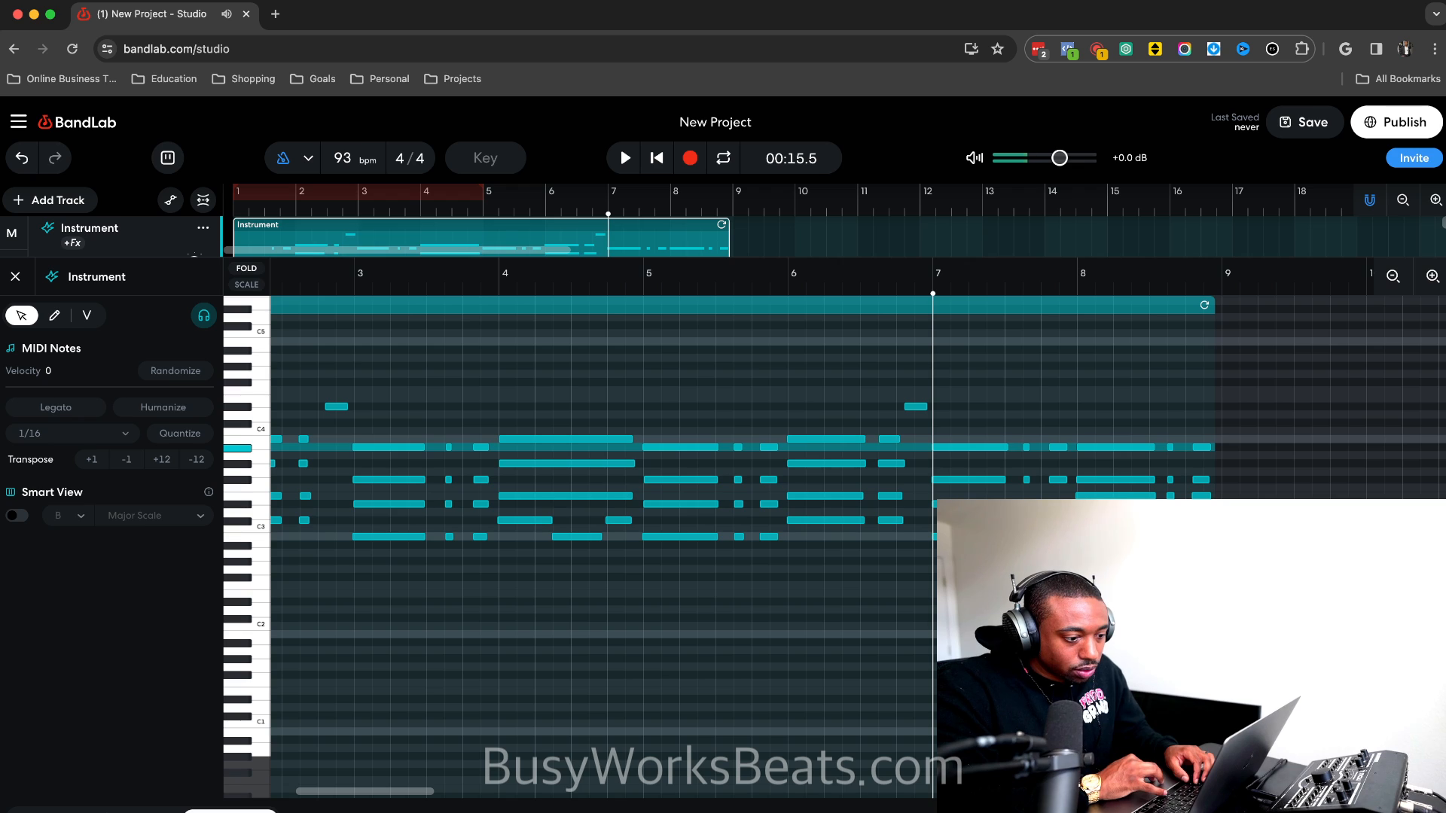
click(1111, 520)
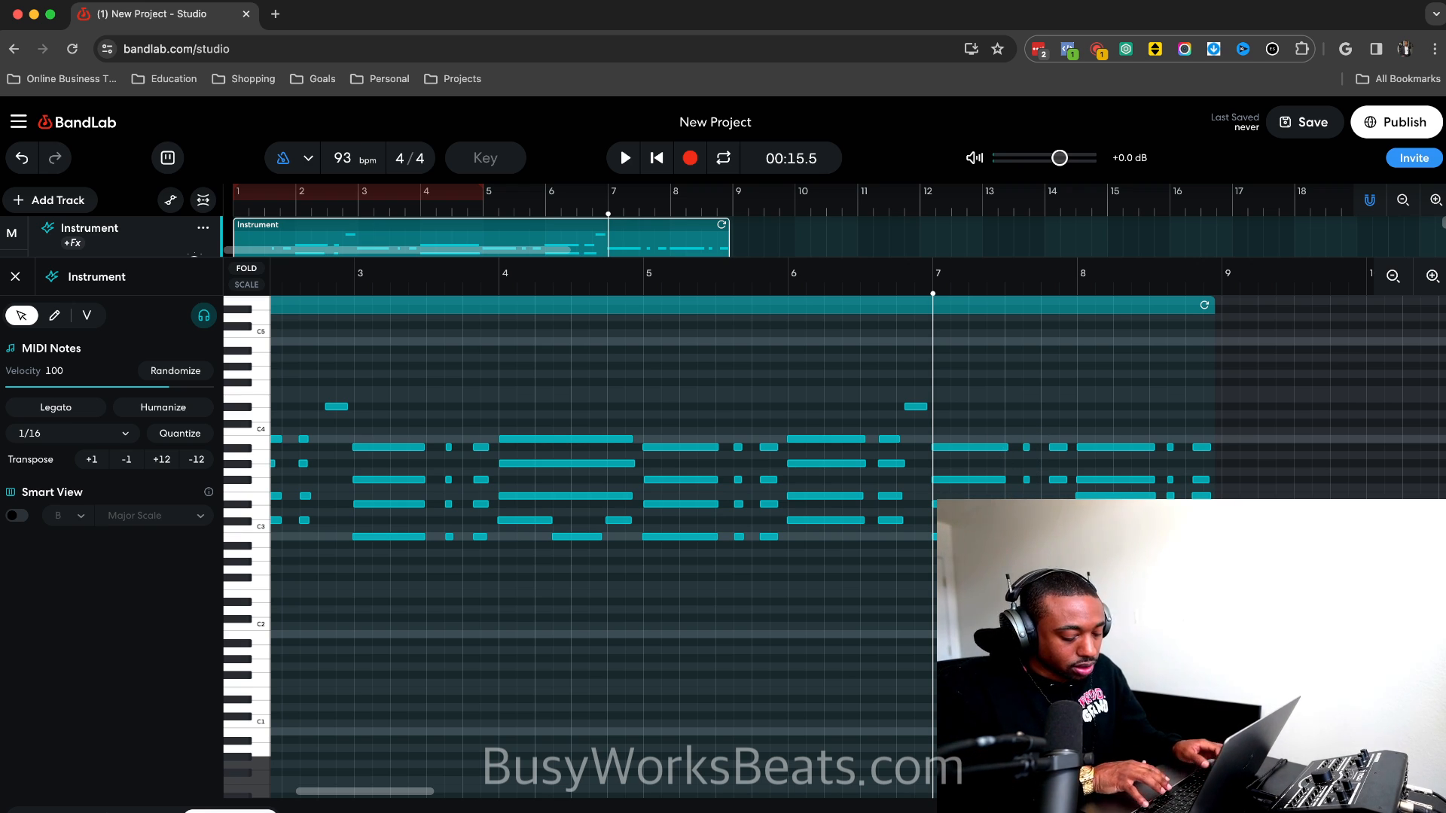
scroll(602, 489, down, 2)
scroll(603, 490, up, 3)
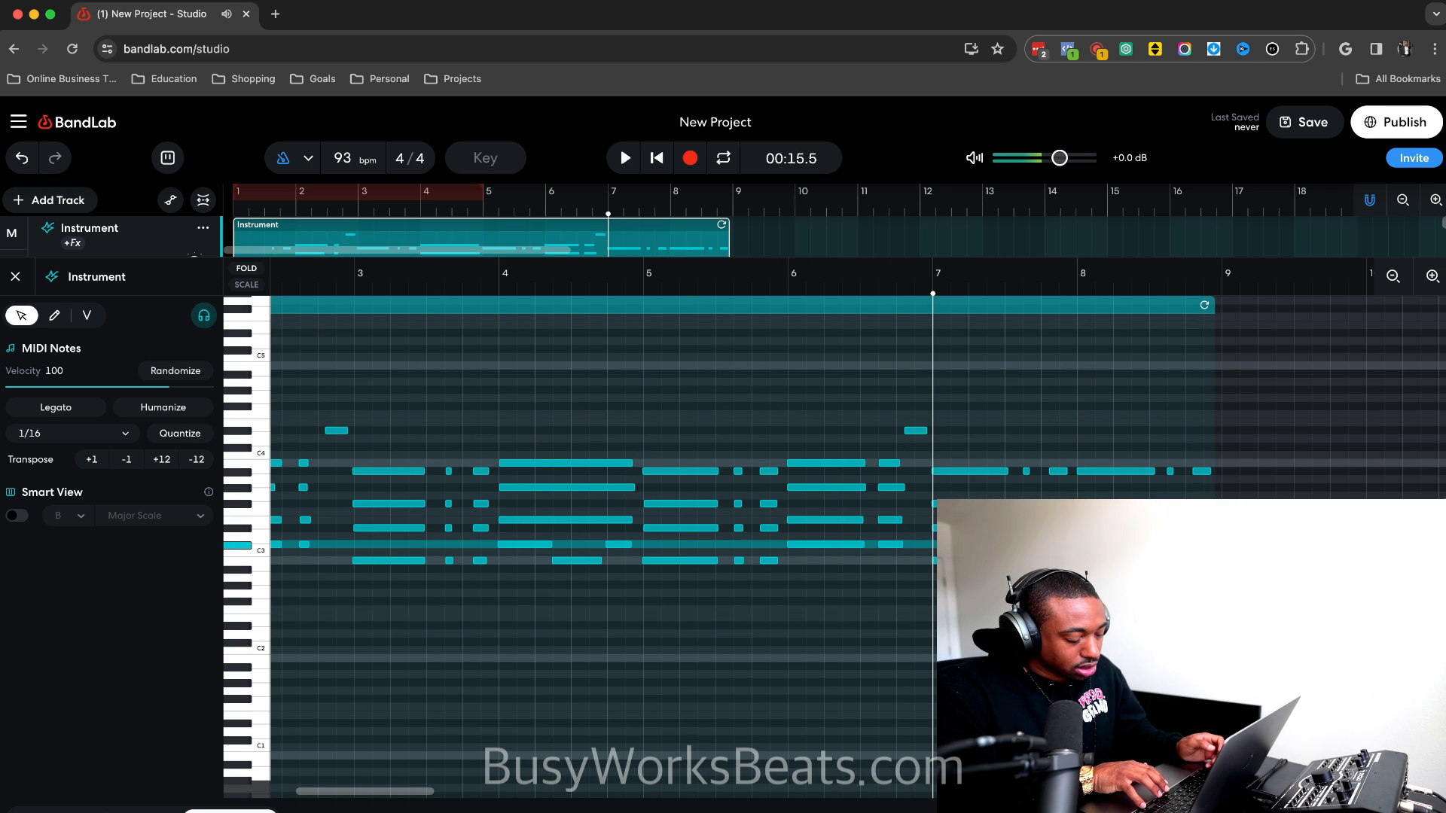
scroll(602, 490, down, 1)
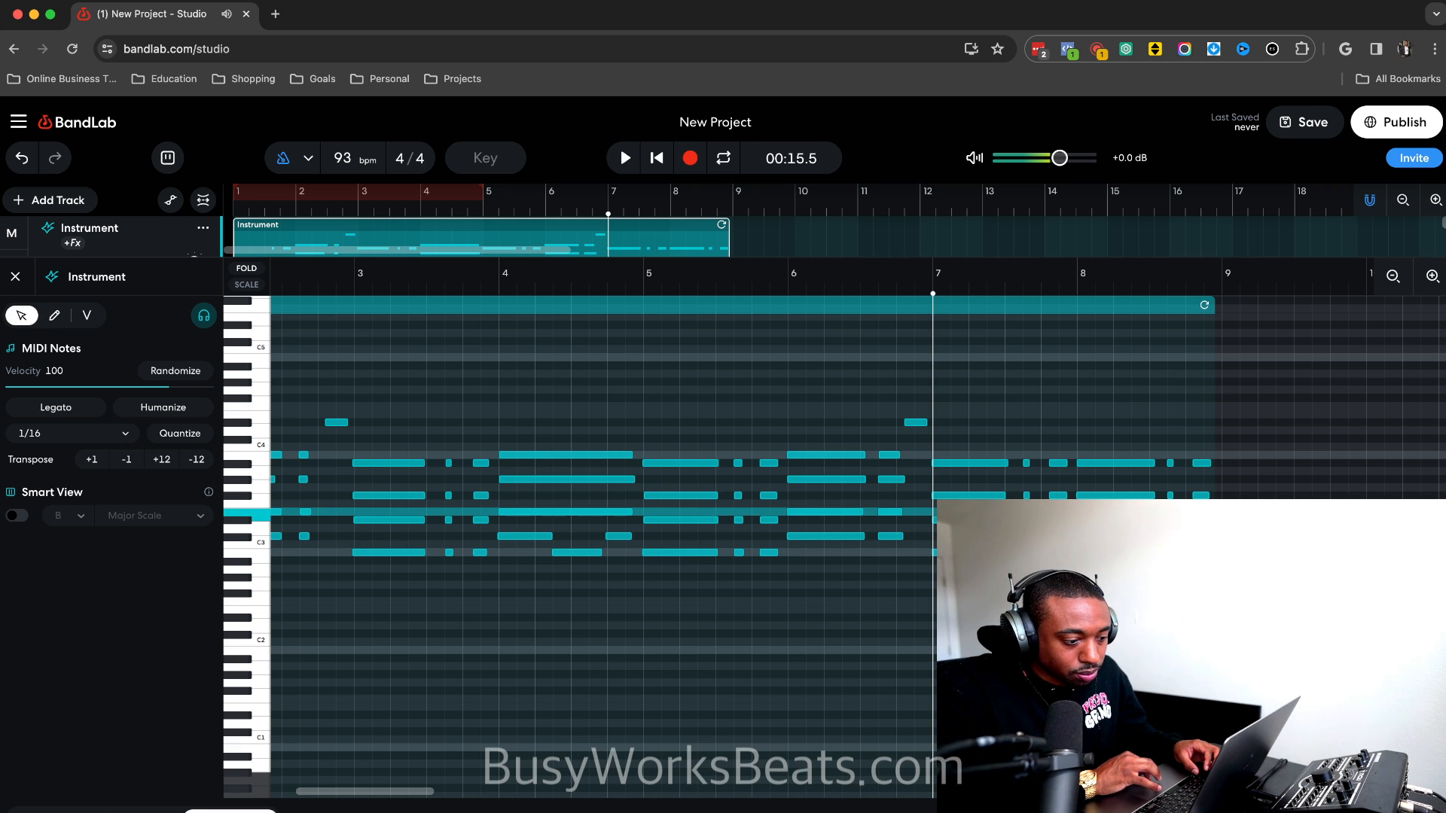
scroll(602, 512, up, 1)
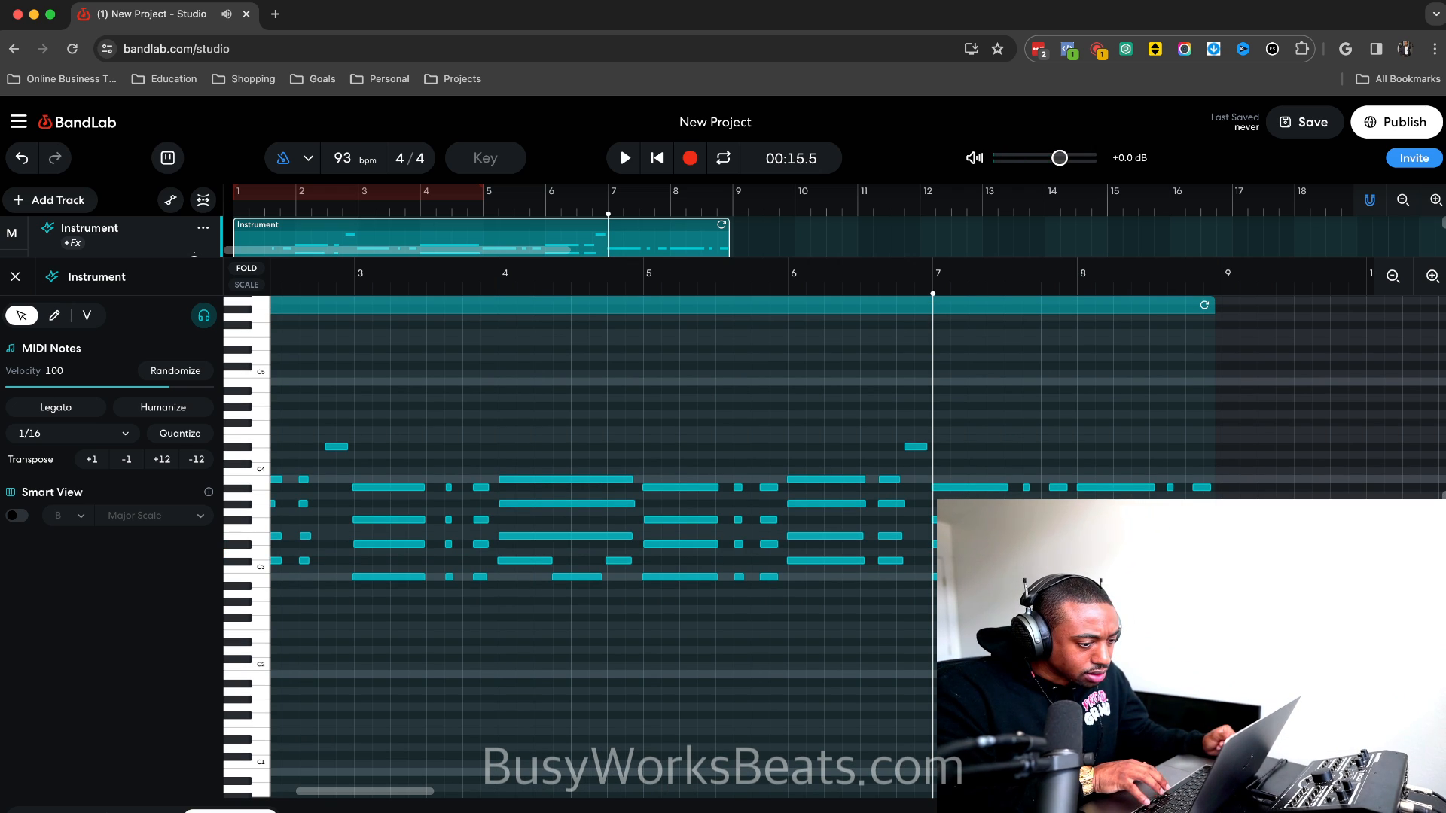
key(t)
scroll(602, 528, up, 1)
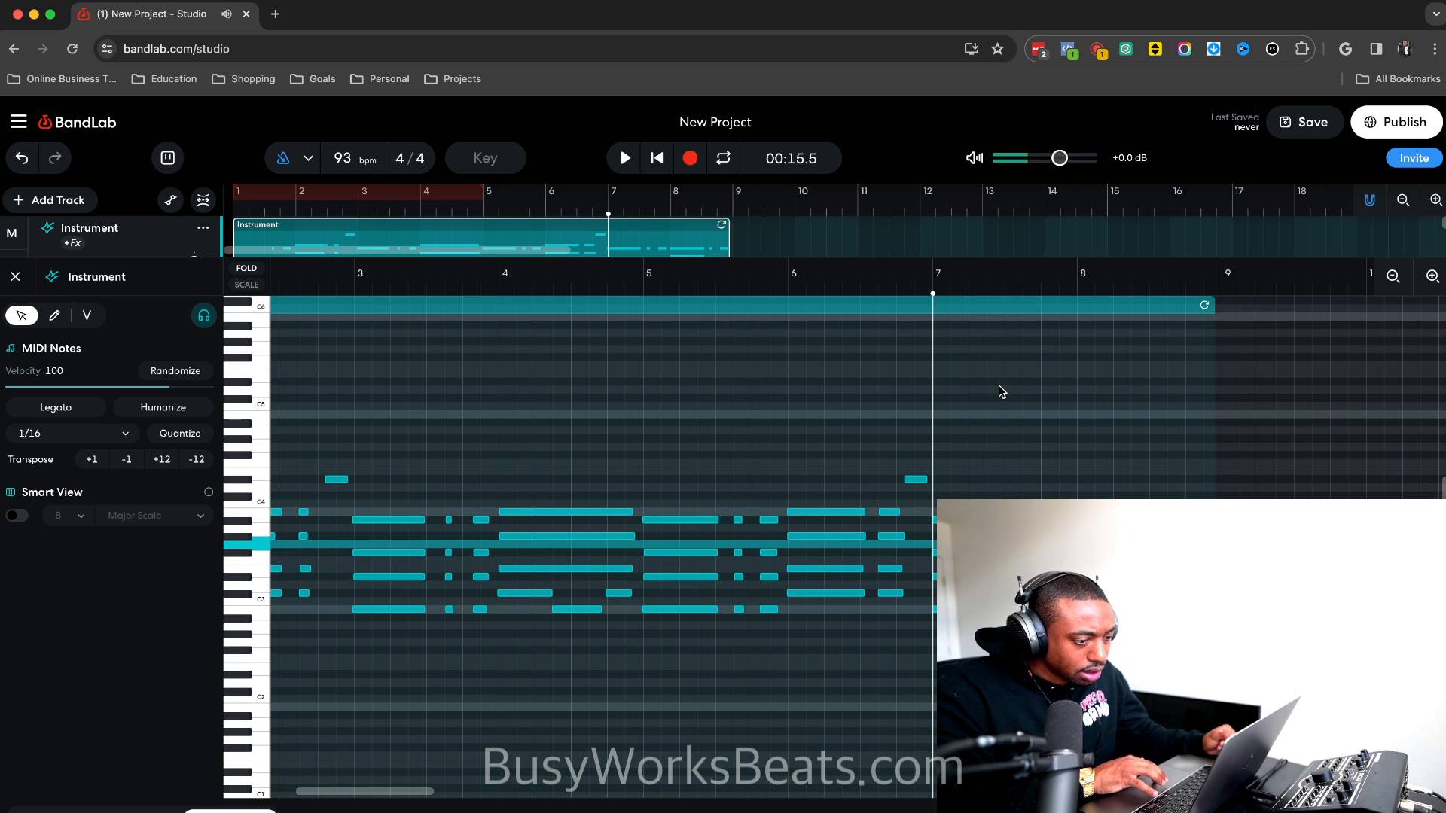
Play the progression from bar 7 to check the edited bar 8 chord.
key(space)
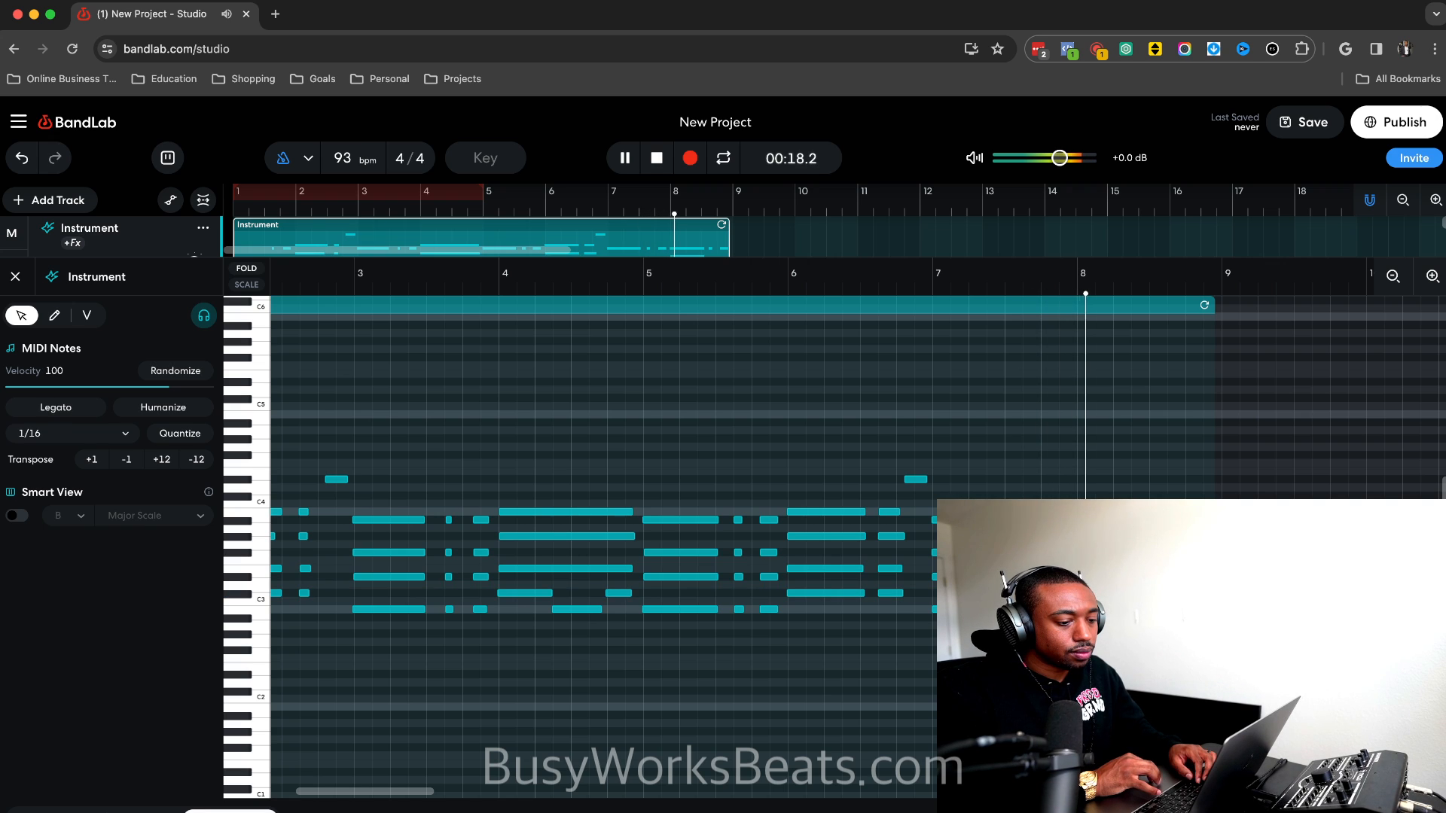
key(space)
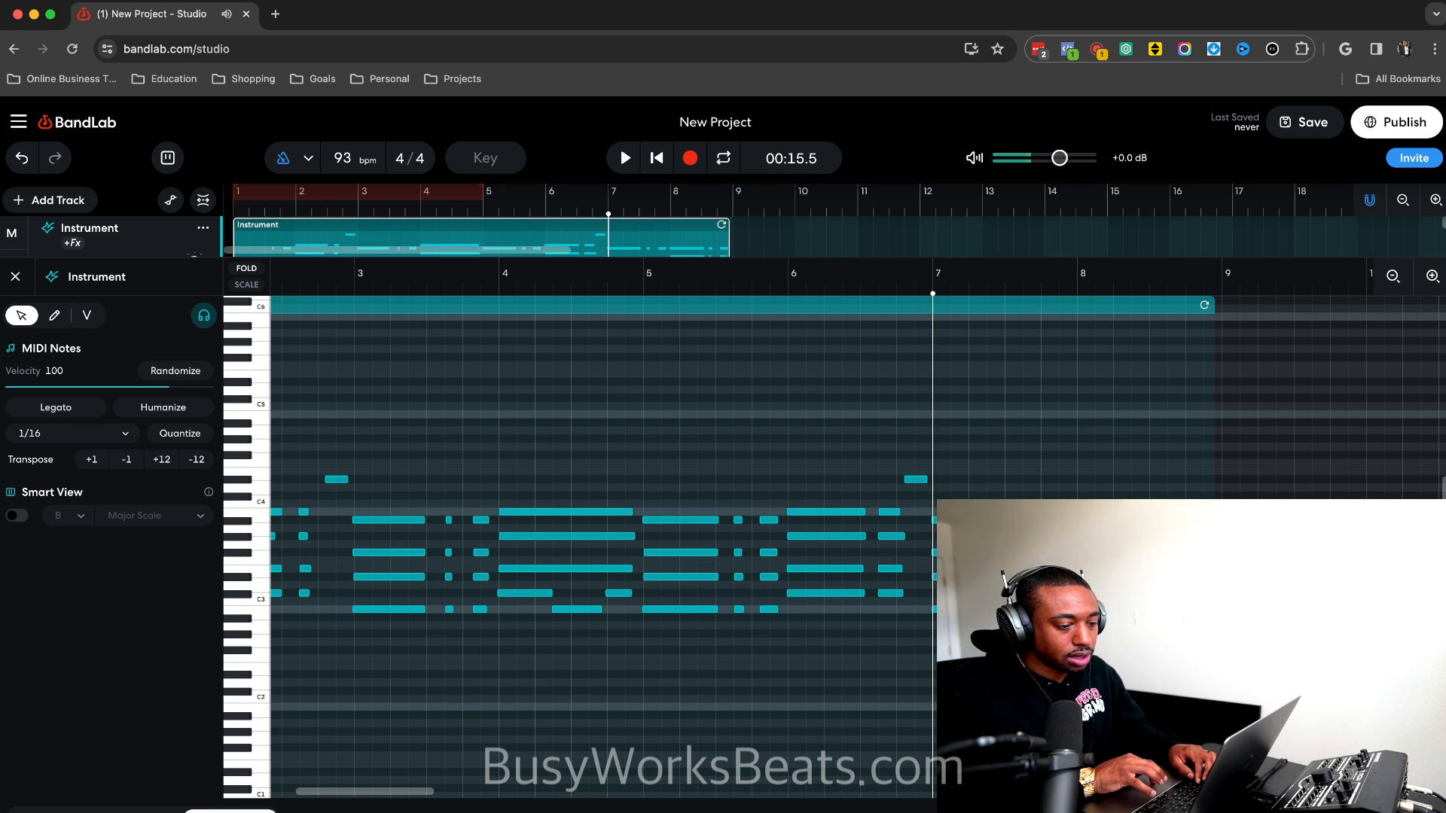
scroll(602, 527, down, 2)
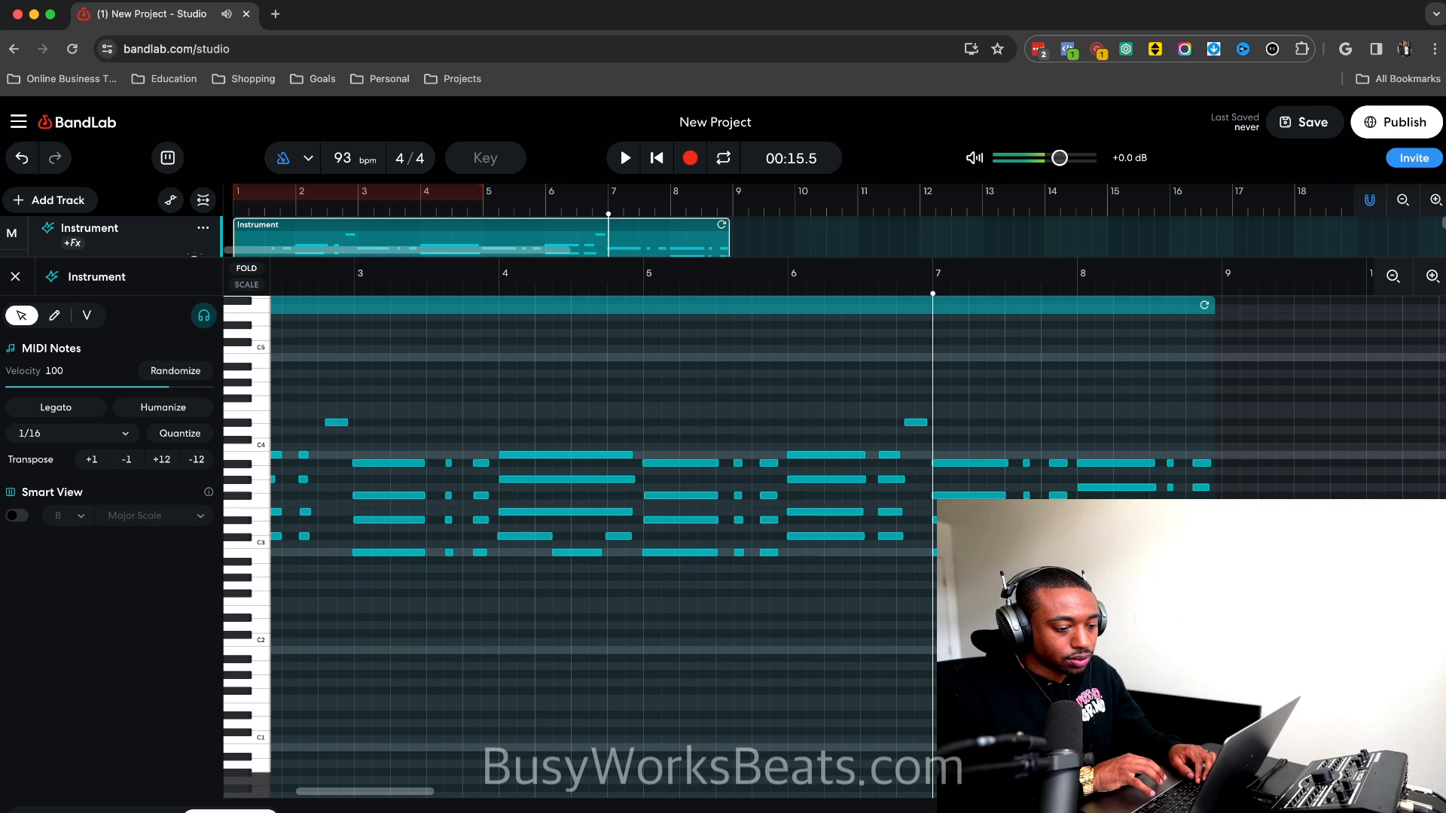
scroll(603, 527, up, 1)
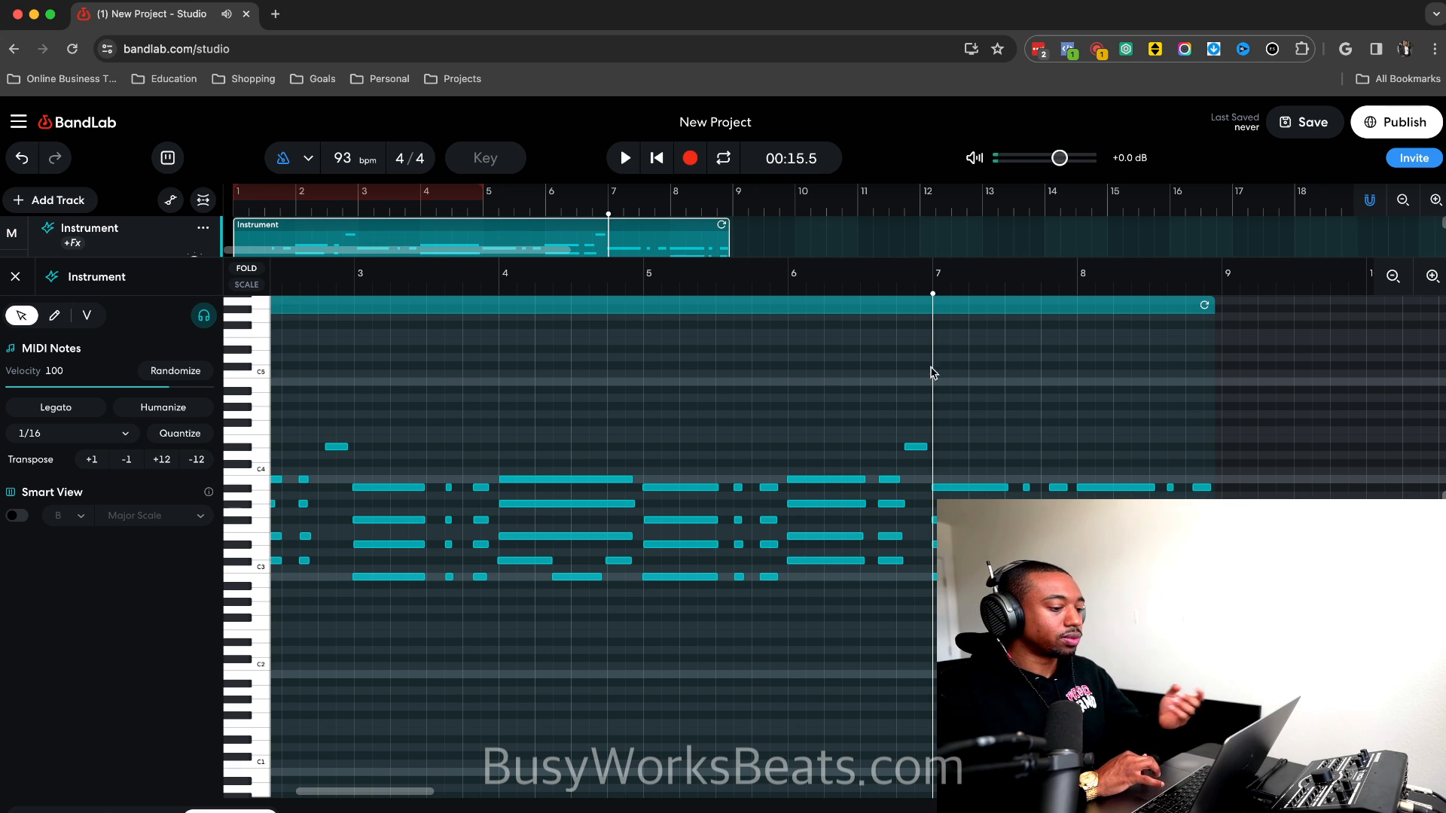
Play the progression from just before bar 6 through its end to check the edited chords.
click(769, 288)
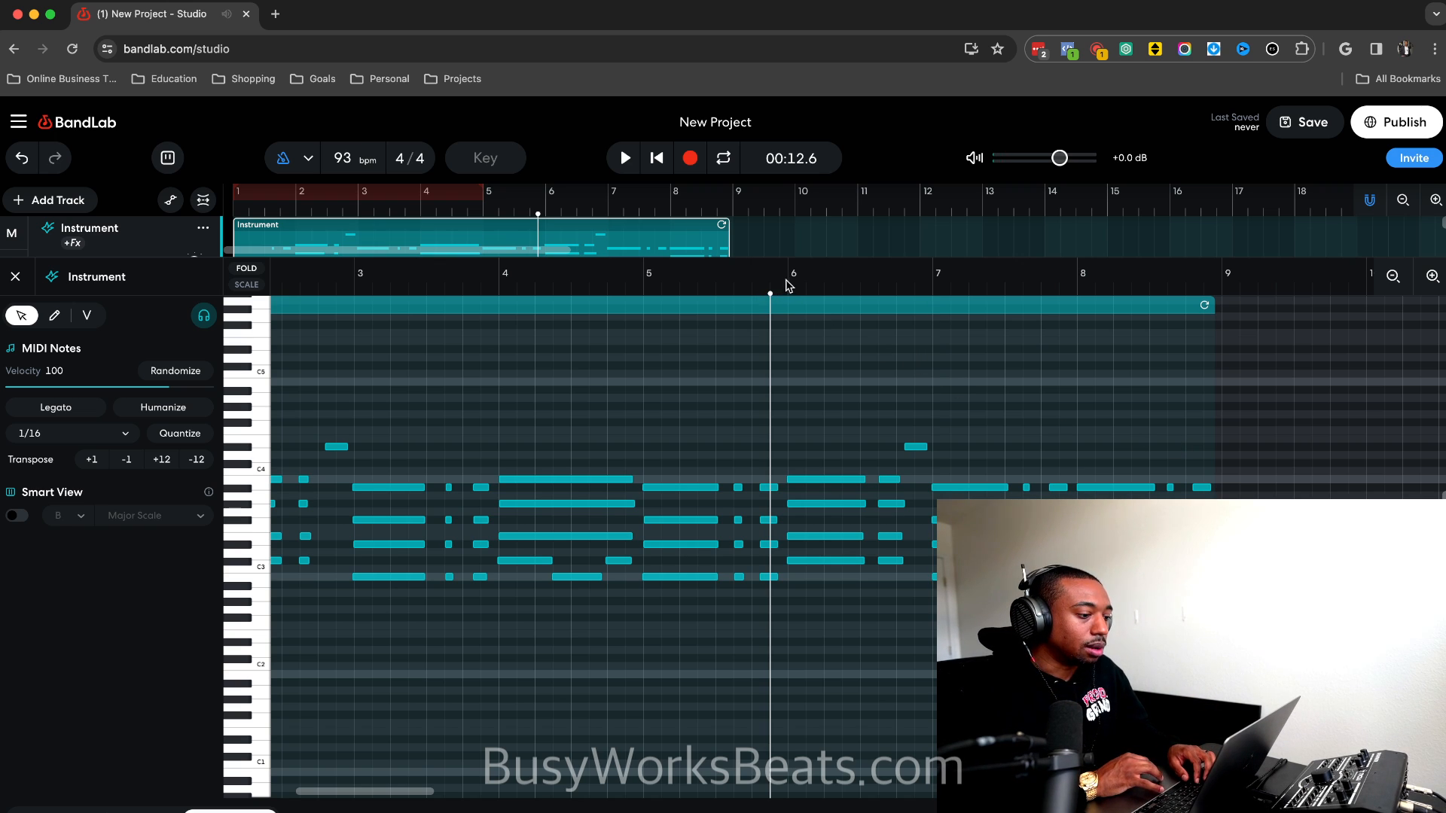
click(784, 287)
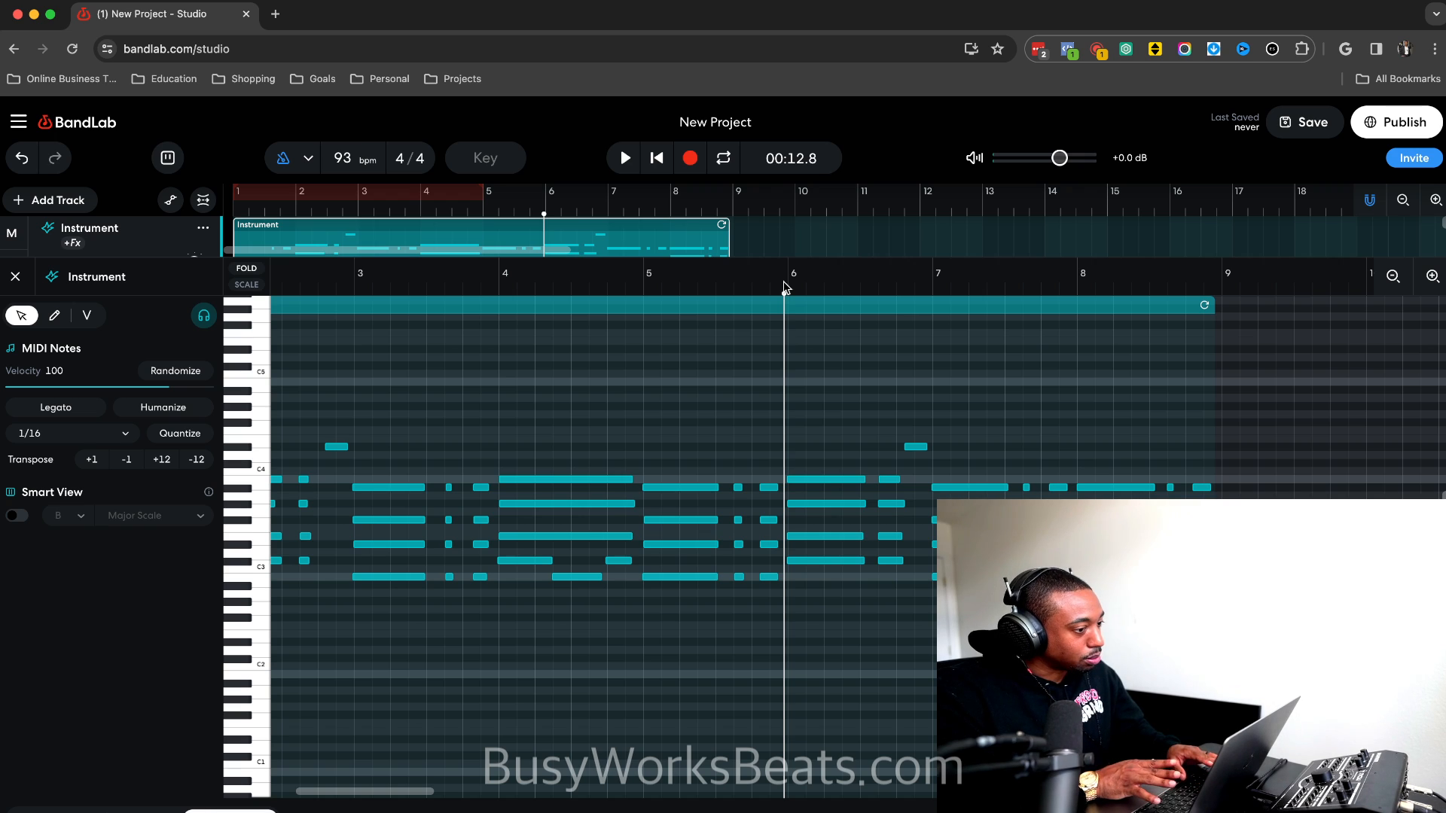
key(space)
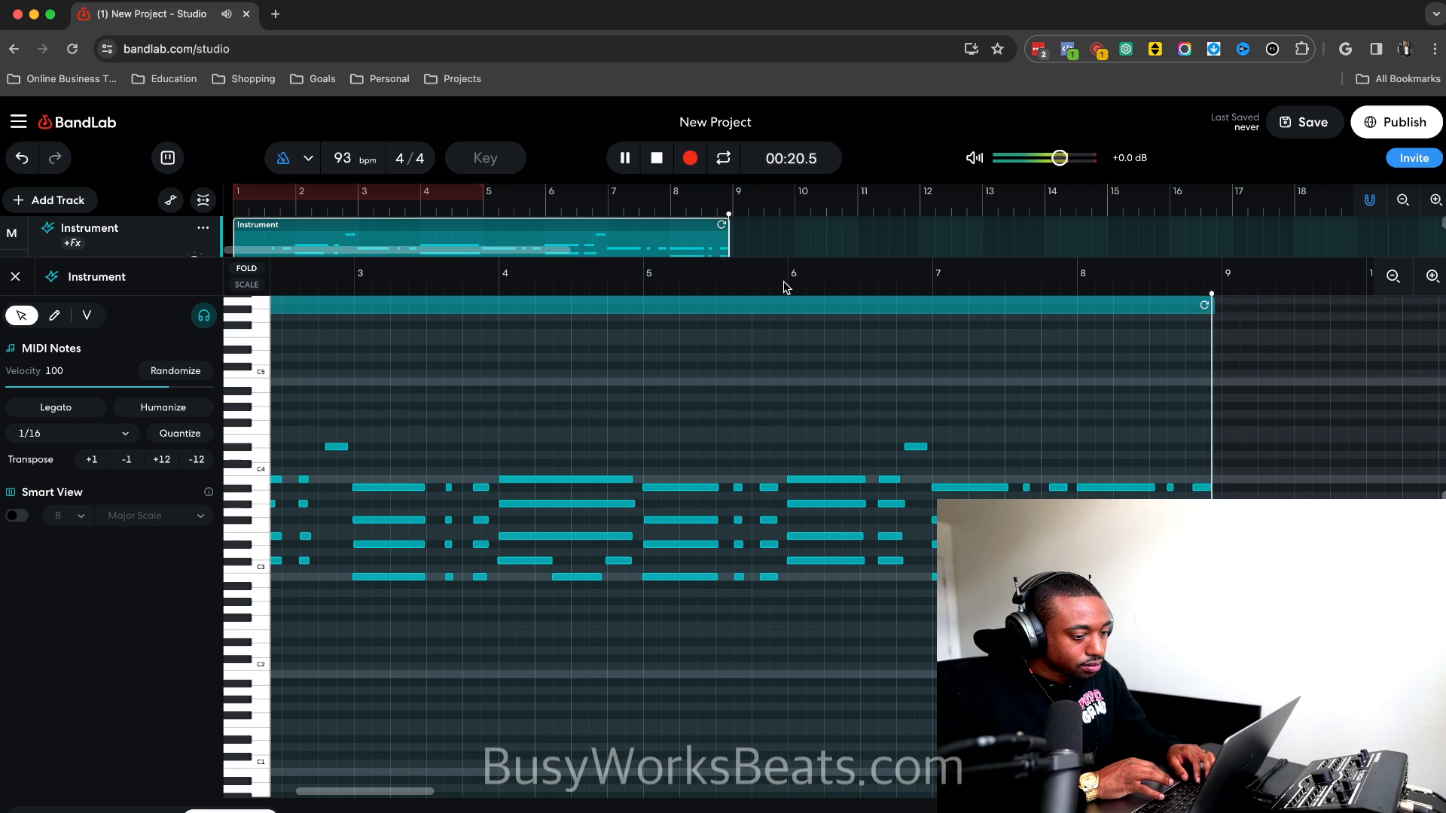
click(784, 287)
key(space)
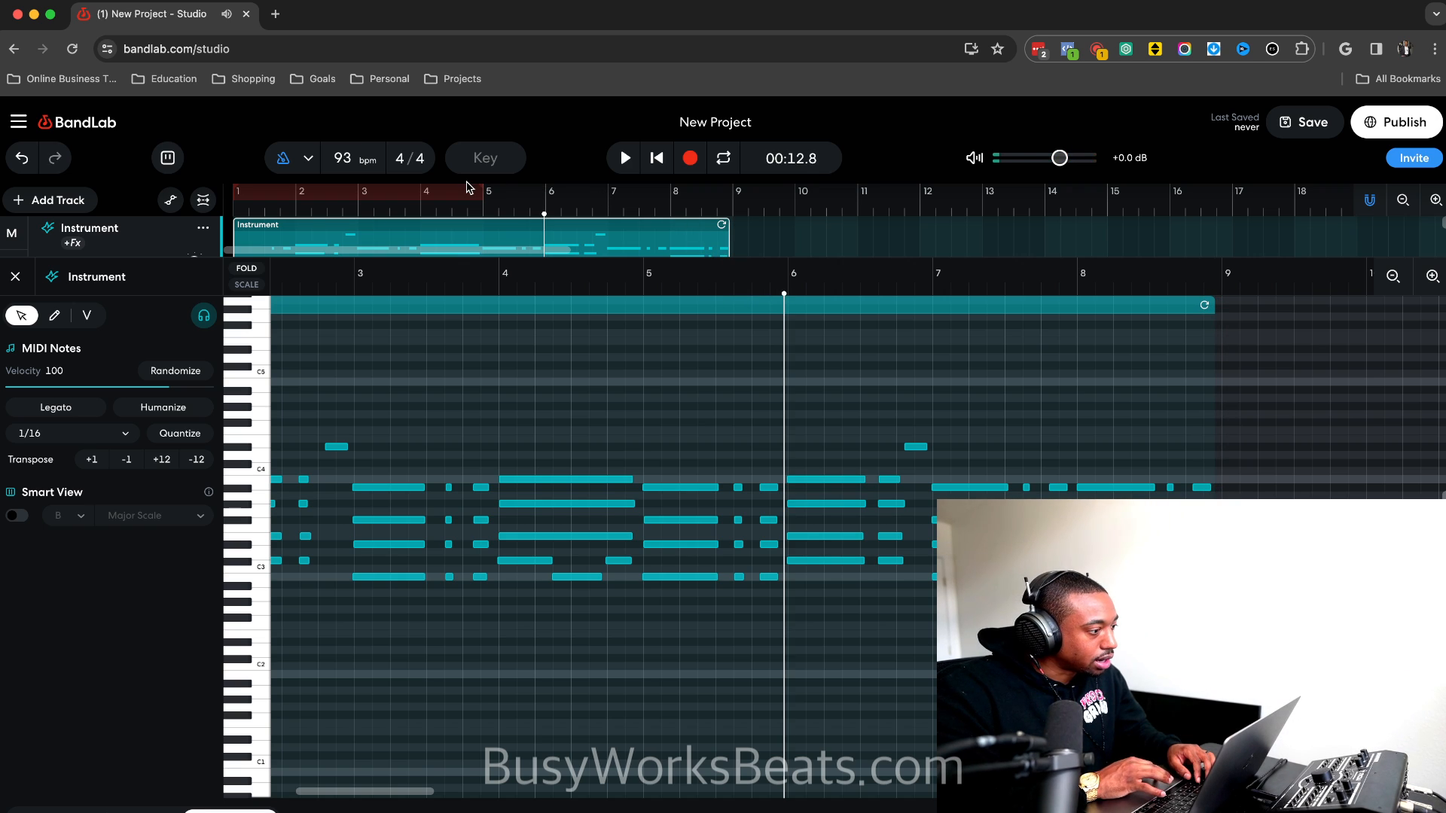
Extend the loop range to cover bars 1 to 8, return to the project start and close the MIDI editor.
drag(482, 194, 731, 191)
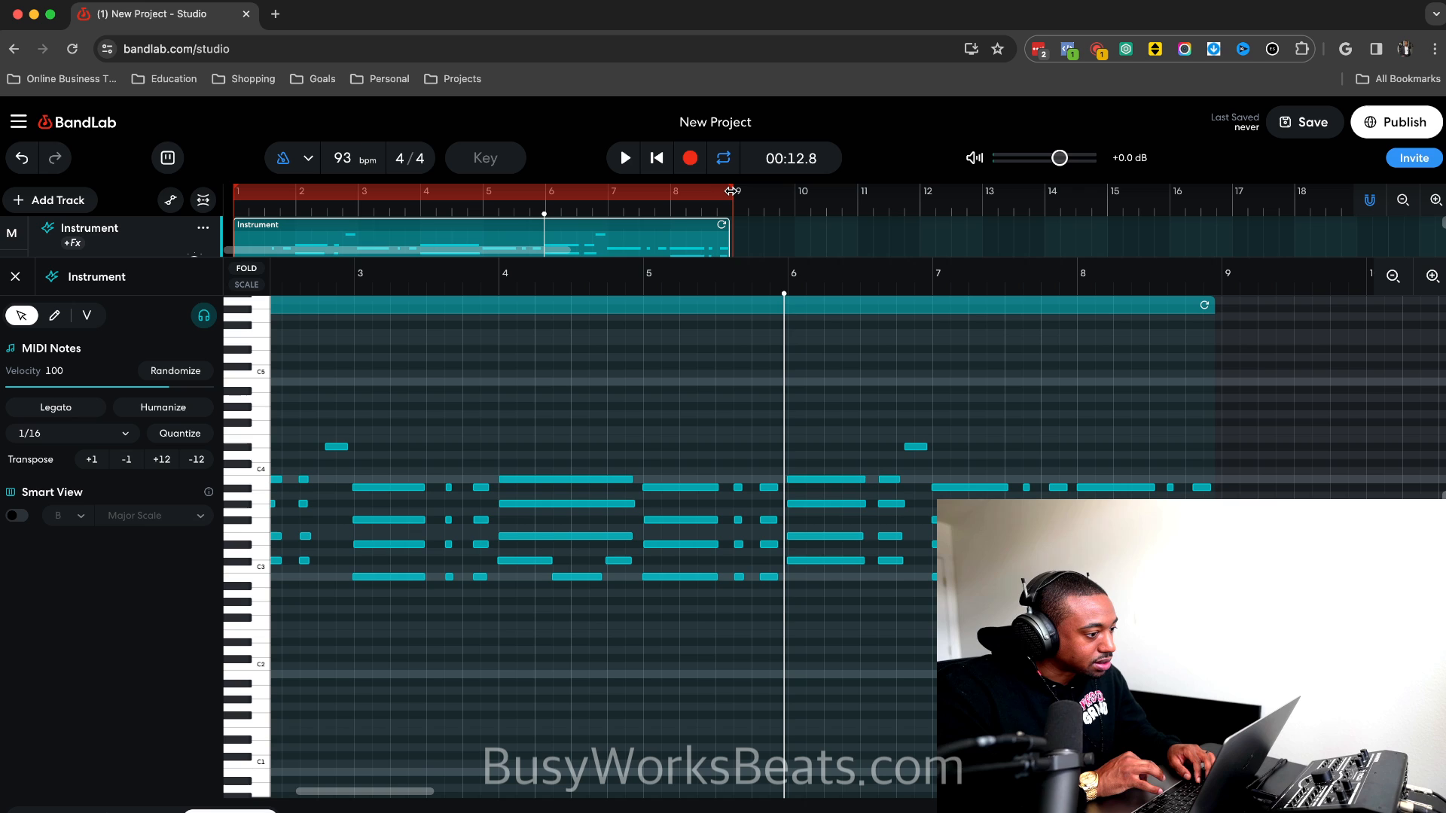
key(Return)
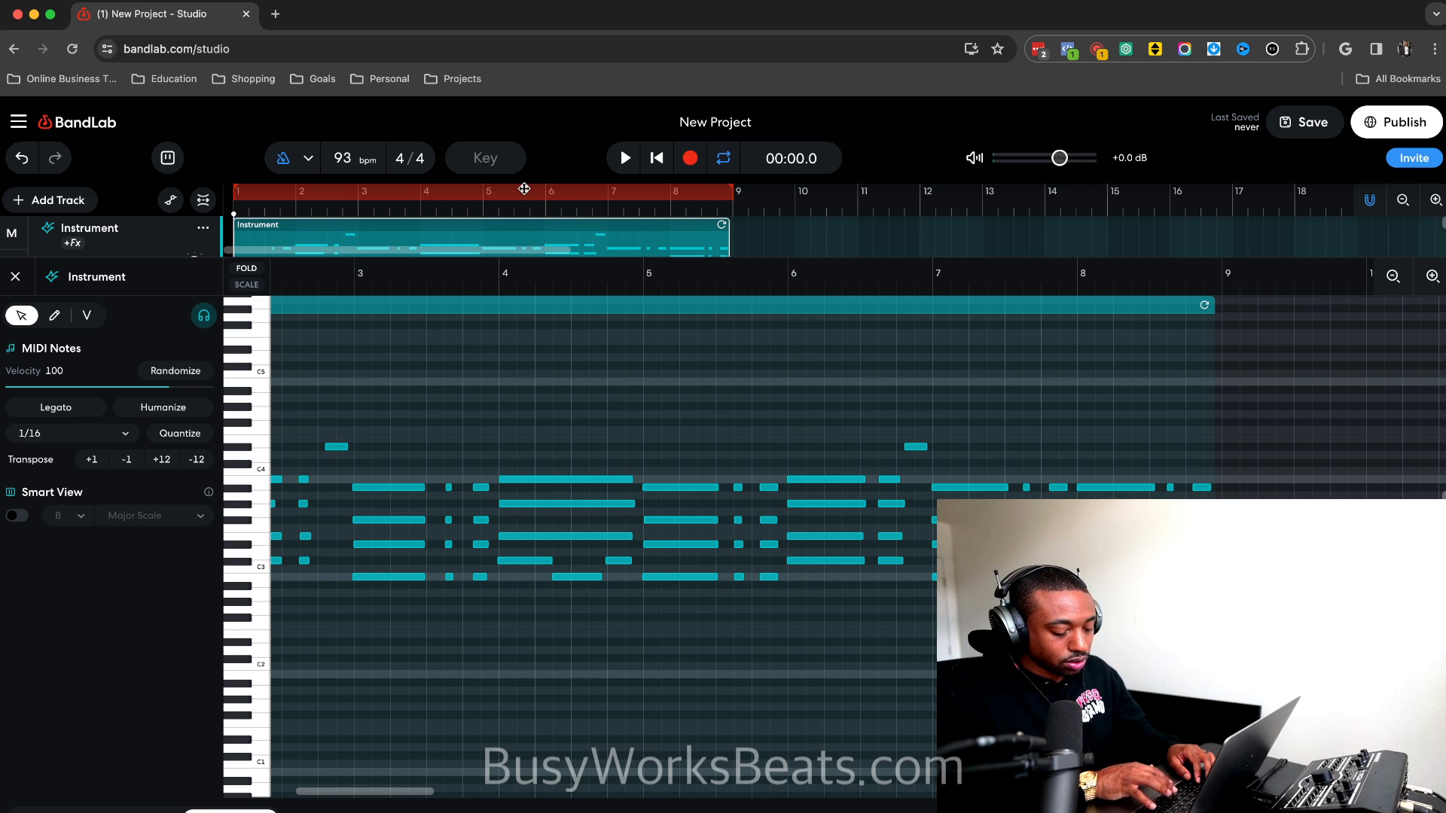
click(15, 279)
key(space)
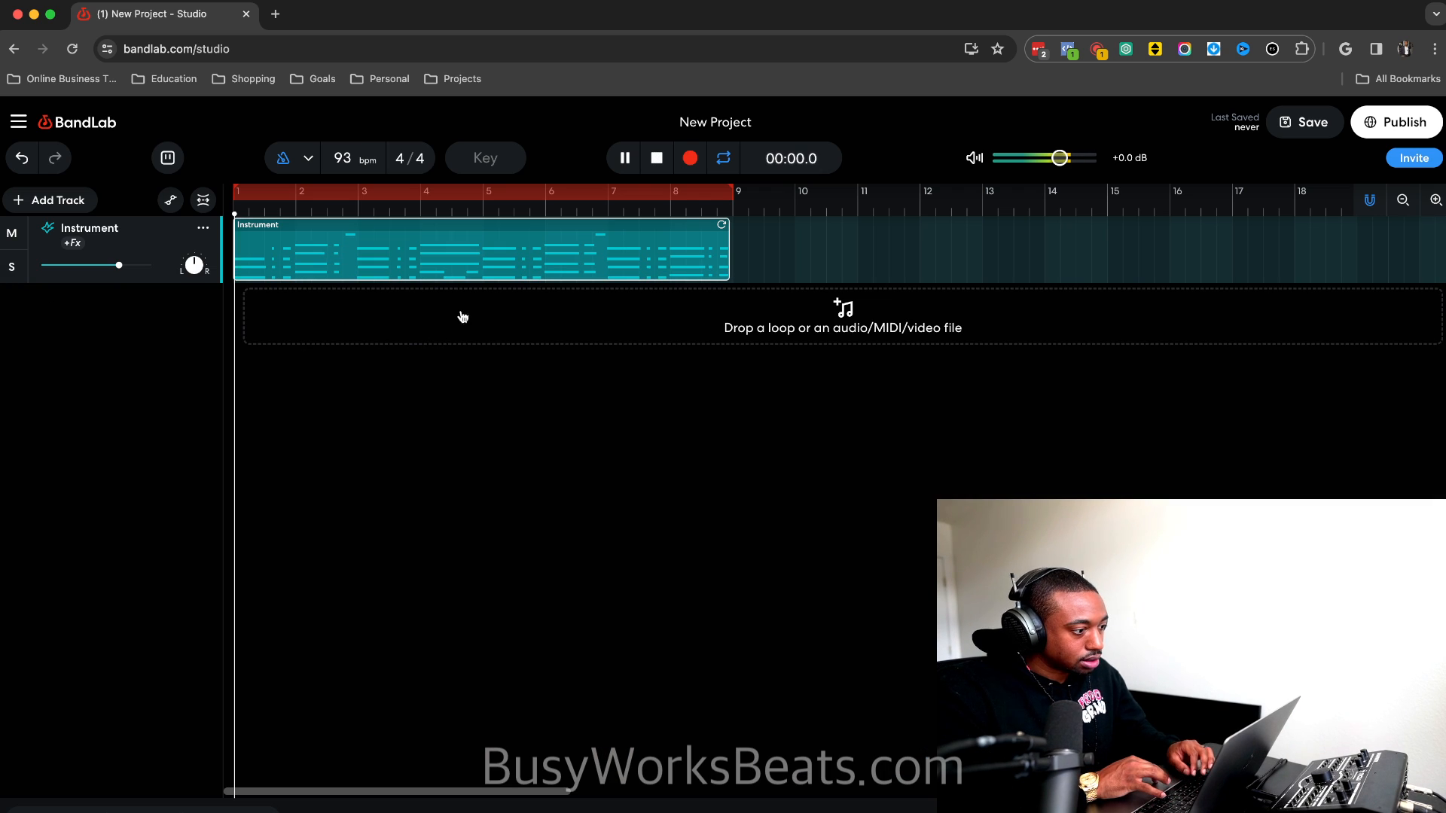
key(Return)
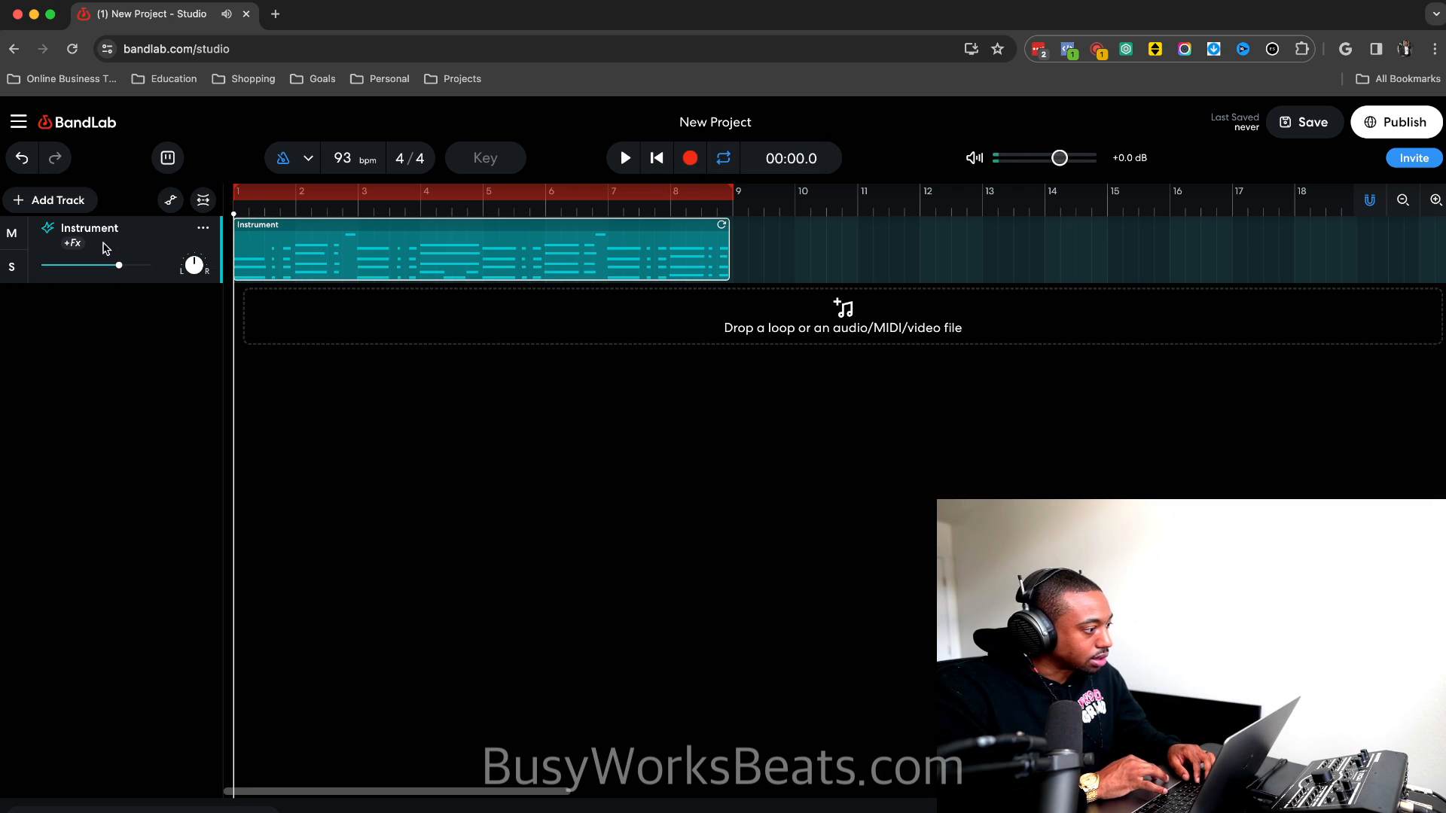
Add the Dimension B modulation effect to the Instrument track and set its preset to 02 during playback.
click(73, 243)
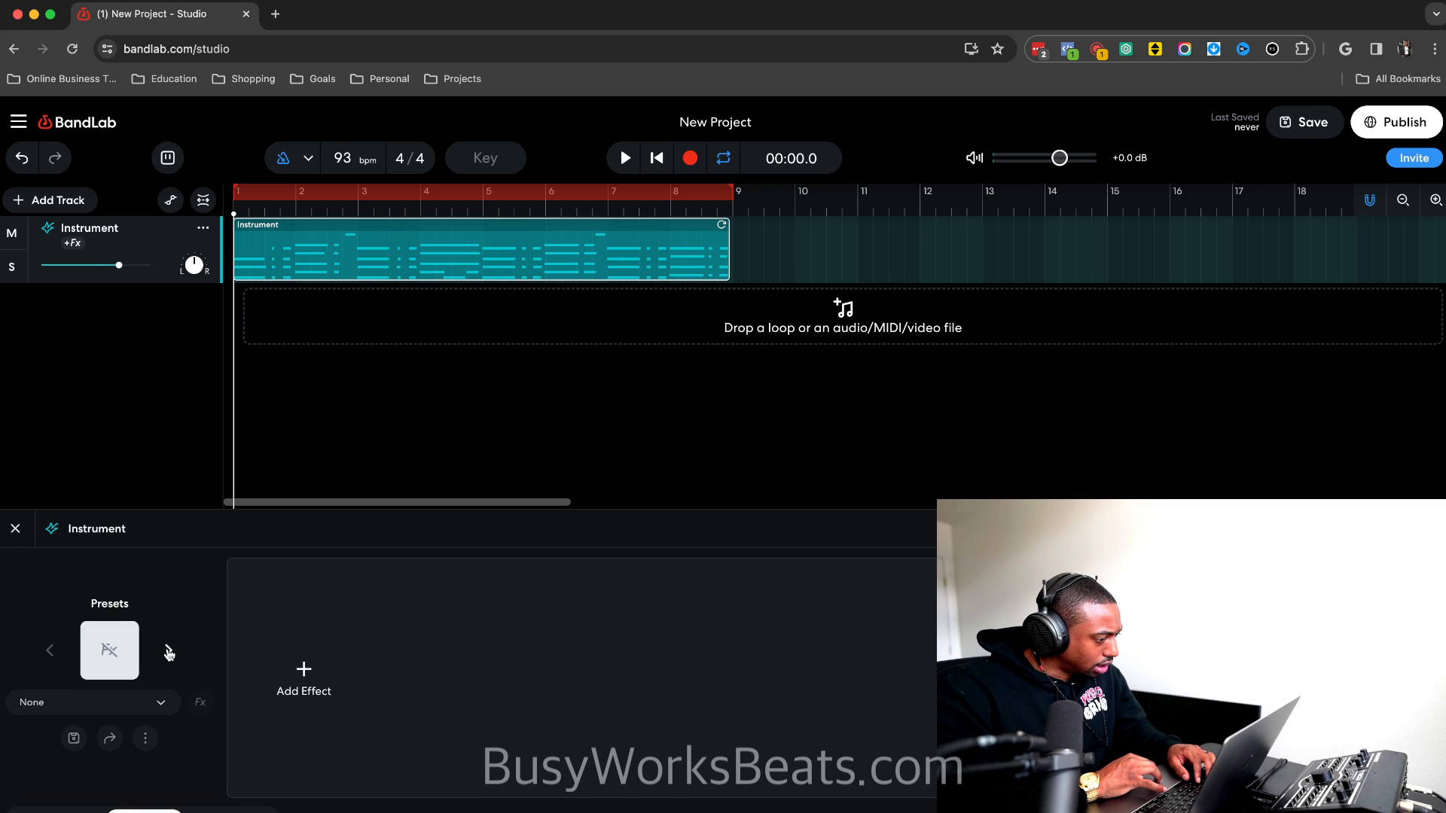
click(302, 670)
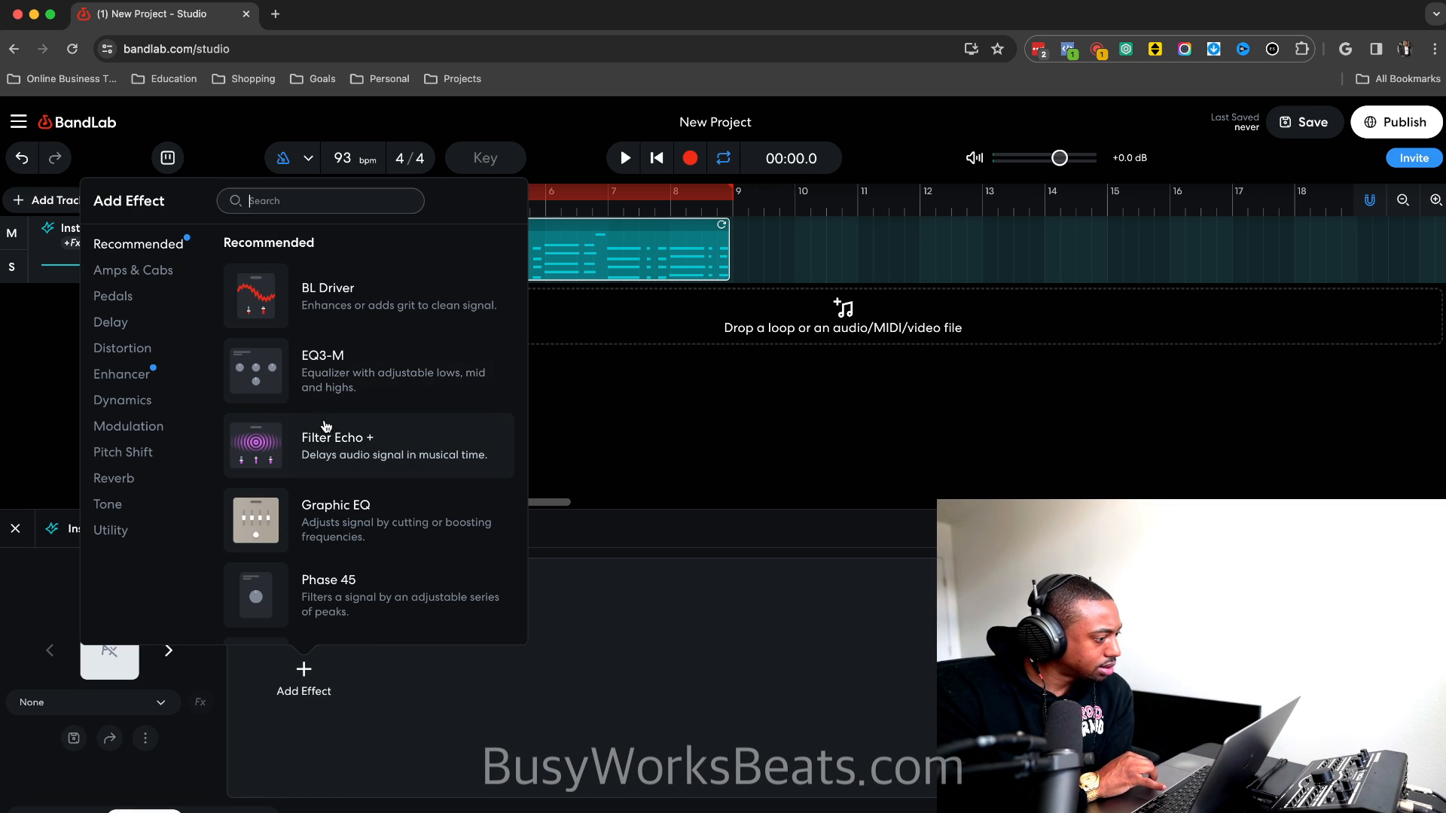
click(143, 426)
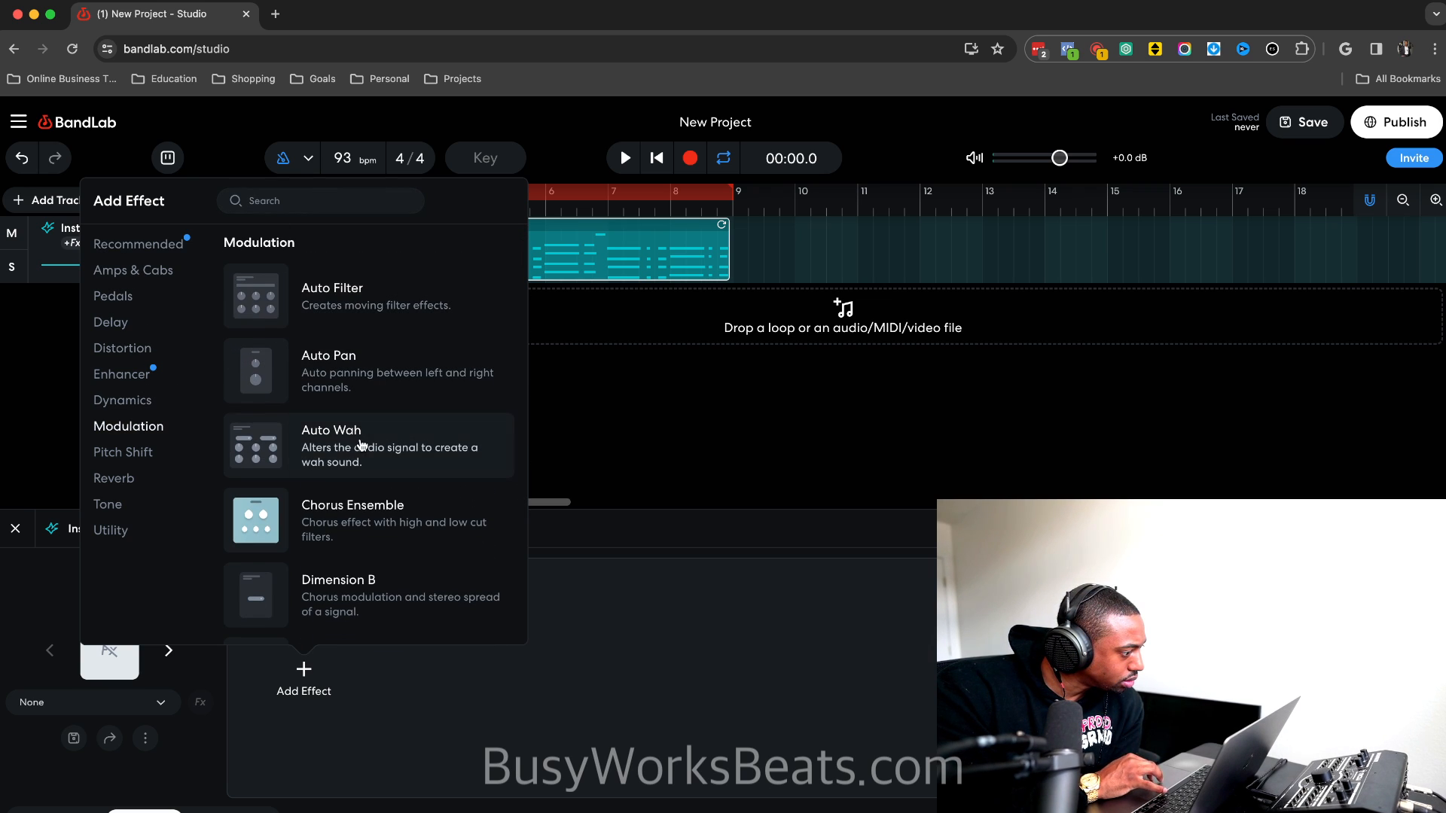
click(379, 582)
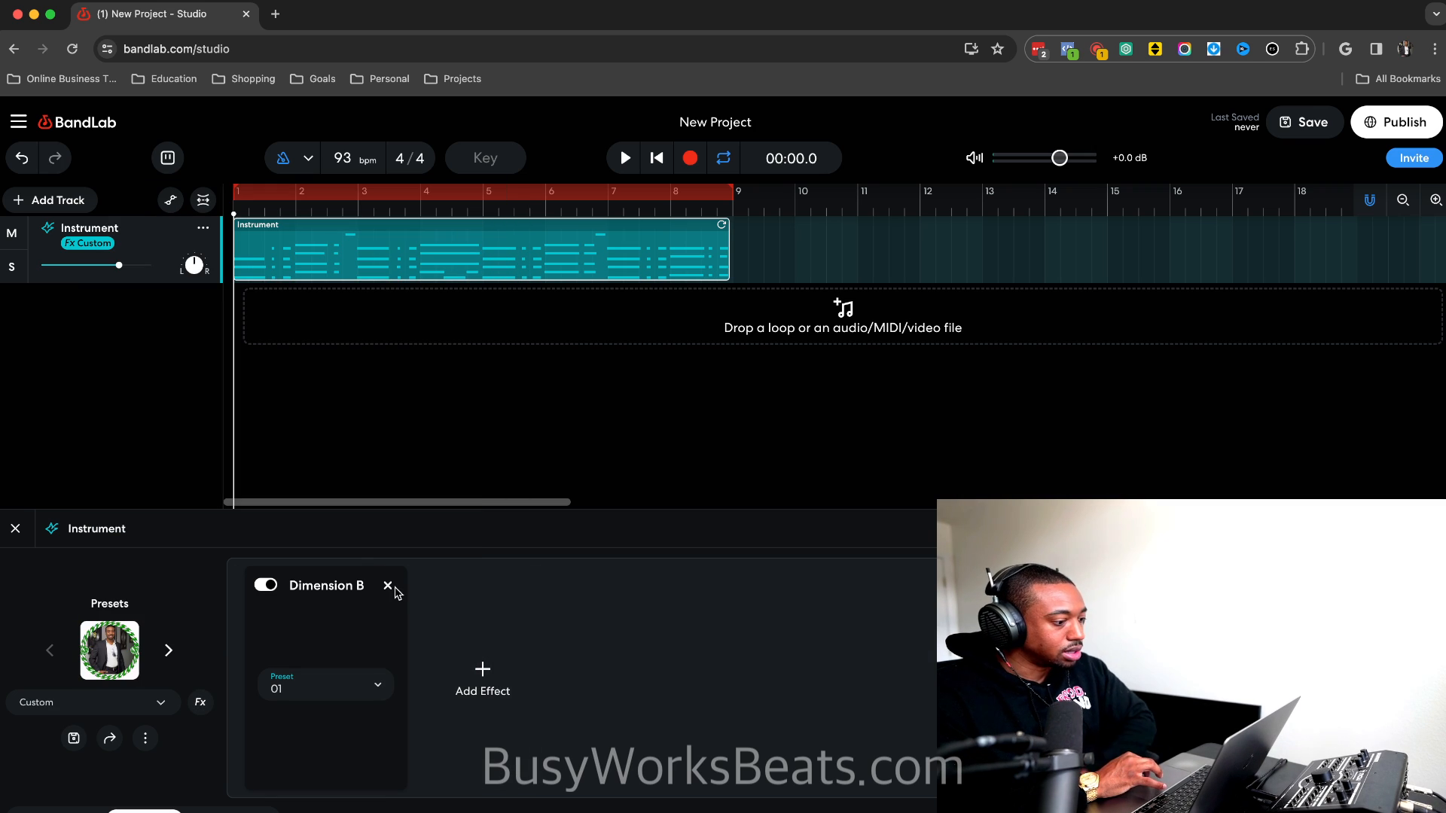
key(space)
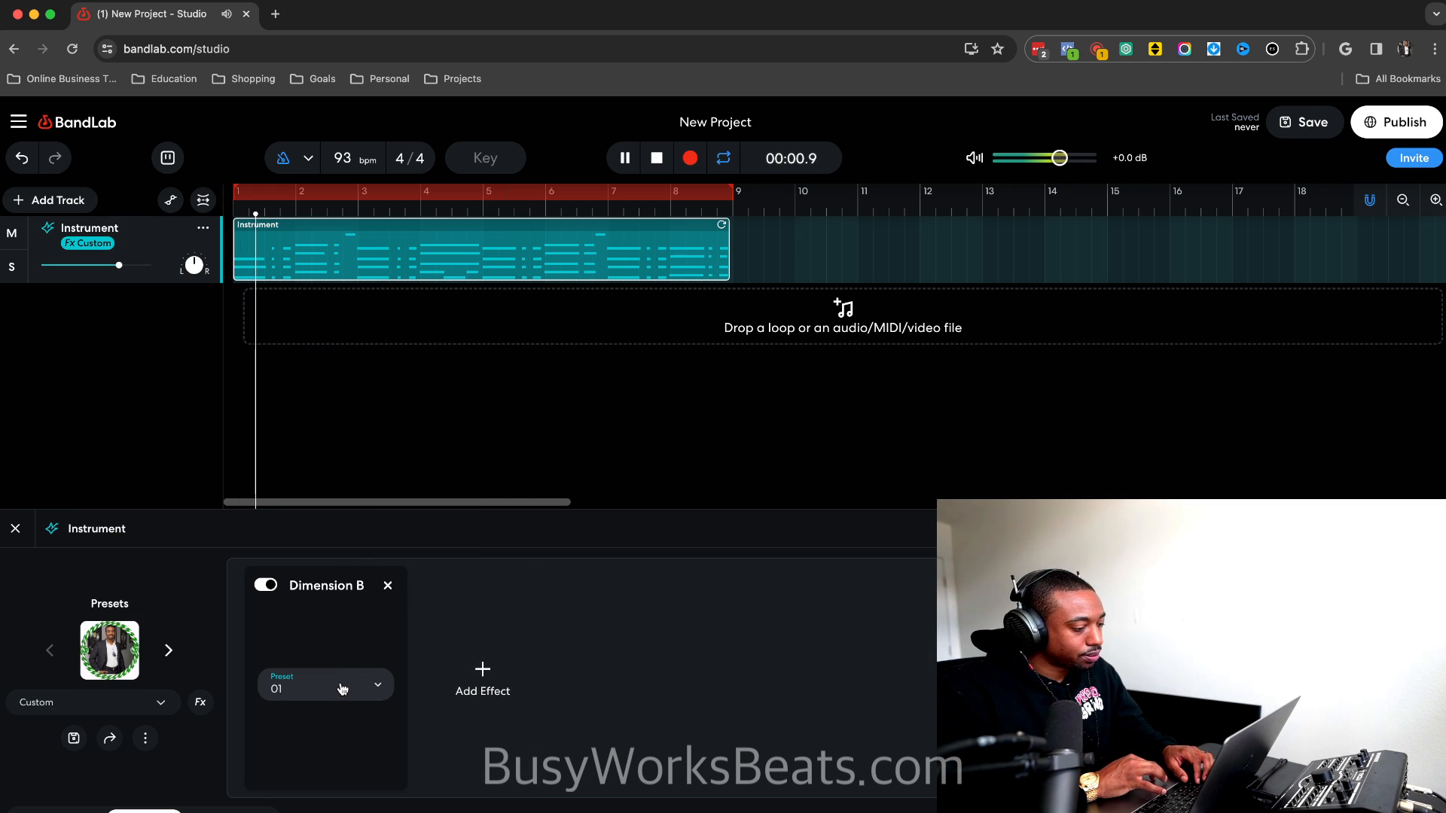
click(343, 677)
click(338, 569)
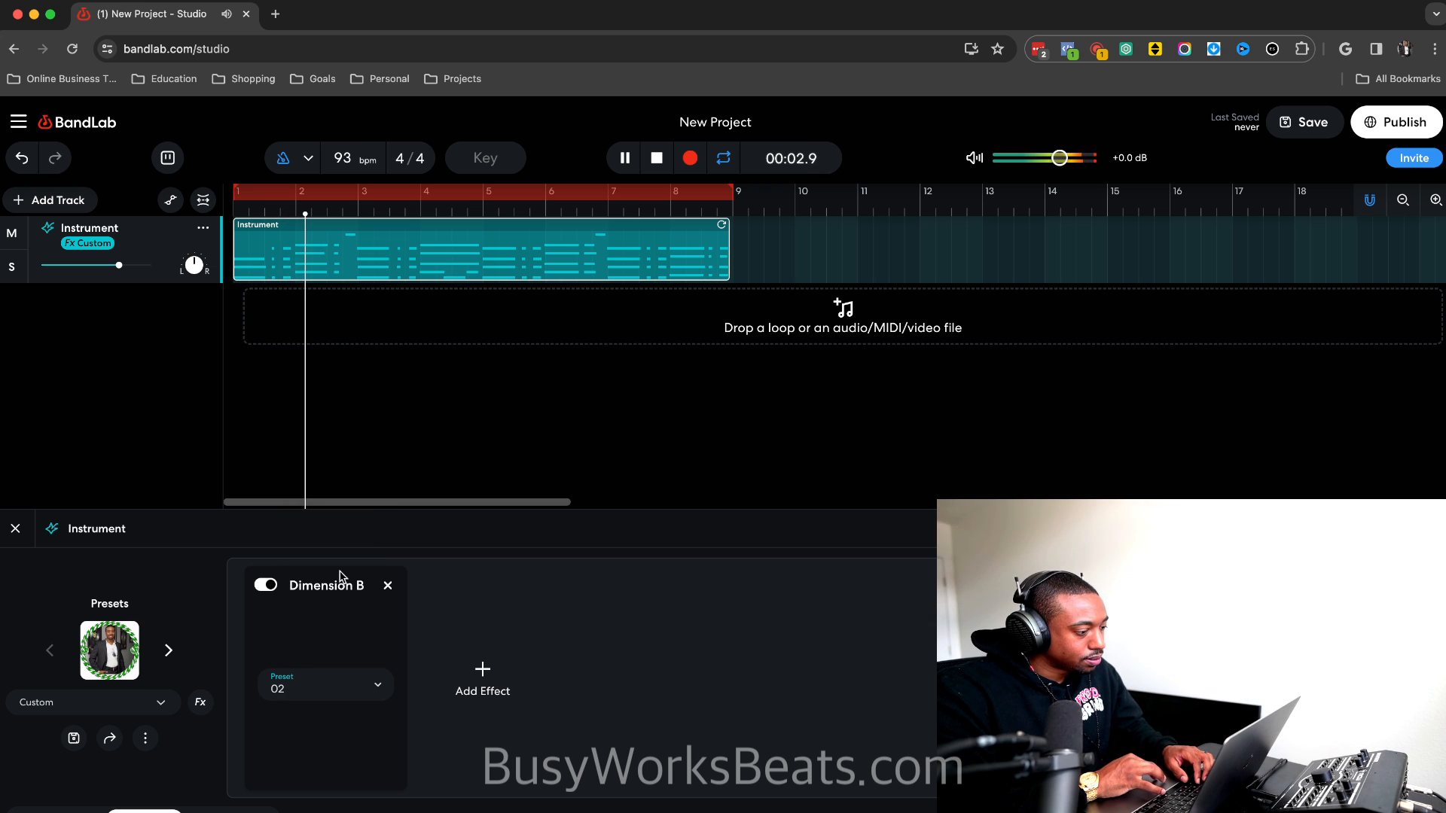
Turn off the metronome and restart playback from the beginning.
click(282, 157)
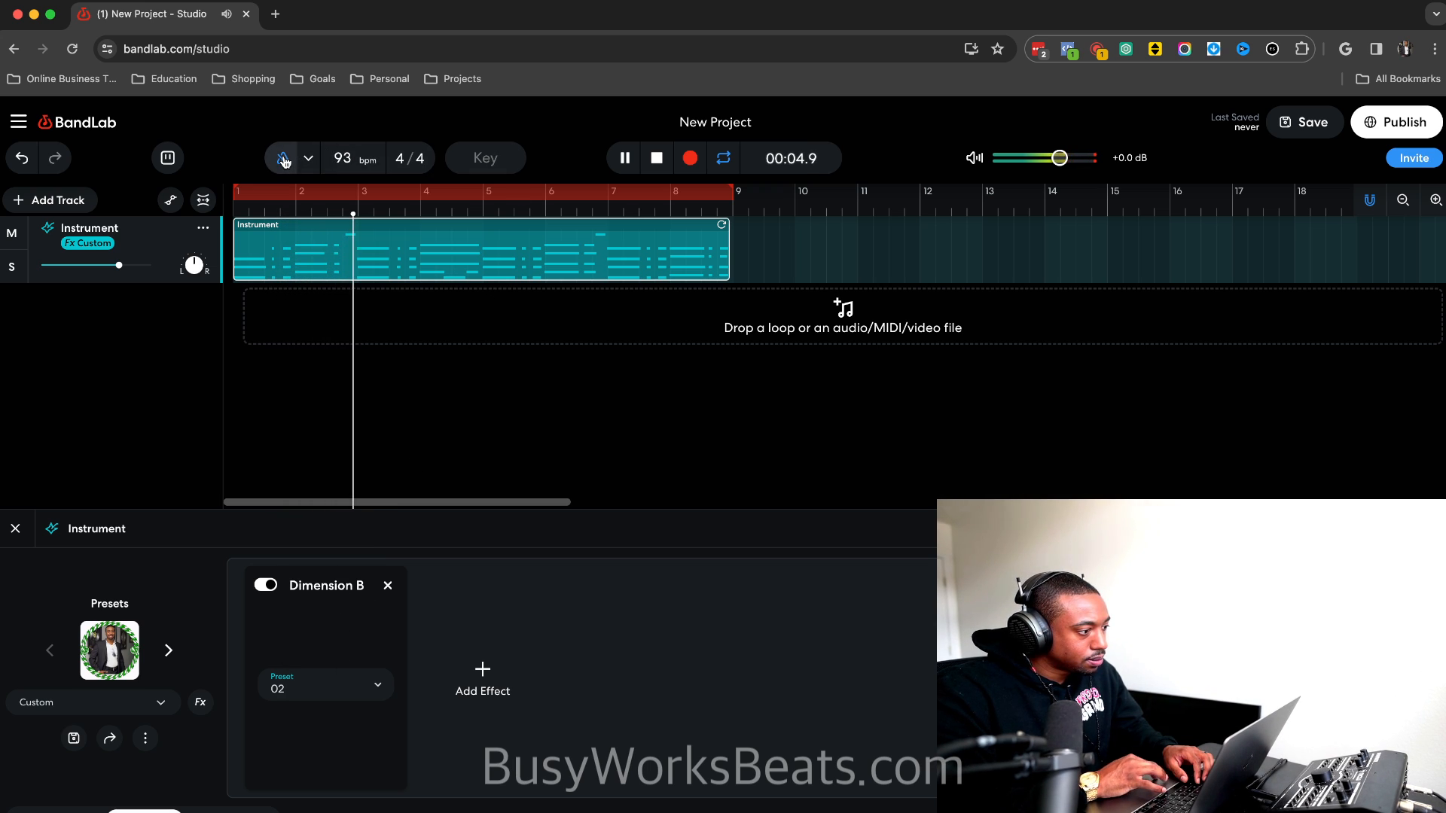
key(space)
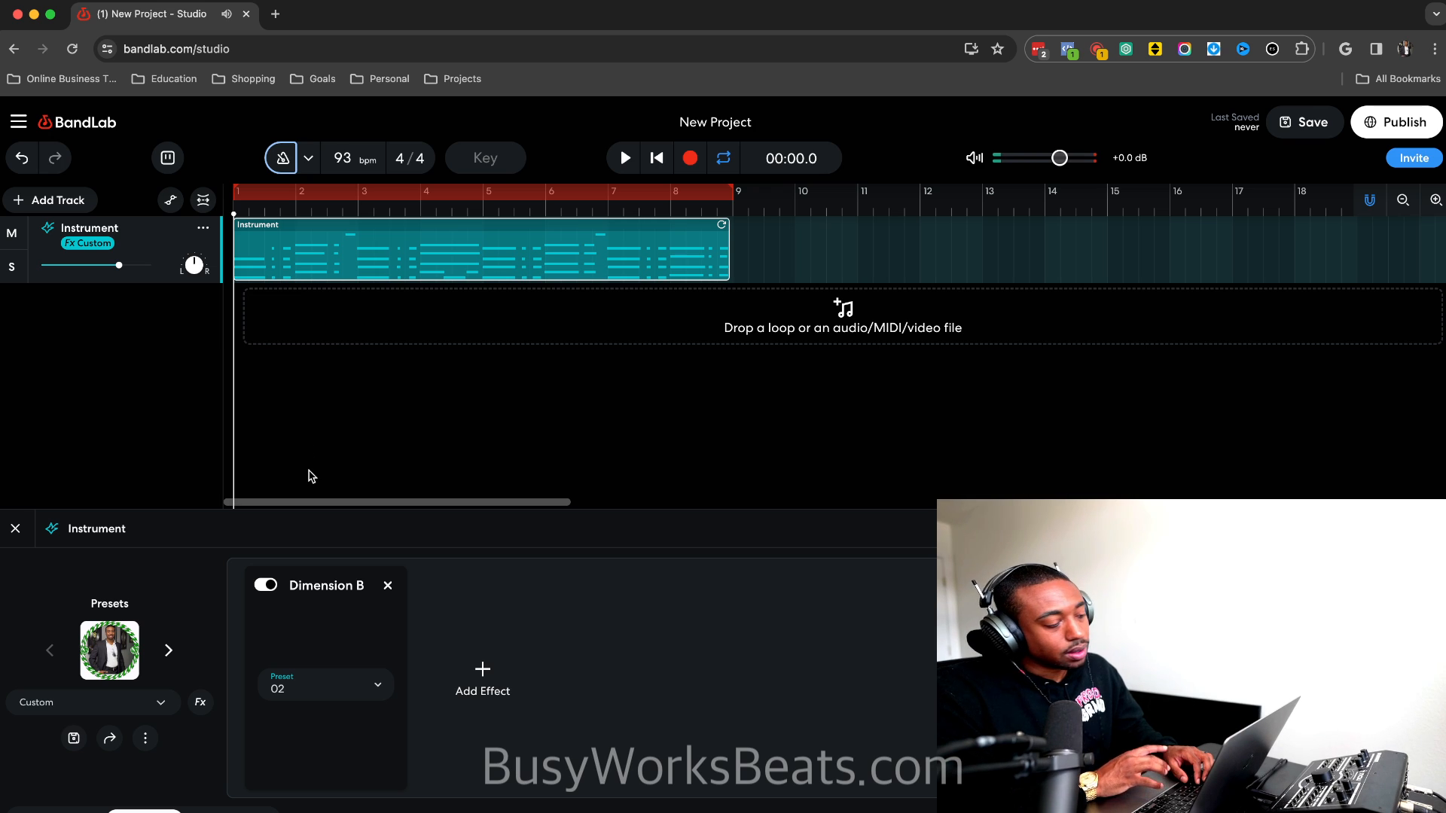
click(282, 159)
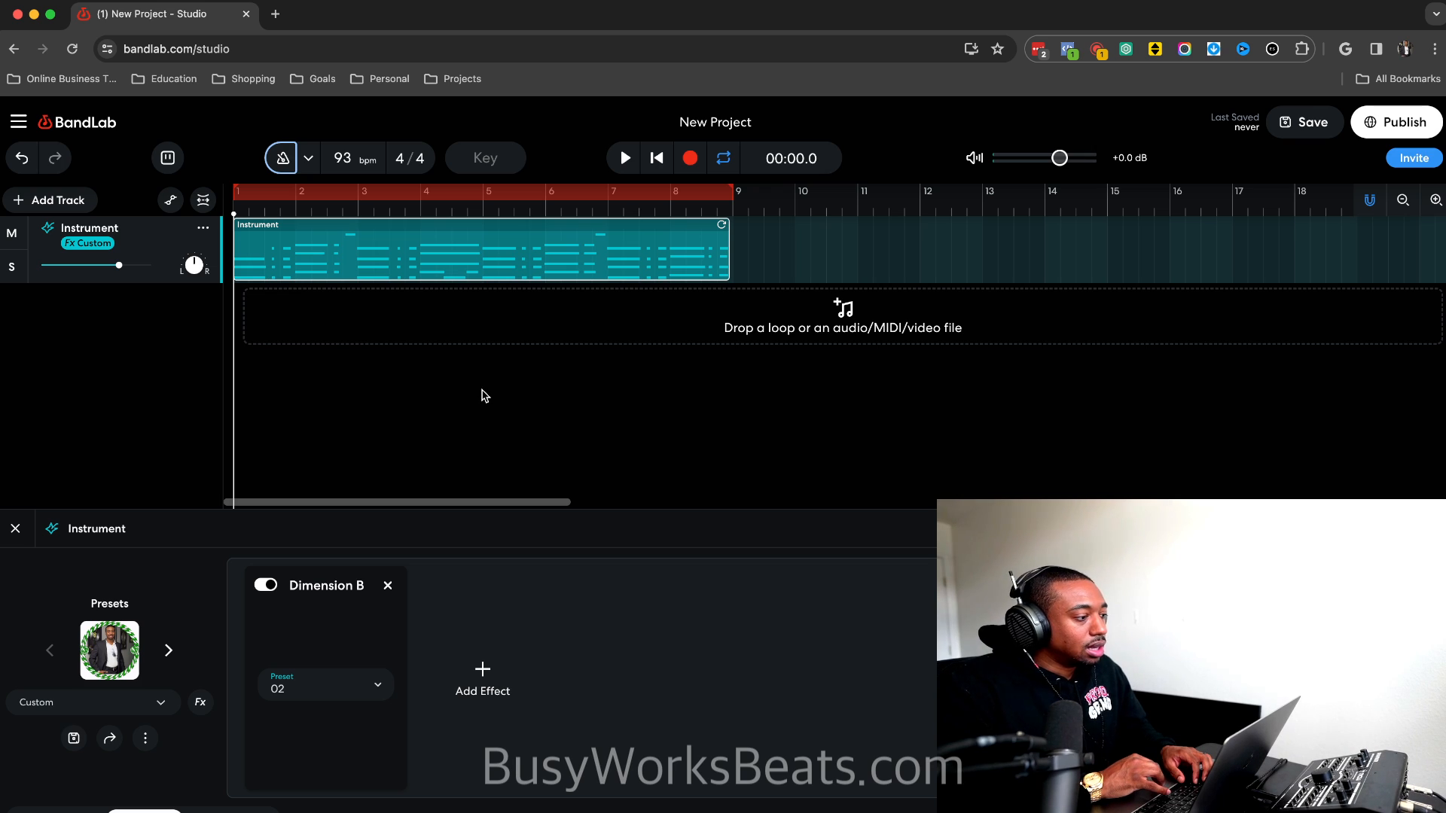
key(space)
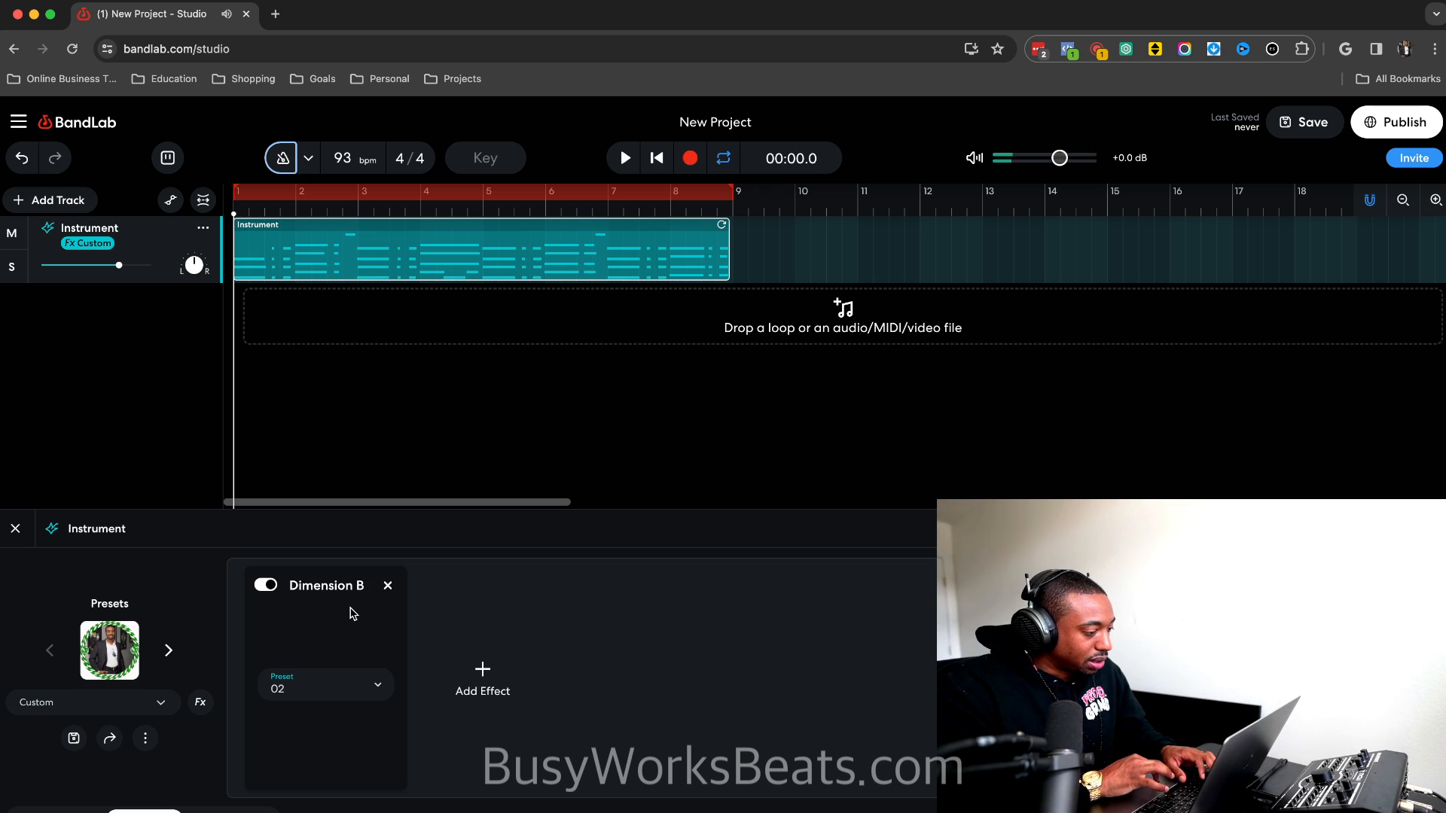
Add the Space Maker reverb to the Instrument track, set its type to Large Hall and raise its mix slightly.
click(482, 678)
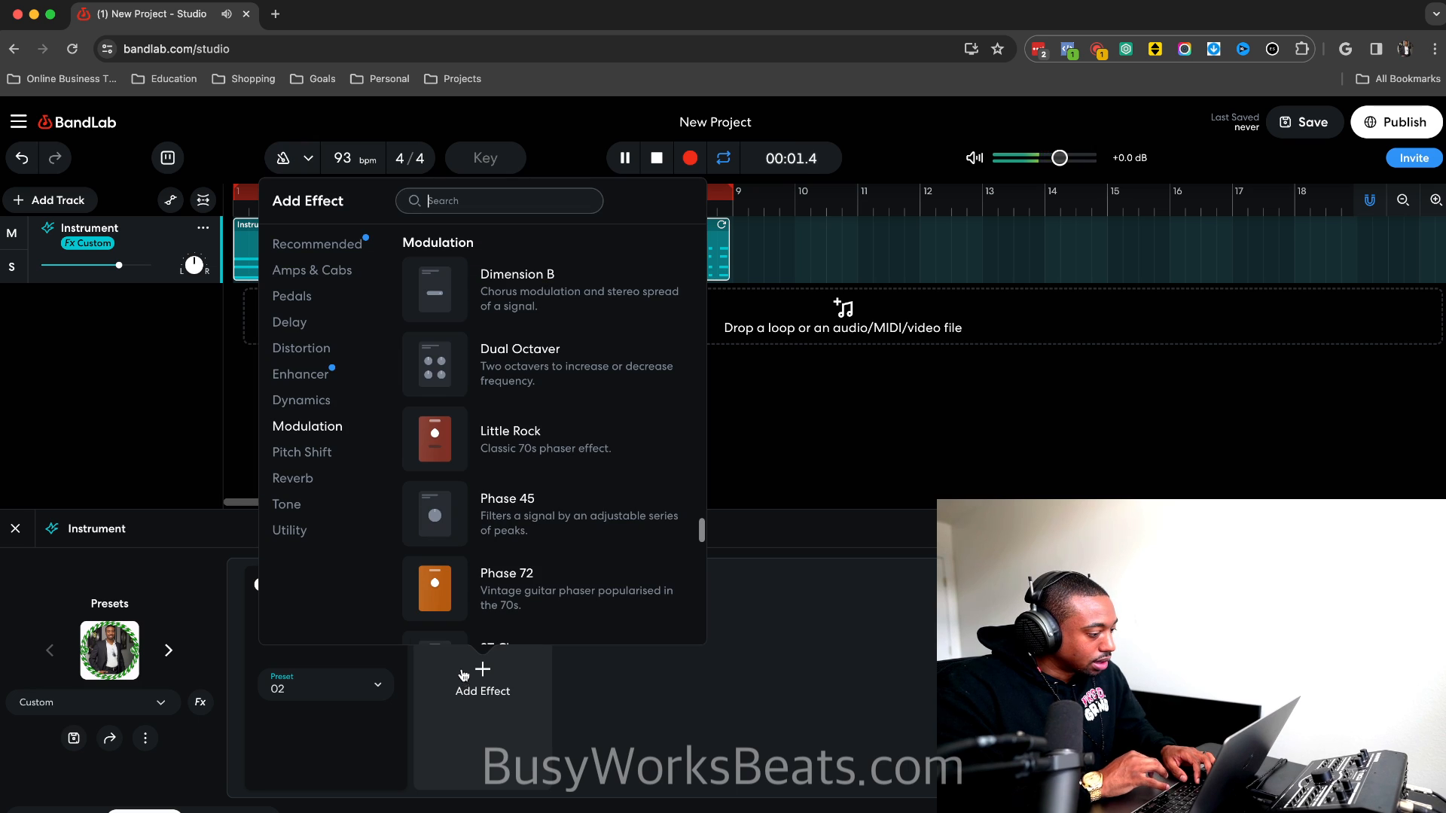
click(308, 484)
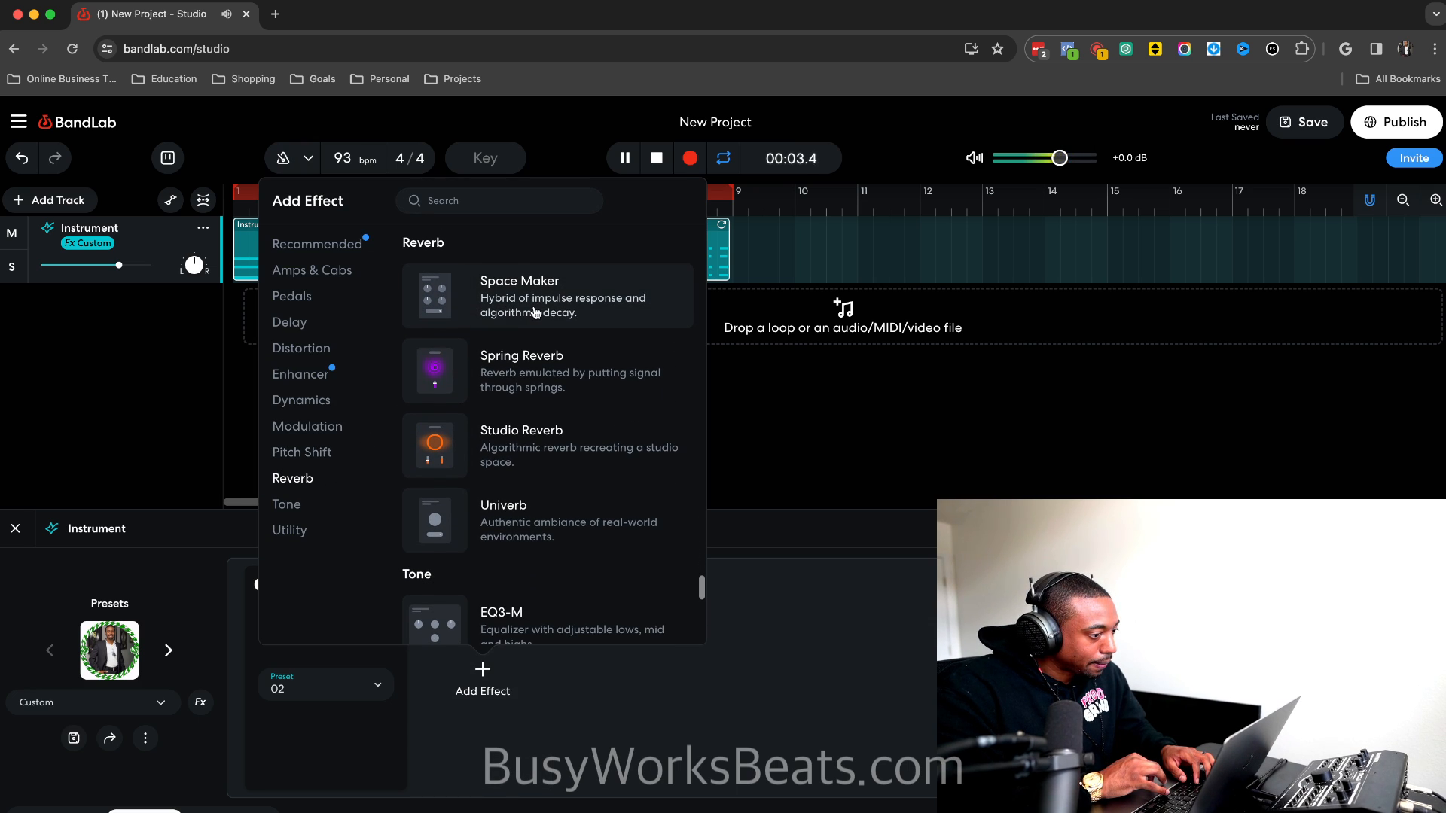
click(560, 330)
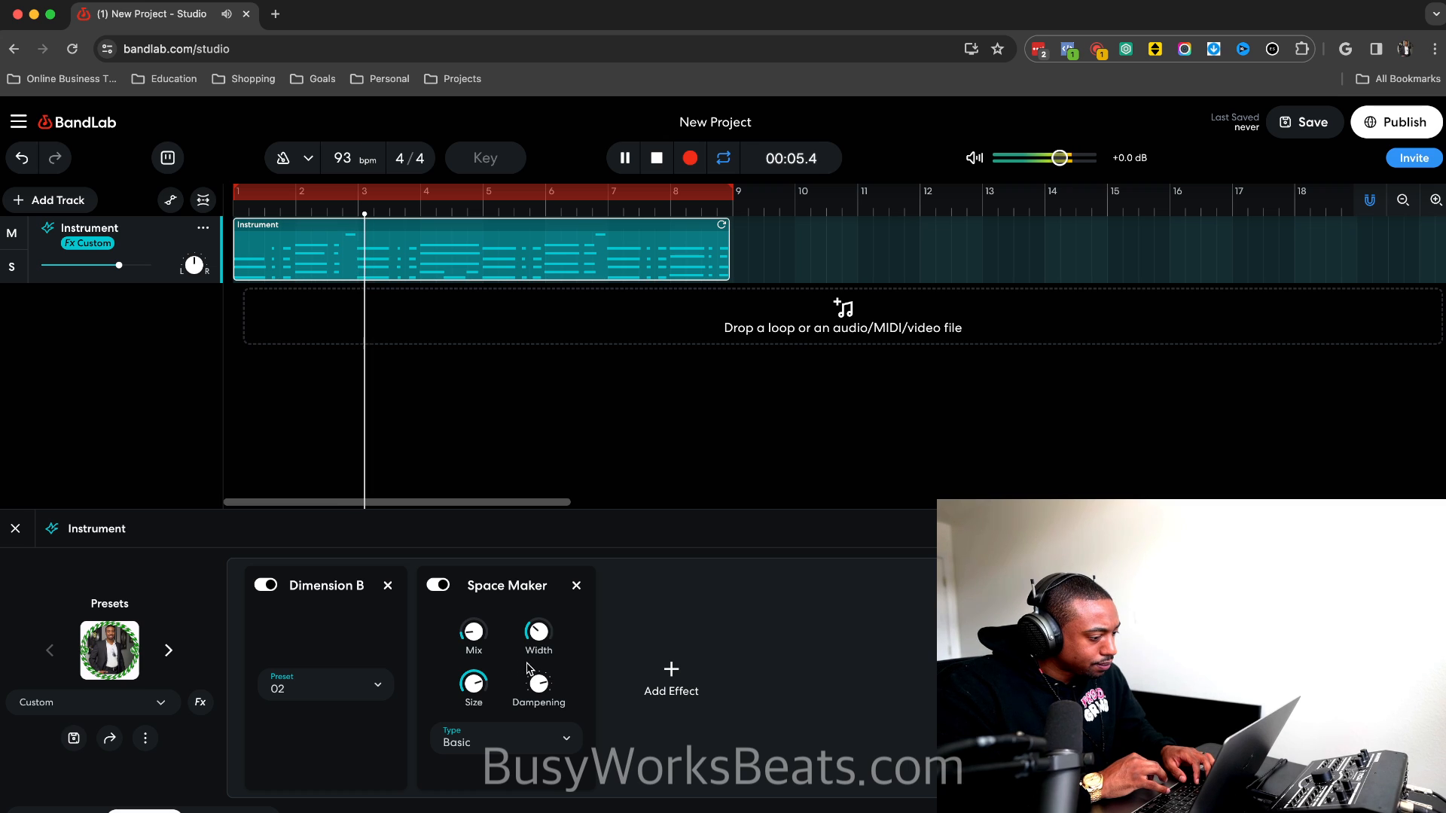
click(522, 738)
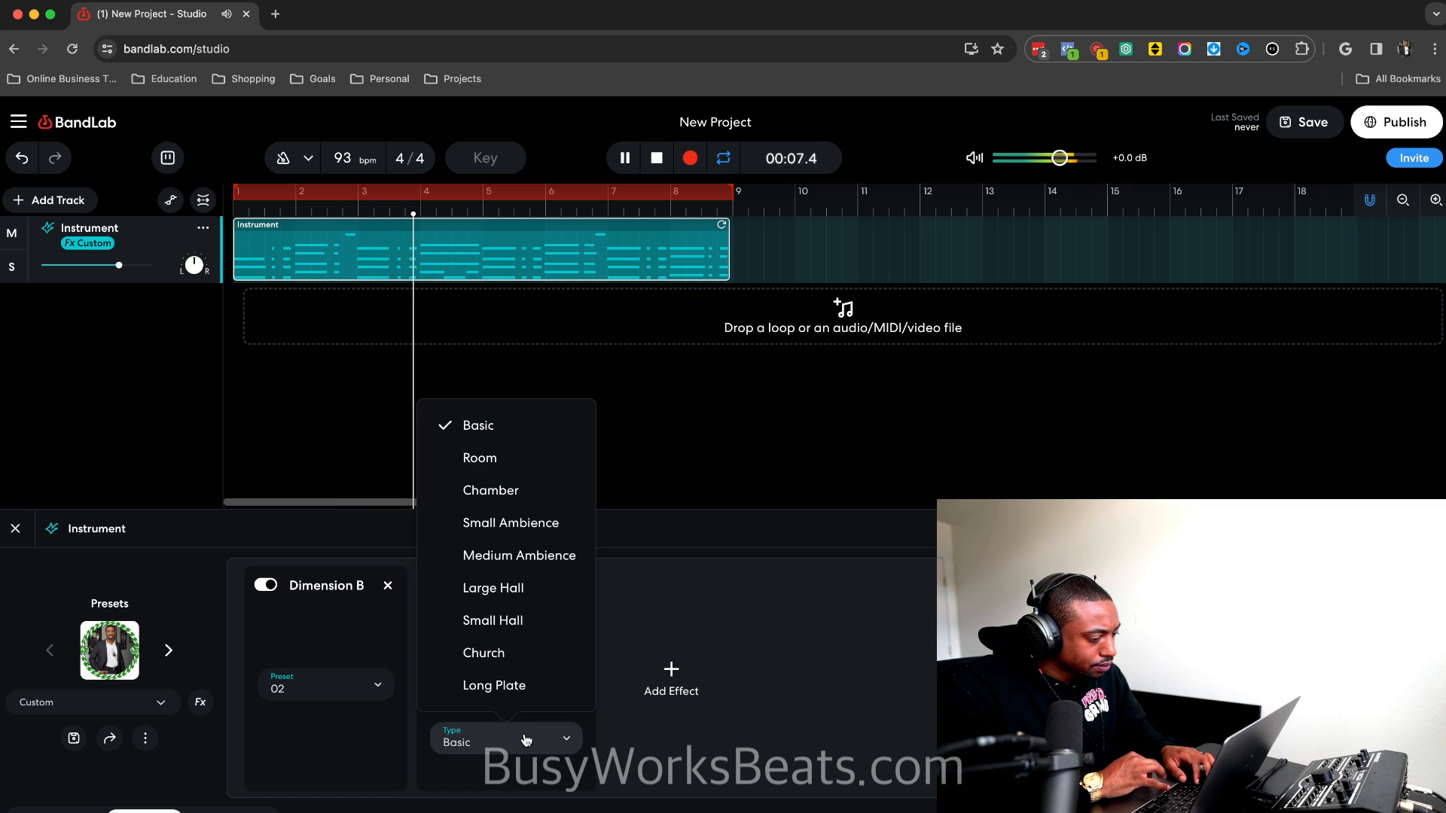
click(517, 589)
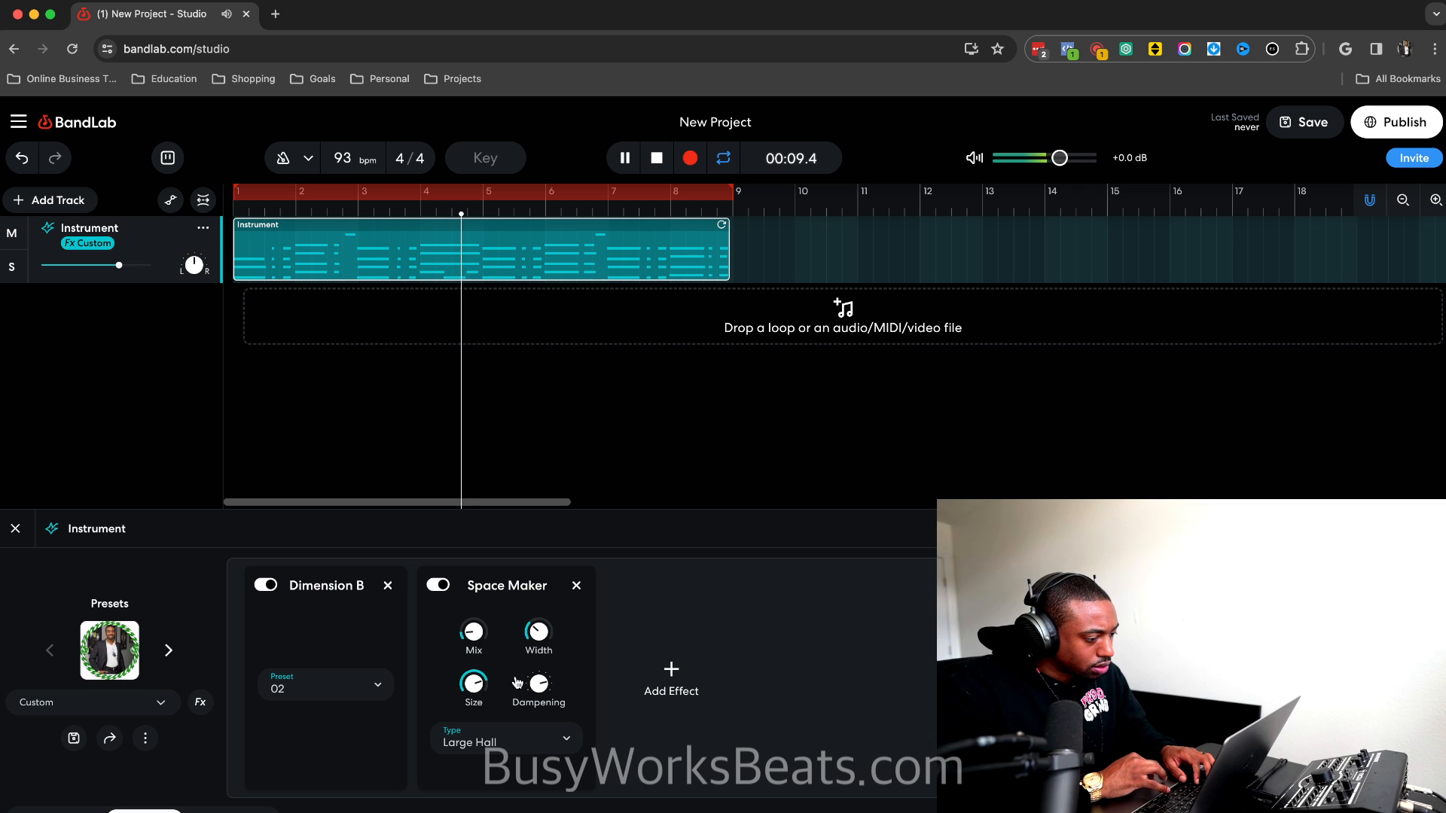
drag(490, 635, 483, 582)
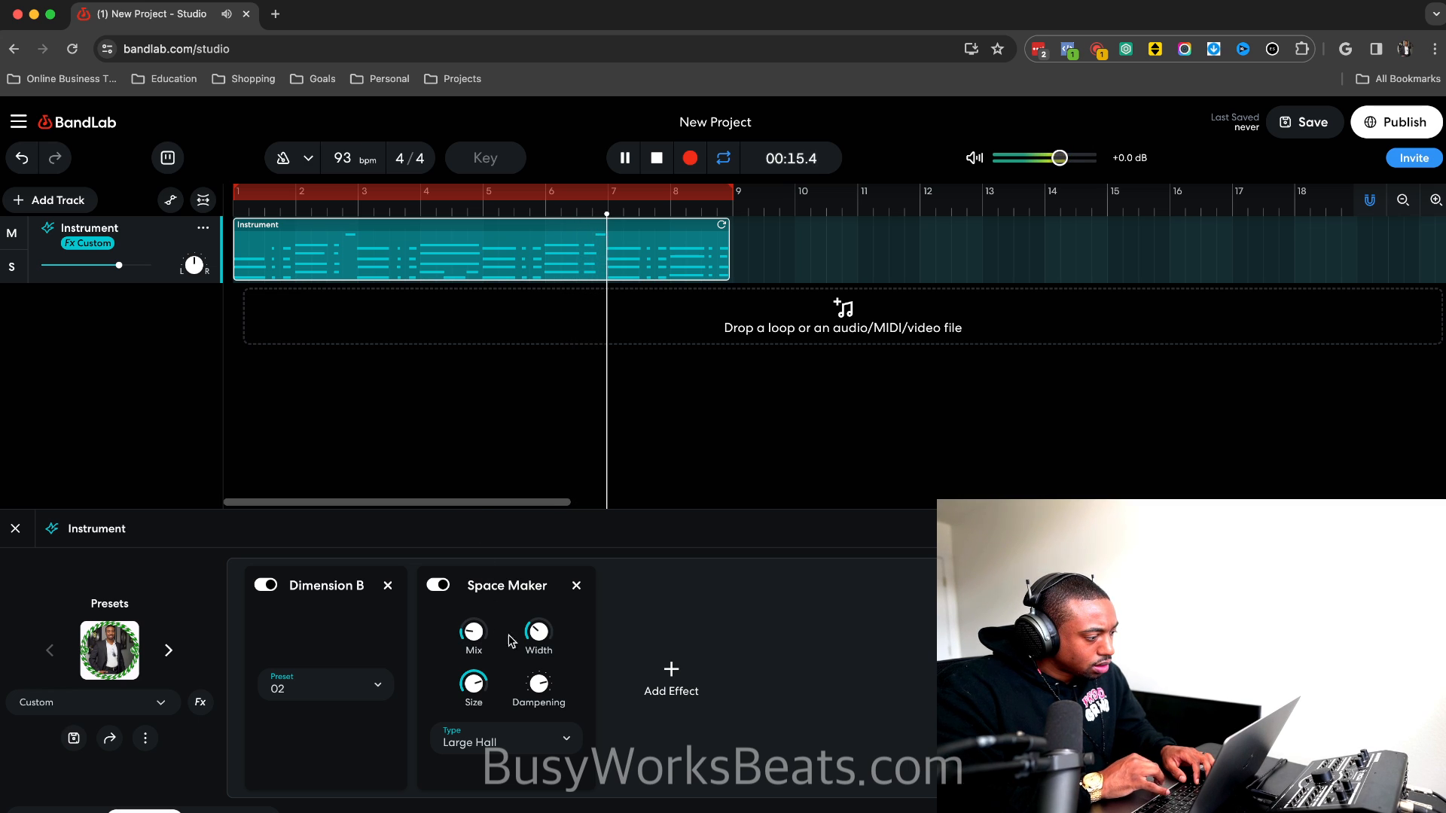
key(space)
Try a Pitch Shifter on the Instrument track with Percussion input type and a +7 st shift, and remove it.
click(672, 670)
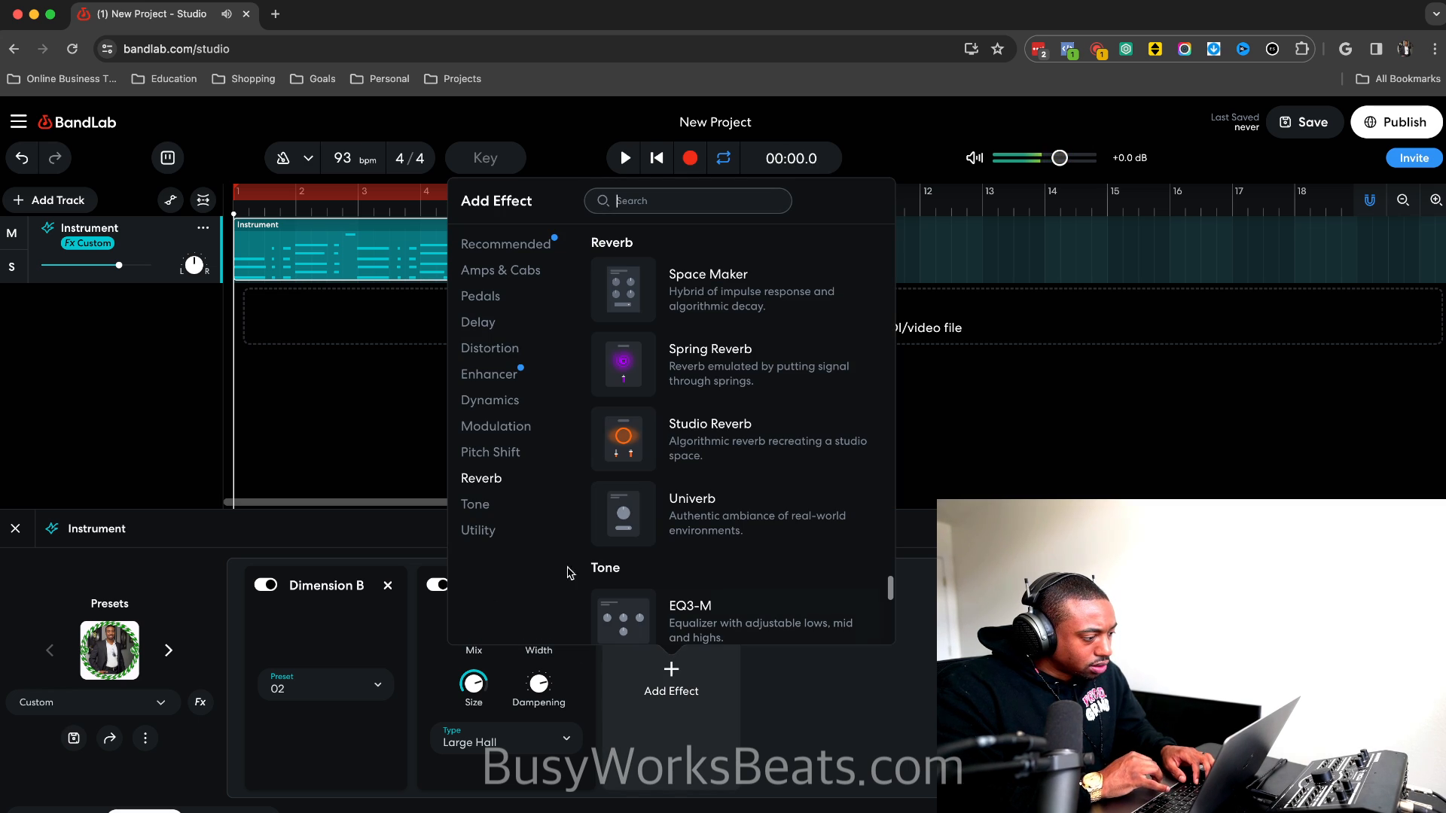
click(496, 455)
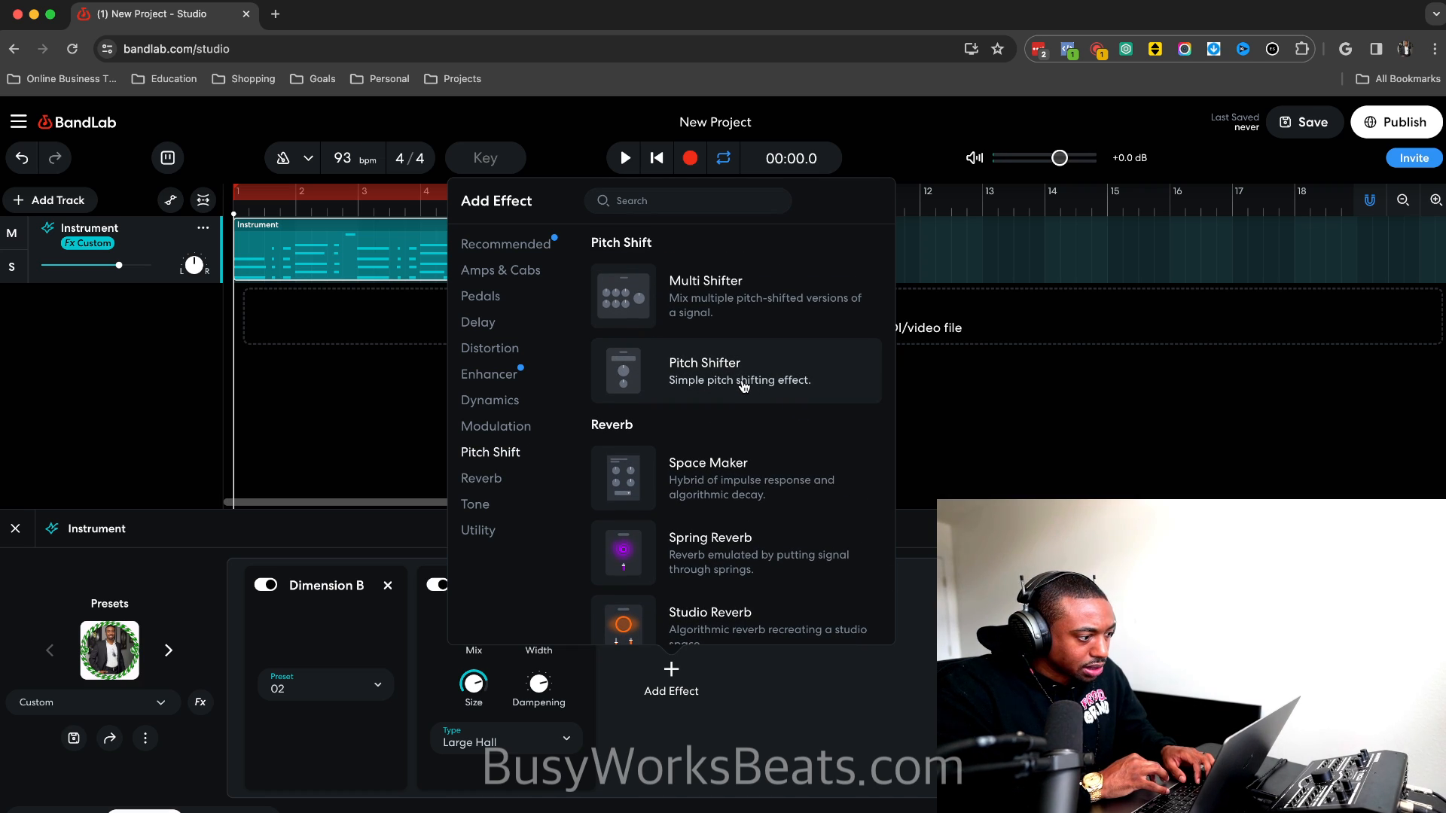
click(744, 386)
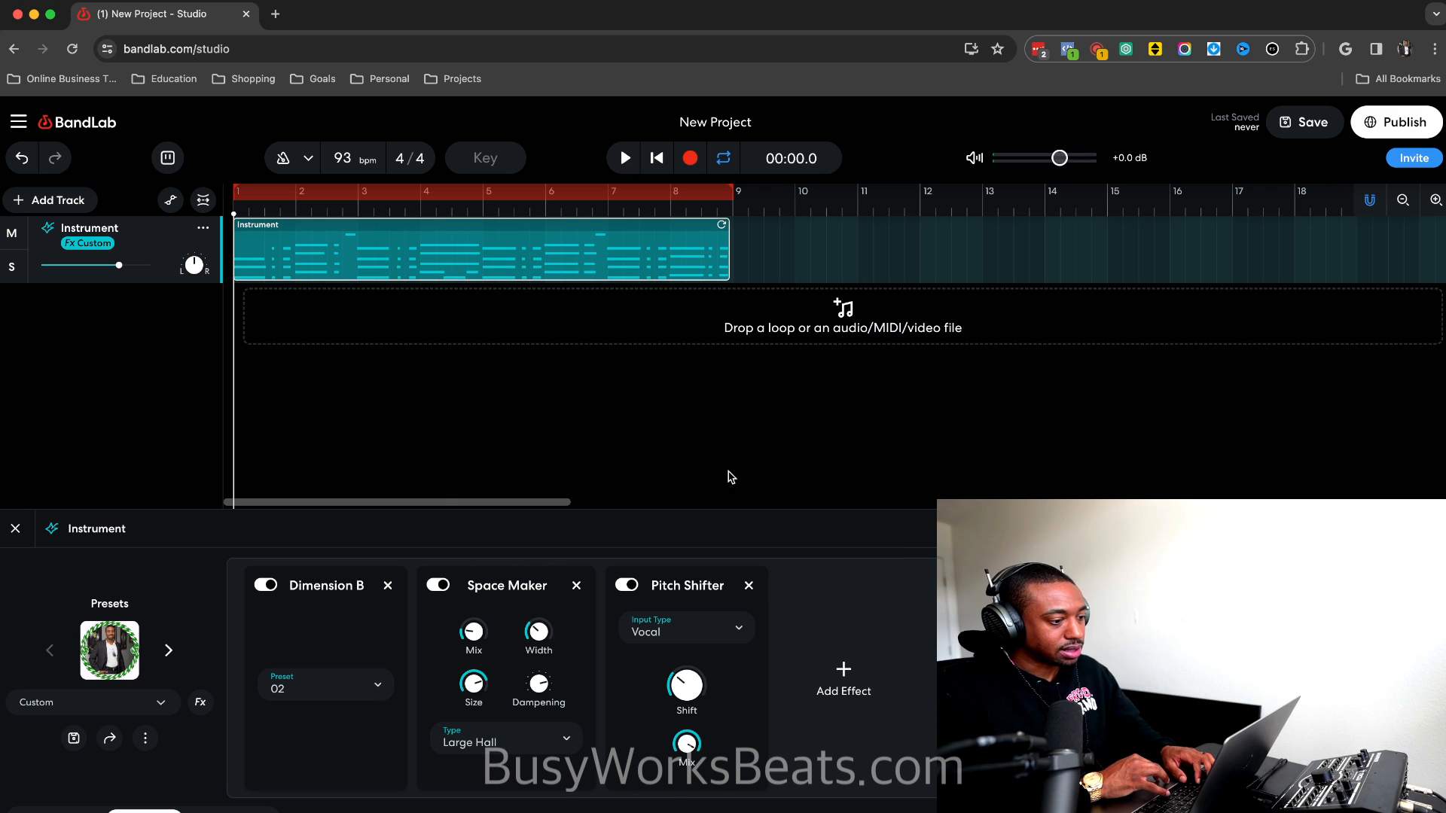
click(685, 629)
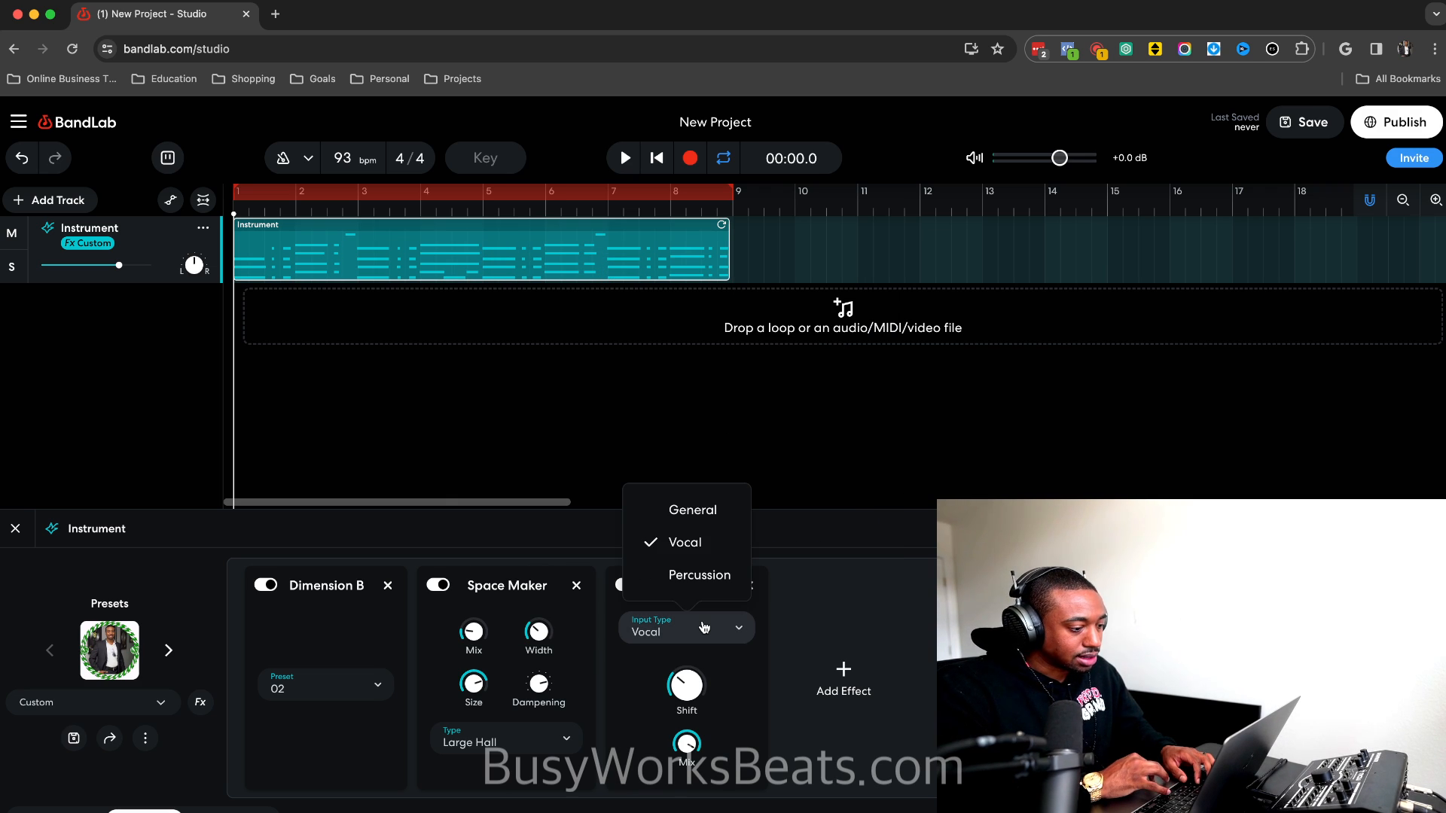
click(701, 575)
key(space)
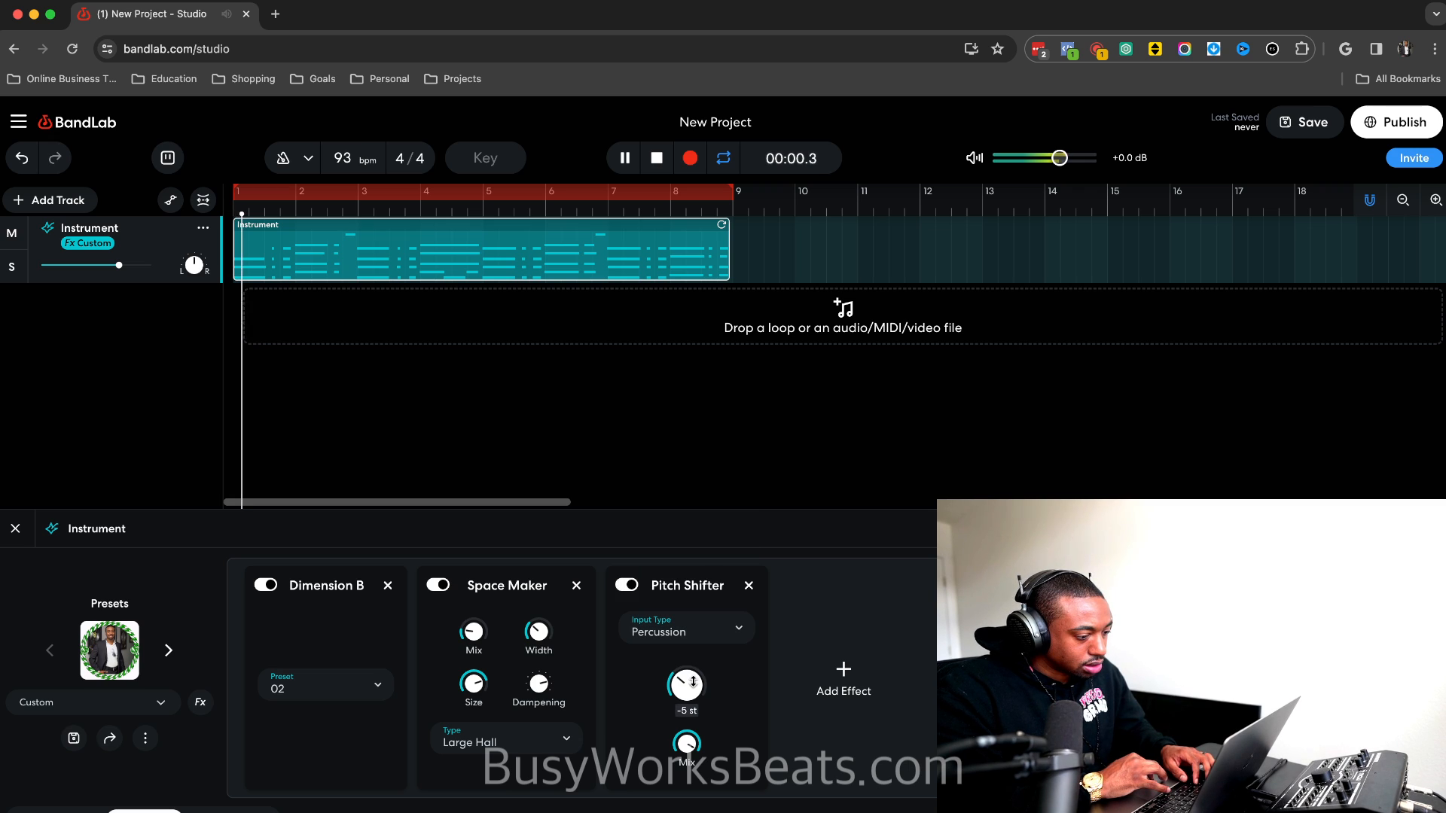
drag(693, 682, 707, 562)
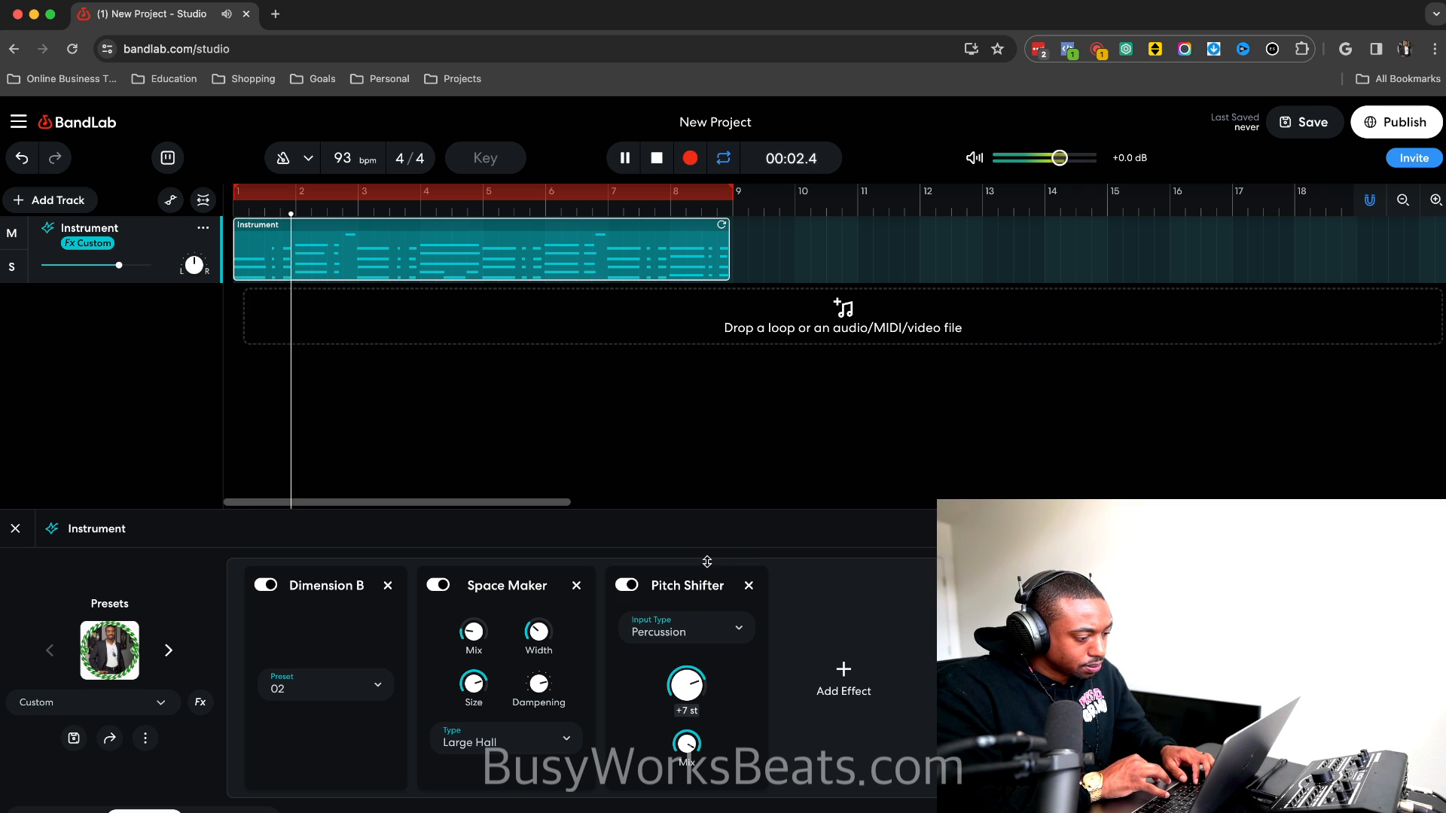
key(space)
click(749, 585)
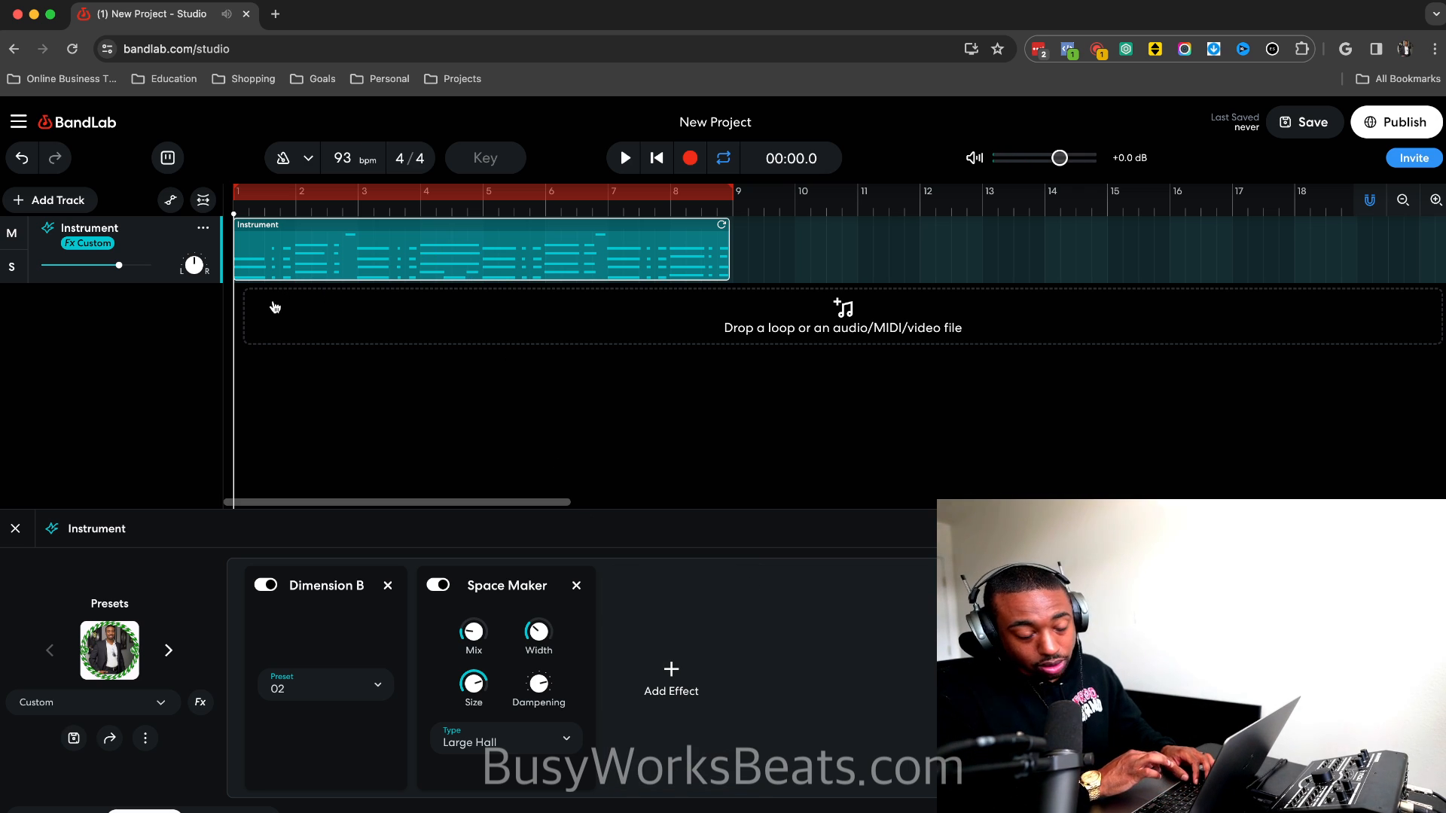
Add a Drum Machine track and delete its region over bars 5 to 8, keeping the bars 1 to 4 region selected.
click(58, 199)
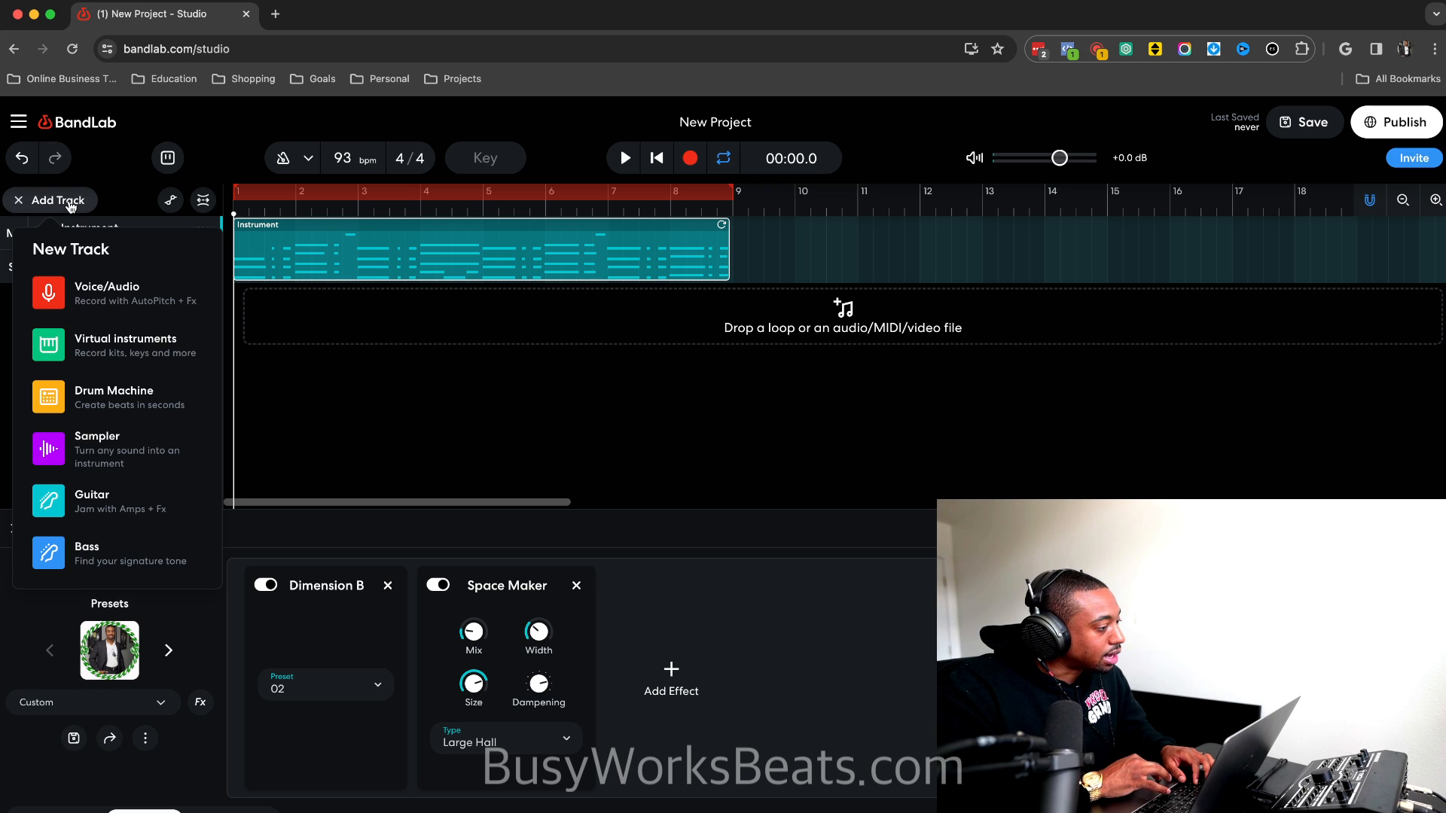
click(136, 391)
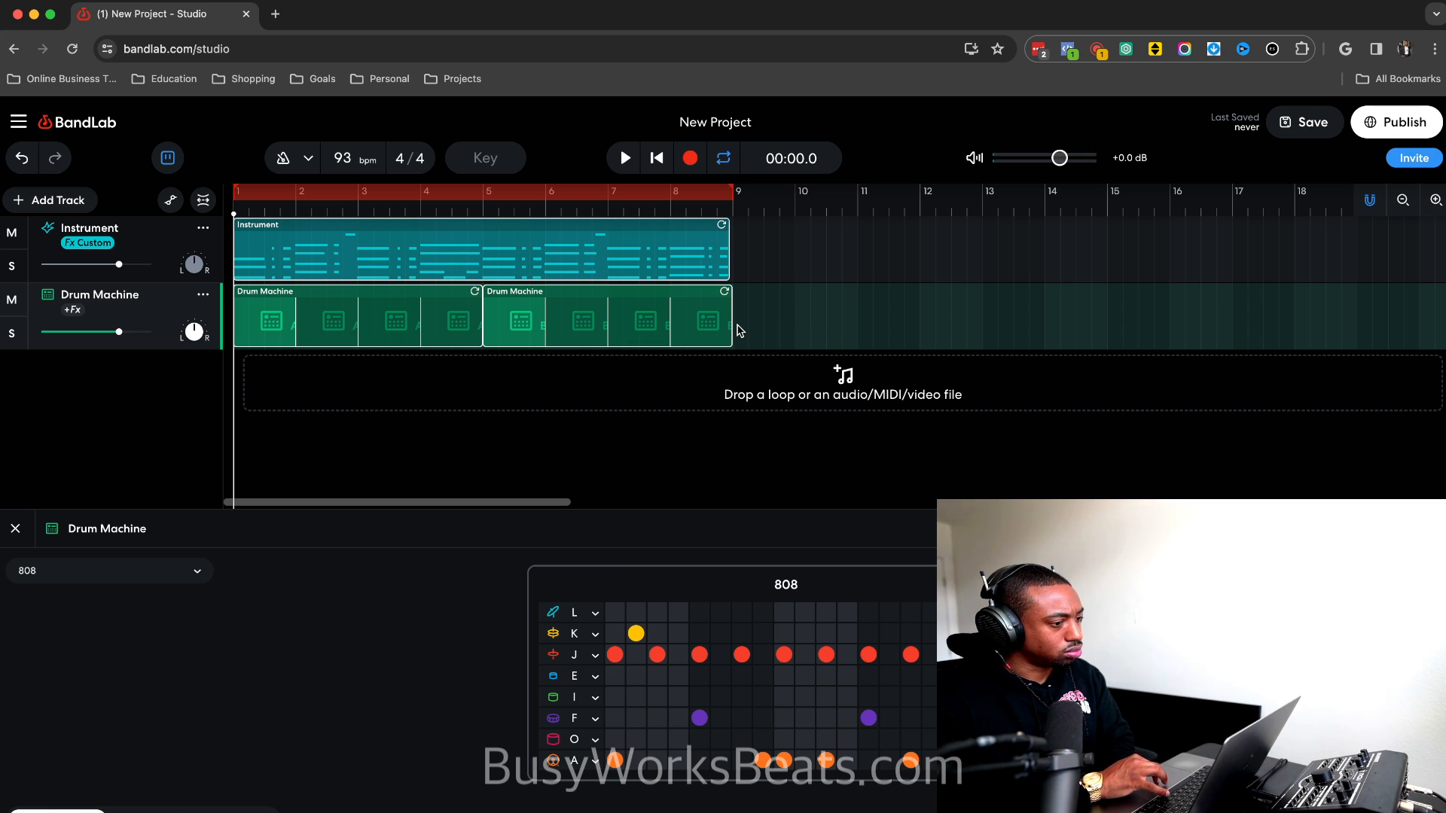
drag(741, 326, 507, 322)
key(Delete)
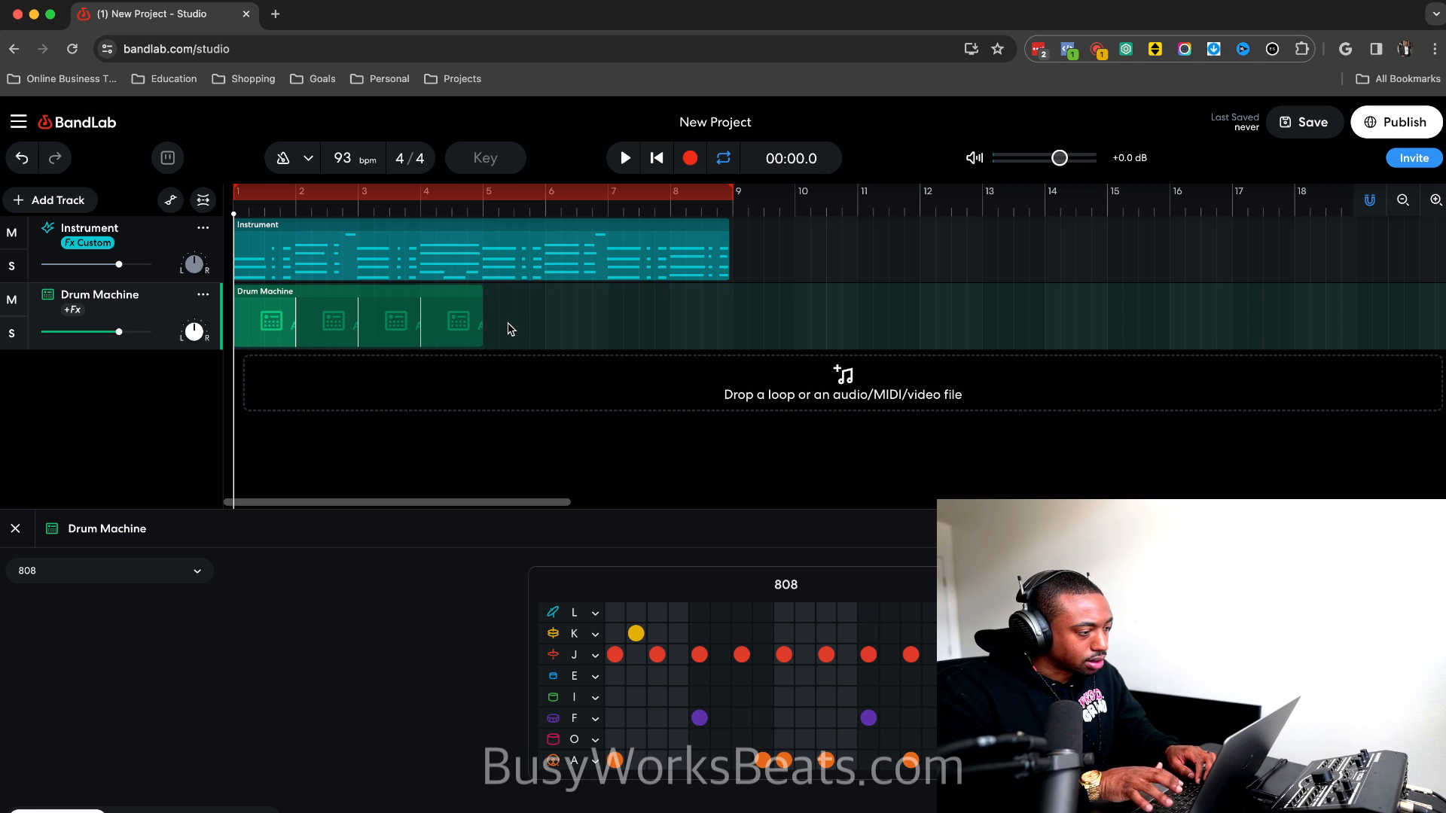
click(453, 313)
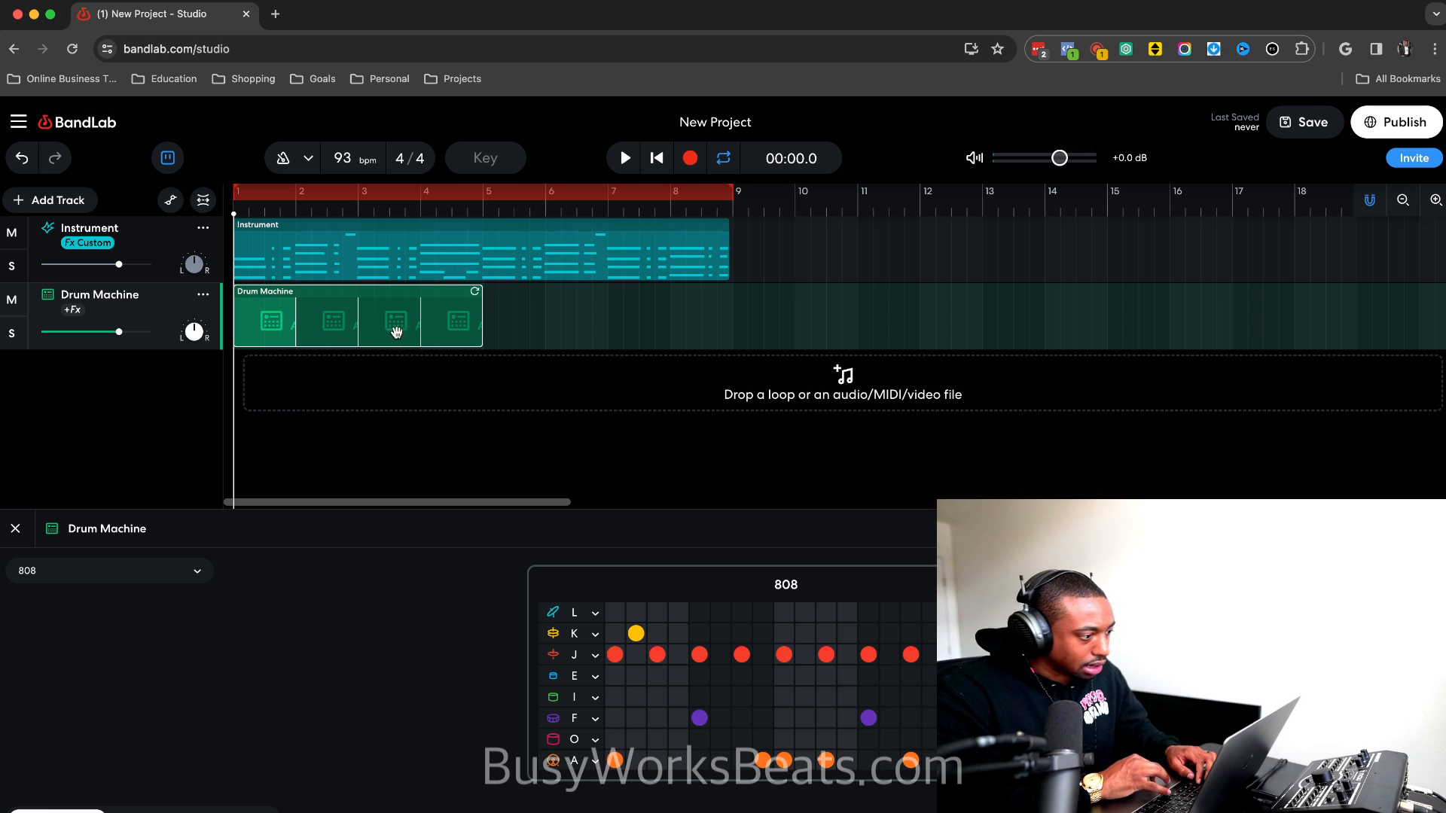
Play back the arrangement from the beginning to hear the 808 drum pattern together with the Instrument track.
key(space)
key(space)
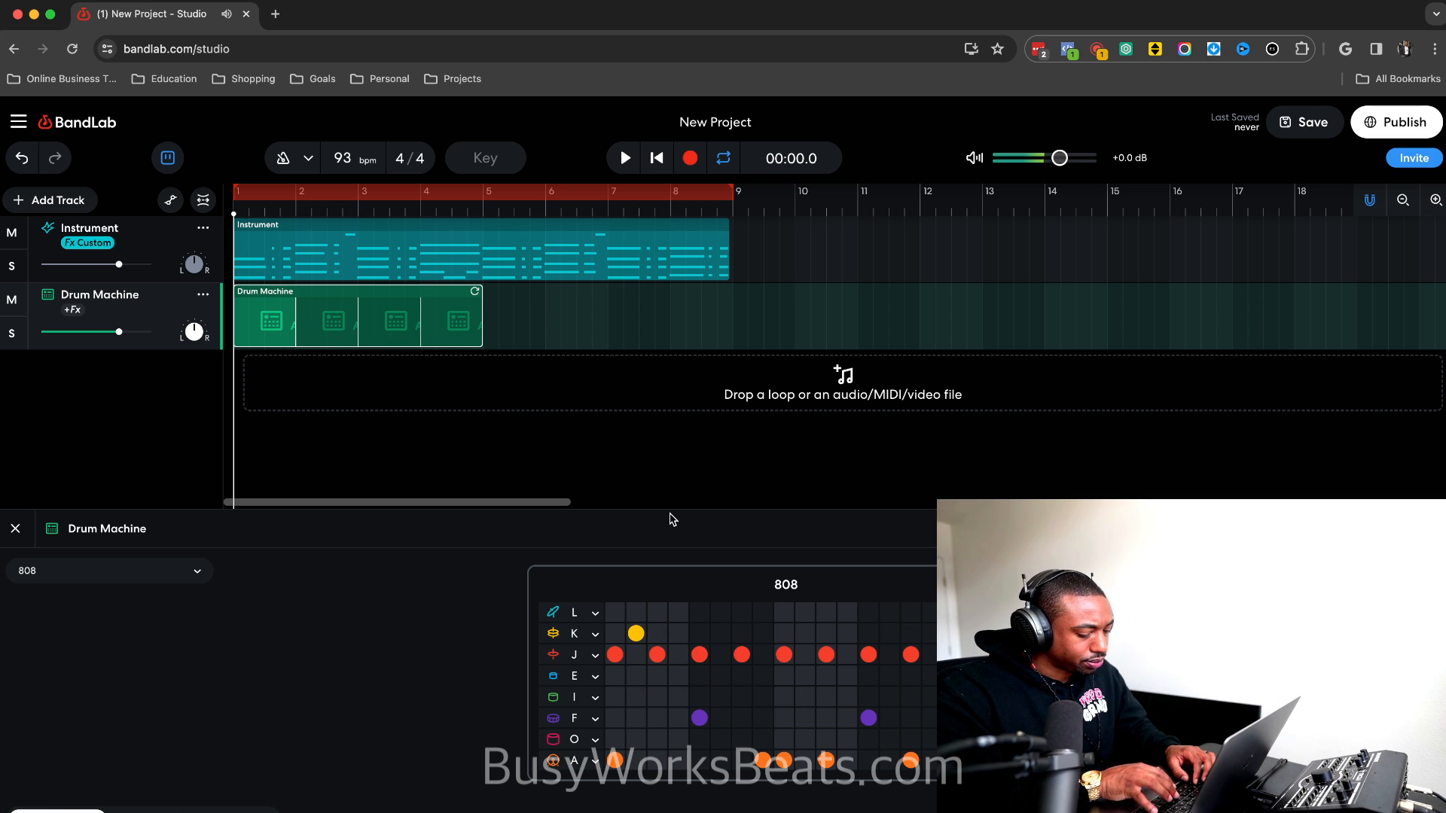
key(space)
key(space)
click(653, 158)
key(space)
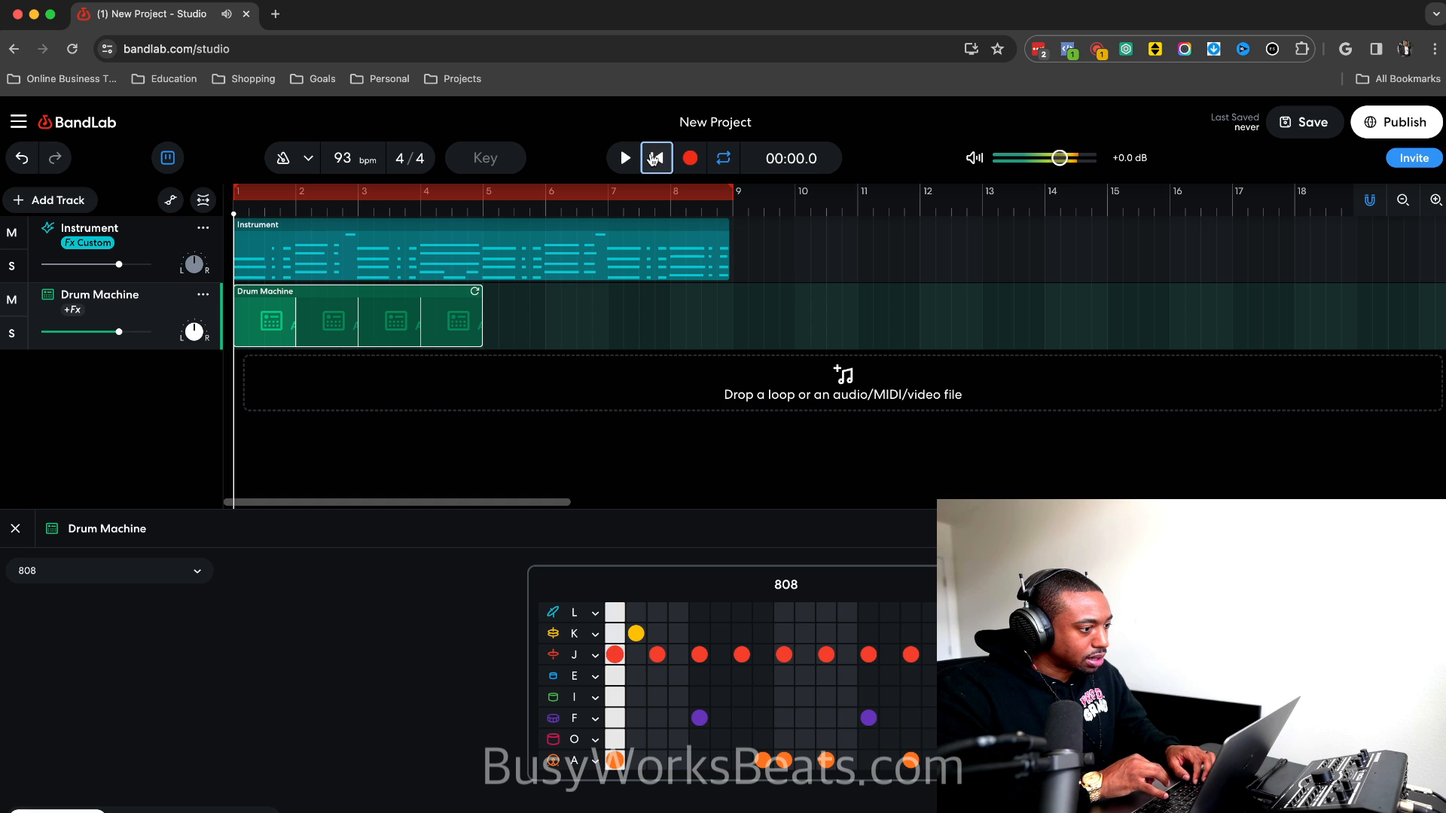
click(625, 161)
click(625, 160)
click(654, 160)
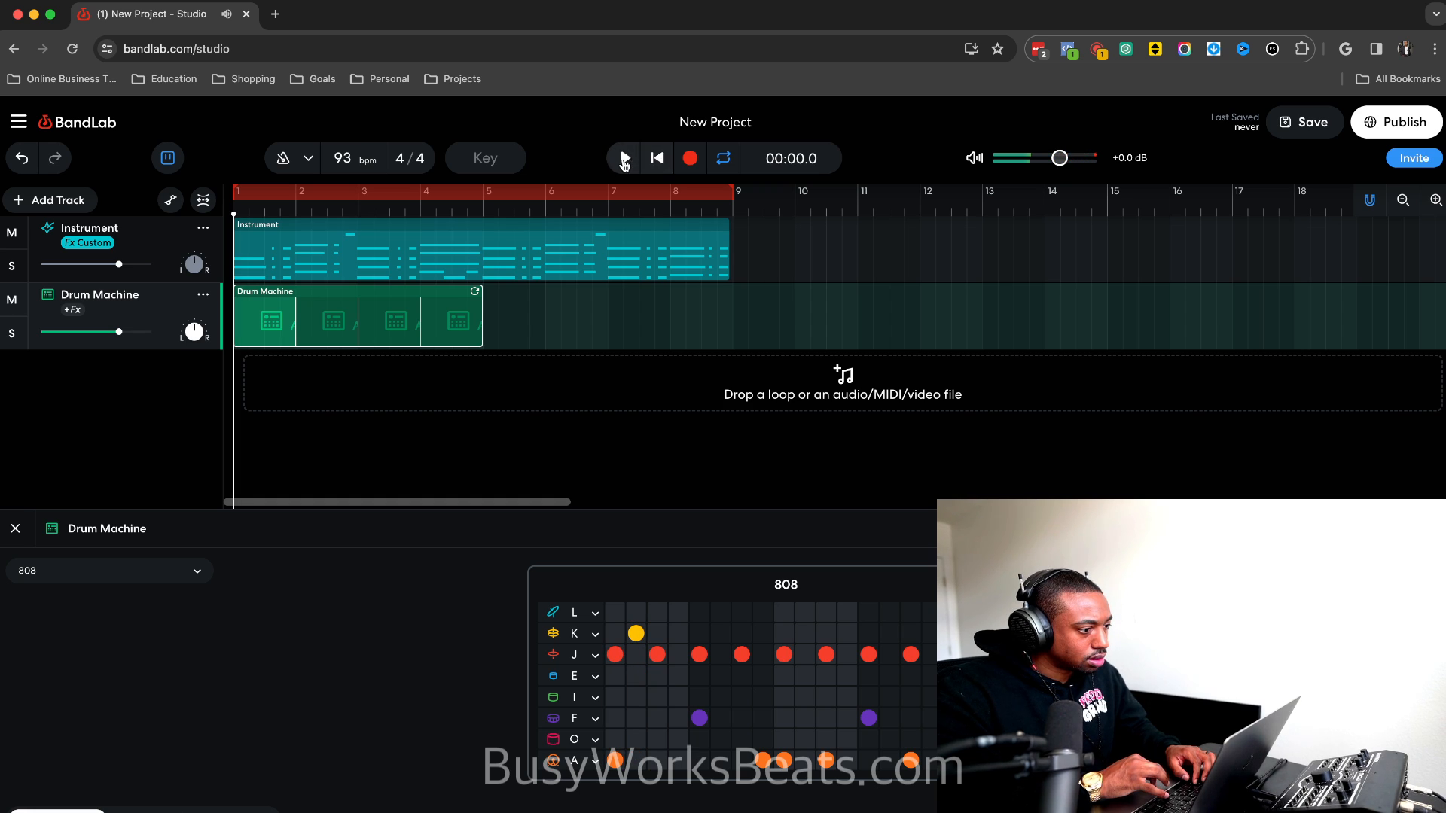
click(625, 161)
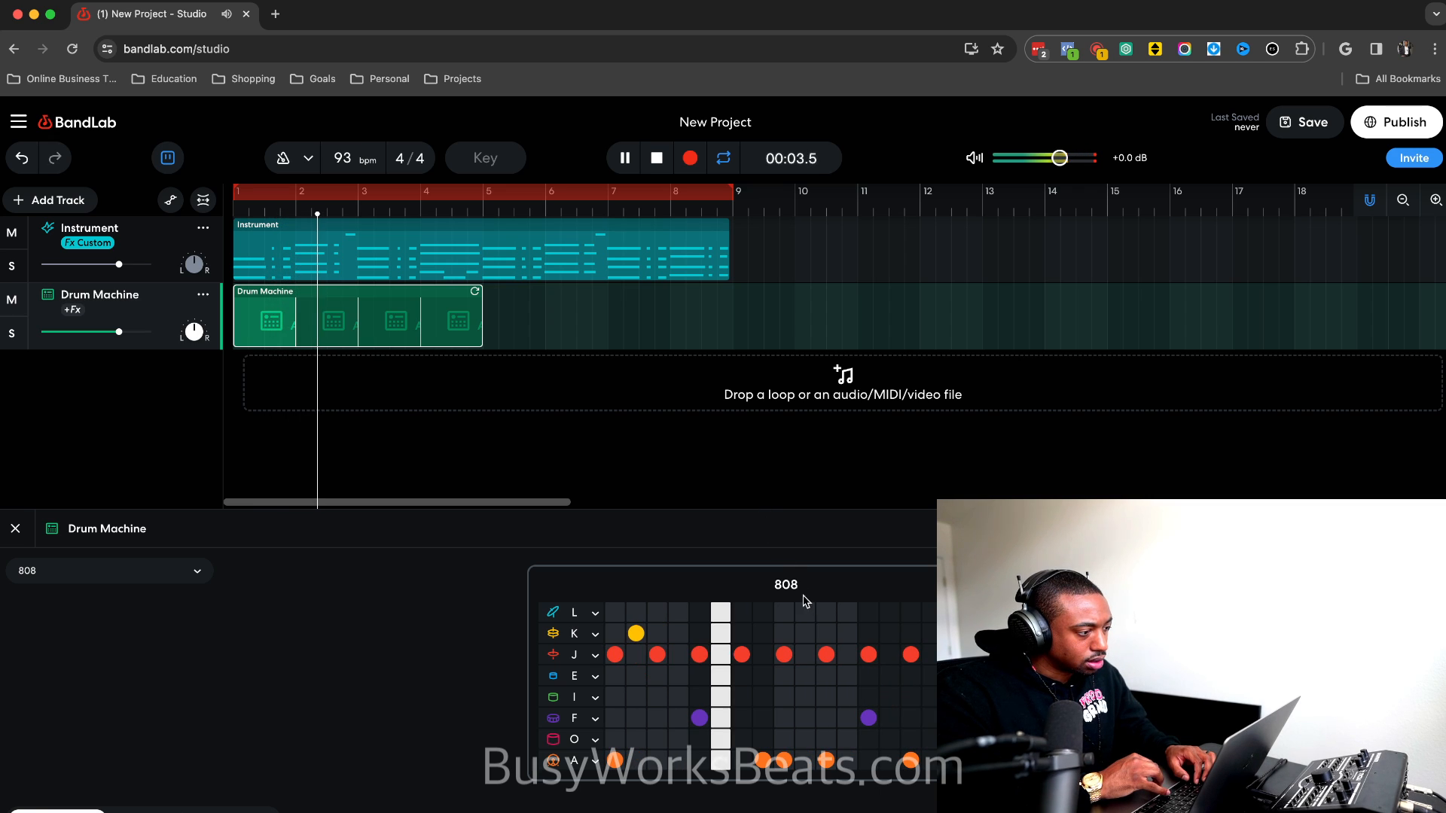
click(626, 158)
click(657, 159)
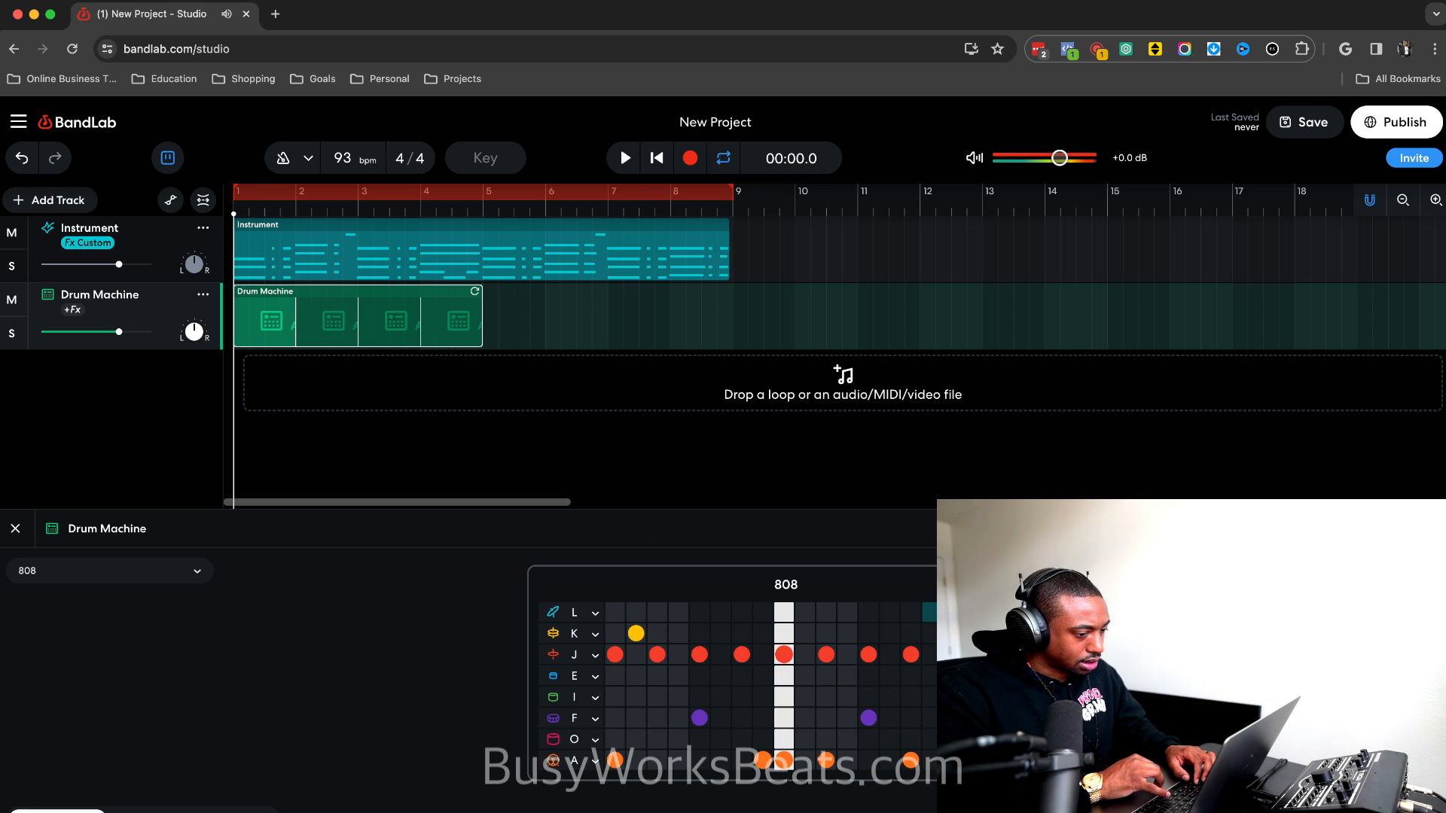
key(space)
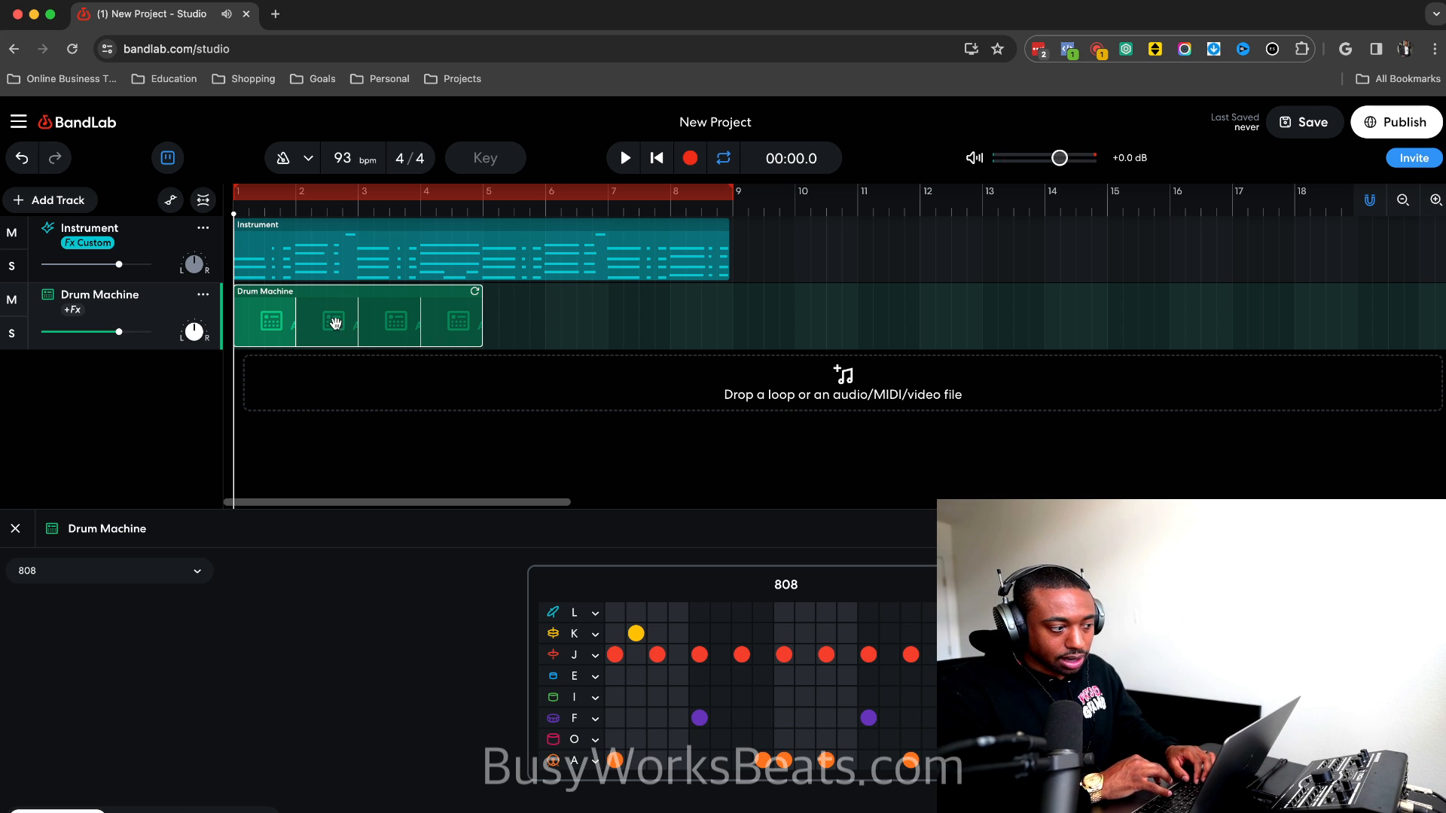
Try clearing all hits from the 808 drum pattern, and undo it.
click(987, 641)
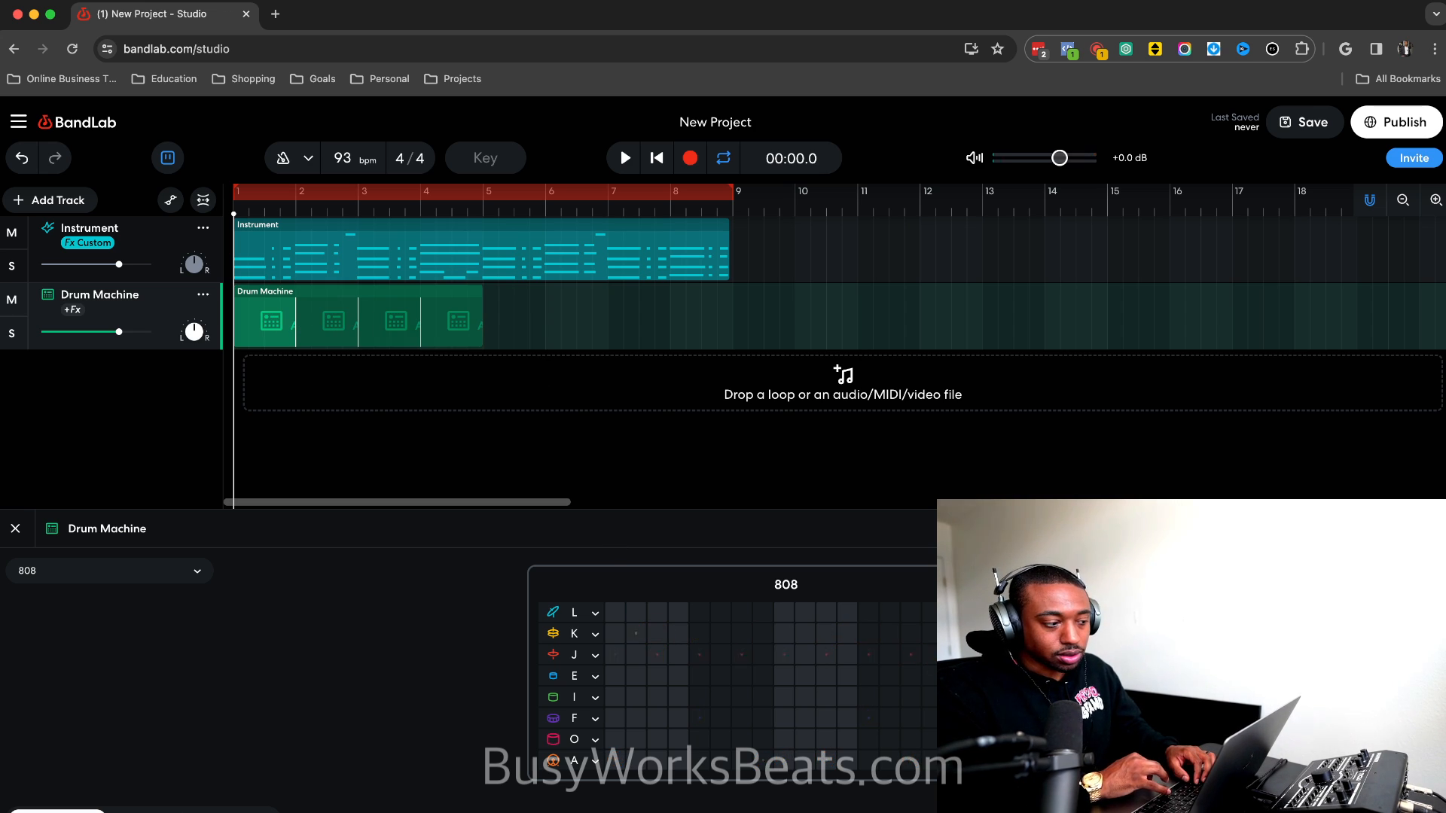
key(super+z)
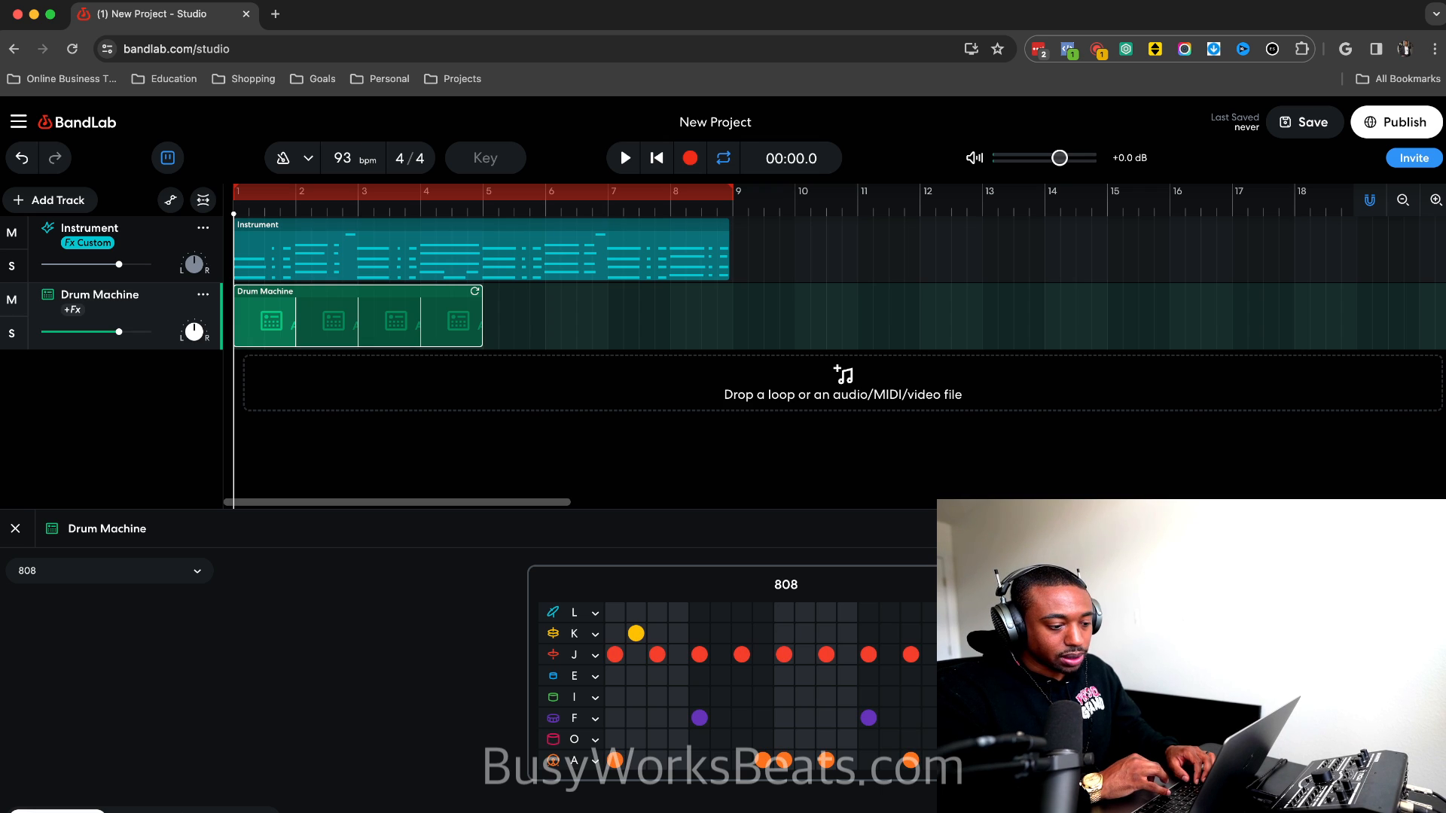
click(994, 637)
key(super+z)
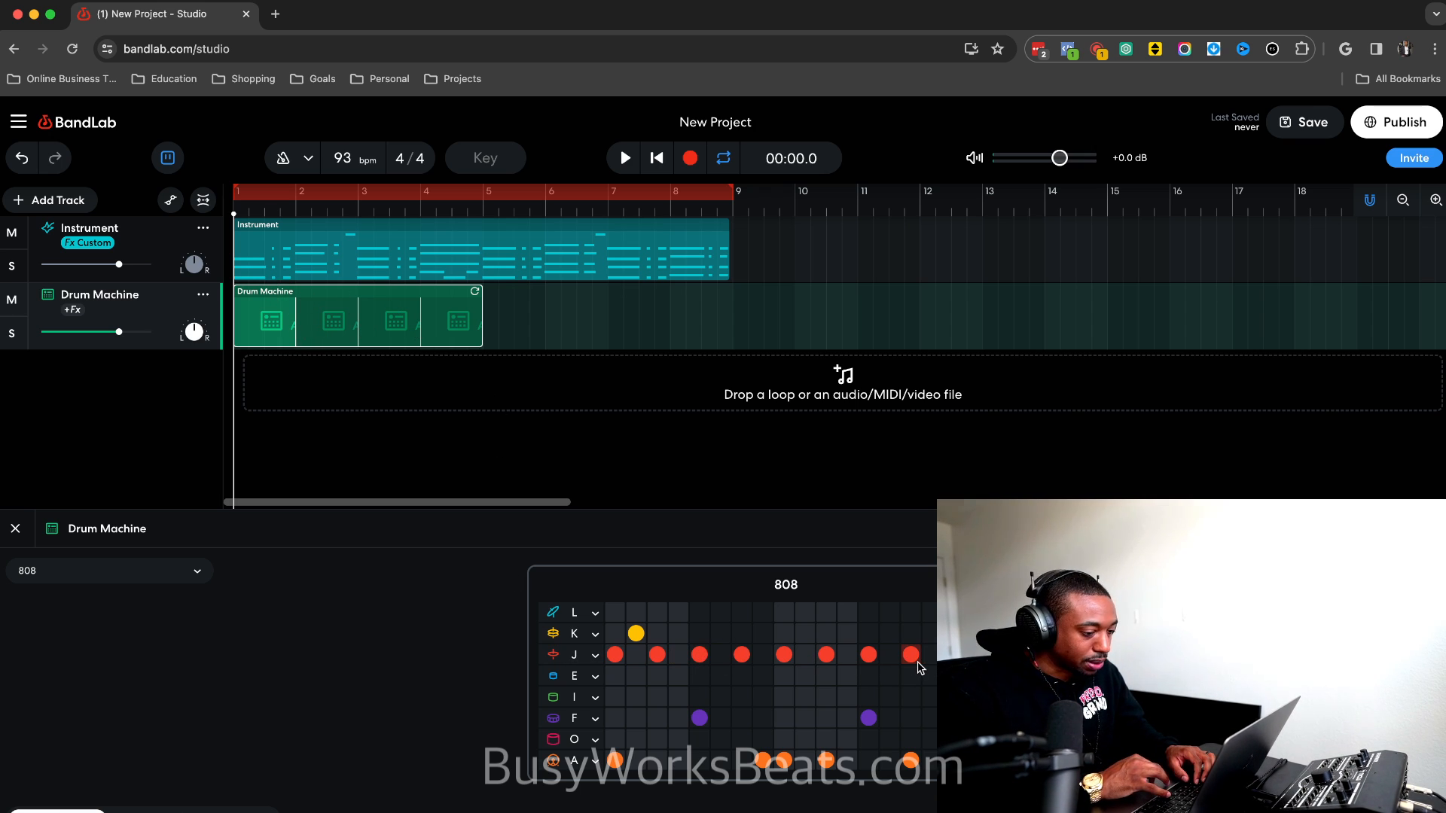
Check the sound choices for the K row, keep Open Hi-Hat, and audition the K and J row sounds.
click(592, 635)
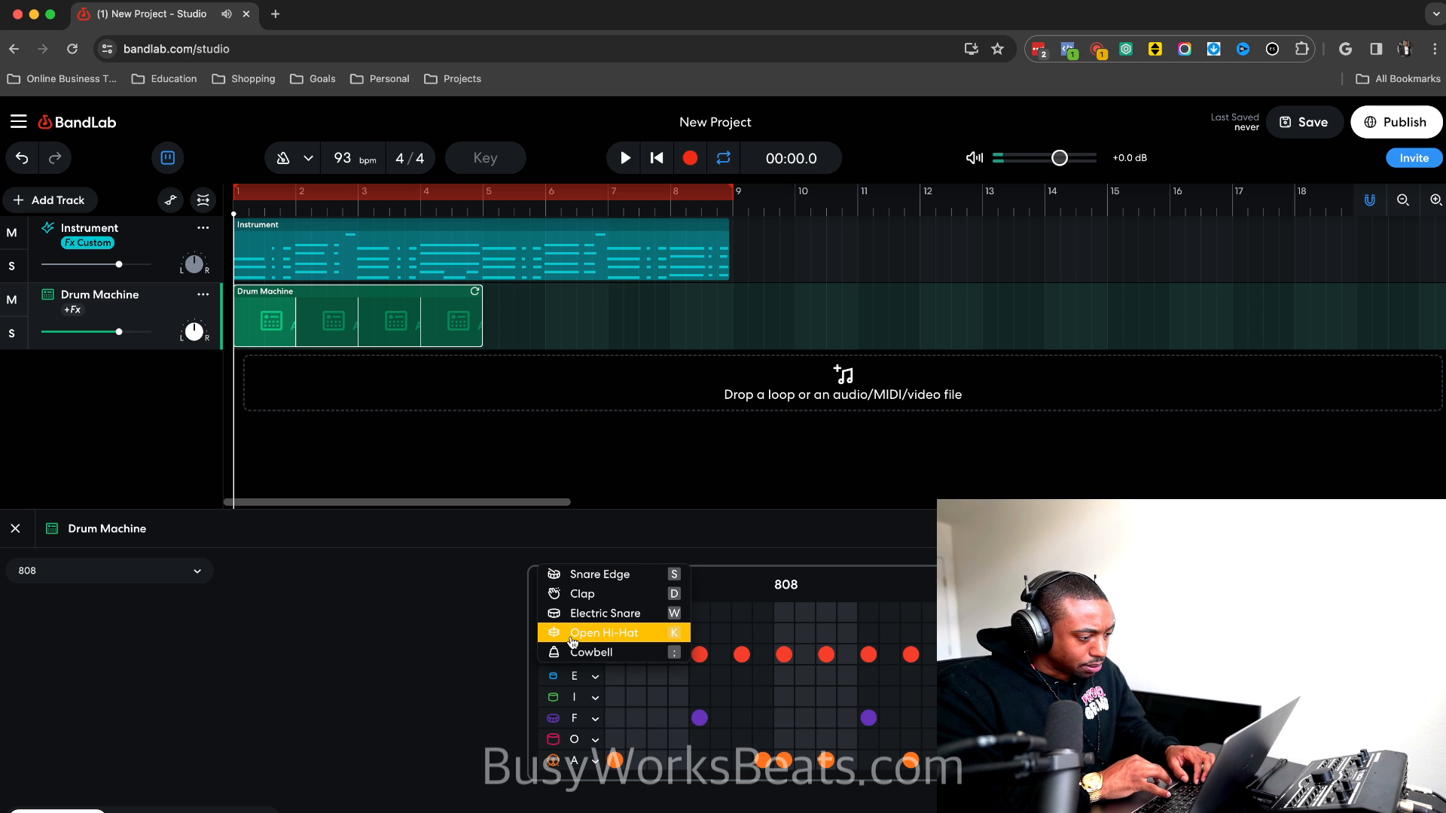
click(573, 637)
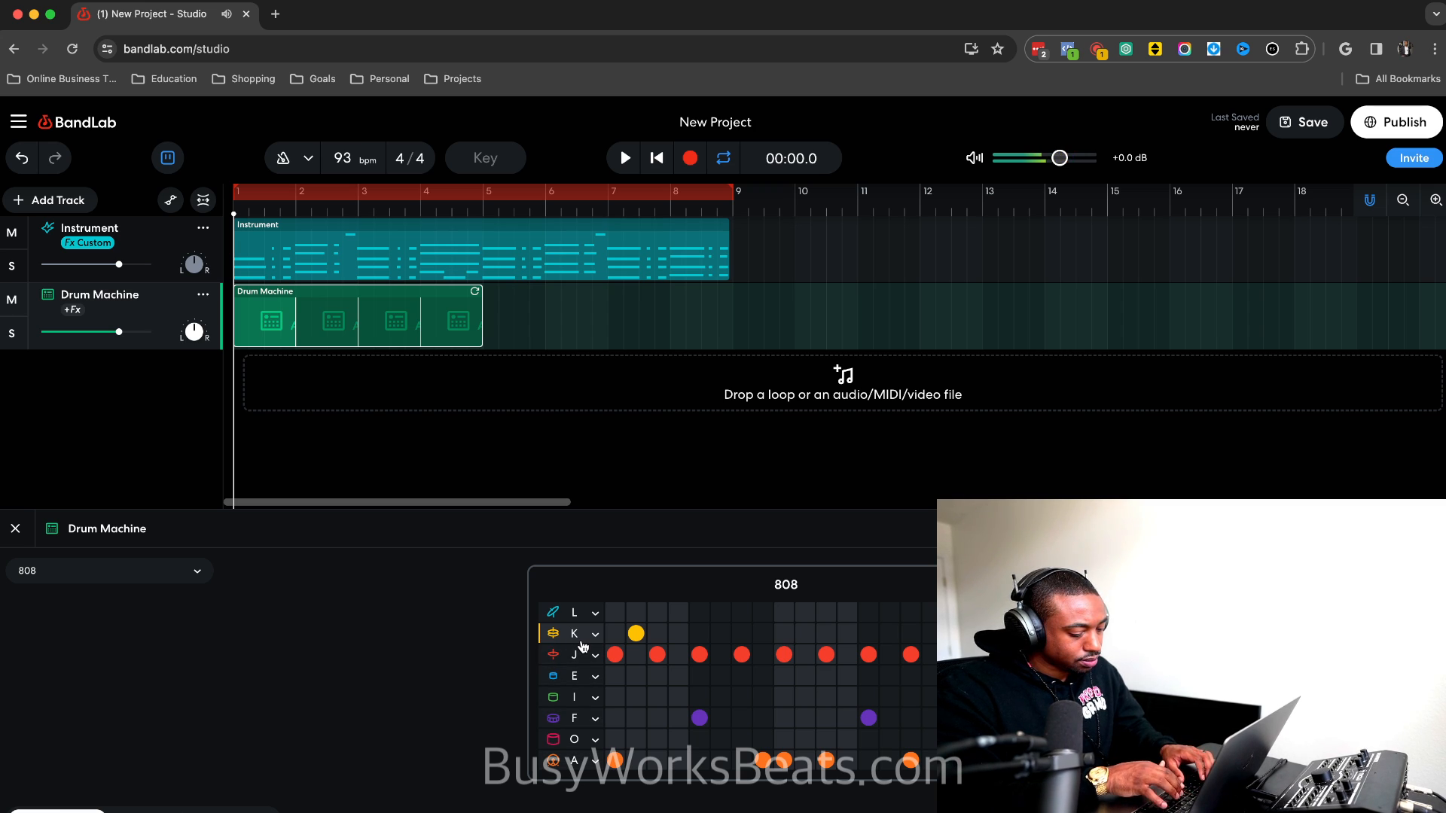
click(578, 659)
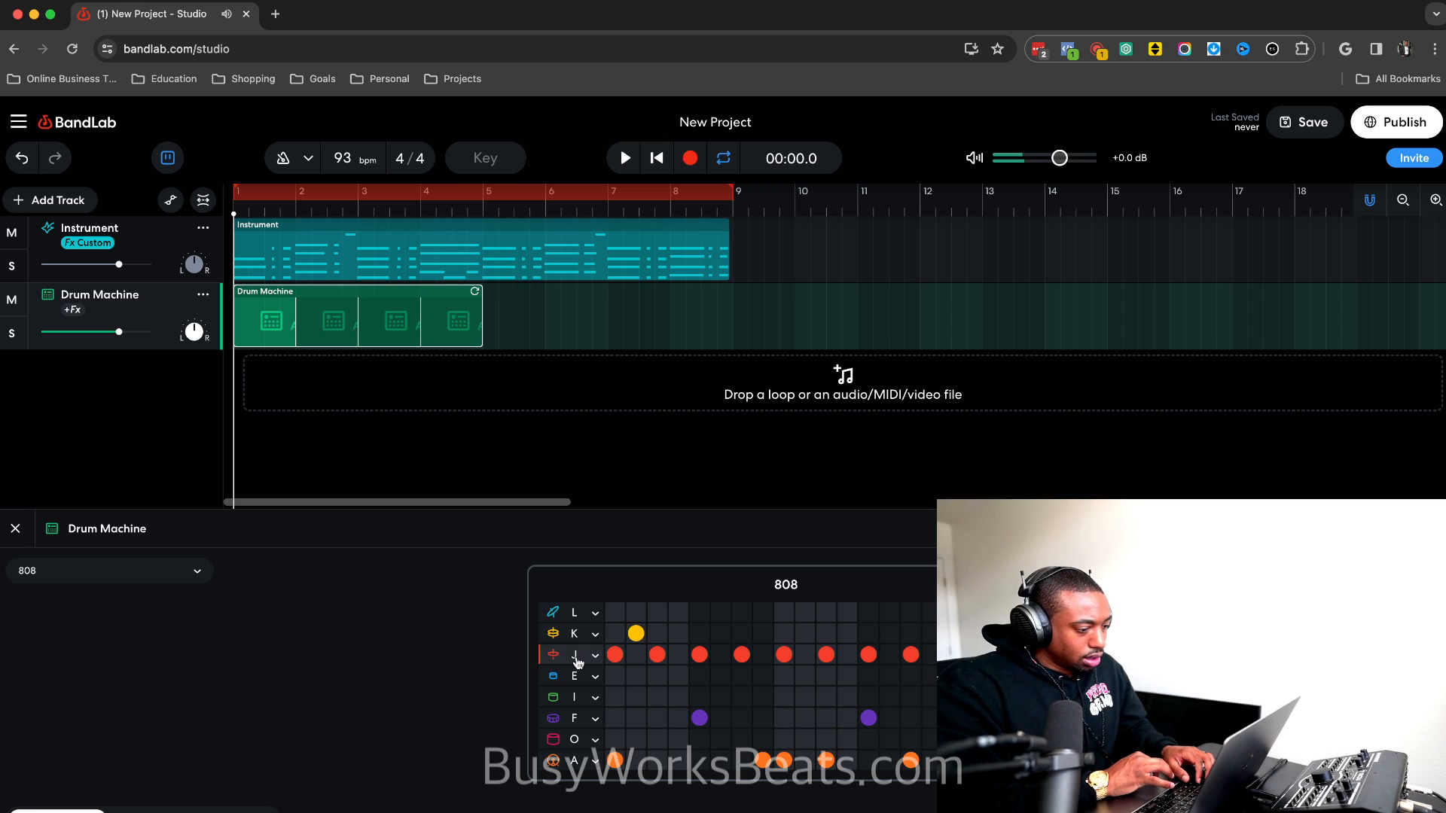
click(568, 663)
Fill all 16 steps of the J row with hits and remove the open hi-hat hit on step 2 of the K row.
click(633, 657)
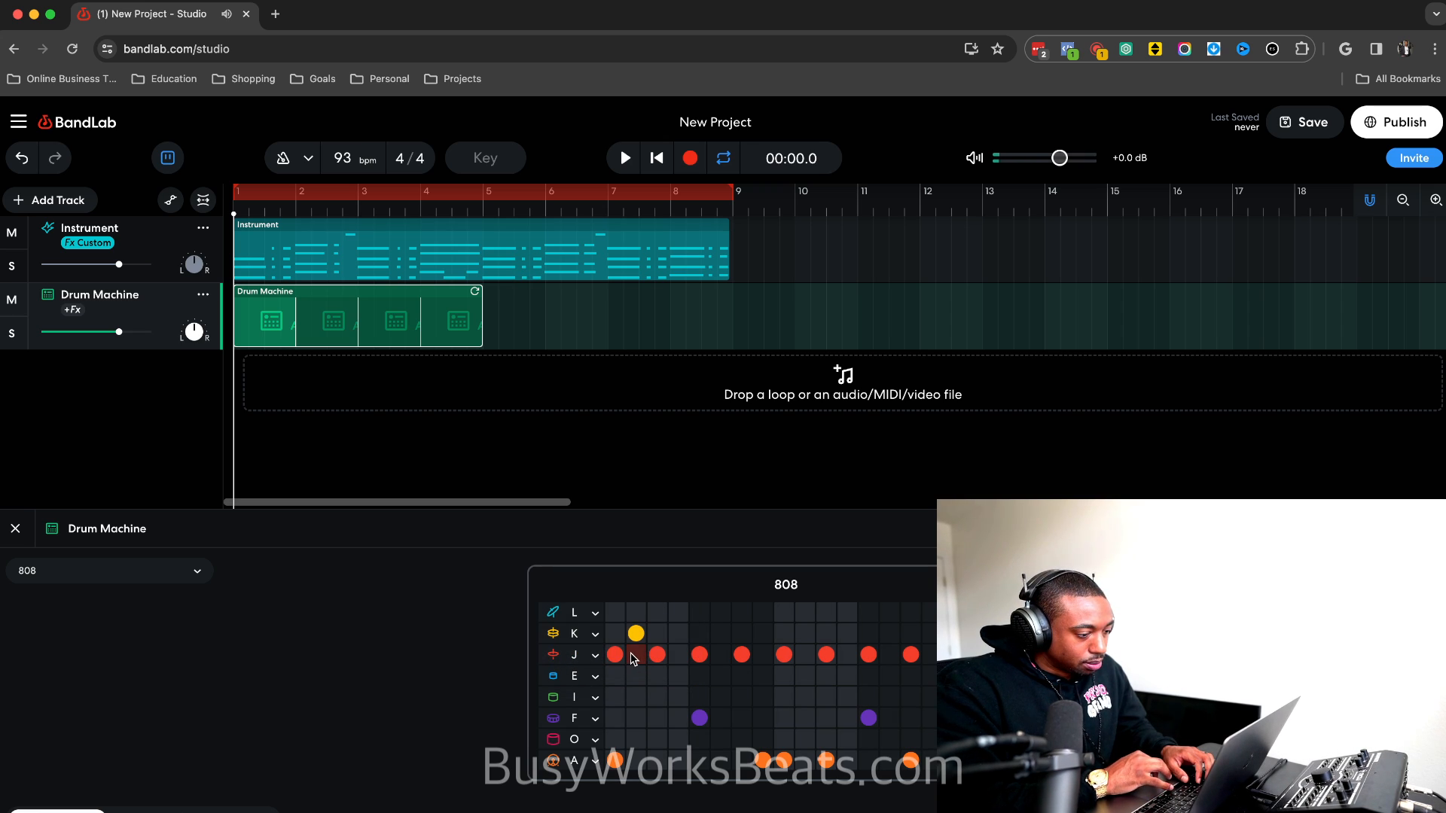
drag(646, 660, 889, 653)
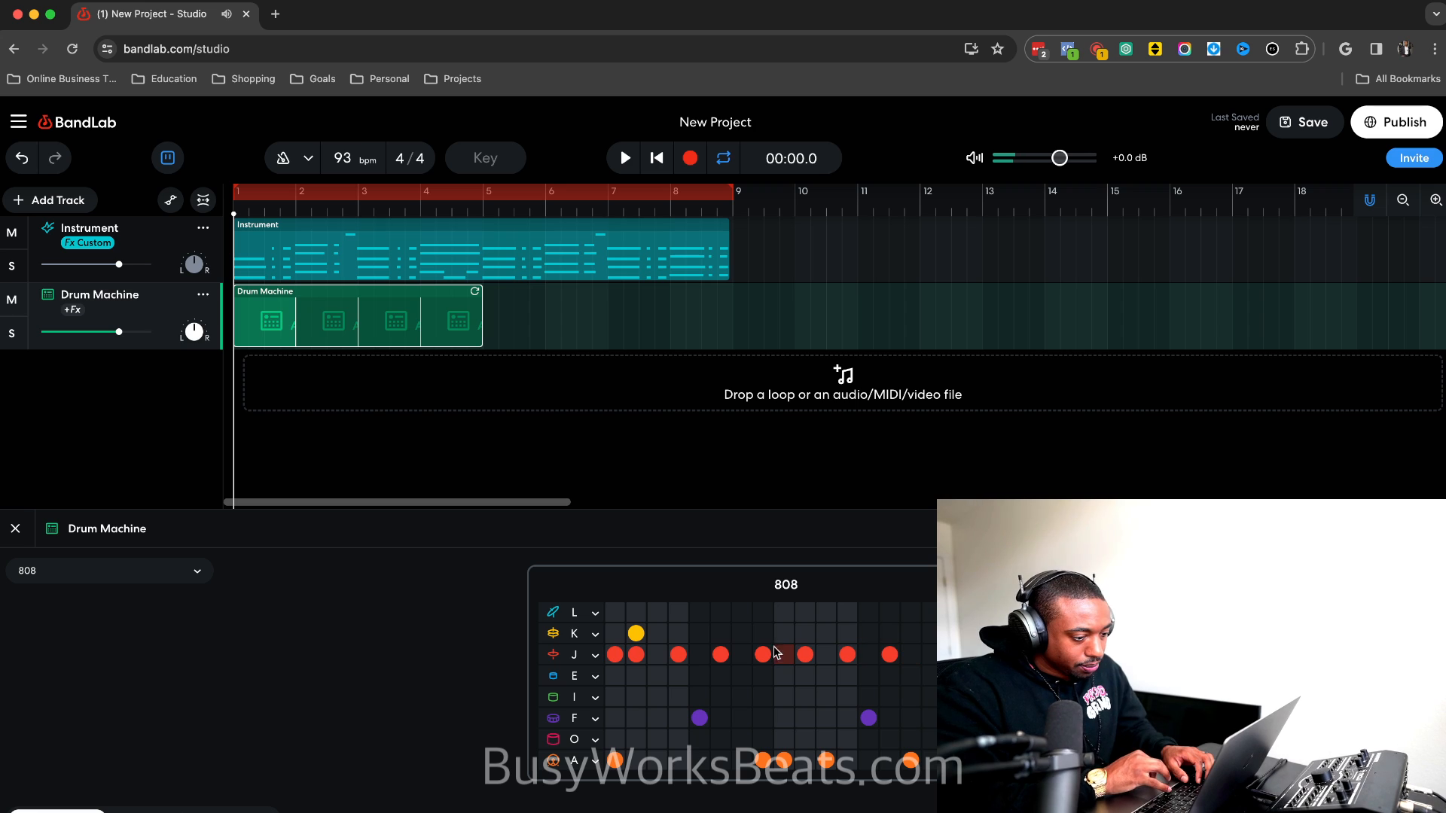
drag(657, 660, 903, 657)
click(907, 656)
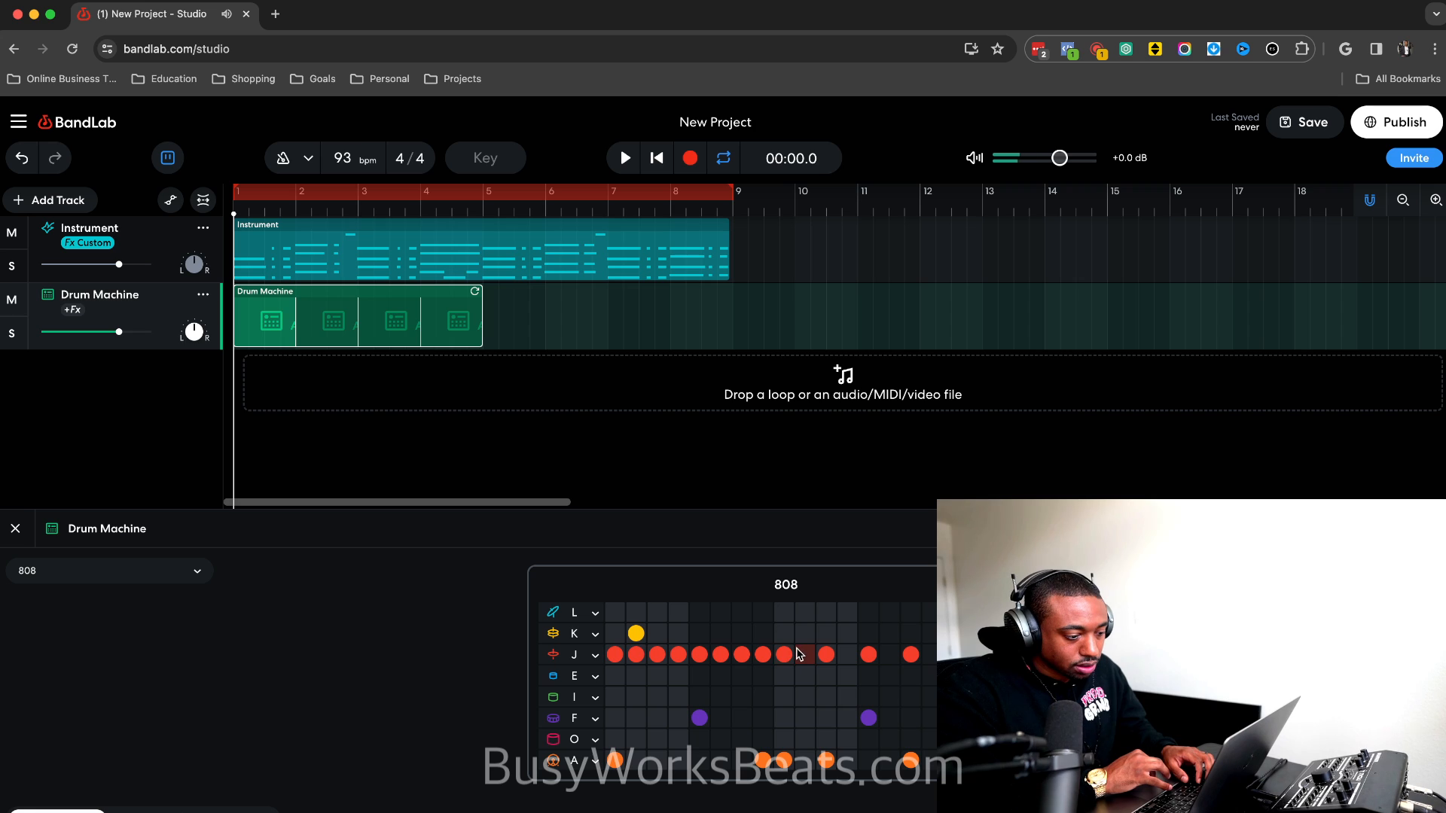
drag(798, 654, 910, 655)
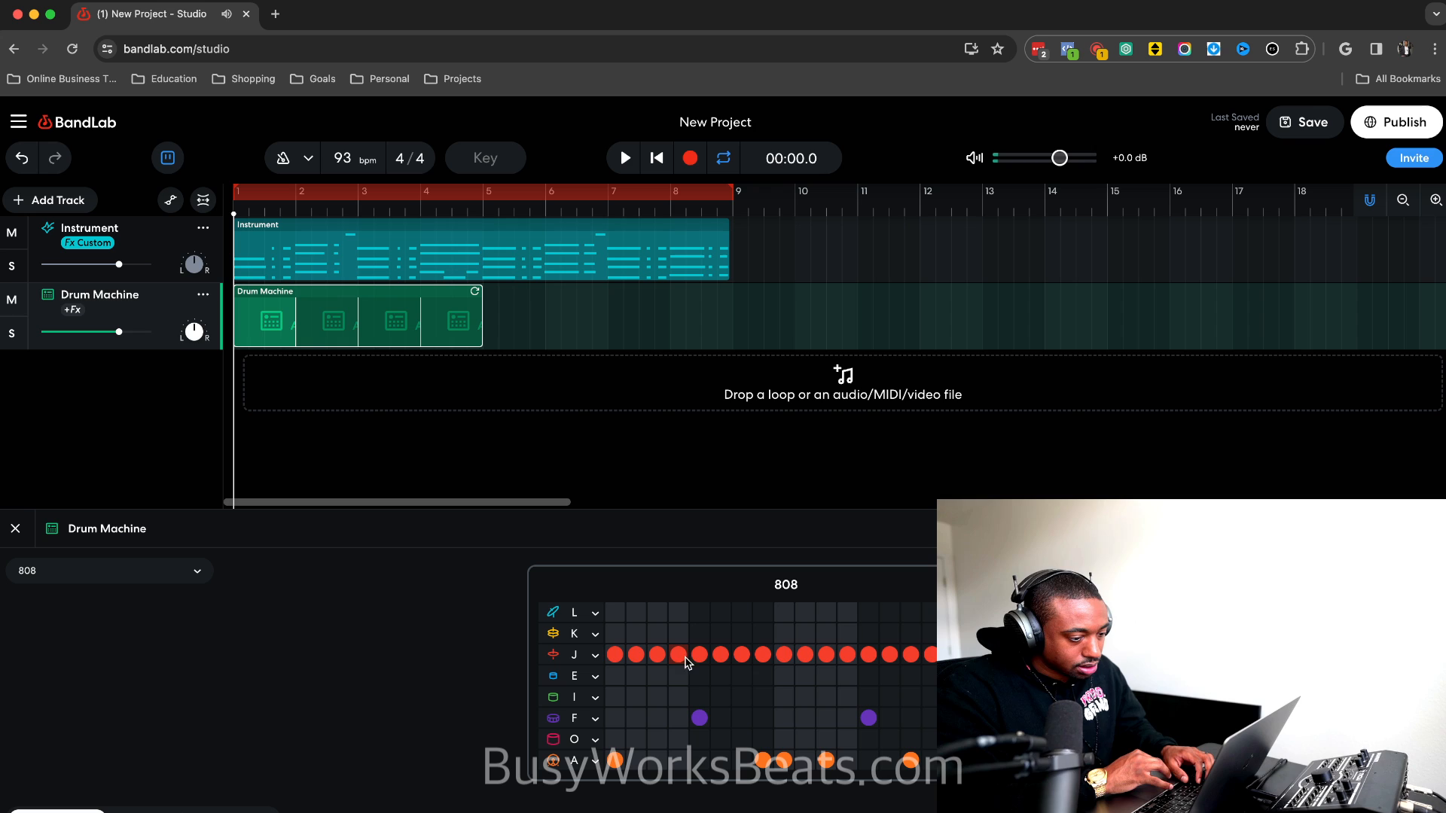
Browse the drum pads and drum kits, and switch the drum machine to the Hip Hop kit.
click(174, 573)
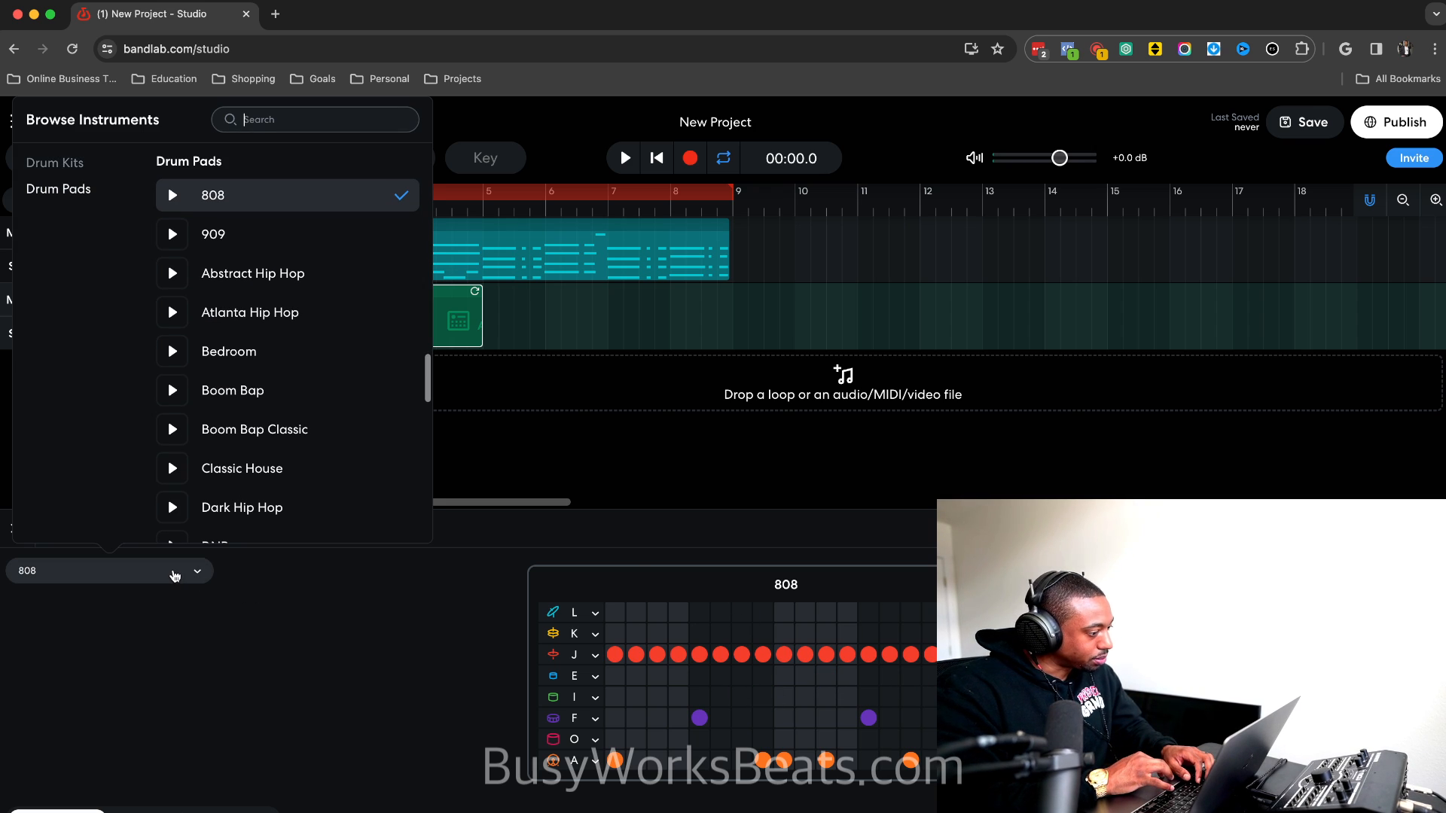
scroll(234, 512, down, 5)
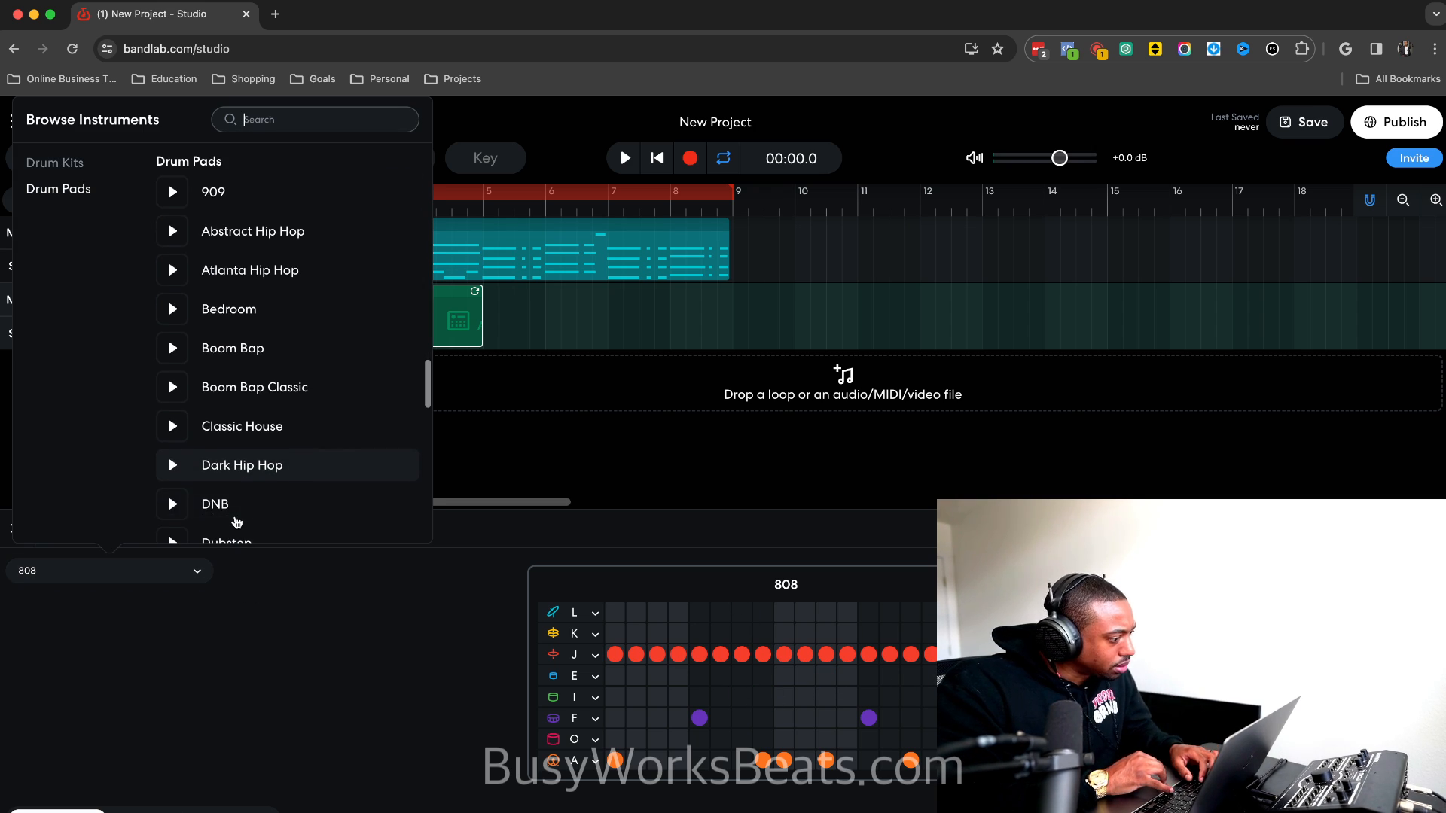
click(76, 164)
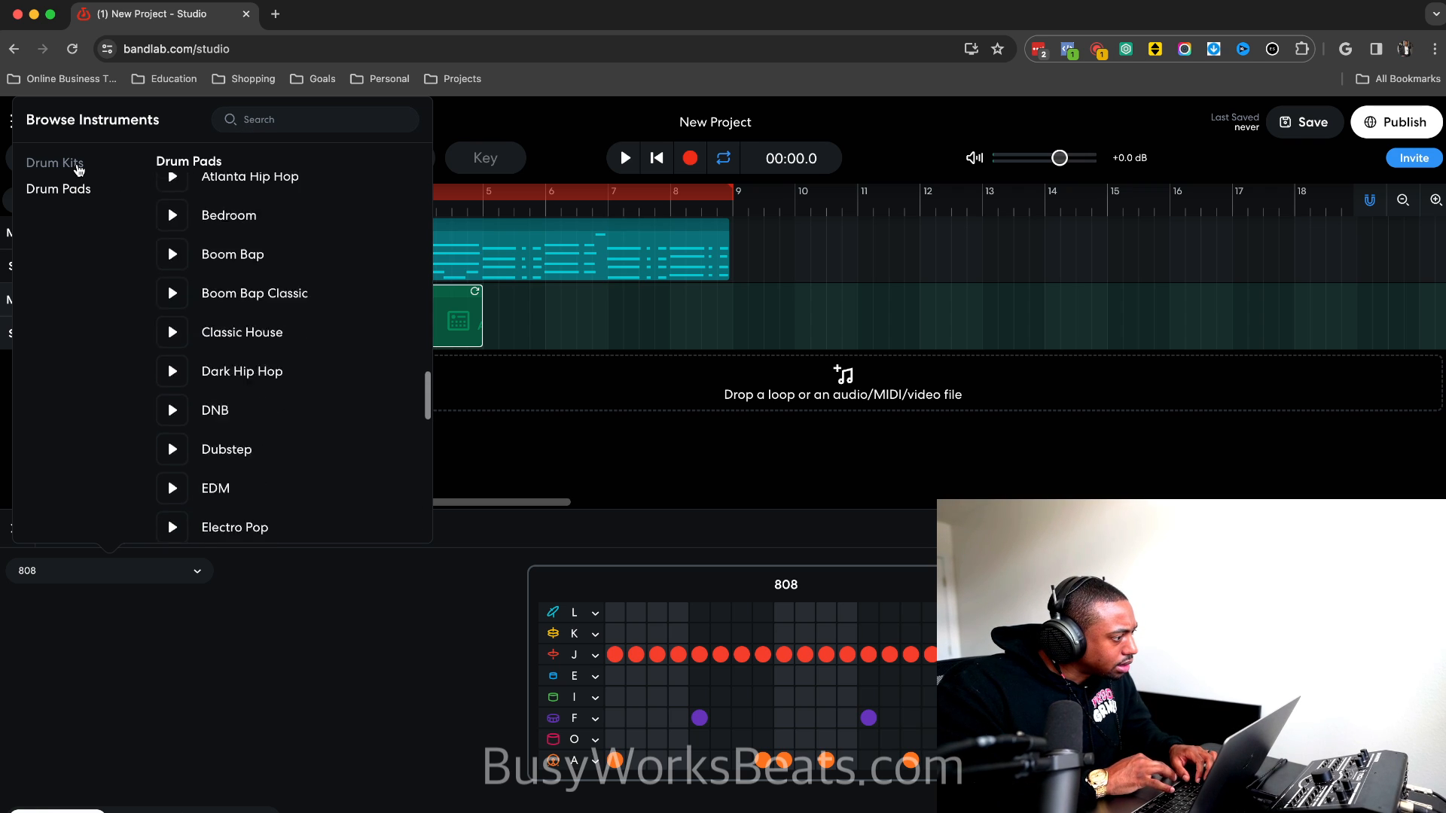
scroll(253, 335, down, 10)
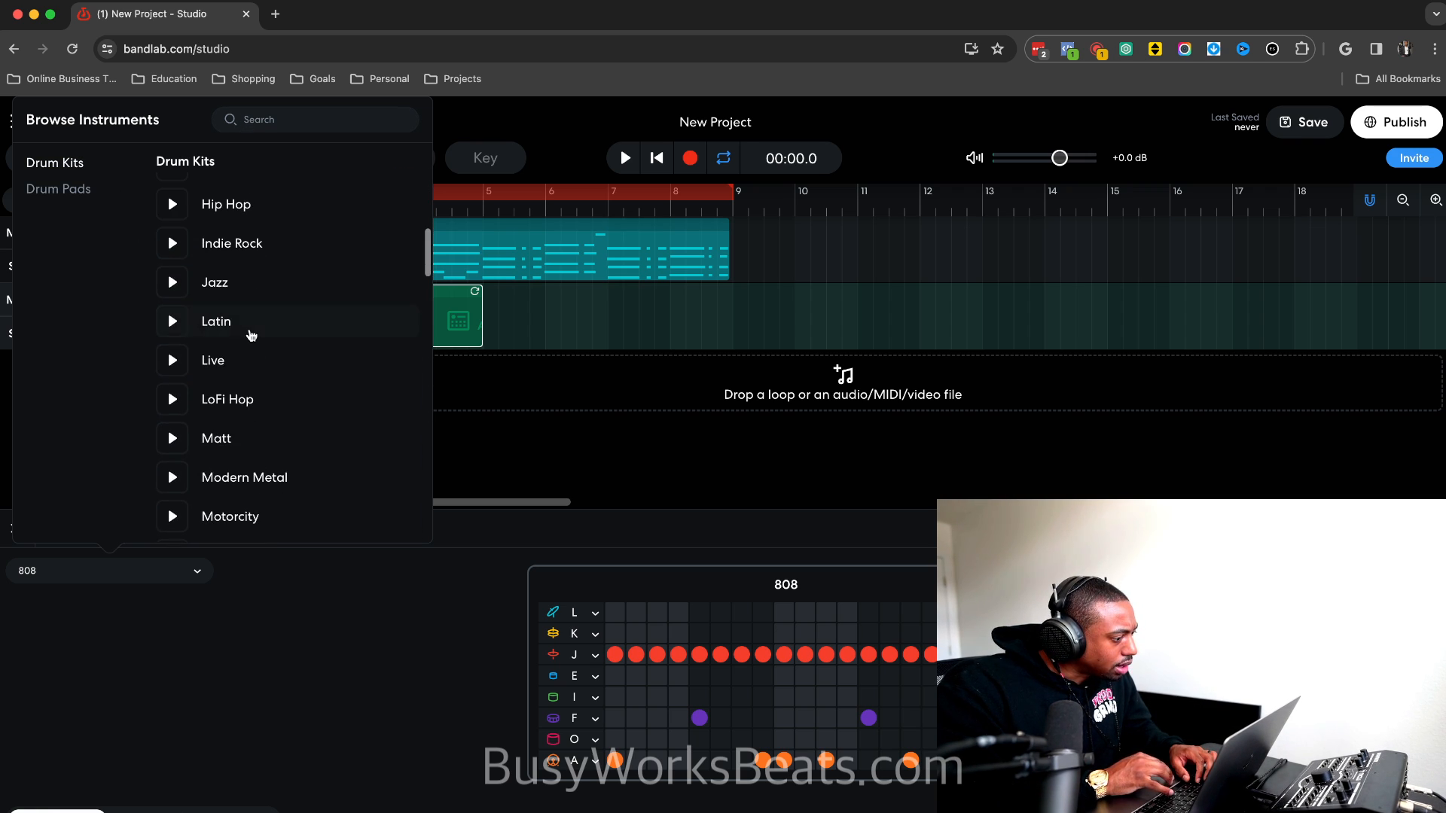
scroll(252, 422, down, 8)
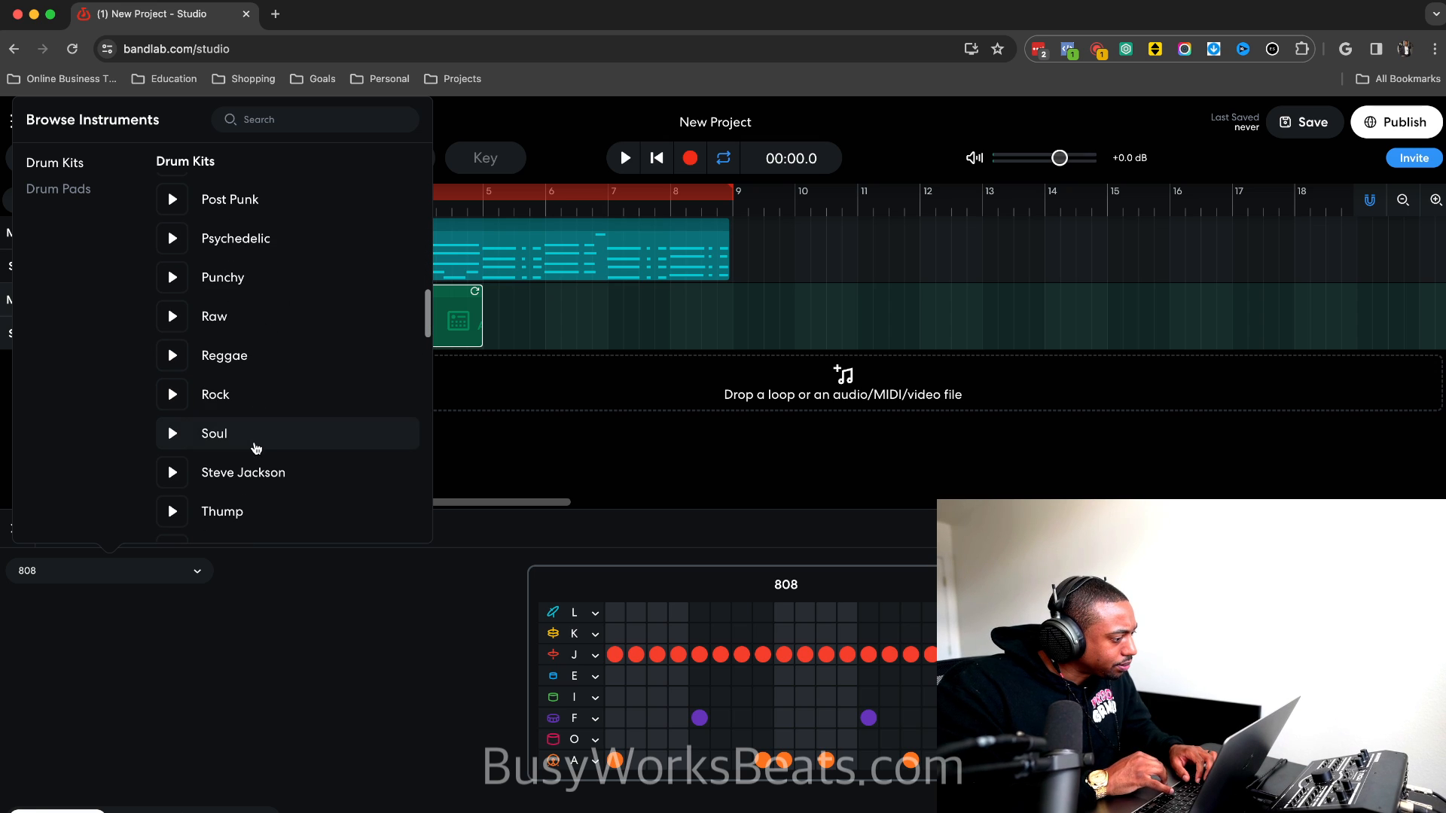
scroll(252, 411, up, 3)
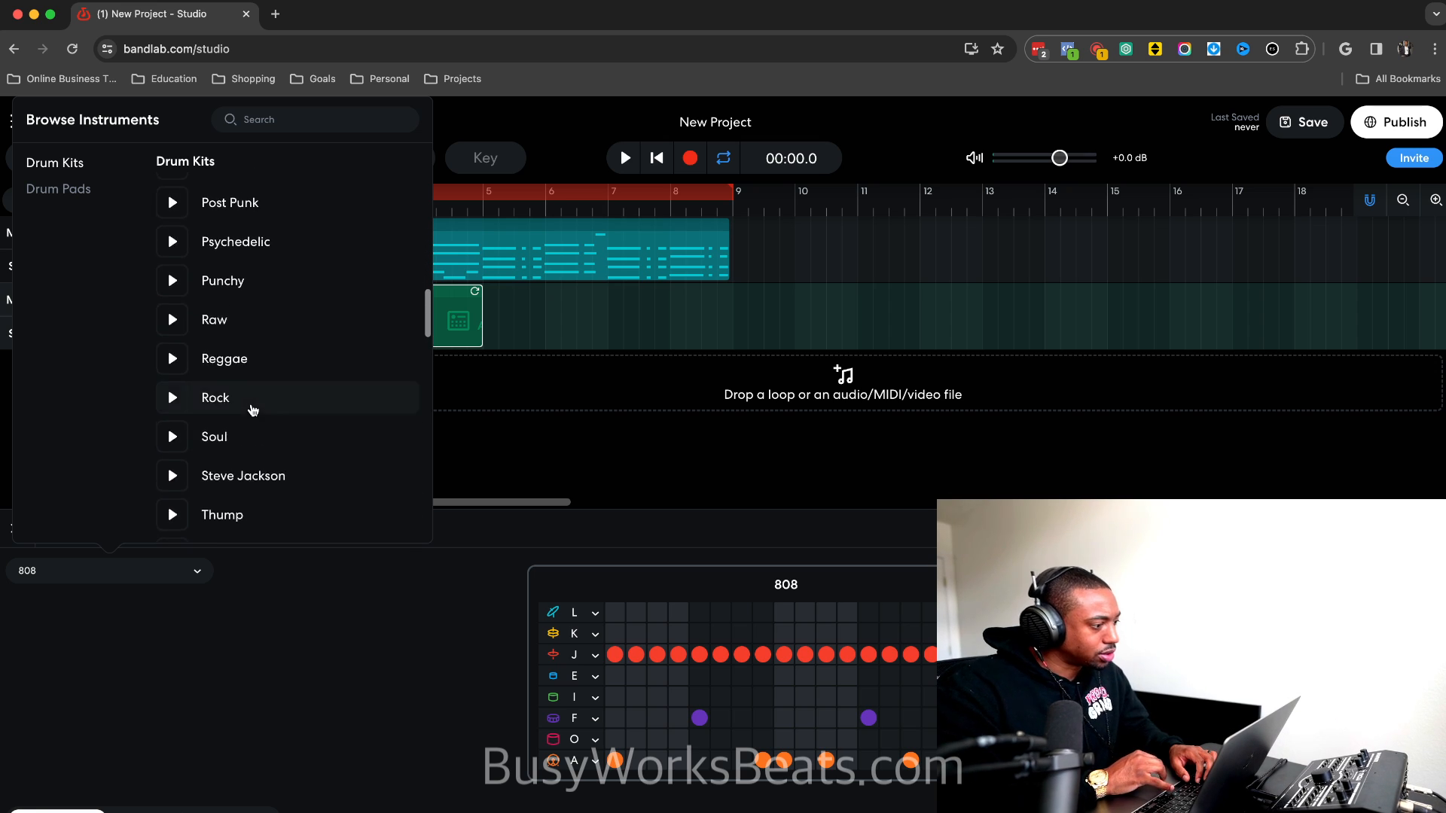
scroll(252, 411, up, 4)
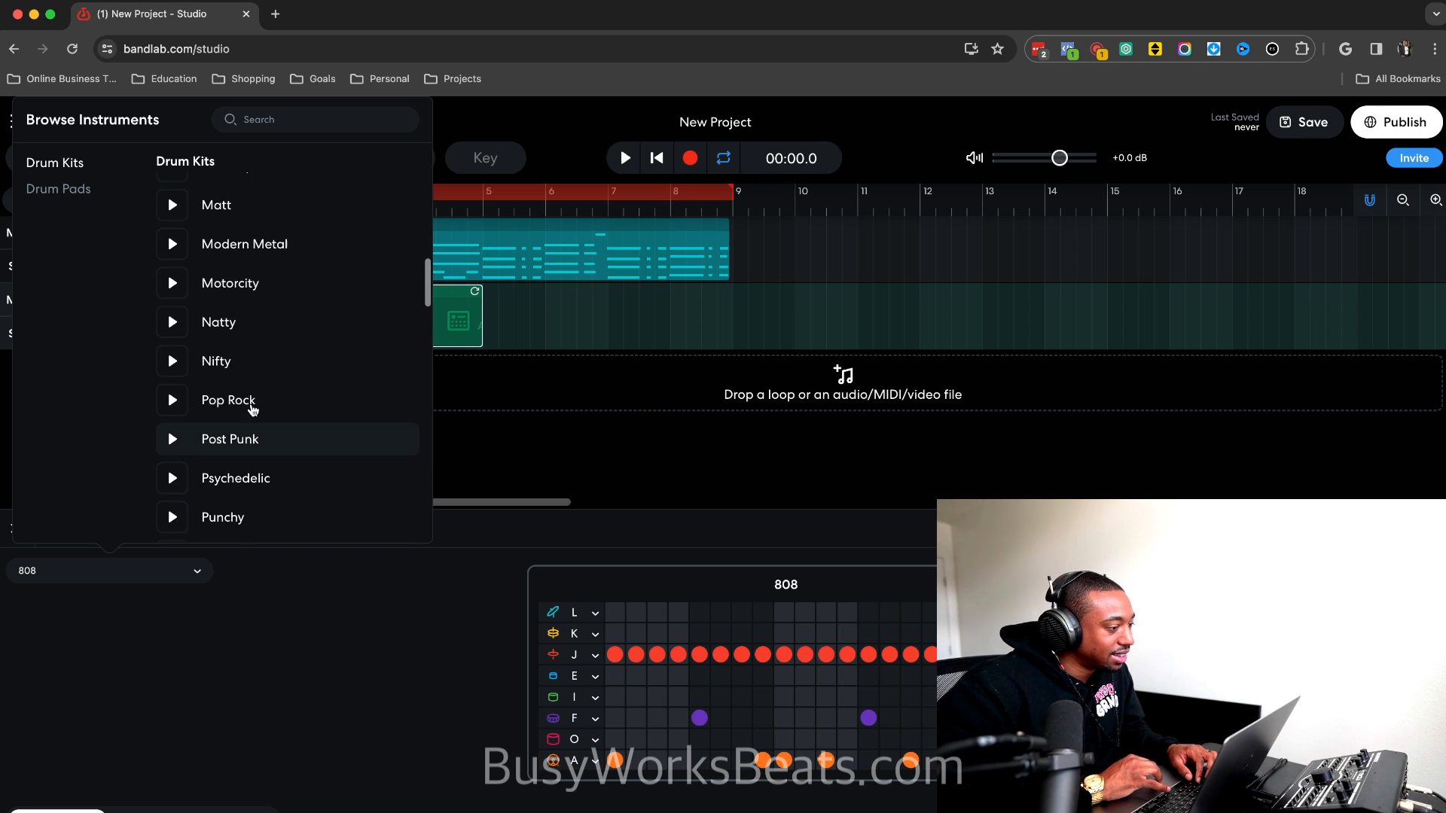
scroll(253, 409, up, 3)
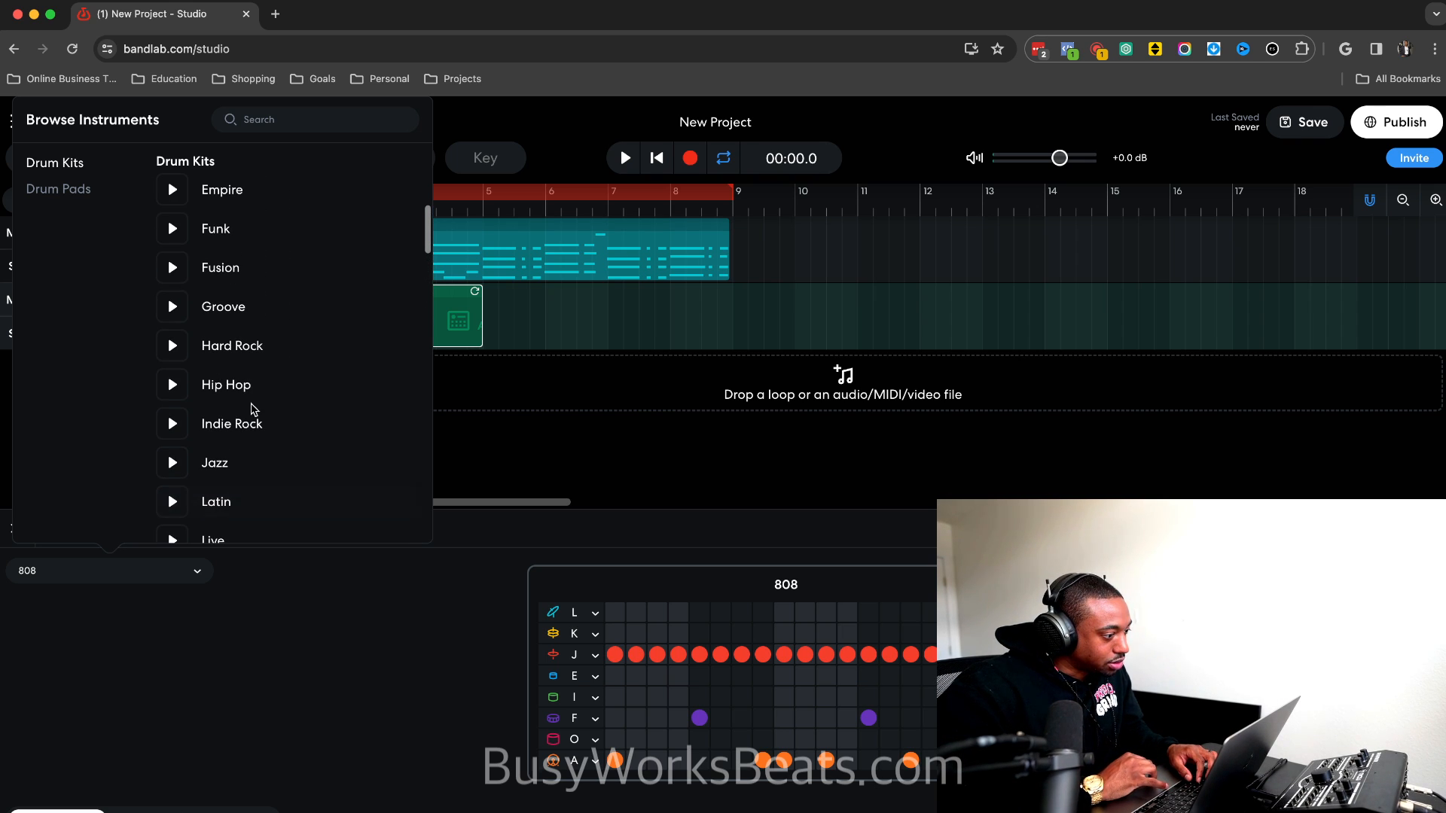
click(254, 381)
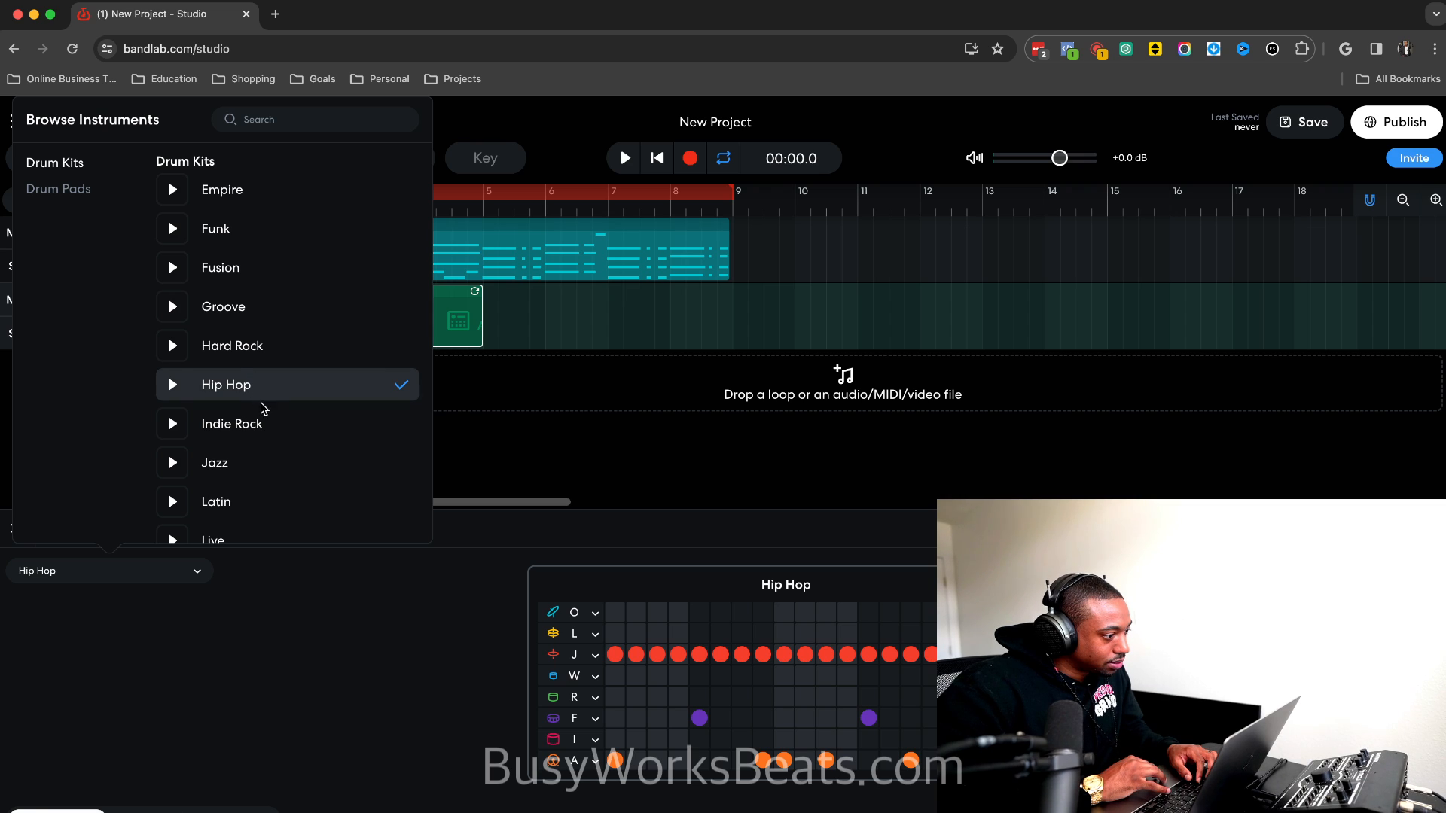
click(363, 610)
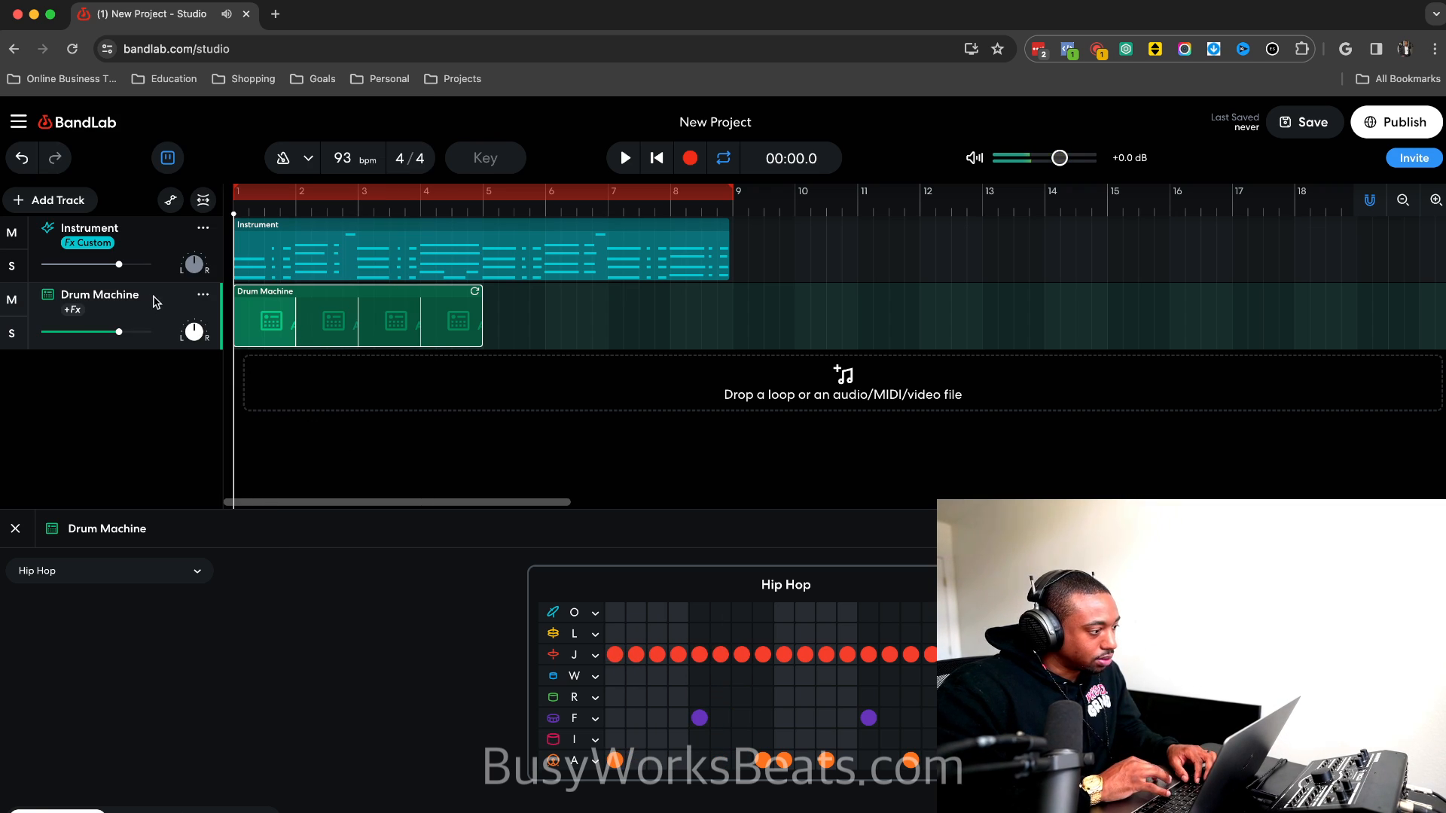
Browse the instruments again and switch the drum machine to the Trap kit from Drum Pads.
click(110, 571)
scroll(226, 316, up, 5)
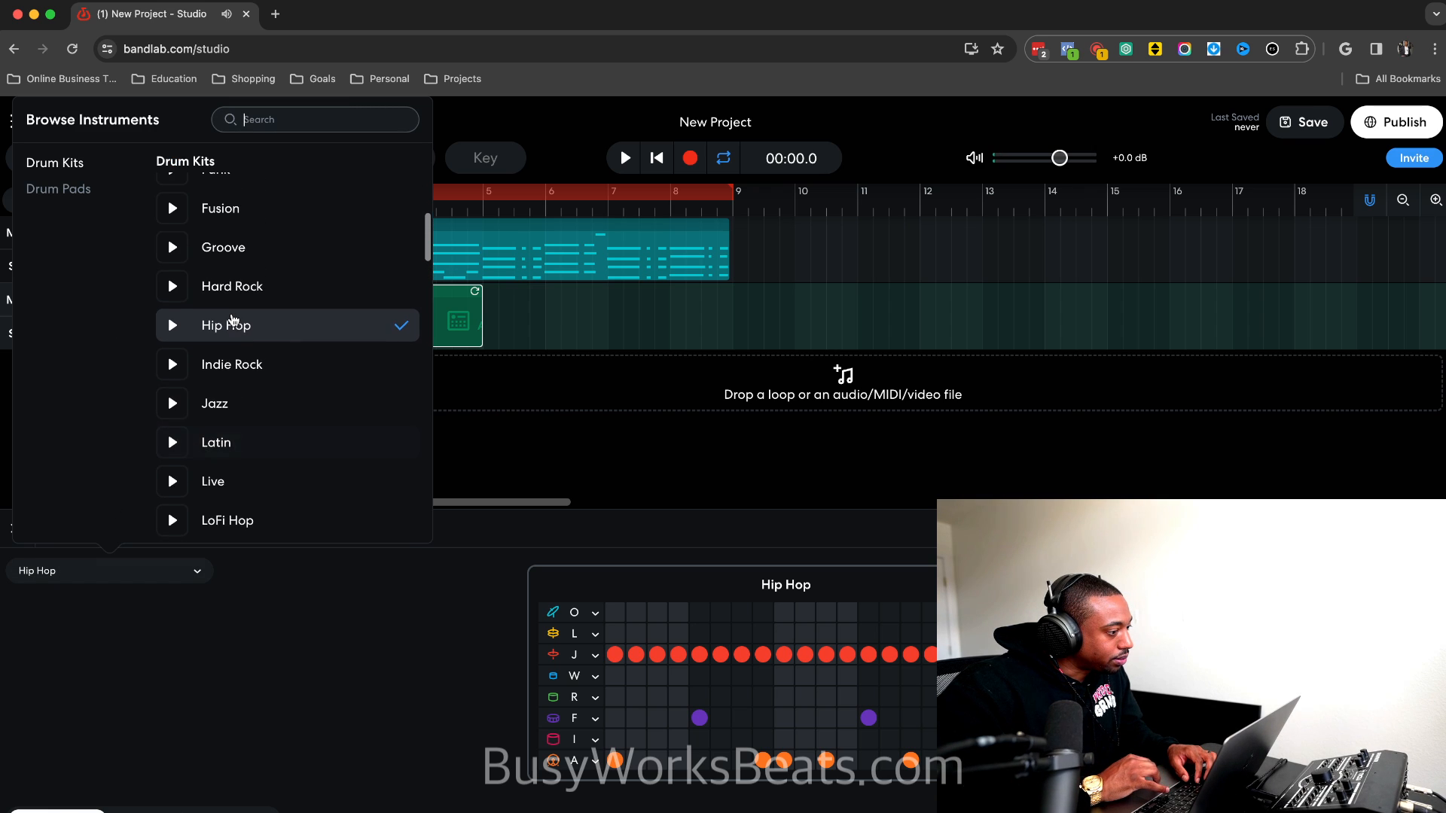
scroll(232, 321, up, 4)
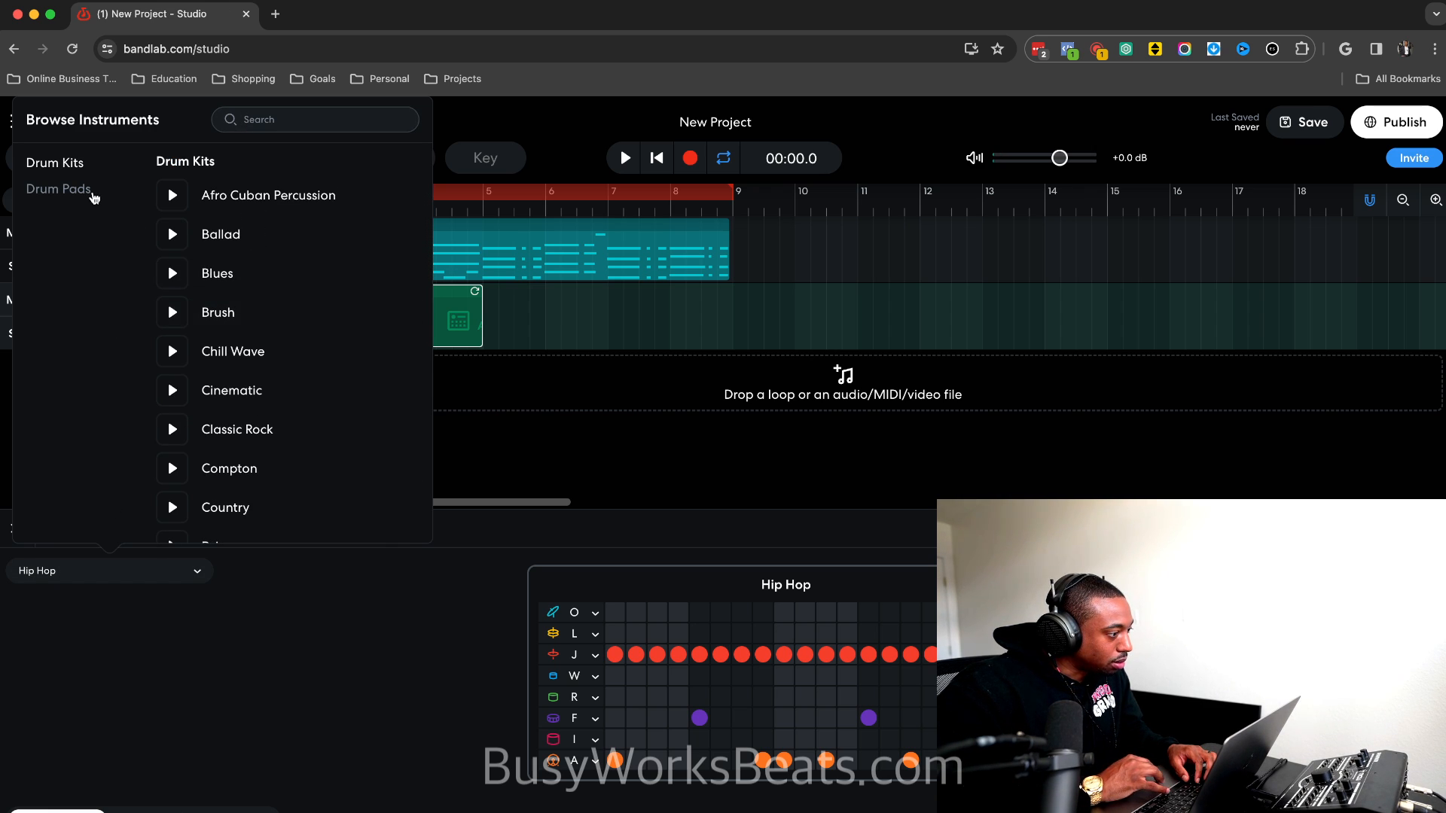
scroll(205, 303, down, 15)
scroll(205, 303, down, 10)
scroll(209, 309, up, 2)
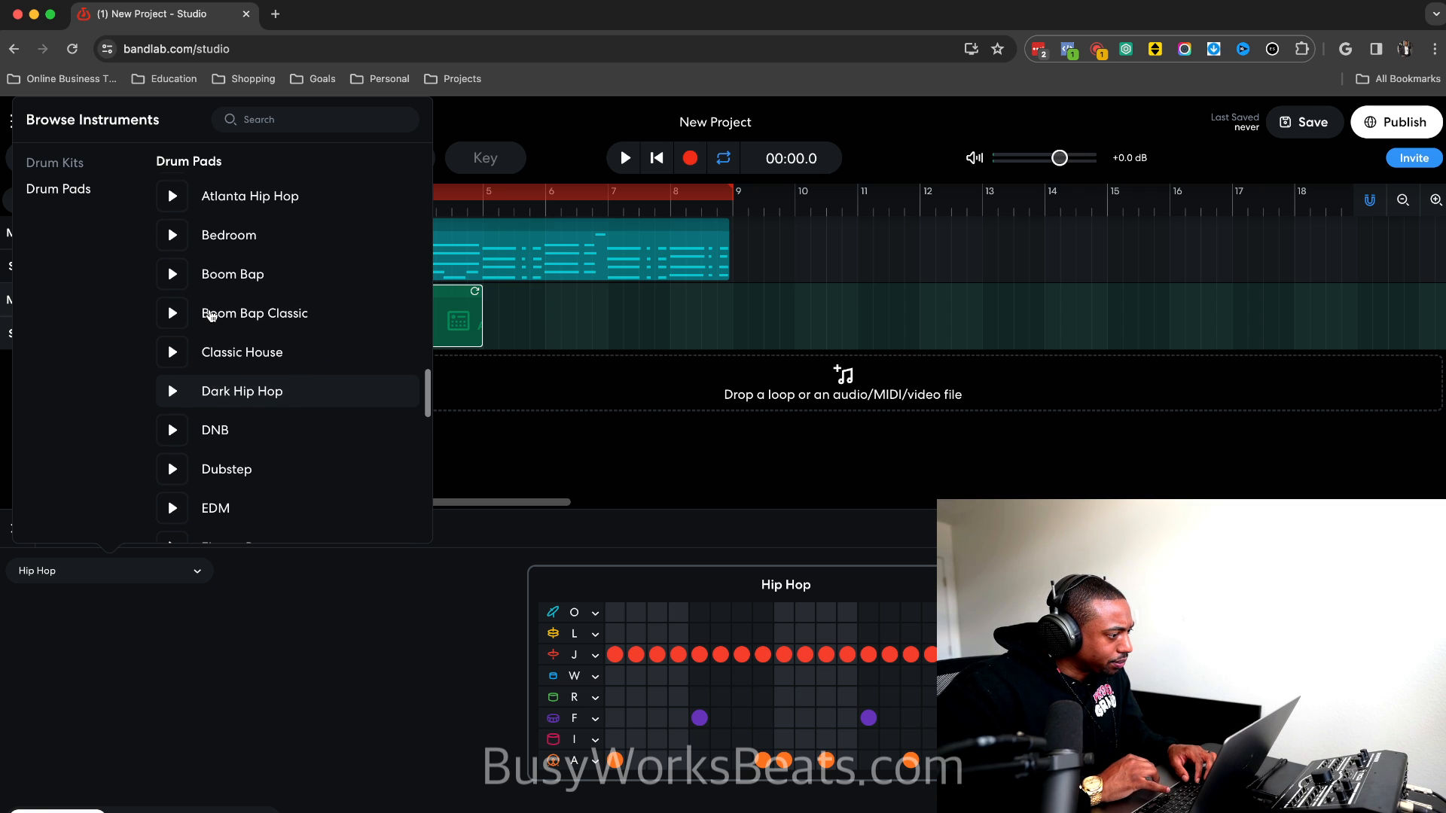
scroll(212, 315, down, 2)
scroll(211, 314, down, 7)
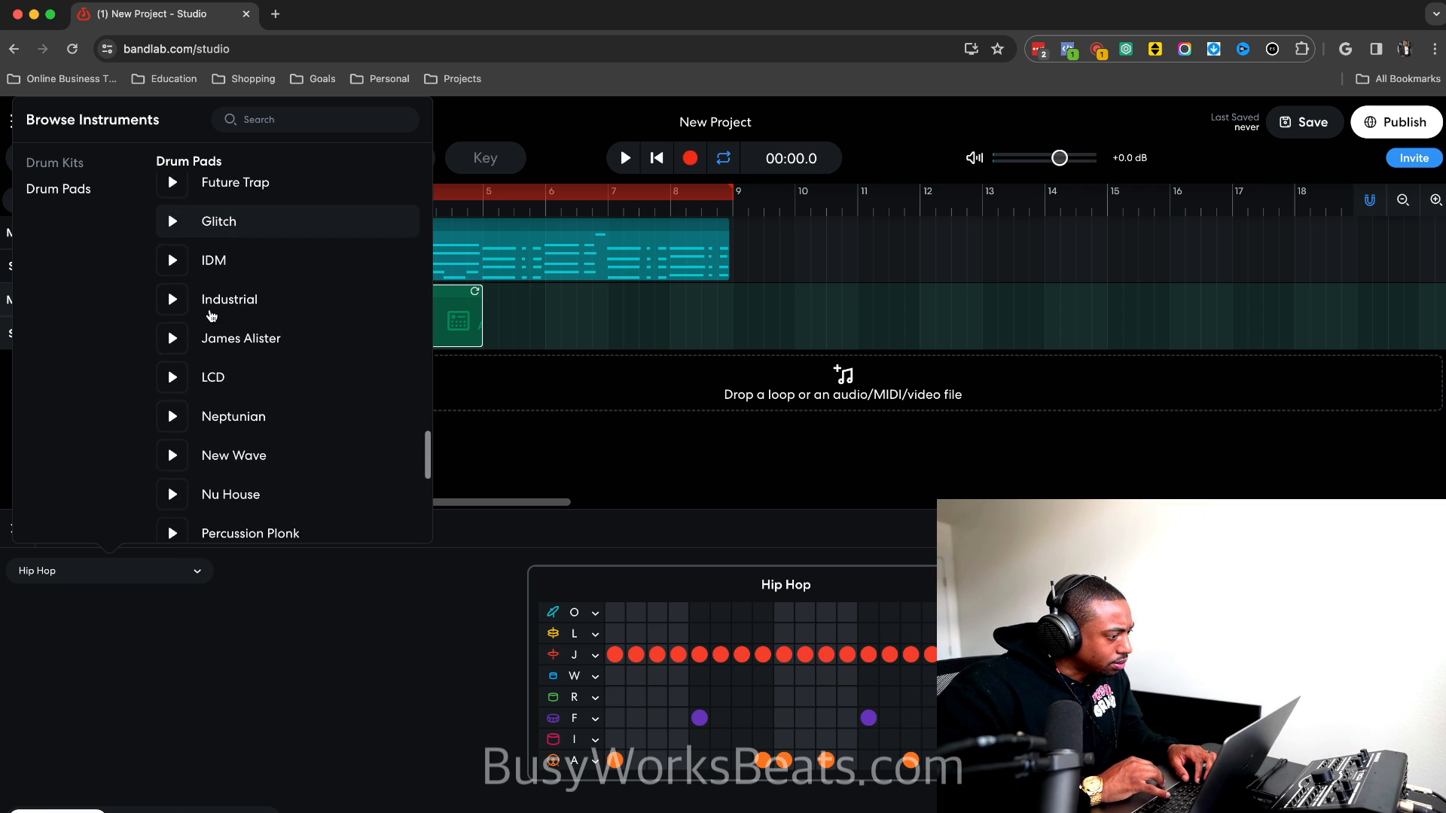
scroll(211, 317, down, 8)
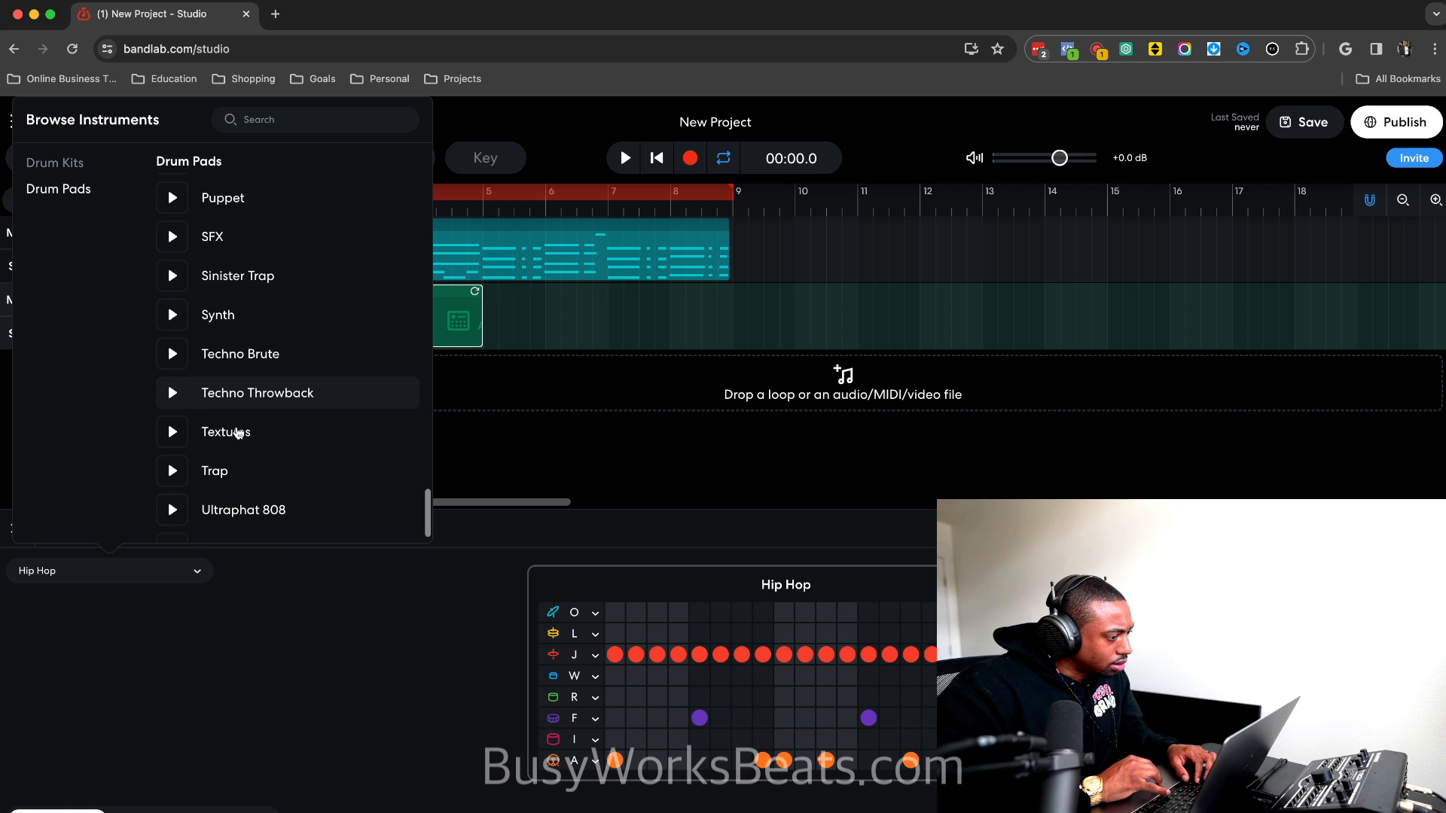
click(237, 475)
click(308, 642)
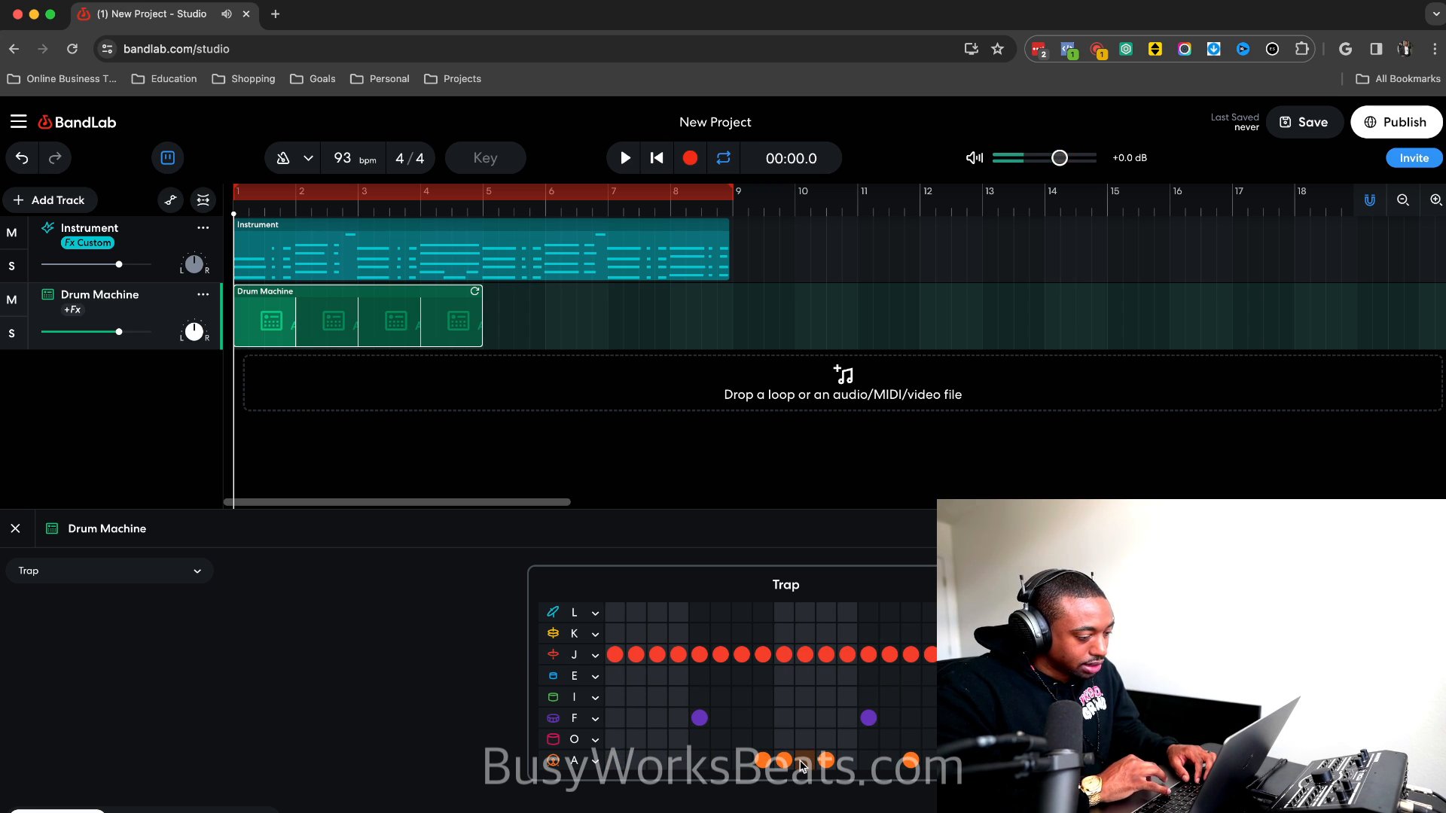
Clear the existing hits from the A row and place one on step 1, trying out and removing another on step 7.
click(826, 762)
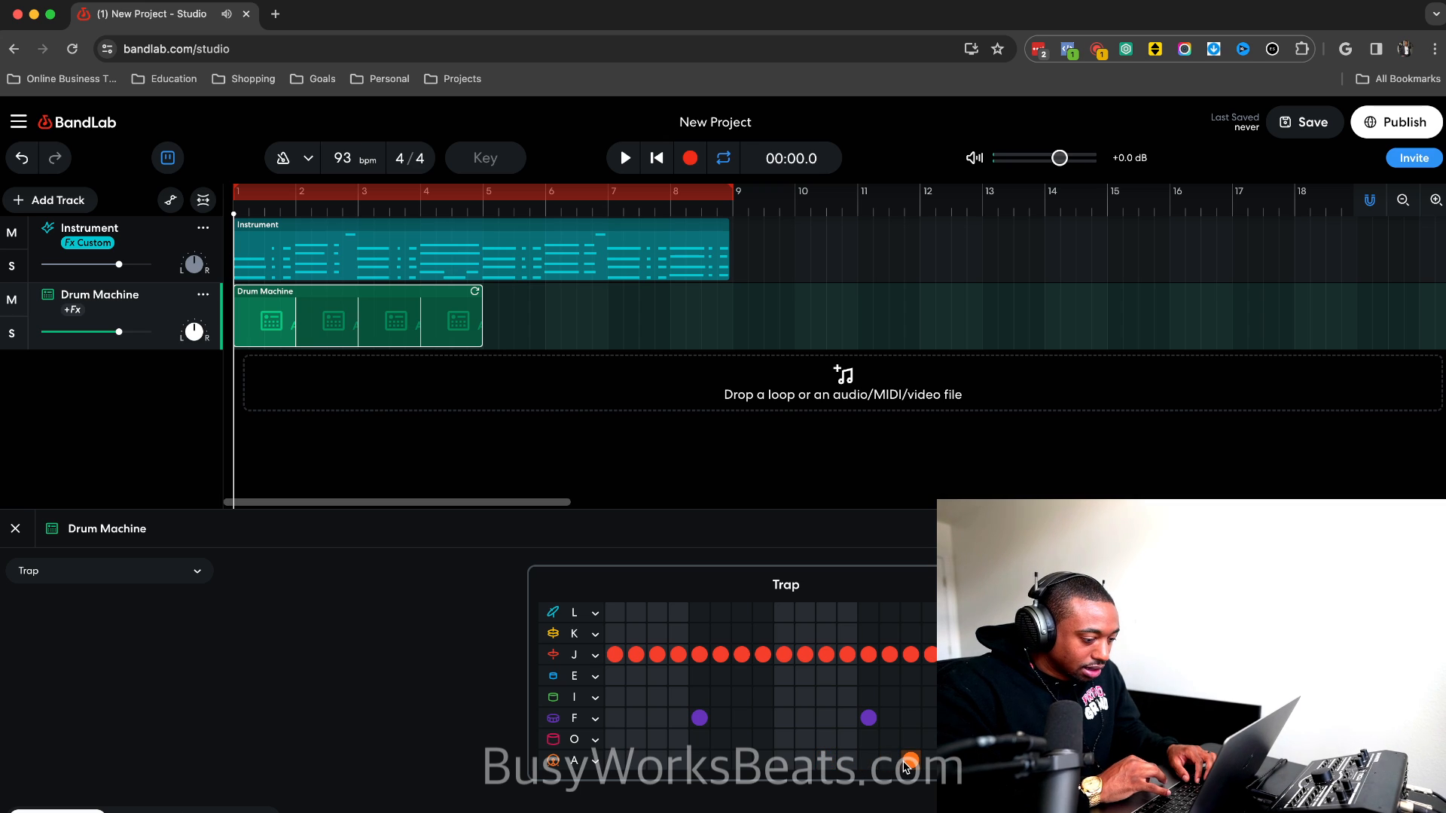
click(911, 762)
key(space)
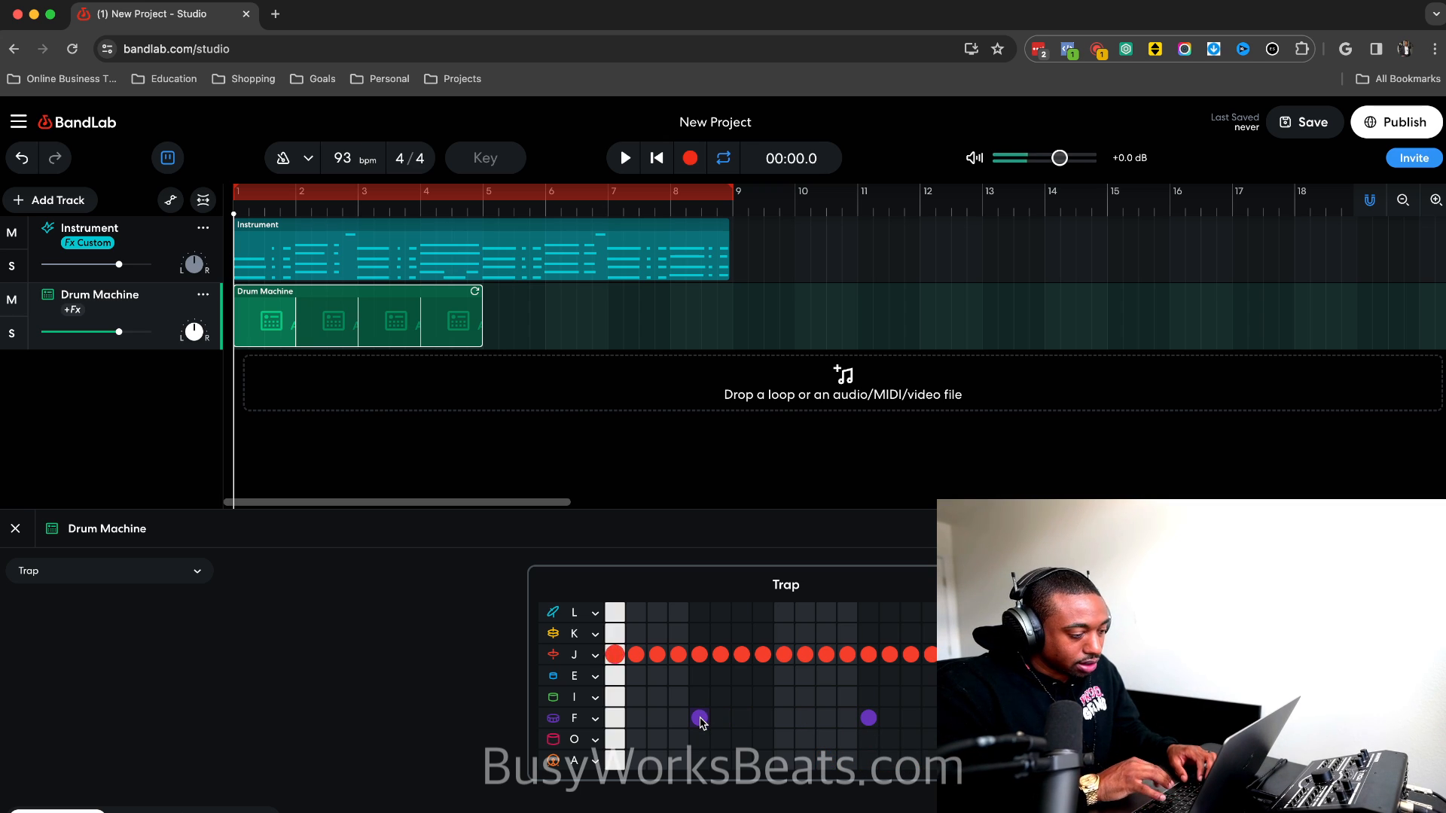
click(615, 761)
click(742, 760)
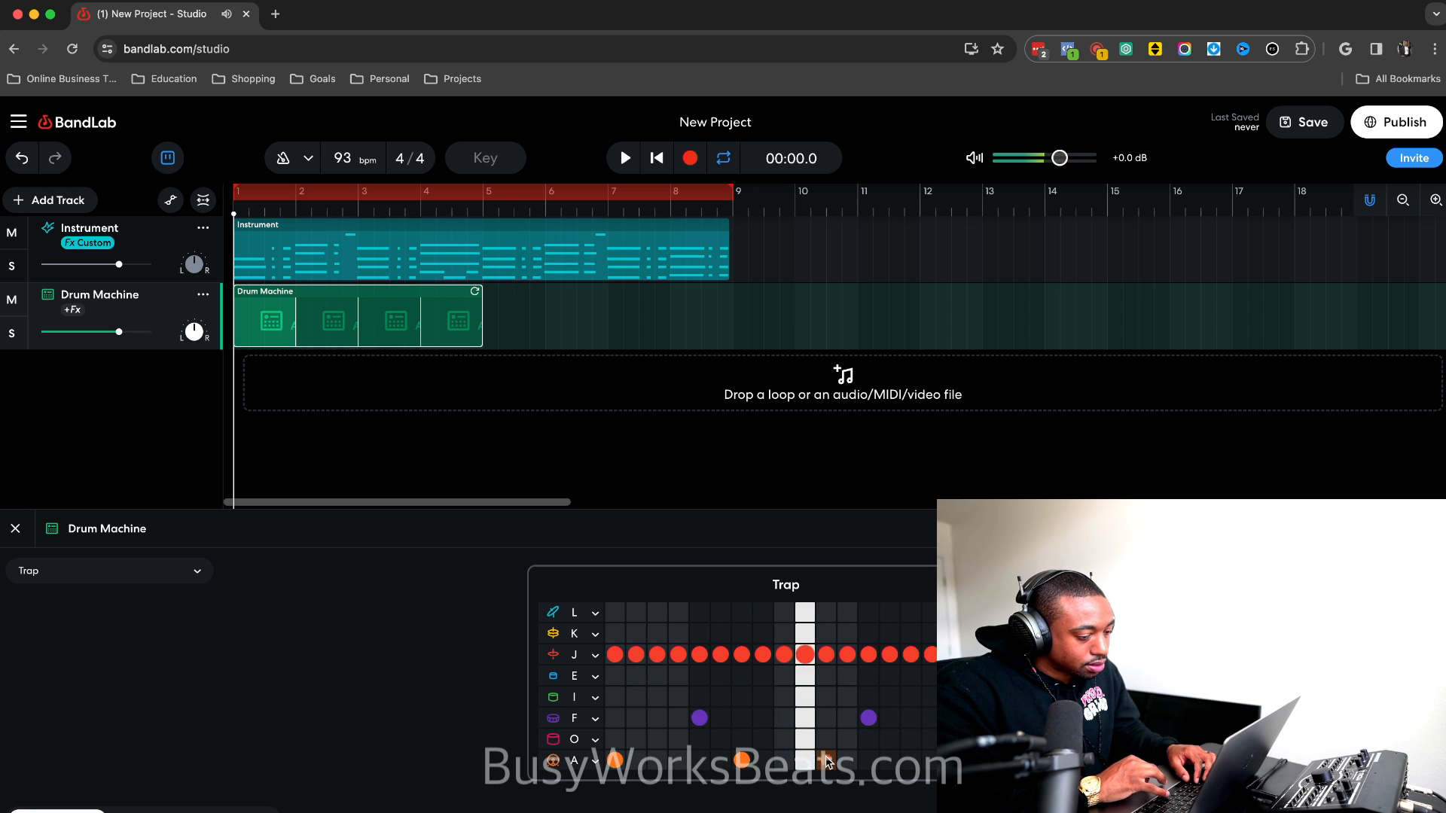
click(745, 762)
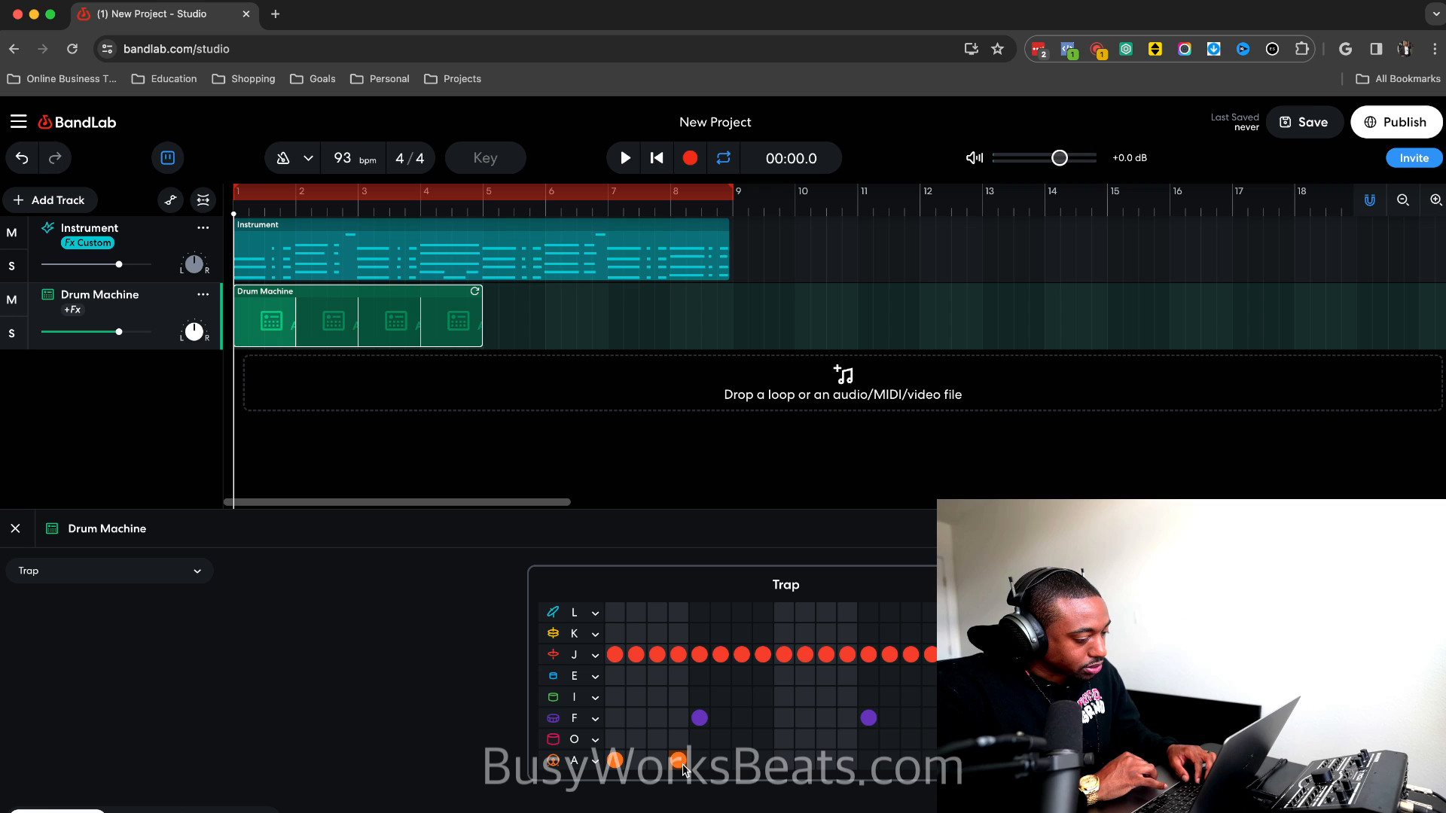
Switch the drum machine to the Hip Hop kit from the Drum Kits category.
click(143, 570)
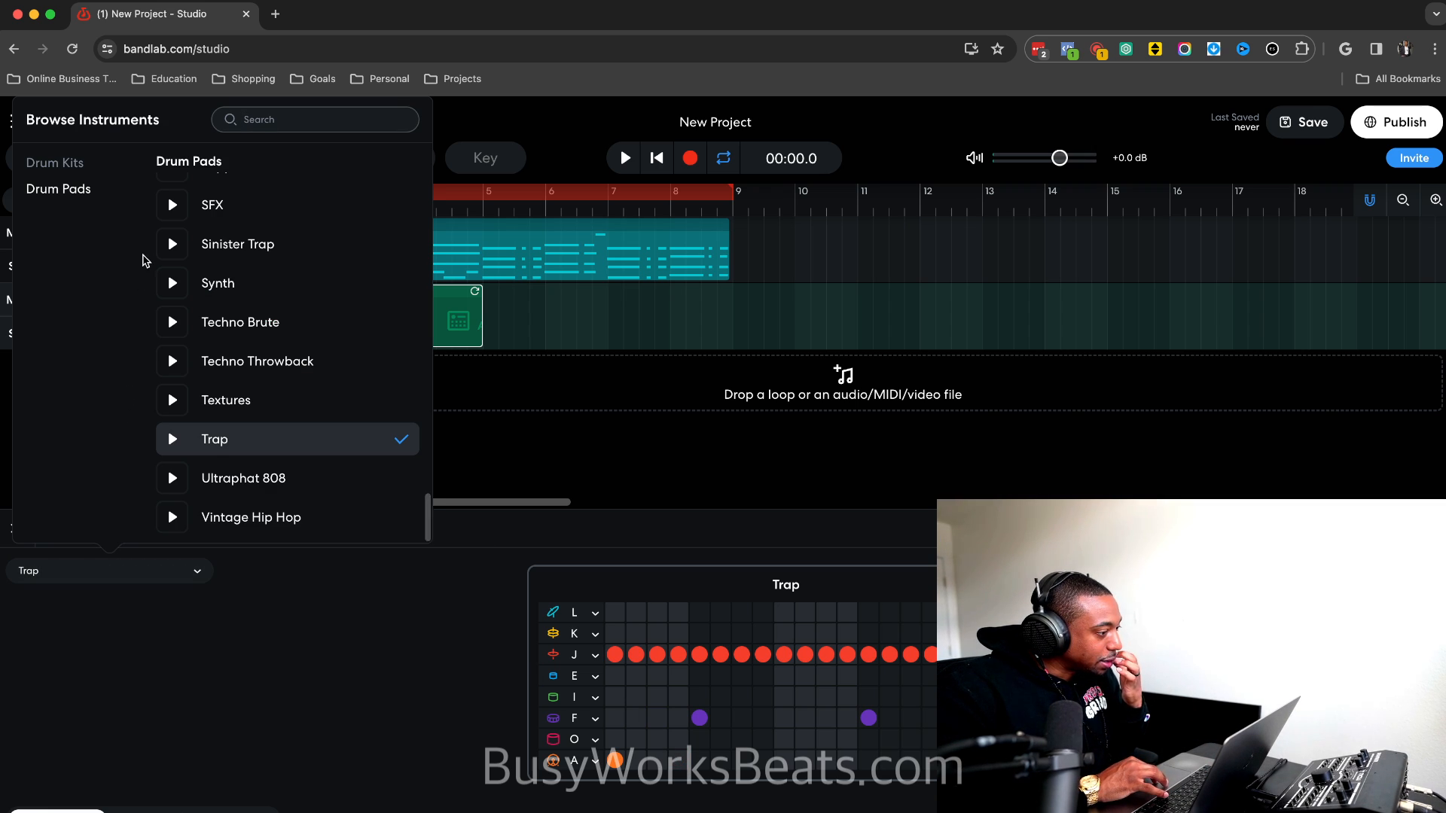
click(91, 170)
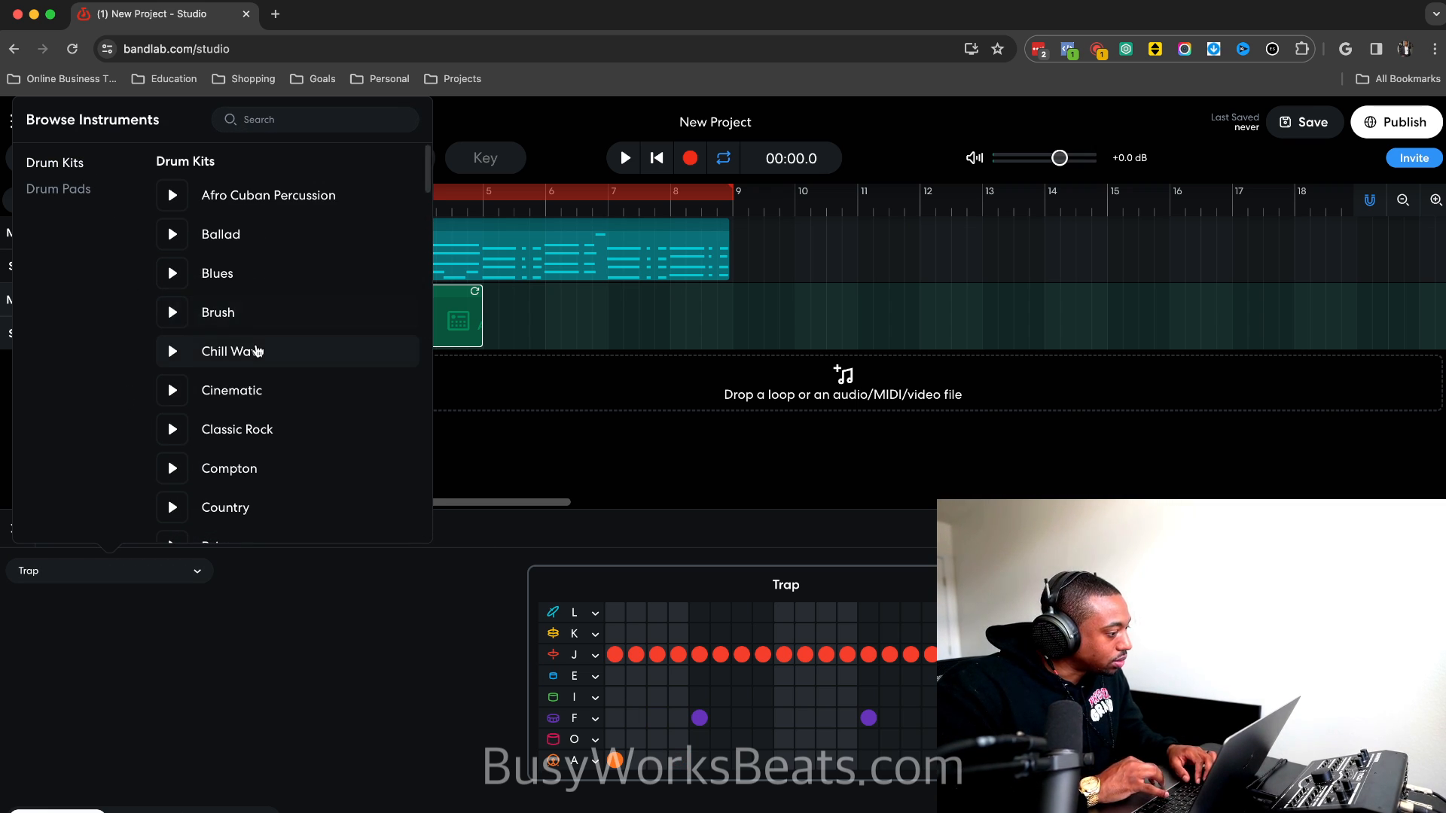
scroll(258, 349, down, 3)
scroll(253, 393, down, 2)
click(256, 491)
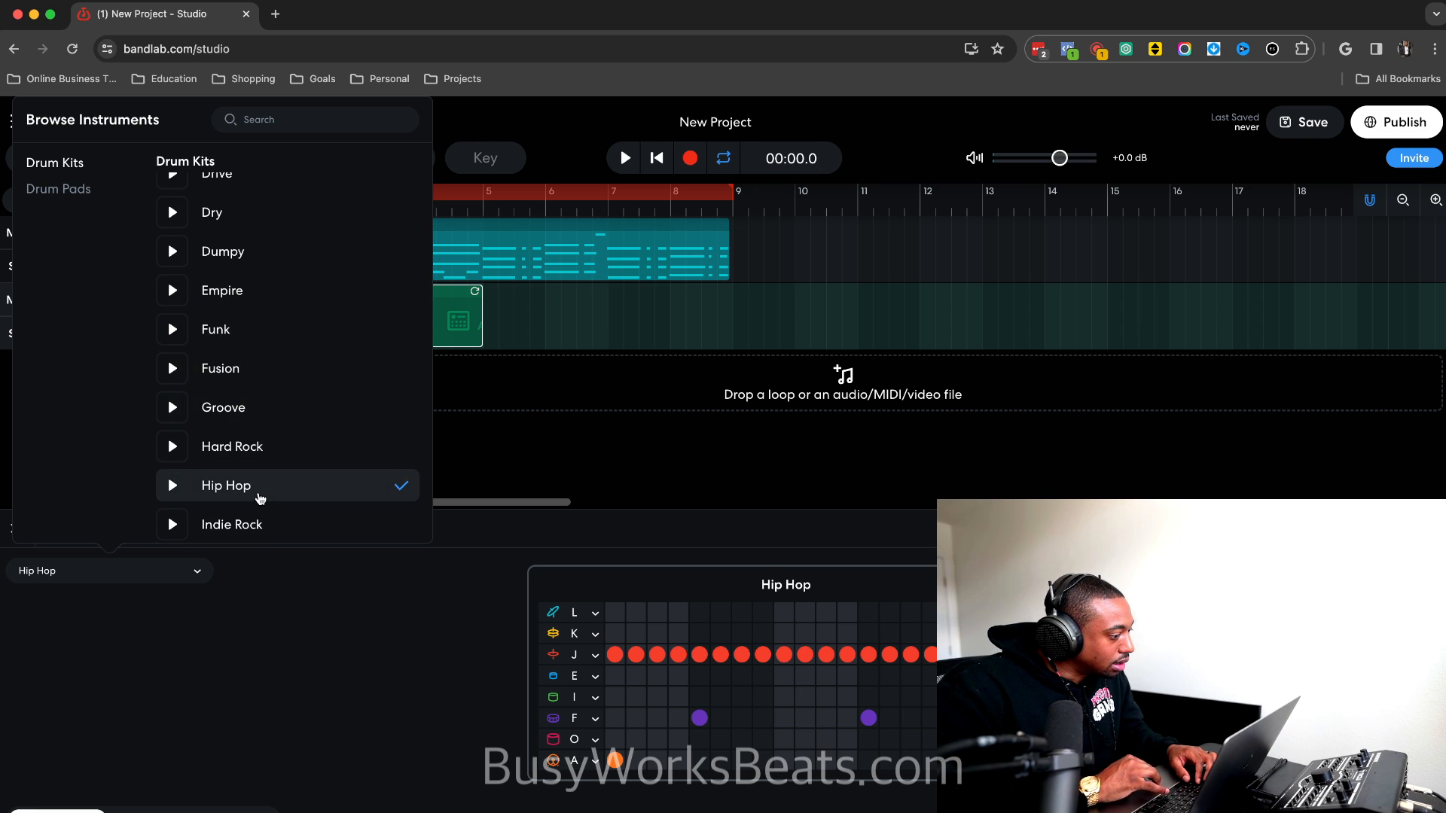
click(403, 652)
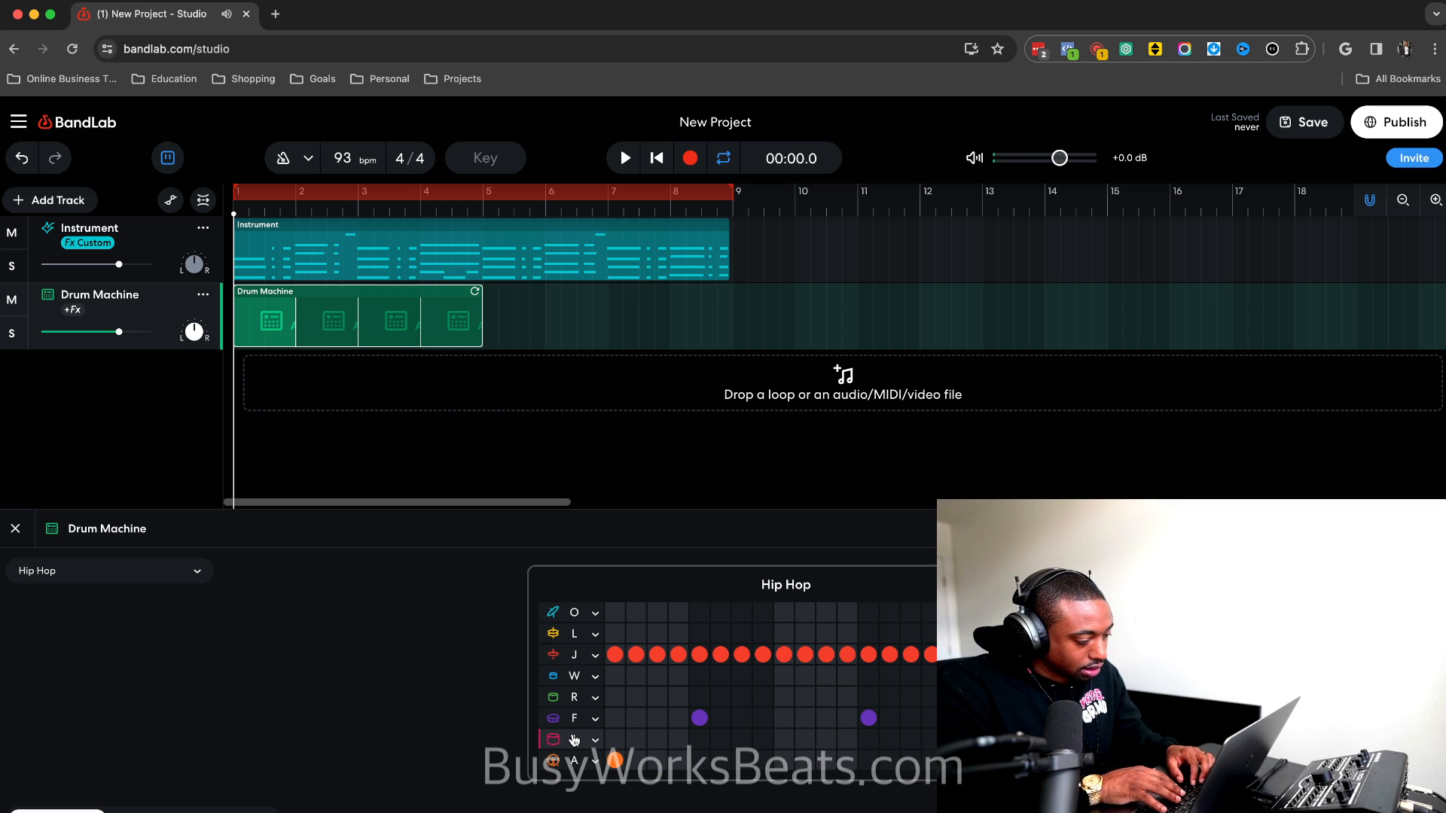
Try and remove a hit on step 4 of the I row, and add R row hits on steps 12, 14 and 15.
click(678, 739)
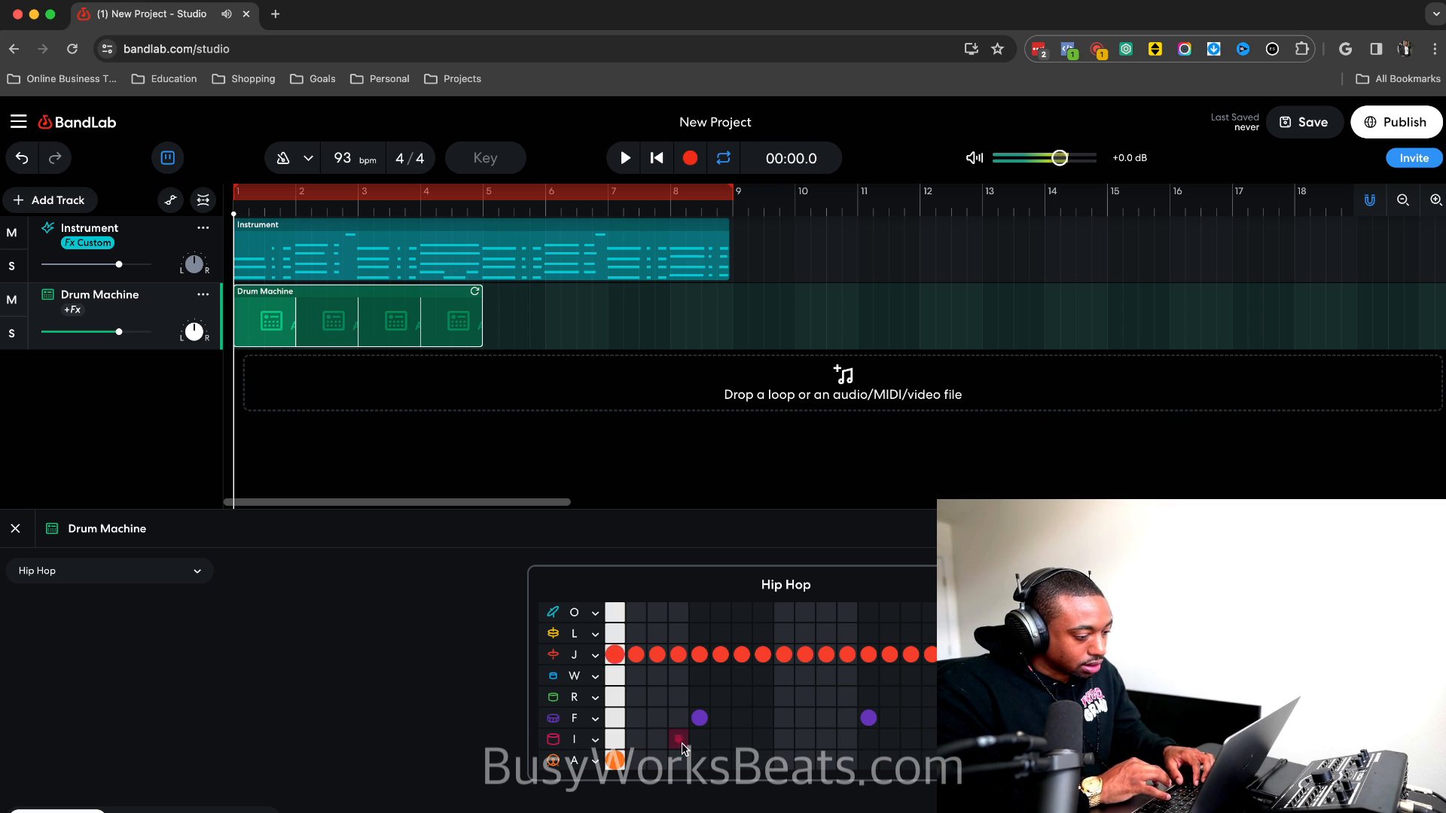
click(678, 739)
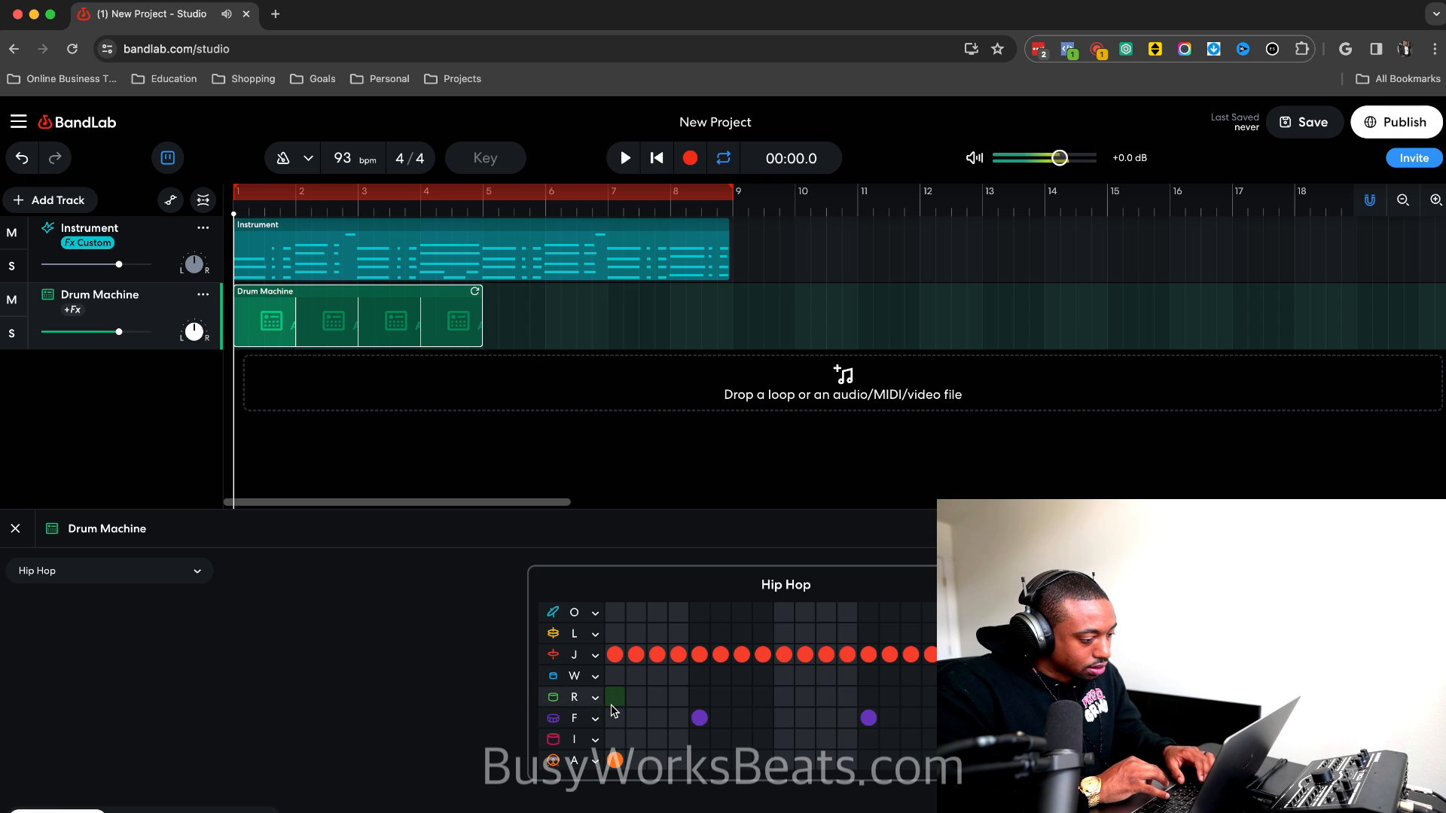
click(848, 700)
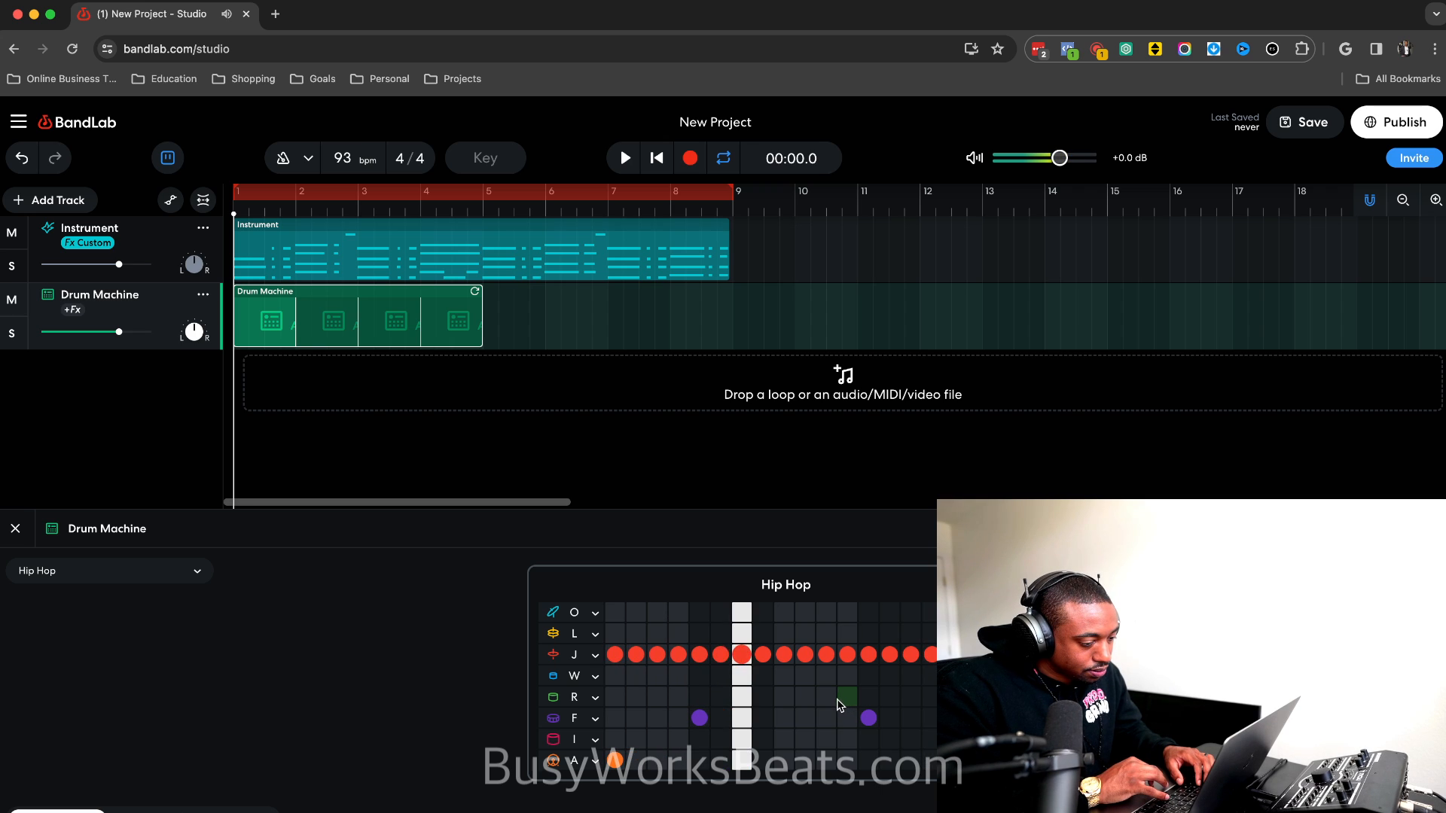
click(891, 699)
click(910, 697)
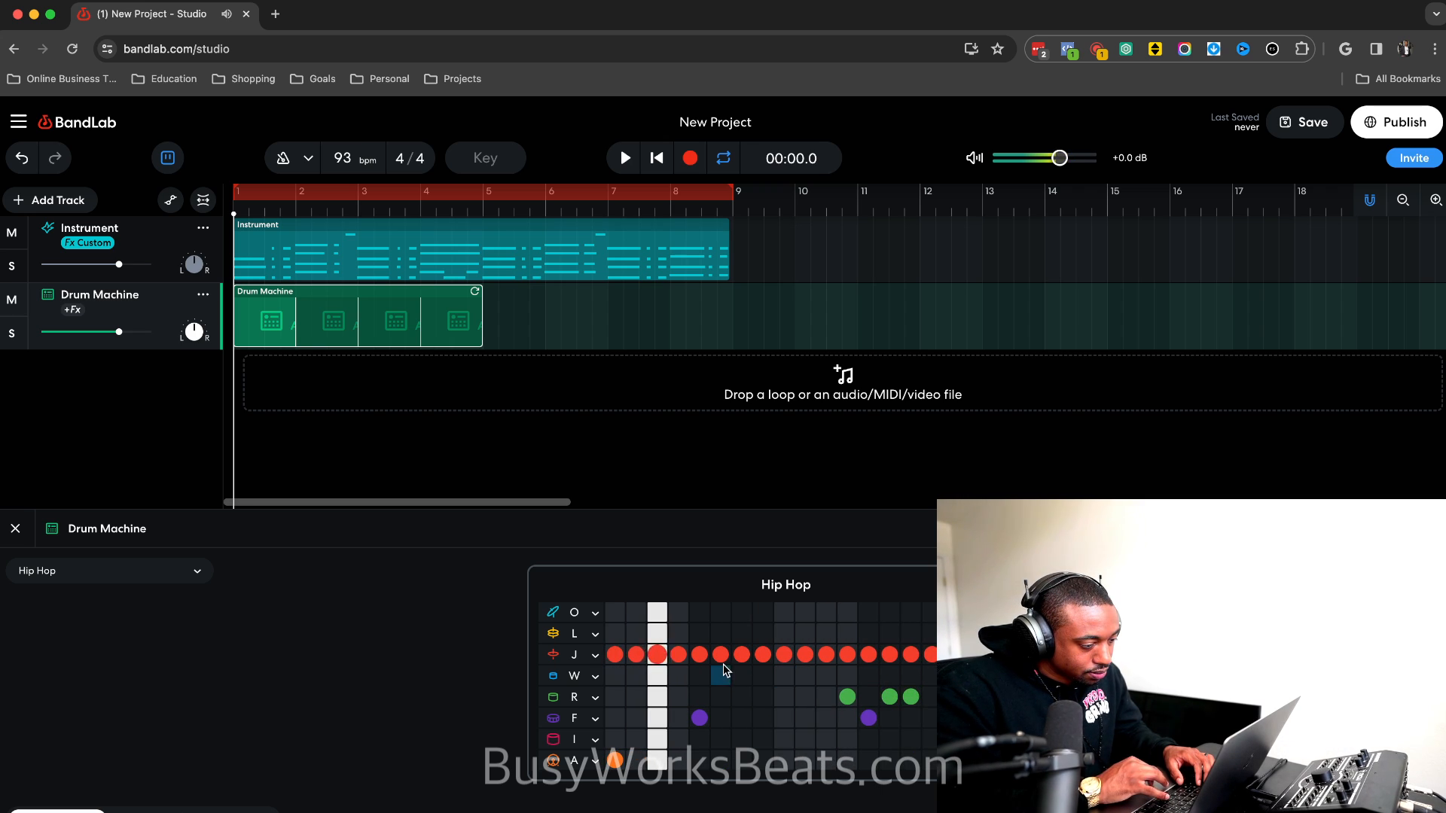
Try thinning the J row by removing the hits on steps 2, 4, 6 and 8, and refill those steps.
click(636, 655)
click(684, 658)
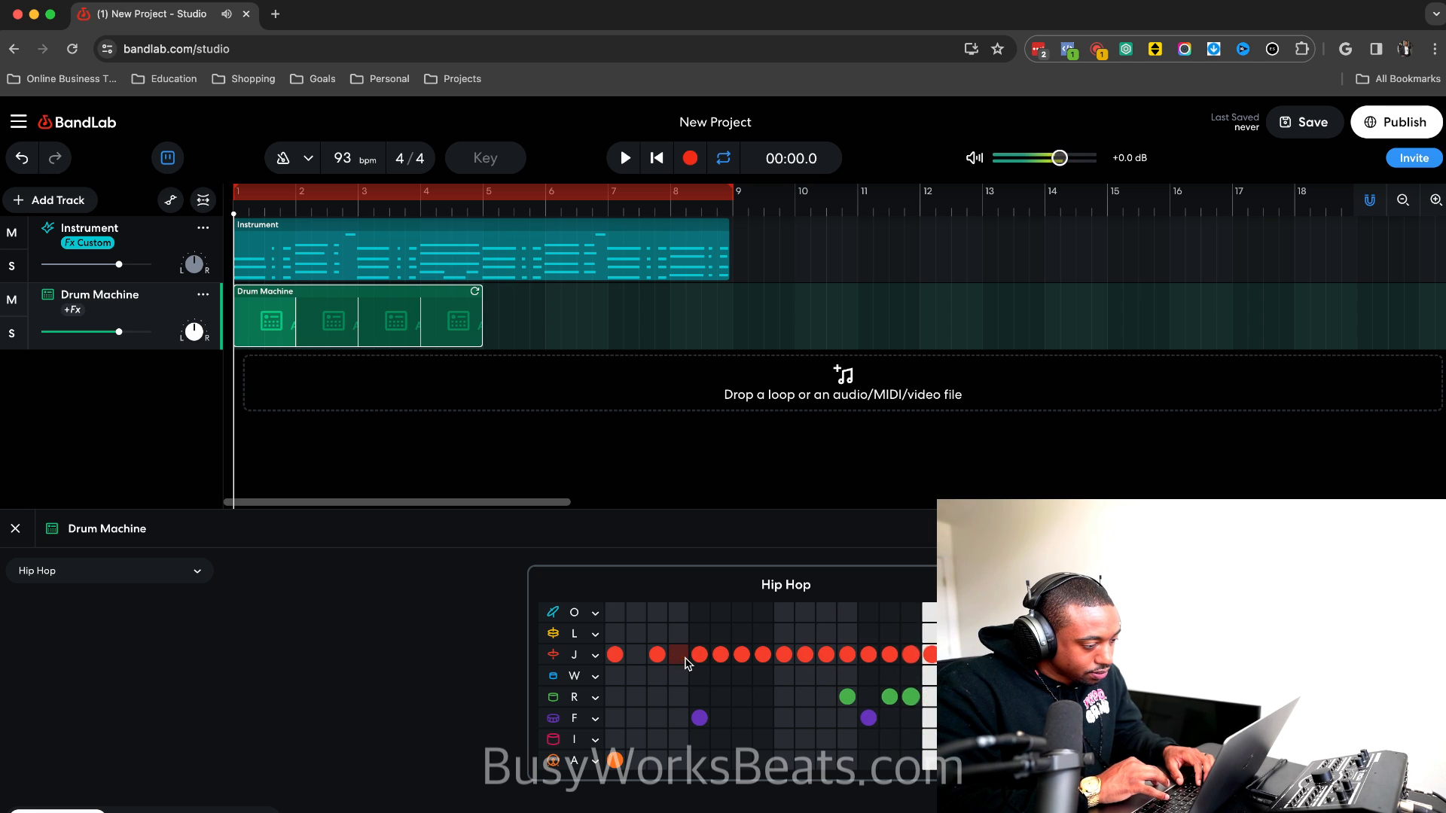
click(721, 657)
click(761, 660)
drag(637, 656, 784, 657)
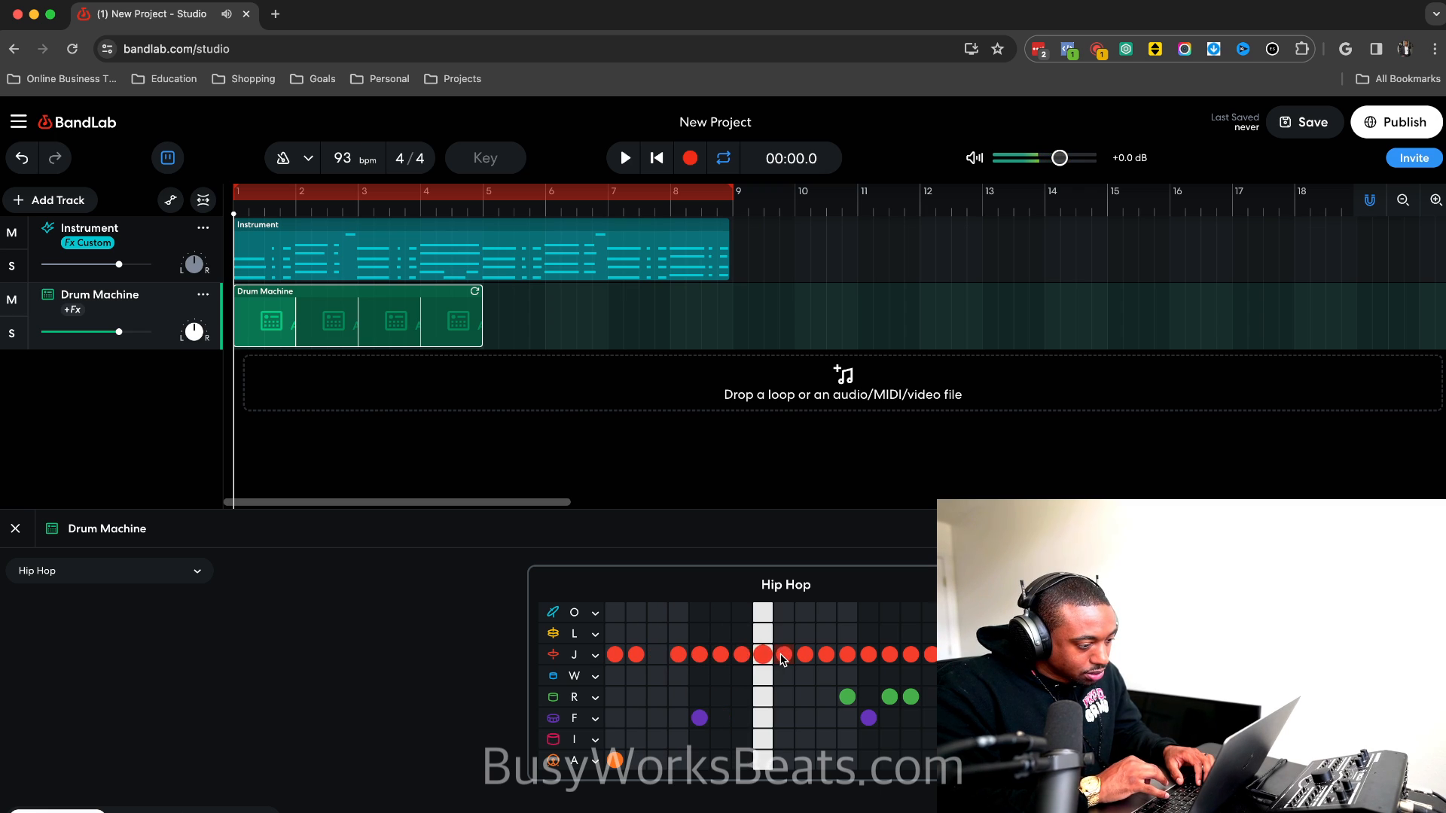
Check the sound choices for the J row and look at the drum machine's other editor view.
click(594, 655)
click(503, 654)
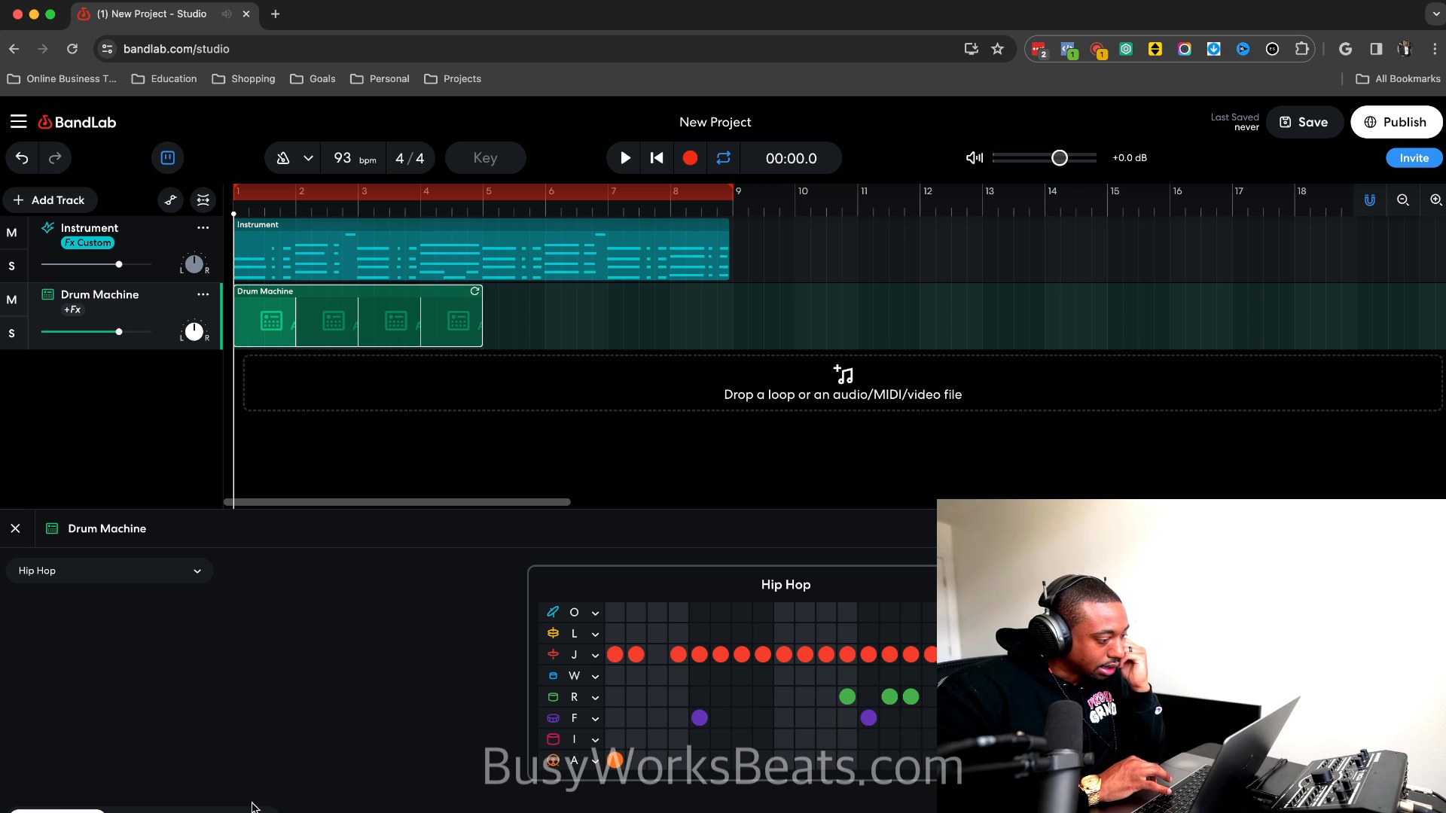
click(144, 812)
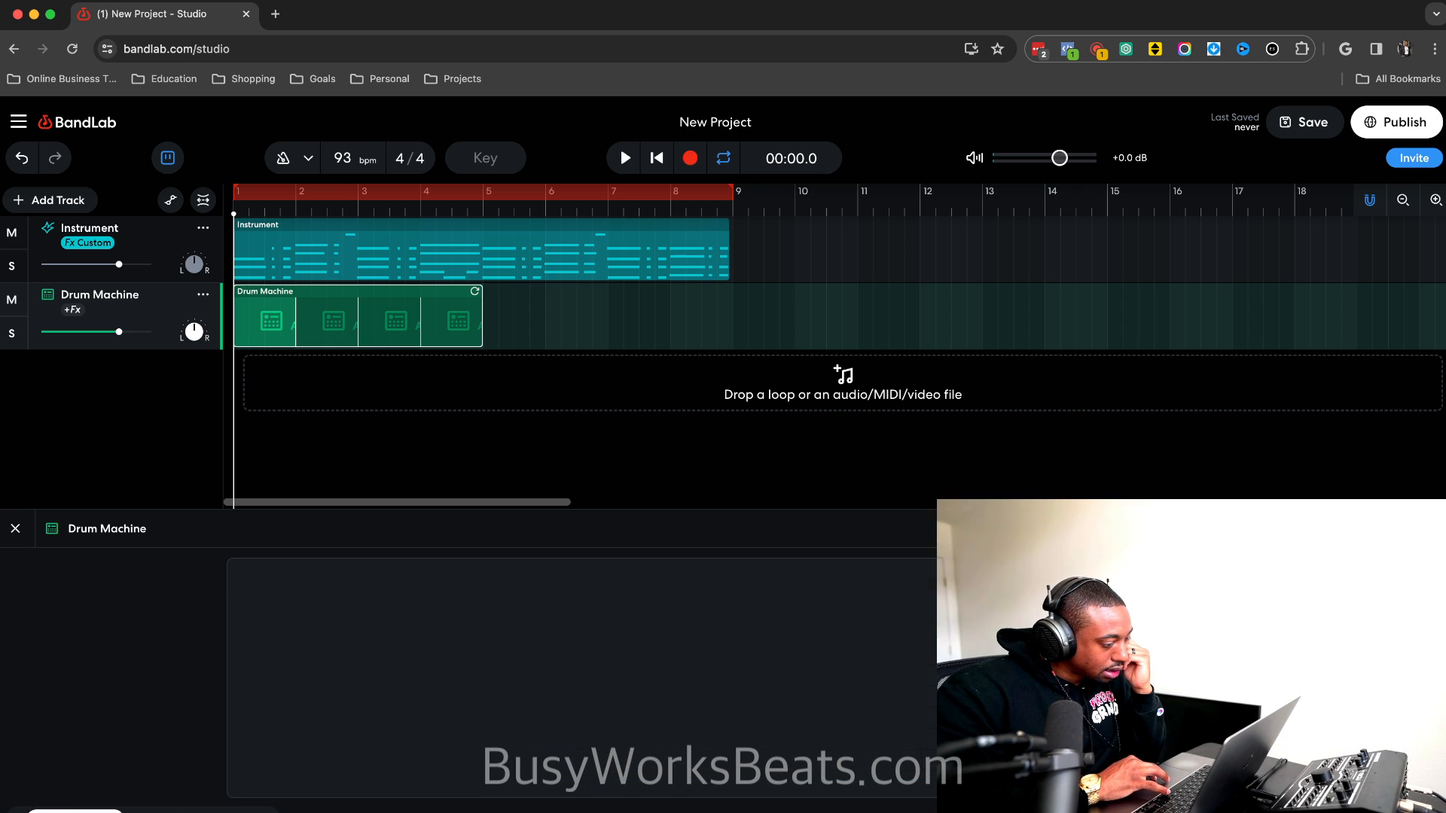
click(57, 812)
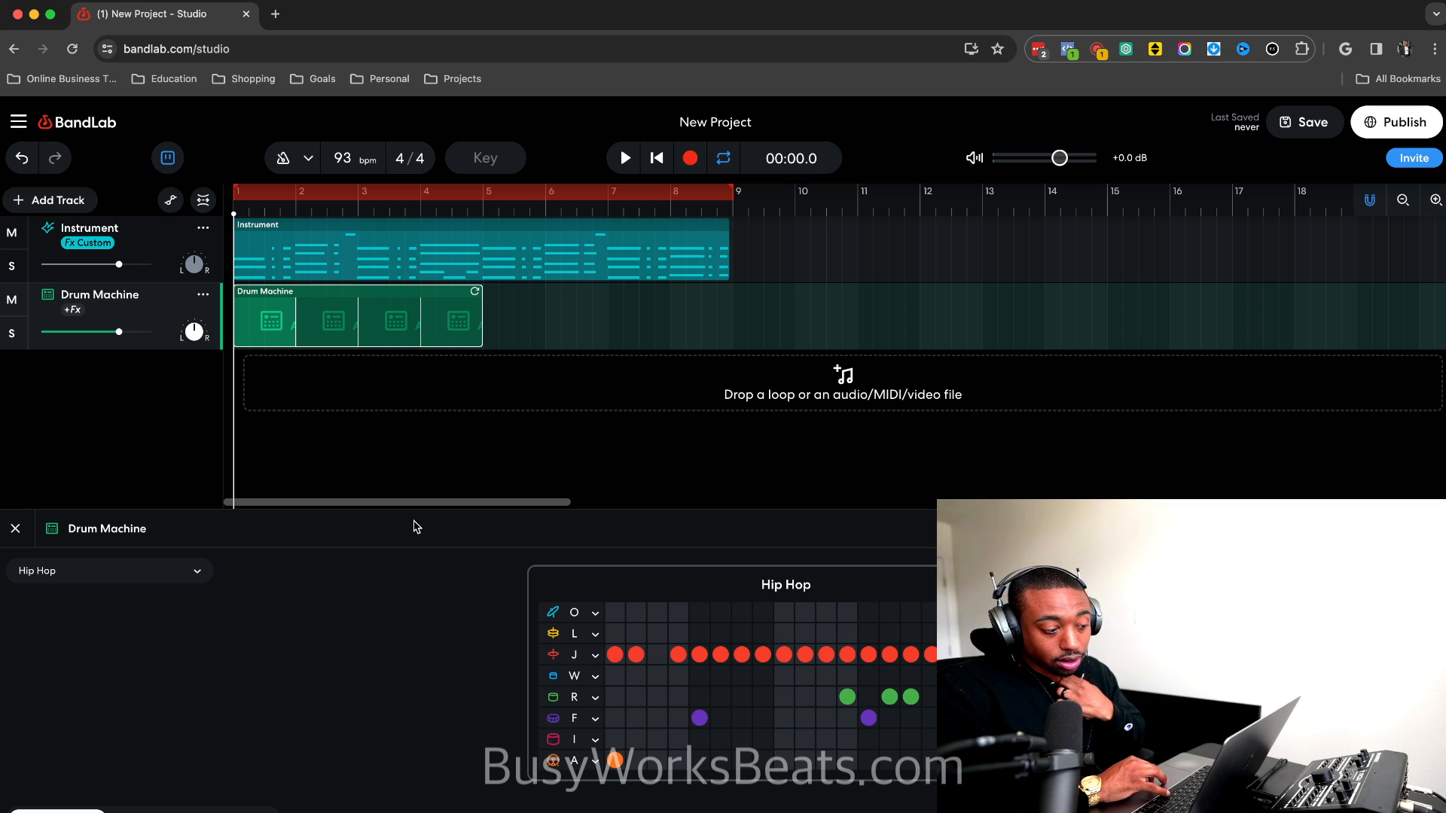
click(595, 655)
click(600, 655)
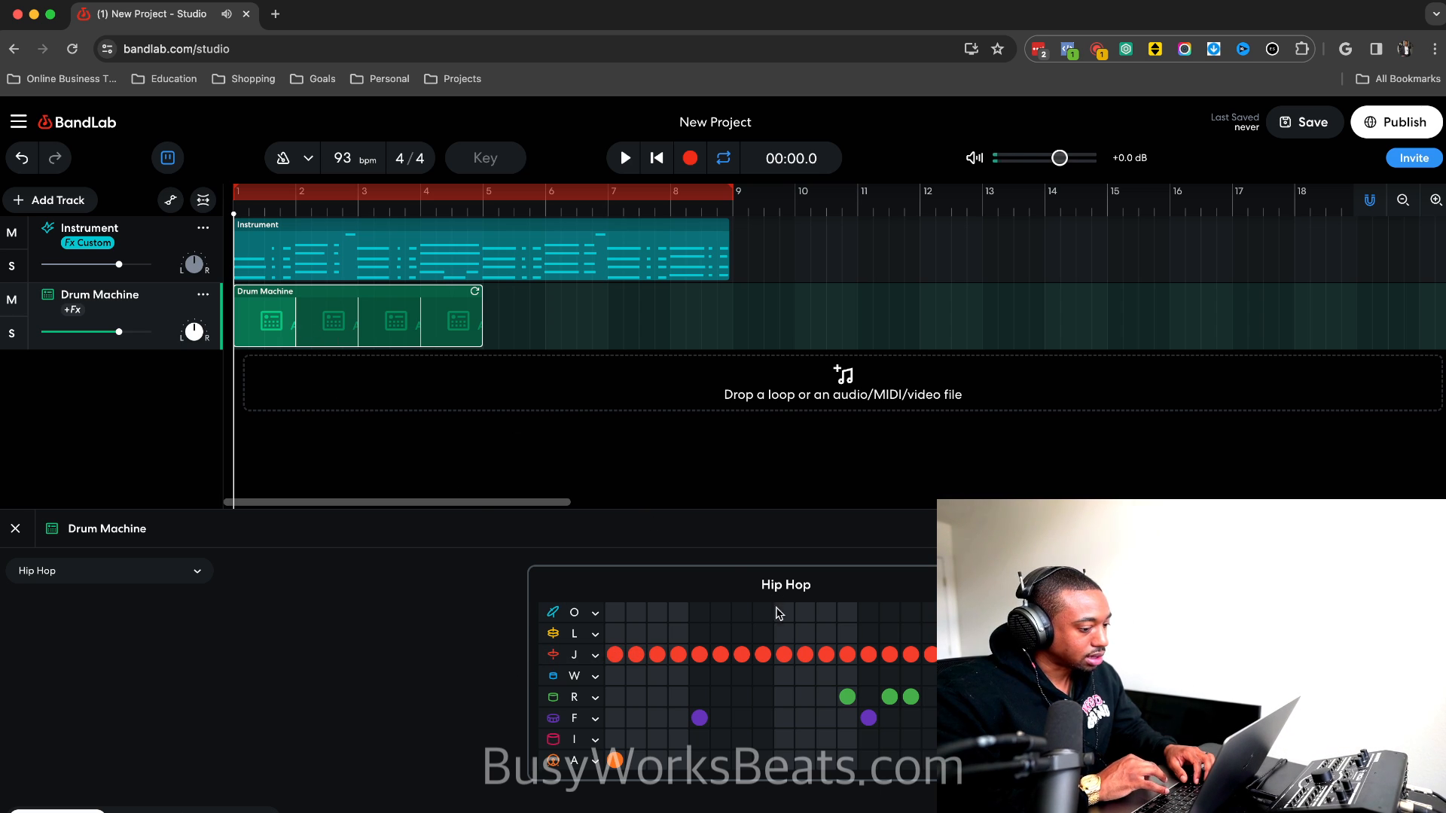
Break the looped four-bar drum machine region into four separate one-bar regions and return the playhead to the start.
key(super+v)
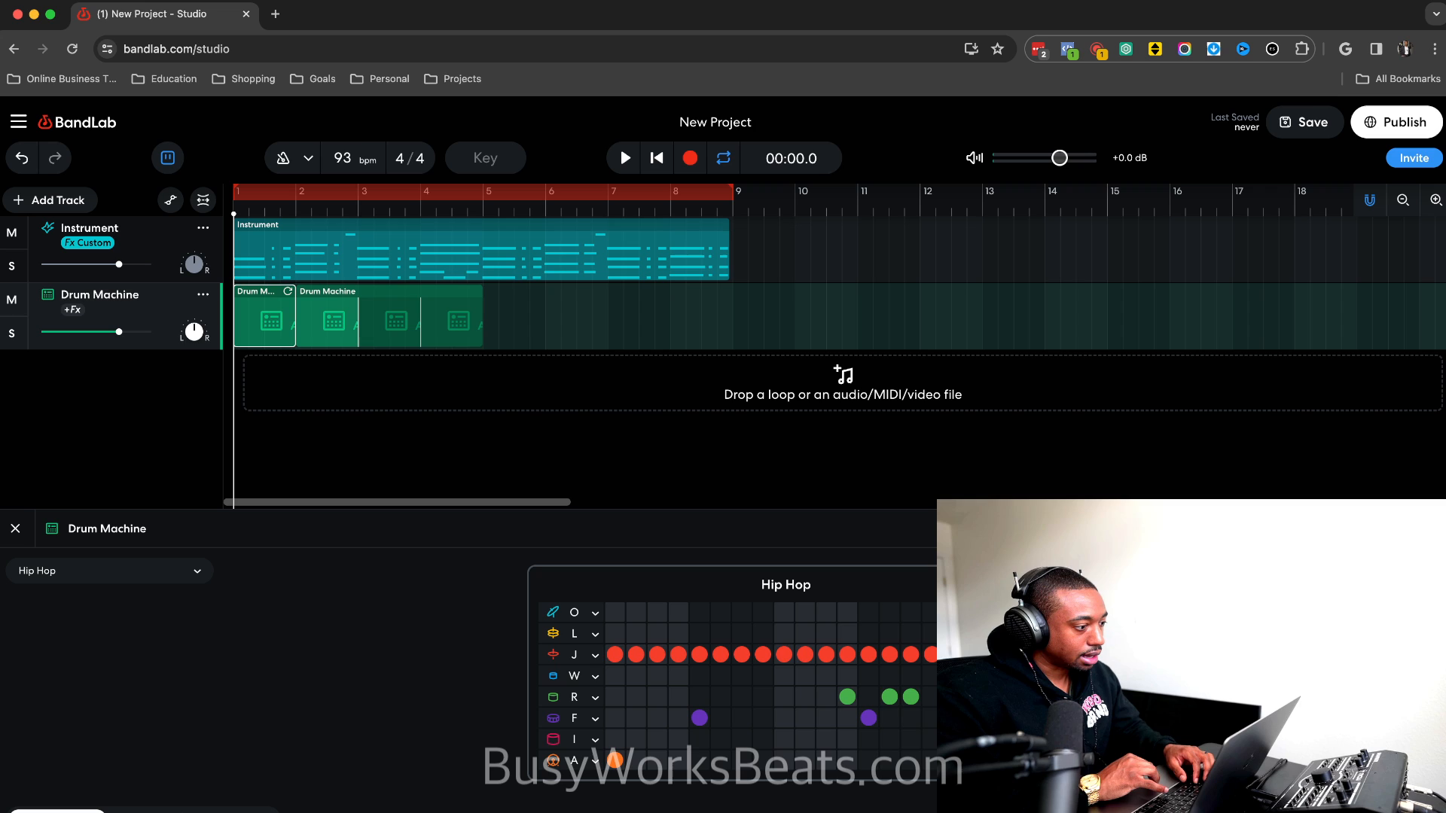
click(355, 311)
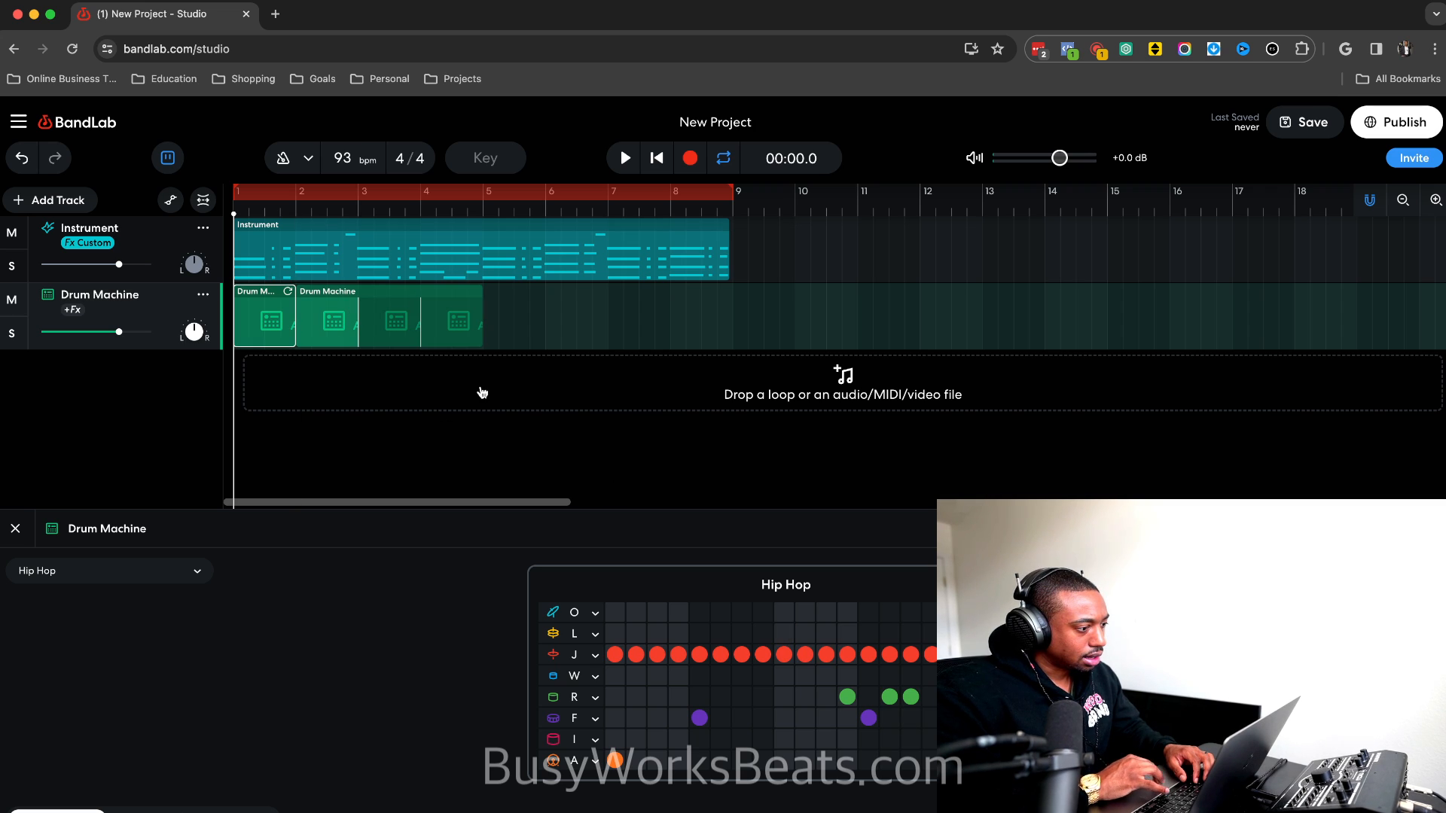
click(264, 316)
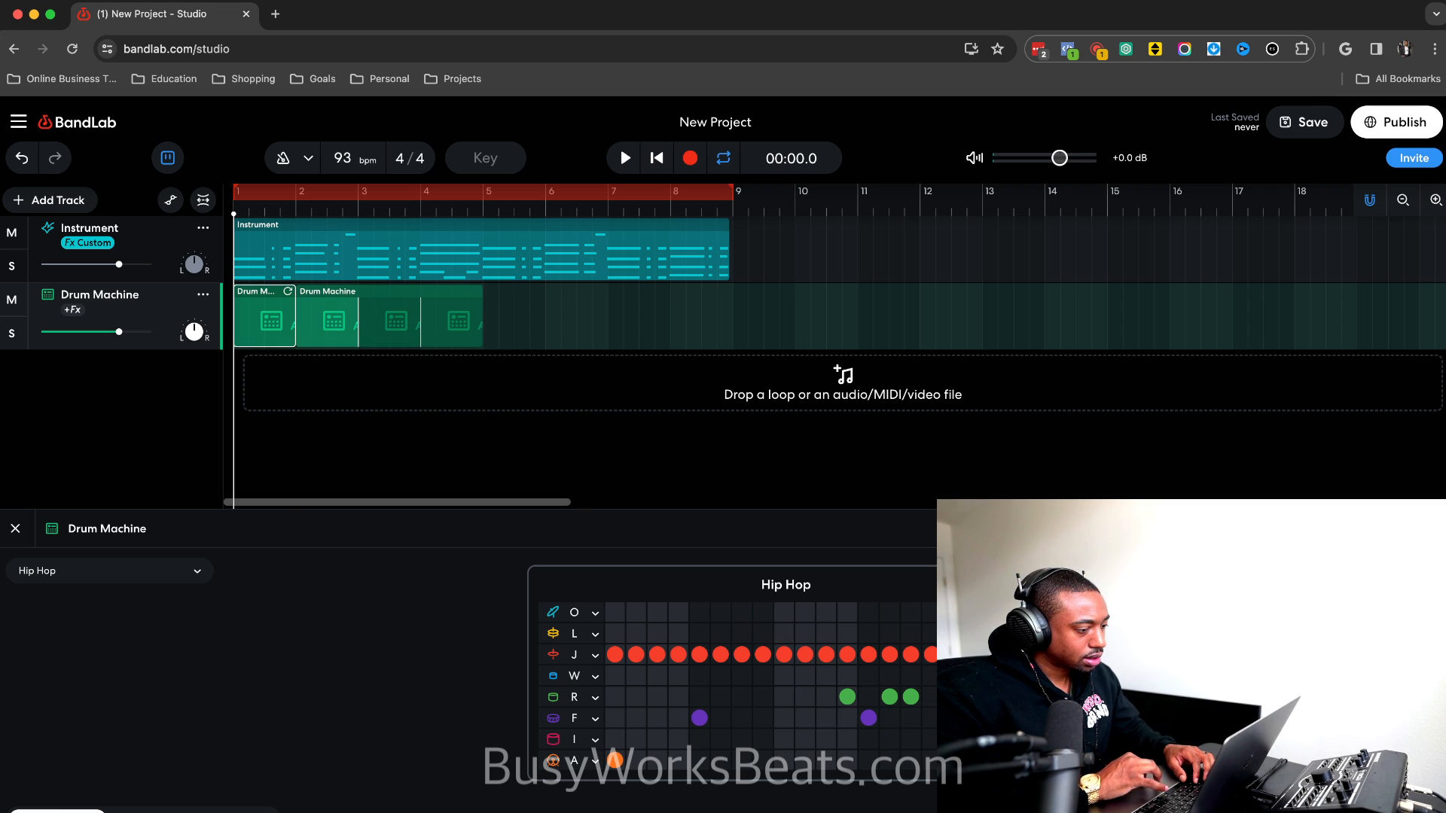
click(427, 332)
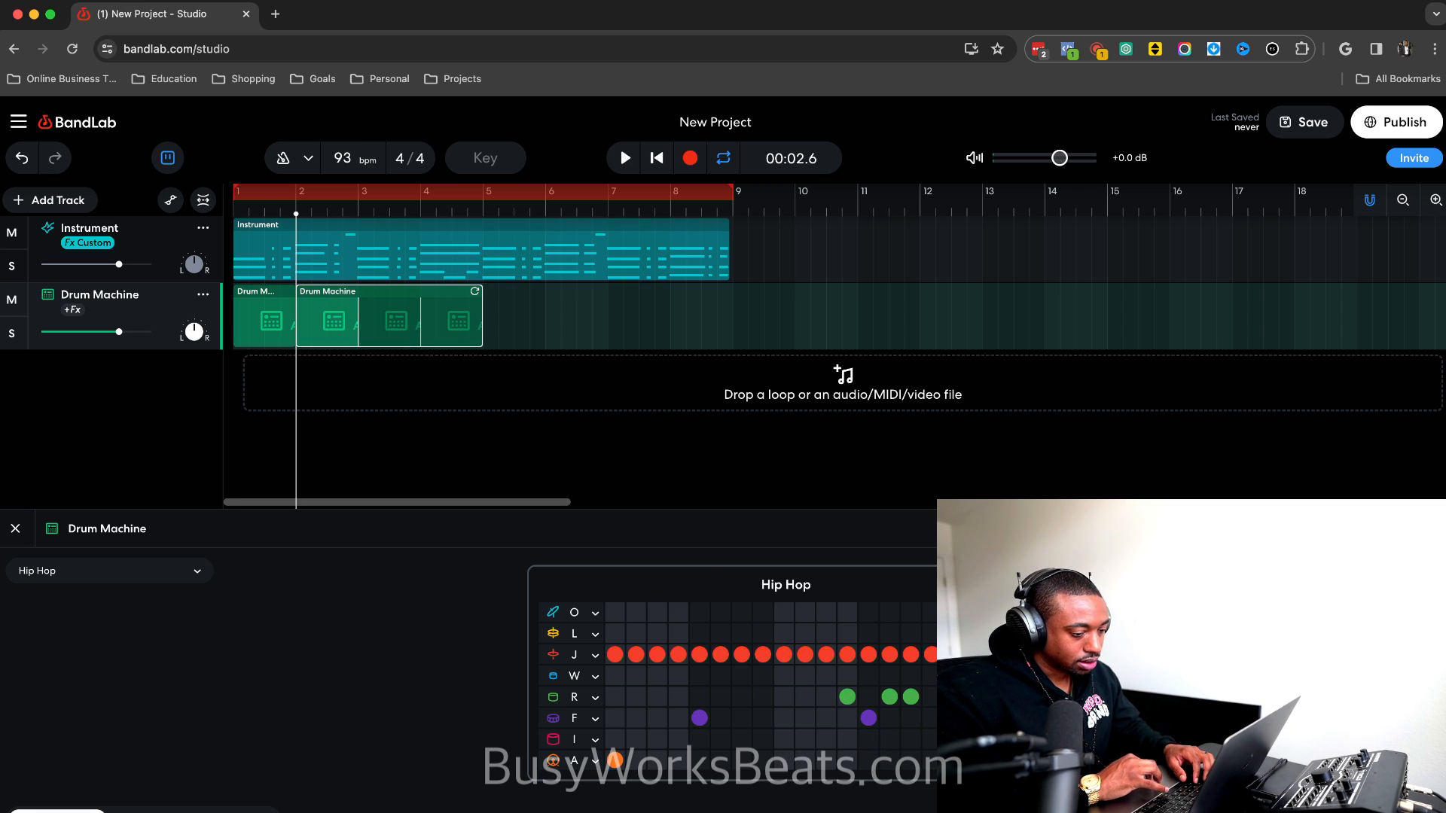
key(super+v)
click(439, 315)
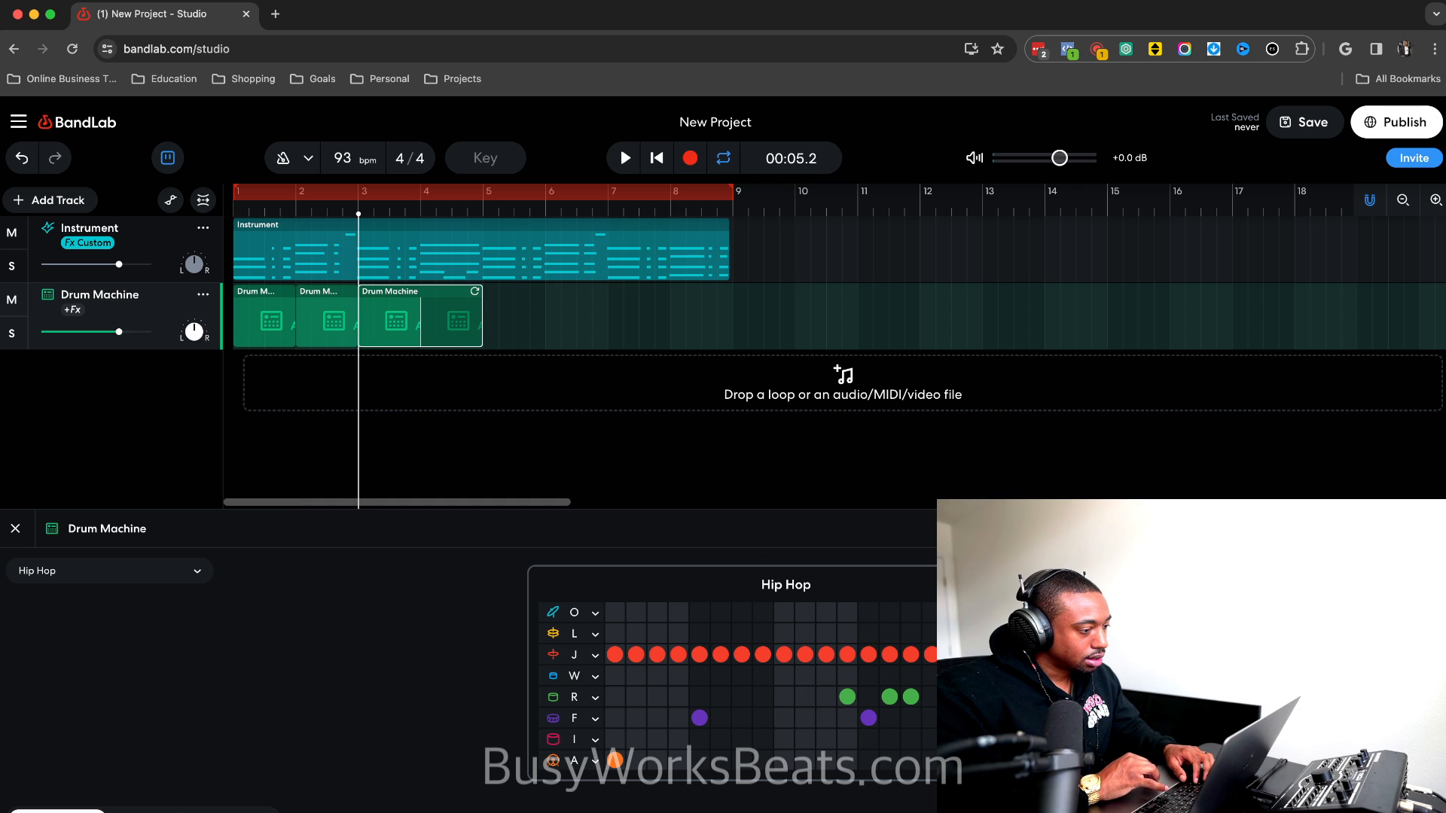
key(super+v)
click(495, 317)
key(Return)
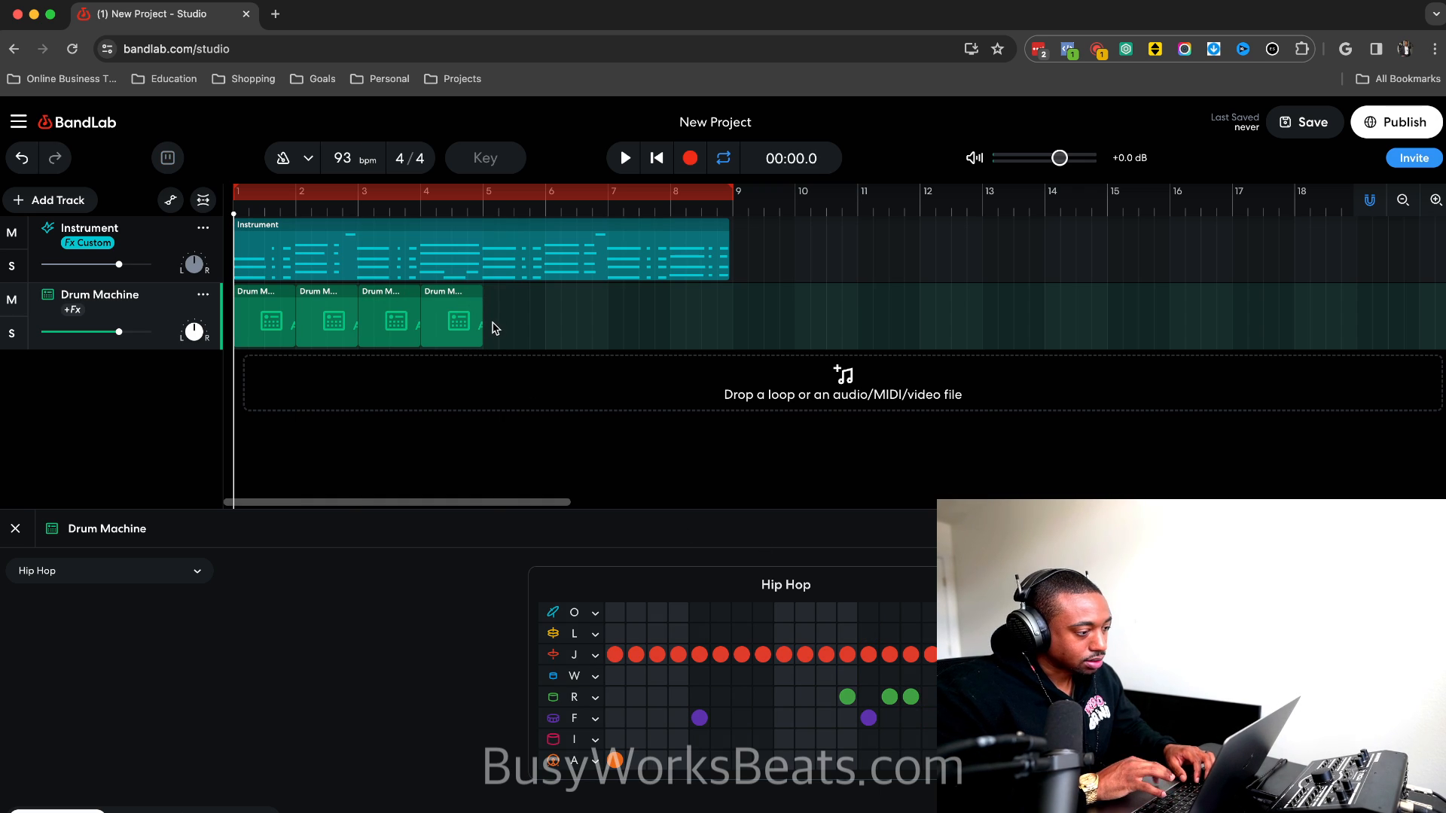
Play the drums with the instrument track and review the J row's sound choices.
key(space)
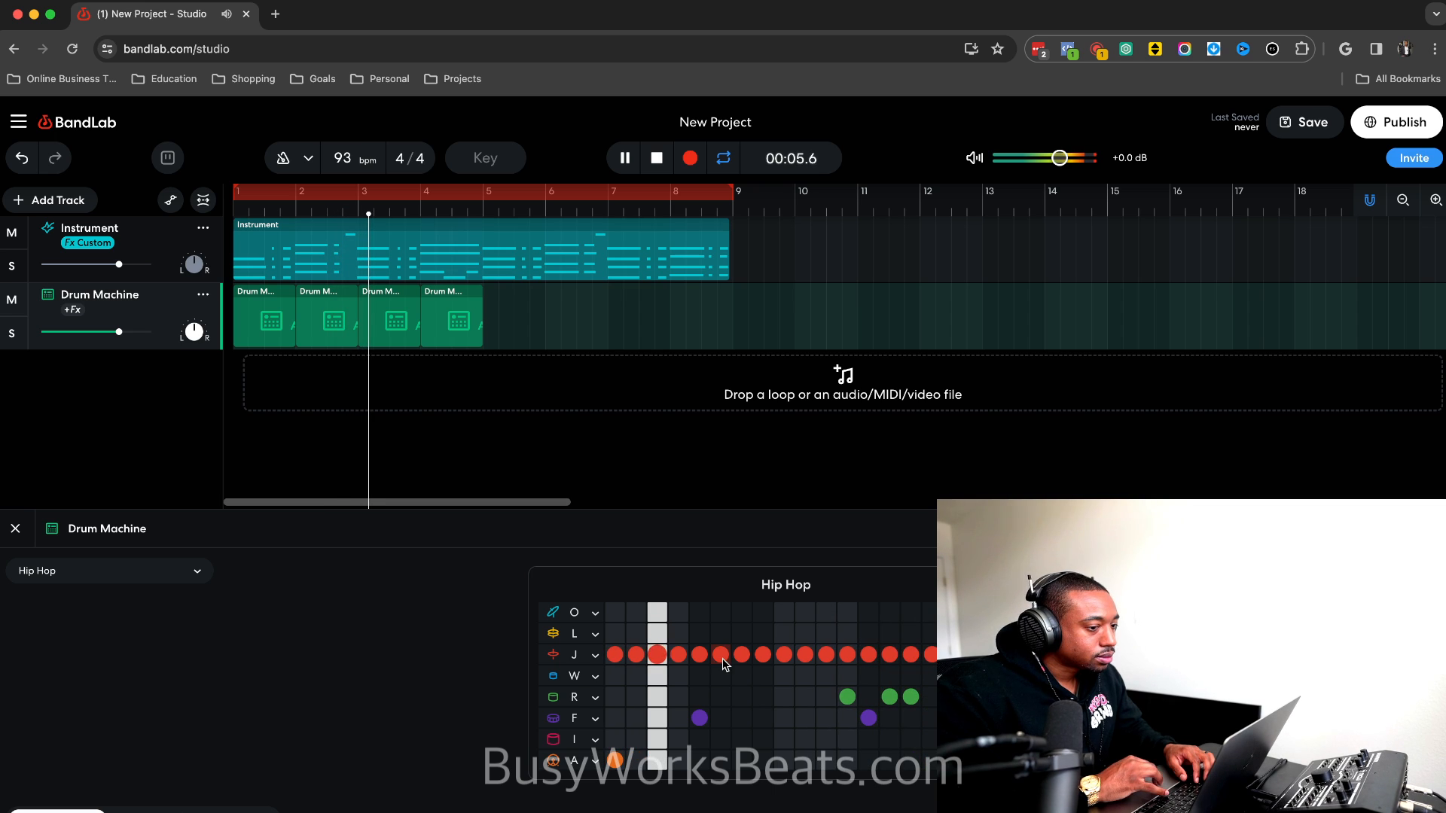
key(space)
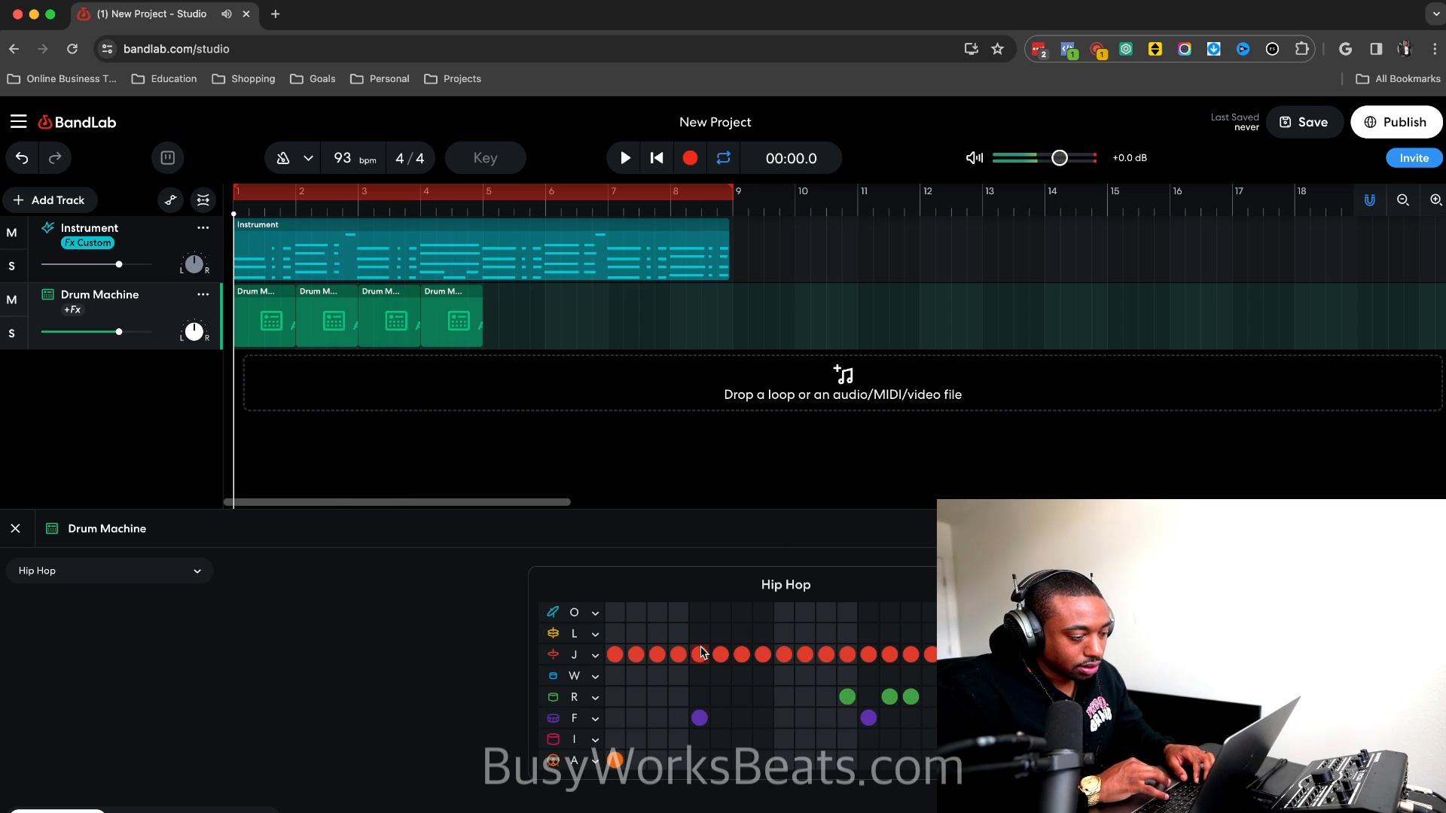
click(595, 654)
click(504, 642)
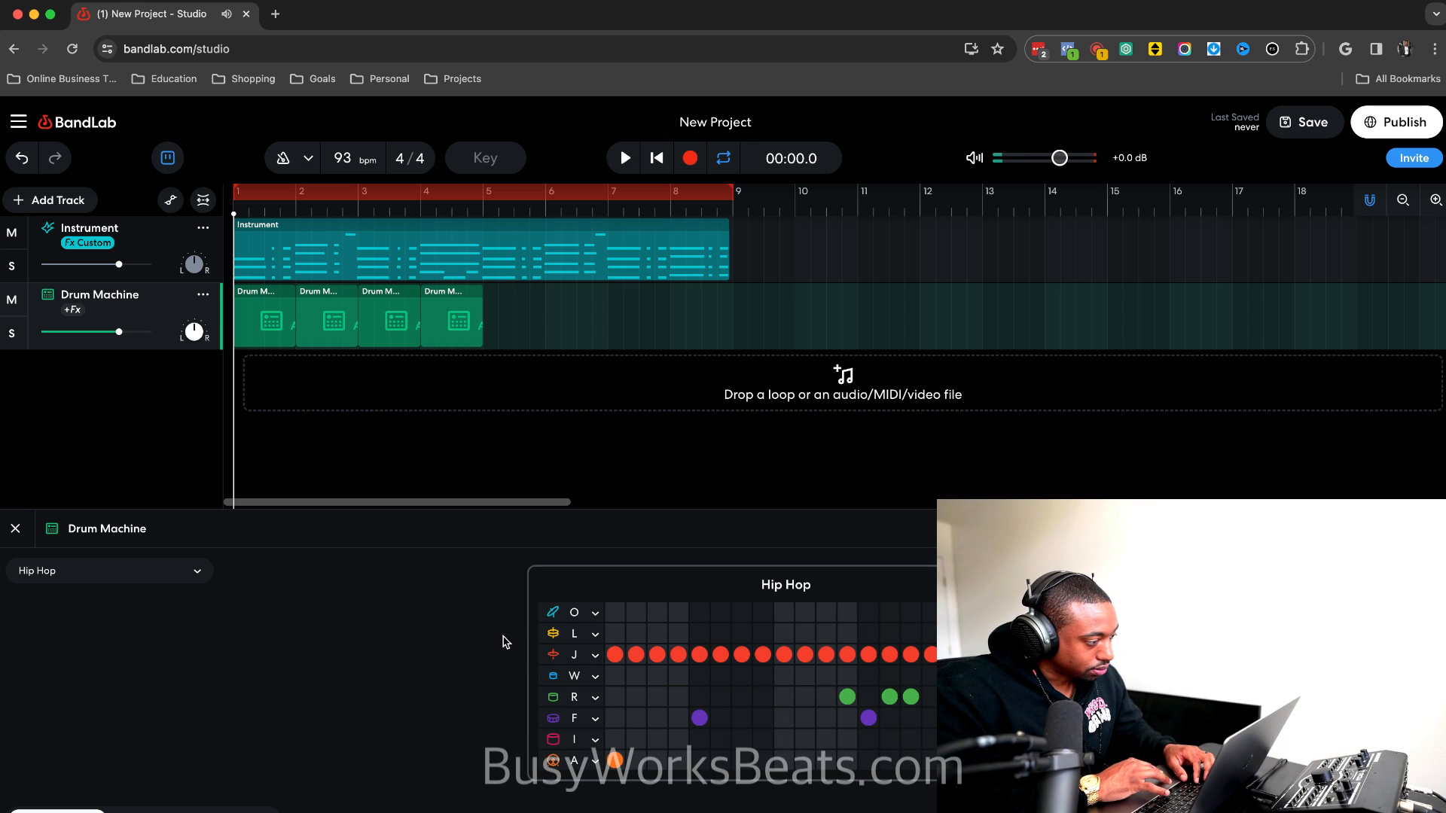
Clear all hits from the J row and play back the remaining drum pattern.
mouse_move(615, 655)
mouse_down()
mouse_move(928, 655)
mouse_move(787, 638)
mouse_move(719, 658)
mouse_move(829, 637)
mouse_move(919, 656)
mouse_up()
key(space)
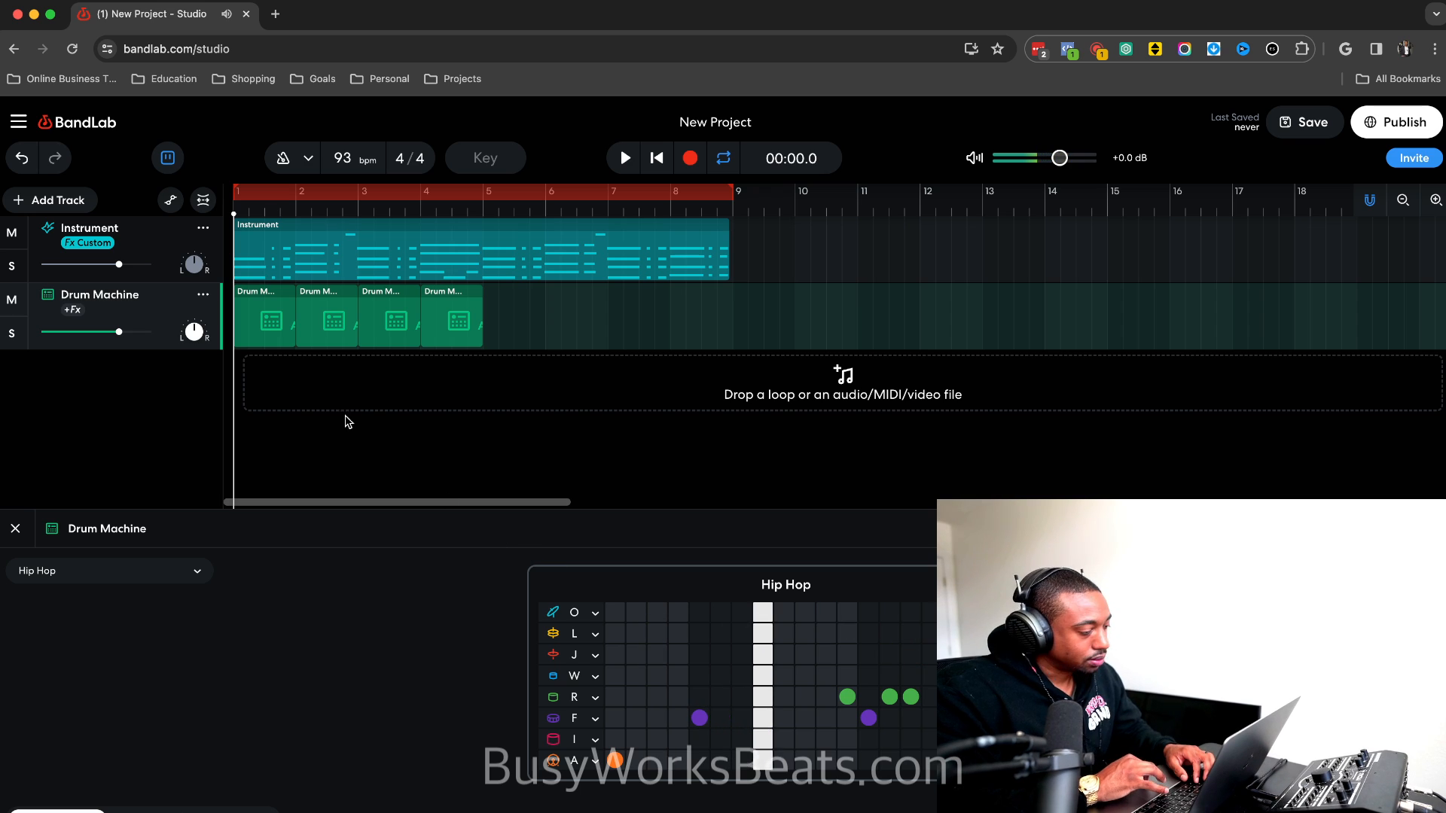
key(space)
Add a Sampler track and allow microphone access for this visit only.
click(26, 201)
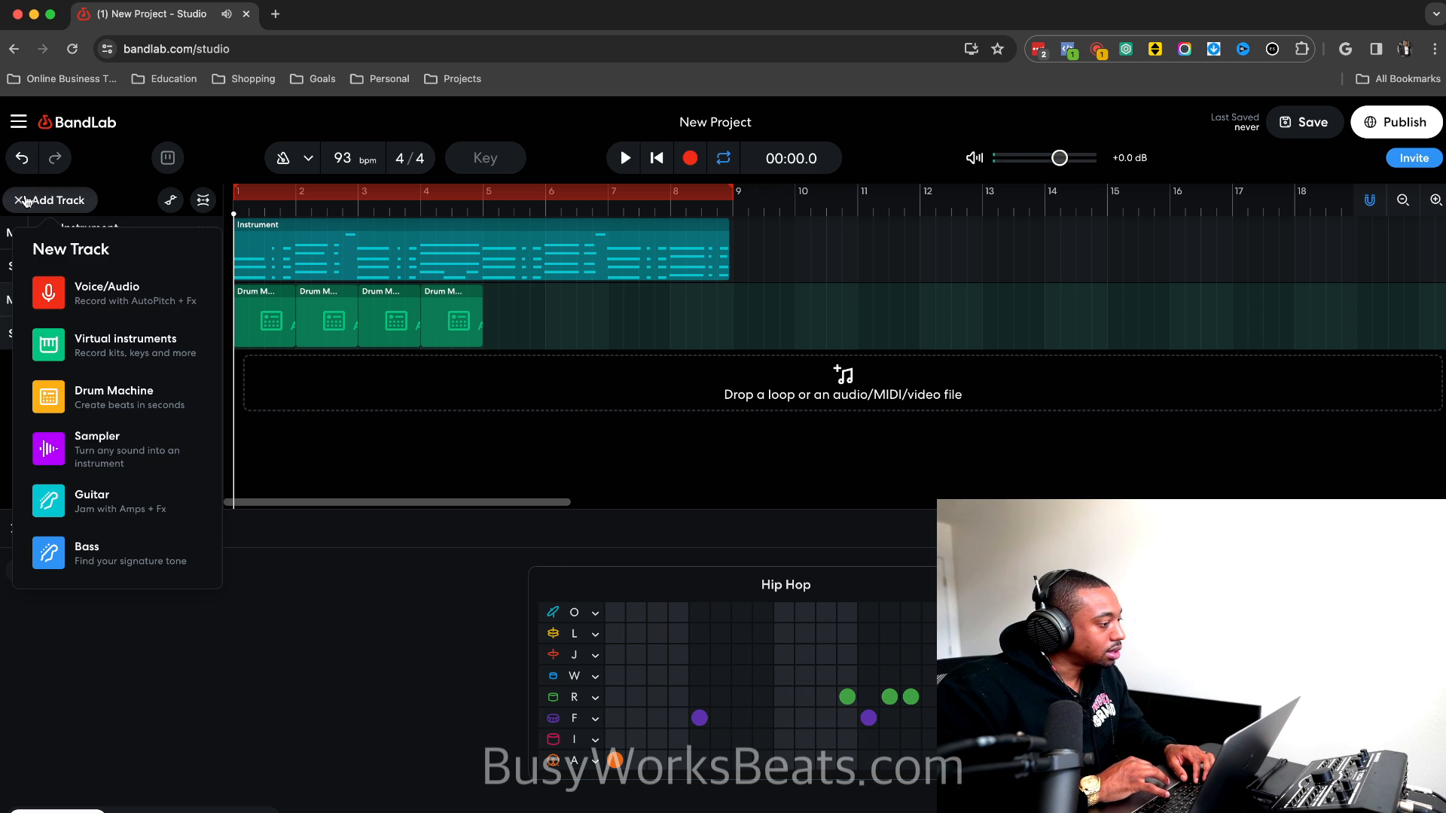
click(139, 455)
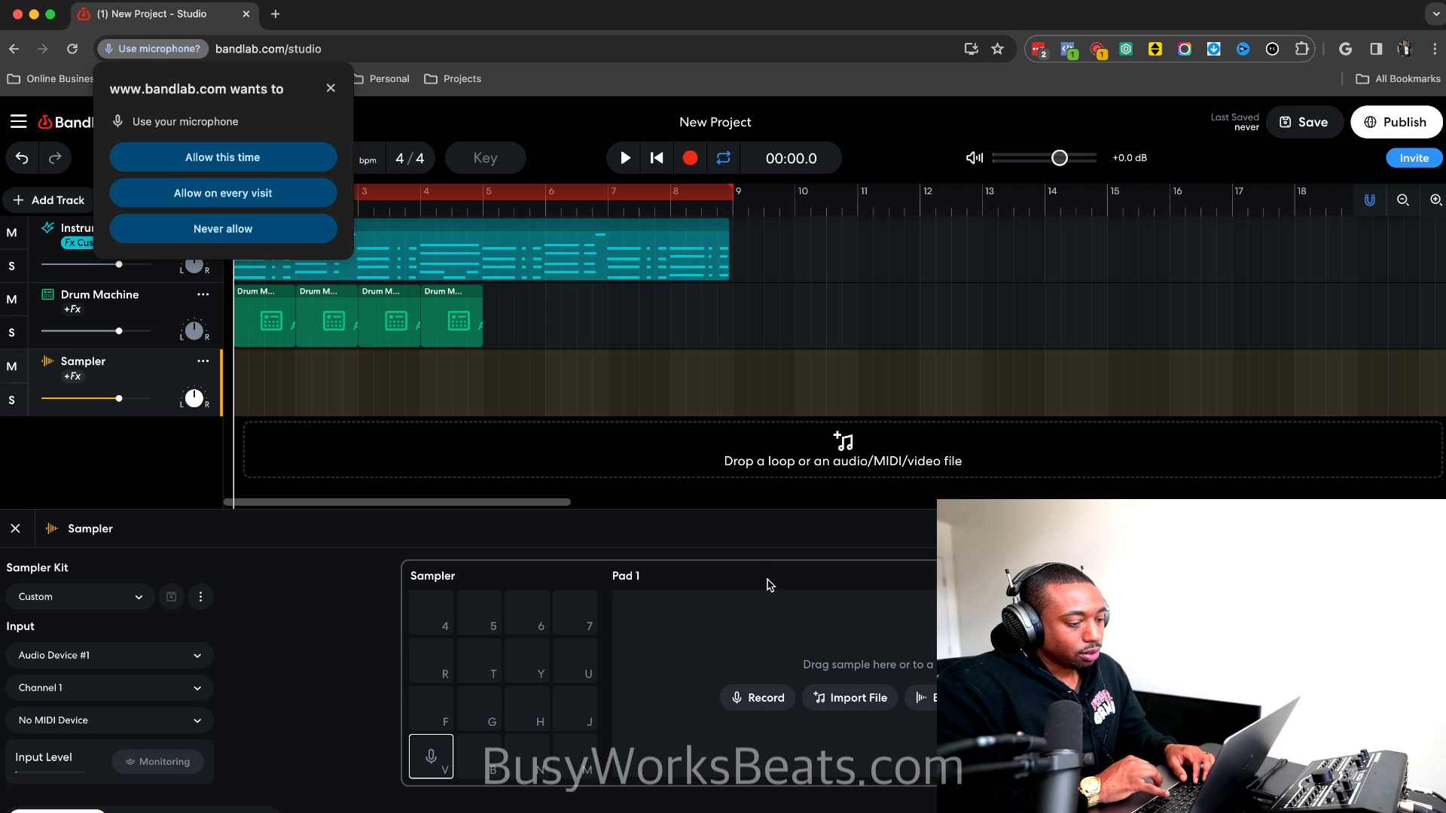
click(302, 154)
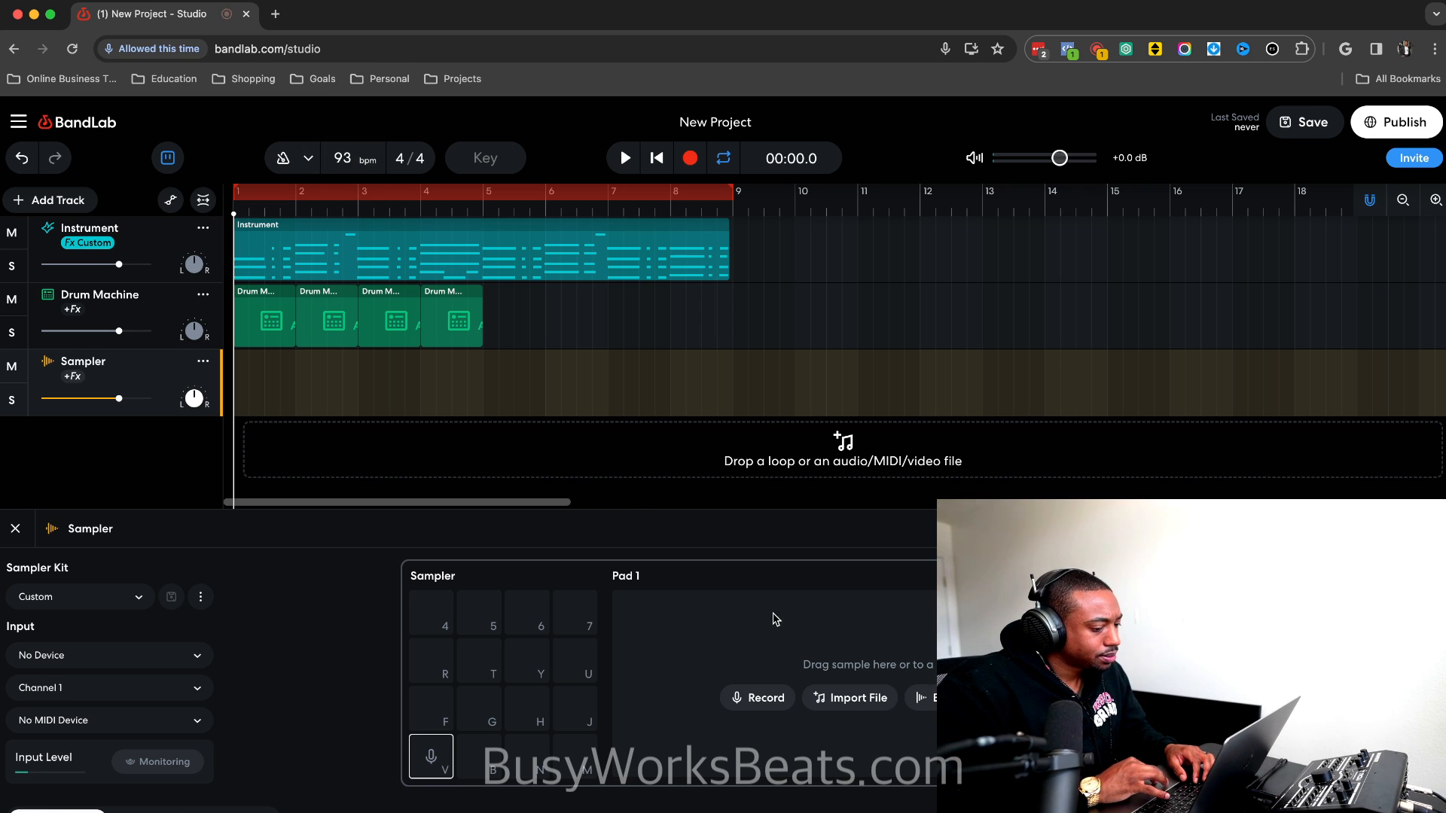
Start importing a file into Pad 1 and browse to the Friends Sounds folder within Sounds on the 2020 T7 drive.
click(638, 430)
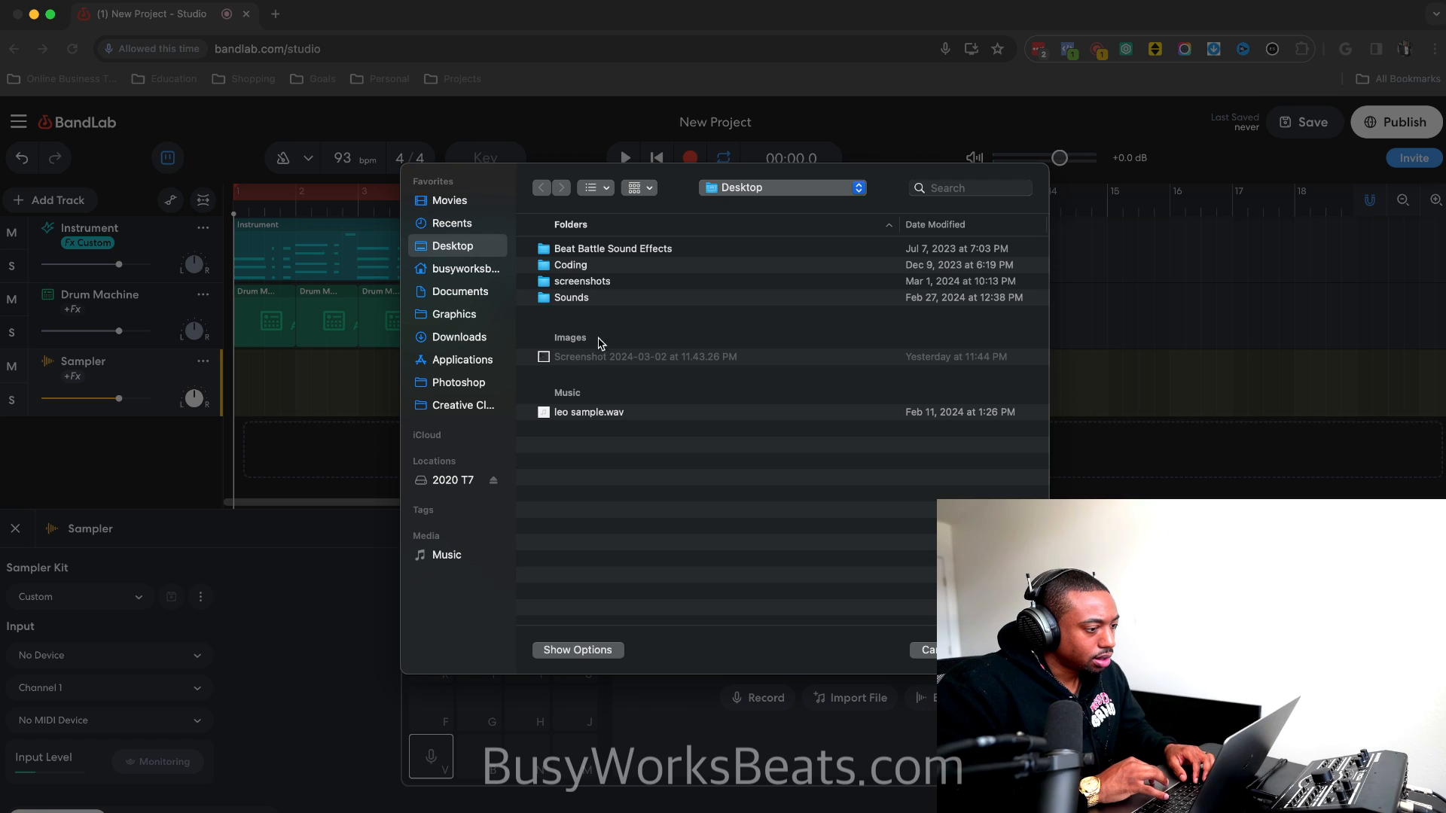
click(452, 482)
double_click(609, 281)
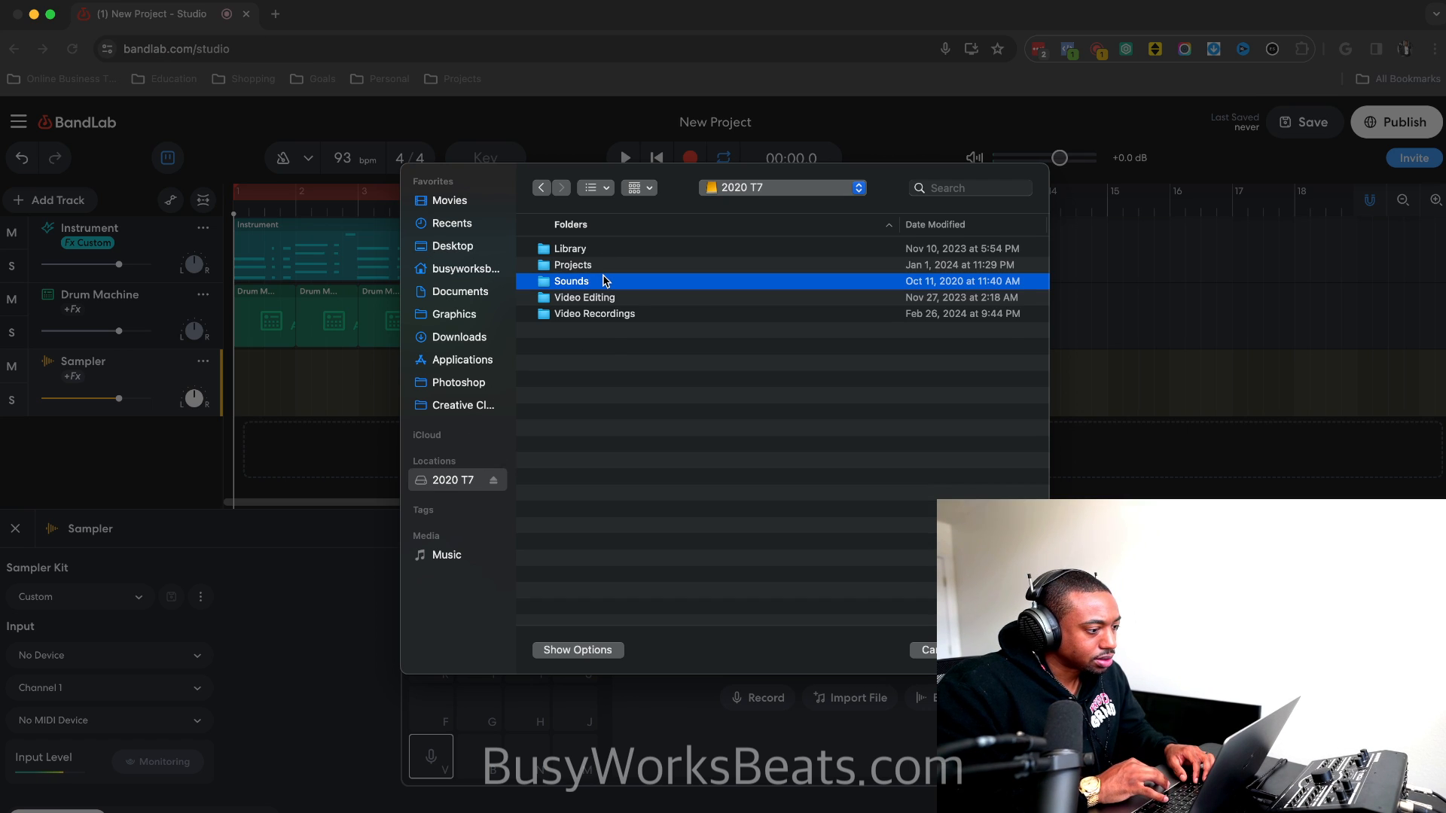
double_click(606, 299)
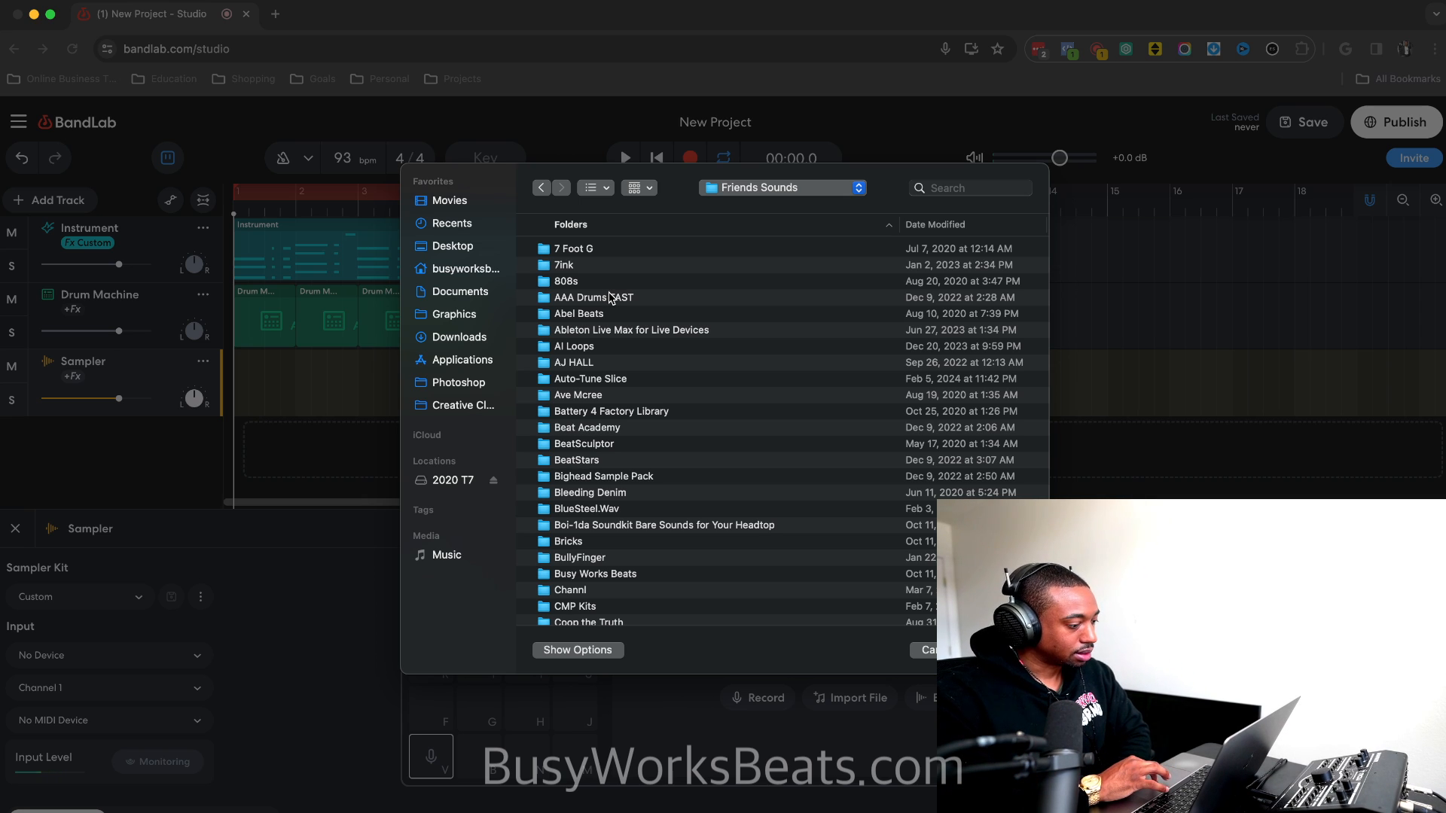
Look through the Friends Sounds folders, including Lunch77 and its STS FULL PACK, for drum samples to import.
click(629, 224)
click(646, 226)
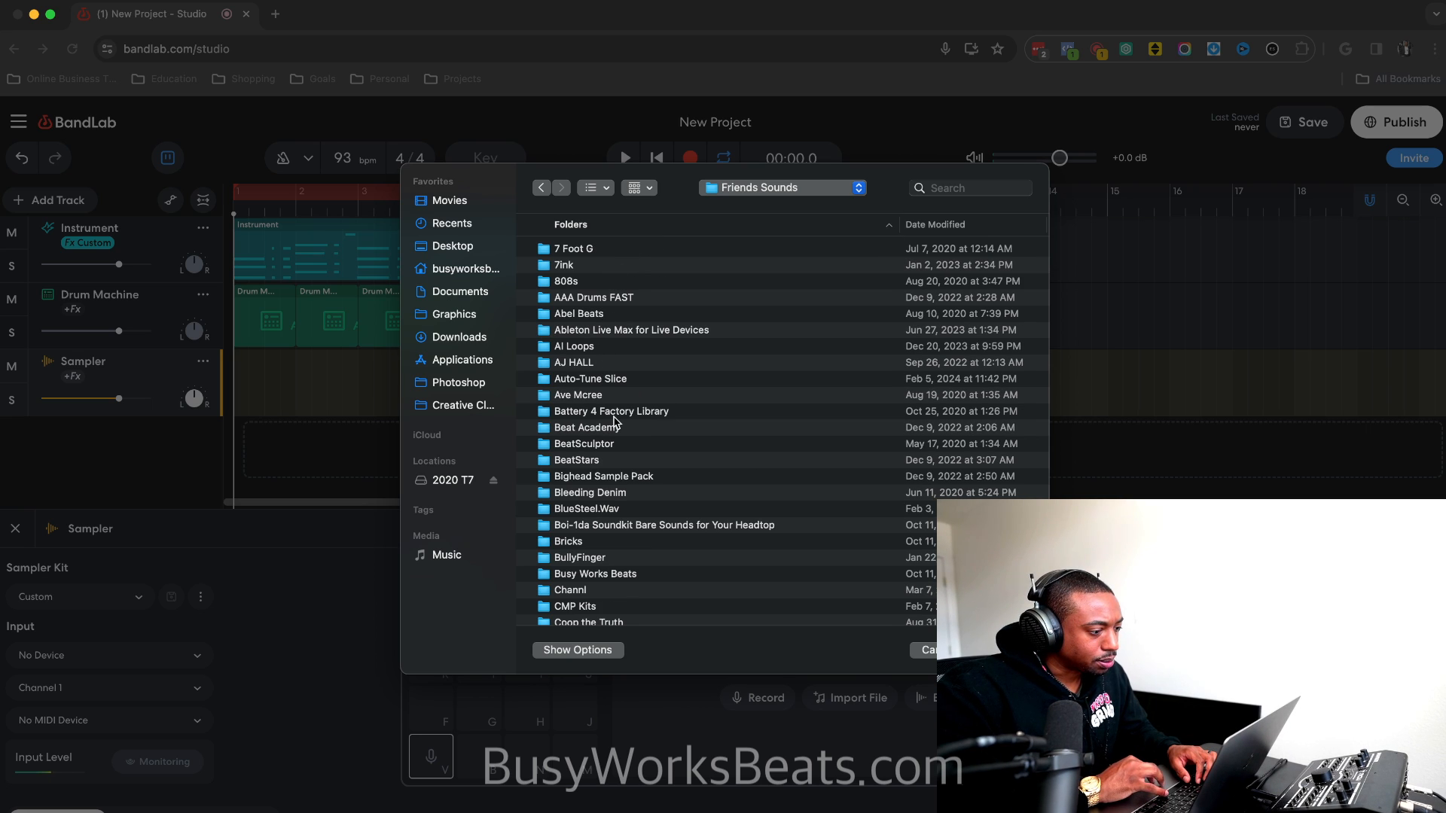
scroll(619, 312, down, 5)
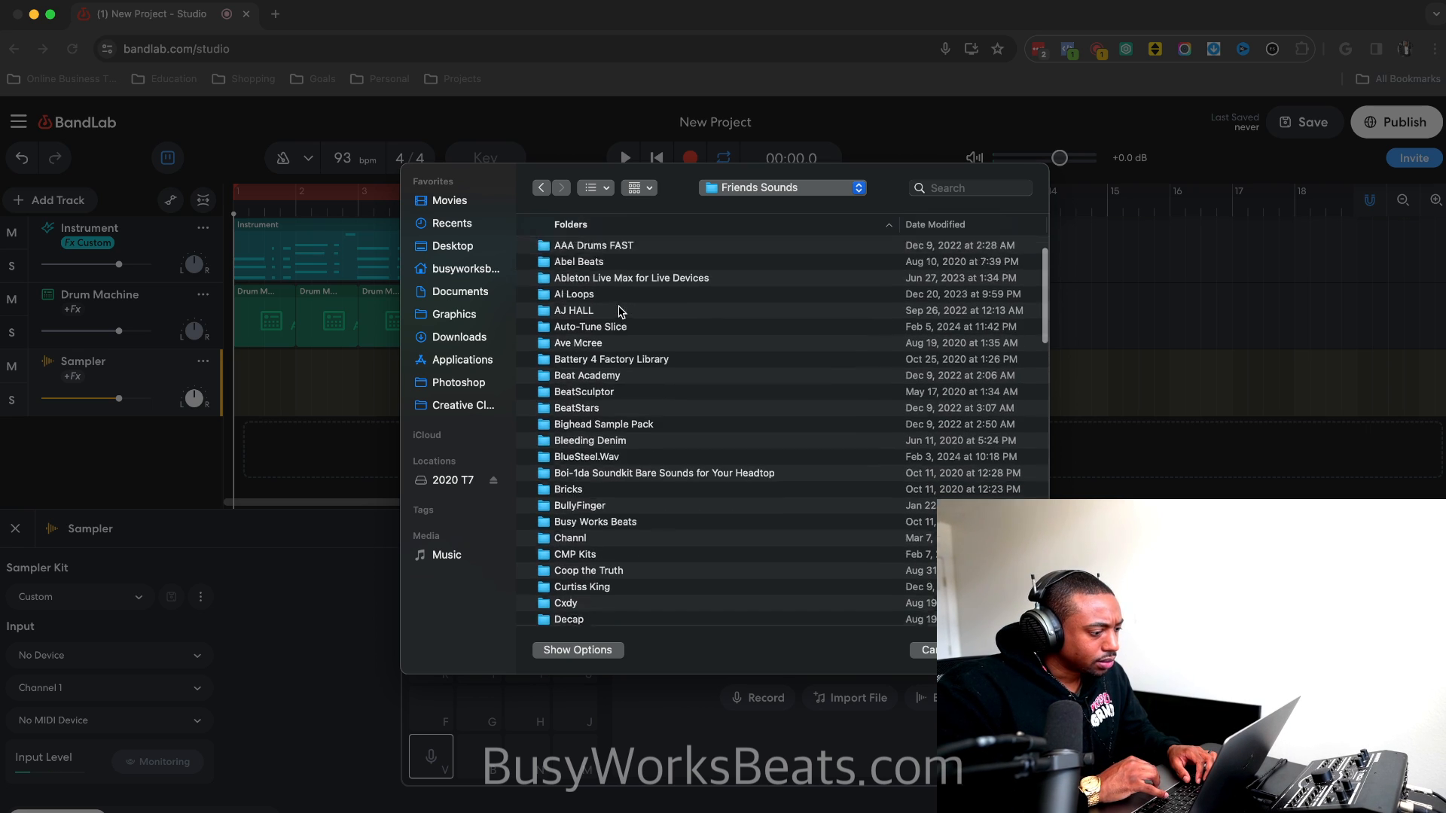
scroll(619, 311, up, 5)
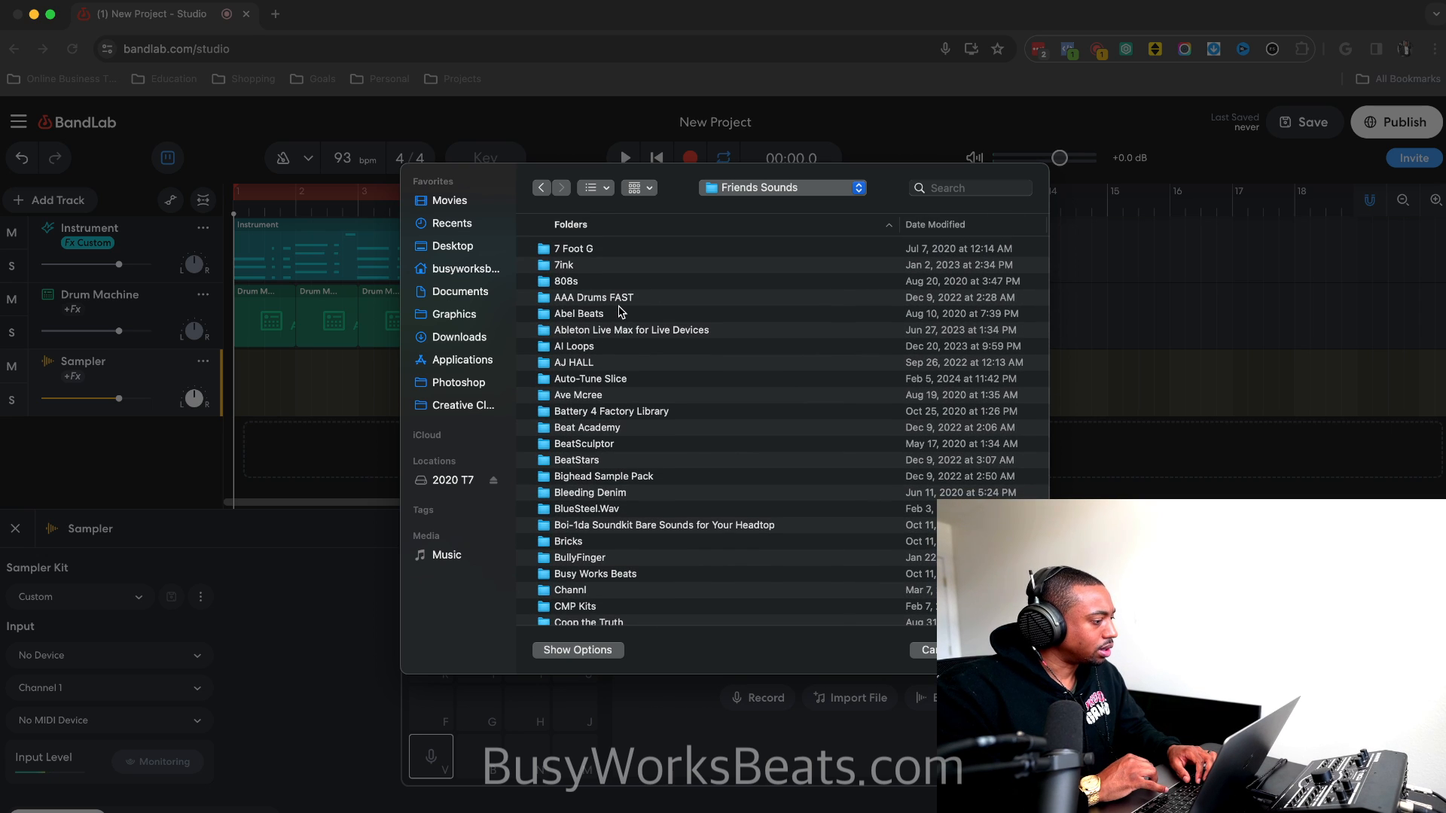
scroll(619, 311, down, 15)
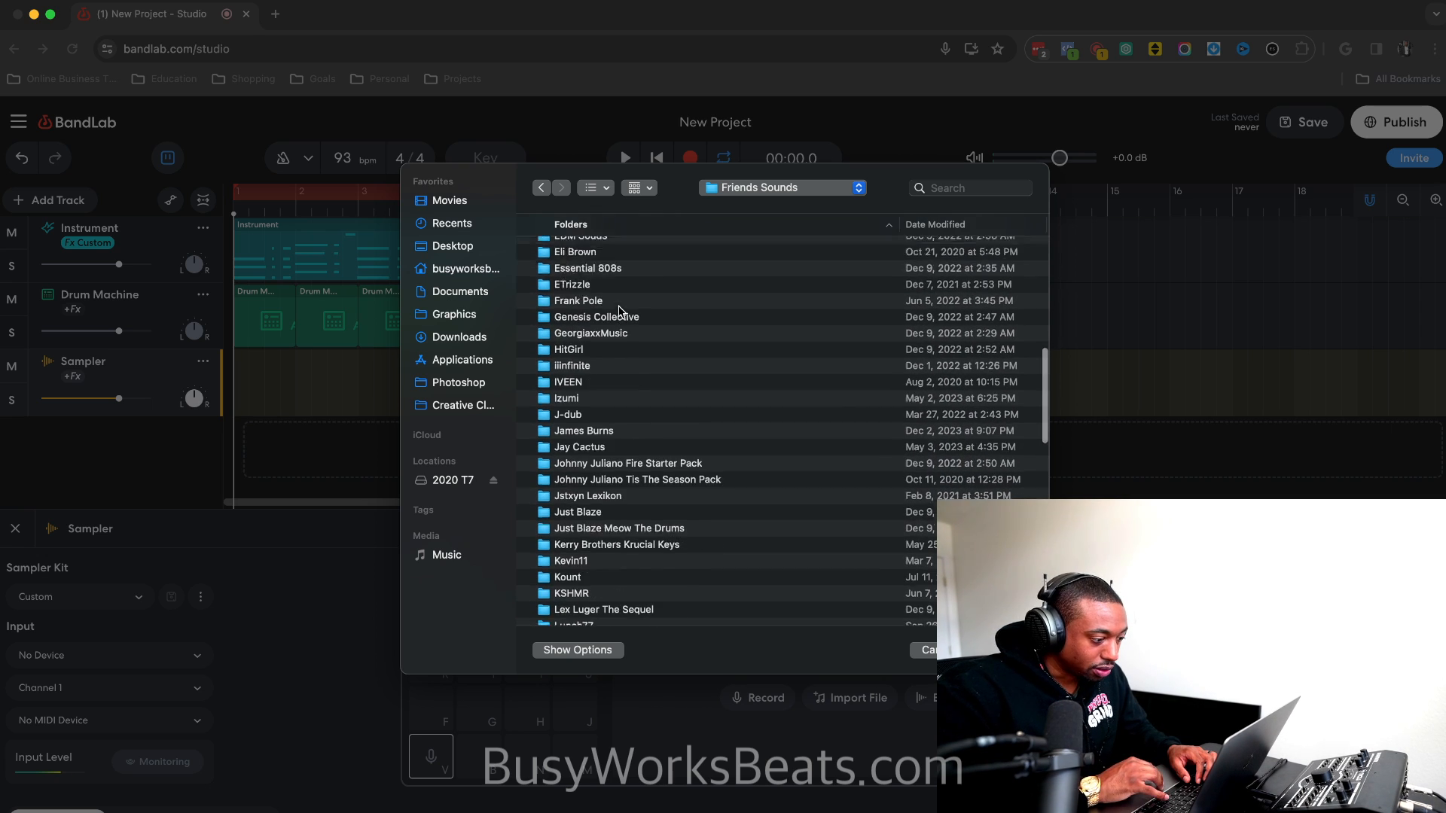
scroll(620, 312, down, 10)
double_click(602, 445)
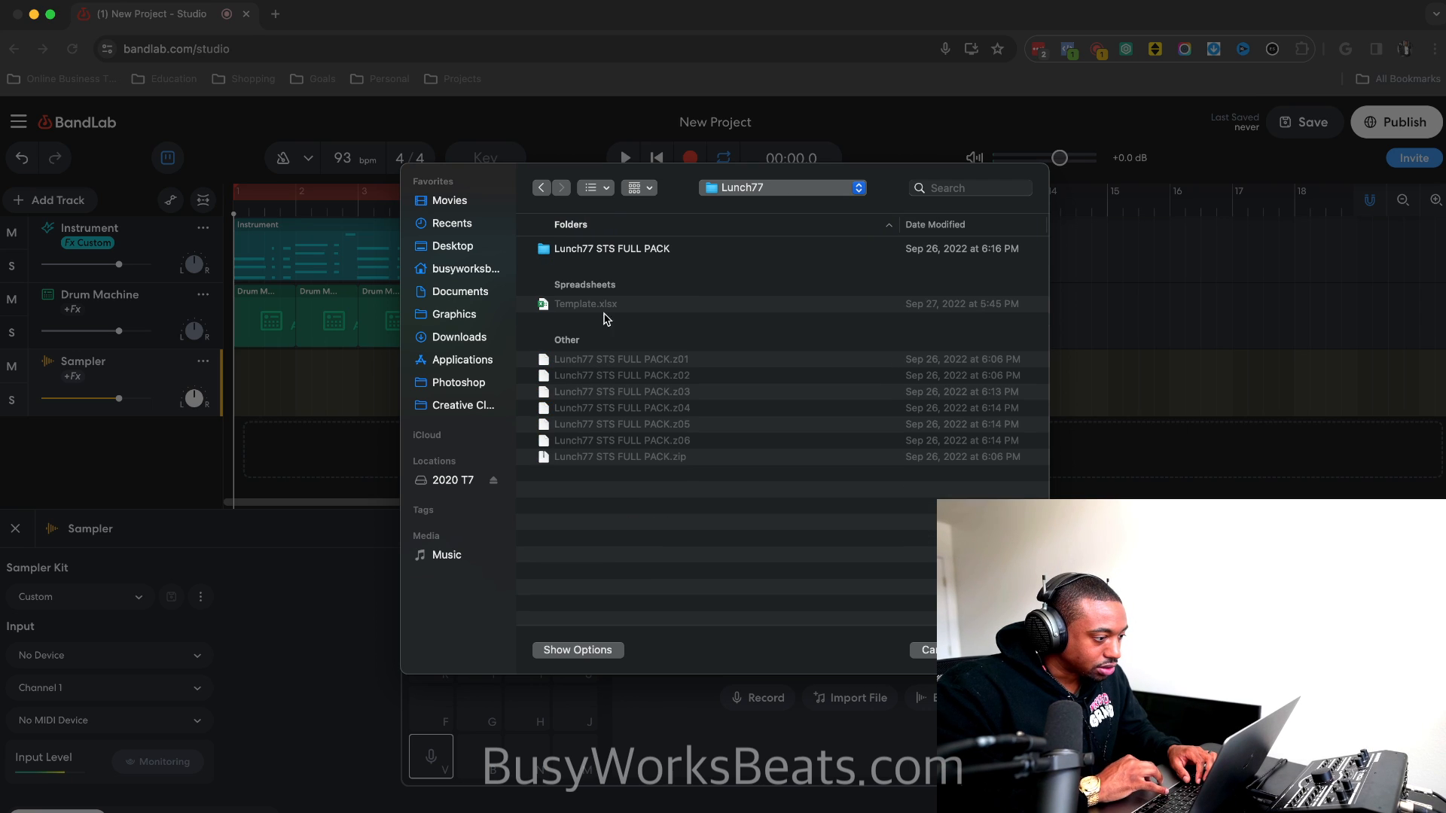
double_click(623, 260)
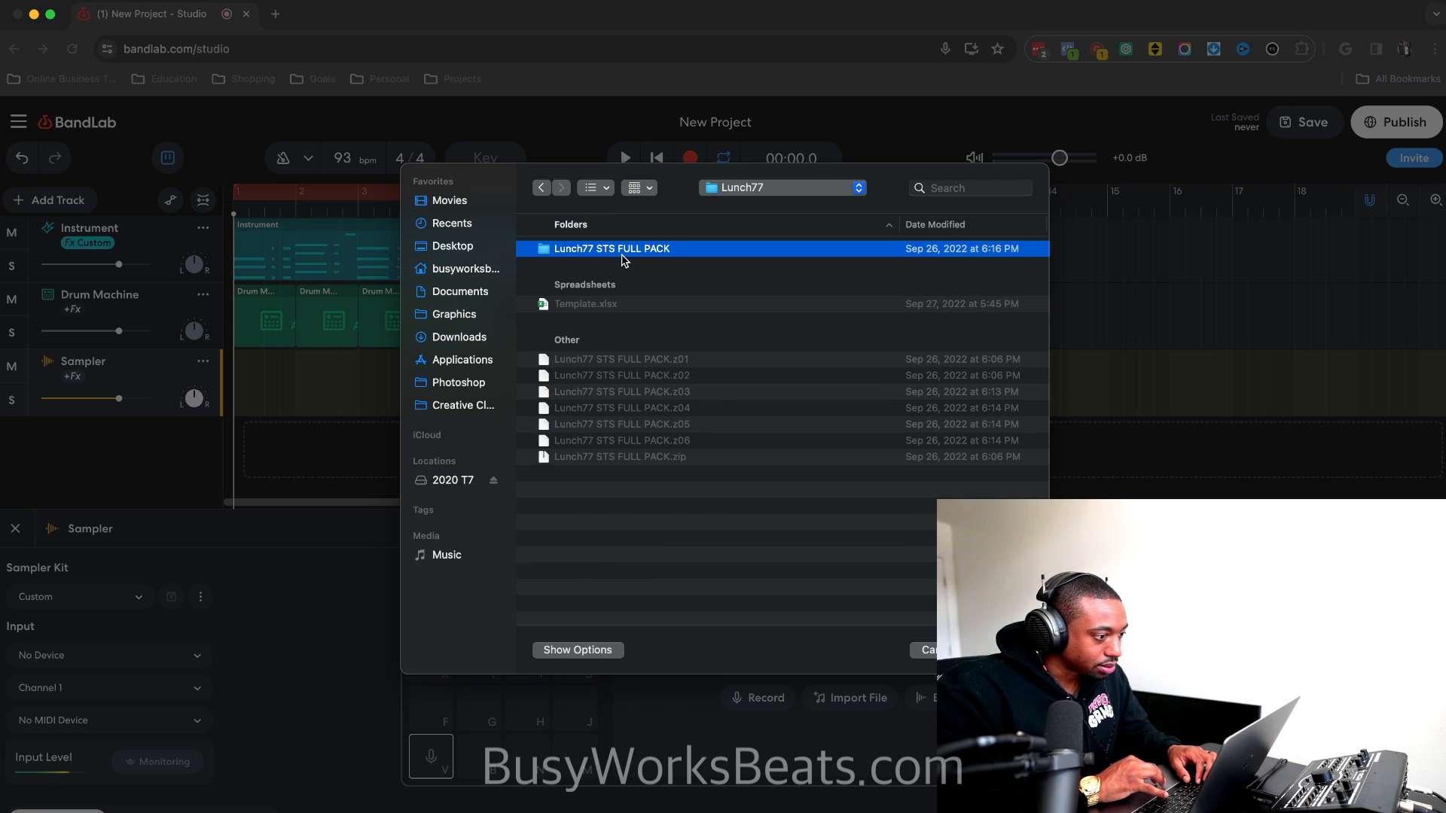
click(550, 191)
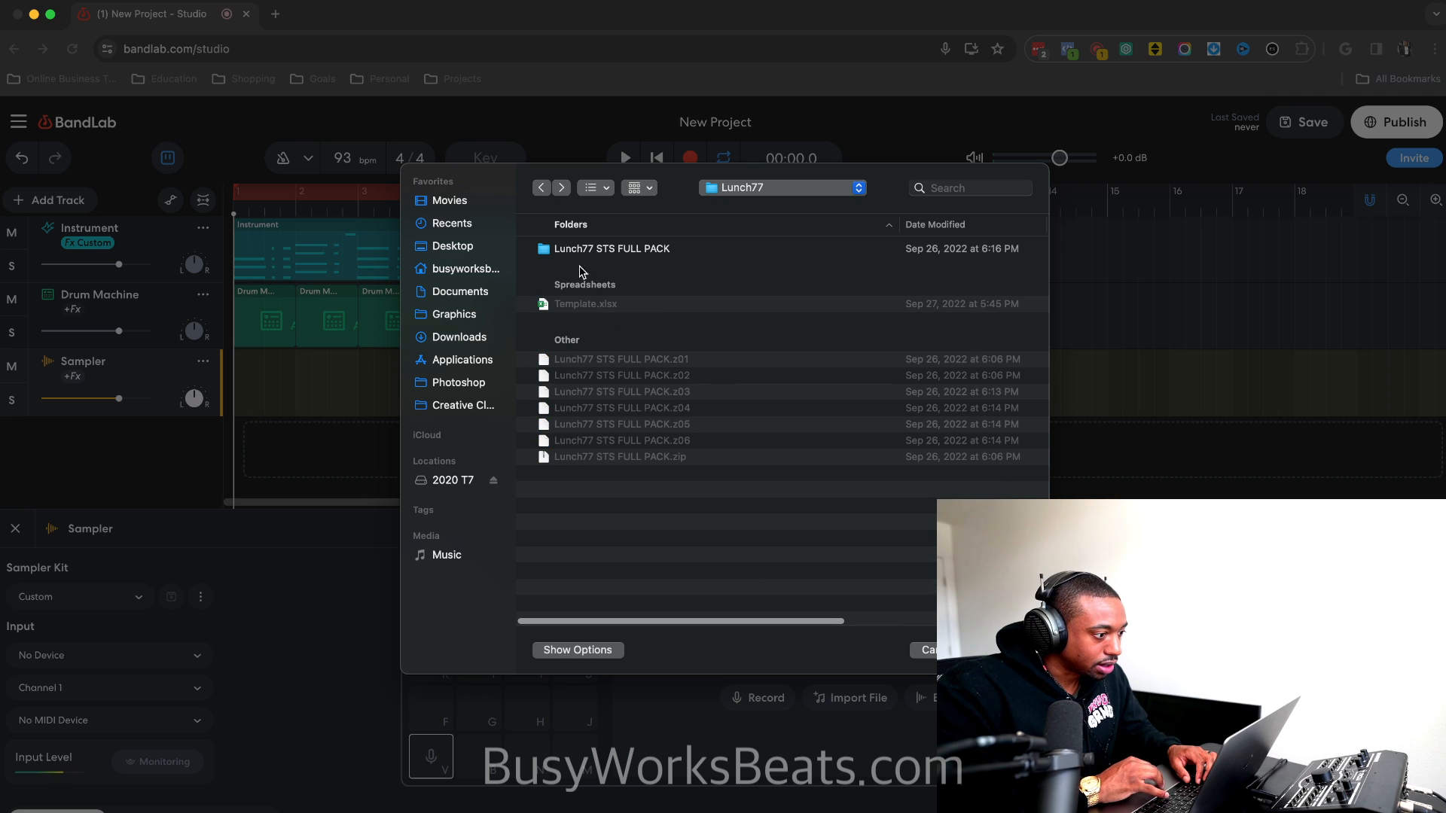
click(542, 188)
Import a kick from Drumify's BWB THE WAVE KIT VOL. 5, folder BWB WAVE 5 KICKS, into Pad 1 and play it.
scroll(612, 399, down, 5)
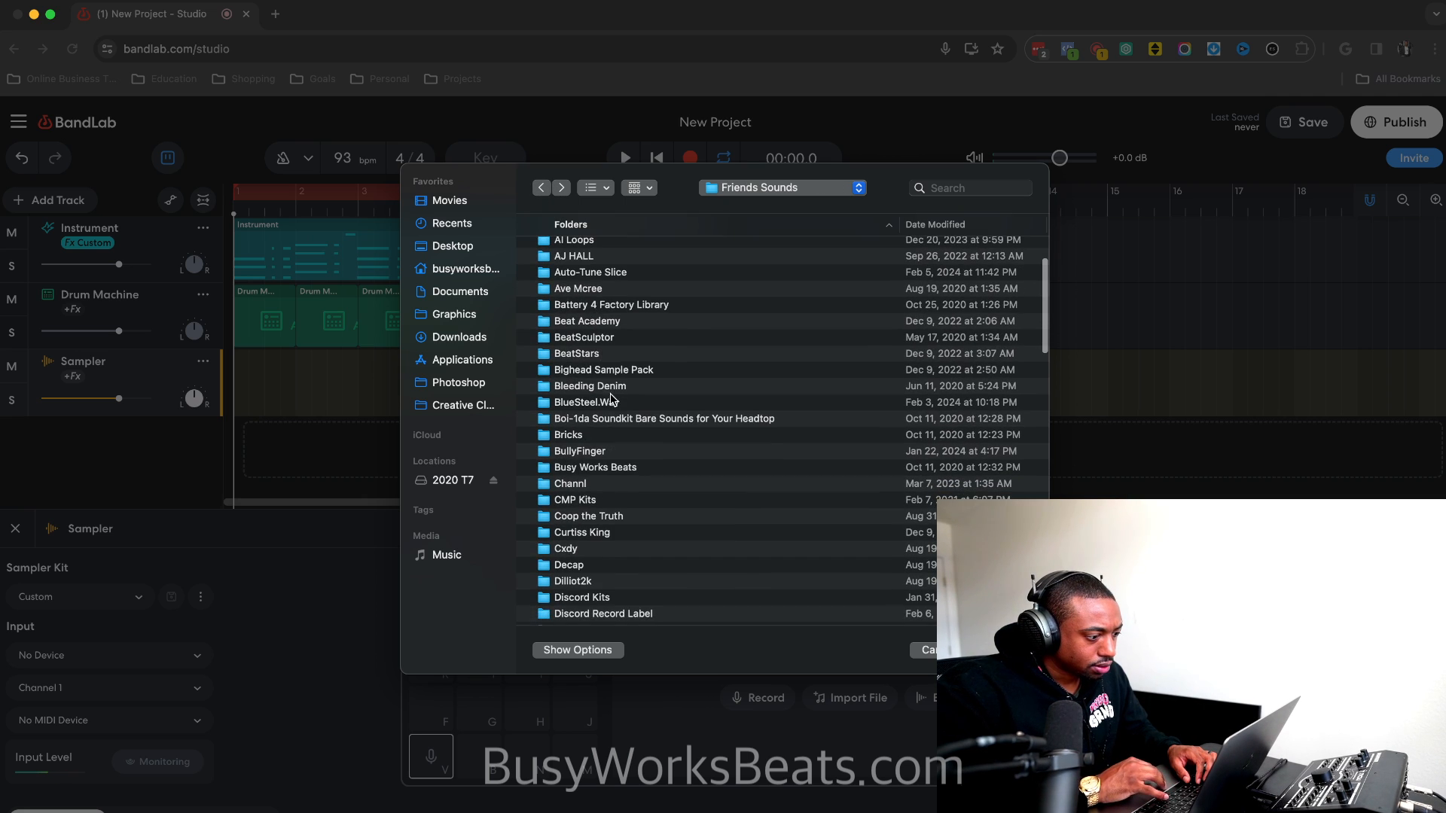
double_click(605, 476)
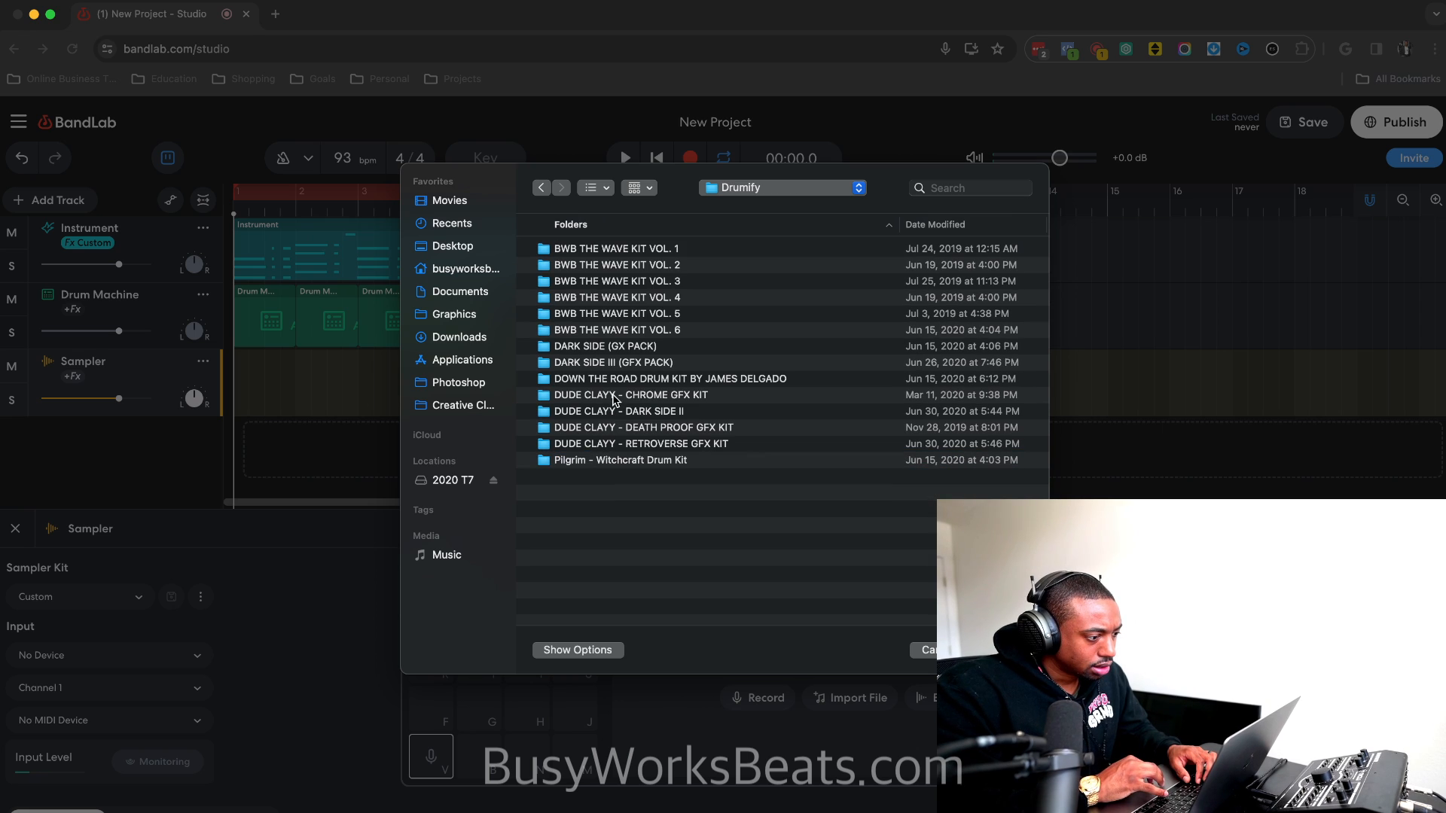
double_click(659, 315)
click(658, 313)
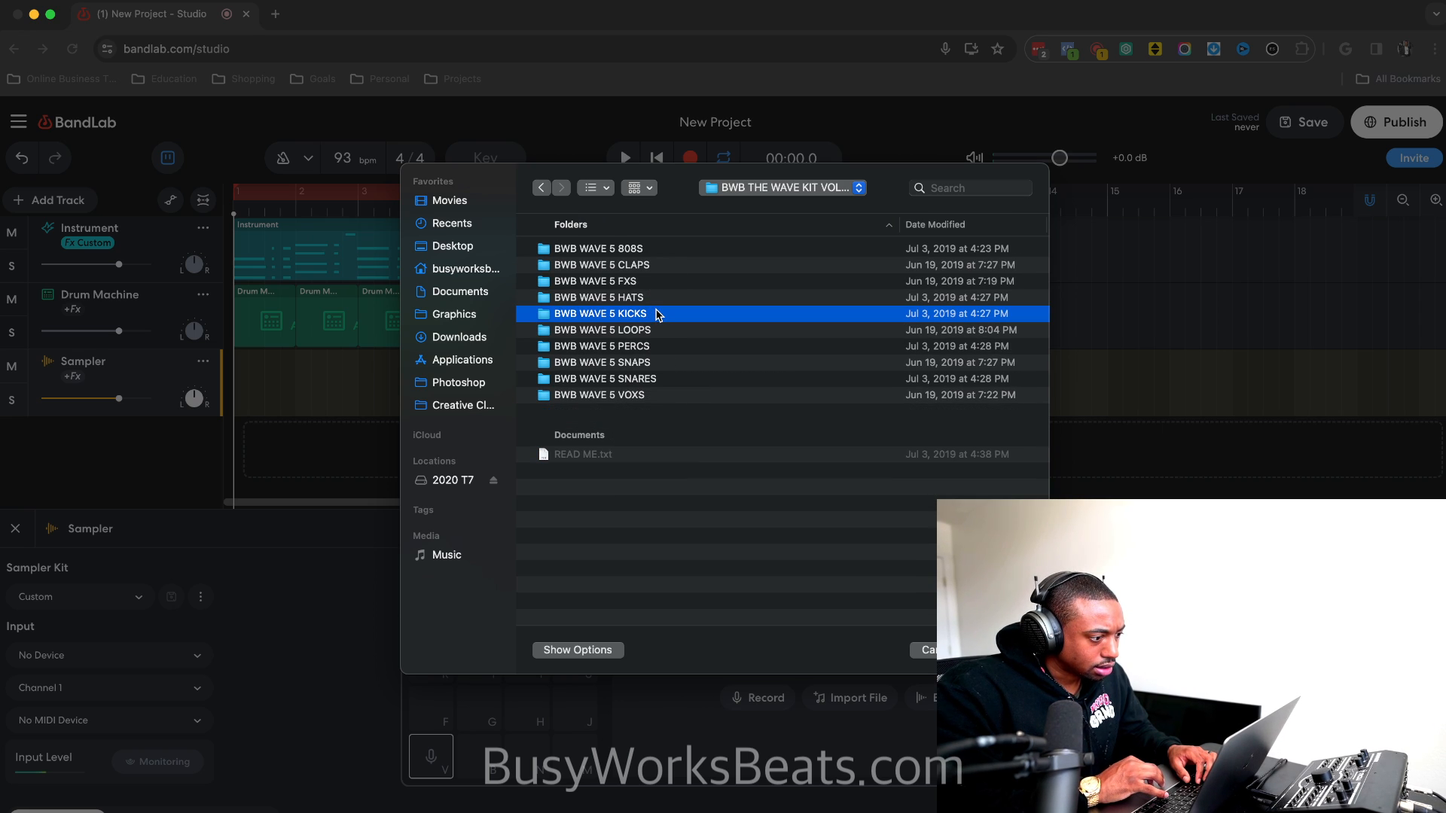
double_click(657, 315)
double_click(678, 393)
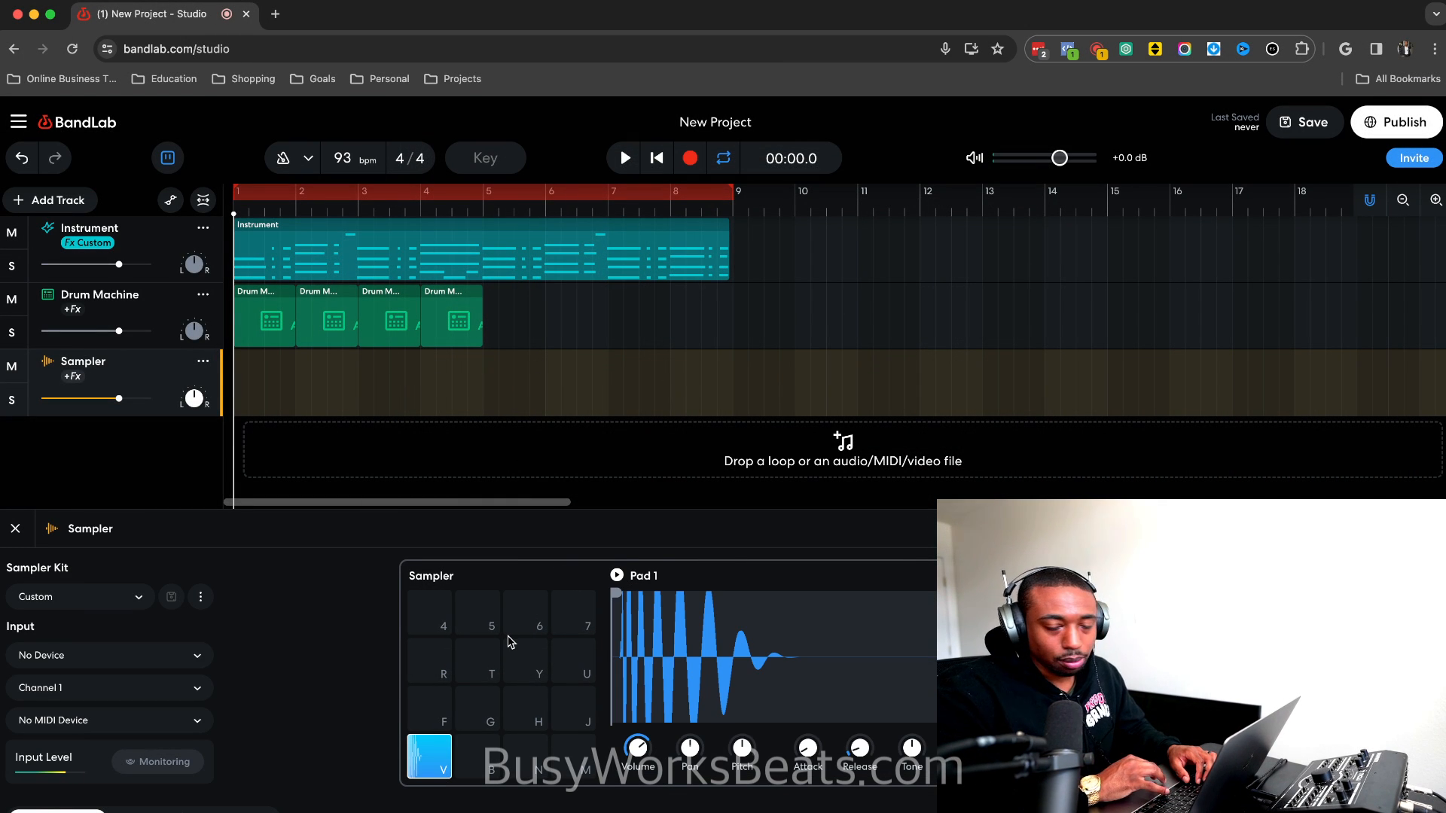
click(437, 748)
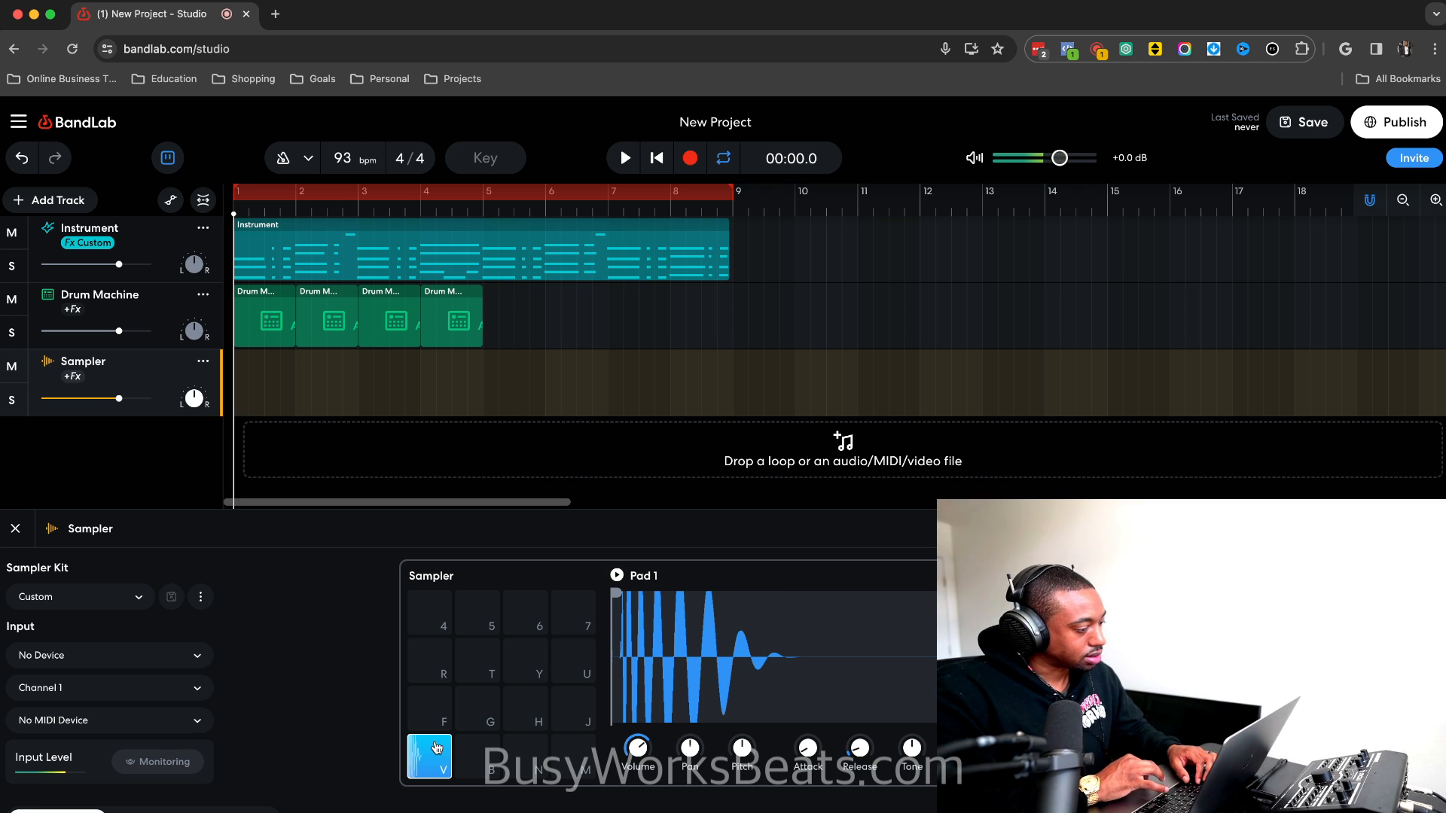
click(488, 753)
click(848, 698)
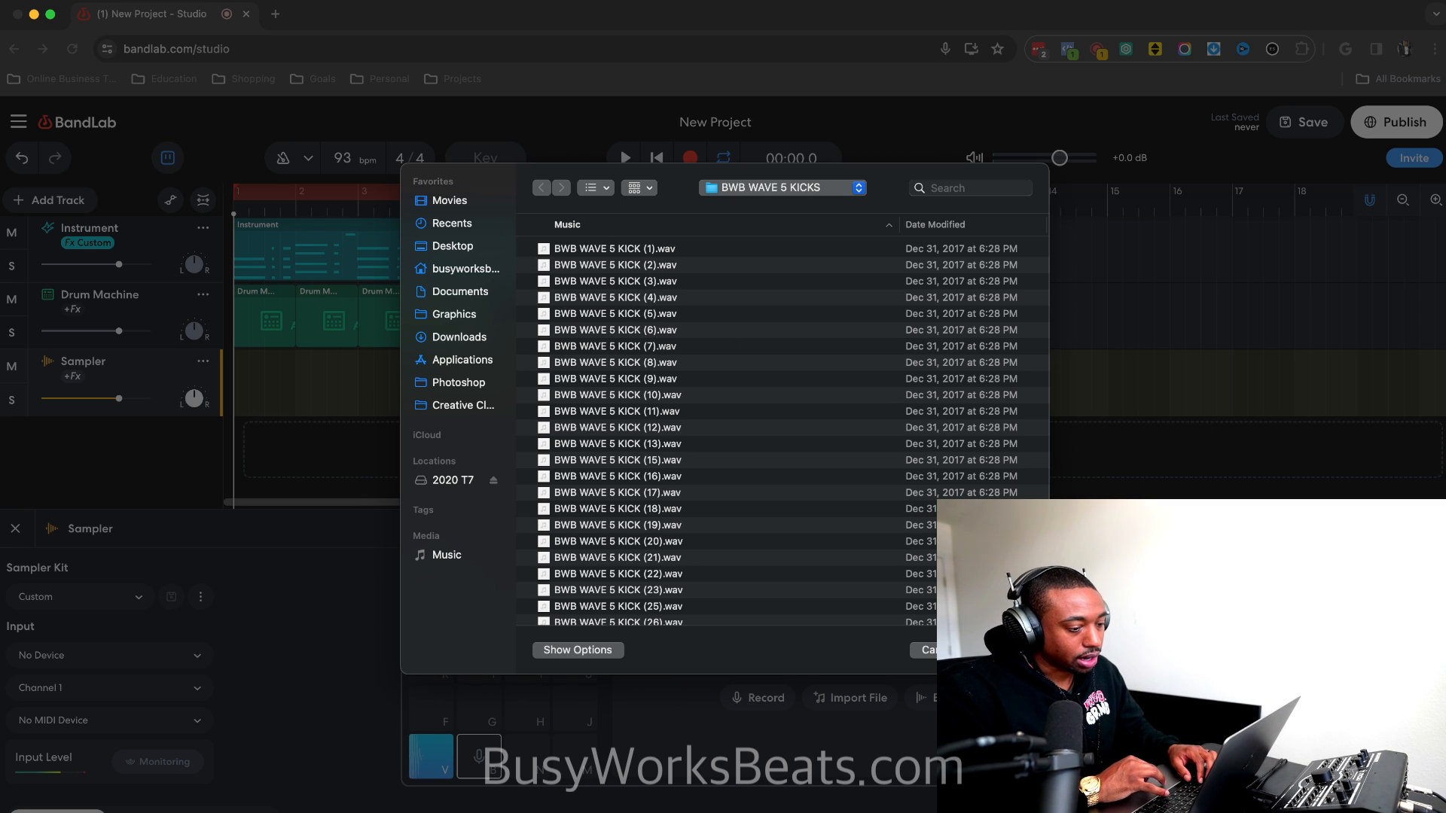
key(Escape)
Open a new Finder window and browse to Sounds > Friends Sounds on the 2020 T7 drive.
right_click(42, 812)
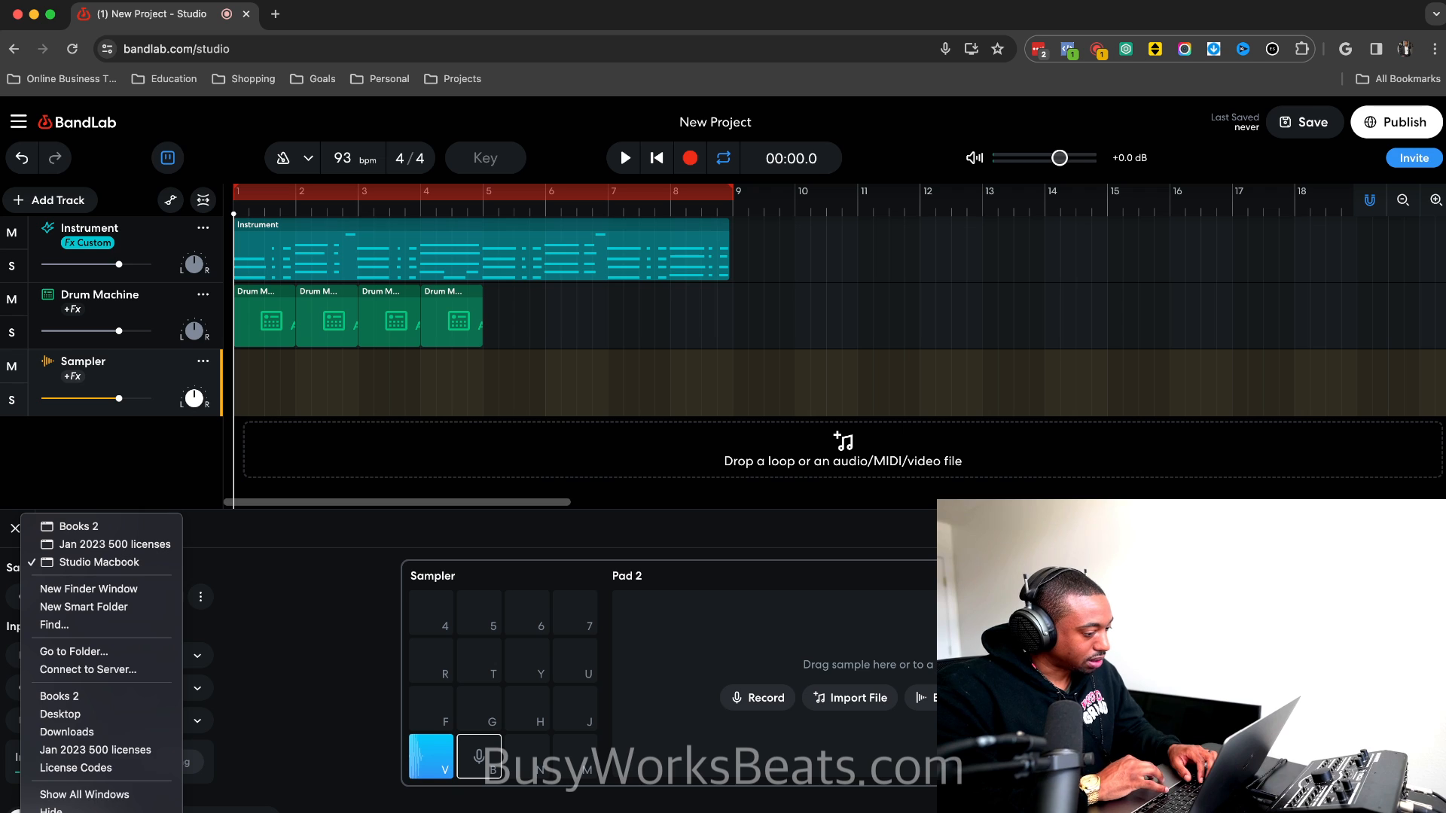
click(109, 589)
scroll(331, 722, down, 3)
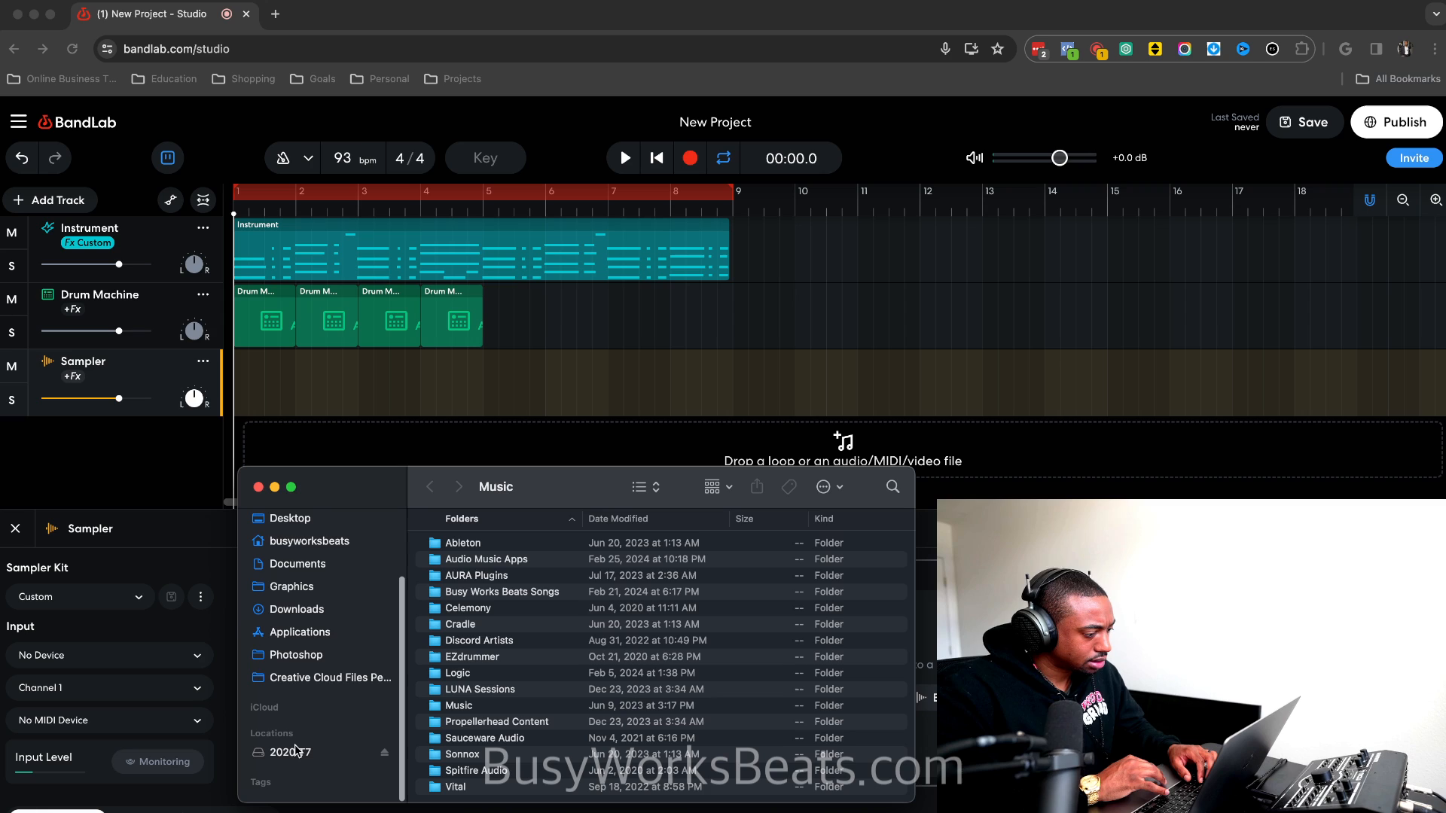
click(299, 757)
double_click(488, 577)
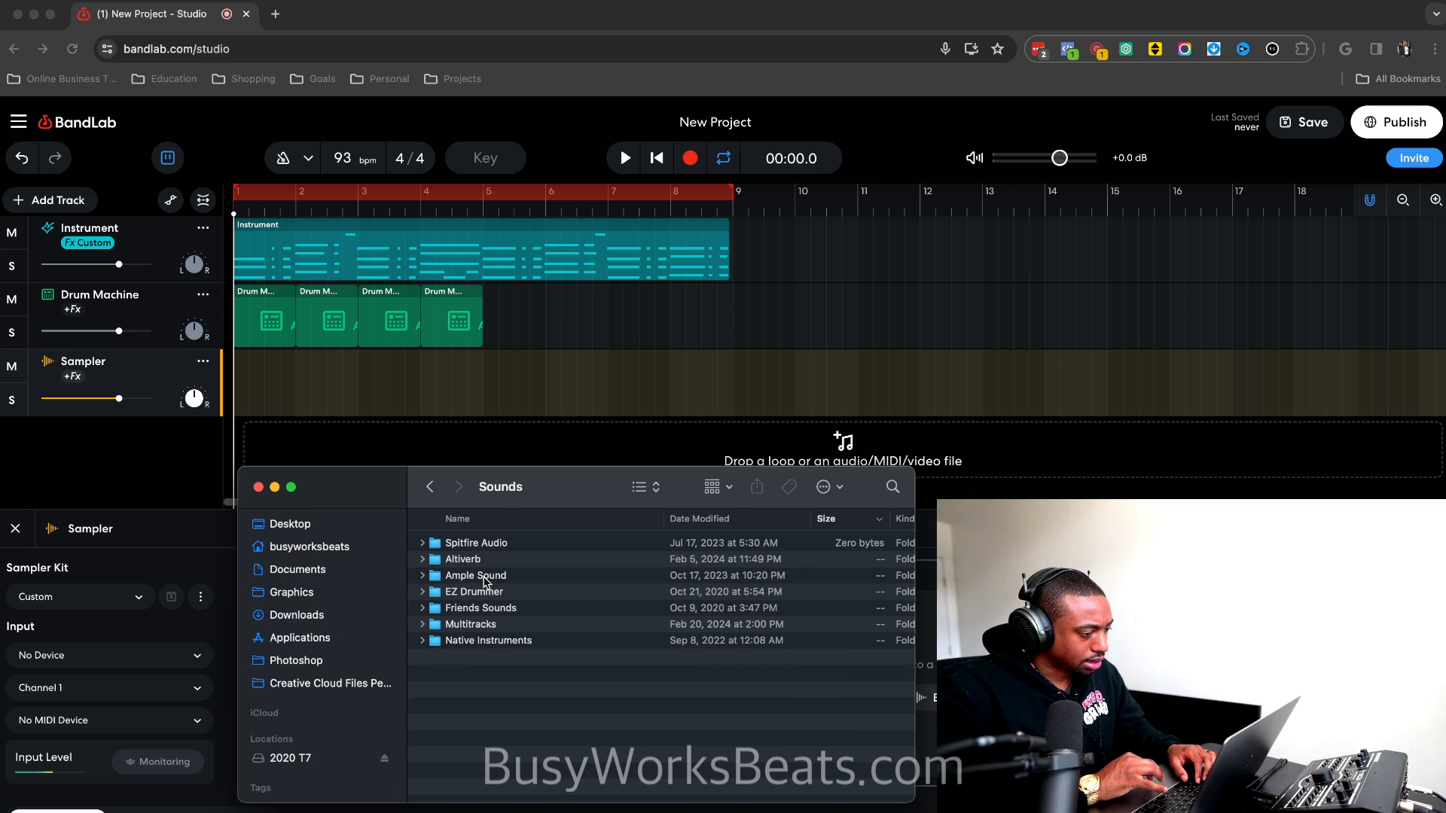
double_click(491, 589)
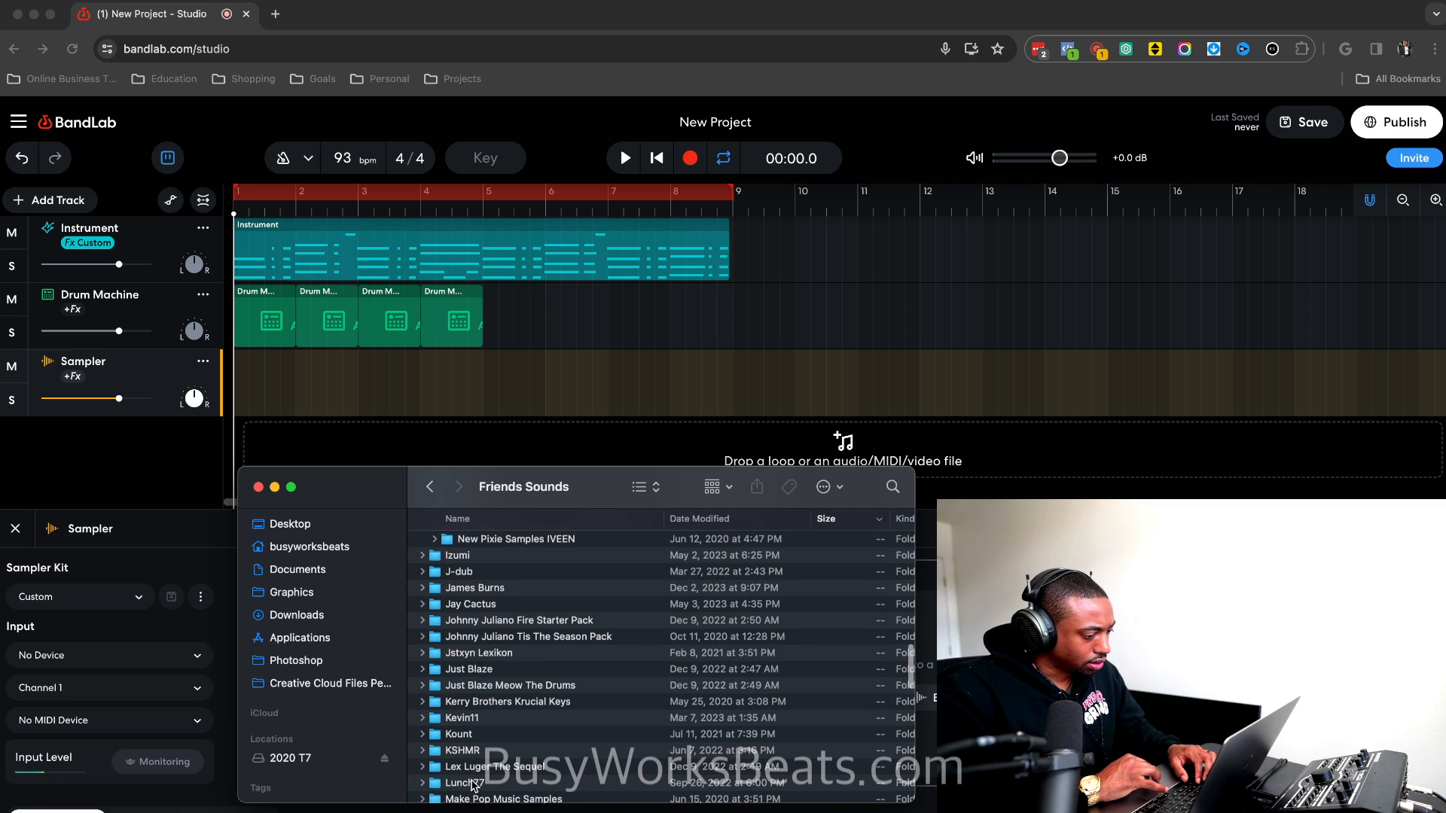
Open The Lunch77 Metro Boomin Drumkit folder inside Lunch77 > Lunch77 STS FULL PACK.
double_click(465, 783)
click(493, 675)
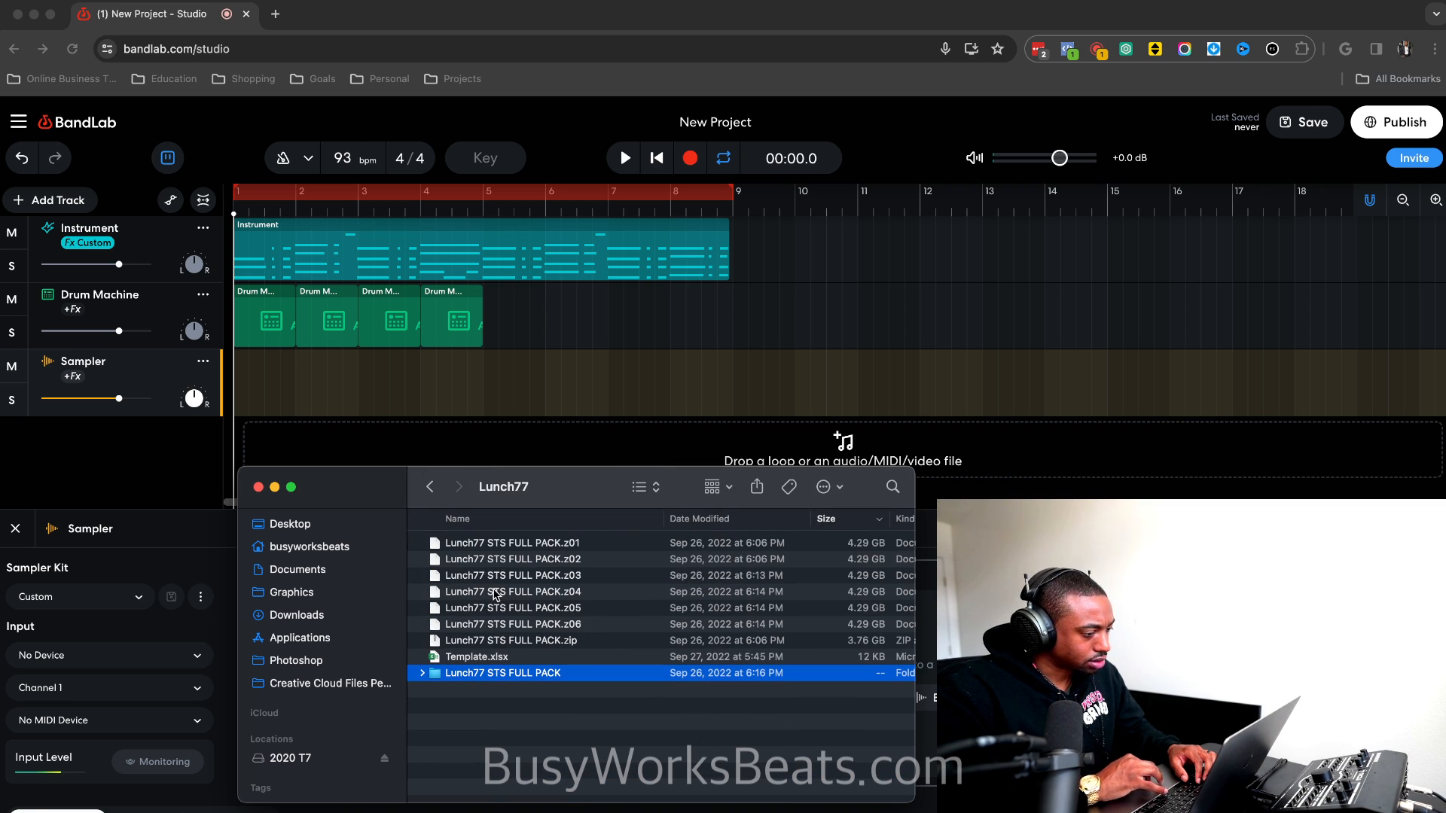
key(super+Down)
scroll(497, 603, down, 20)
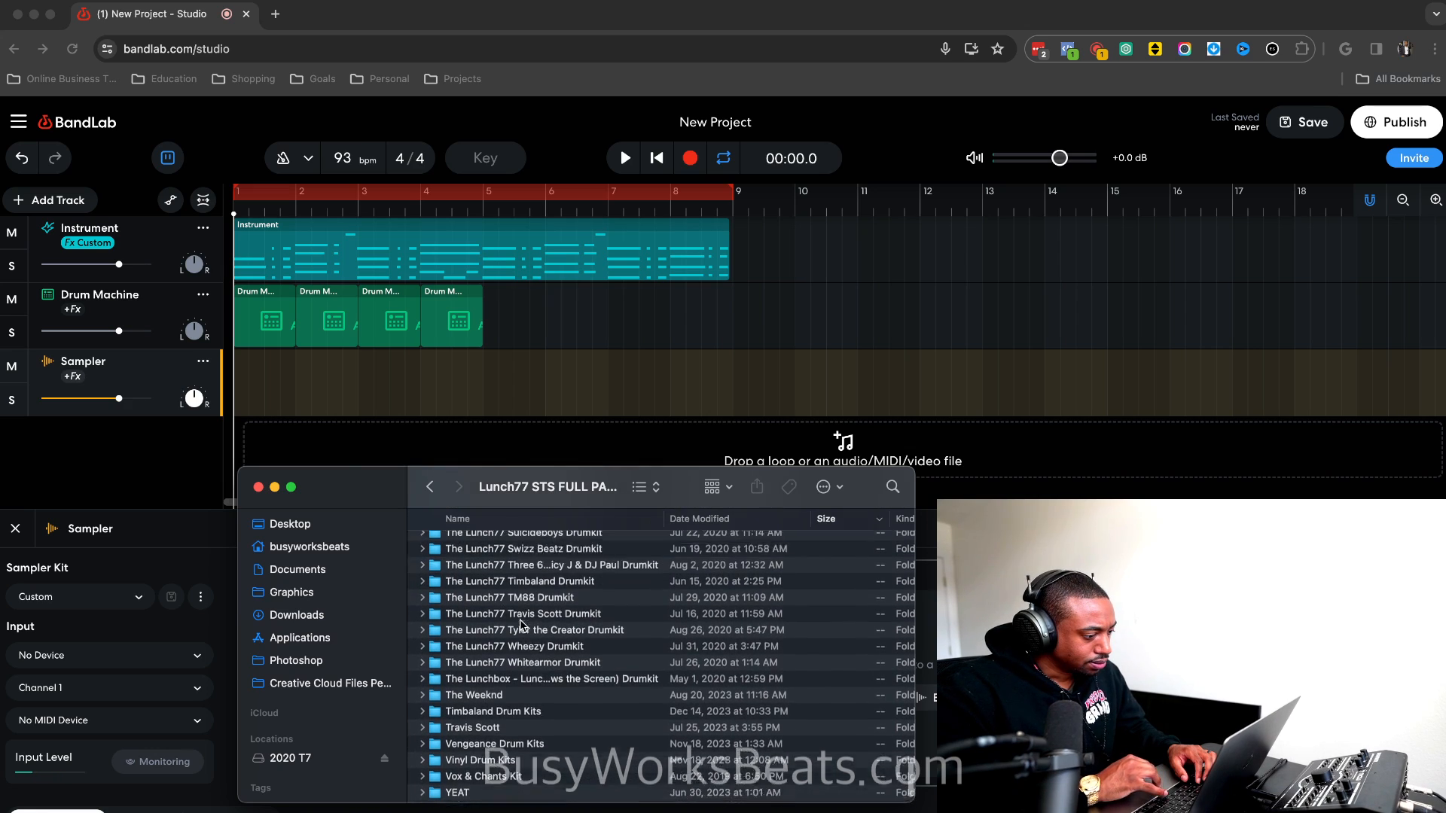
scroll(523, 617, up, 10)
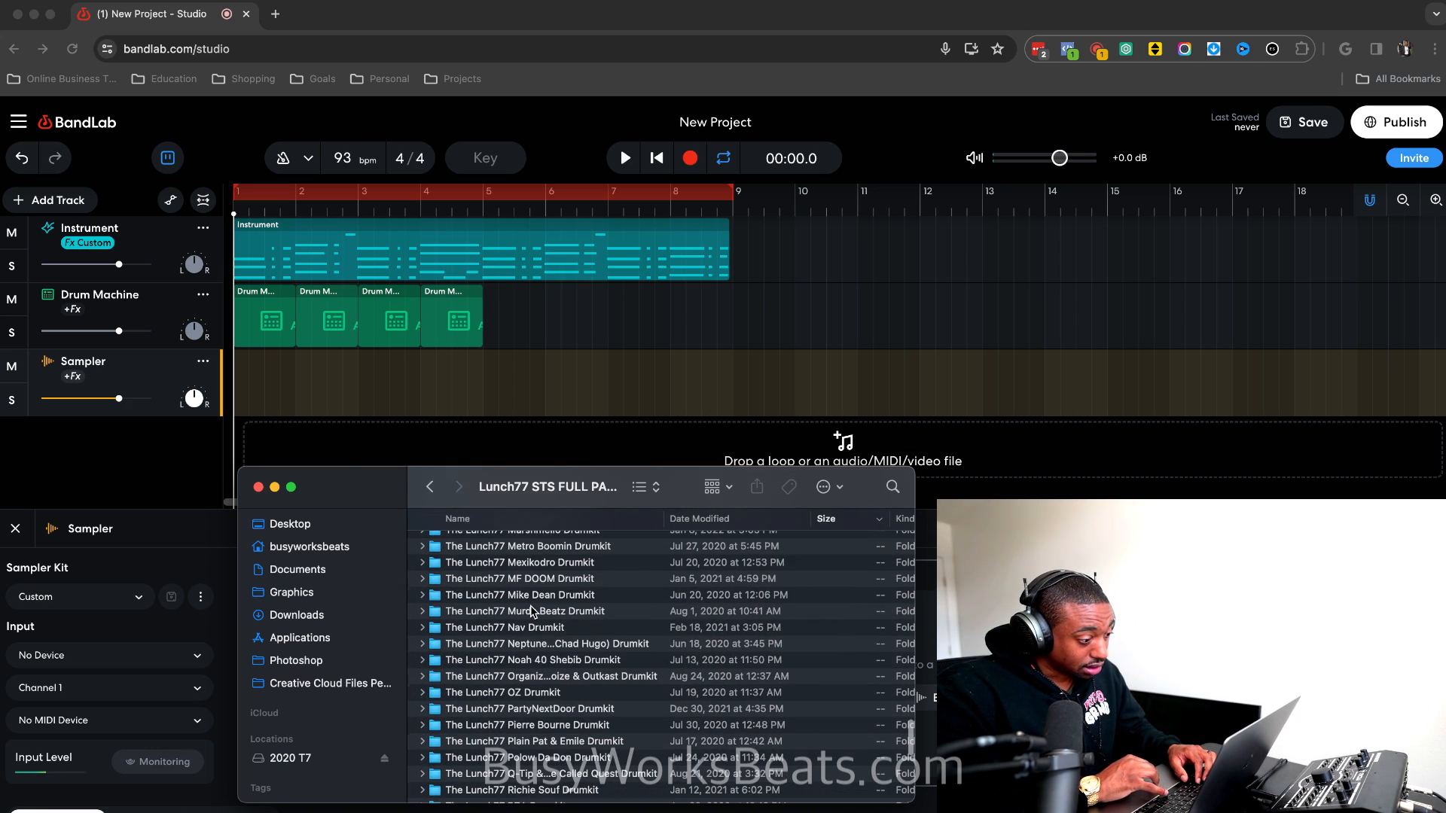
click(555, 519)
scroll(534, 631, down, 1)
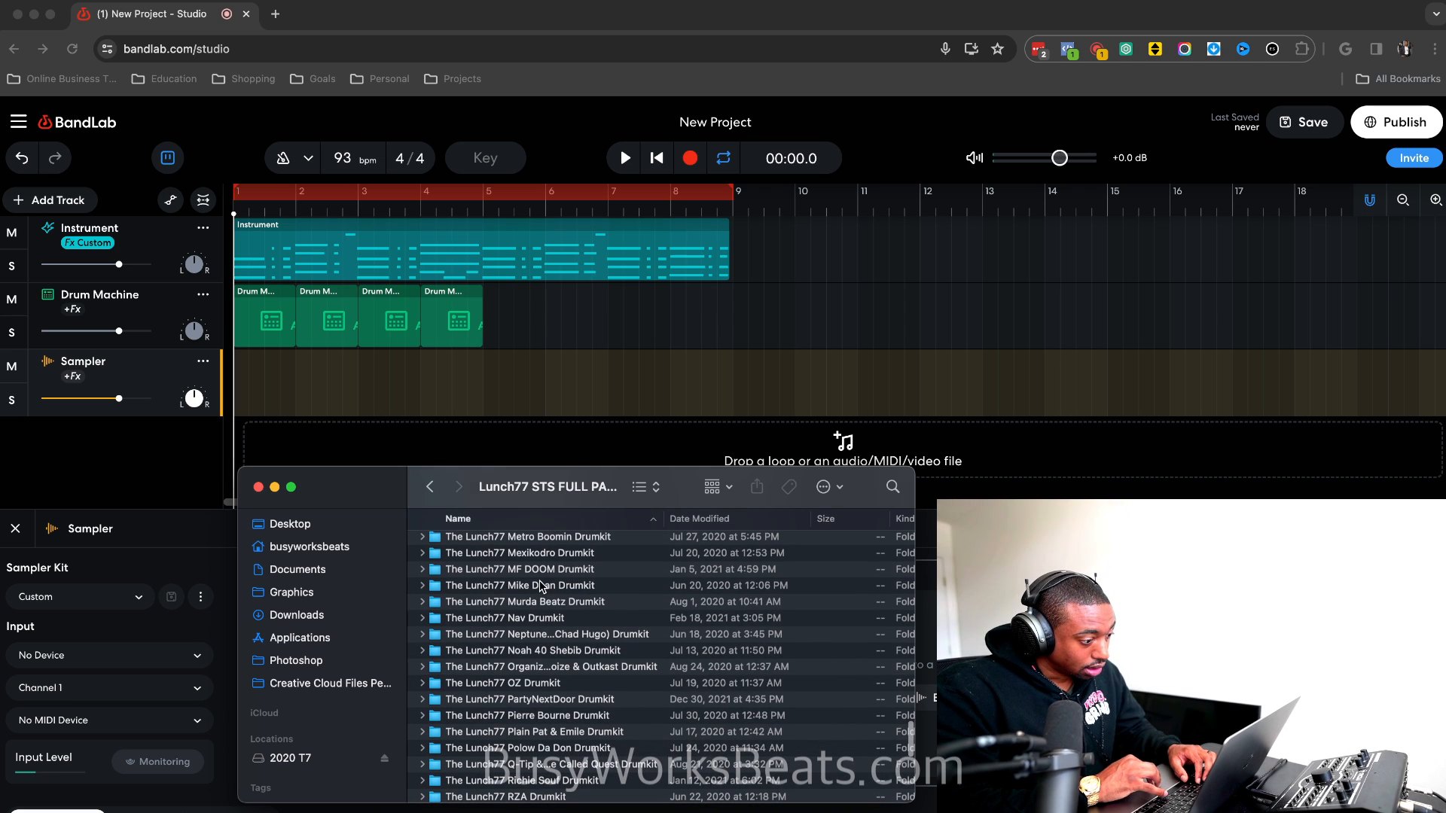
double_click(544, 539)
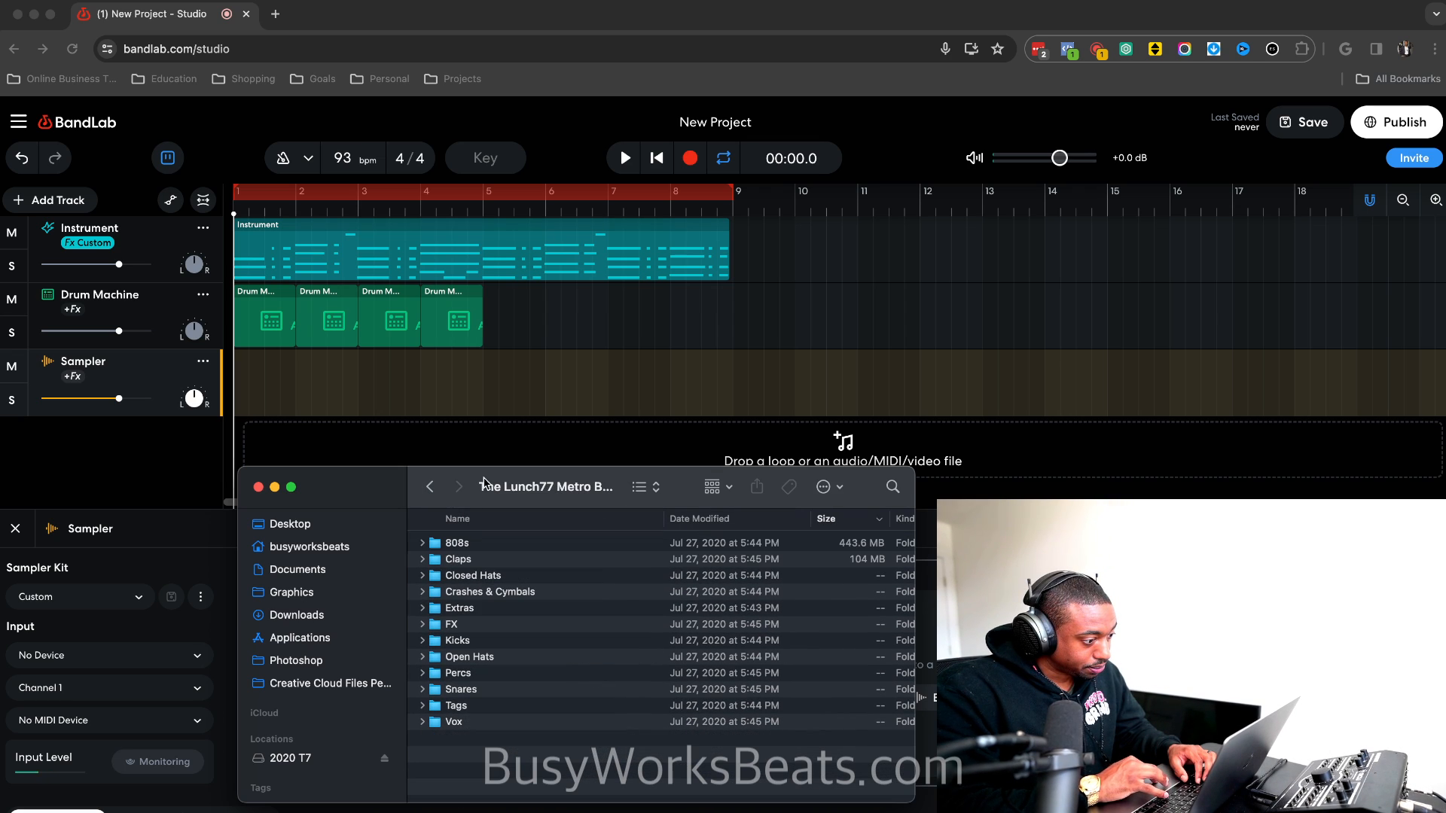
Move the Finder window clear of the Sampler pads and open the drum kit's Closed Hats folder.
drag(544, 543, 492, 477)
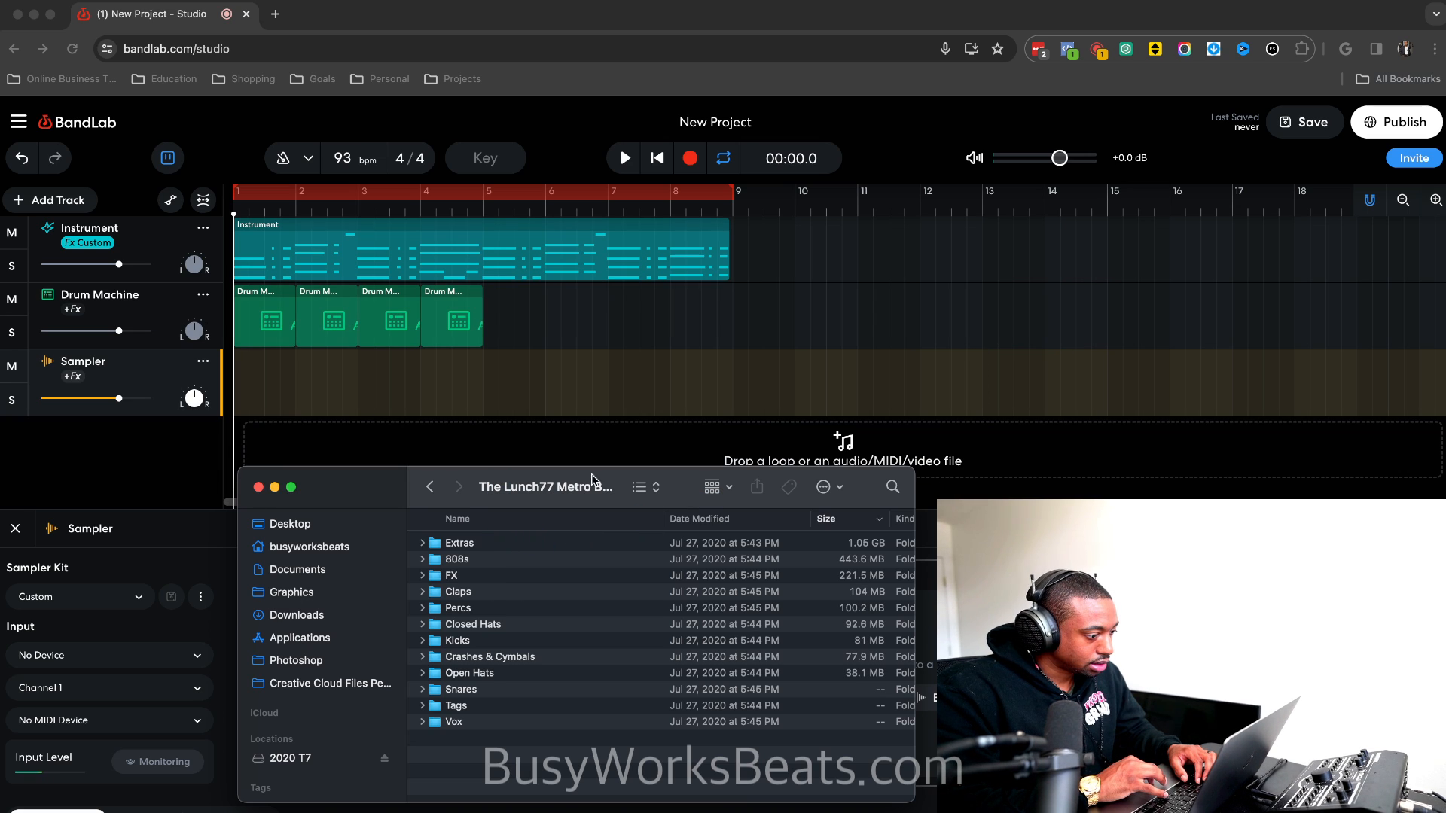
drag(728, 476, 1082, 312)
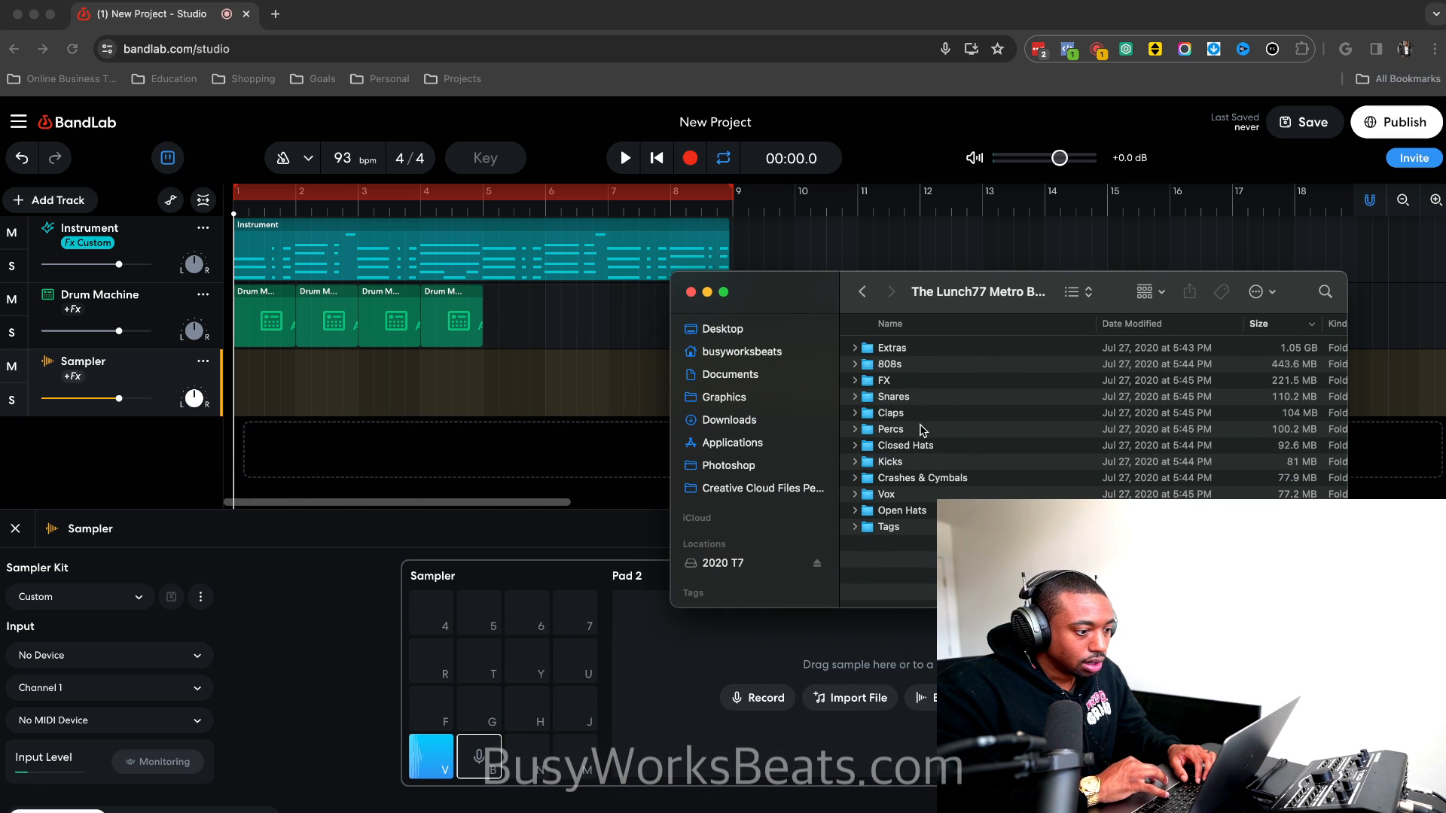
click(914, 446)
double_click(889, 445)
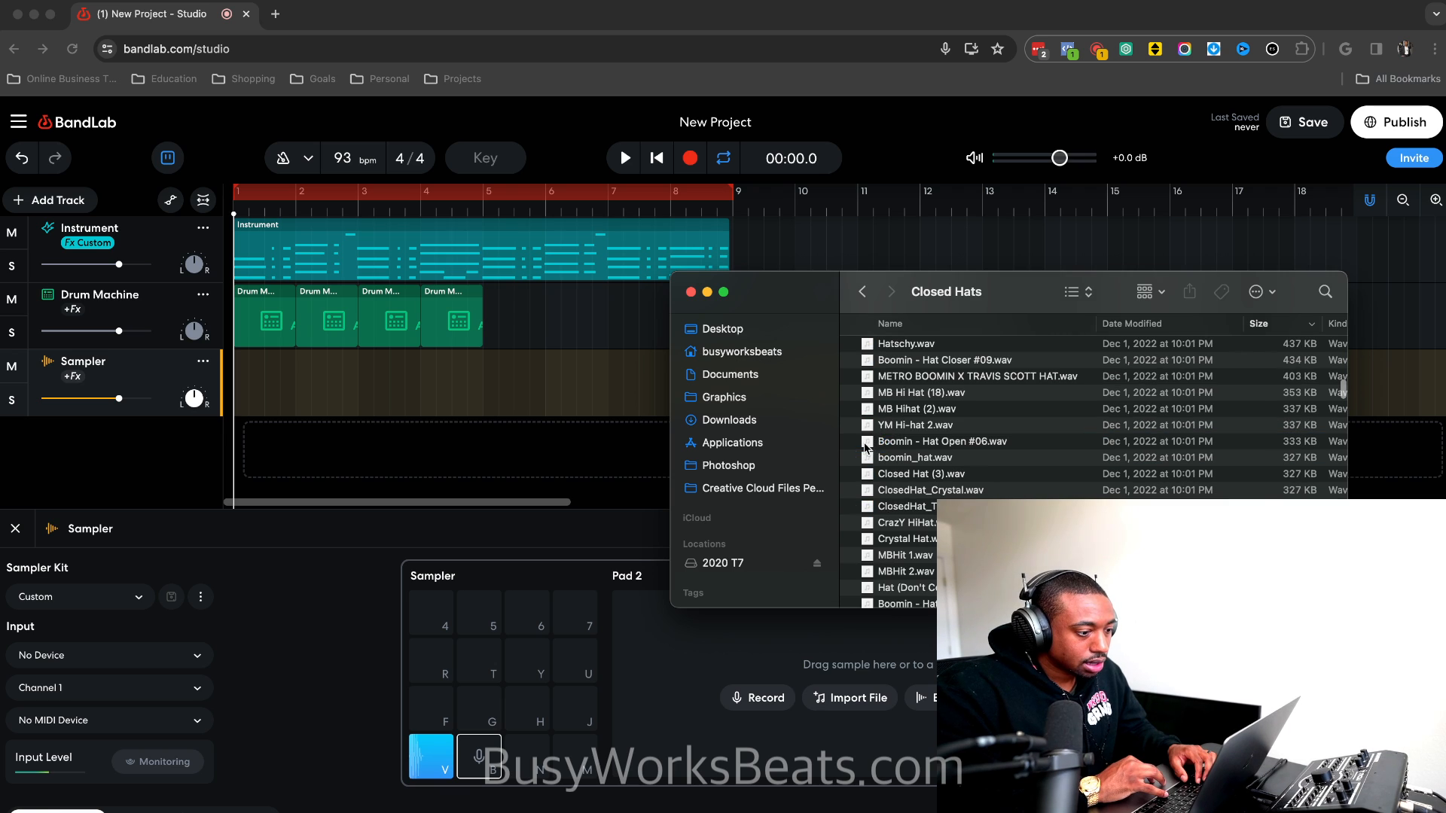
Preview the largest closed hat samples in turn and load Boom Hat (2).wav onto the Sampler's Pad 2.
click(931, 410)
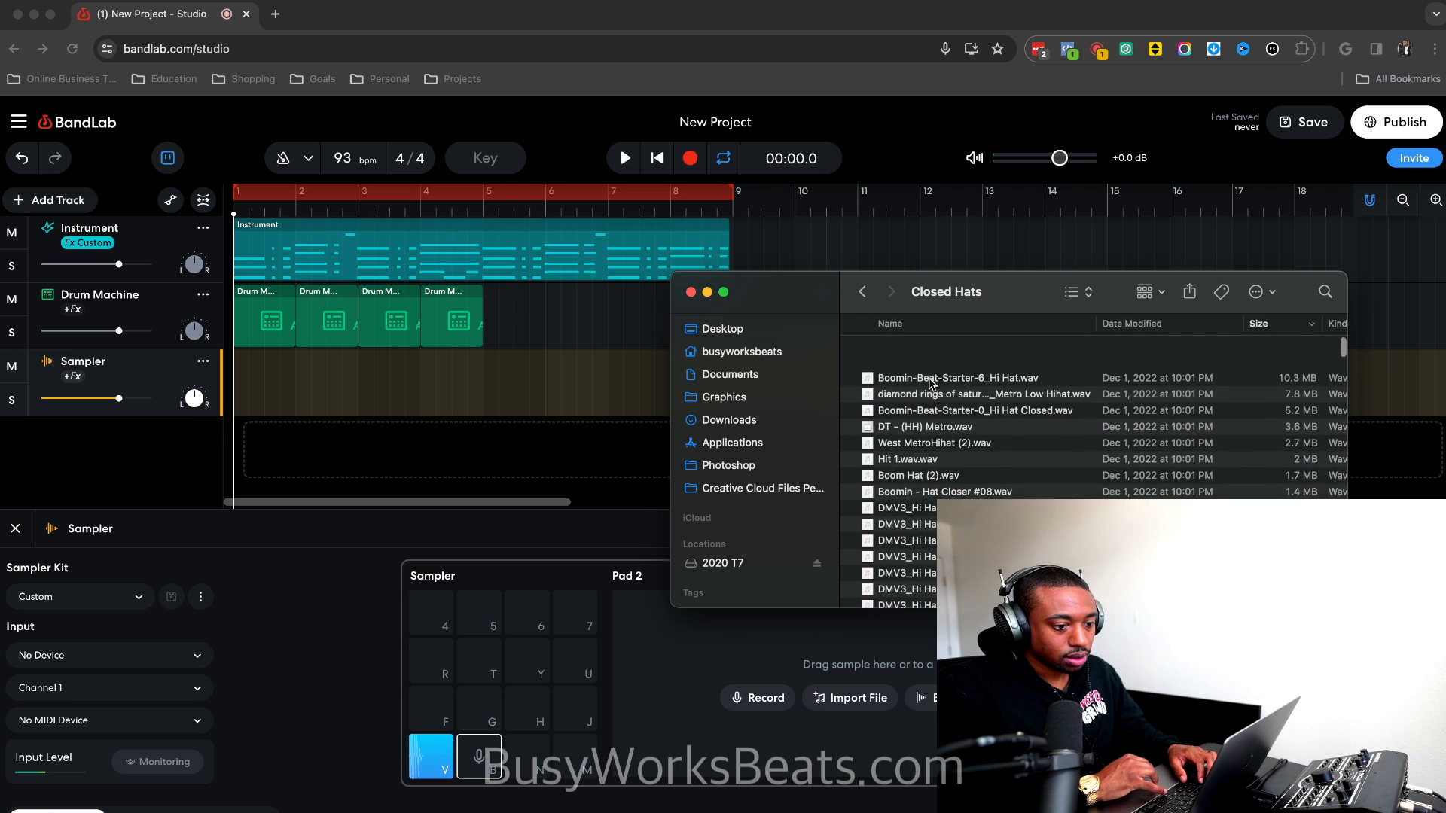
click(947, 351)
key(space)
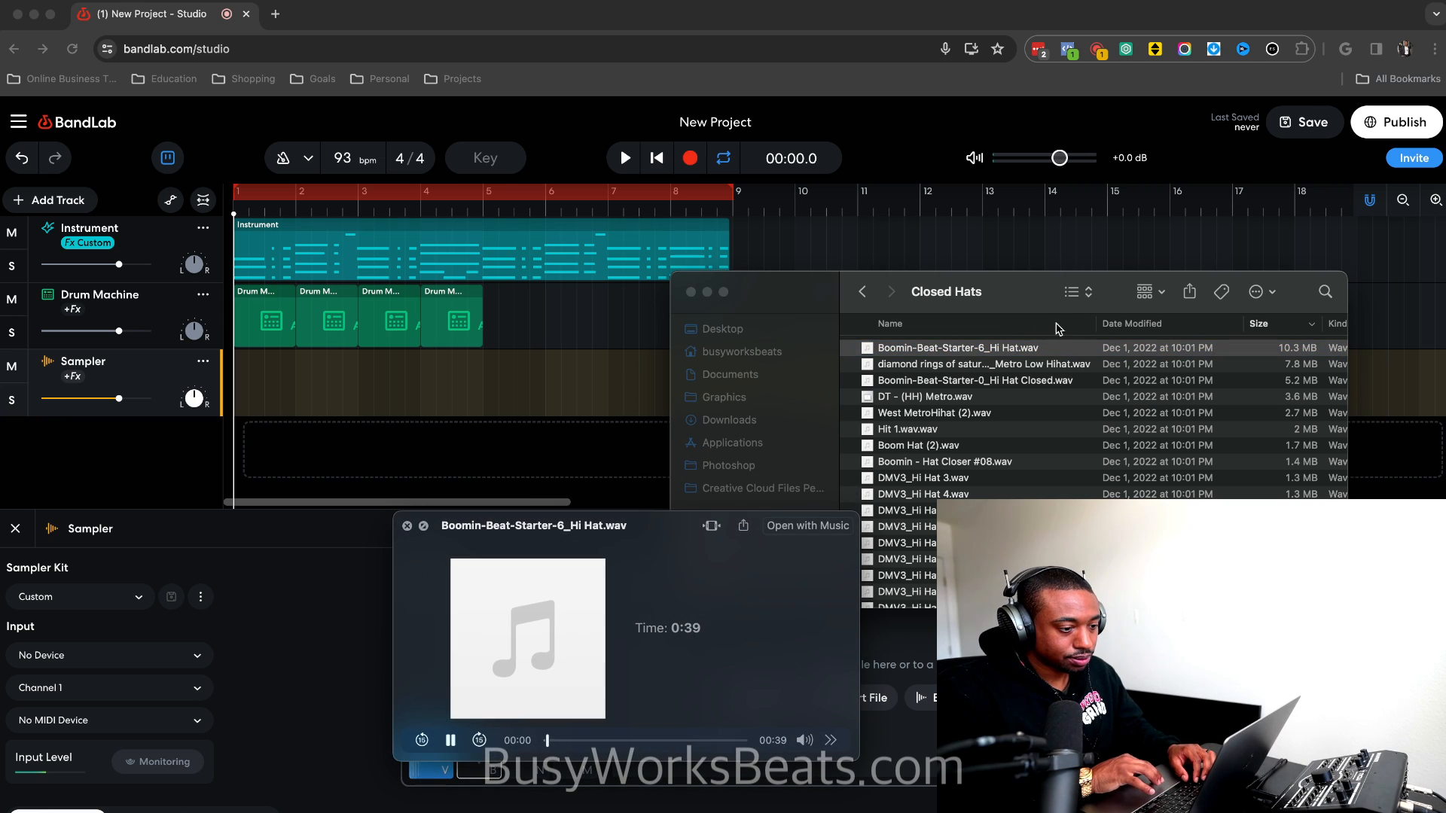
key(Down)
key(Down)
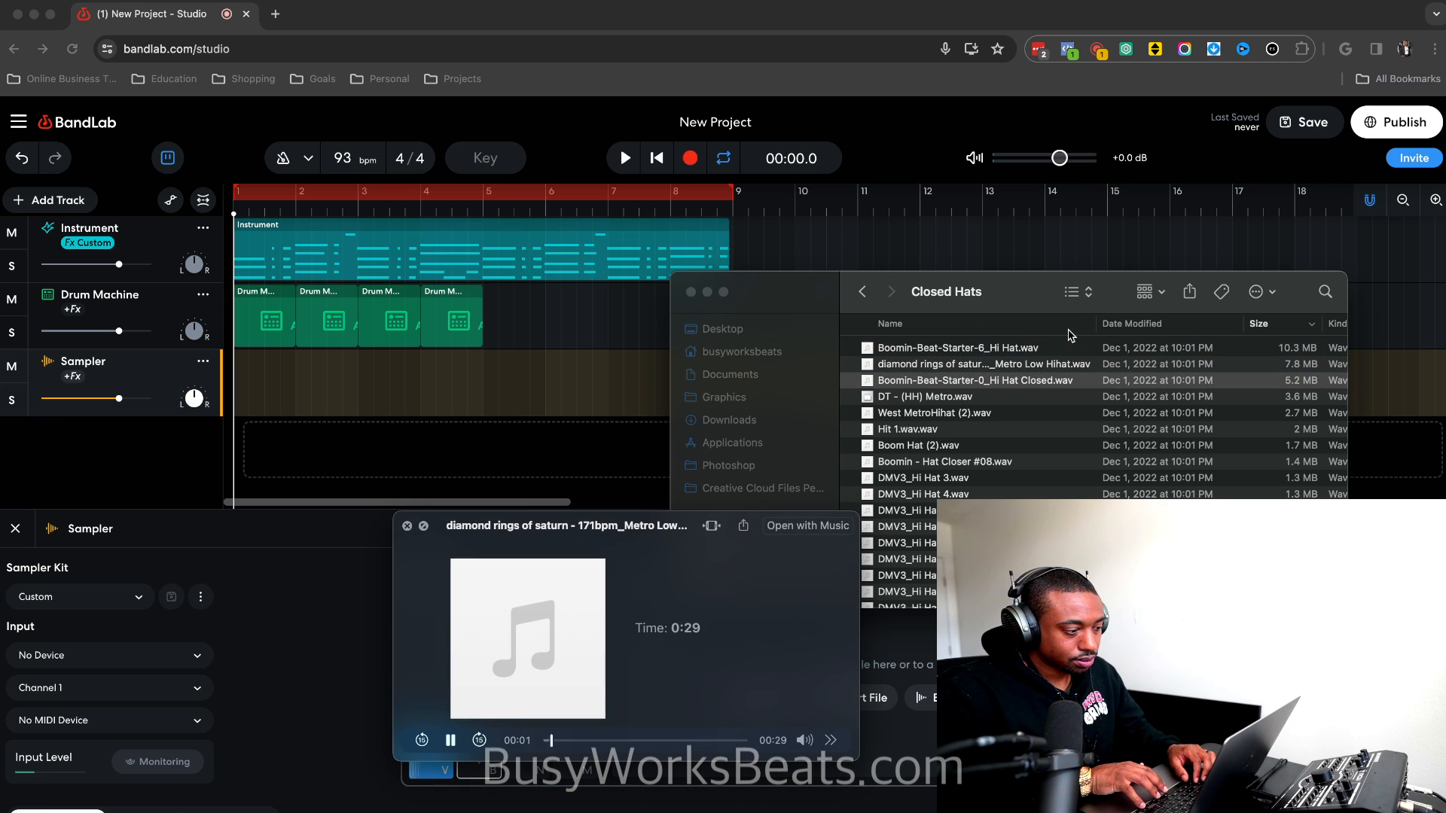
key(Down)
key(Down)
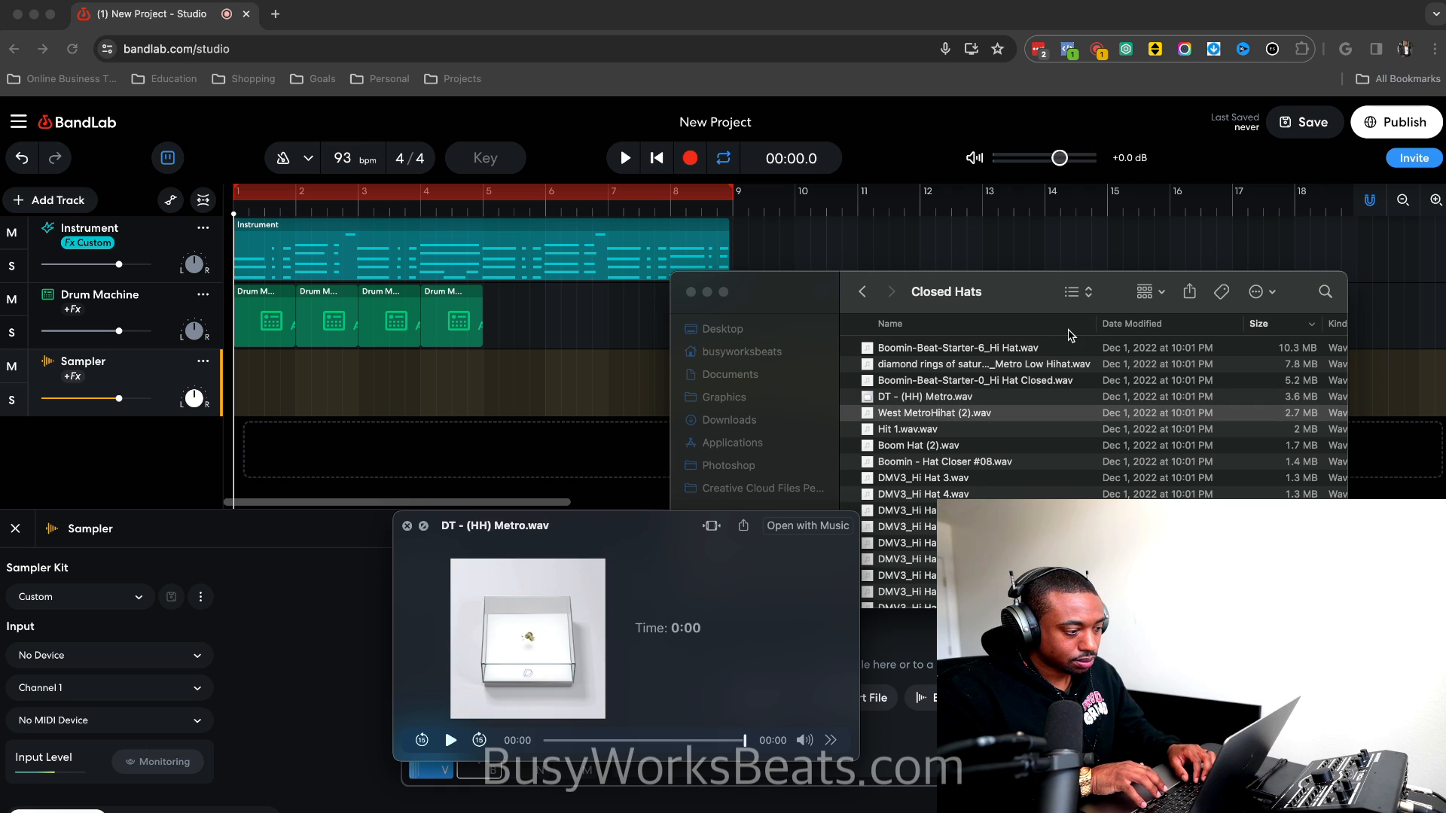
key(Down)
key(Down)
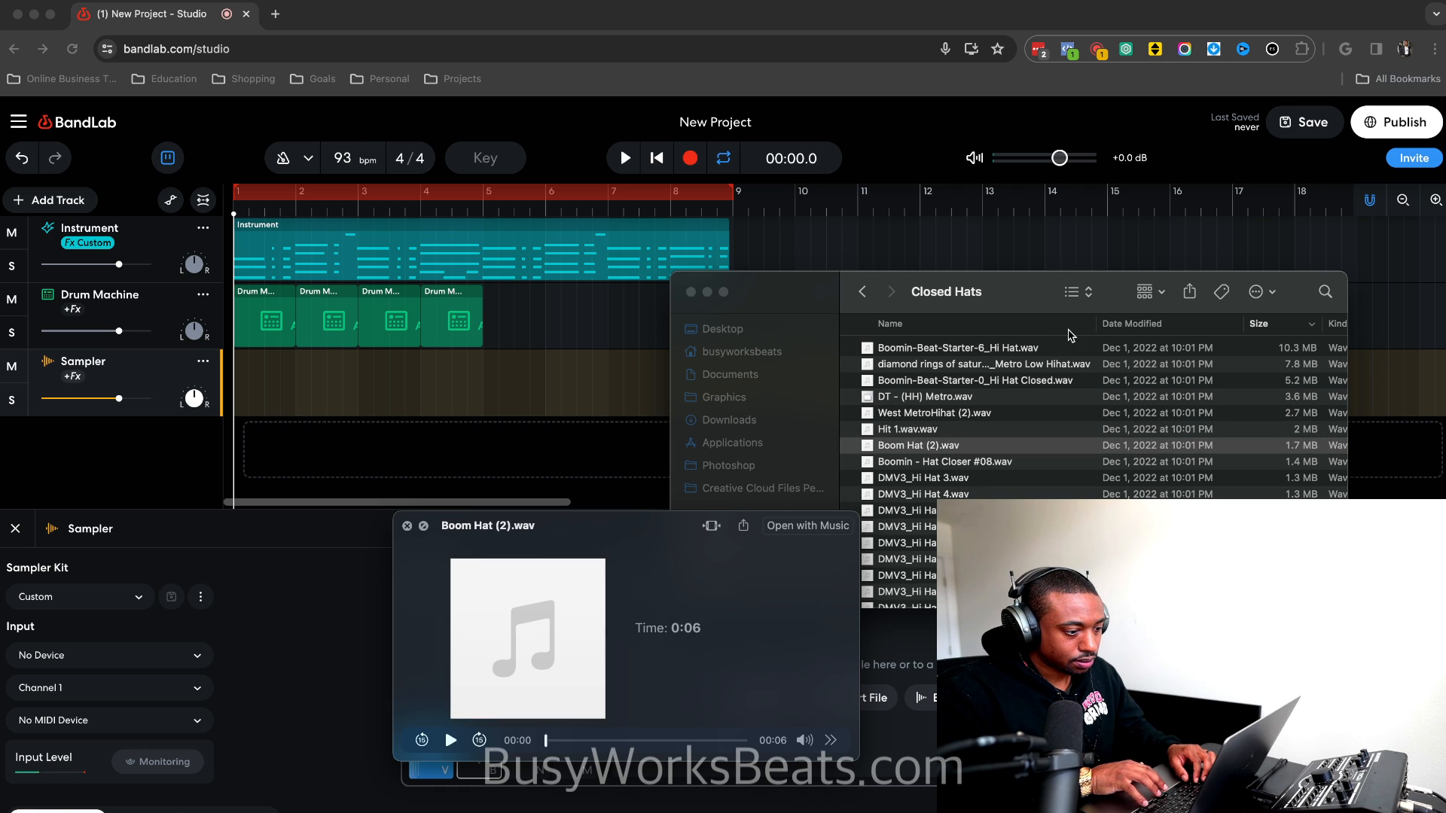
key(Down)
key(space)
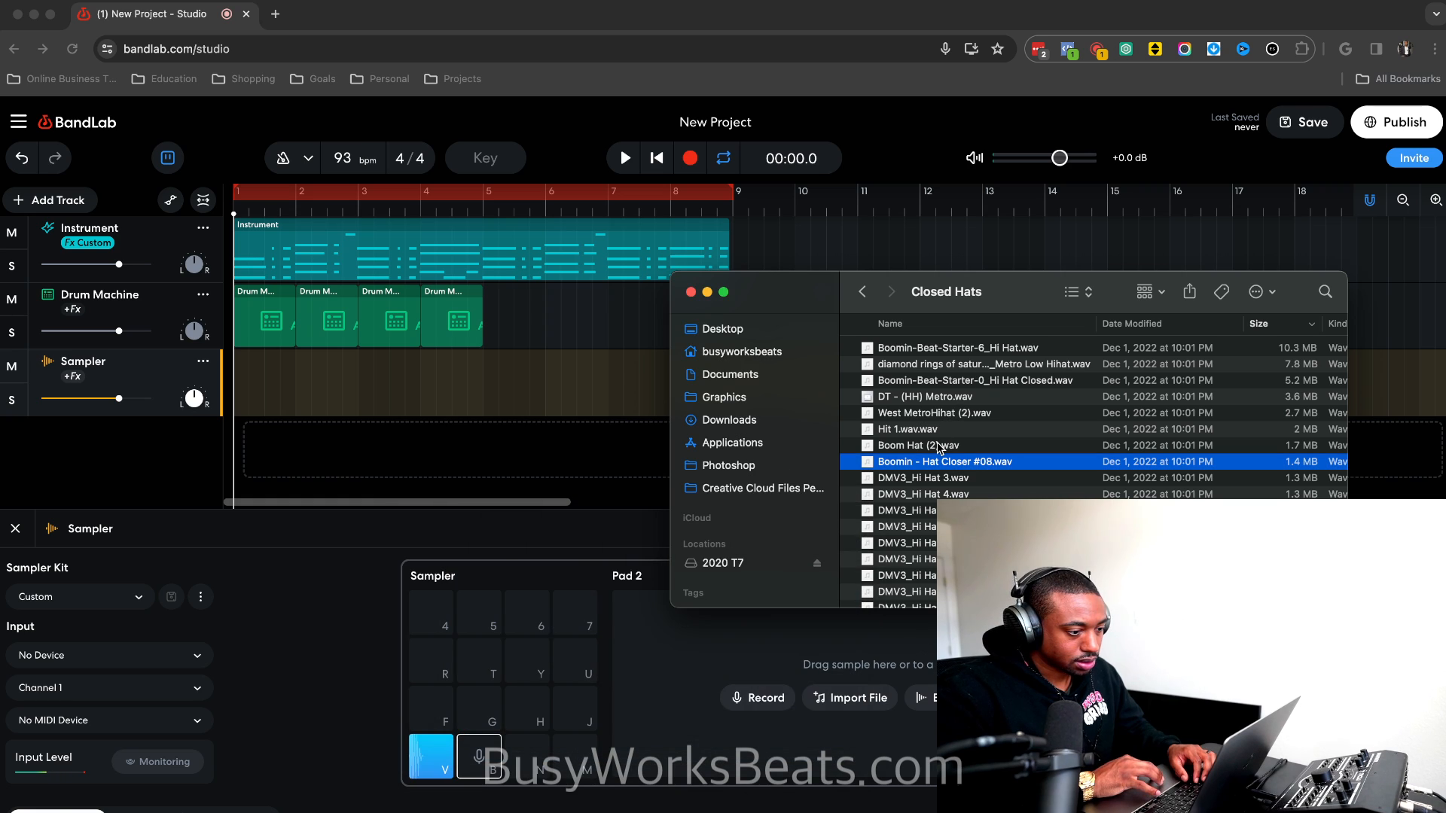
drag(942, 445, 484, 764)
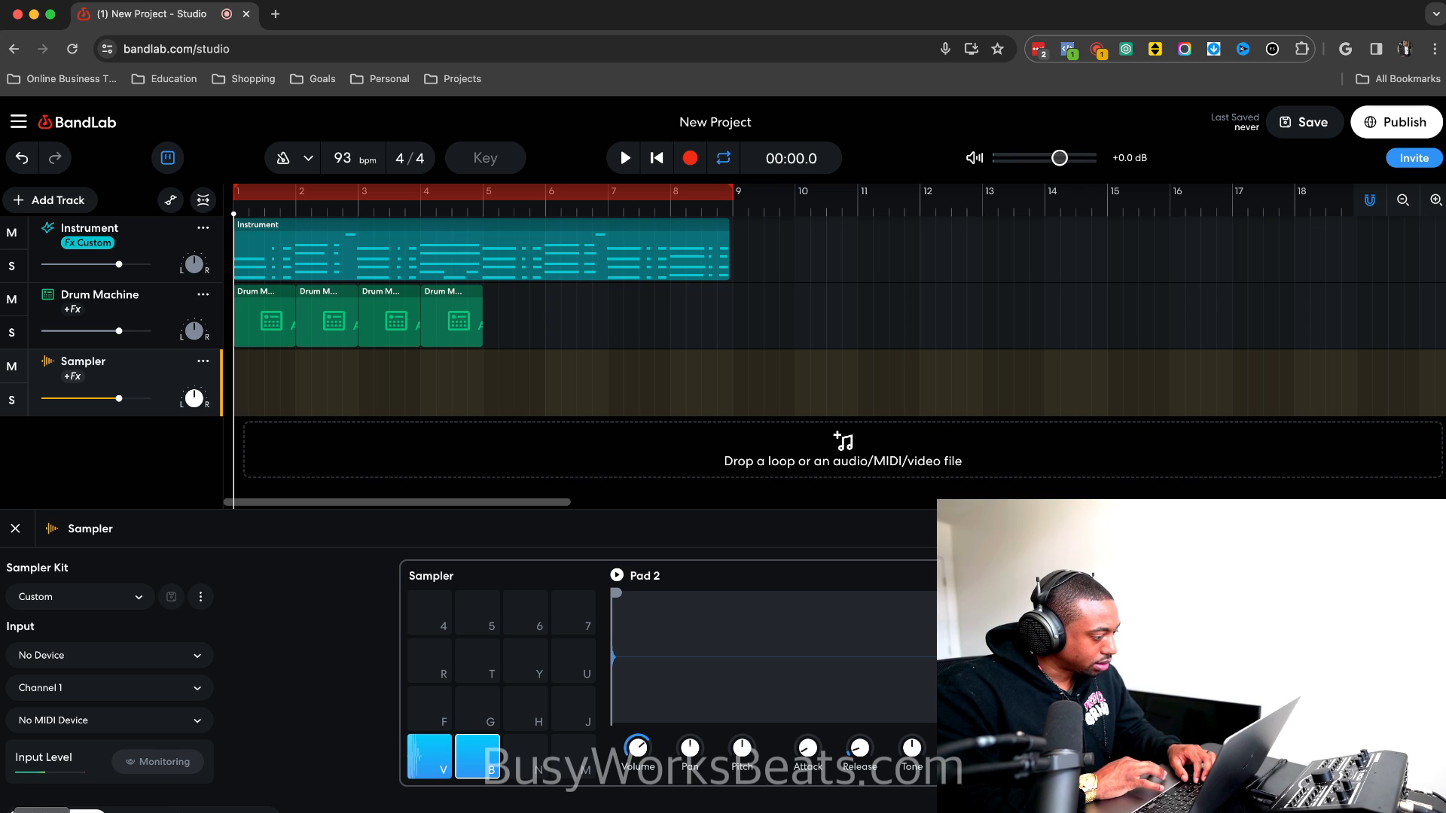
Switch to Finder, return to The Lunch77 Metro Boomin Drumkit folder and open its Claps folder.
key(super+Tab)
click(862, 291)
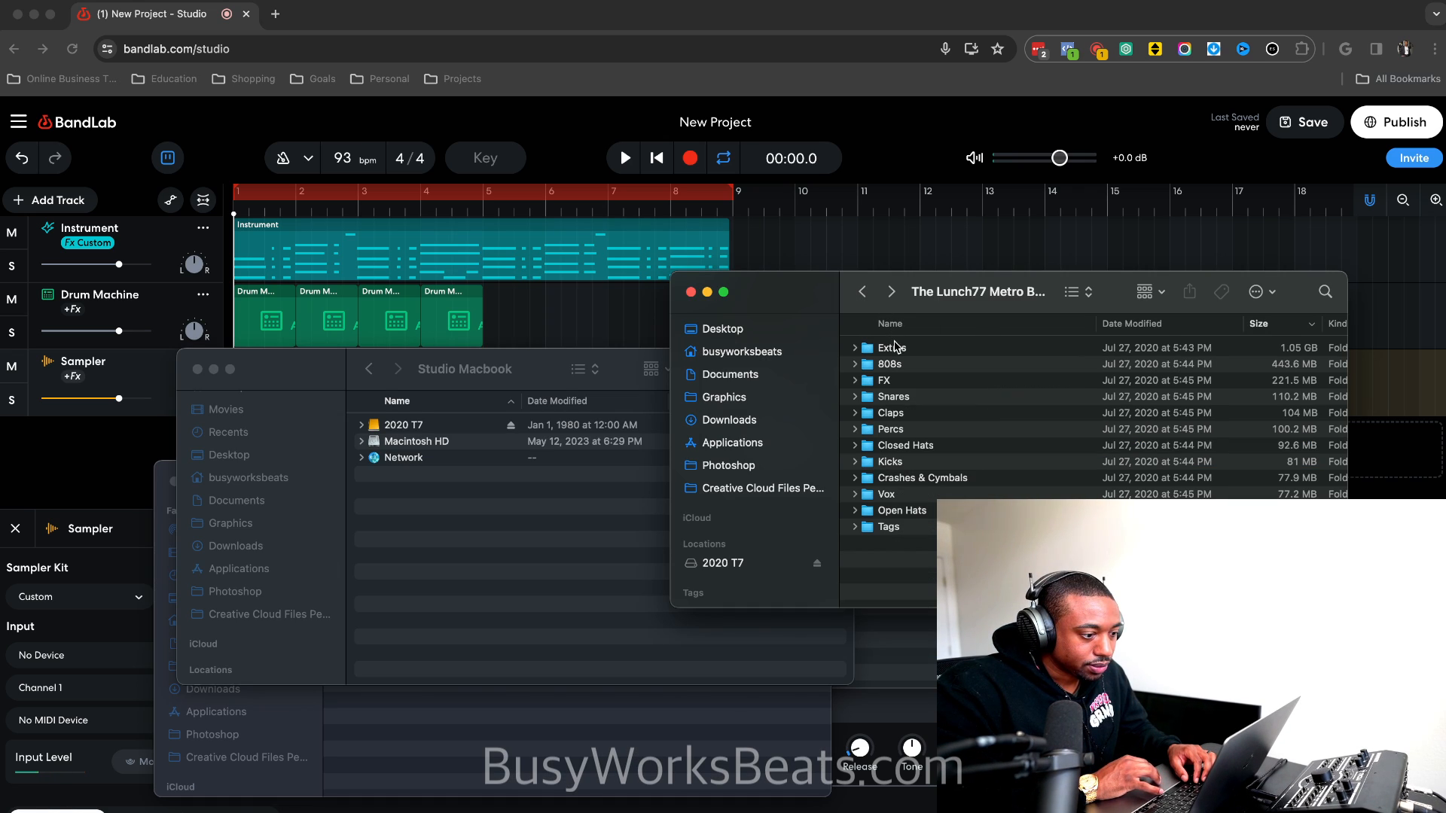
click(922, 411)
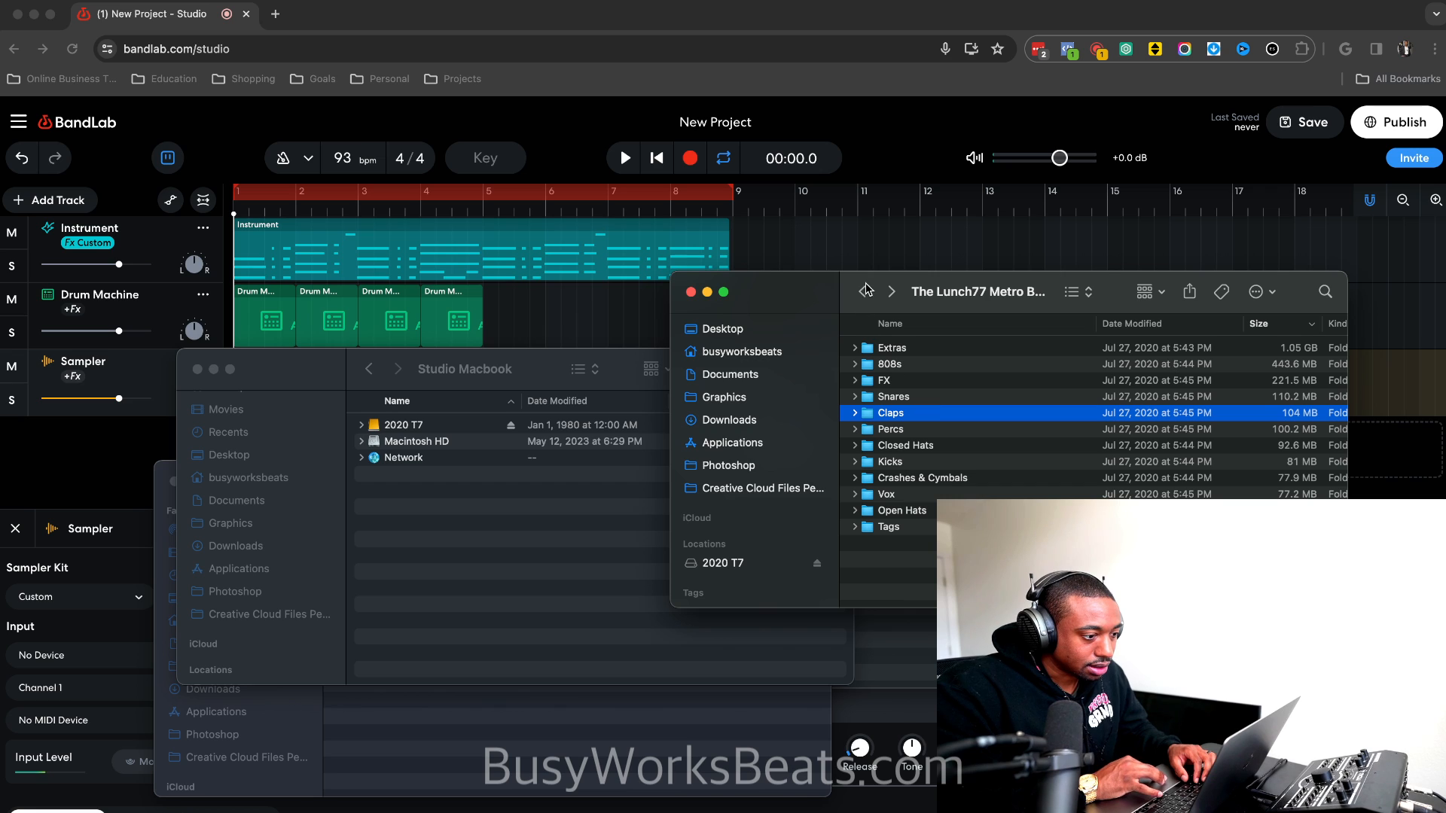
double_click(915, 412)
Preview the 652 KB Metro Claps samples, including the Matter, Trap, Thin and Flame variants.
click(931, 360)
key(space)
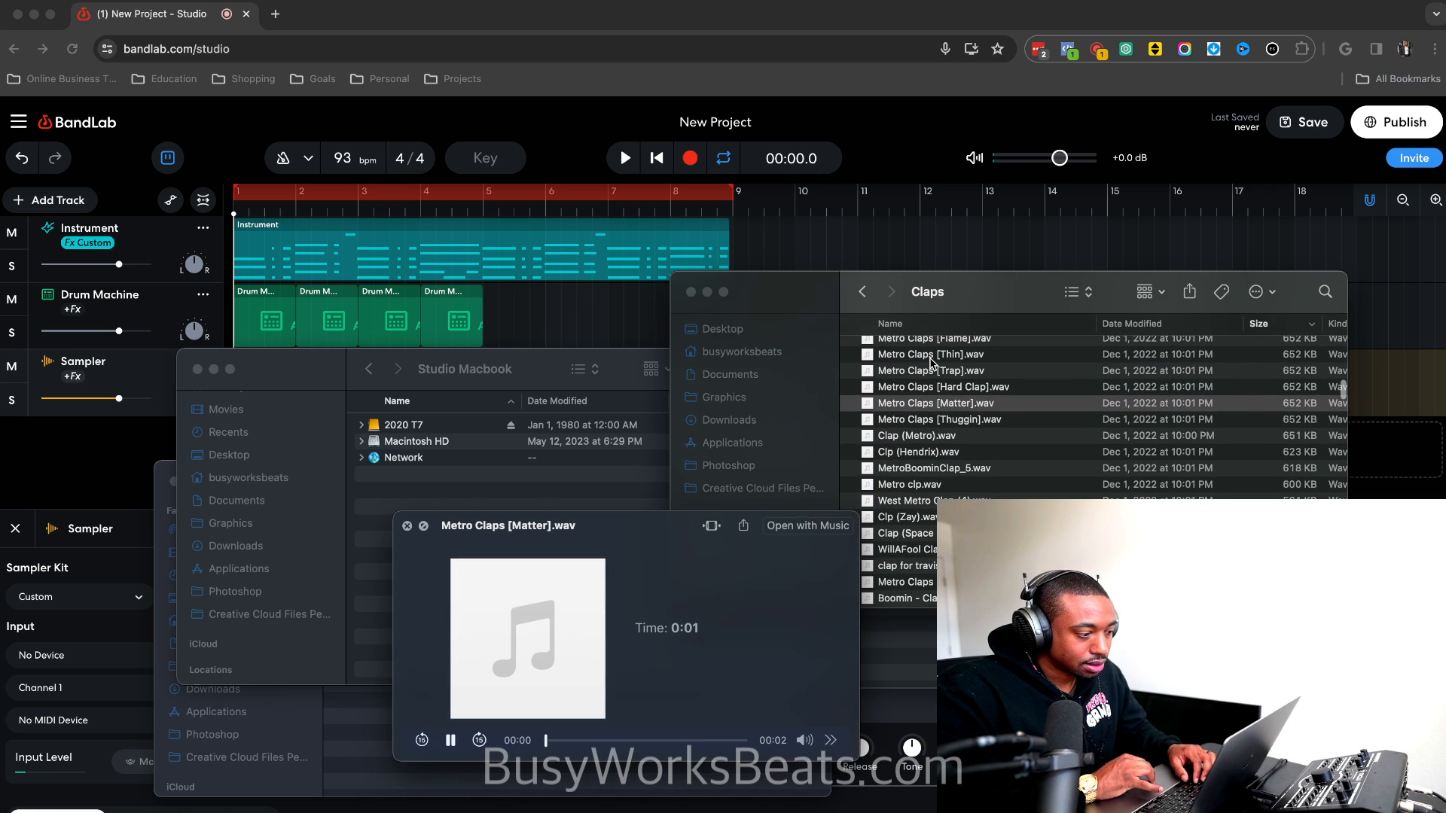
key(Up)
key(Up)
key(Up)
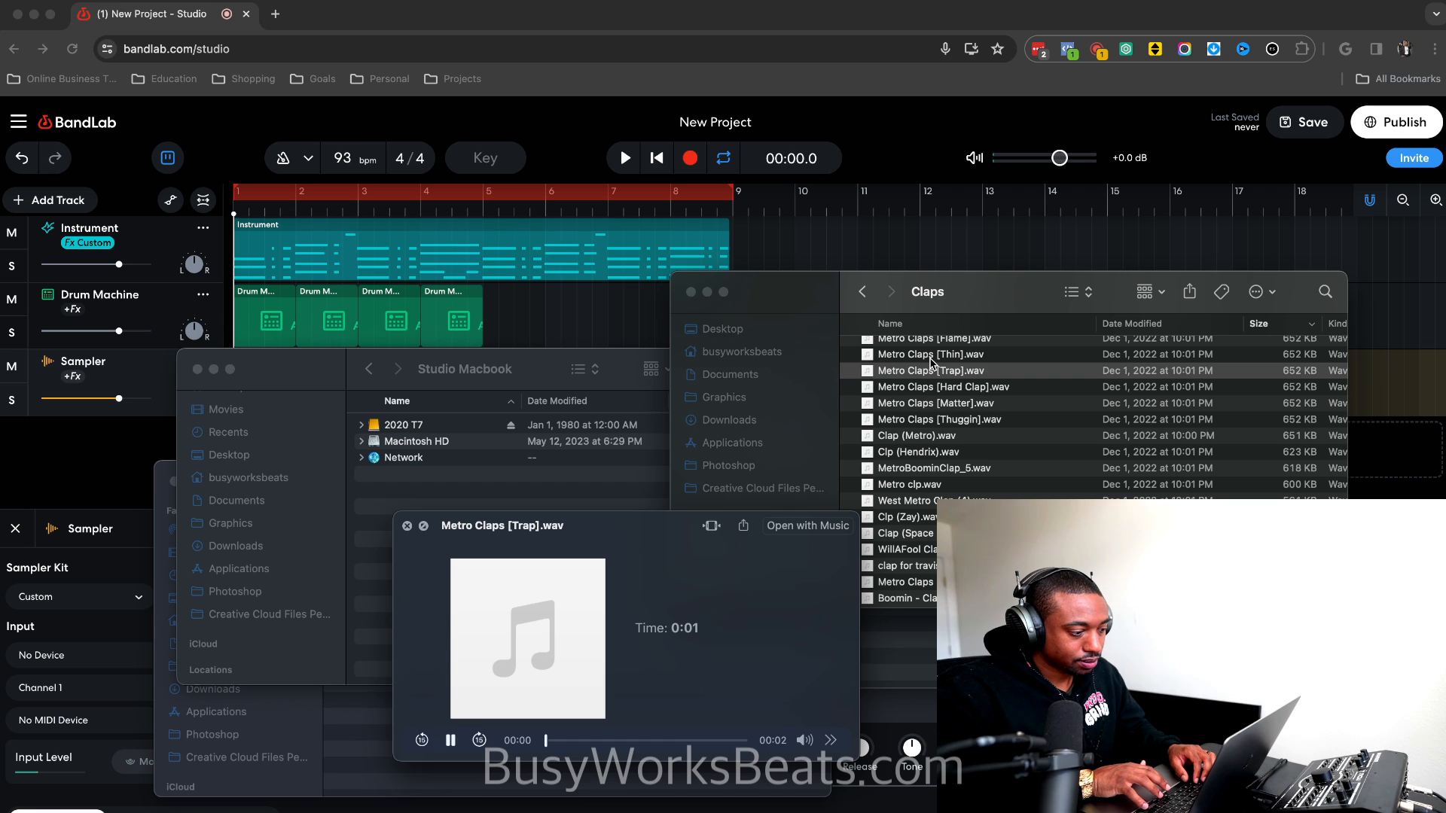
key(Up)
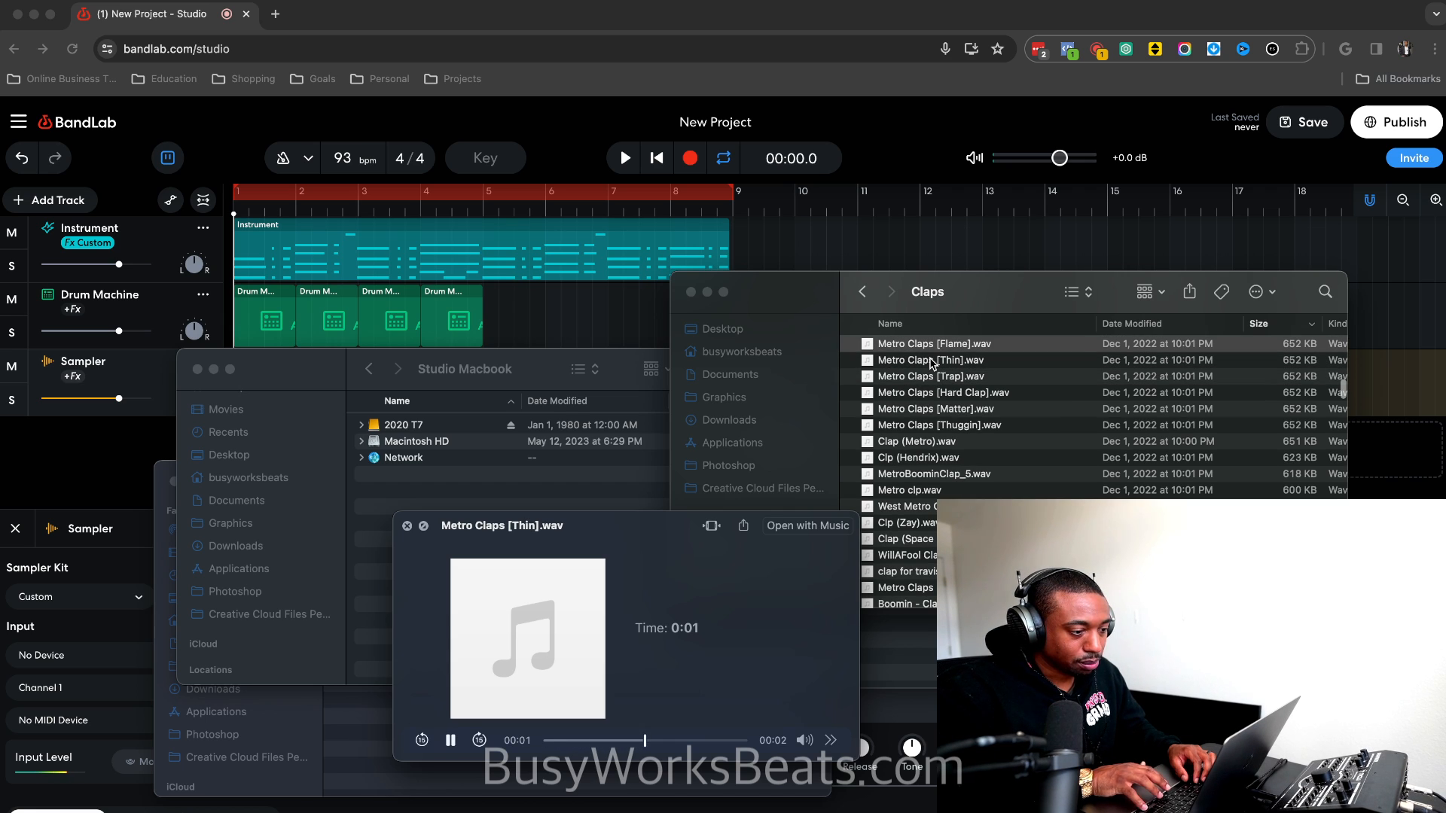
key(Down)
key(Down)
key(Down)
key(Down)
key(Down)
key(Down)
key(Down)
key(Down)
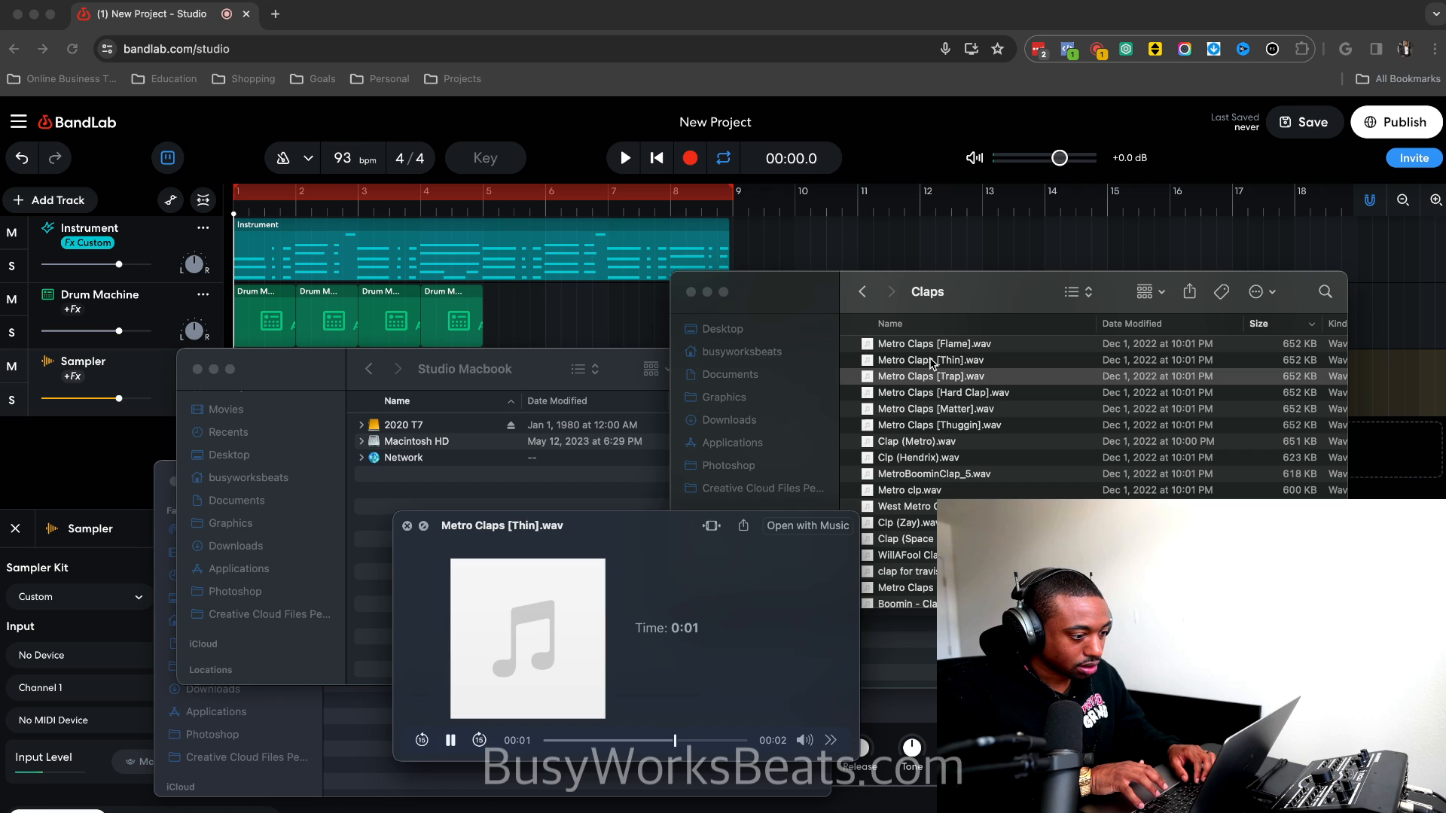
Preview the claps from Metro clp.wav down to Clap (Space Cadet).wav and settle on Clp (Zay).wav.
key(space)
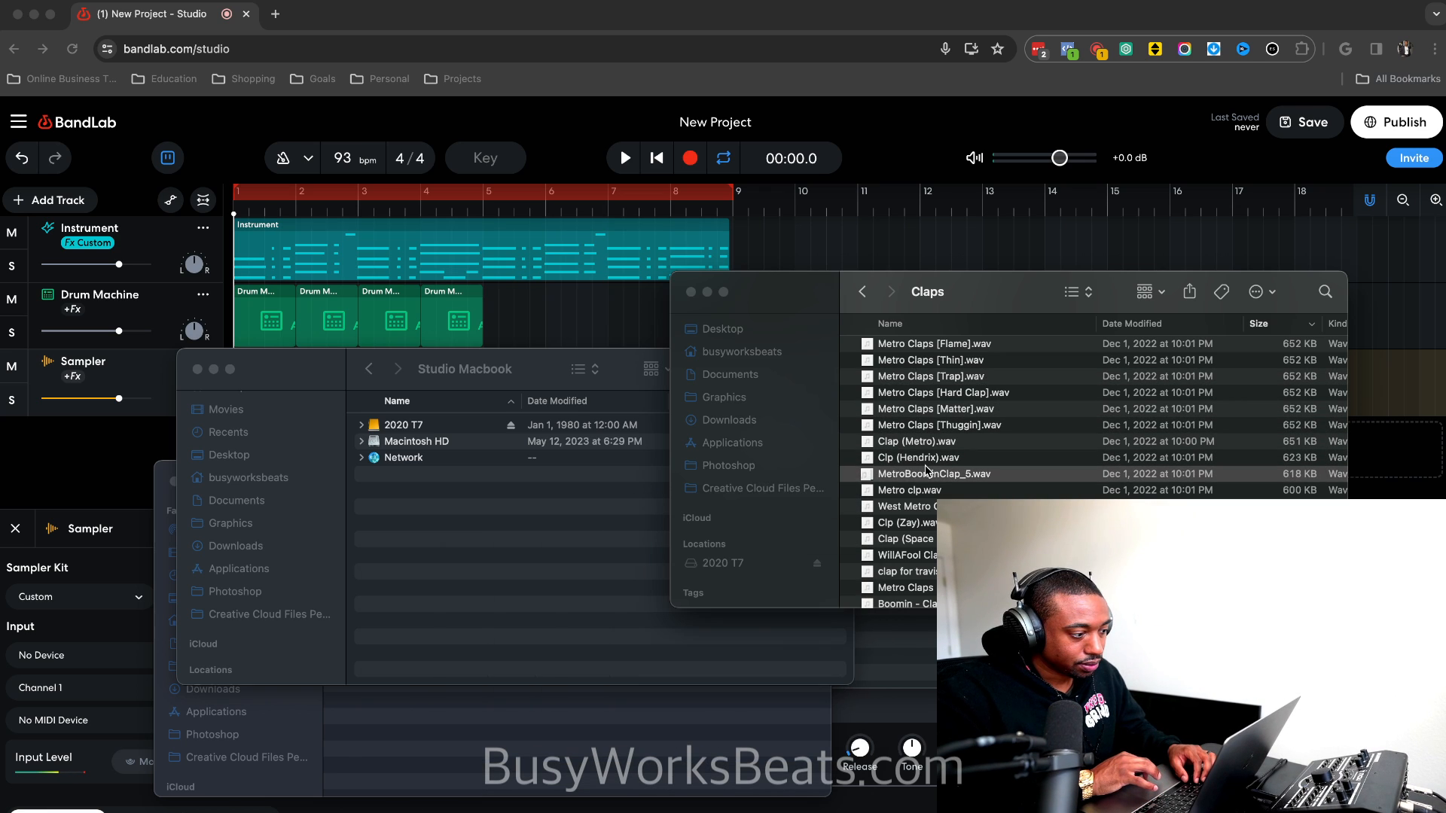
key(Down)
key(space)
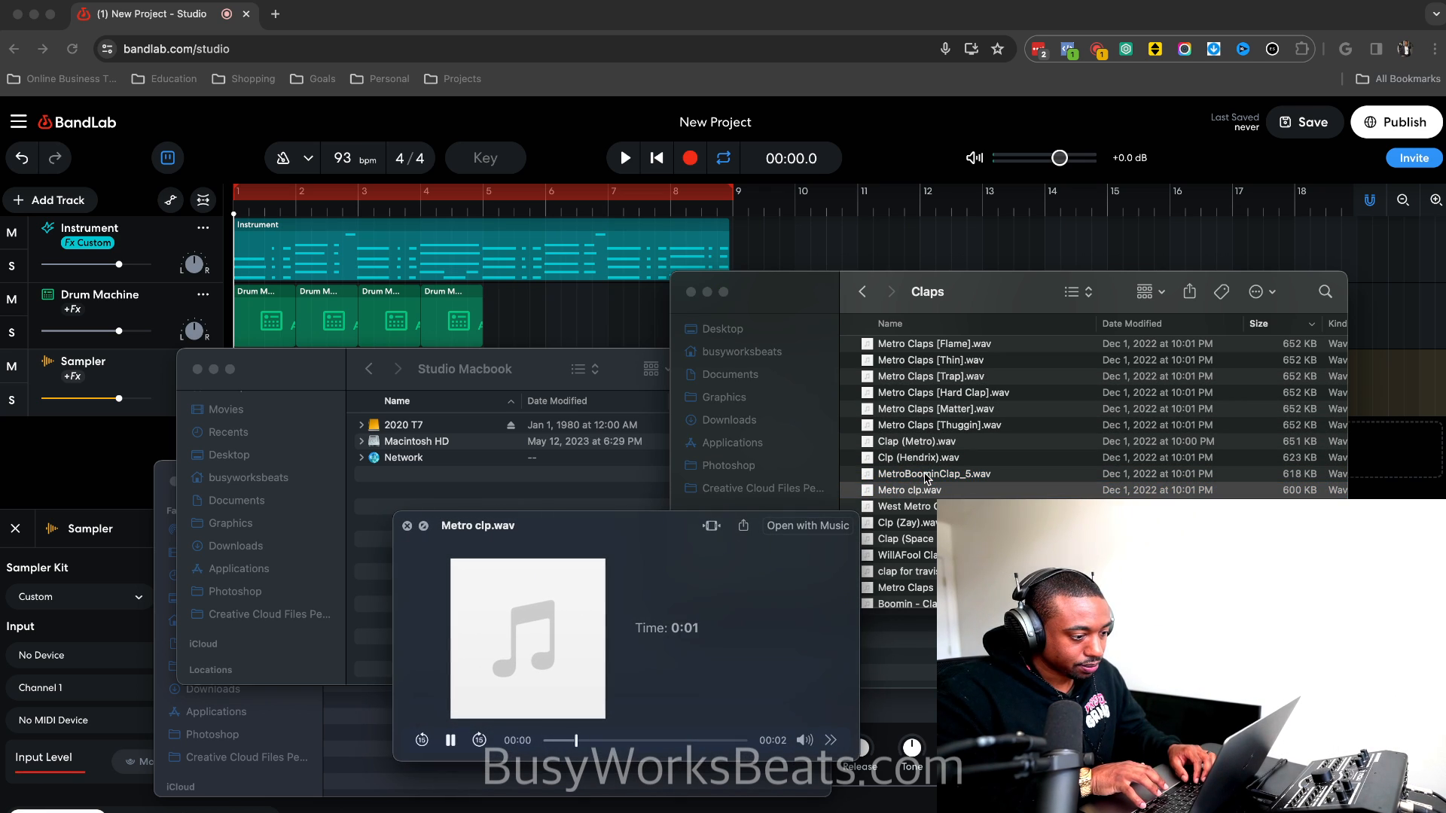
key(space)
click(934, 510)
key(space)
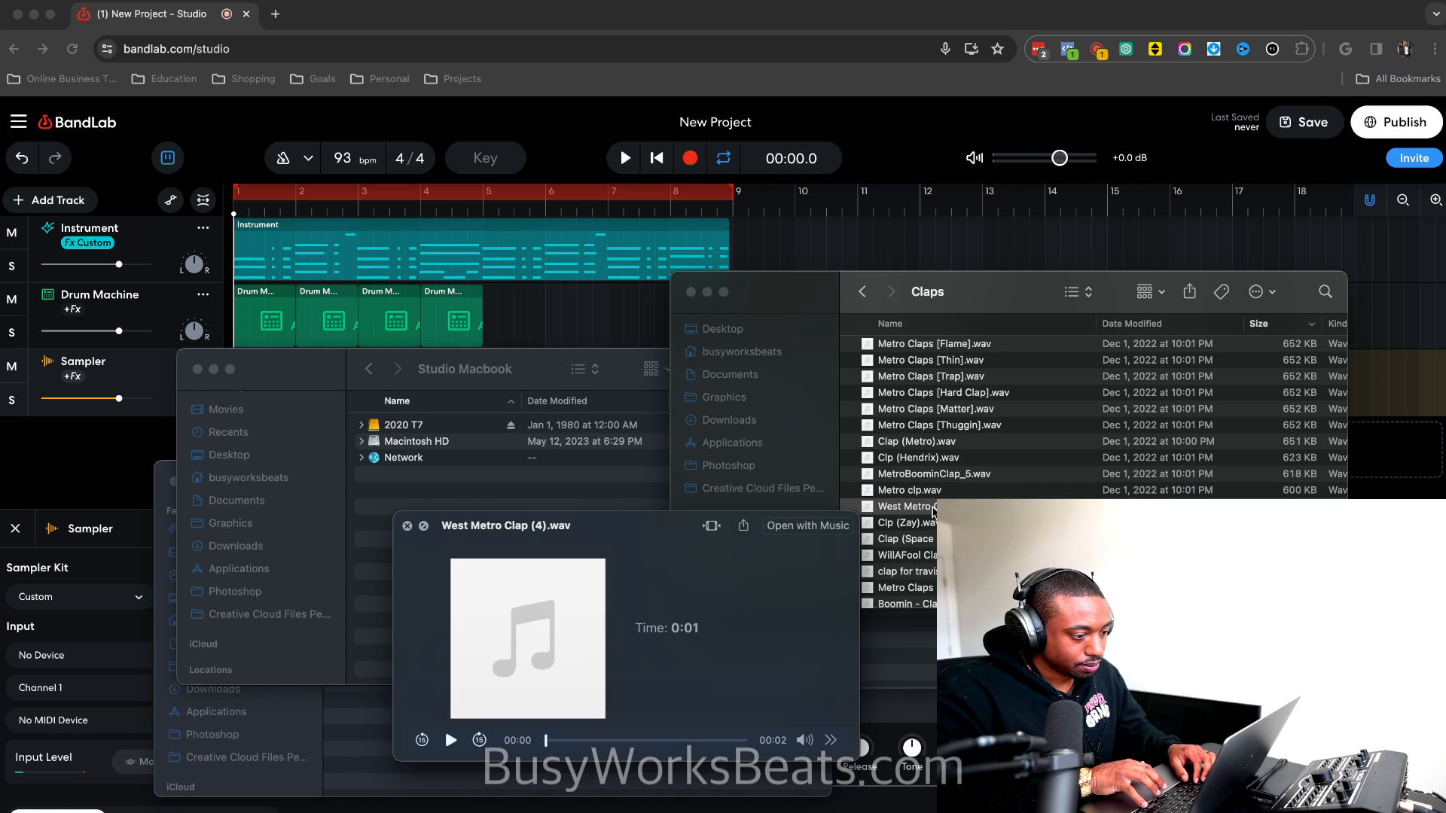
key(Down)
key(Down)
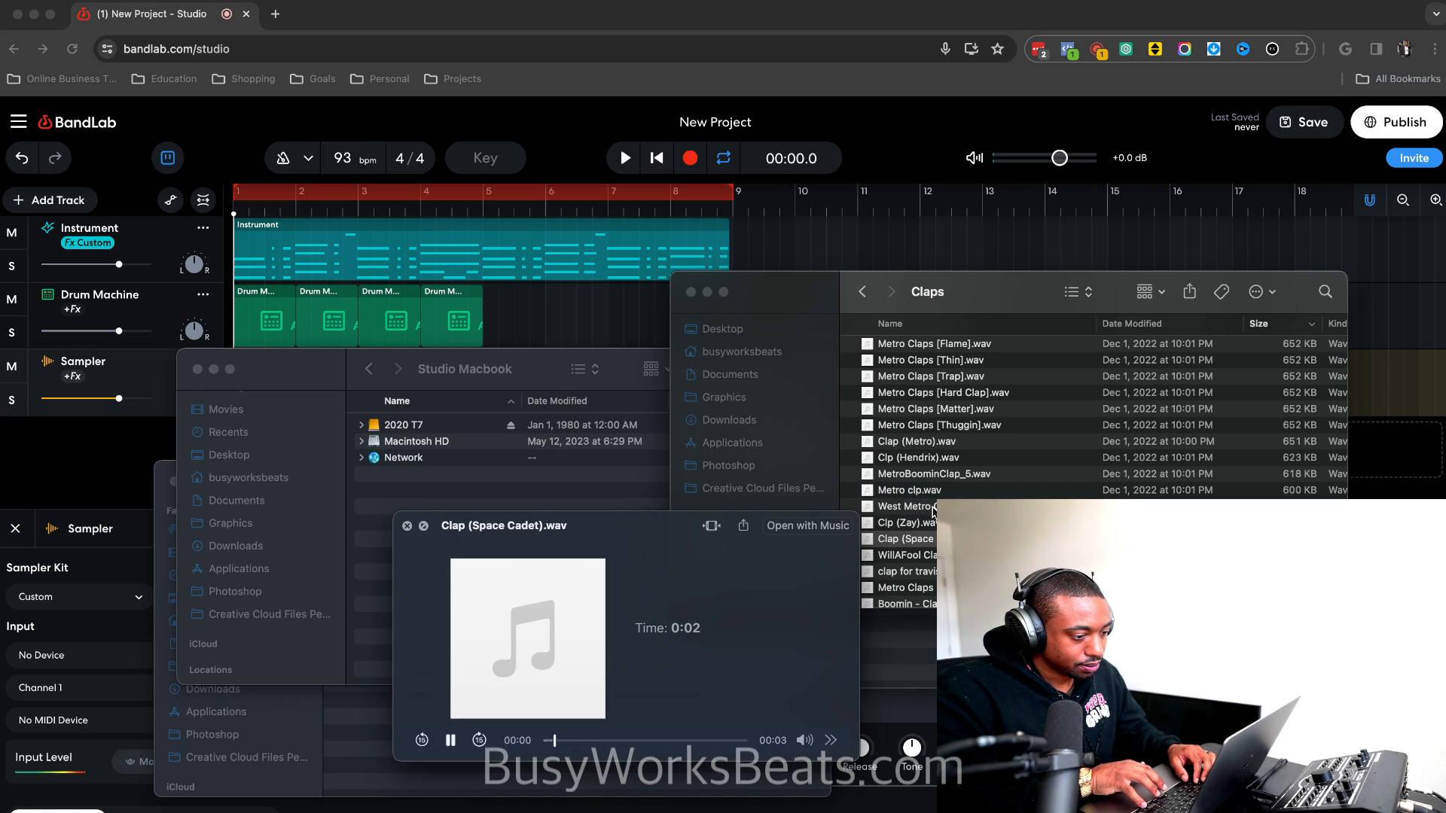
key(Up)
key(space)
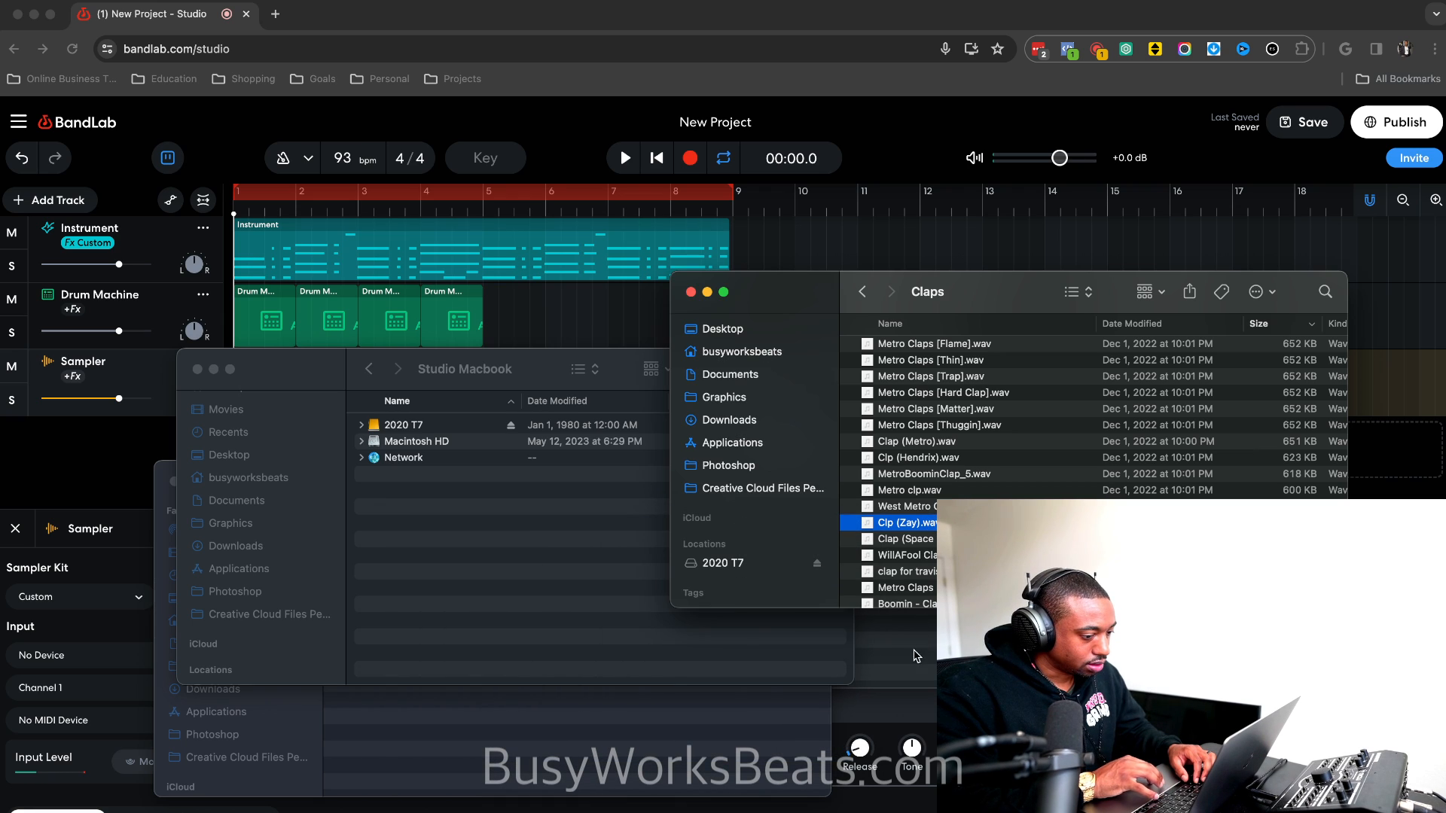
Close the Studio Macbook, Books 2 and Jan 2023 500 licenses Finder windows to uncover the Sampler pads.
click(197, 369)
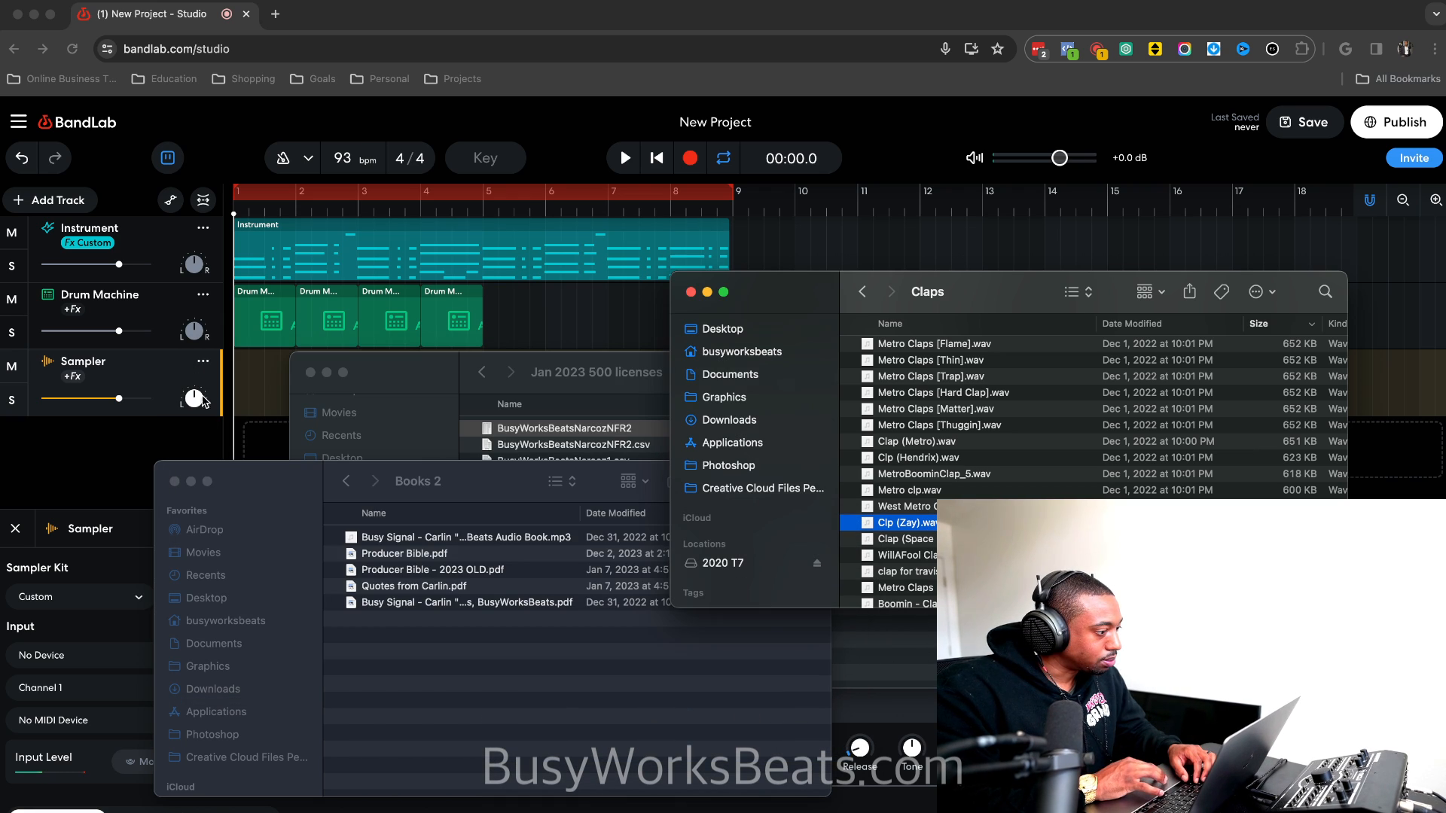
click(178, 485)
click(339, 374)
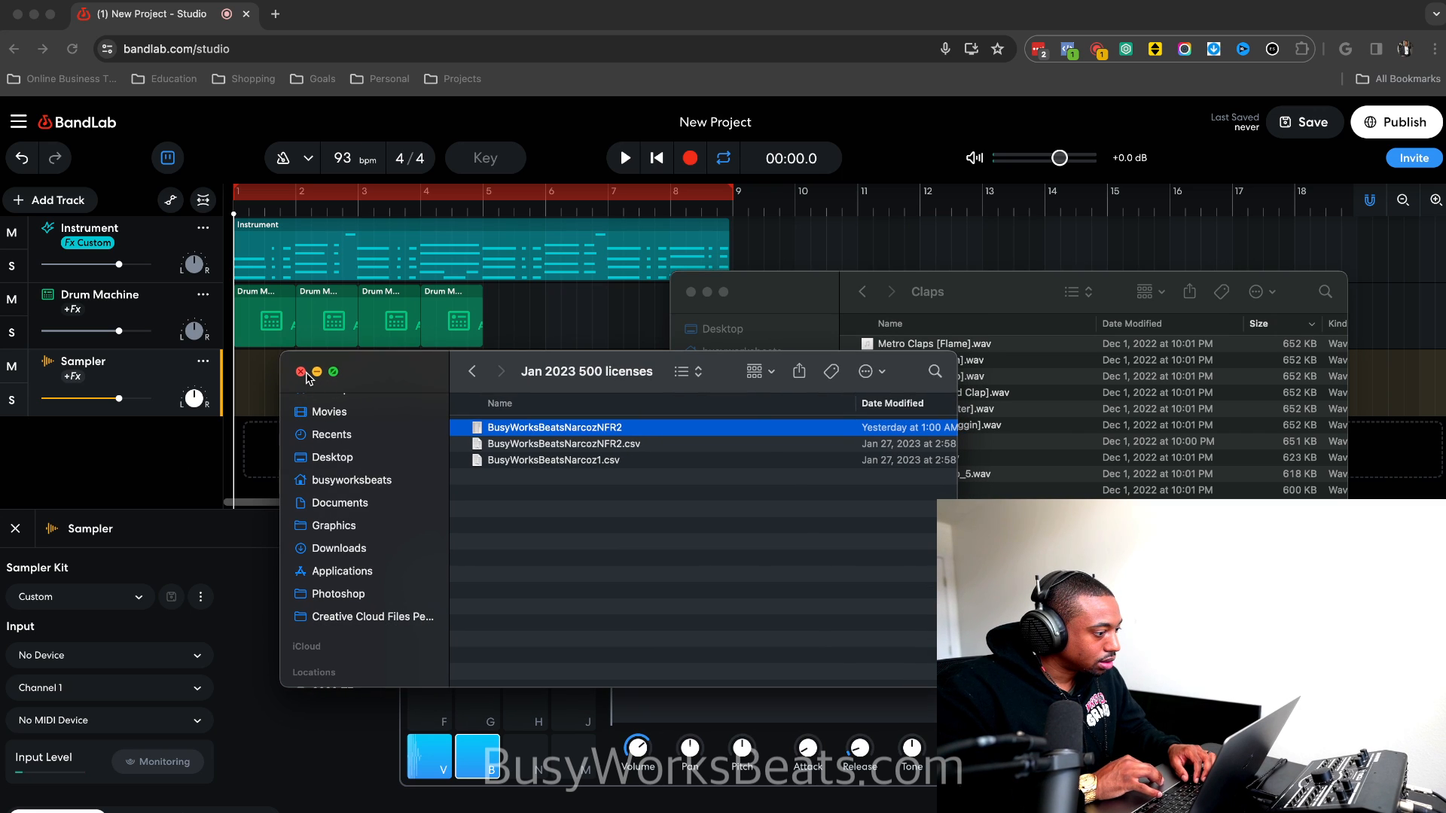
click(310, 372)
Load Clp (Zay).wav onto the Sampler's Pad 3 and audition the three loaded pads.
drag(896, 522, 525, 774)
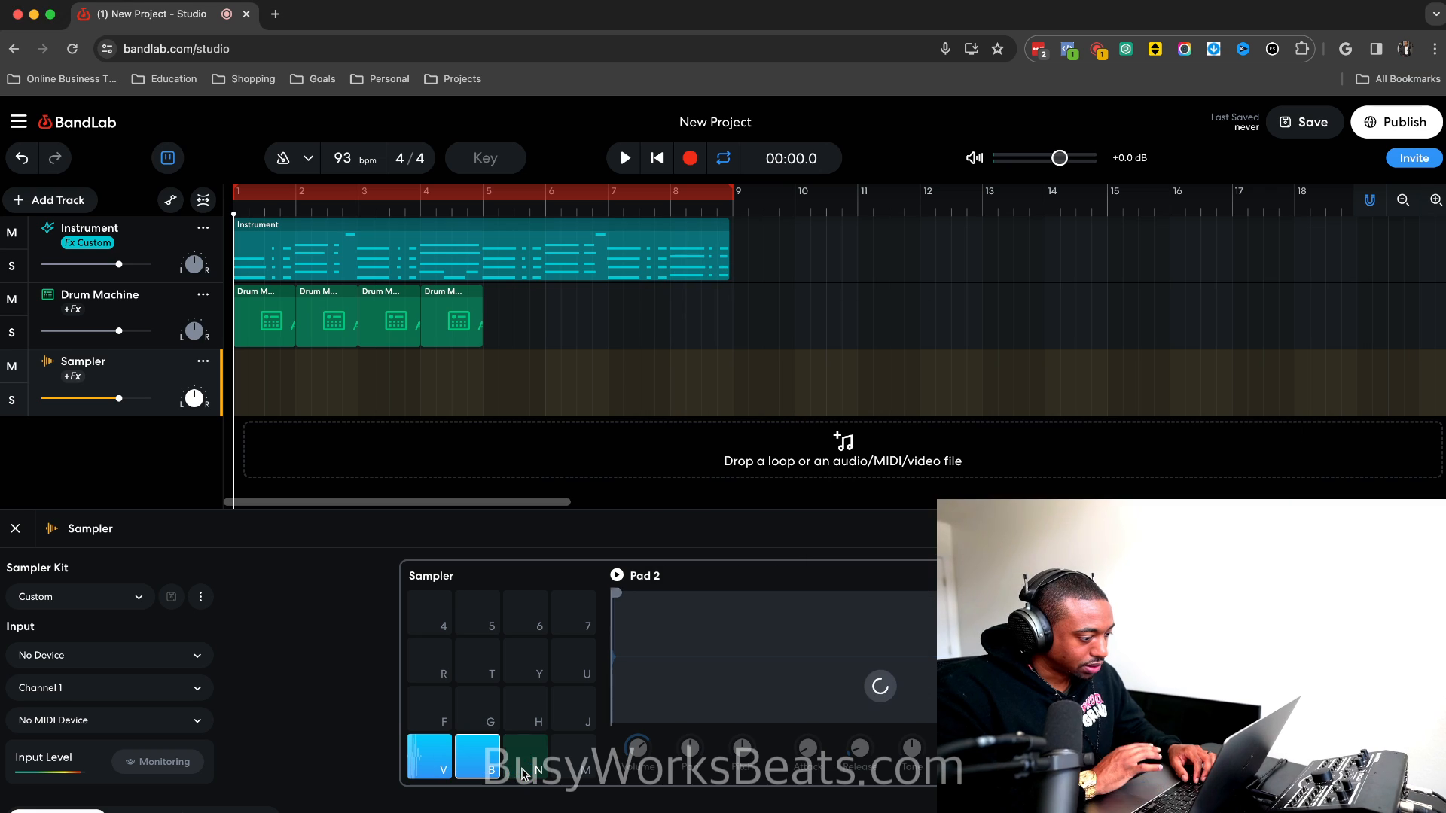
click(435, 762)
click(476, 761)
click(530, 760)
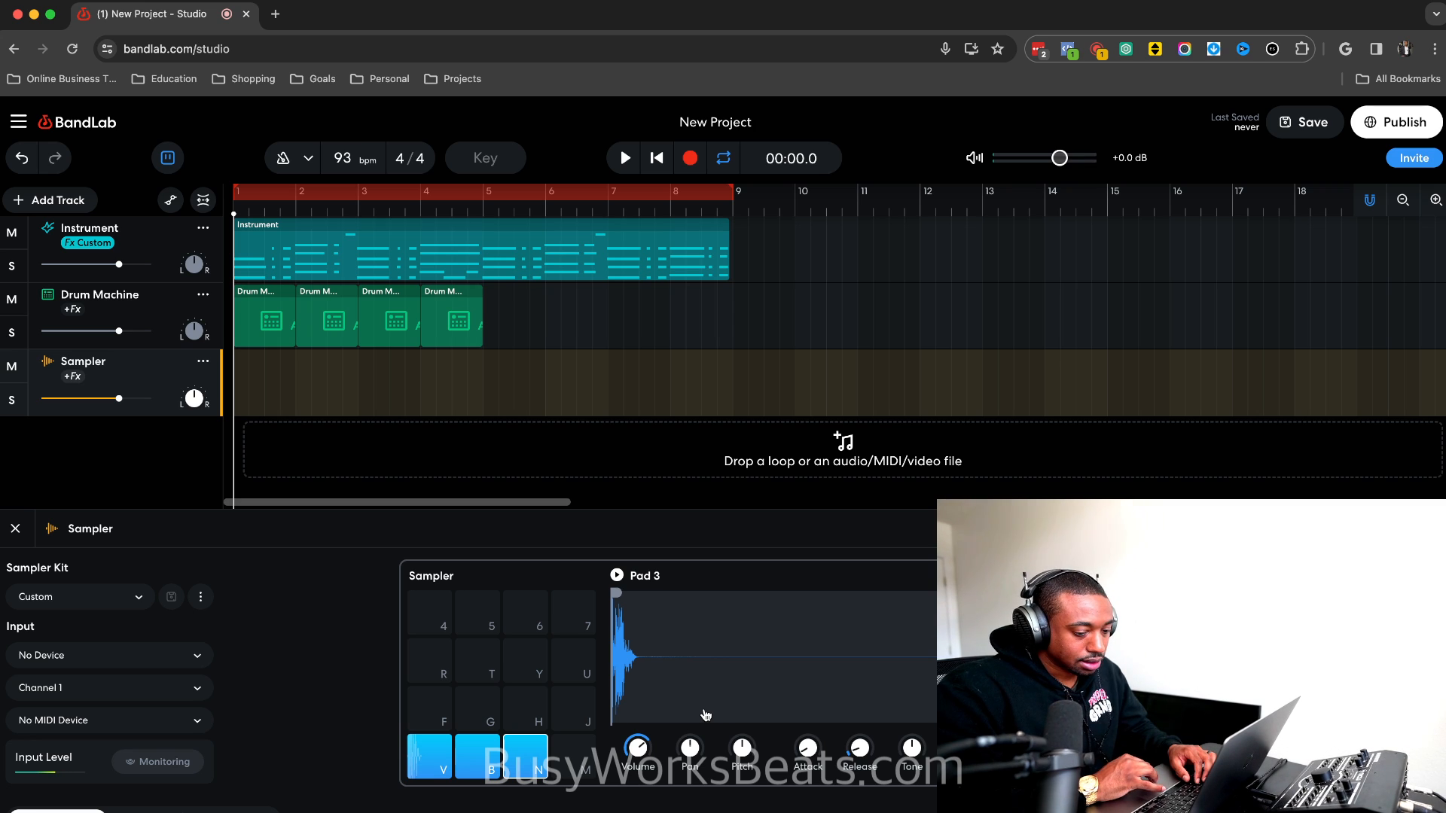
Create an empty one-bar region at bar 1 of the Sampler track and try playing its V, B and N pads.
double_click(243, 388)
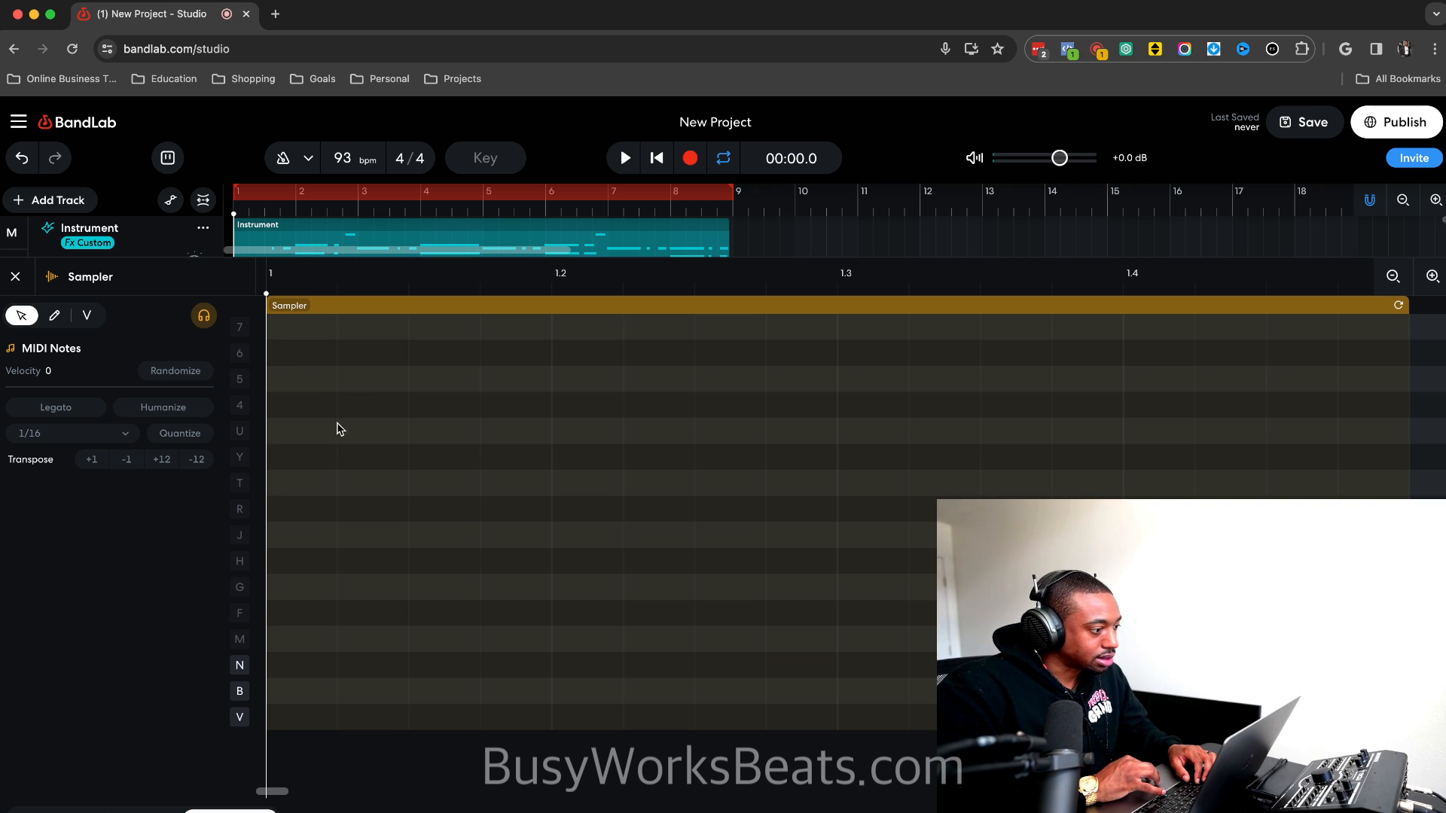
key(v)
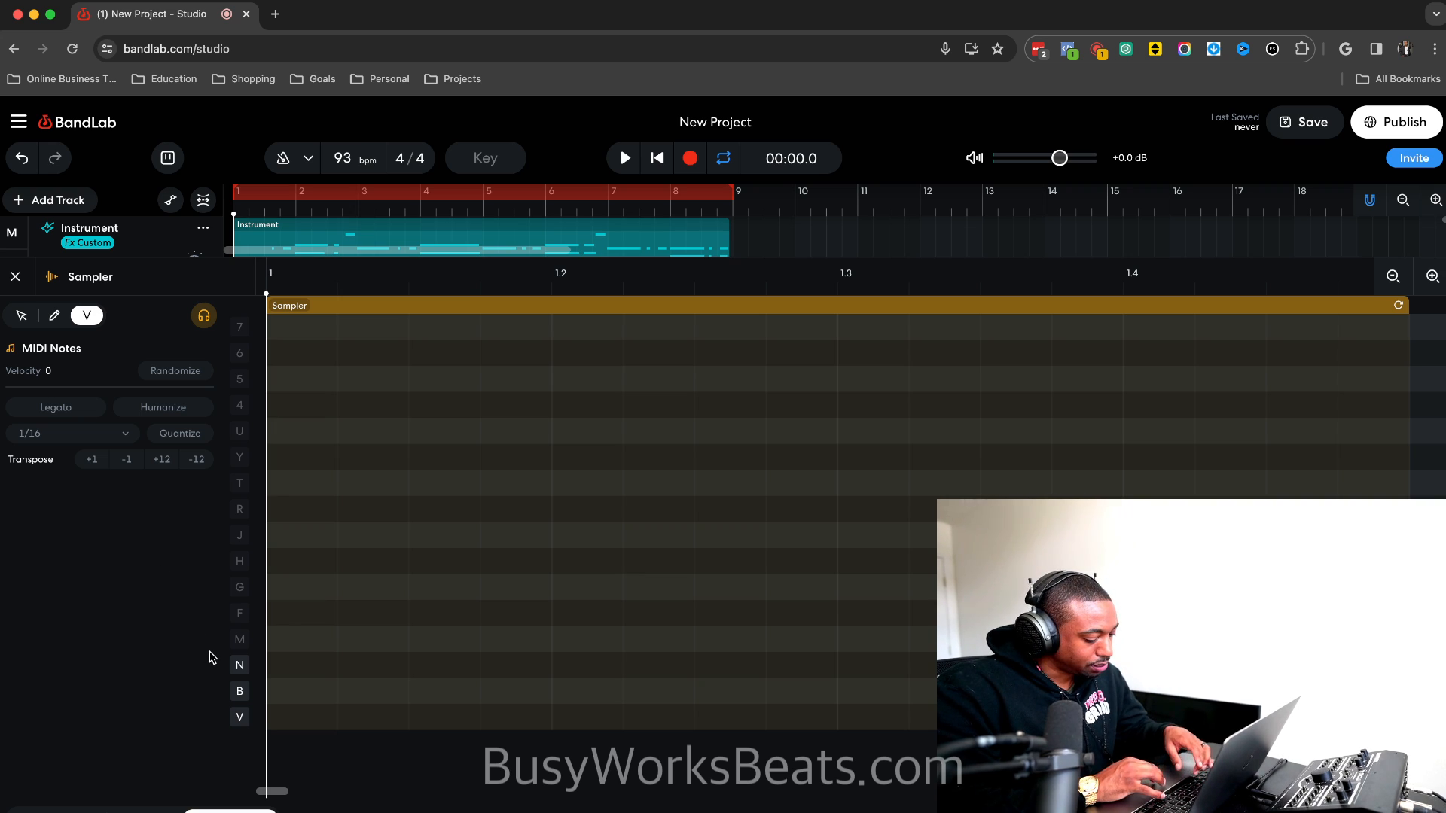
key(n)
key(b)
key(v)
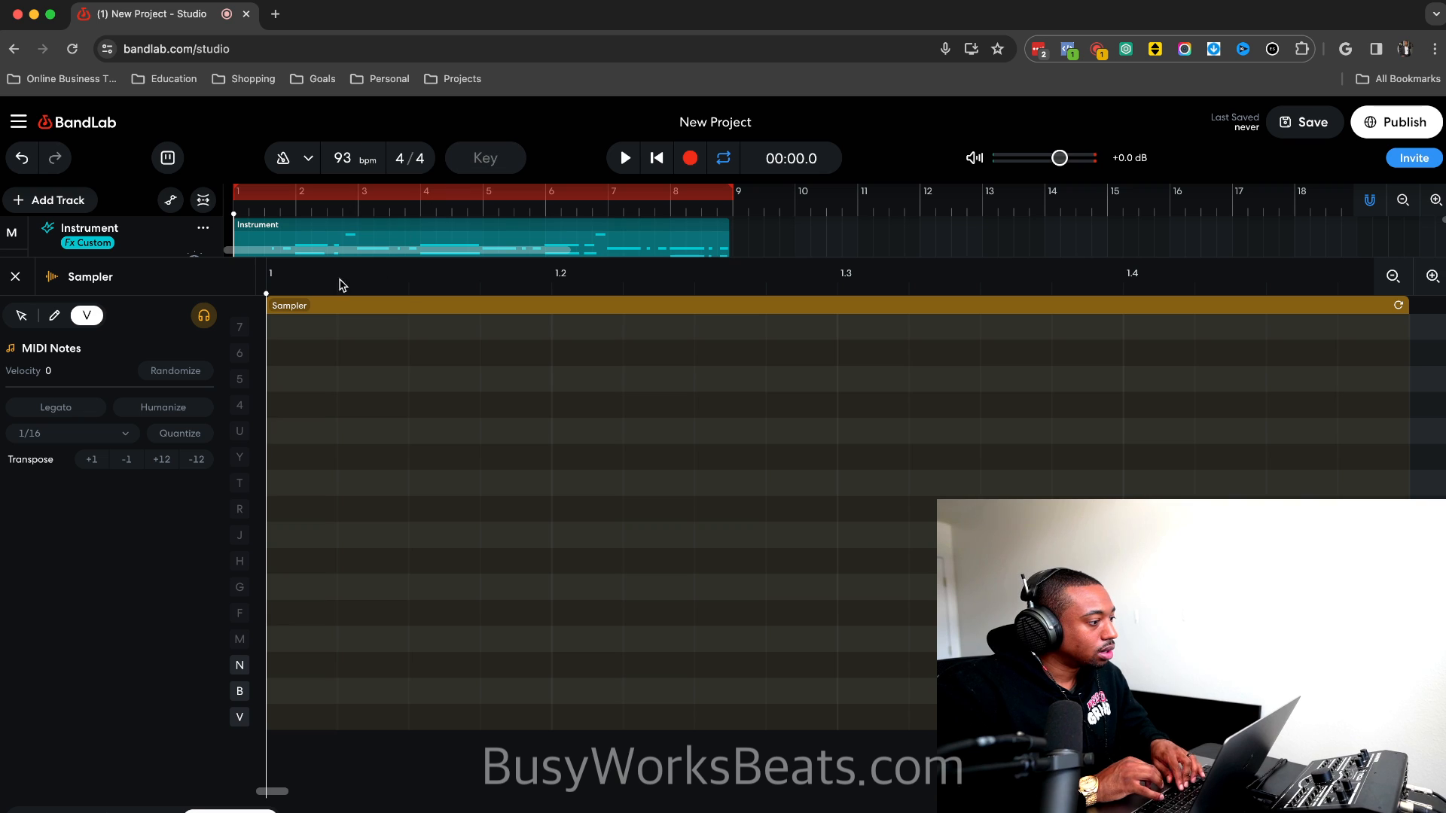
Turn on playing from the computer keyboard and audition the Sampler's V, B and N pads.
key(n)
key(b)
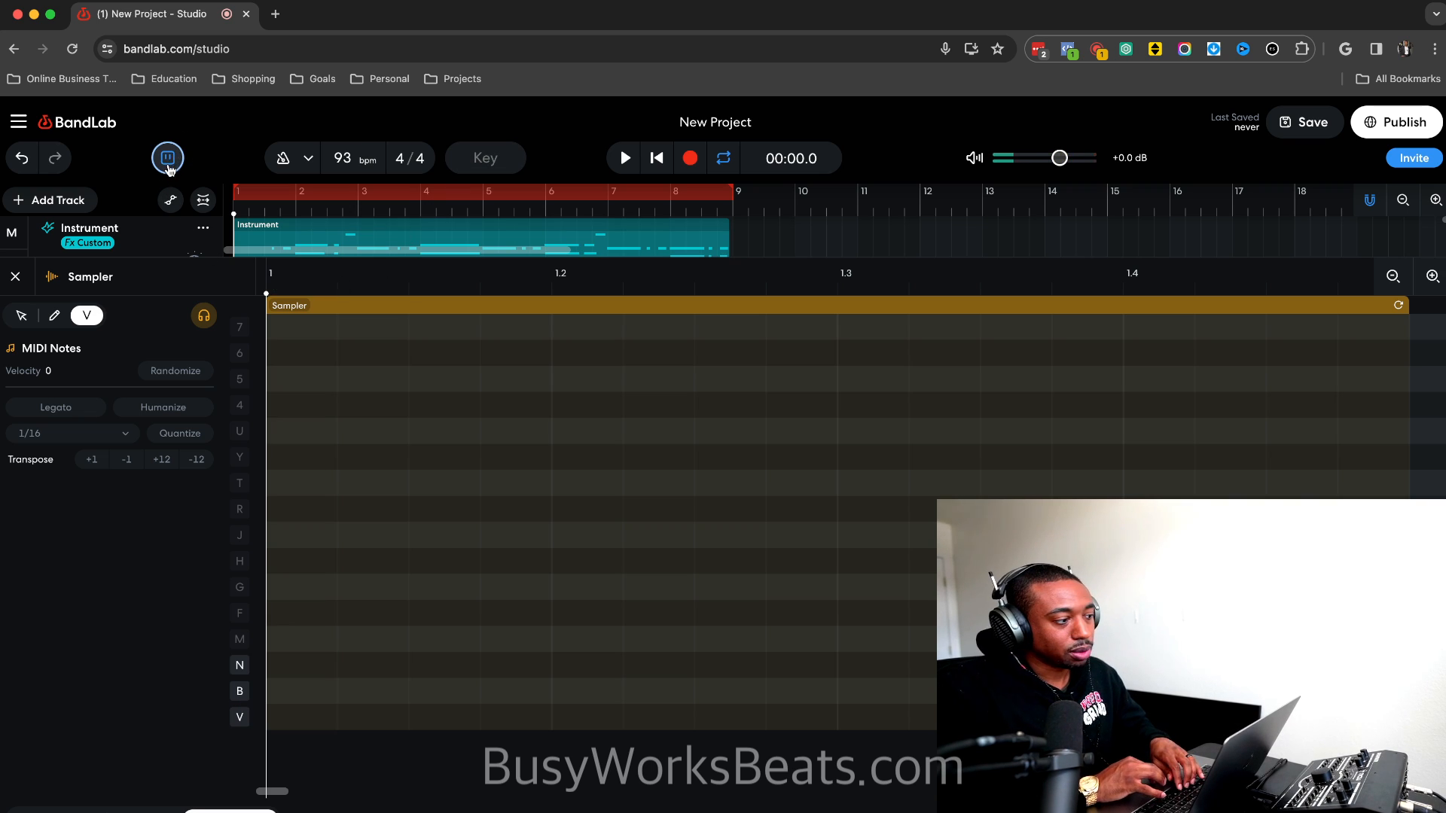
key(v)
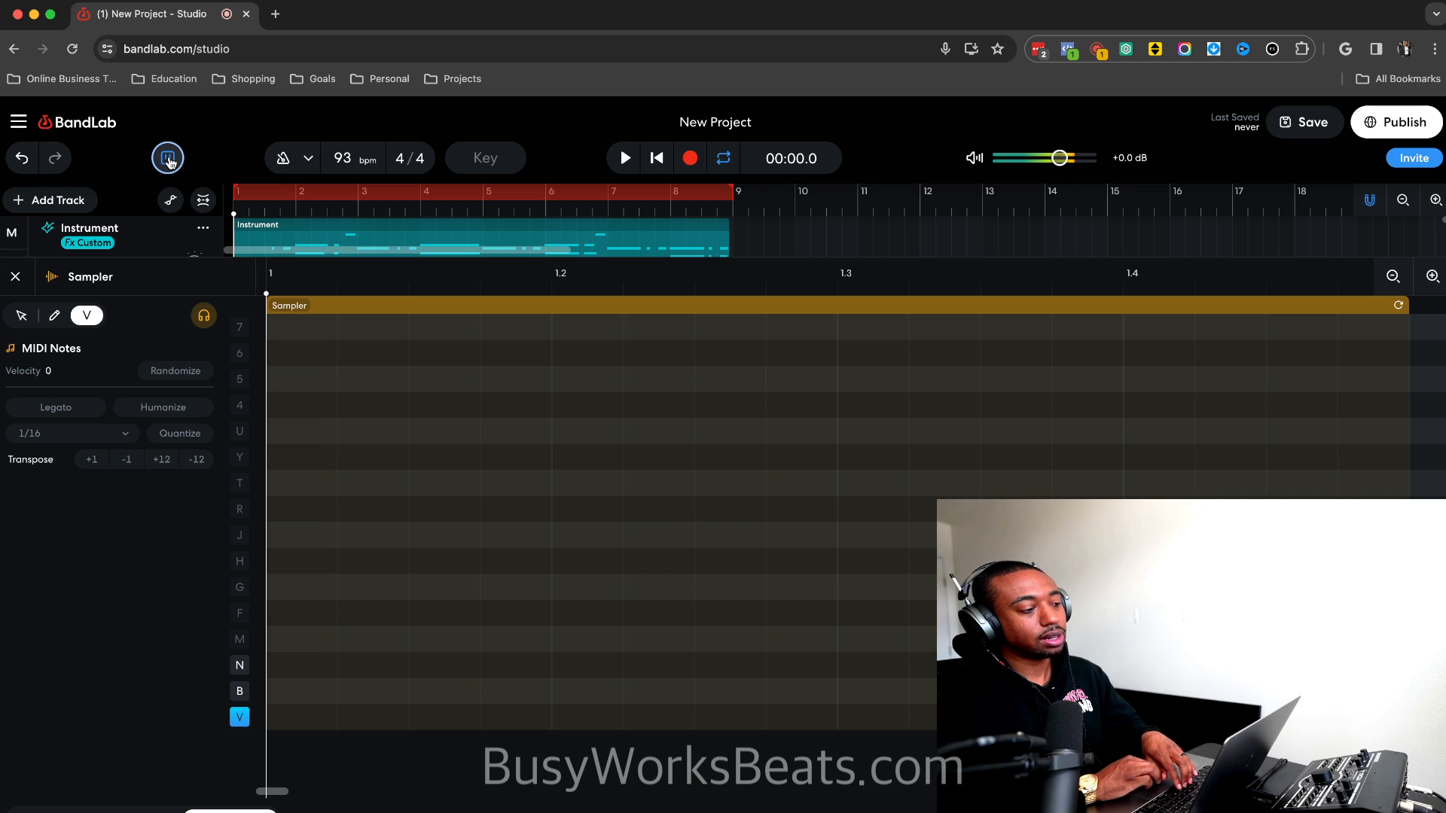
key(n)
key(v)
key(n)
key(v)
key(n)
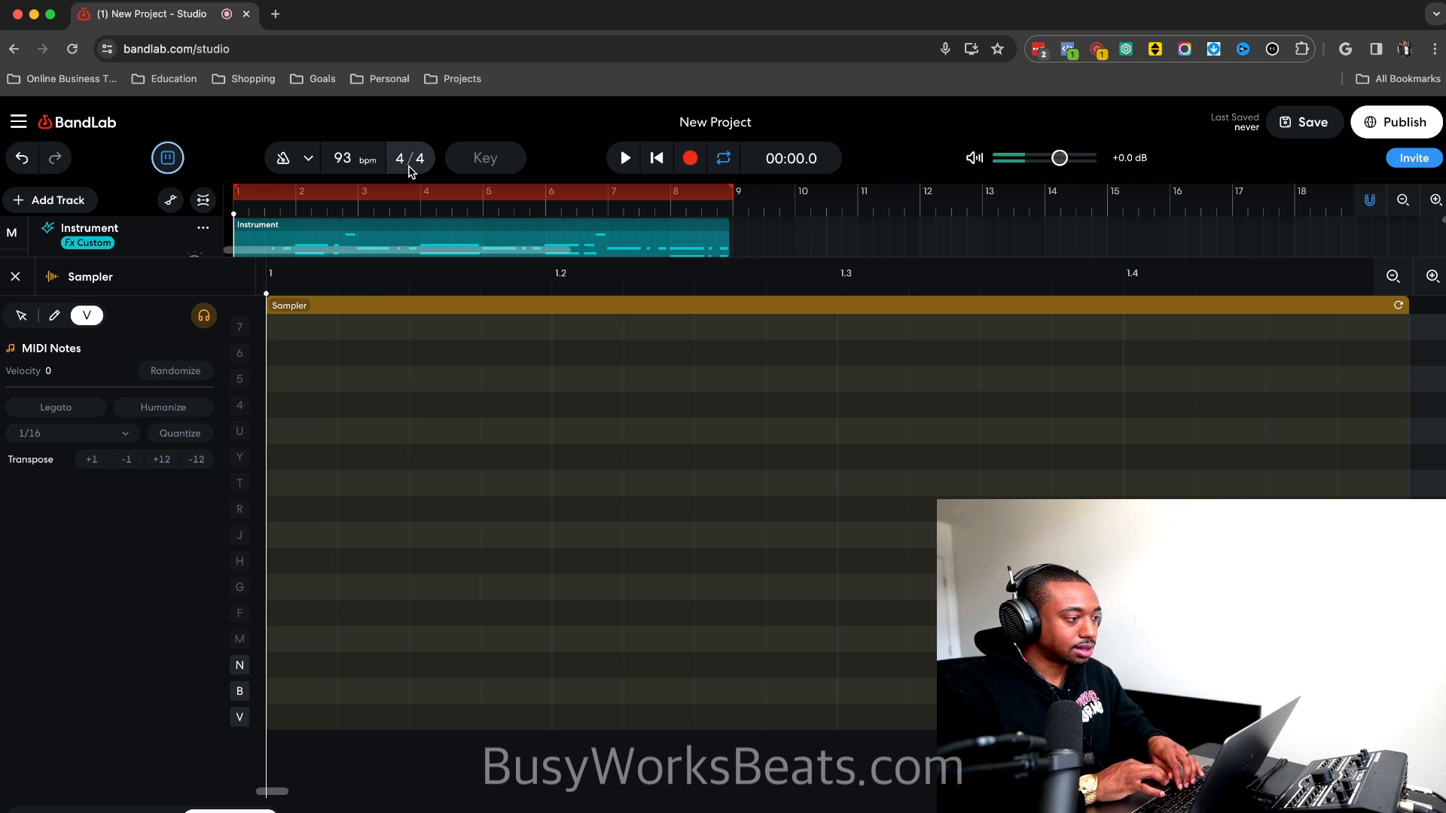
click(167, 158)
Close the MIDI editor, mute the Drum Machine track and select the Sampler region at bar 1.
click(18, 278)
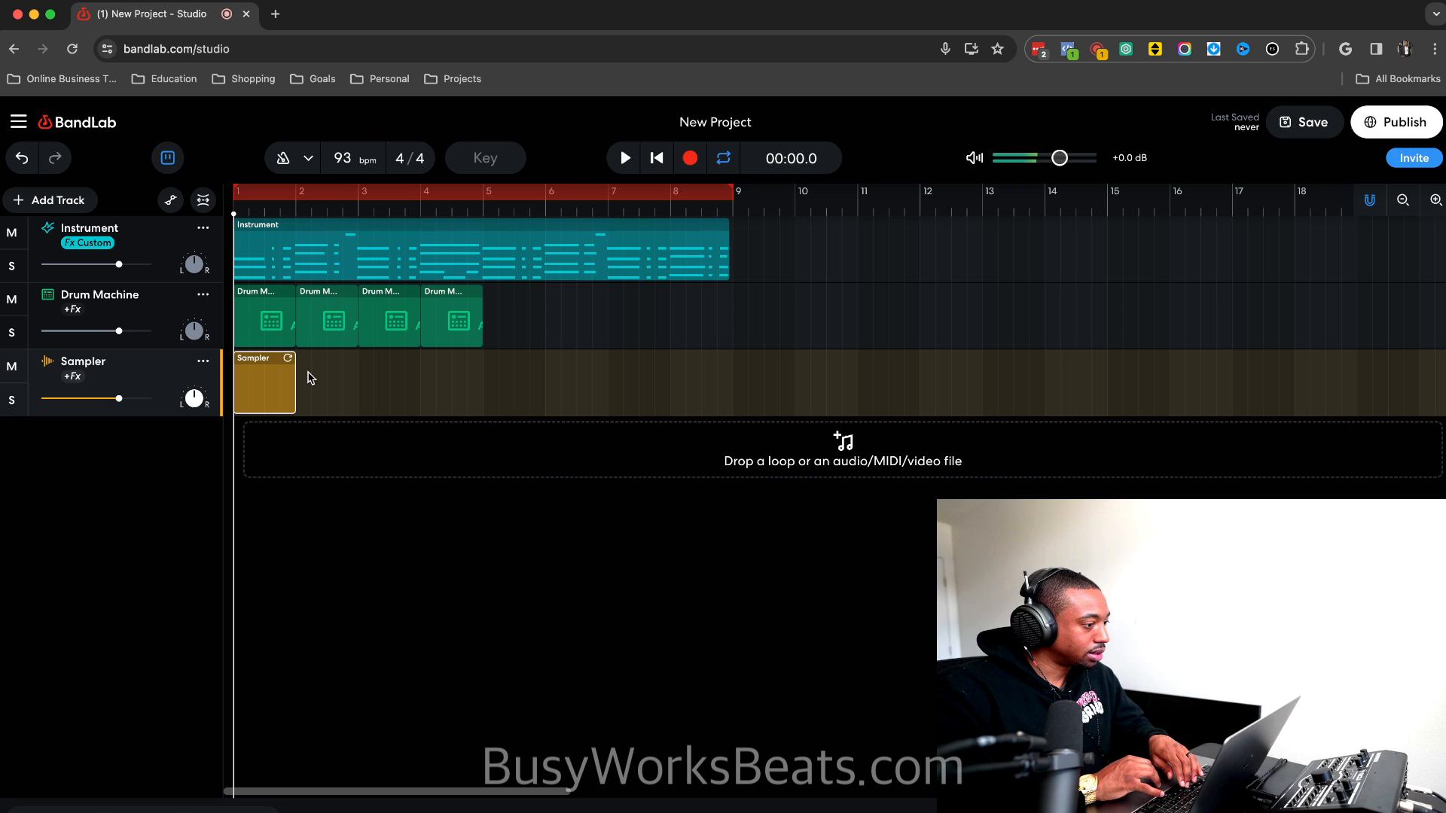
drag(541, 317, 211, 315)
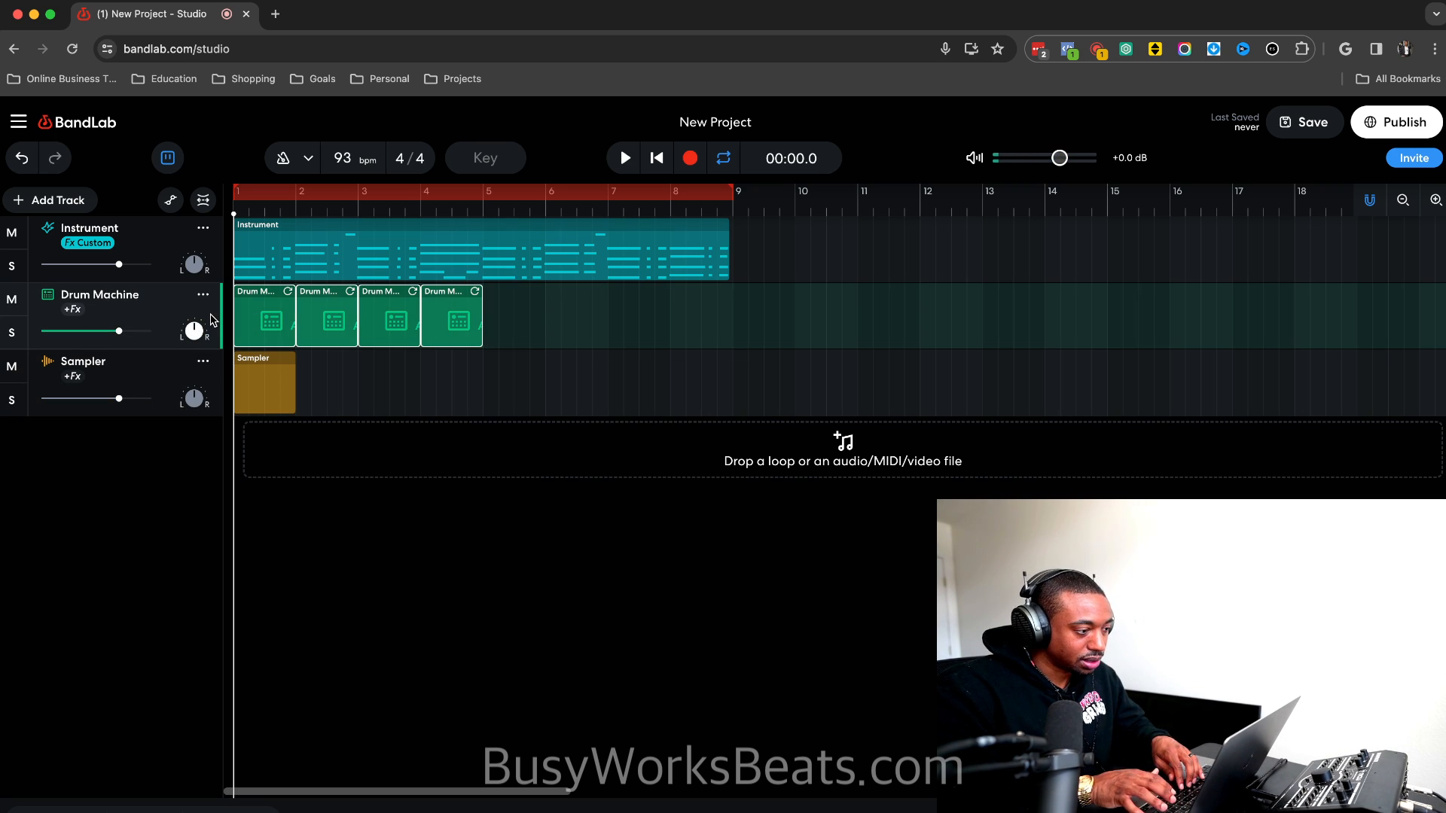
click(12, 299)
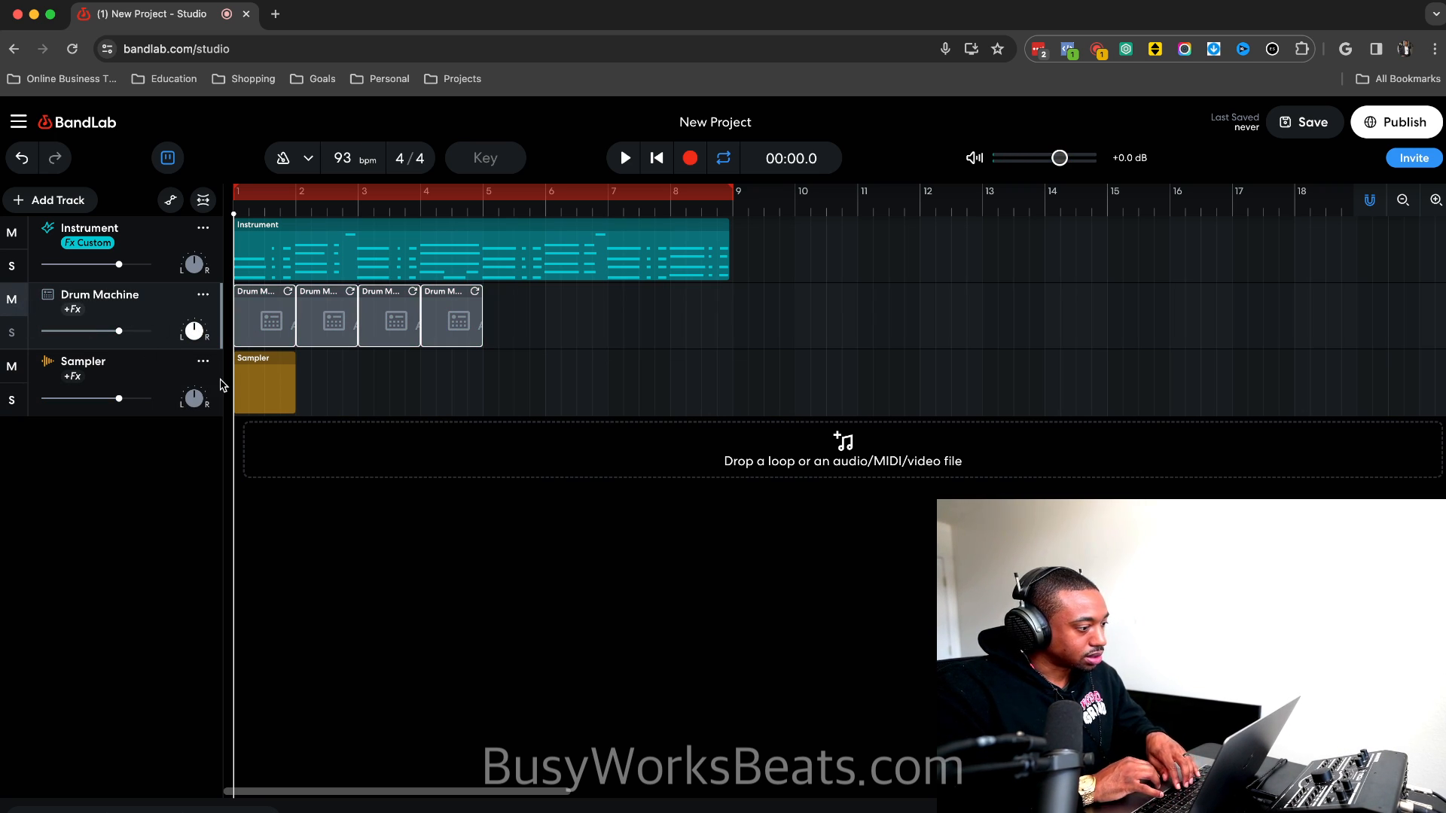
click(261, 380)
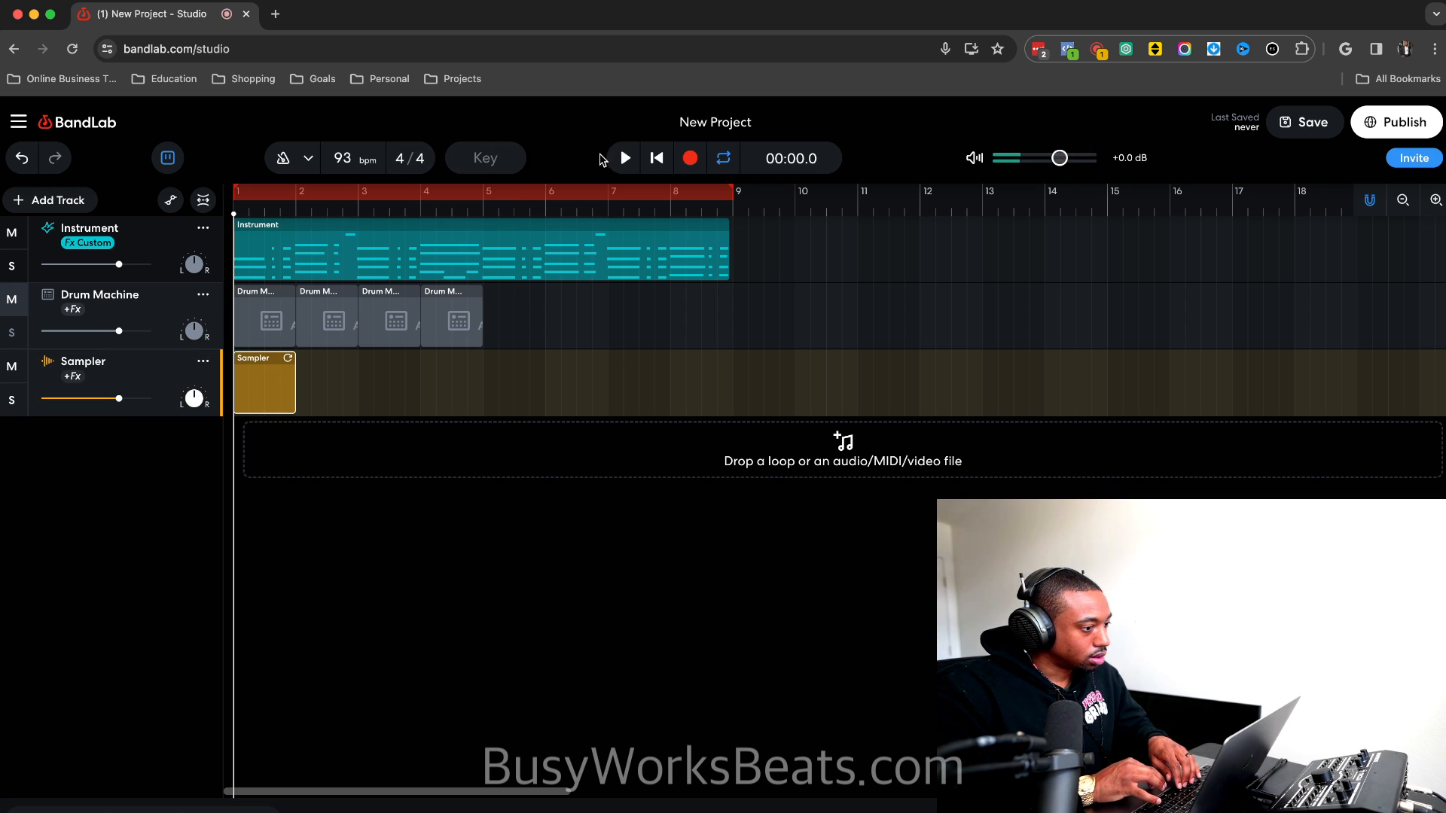
Record steady eighth-note hits of the B pad's hat over four bars on the Sampler track and turn on the metronome.
click(688, 158)
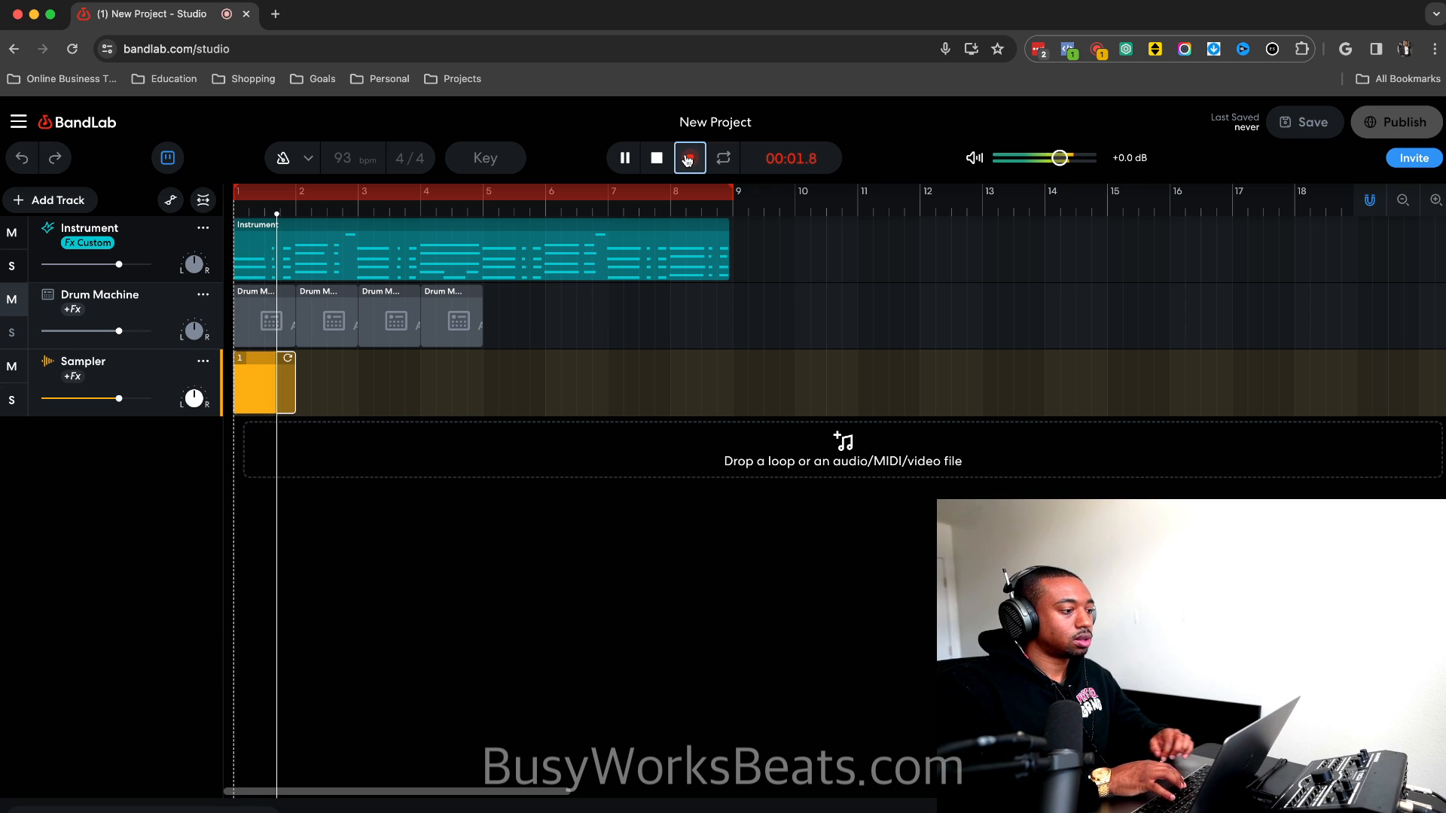
click(285, 159)
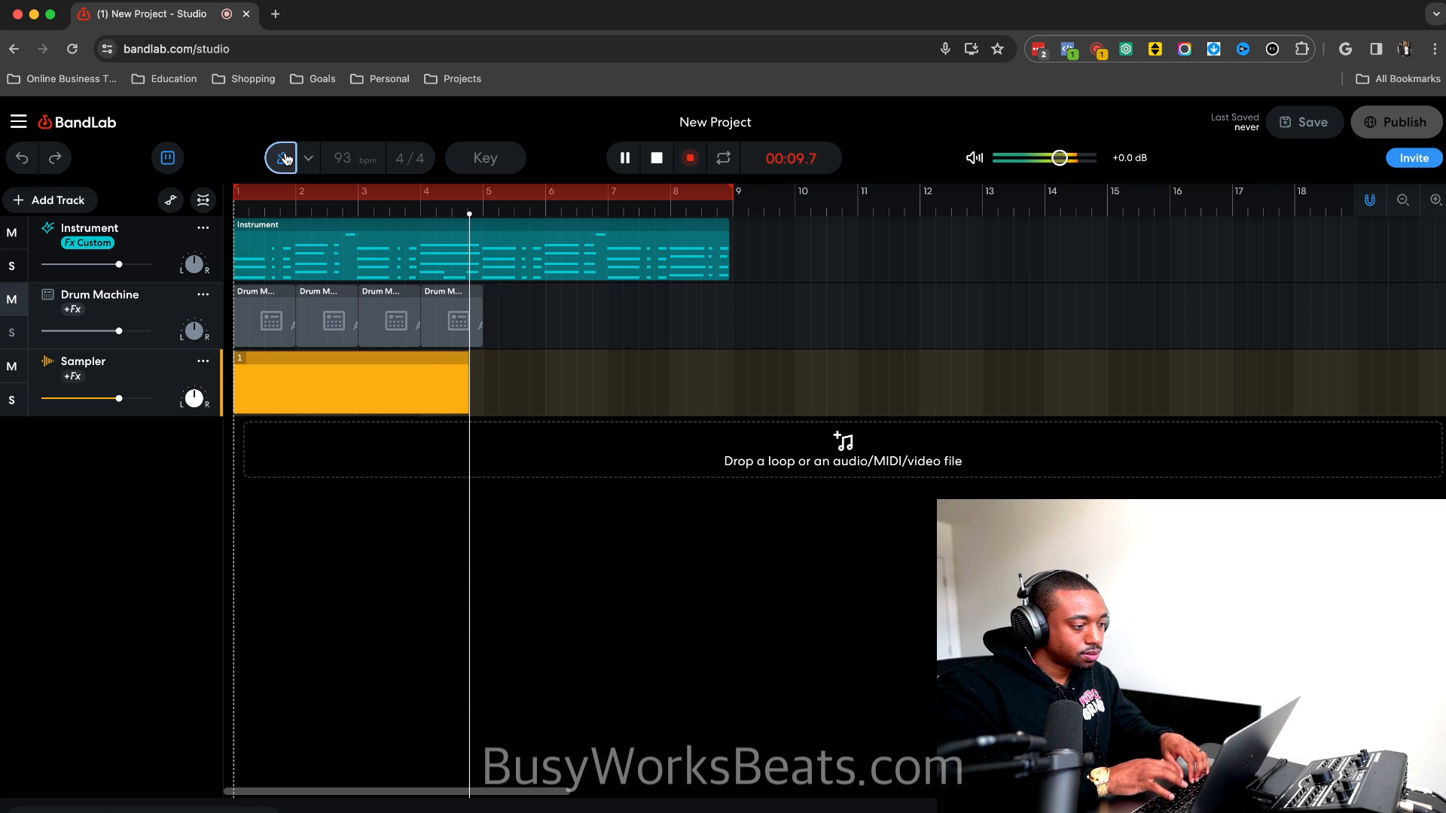
key(space)
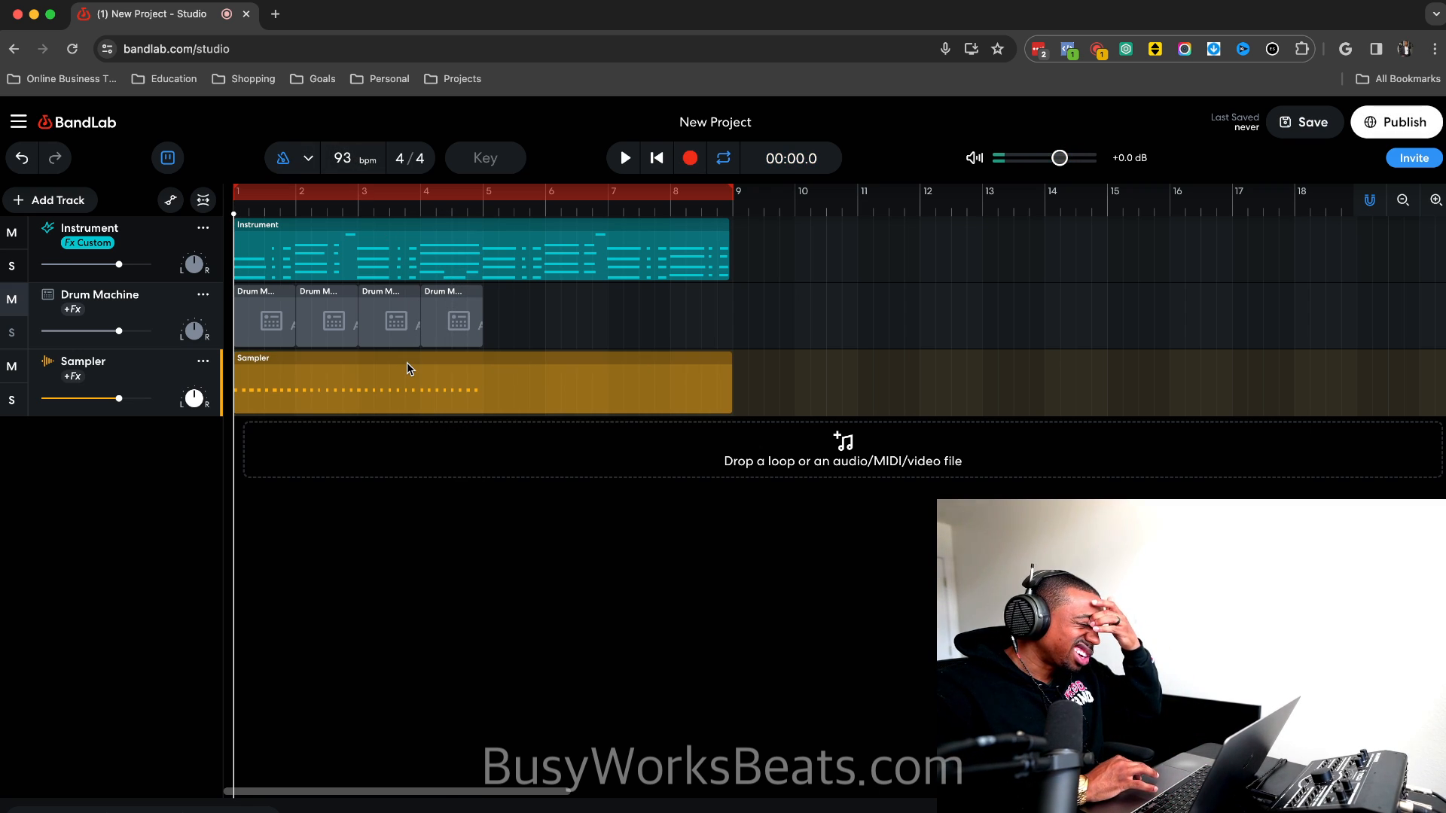
Quantize all recorded hat notes to 1/16 and trim the Sampler region to end at bar 5.
double_click(407, 364)
key(super+a)
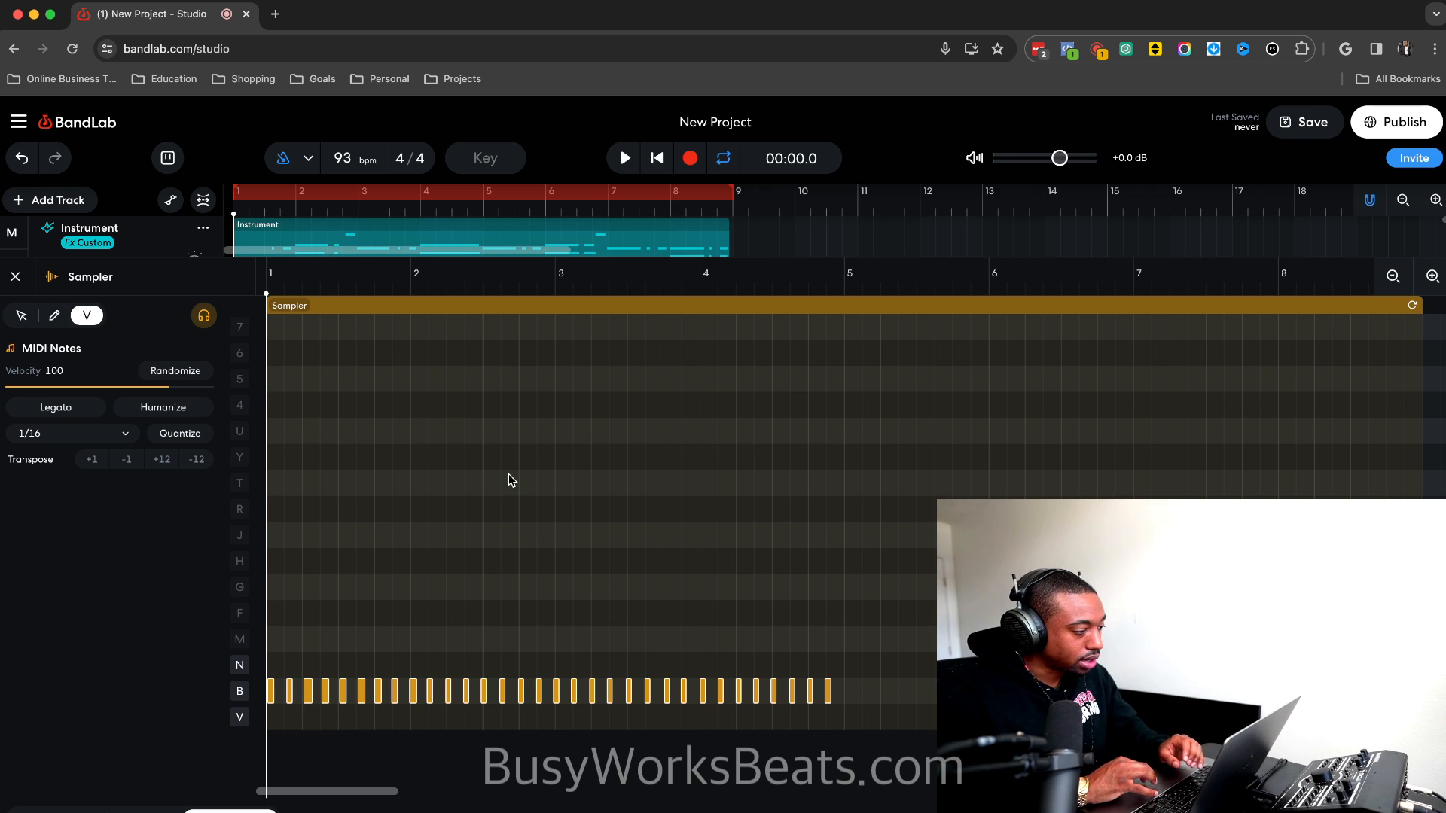
click(173, 437)
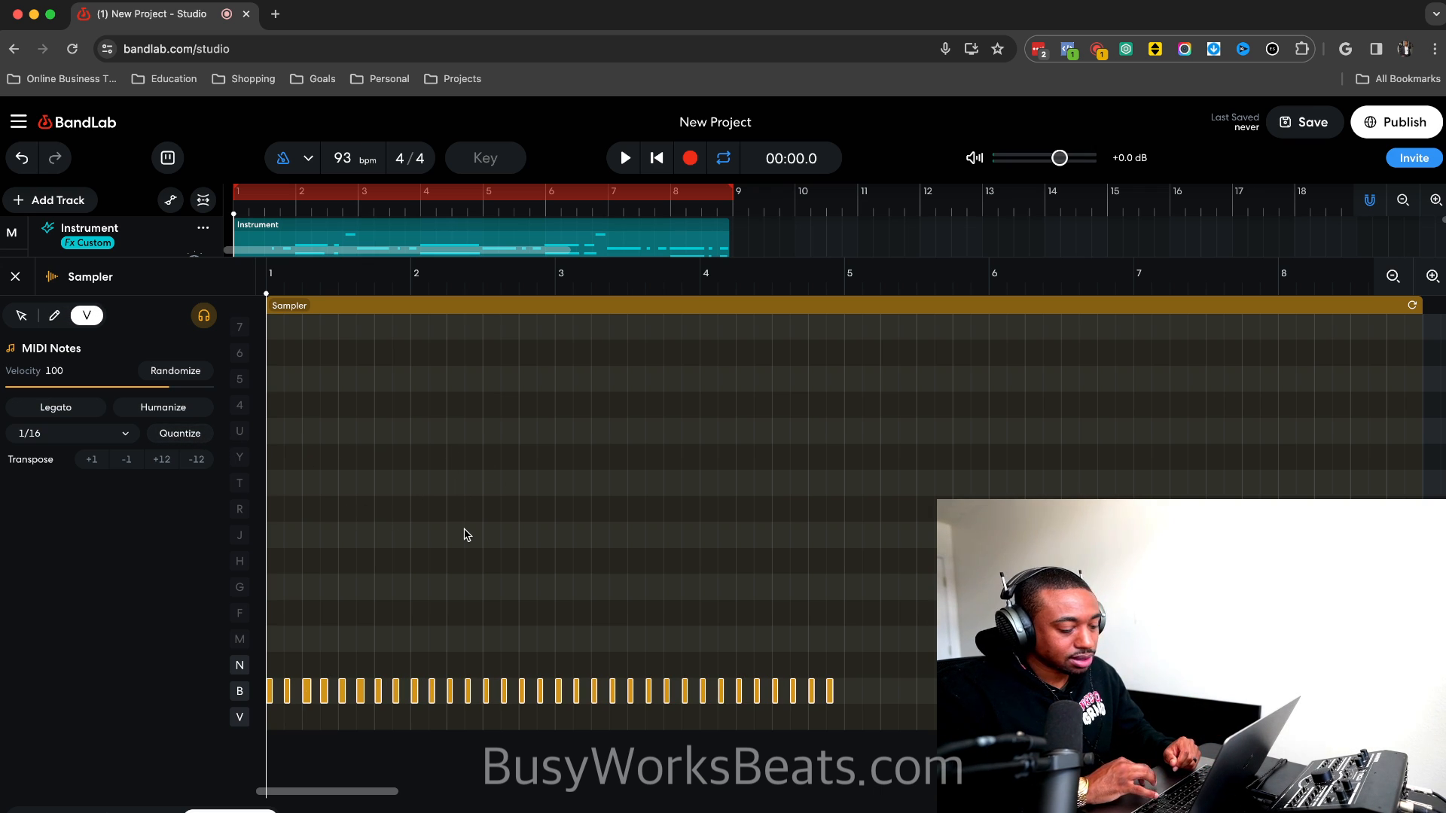
click(13, 274)
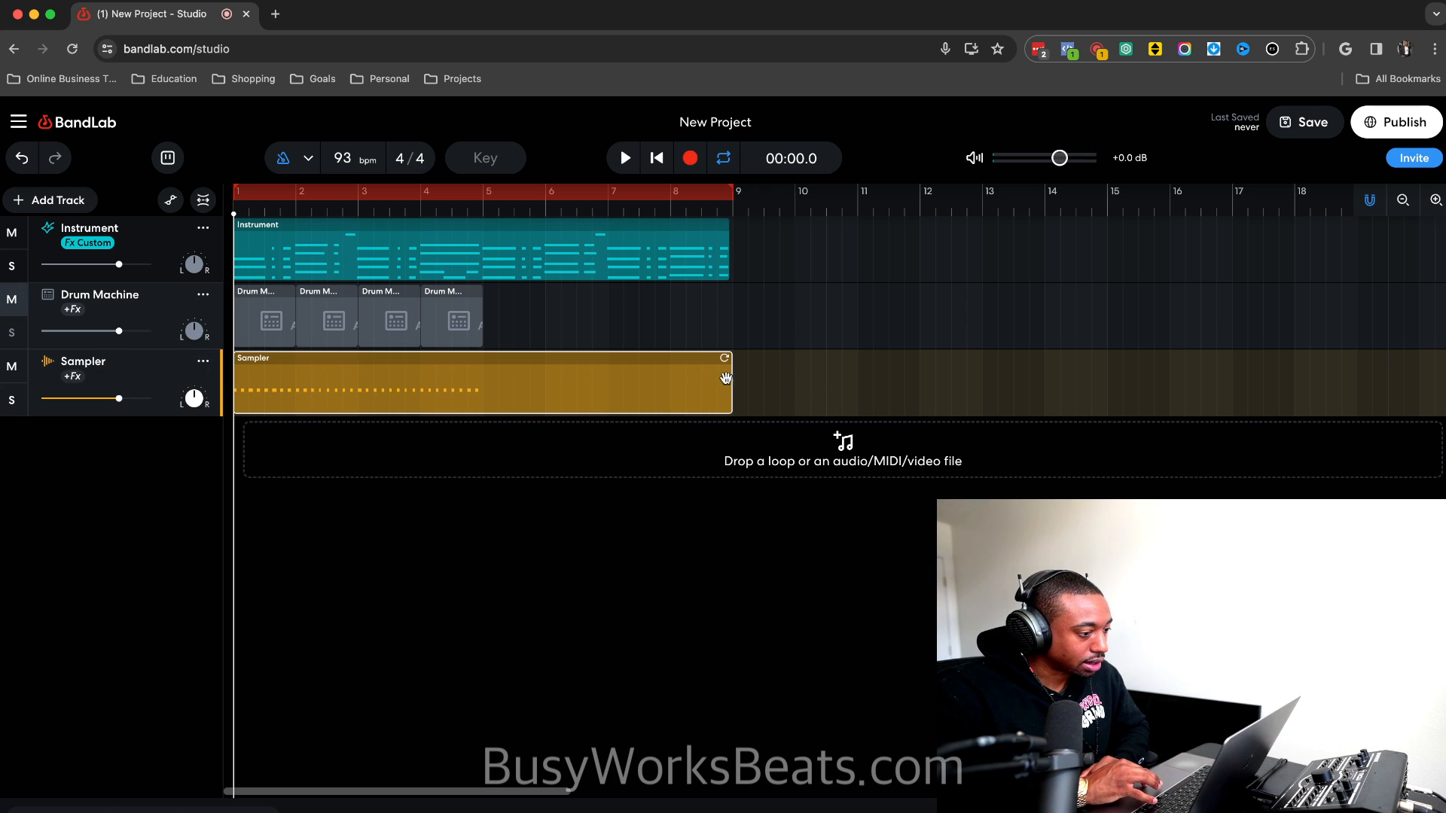
drag(729, 386, 482, 399)
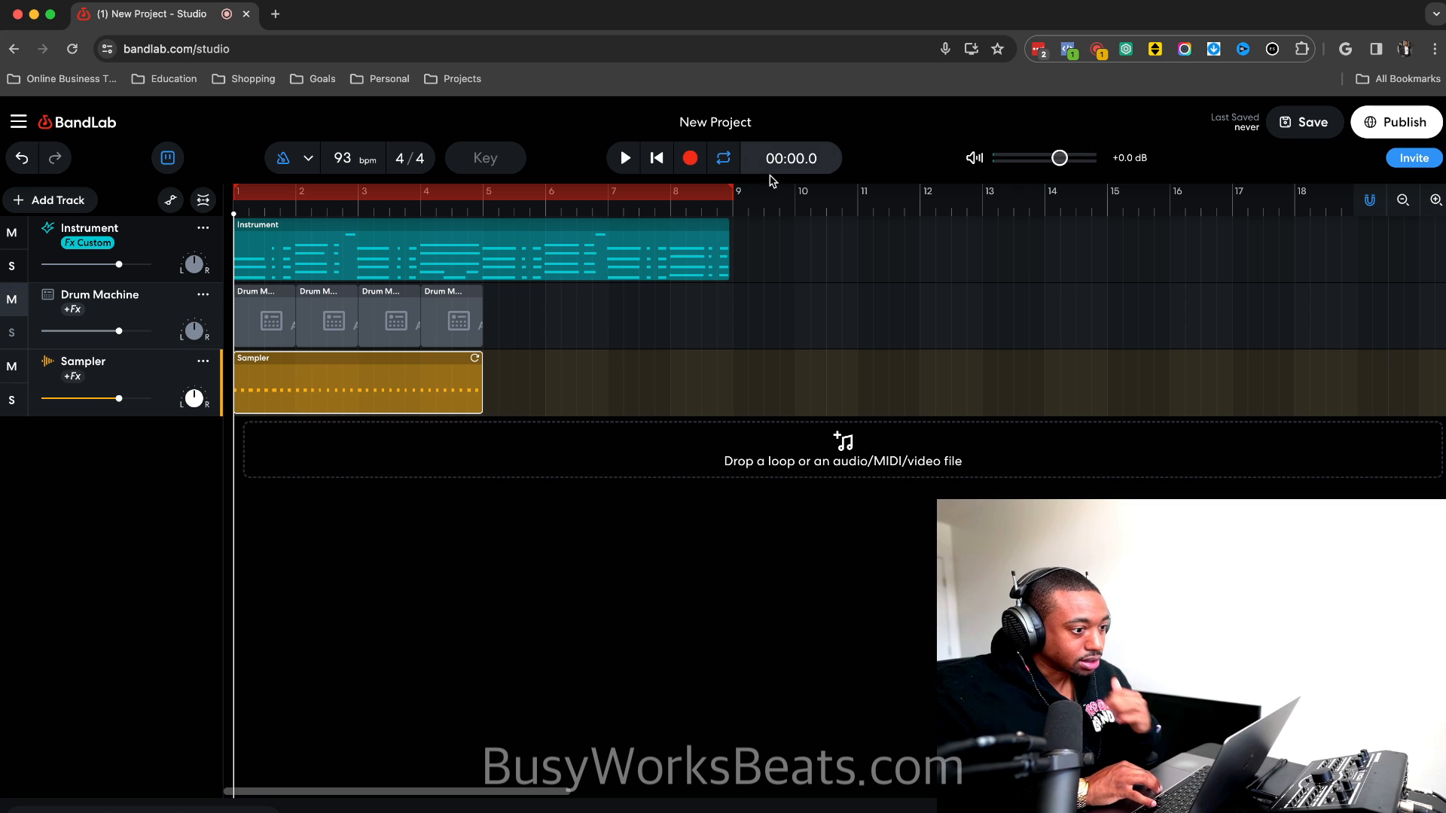
Record V and N pad hits over the hats for four bars on the Sampler track and trim the region to end at bar 5.
key(space)
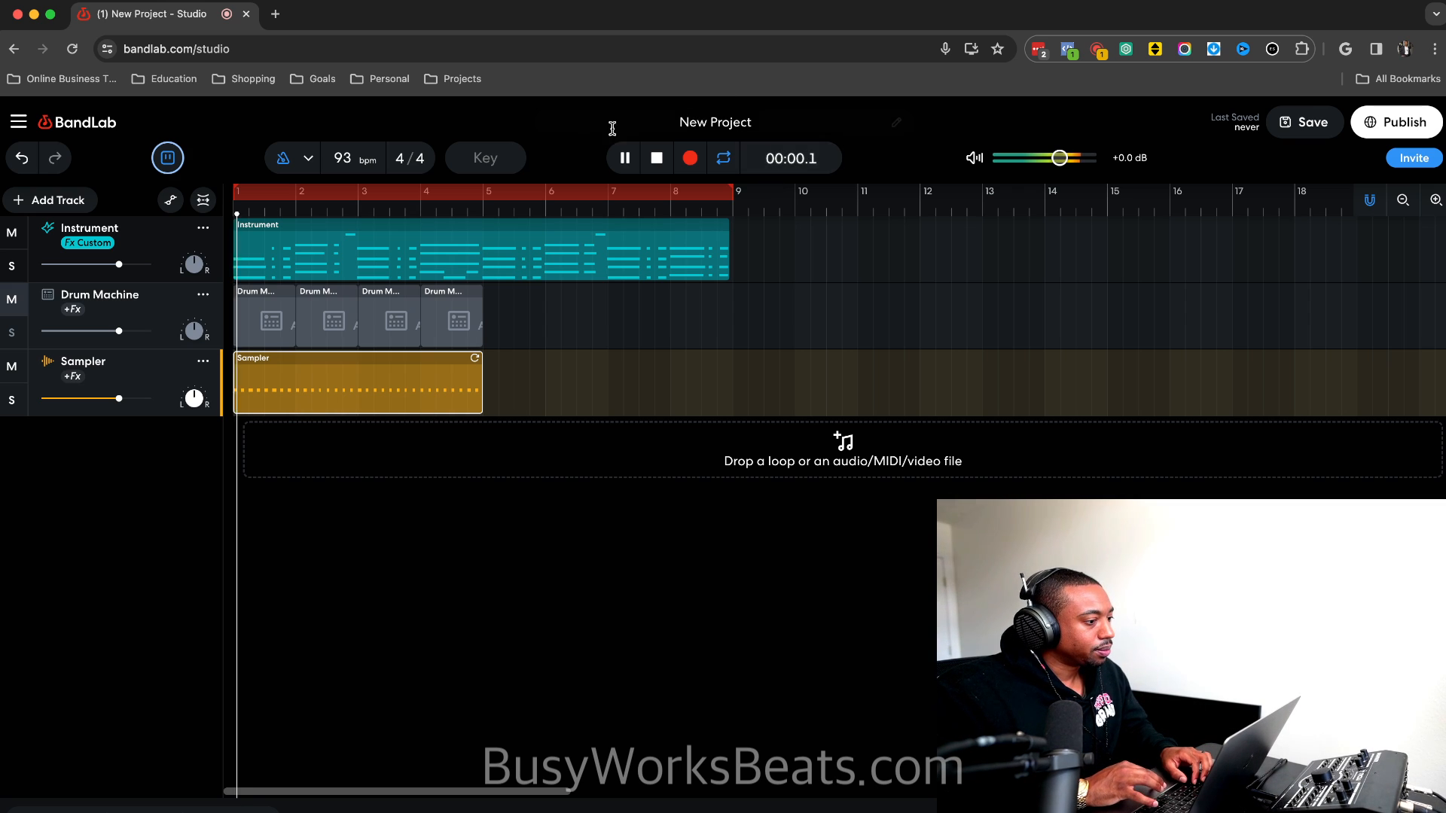
key(space)
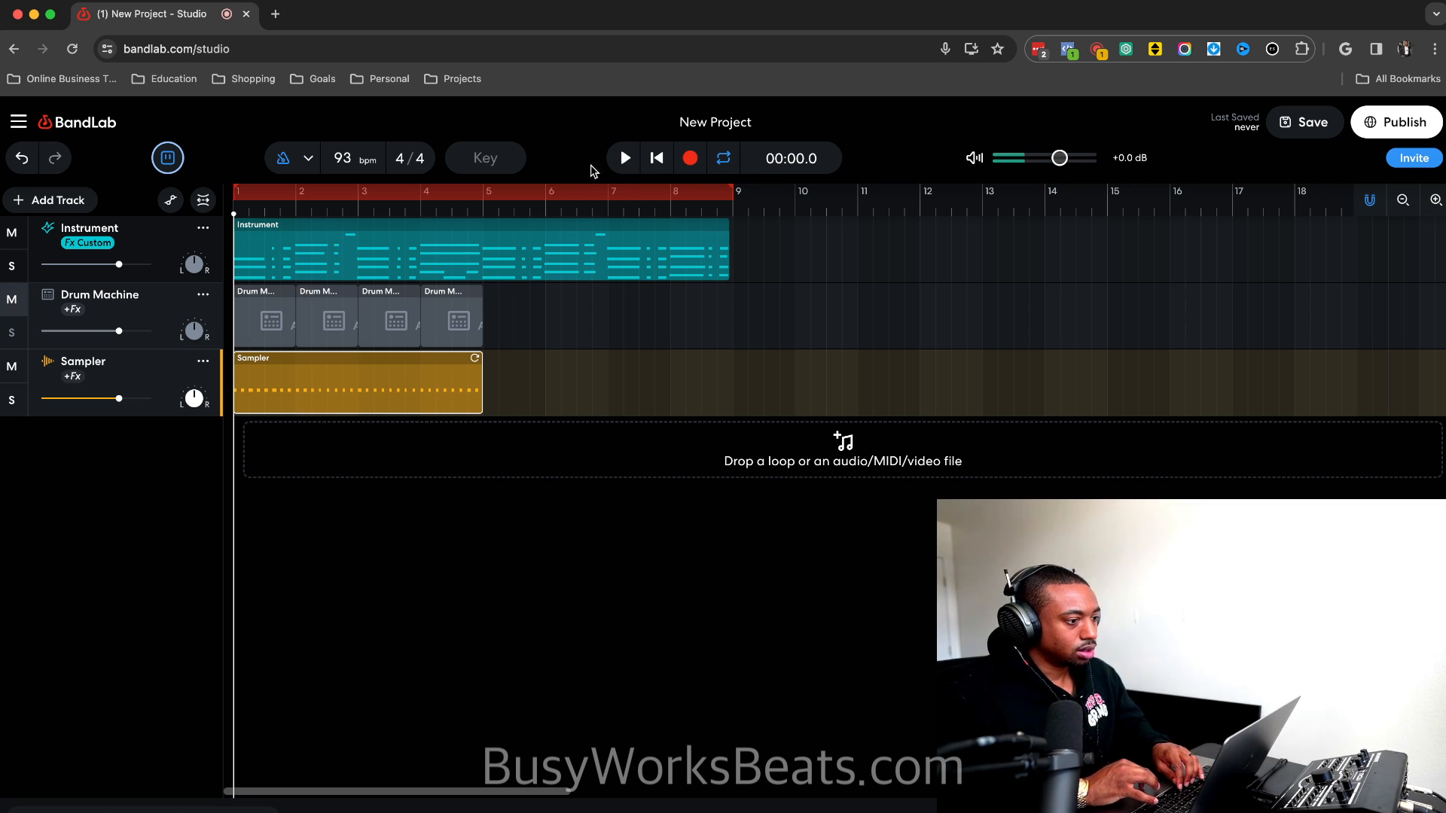
click(688, 158)
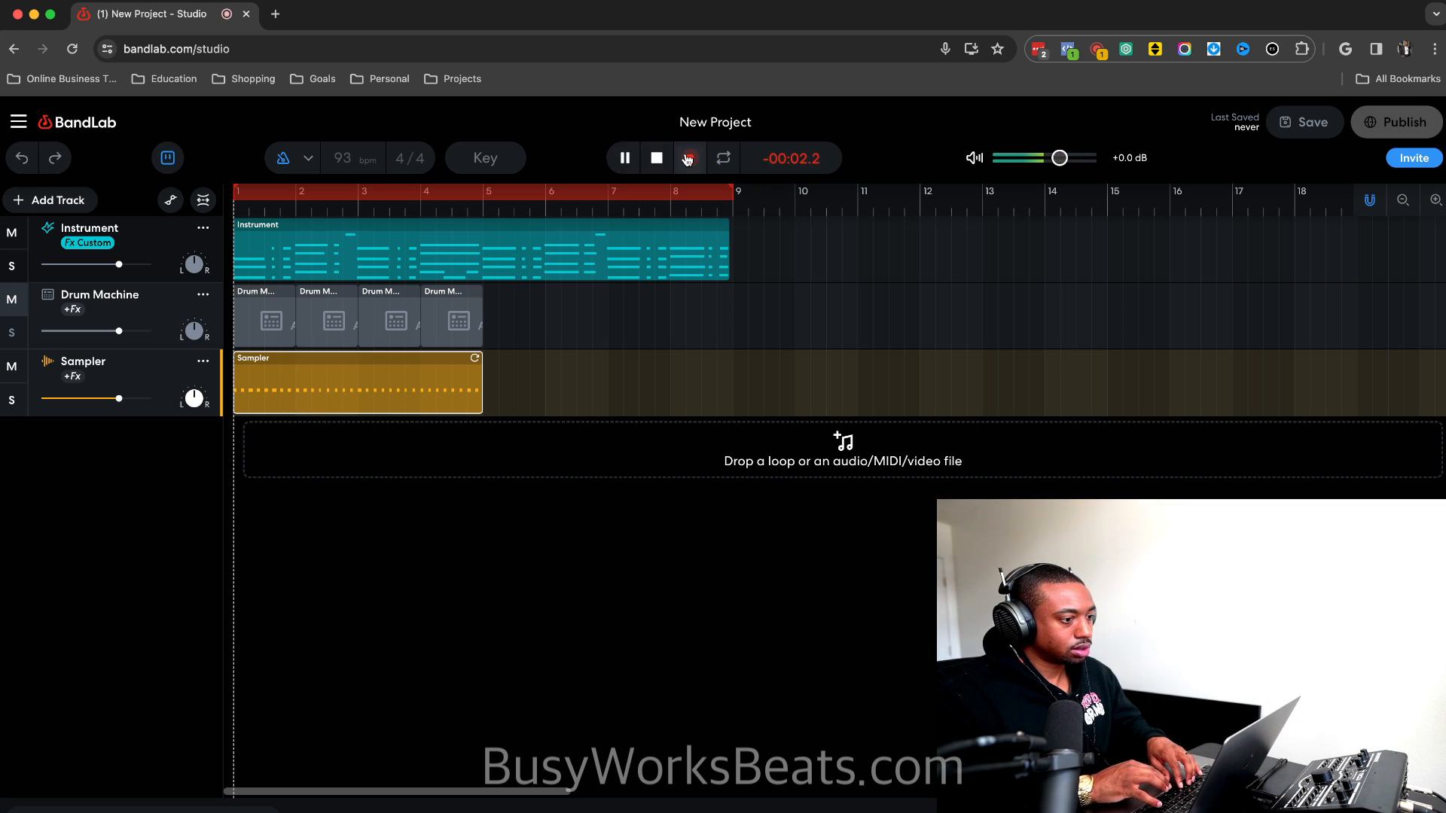
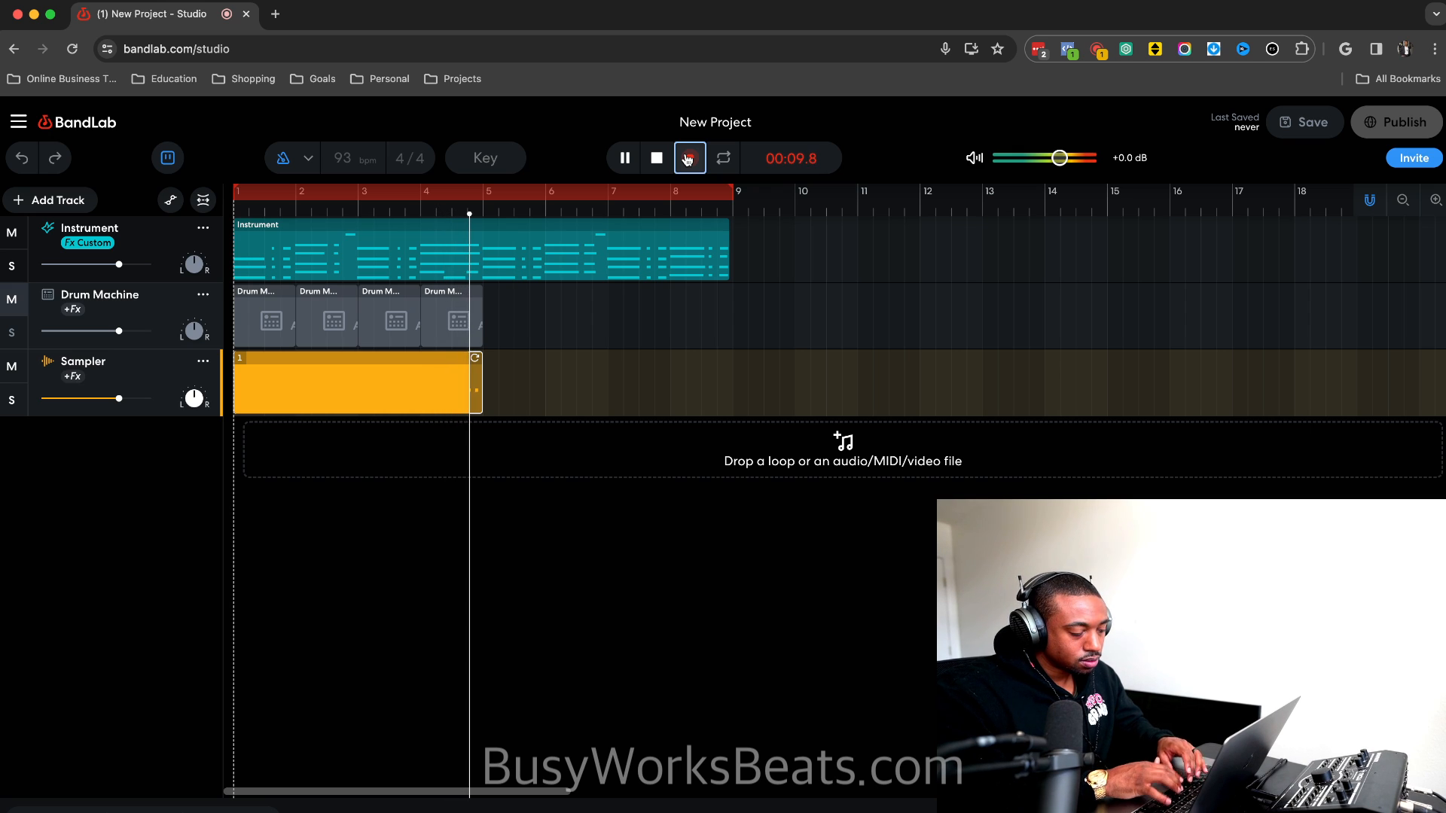
click(687, 158)
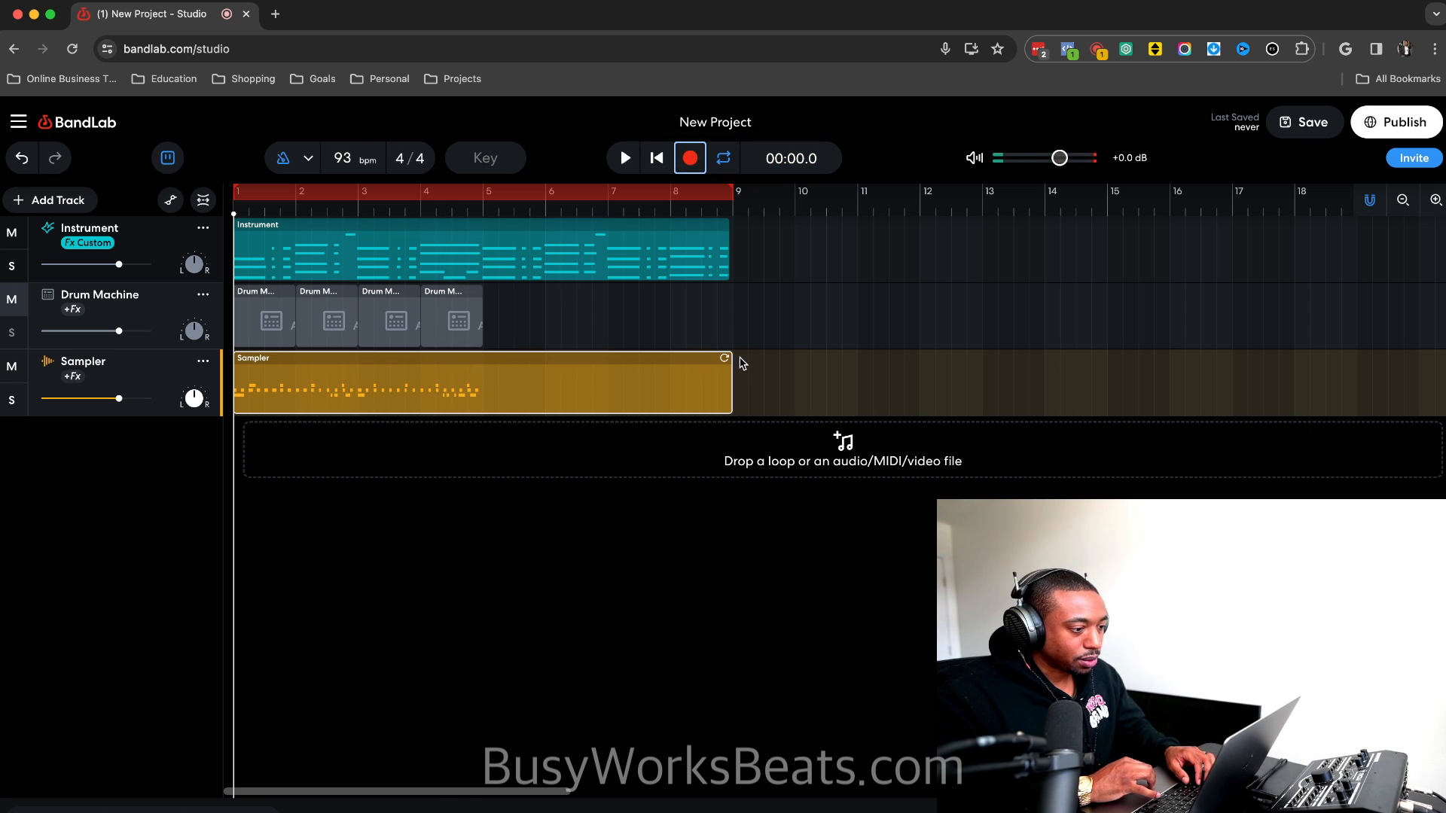
drag(732, 382, 482, 385)
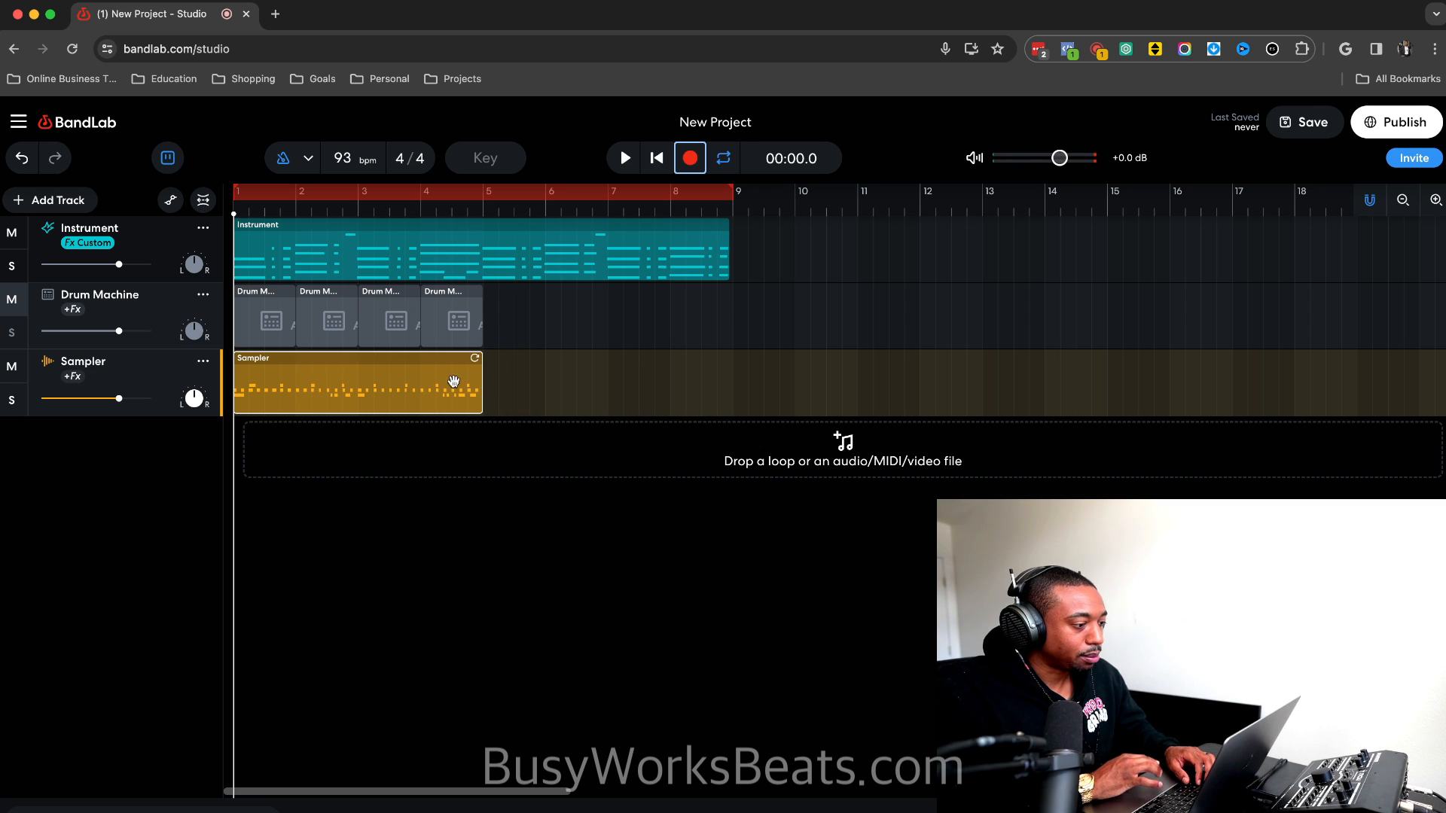
Quantize all notes in the Sampler region to 1/16 and turn off the metronome.
double_click(409, 357)
double_click(408, 369)
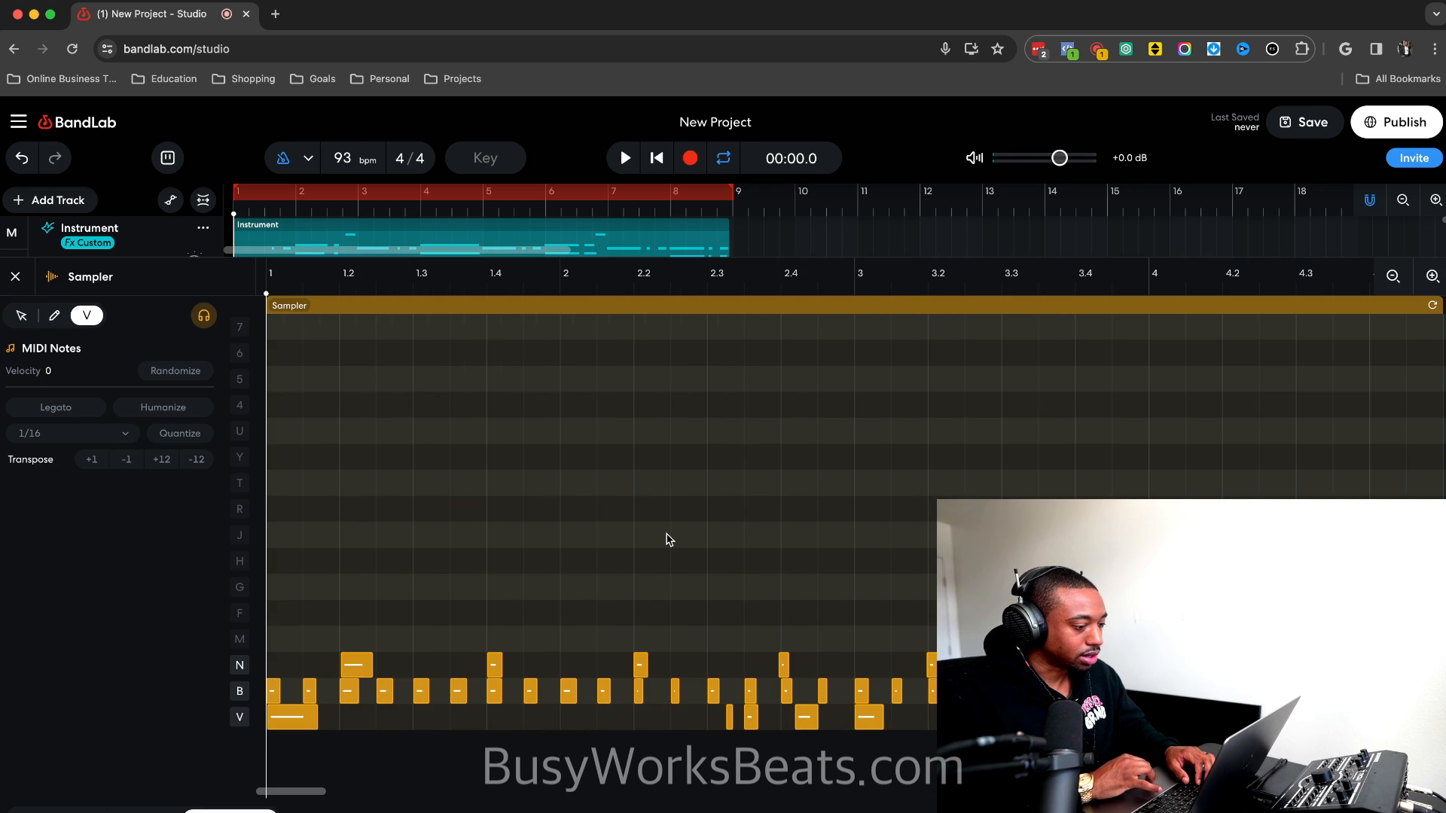
key(super+q)
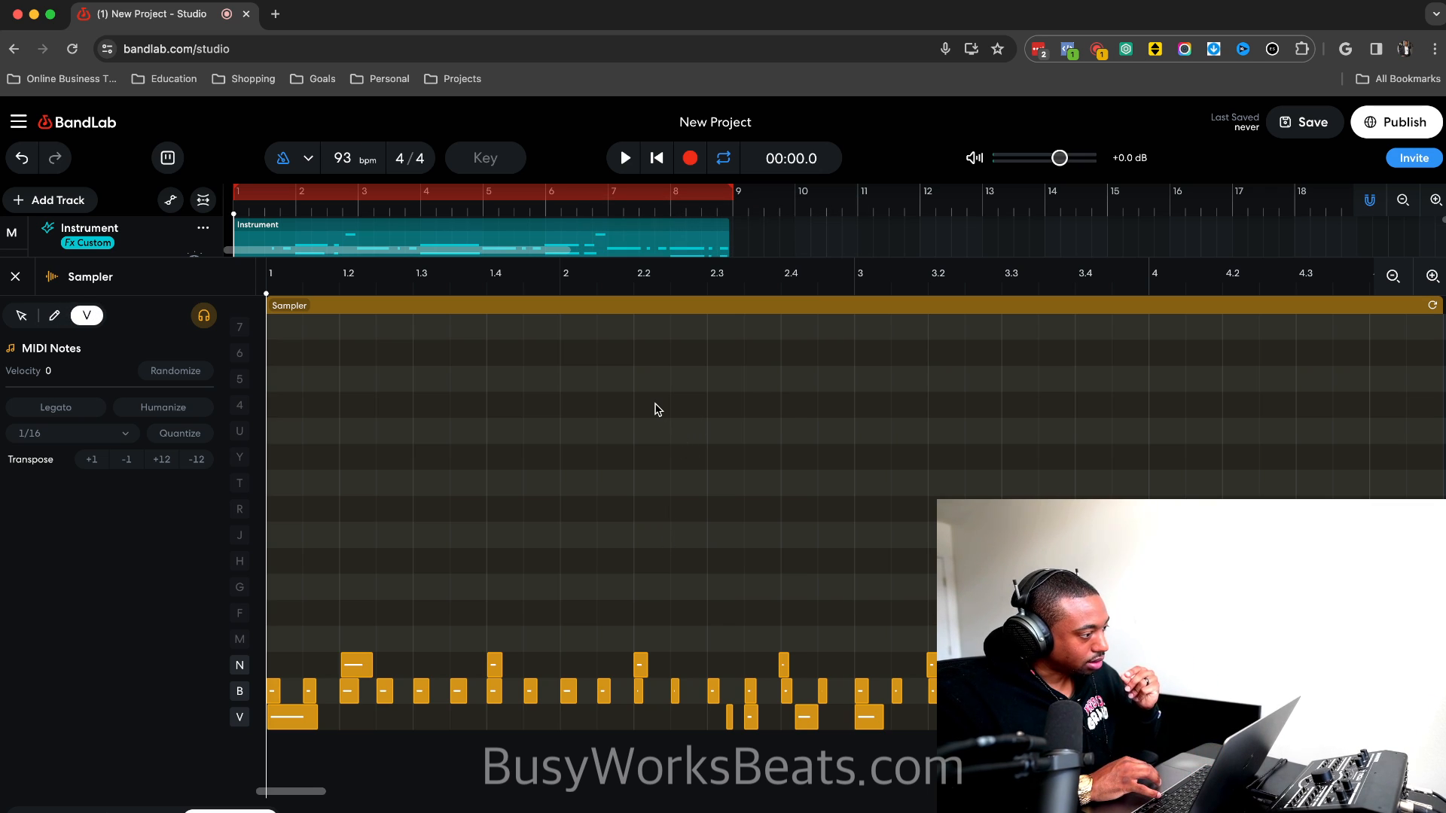
key(super+a)
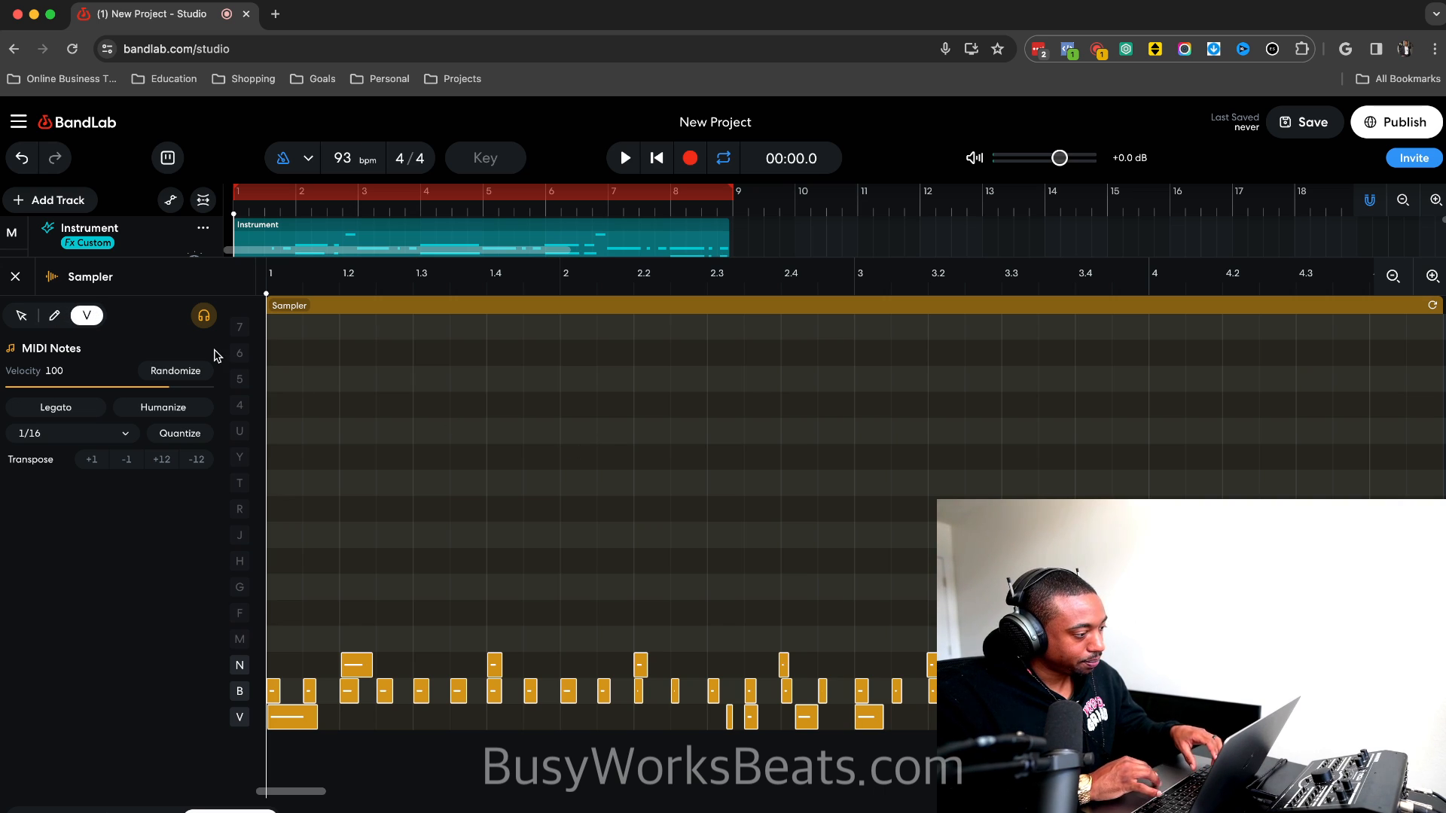
click(181, 434)
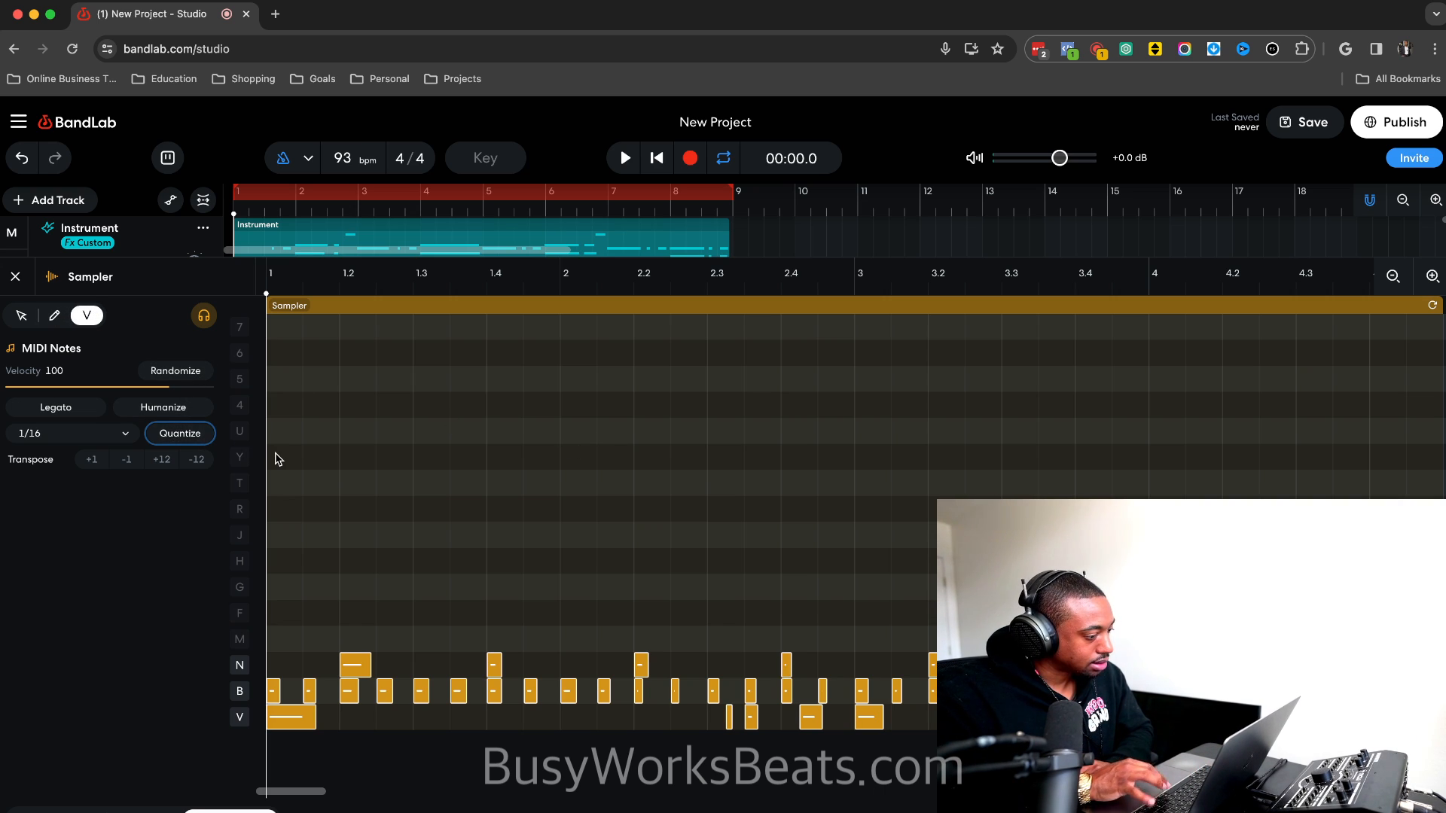
click(284, 159)
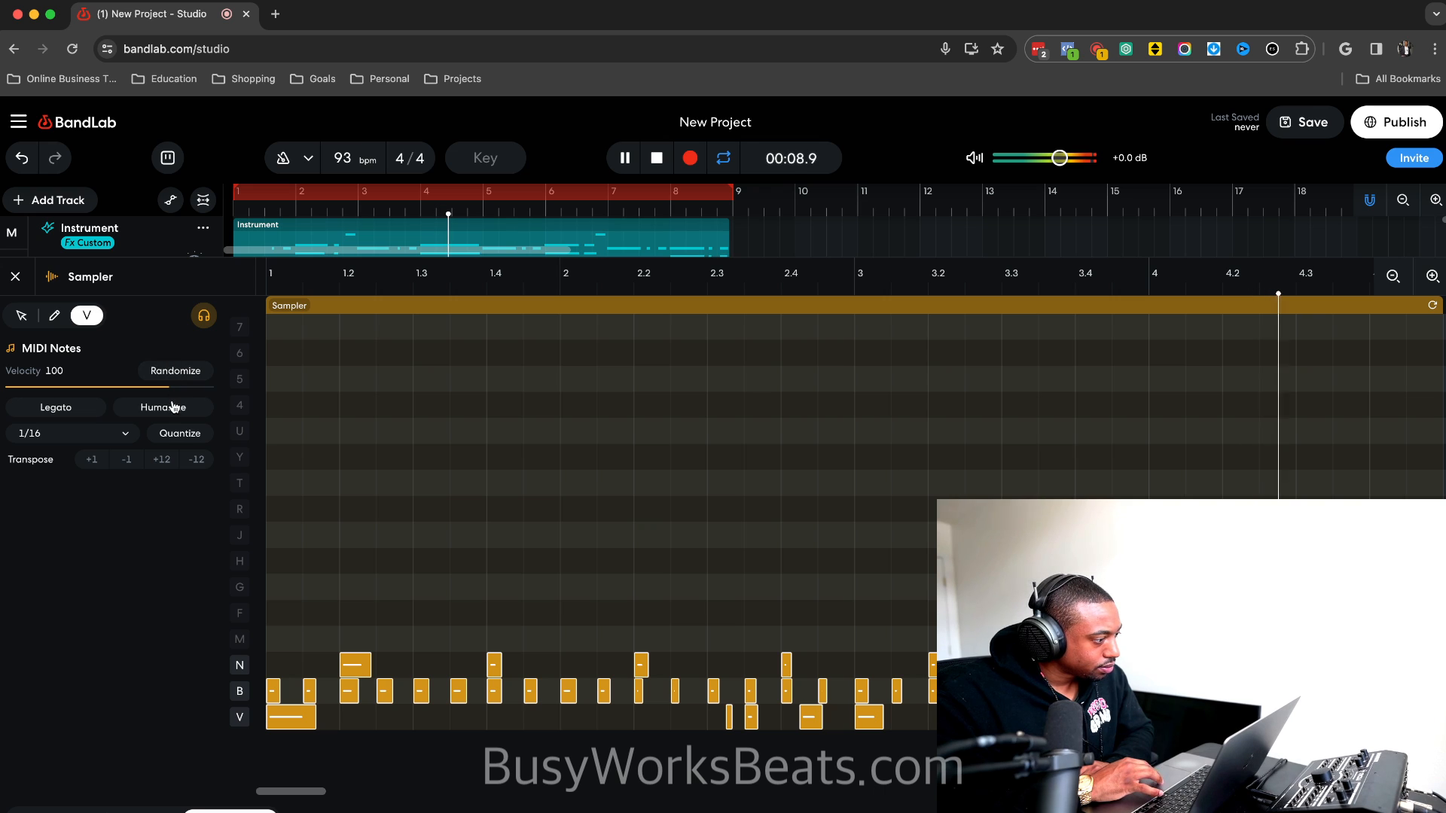
Try quantizing all Sampler notes to 1/8, play the pattern back and undo that quantization.
click(72, 433)
click(67, 391)
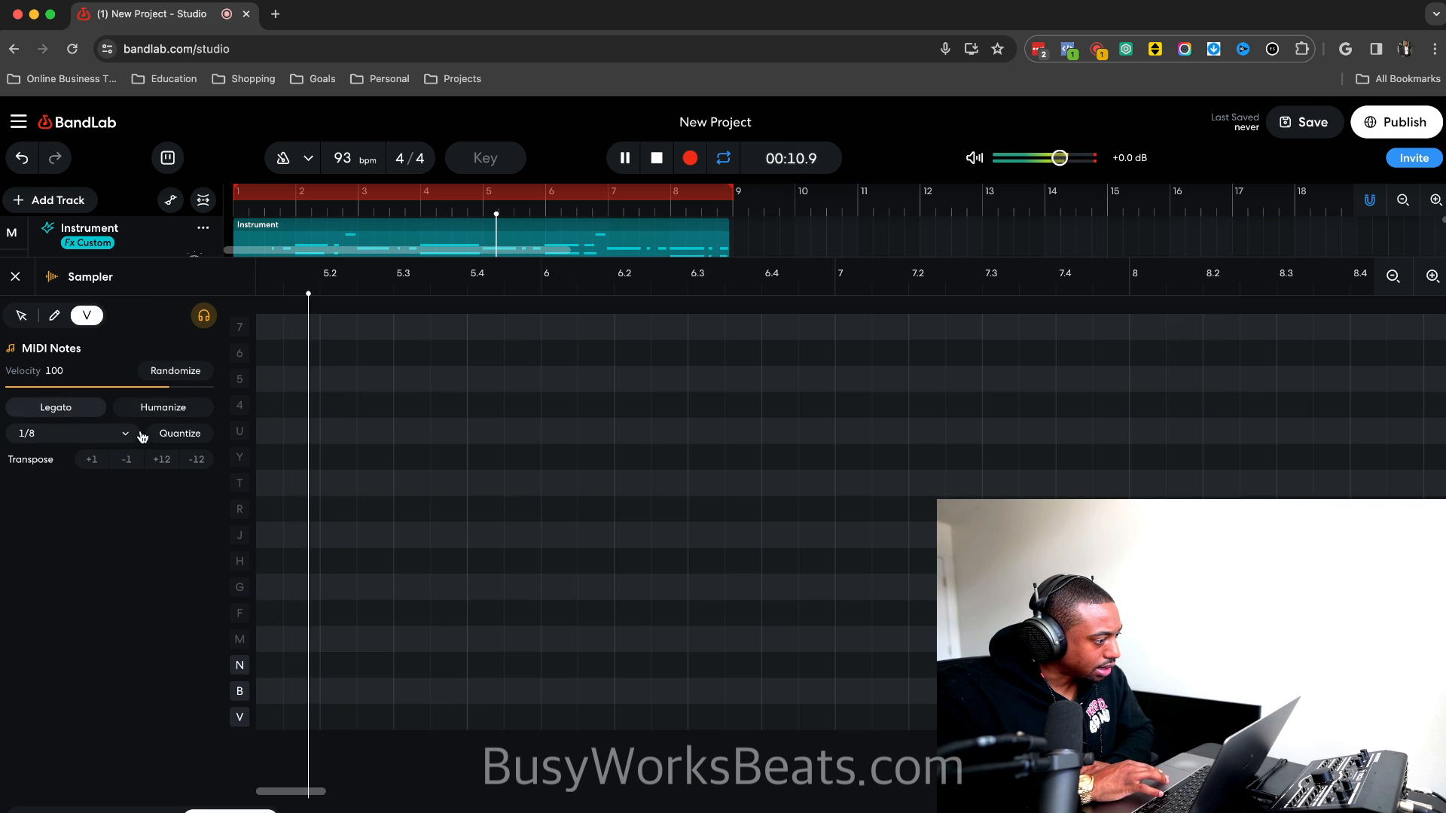
key(space)
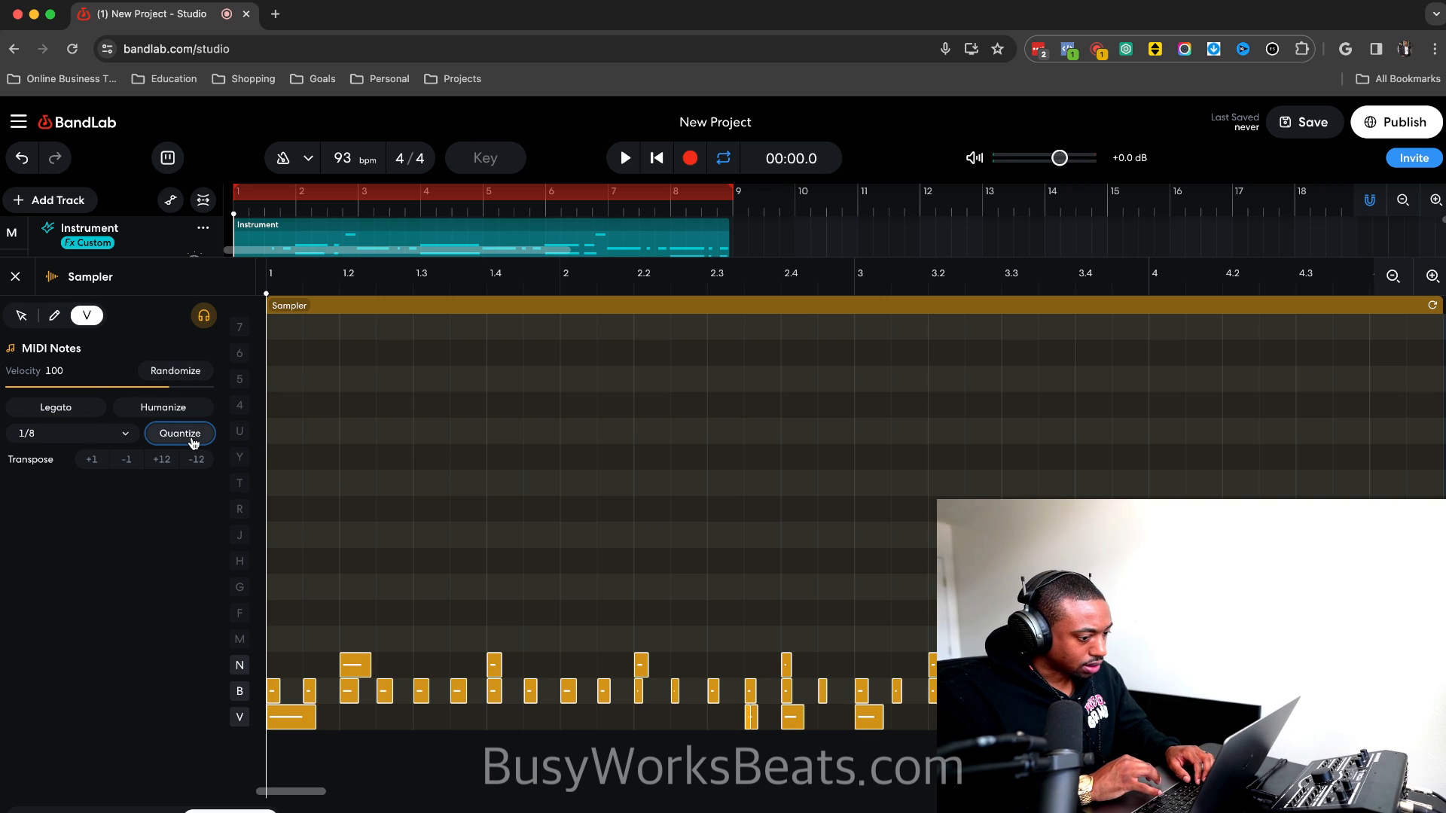
key(space)
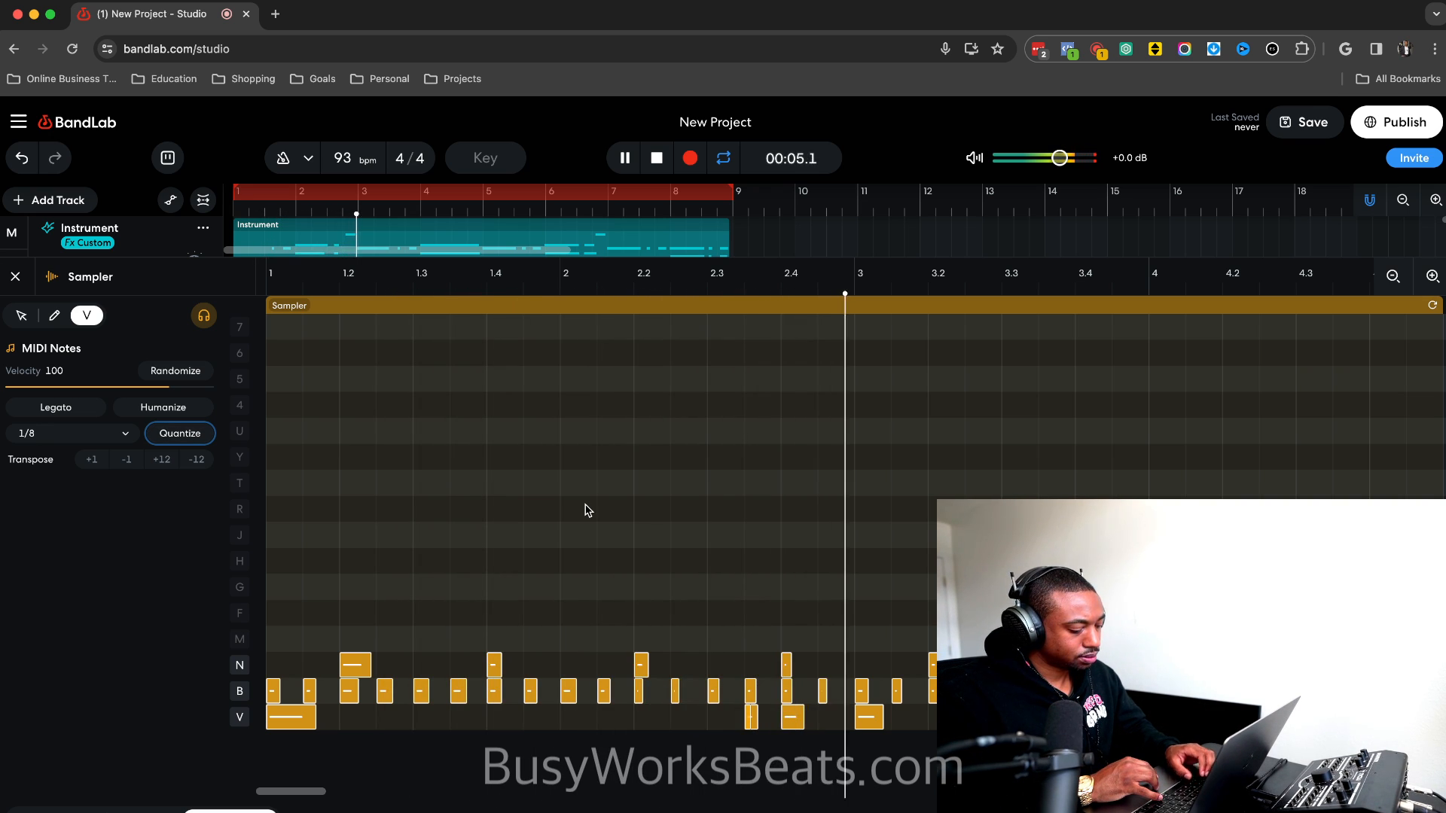
key(space)
key(super+z)
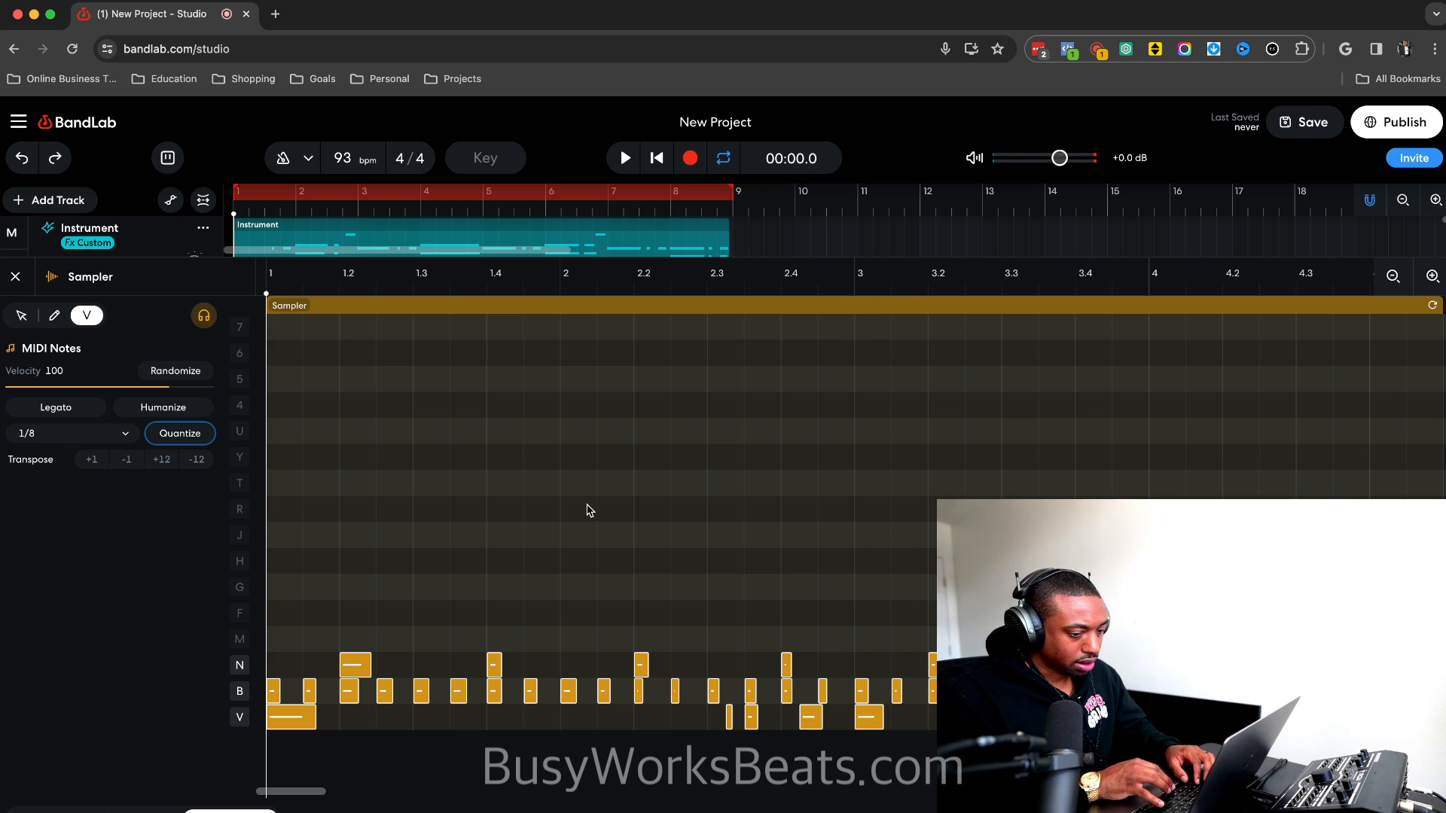
Change the grid size of the Sampler's MIDI editor from Smart to a fixed value and close the editor.
key(space)
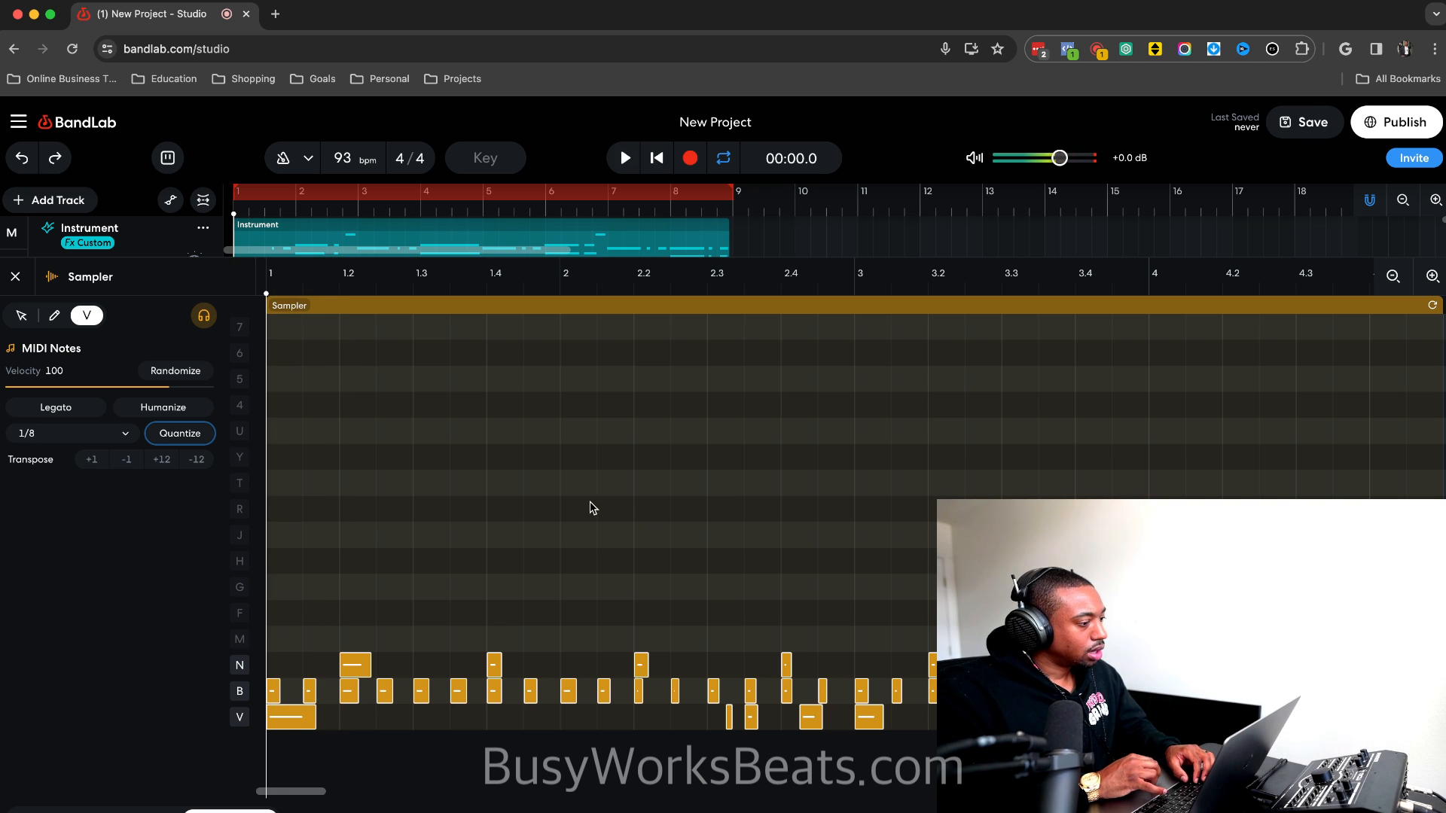
scroll(274, 408, up, 5)
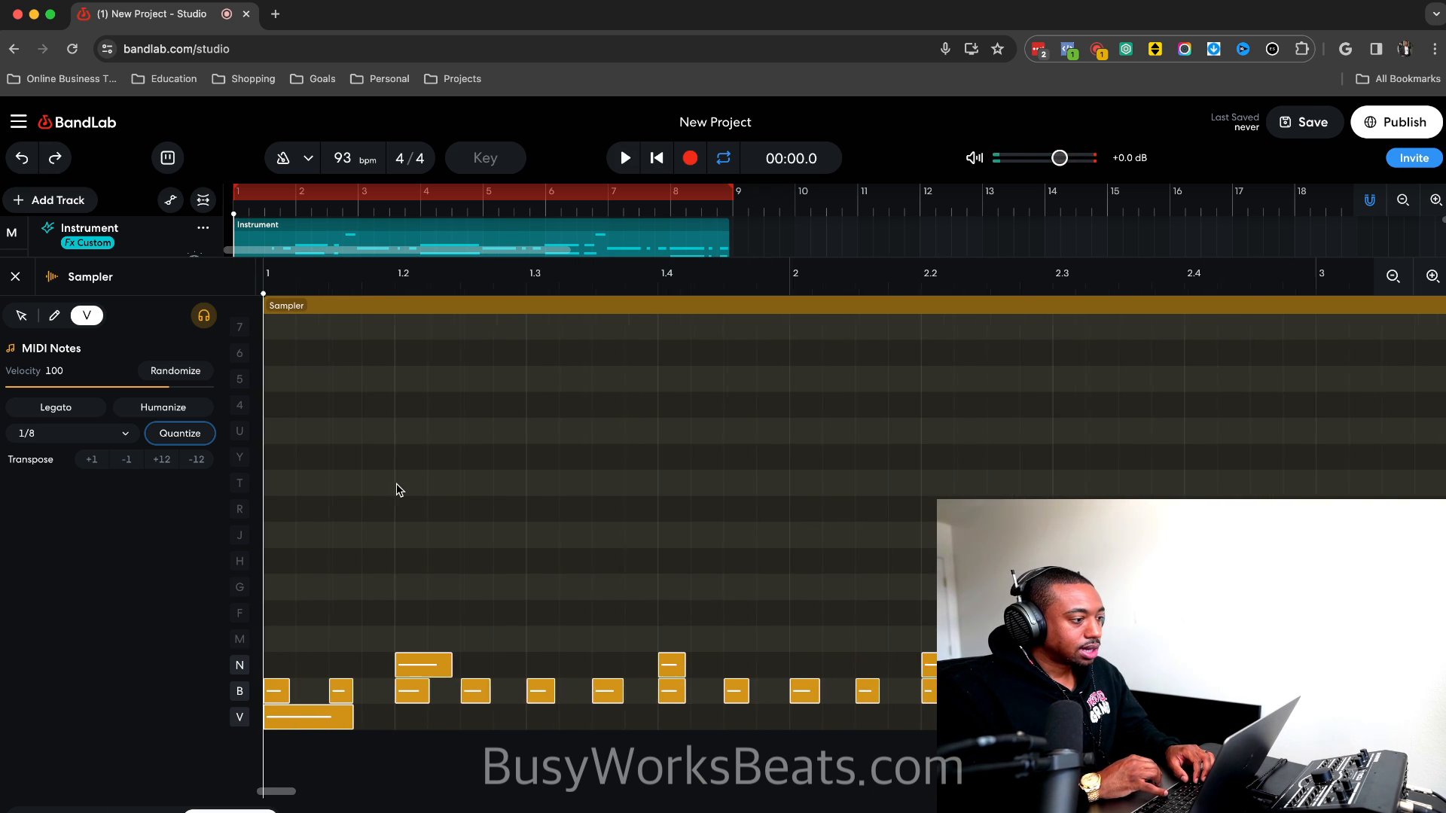
scroll(816, 475, up, 5)
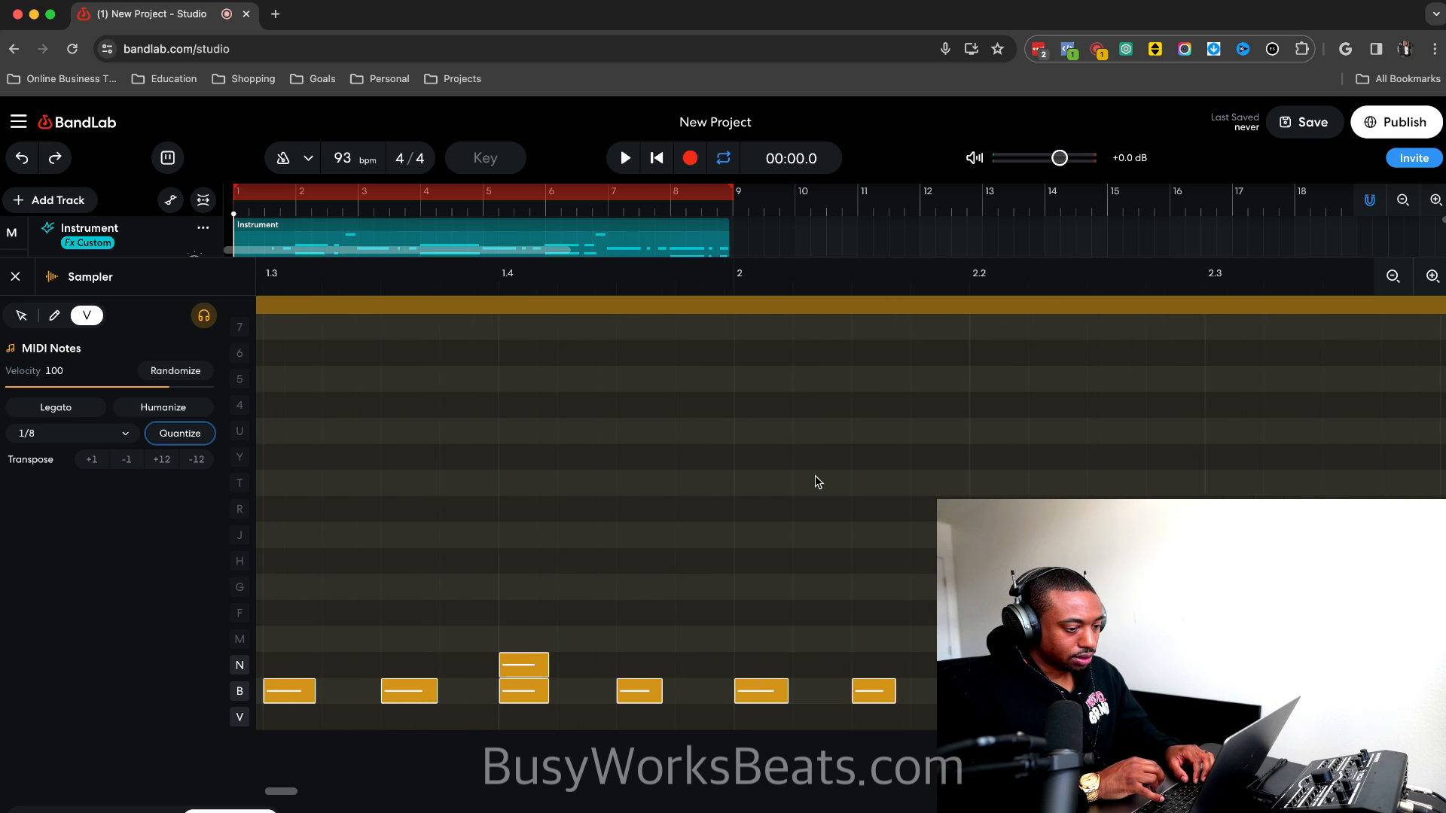
scroll(816, 476, down, 3)
scroll(815, 476, down, 1)
scroll(926, 569, up, 5)
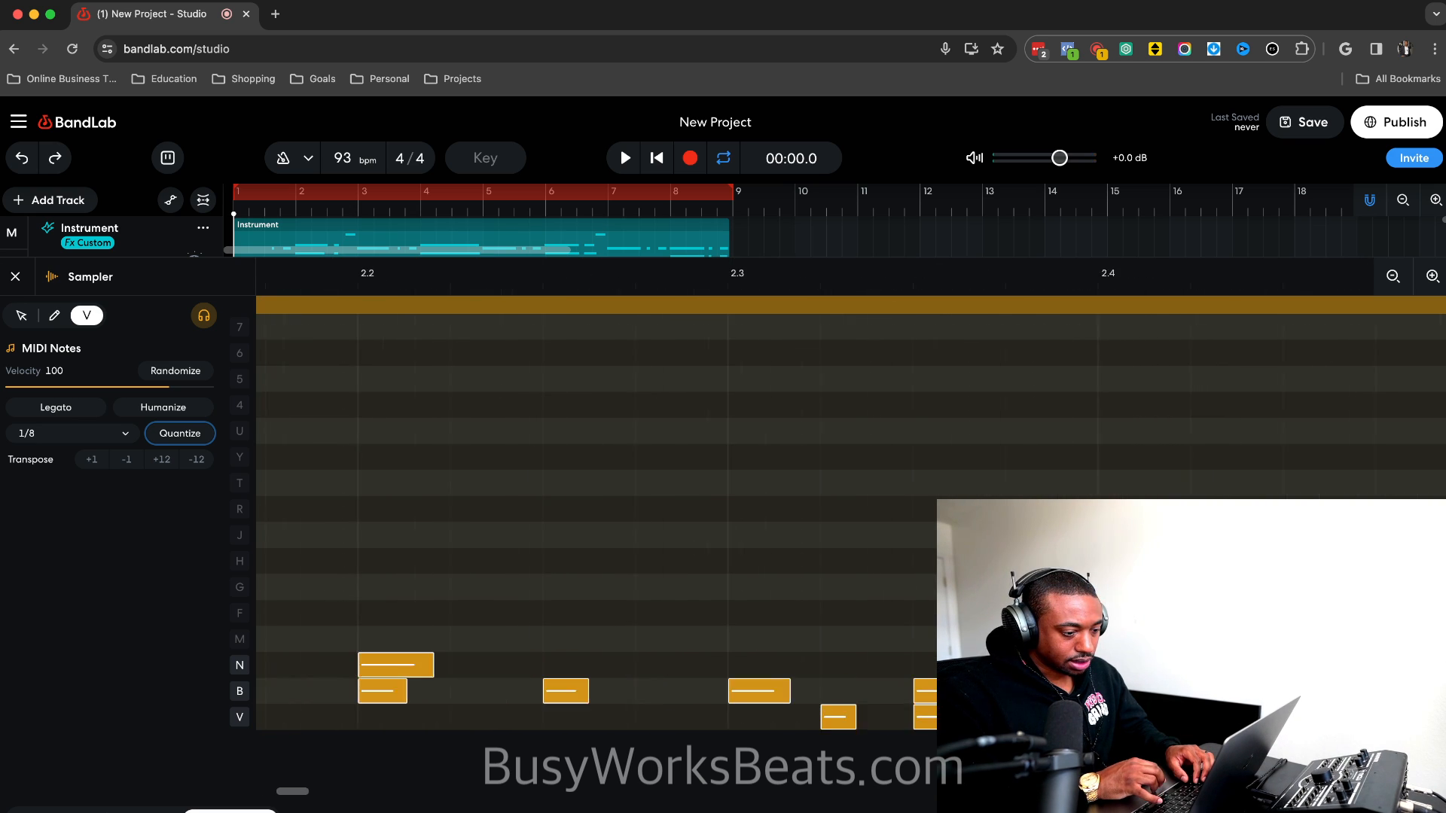
right_click(819, 555)
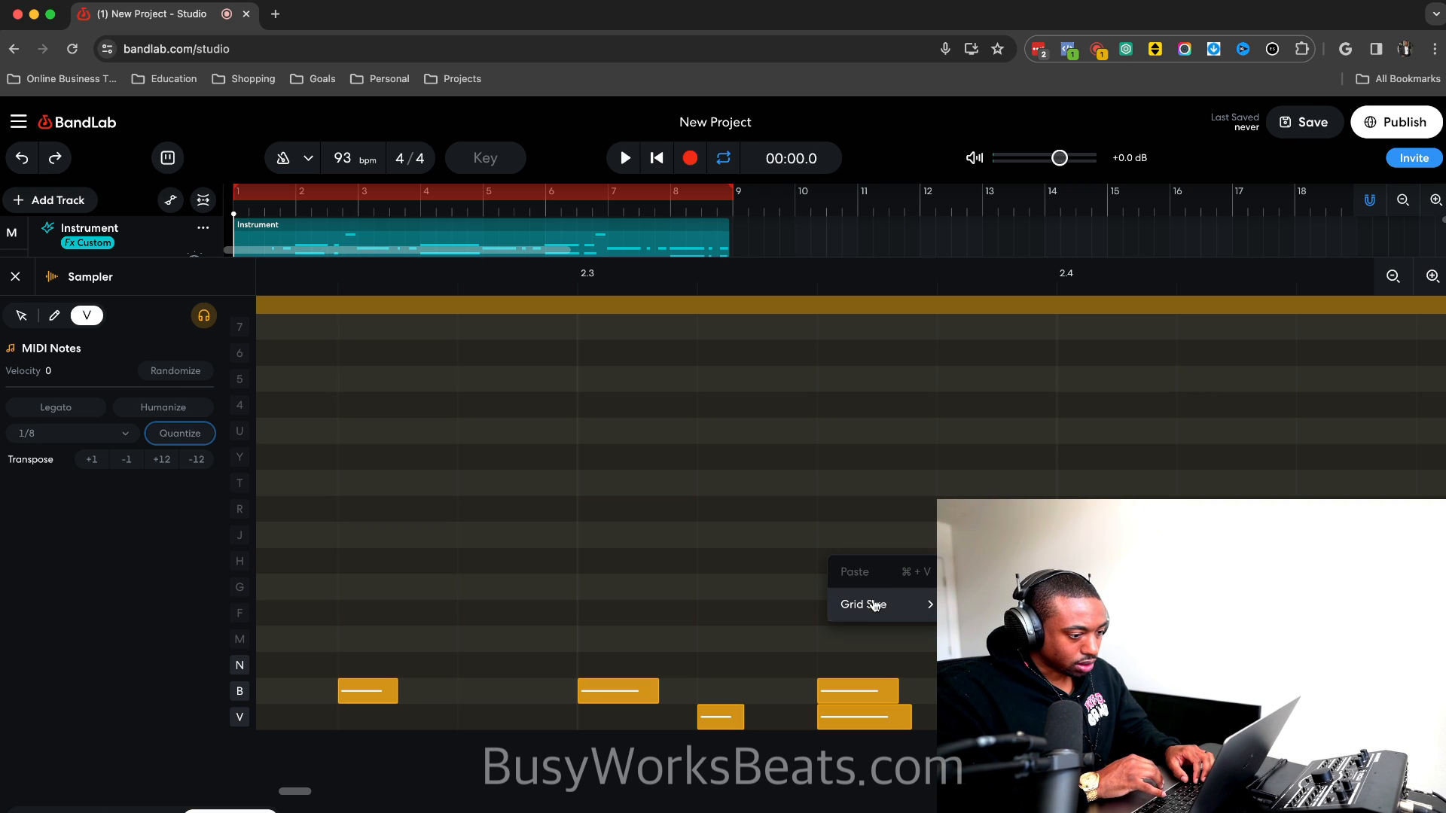
mouse_move(891, 612)
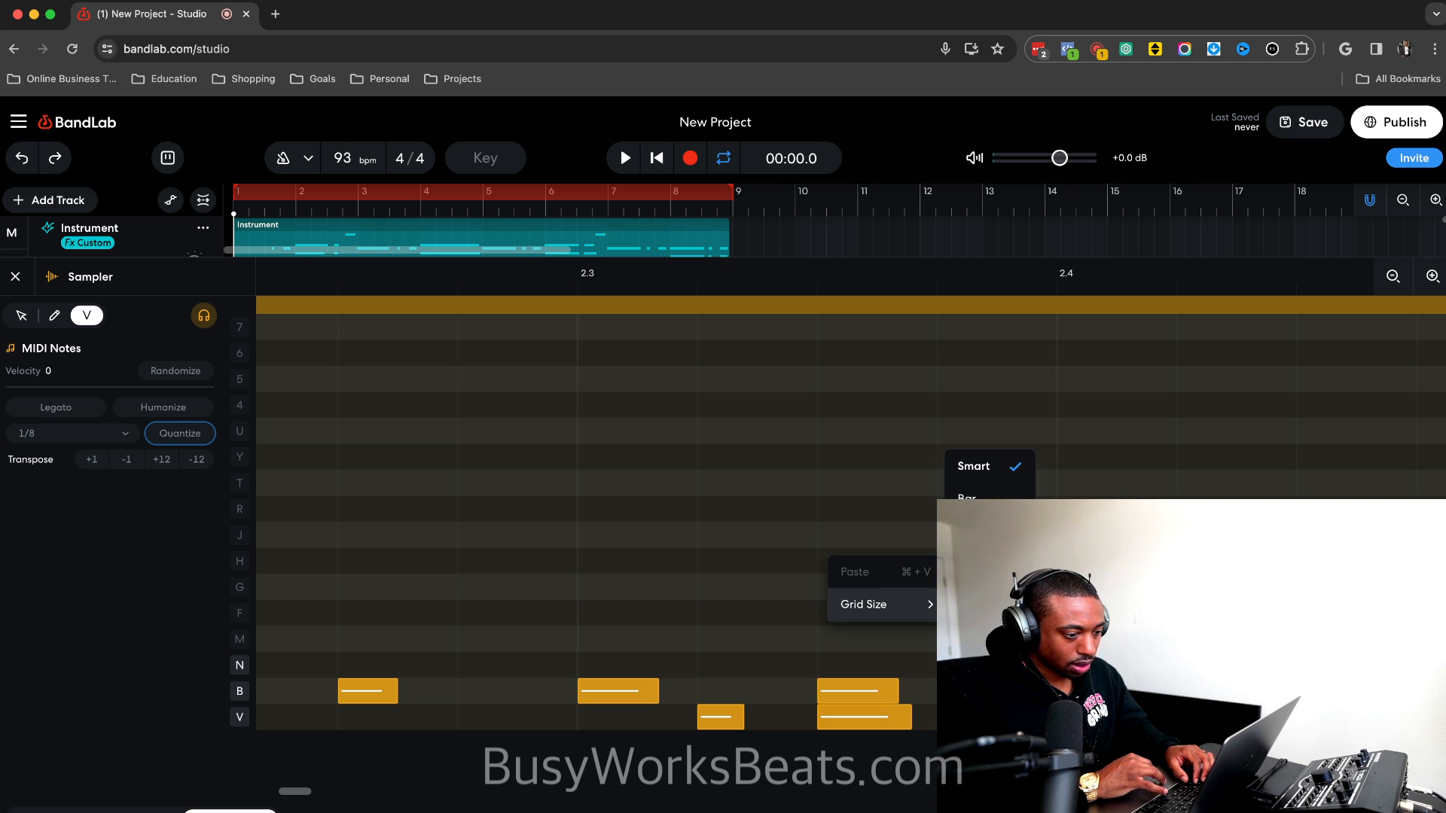
click(979, 595)
right_click(887, 590)
mouse_move(928, 638)
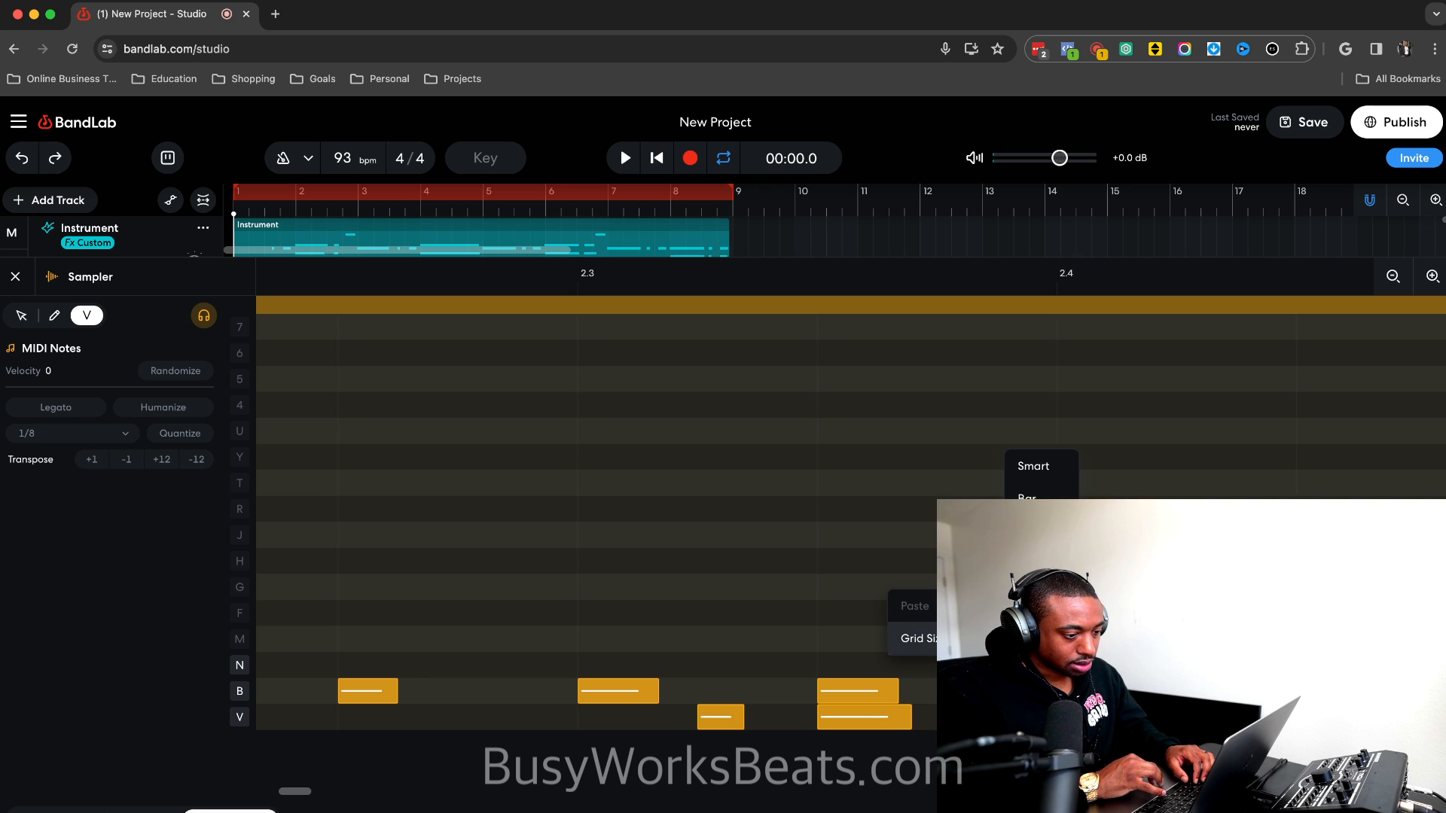
click(1039, 628)
scroll(905, 602, down, 5)
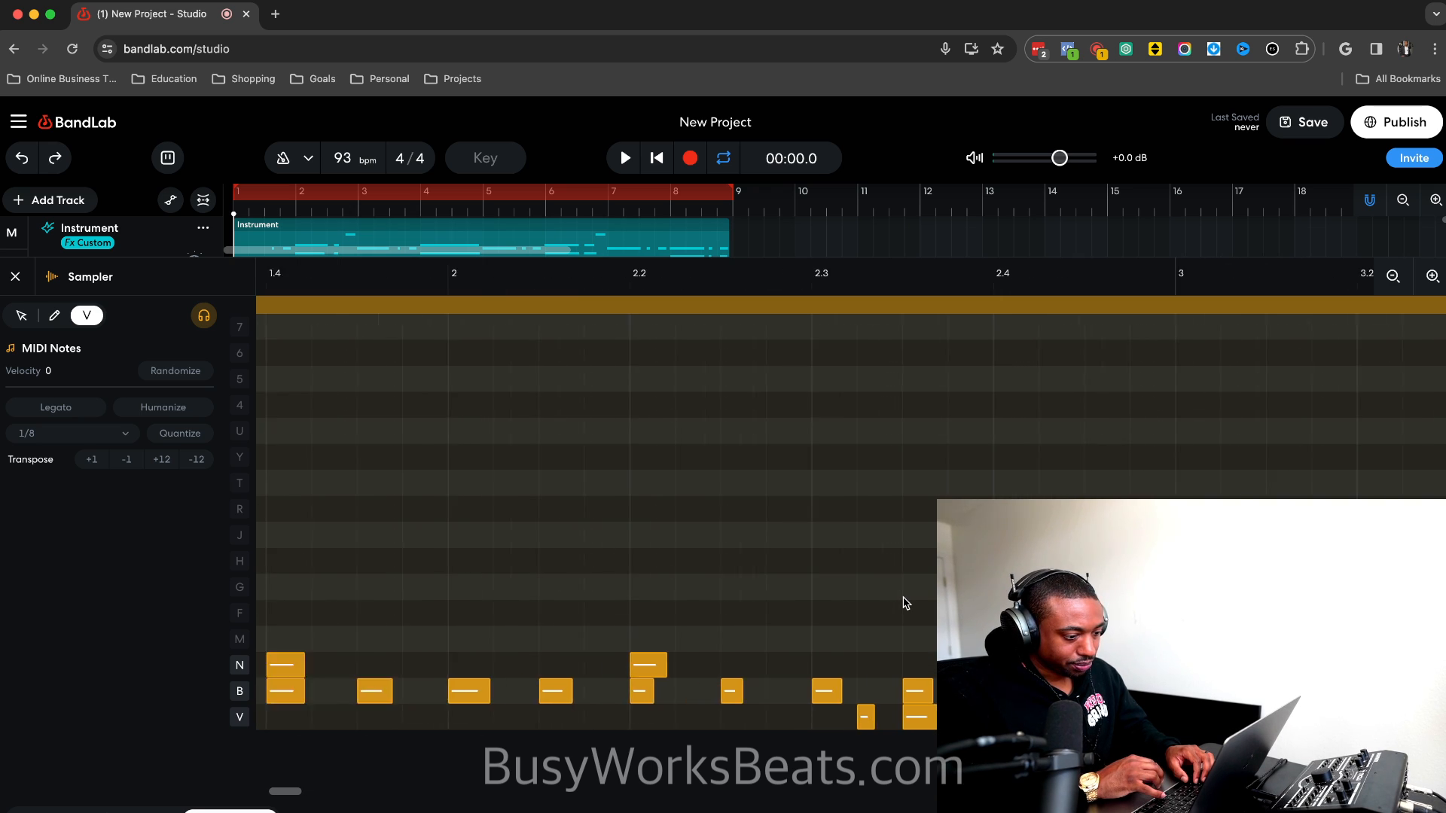
scroll(904, 603, down, 3)
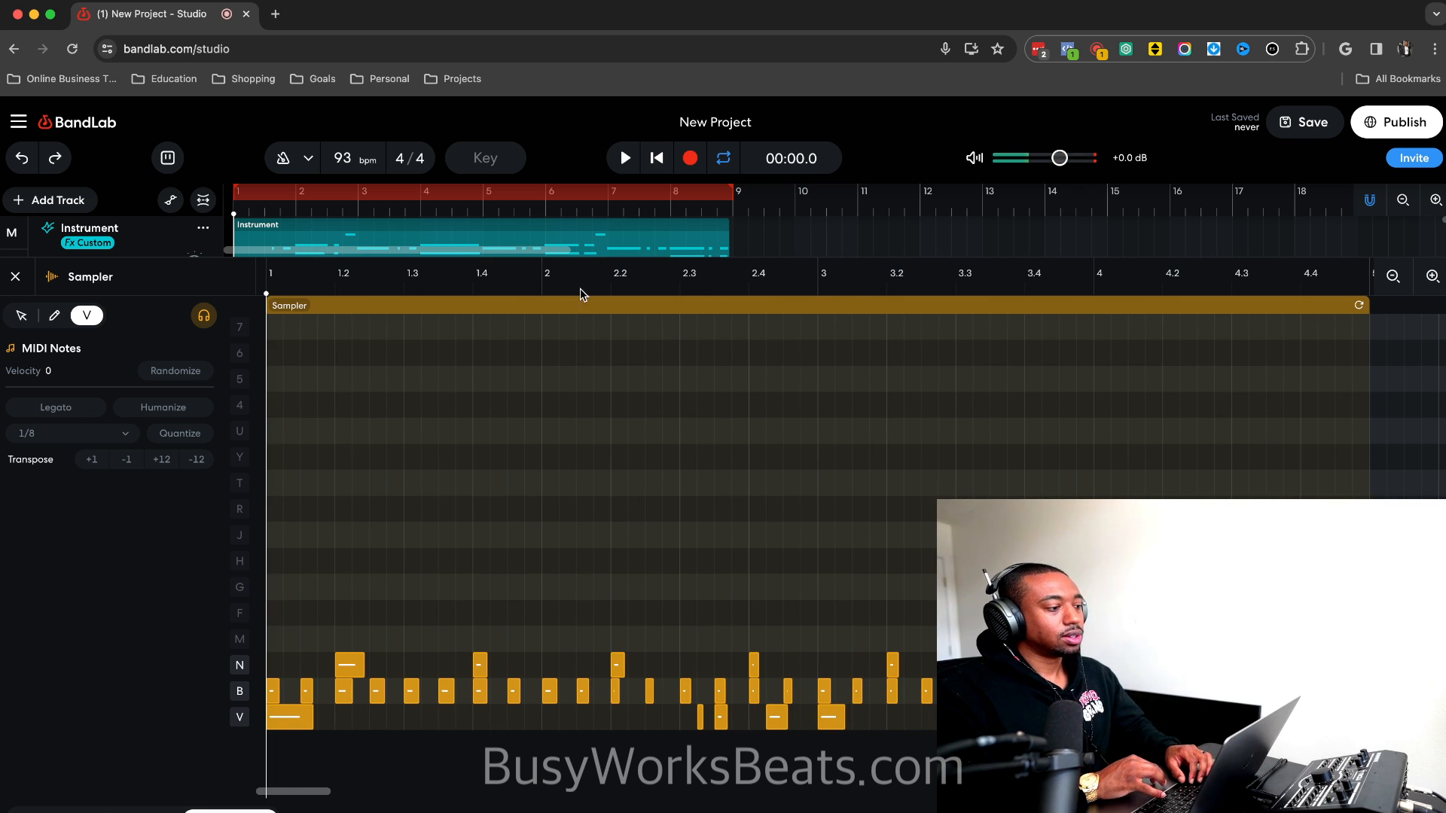
click(15, 276)
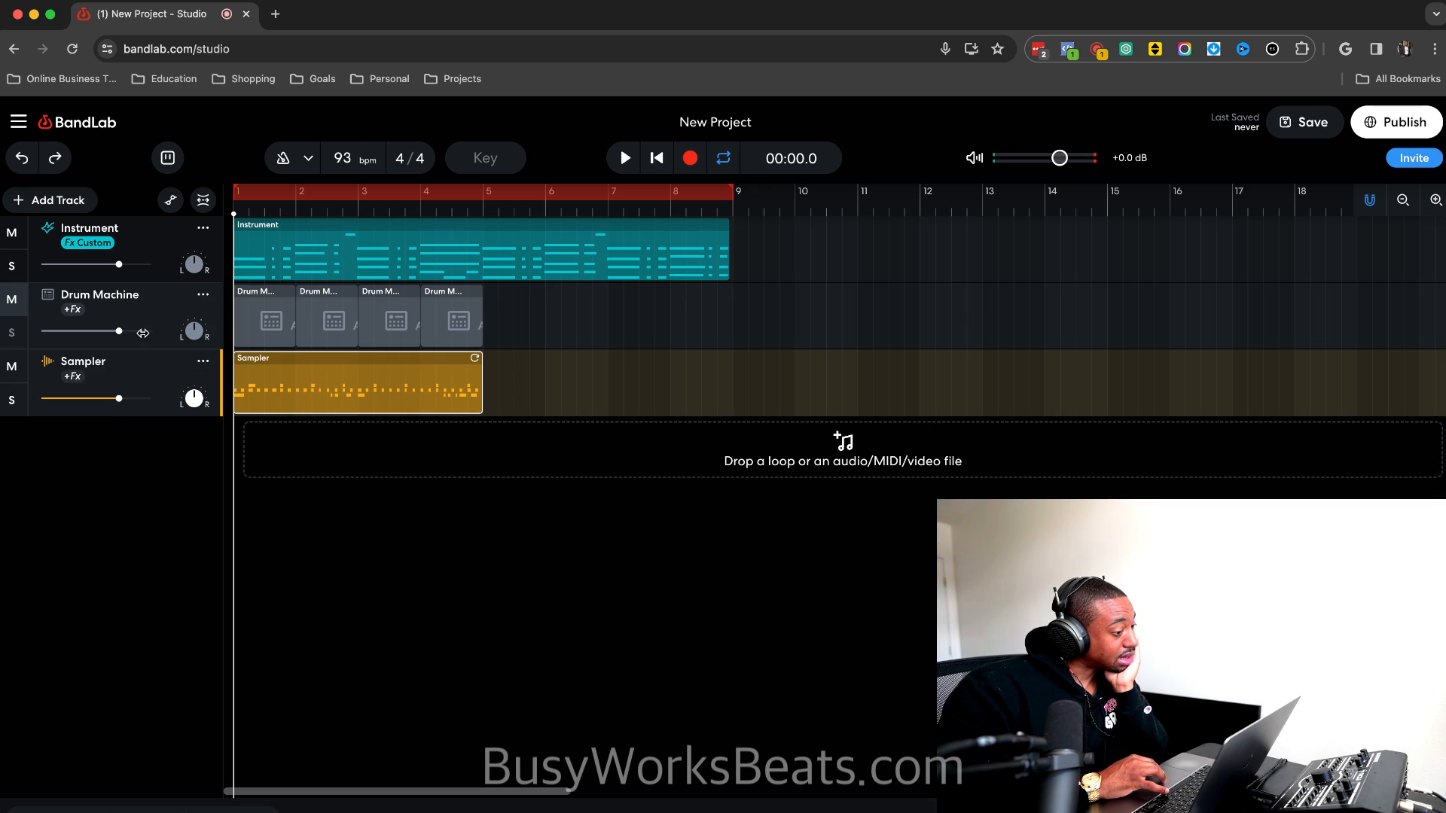
Try deleting the four Drum Machine regions and undo the deletion.
drag(520, 338, 262, 332)
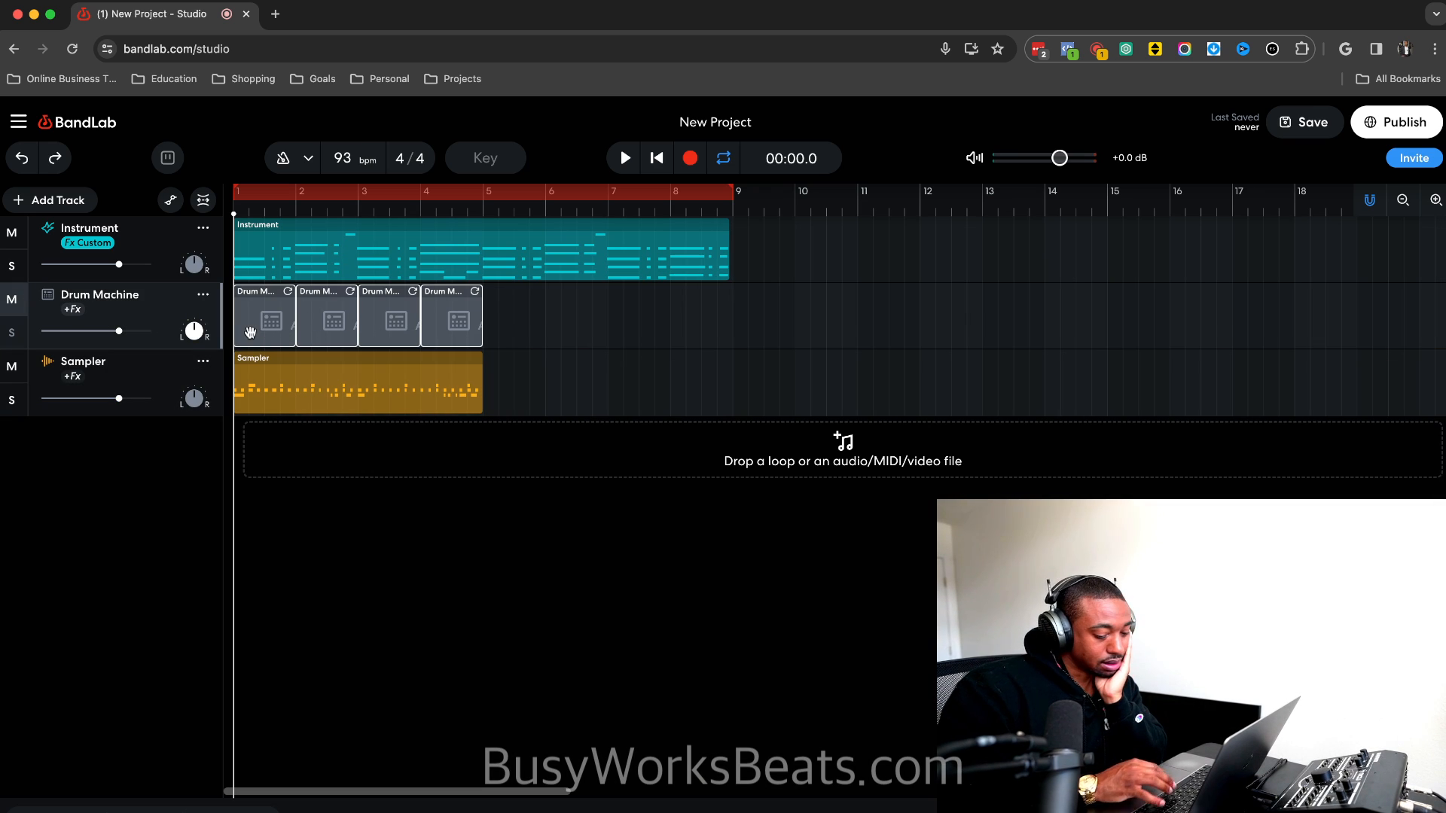
key(Delete)
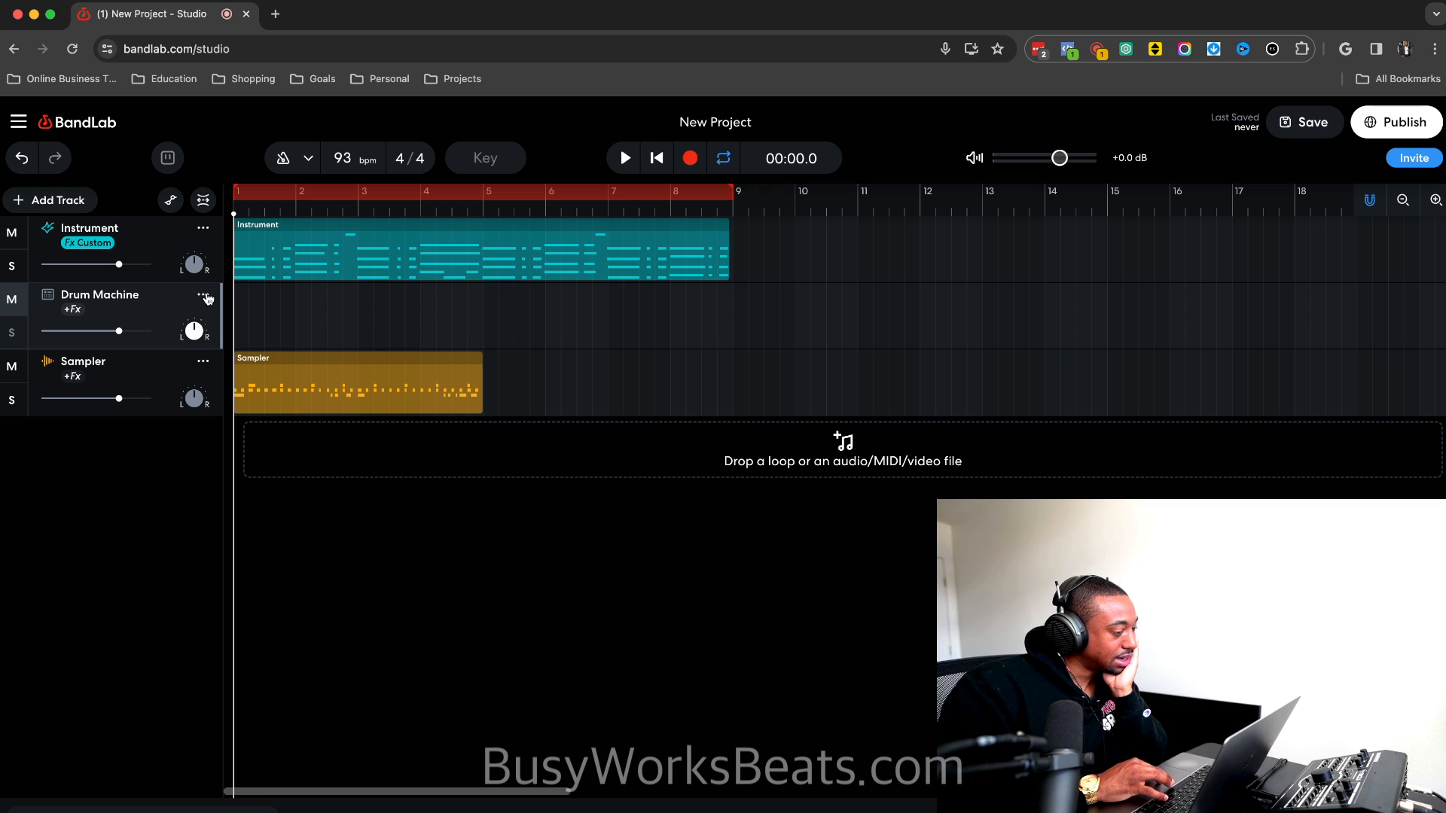
key(super+z)
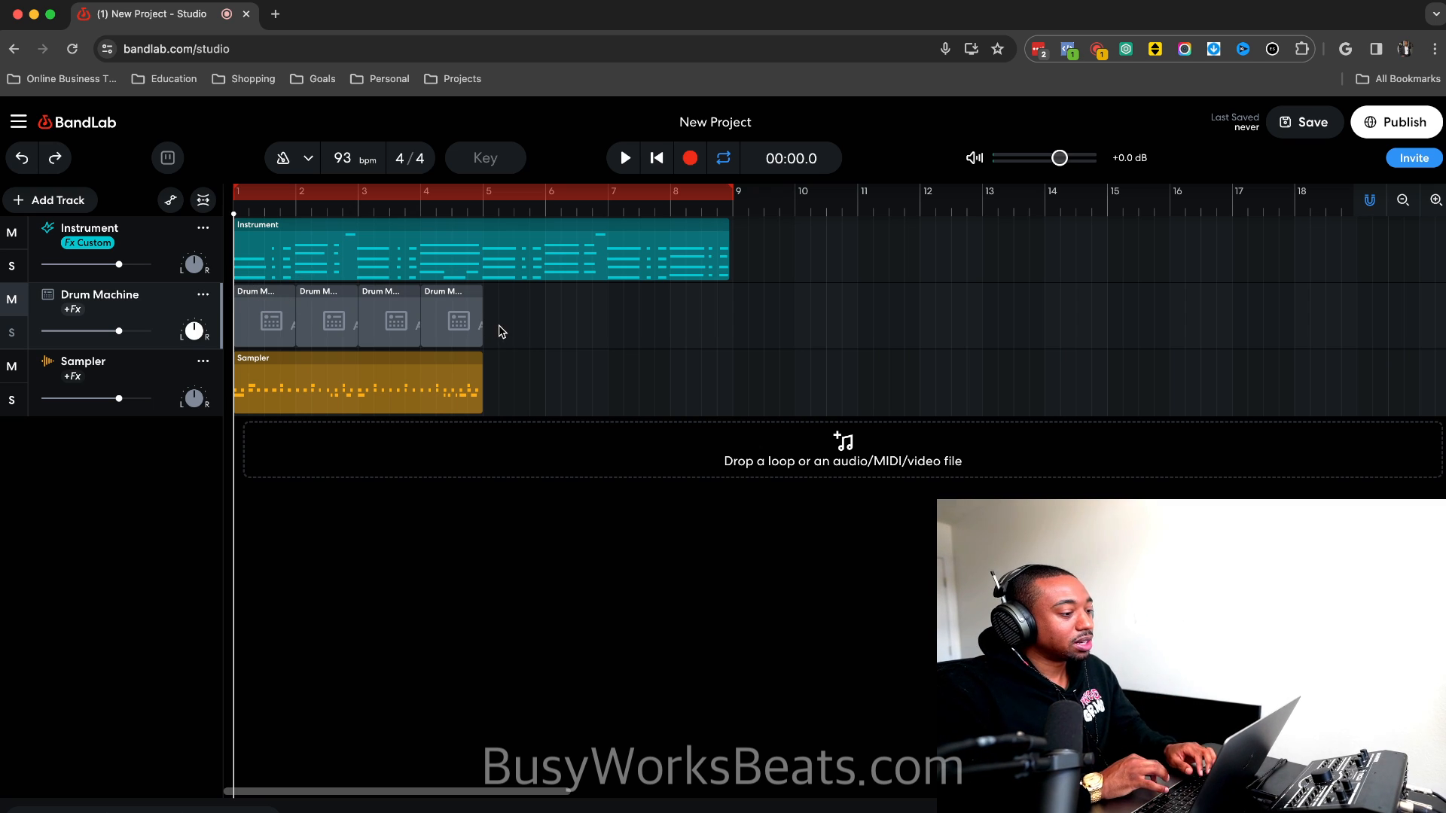
Move the Sampler region to start at bar 5, unmute the Drum Machine track and play the arrangement.
drag(500, 331, 274, 362)
double_click(276, 361)
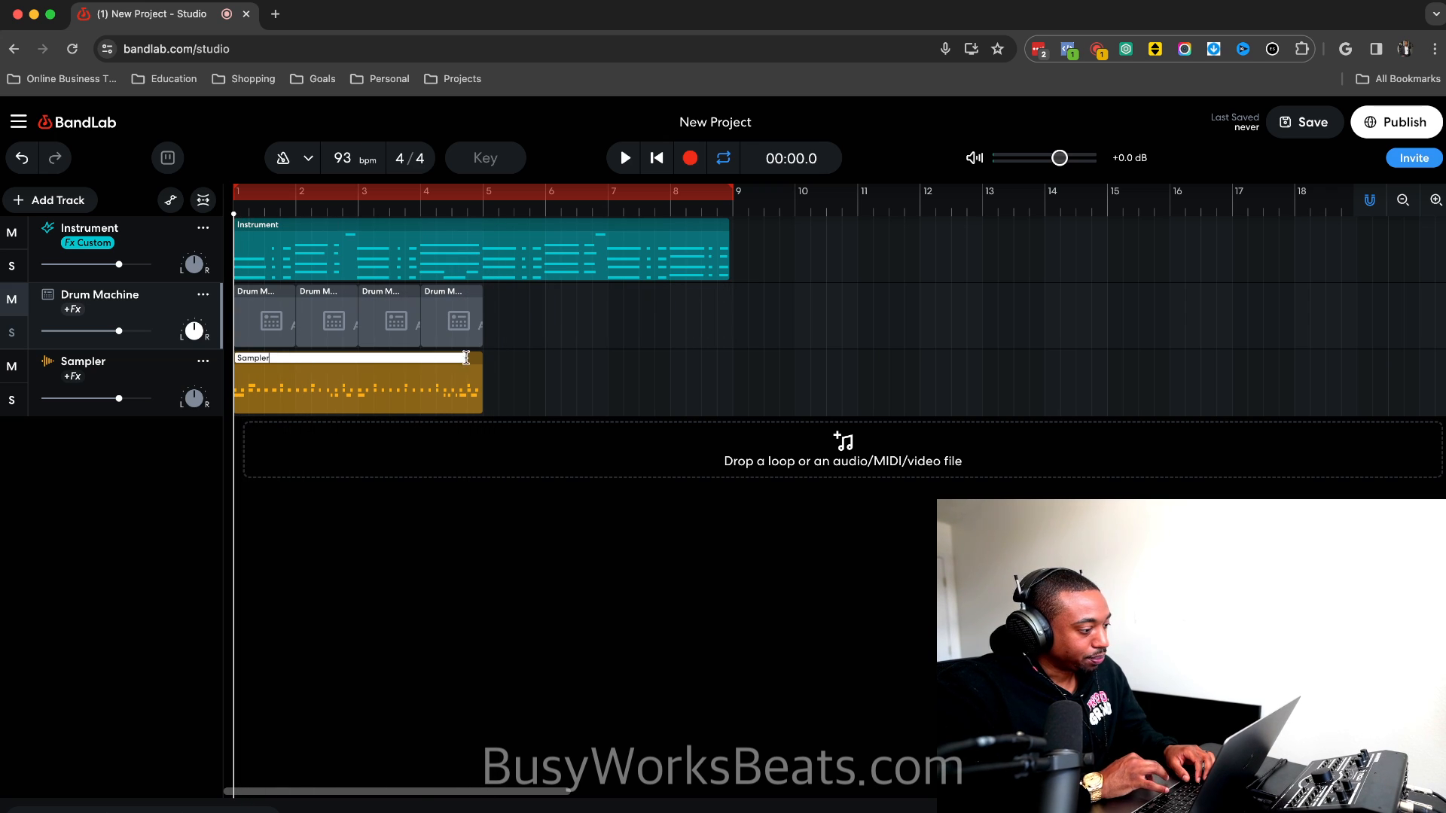
drag(434, 370, 683, 371)
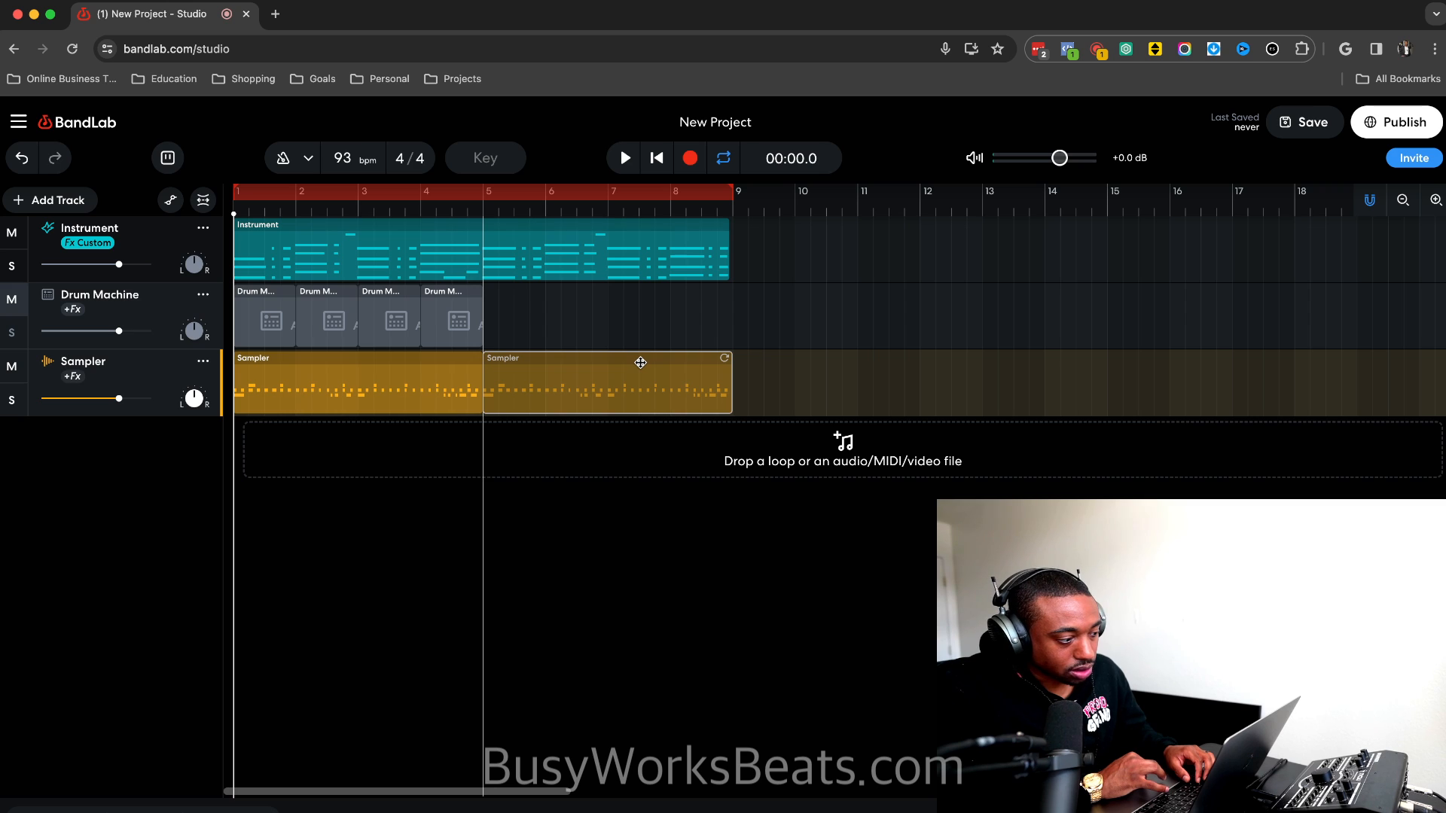
drag(533, 301, 197, 312)
click(20, 307)
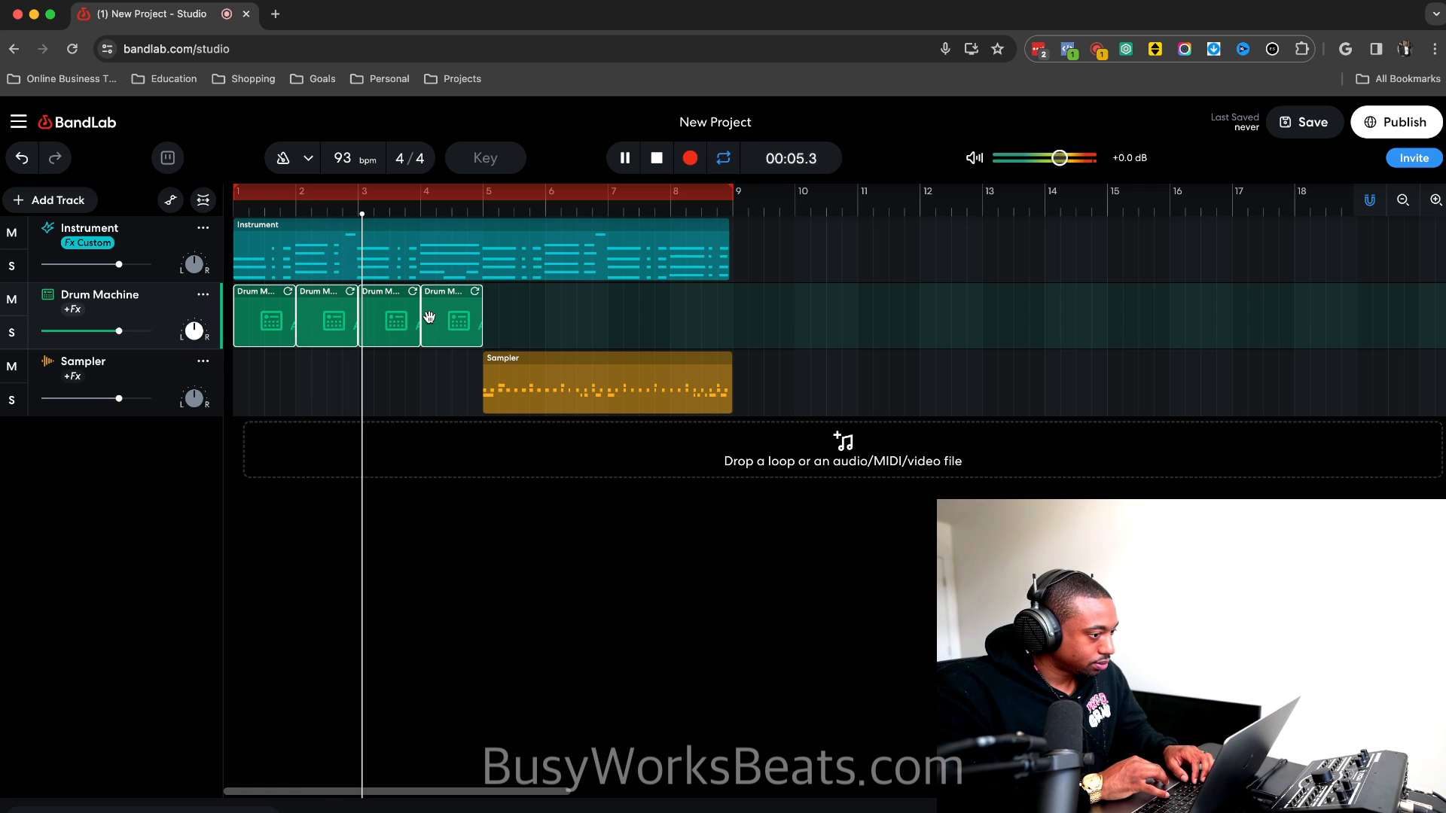
key(space)
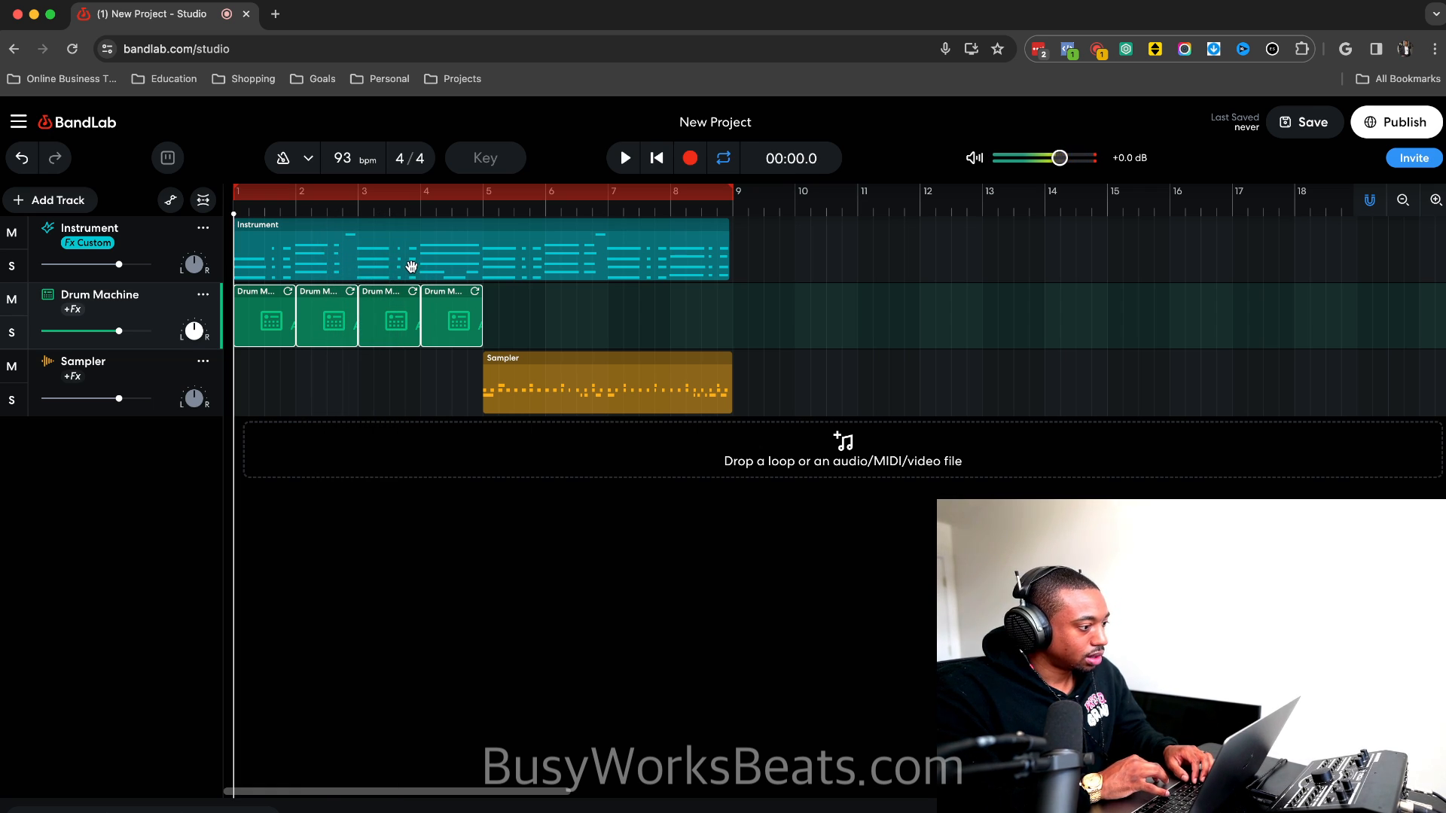
Open the Instrument region's MIDI notes, quantize all of them to 1/8 and play back the result.
click(413, 271)
double_click(412, 272)
key(super+q)
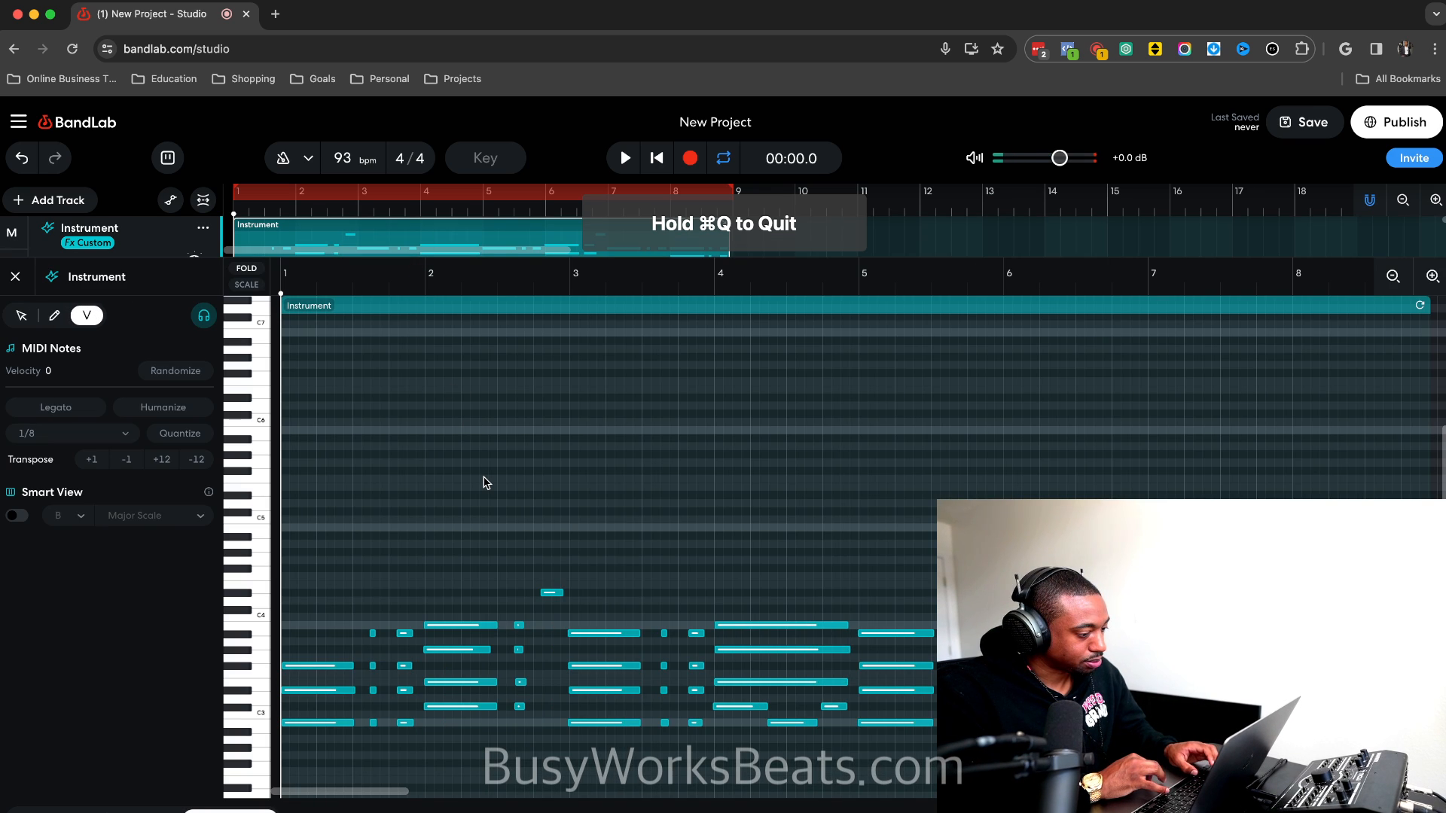
key(super+a)
click(196, 436)
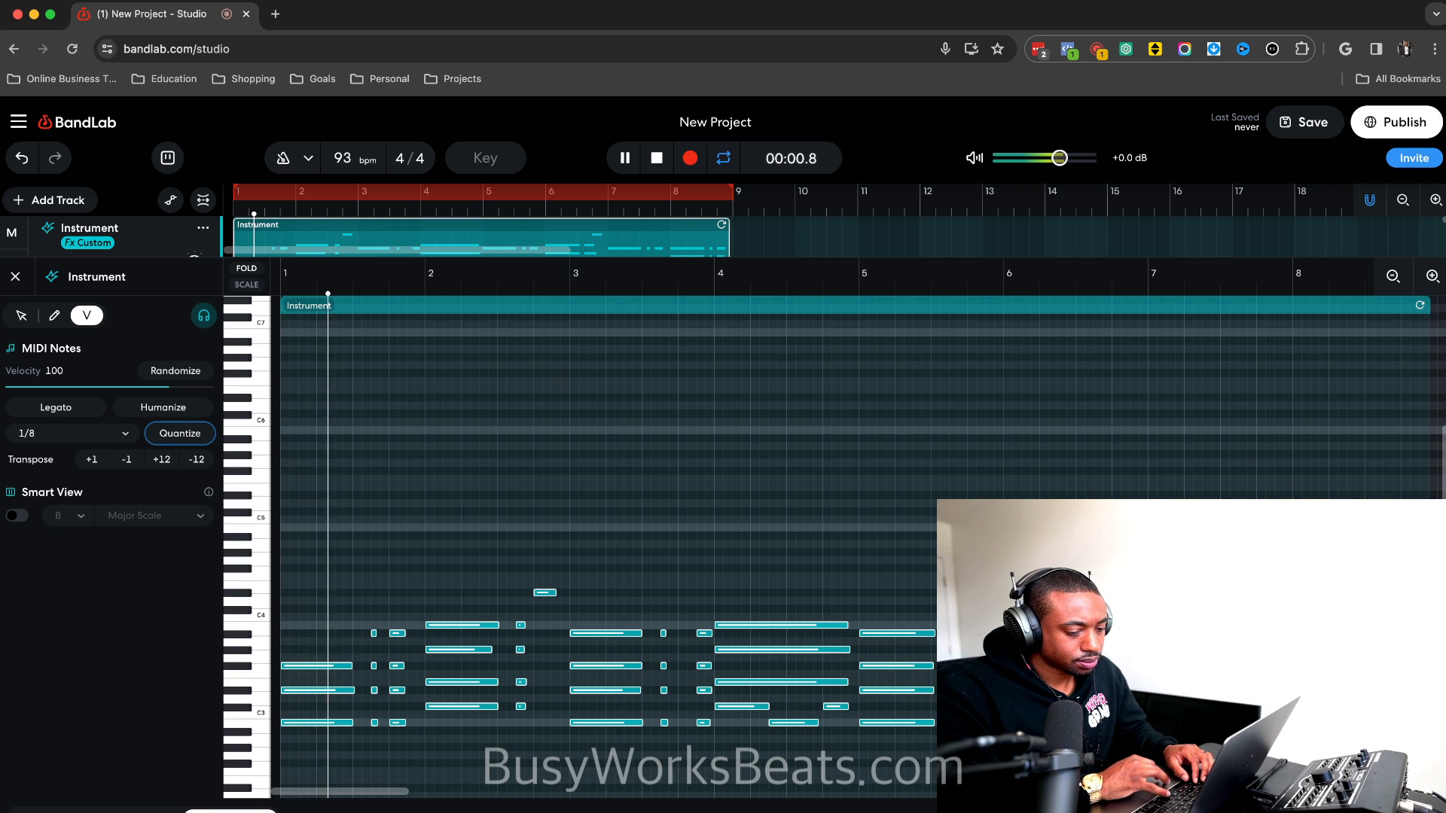
click(1393, 278)
key(space)
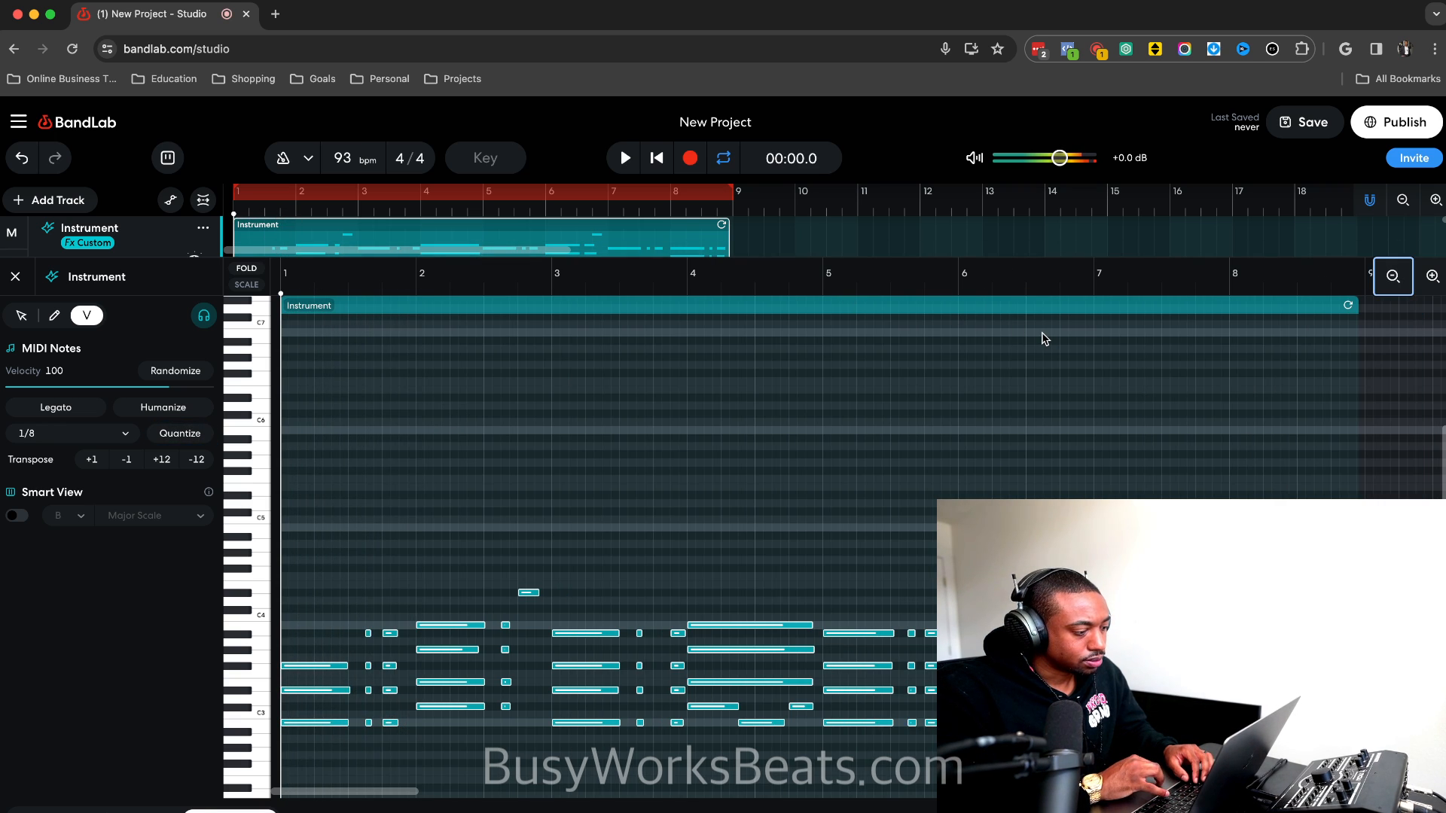
Quantize all of the Instrument region's MIDI notes to 1/16 and briefly play back the result.
click(54, 435)
click(63, 470)
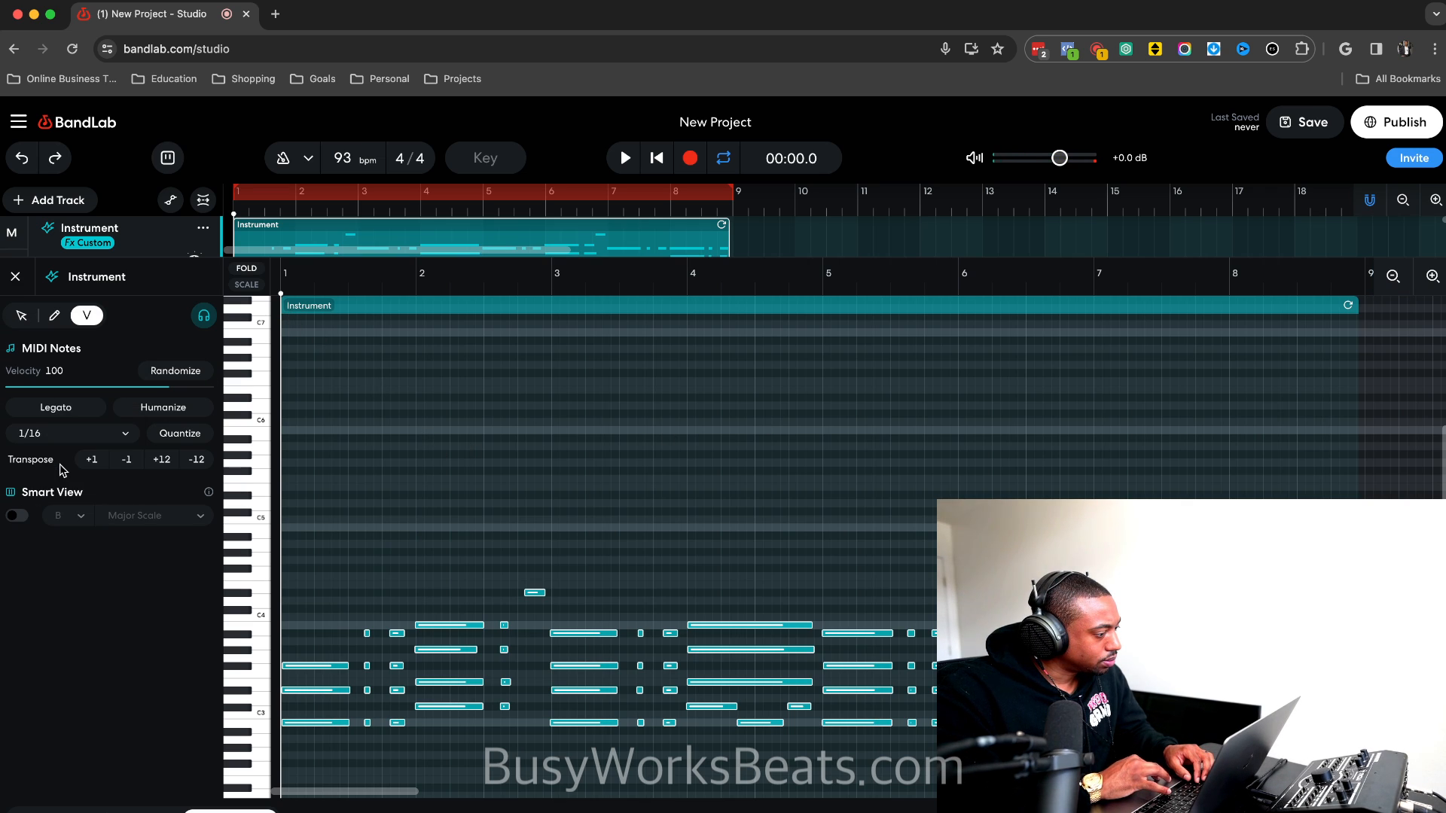
click(185, 435)
key(space)
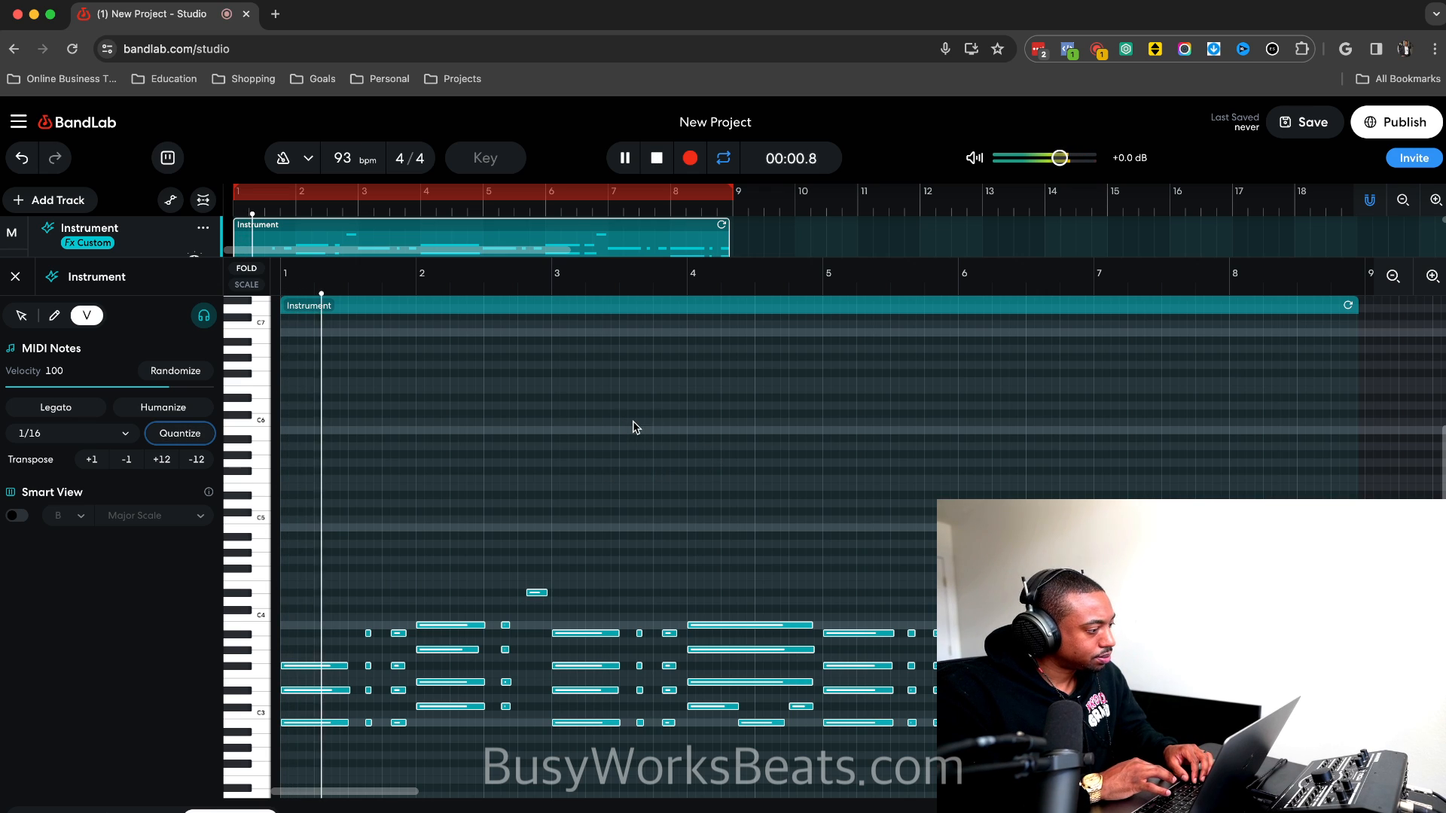
key(space)
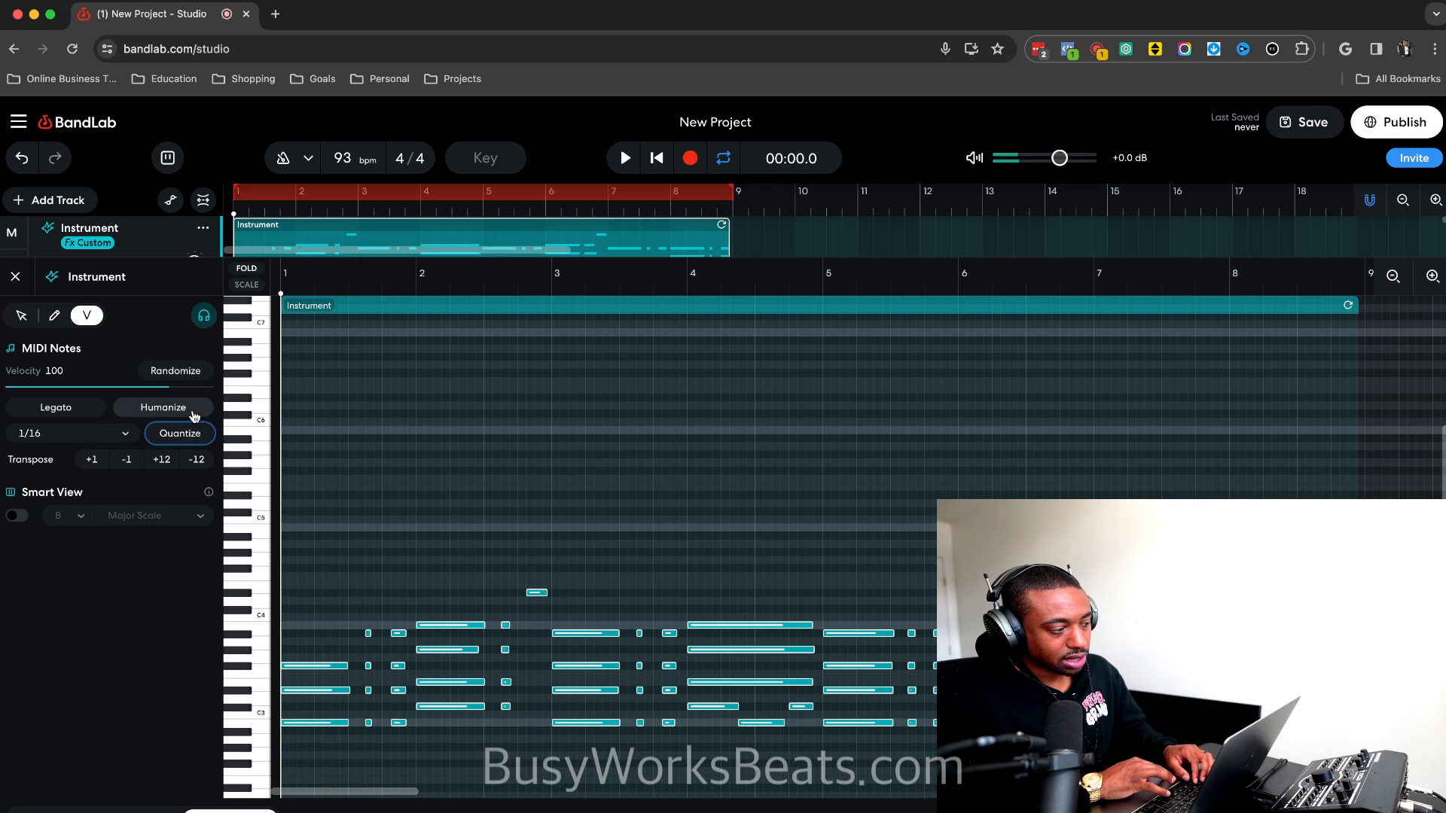
Play the arrangement with the quantized Instrument notes, close the MIDI editor and stop the playback.
key(space)
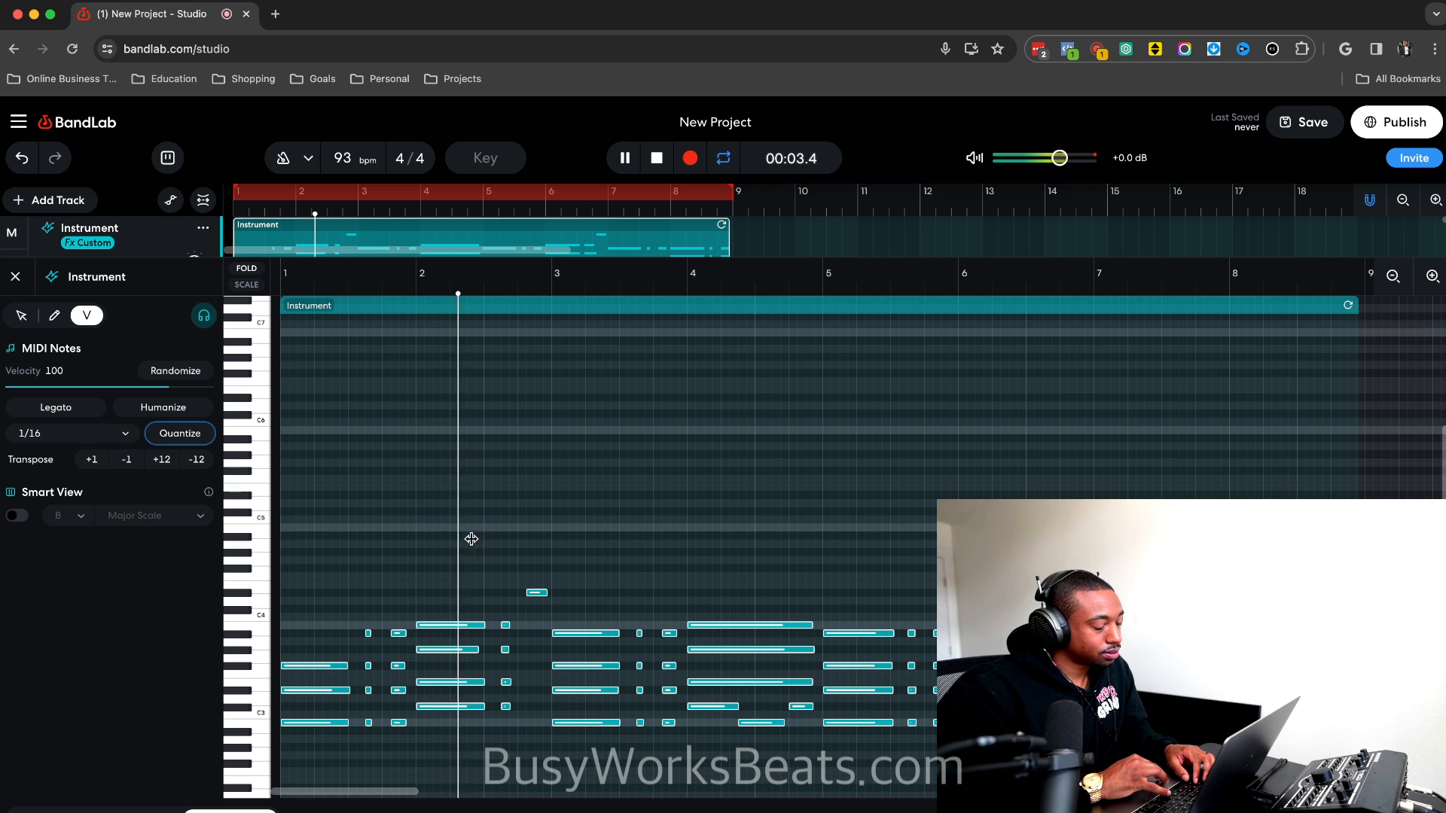
scroll(475, 542, down, 2)
scroll(475, 544, left, 1)
scroll(506, 529, up, 1)
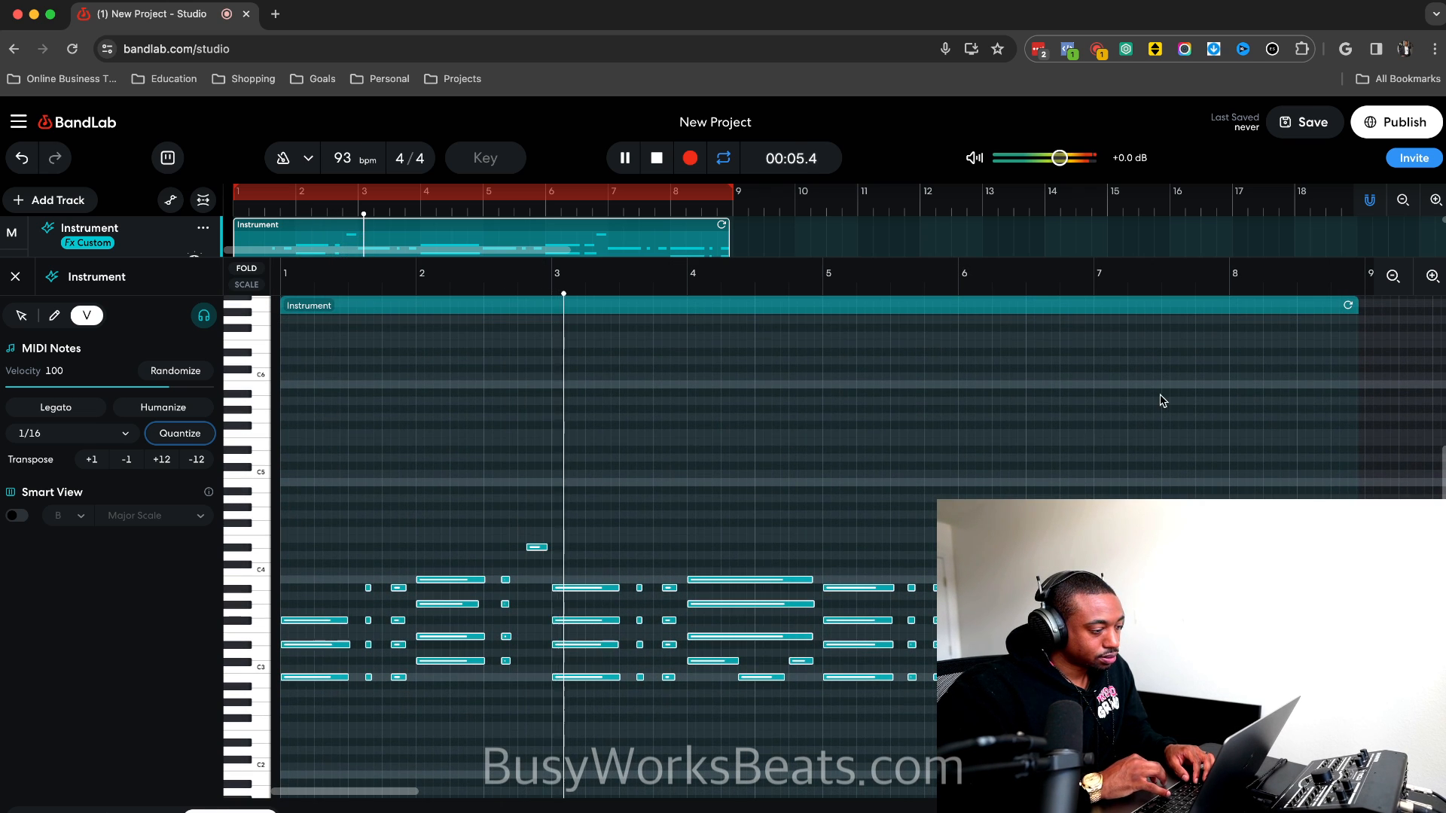
click(1392, 276)
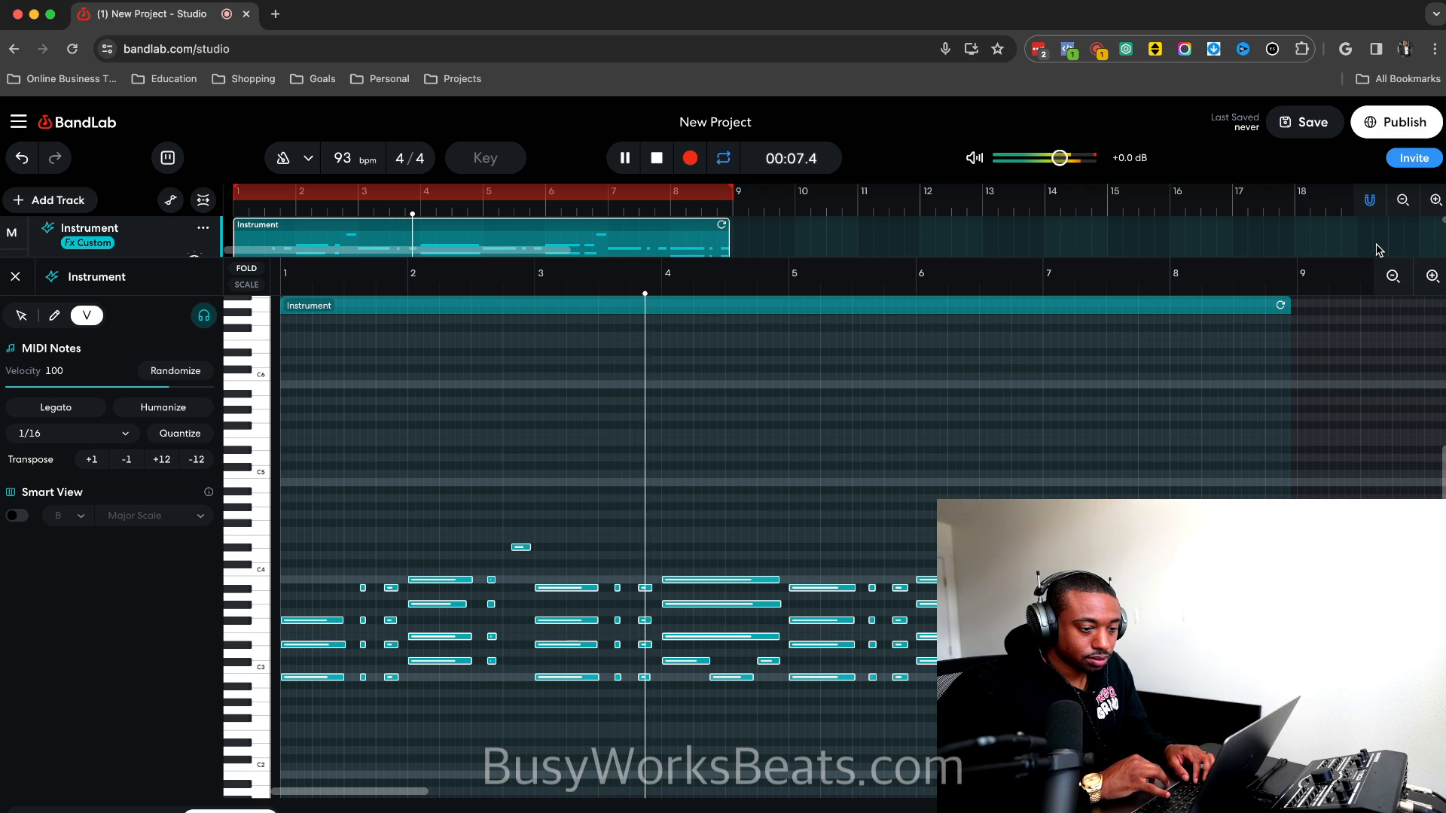
click(15, 276)
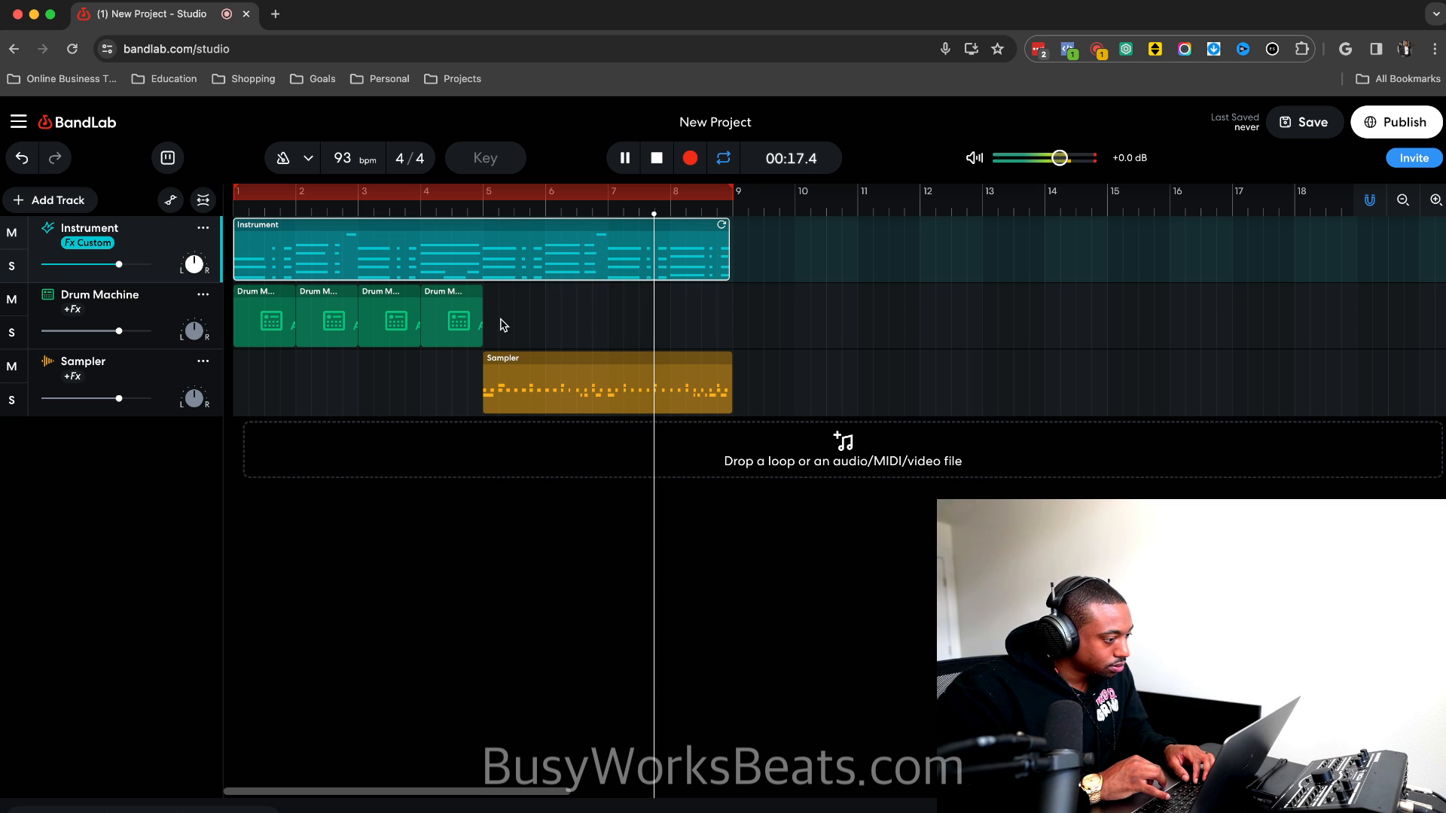
key(space)
Copy the Drum Machine regions of bars 3 and 4 and paste them at bar 5.
drag(501, 325, 385, 320)
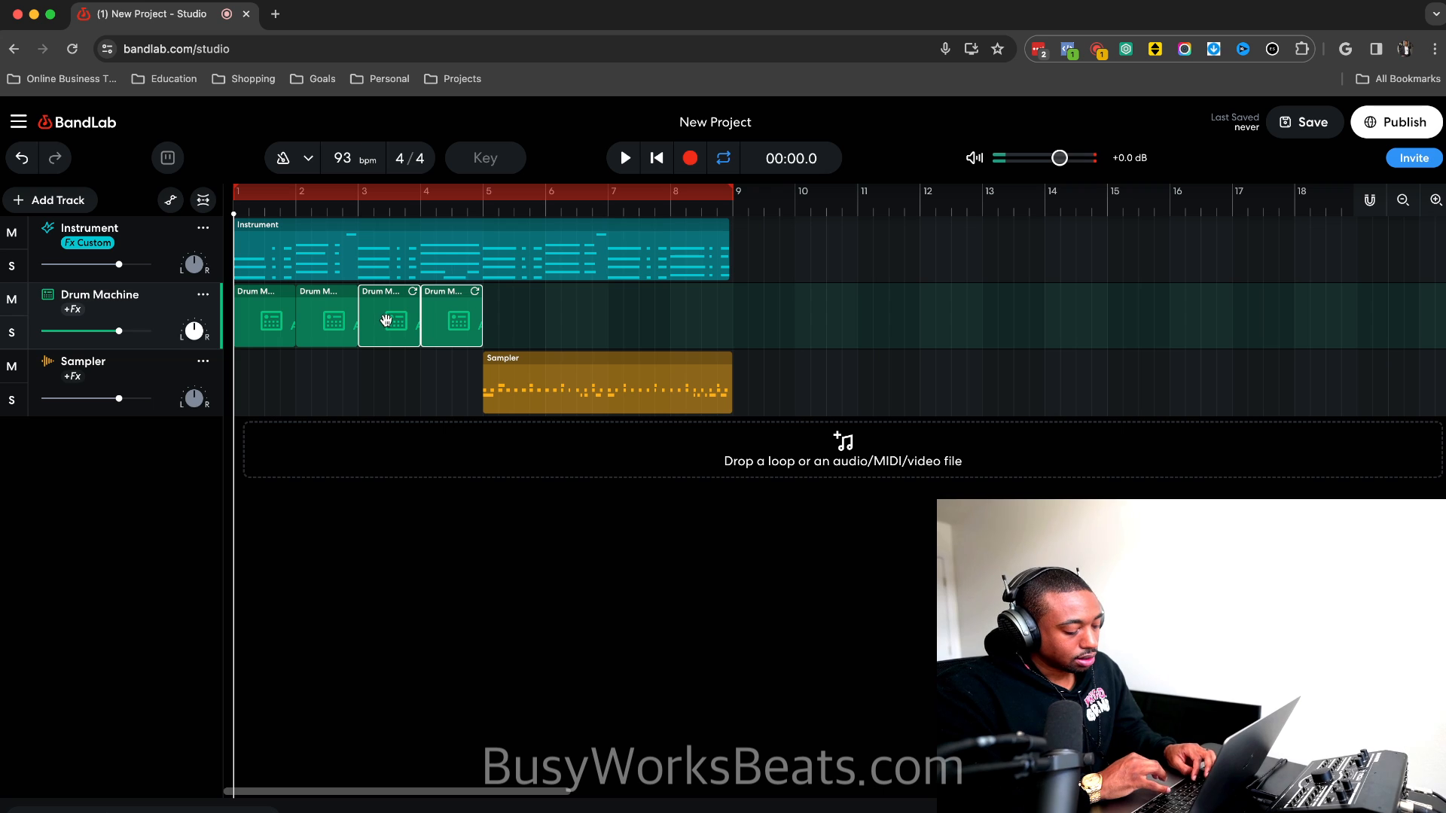
click(482, 298)
key(cmd+v)
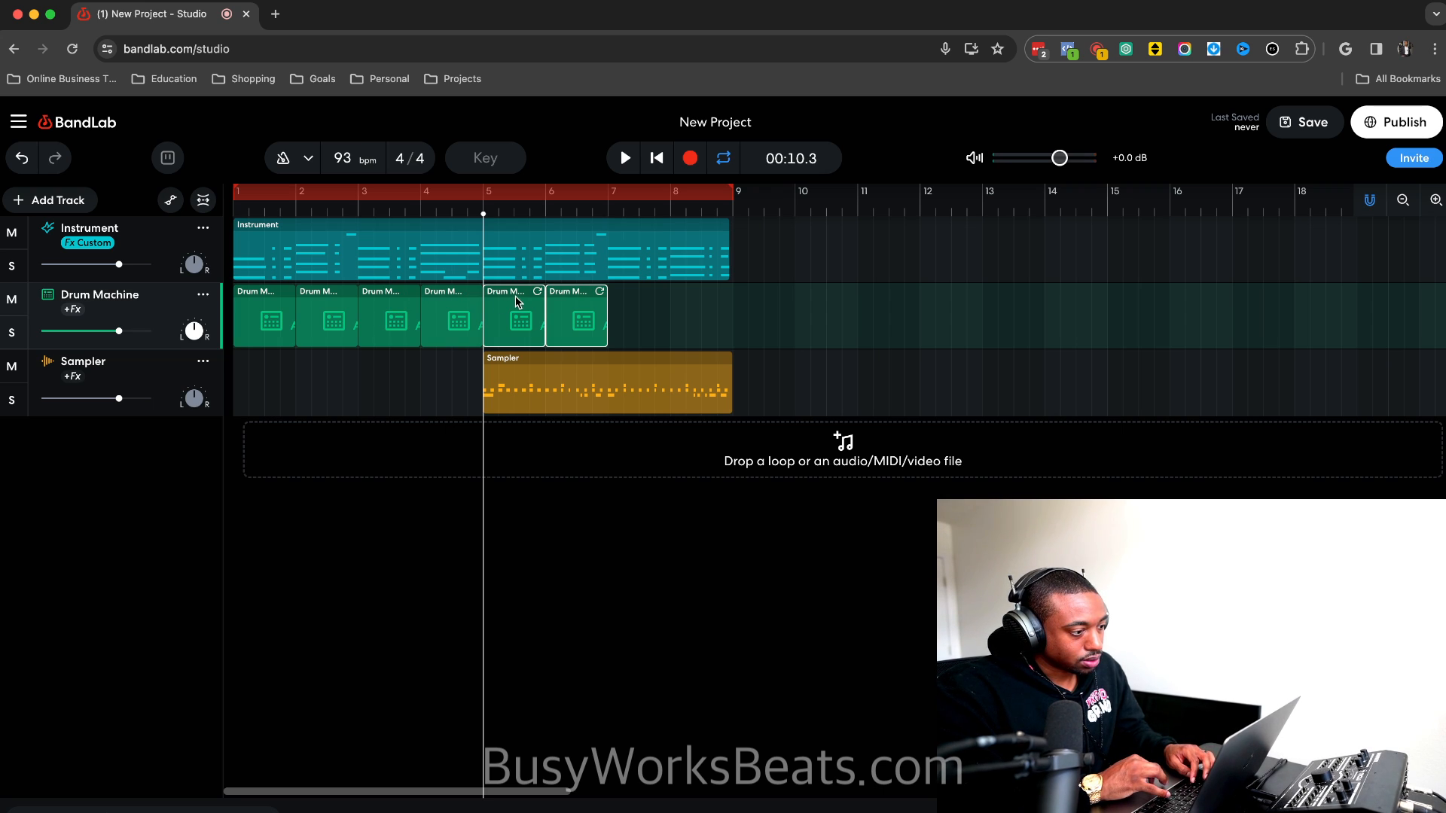
Open the pattern of the Drum Machine region at bar 5 and delete that region from the track.
double_click(518, 302)
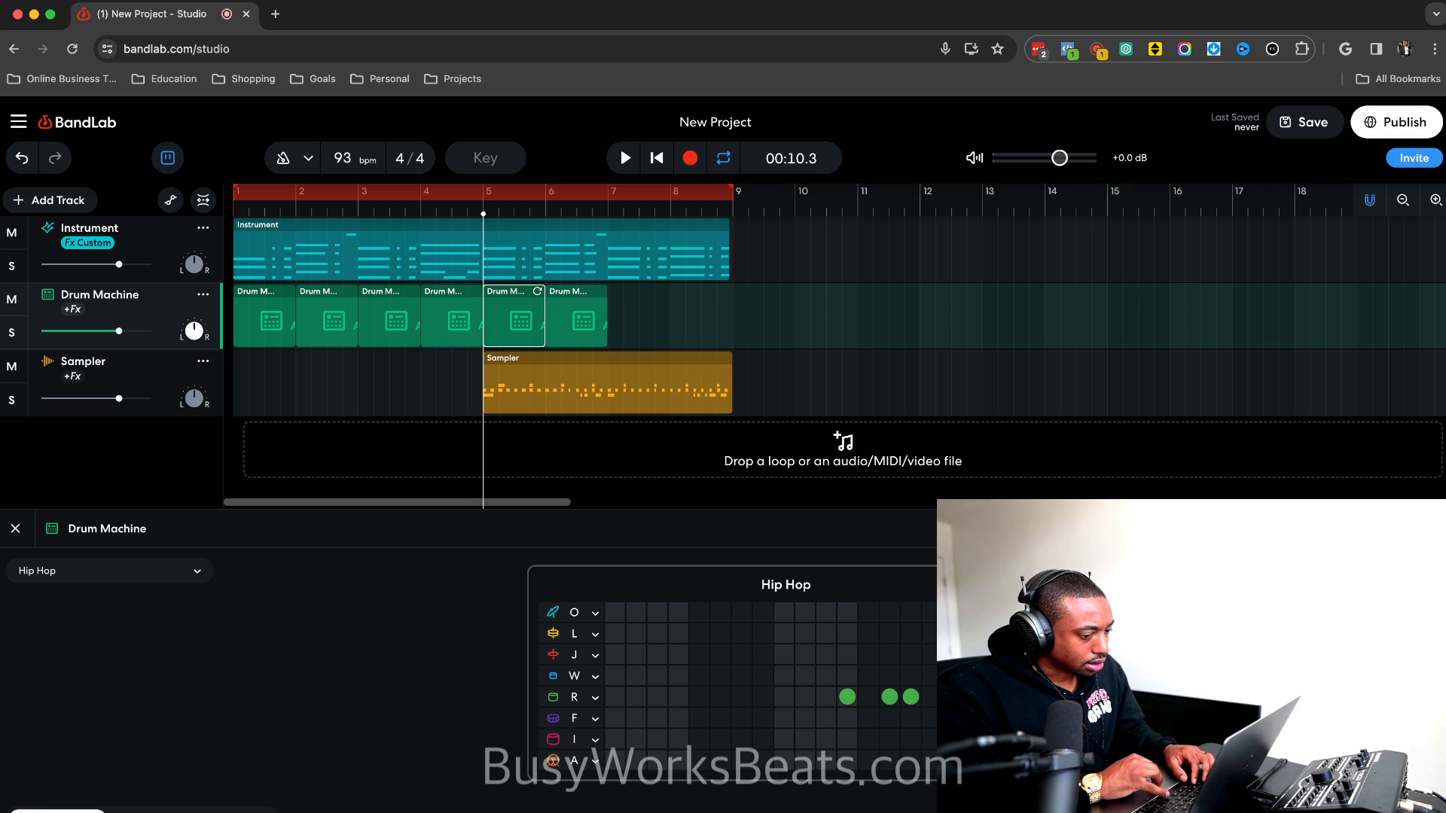
key(cmd+a)
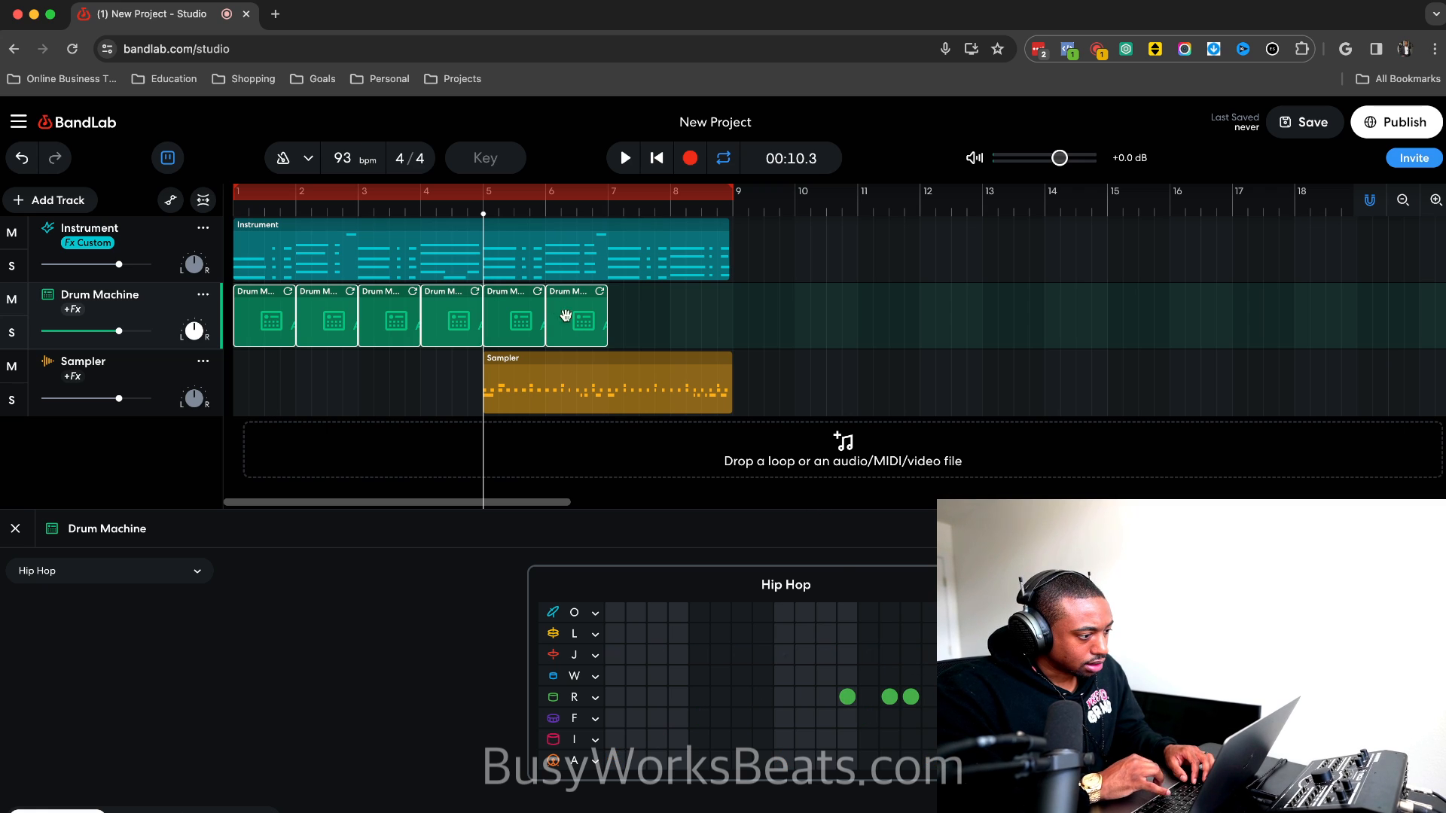
click(621, 329)
click(512, 317)
key(Delete)
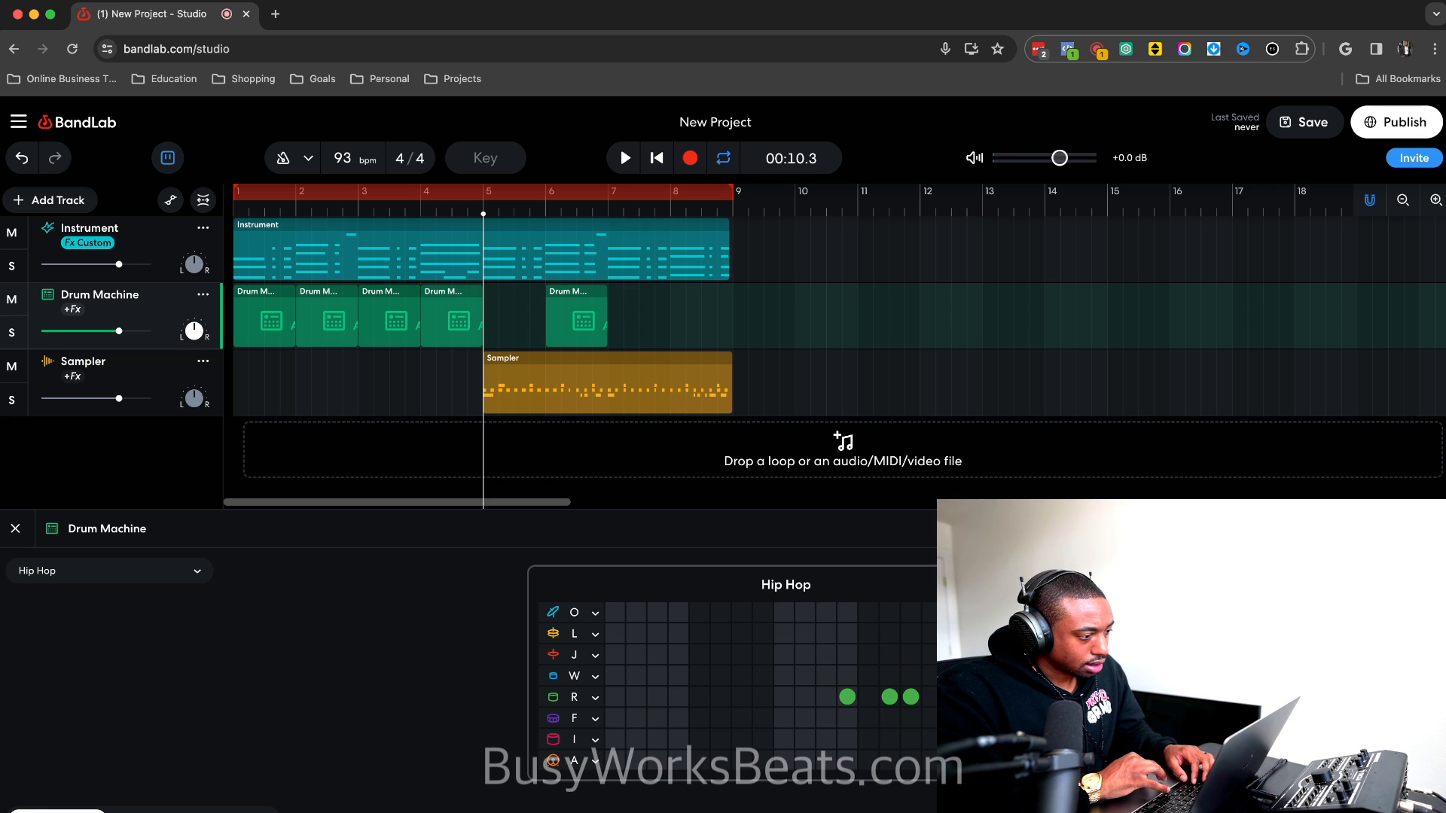
Undo the recent arrangement edits back to four drum regions in bars 1–4 and the Sampler region starting at bar 1.
key(super+z)
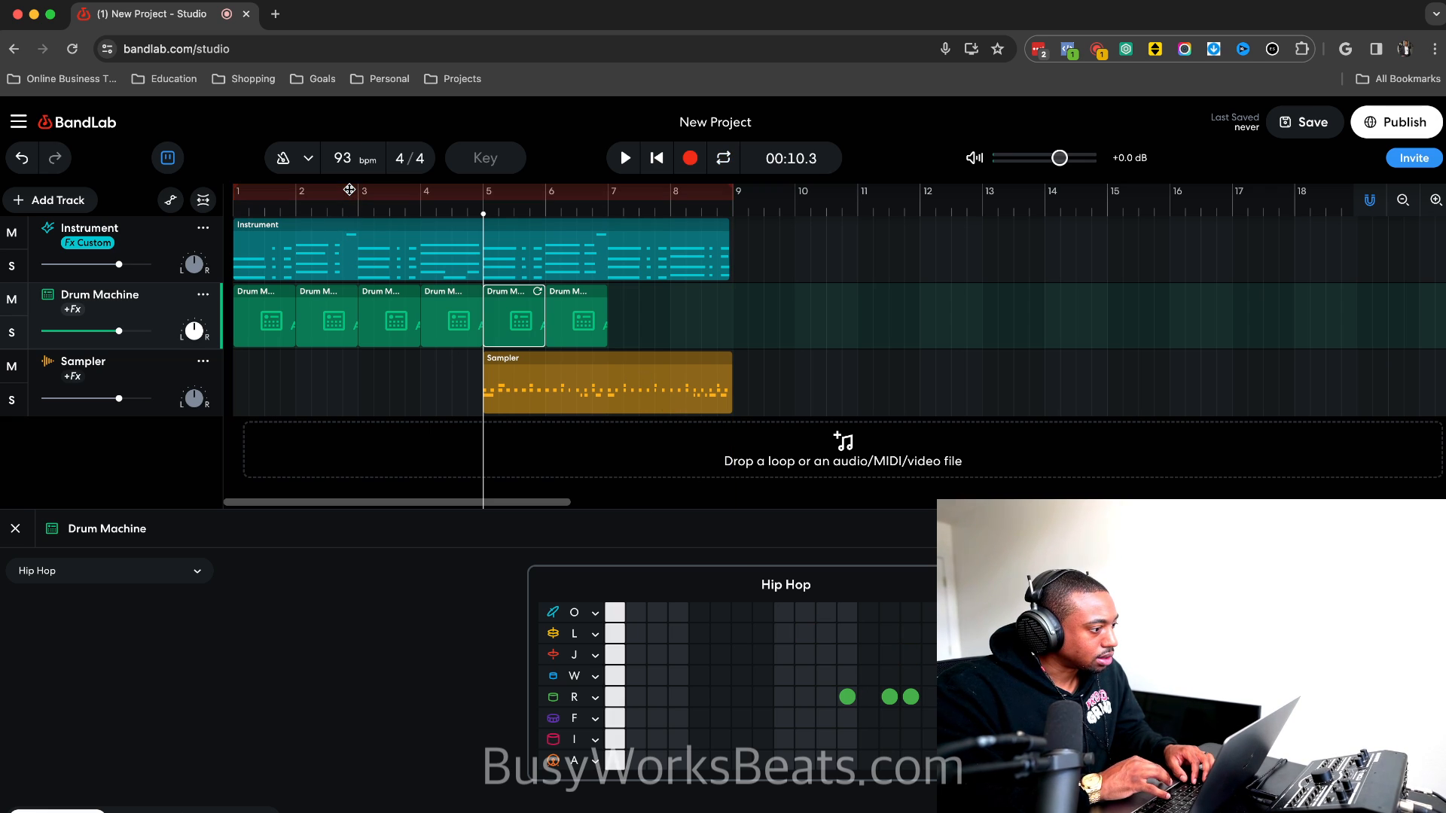
click(348, 209)
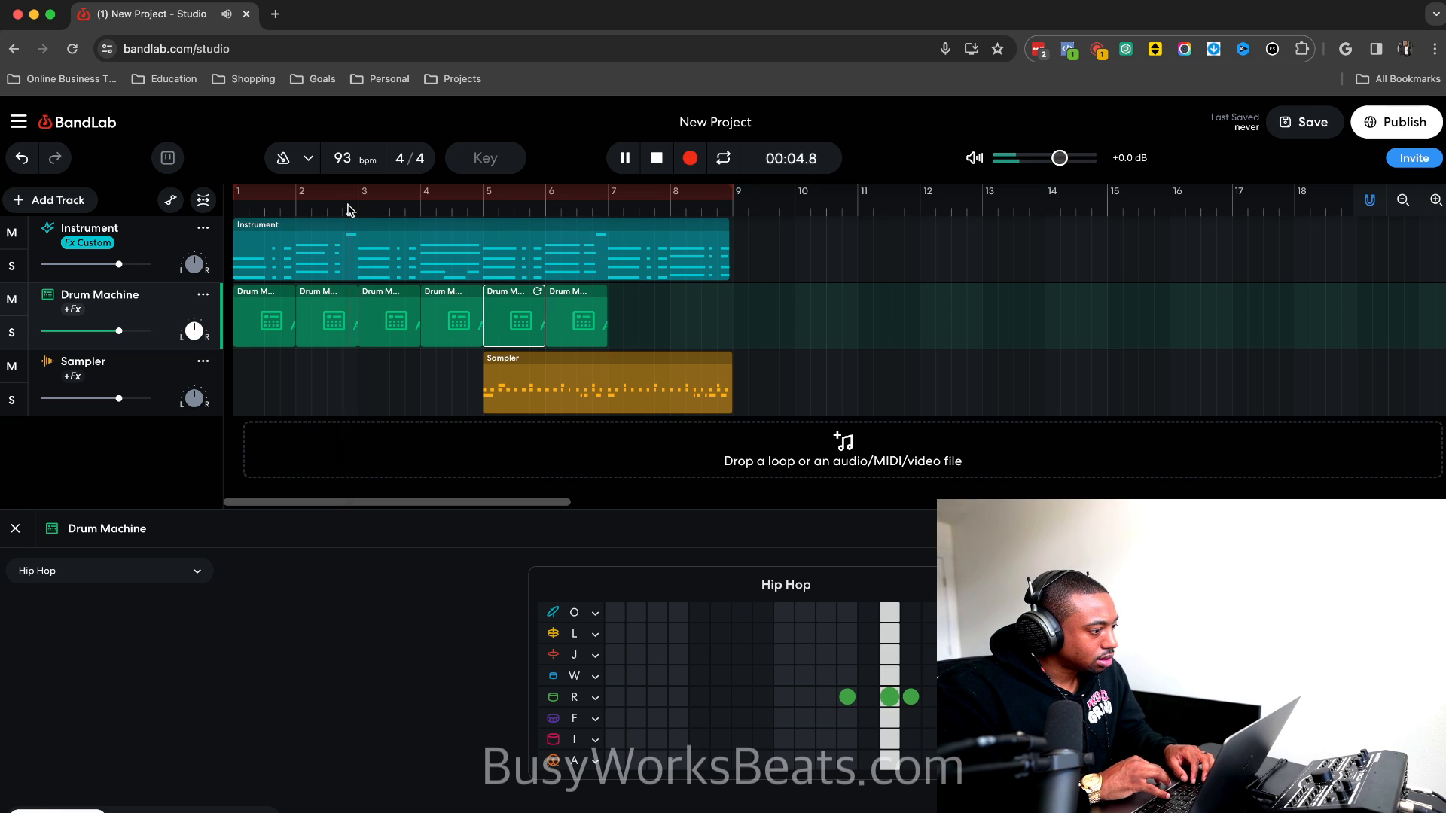
key(space)
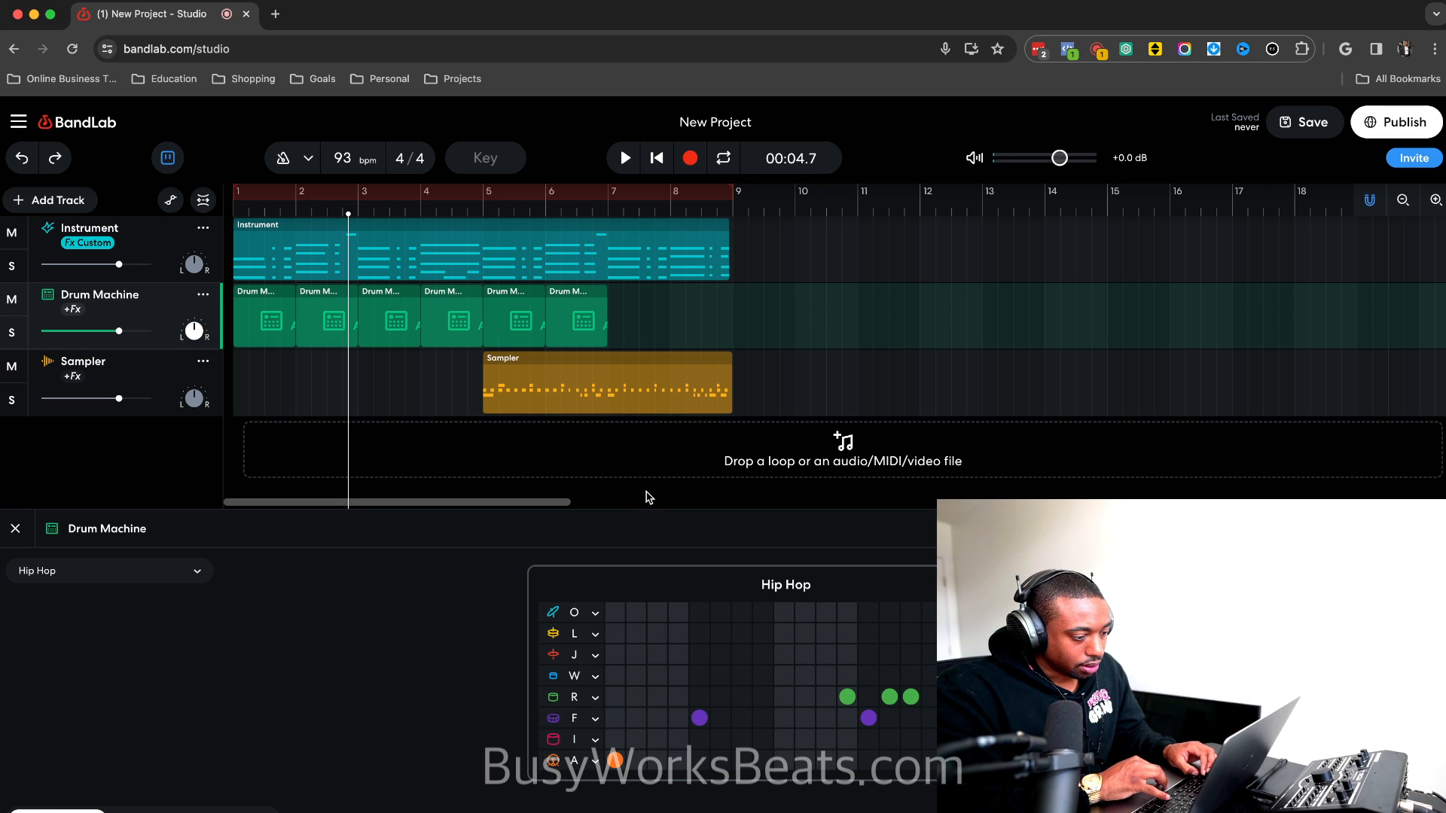
key(super+z)
key(super+z)
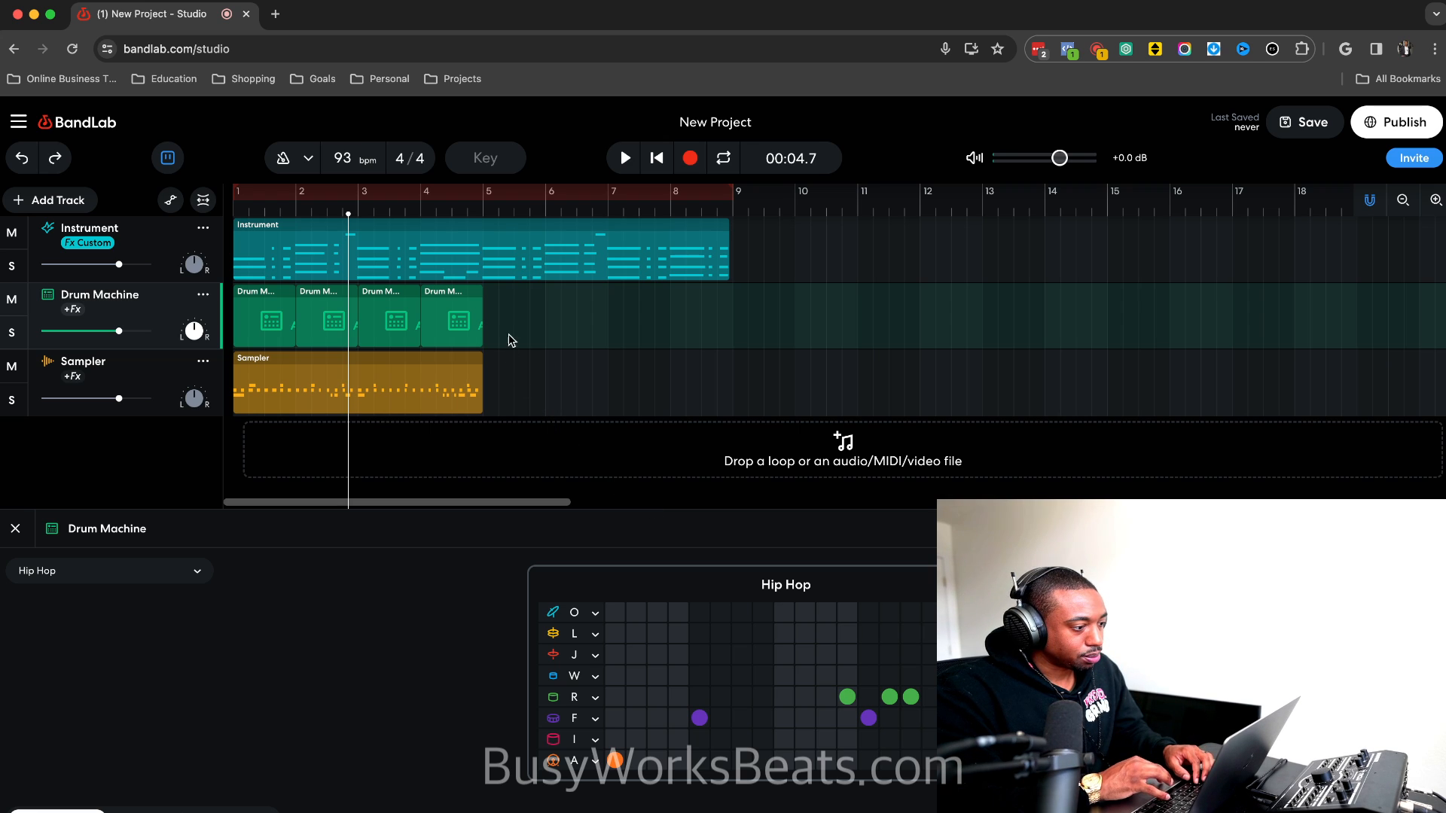
Copy the four Drum Machine regions from bars 1–4 and paste them at bar 5.
drag(512, 329, 255, 312)
click(488, 310)
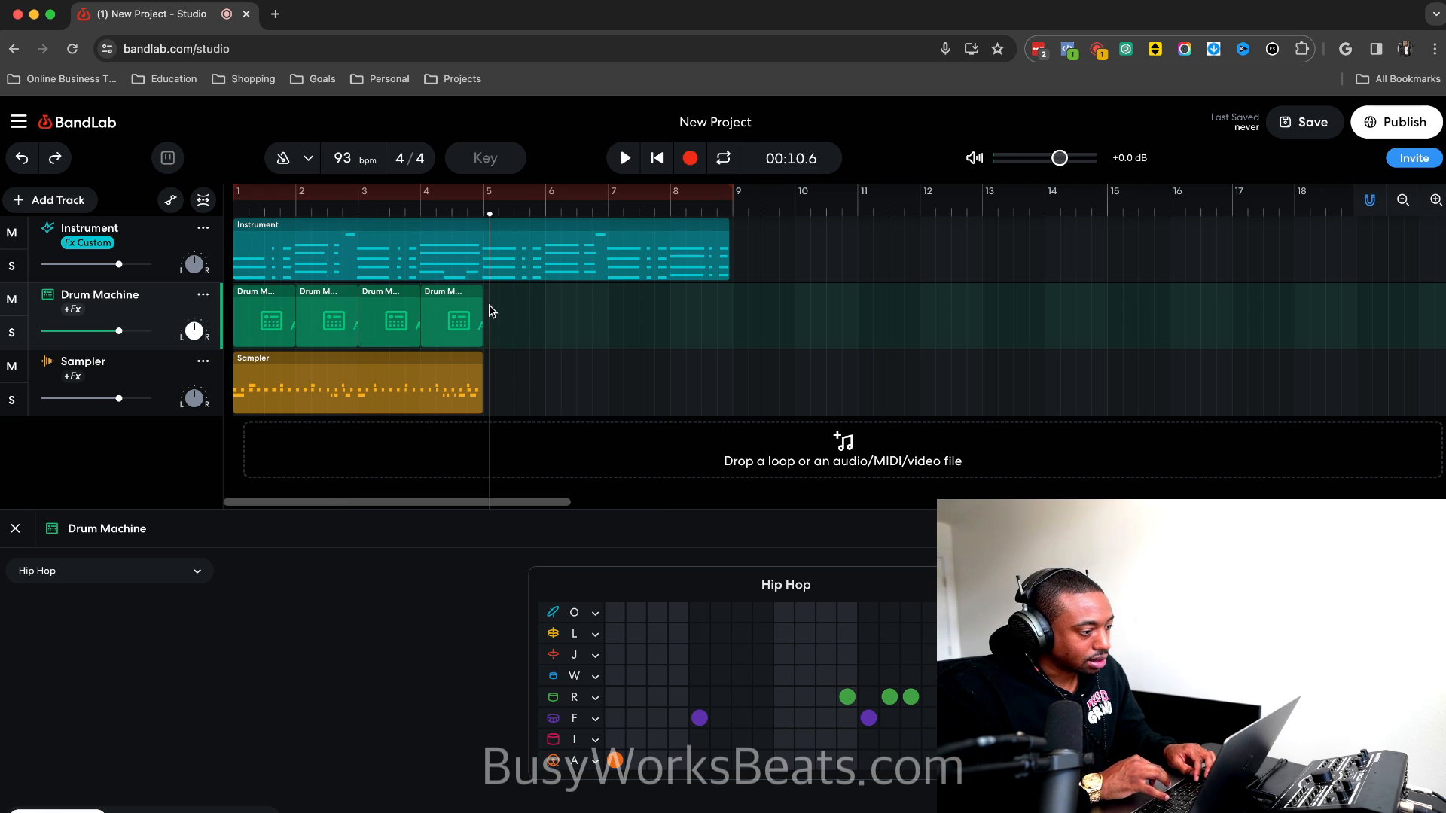
key(super+v)
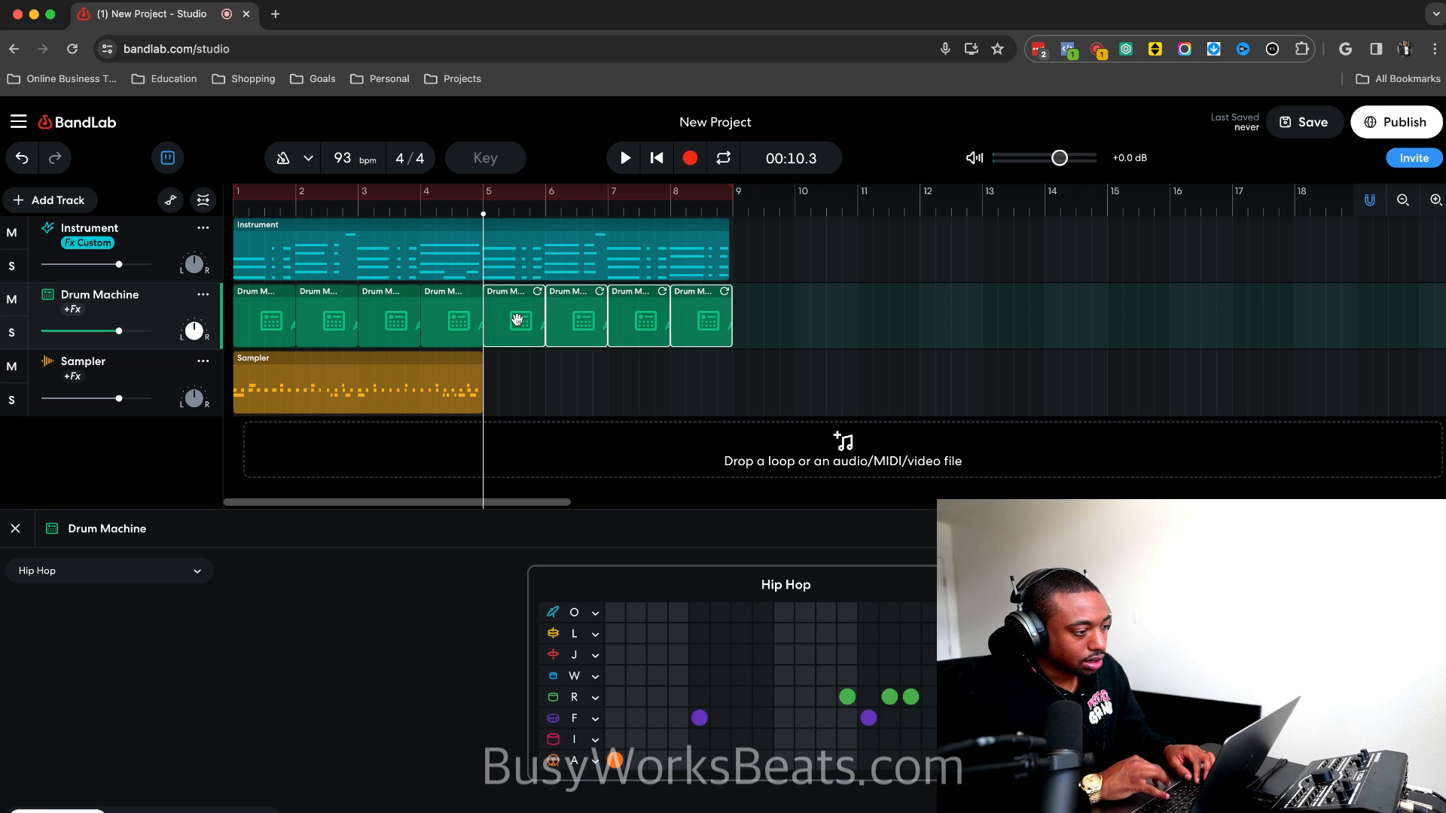
Switch the Hip Hop drum machine to pattern B and clear all of its notes.
click(946, 693)
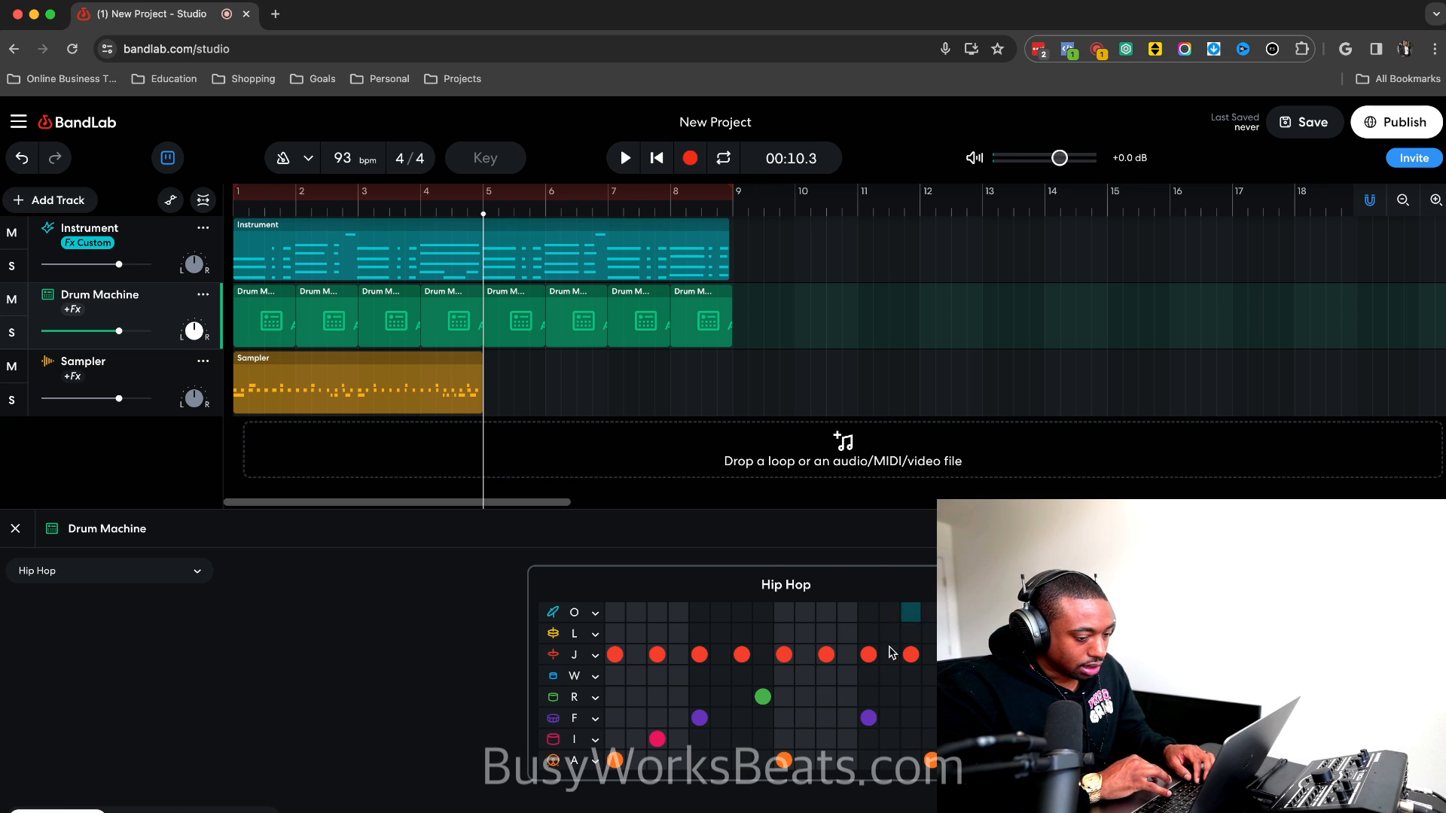
right_click(756, 674)
click(788, 753)
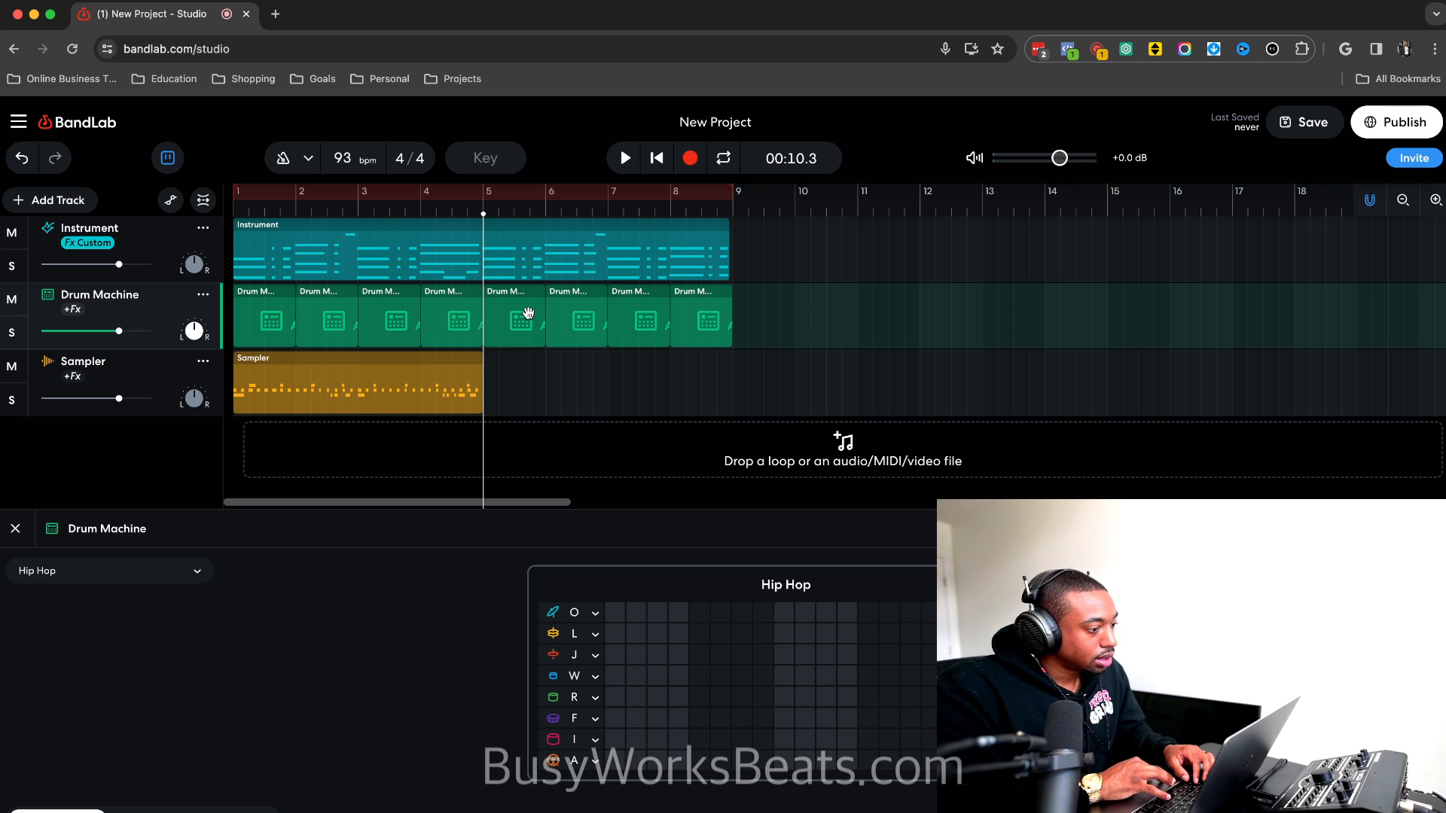
Delete the four Drum Machine regions in bars 5–8.
drag(802, 340, 528, 319)
key(Delete)
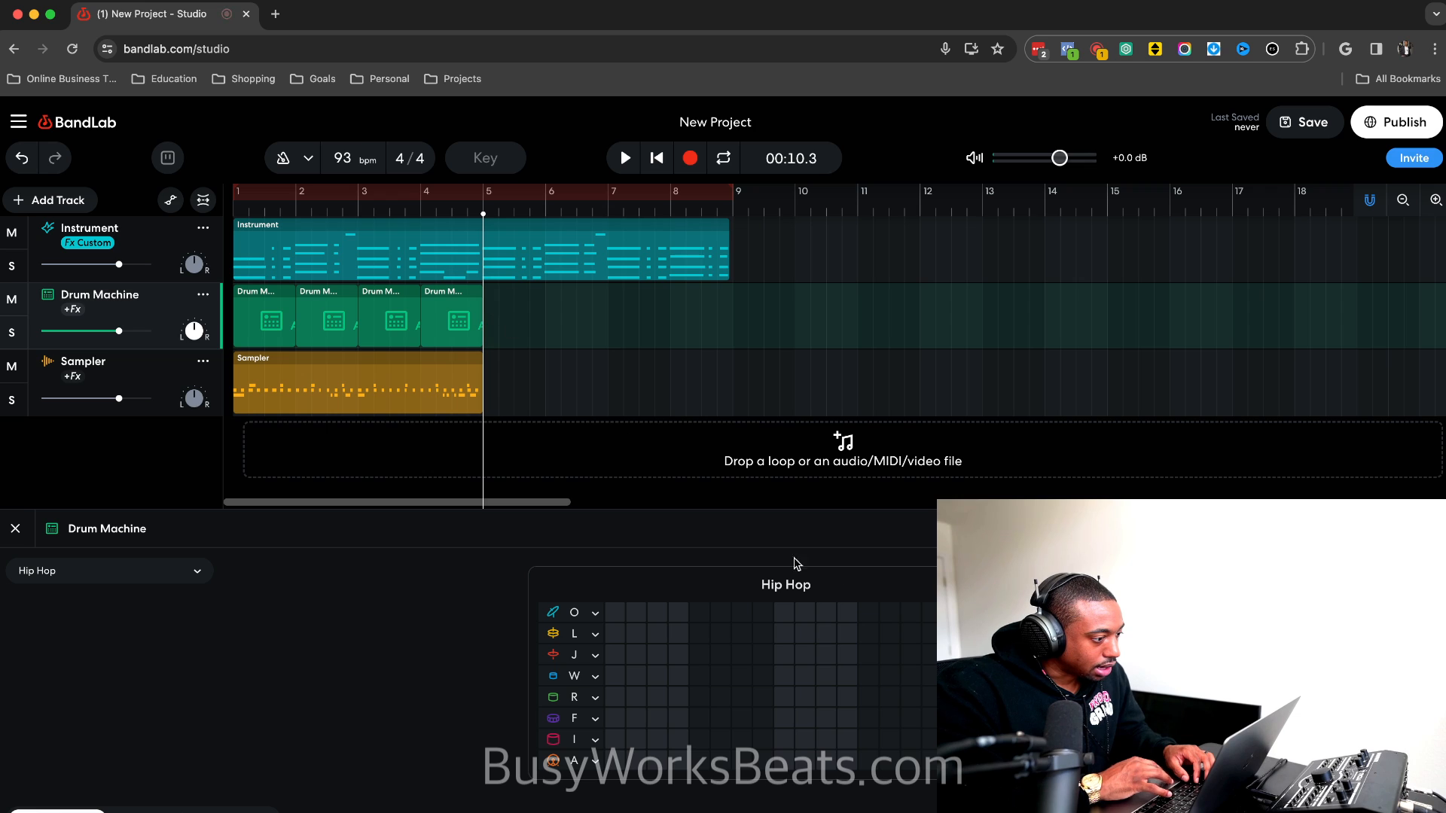
Add a row R hit on step 12 of the empty drum pattern and export the pattern to the Drum Machine track at bar 5.
click(913, 744)
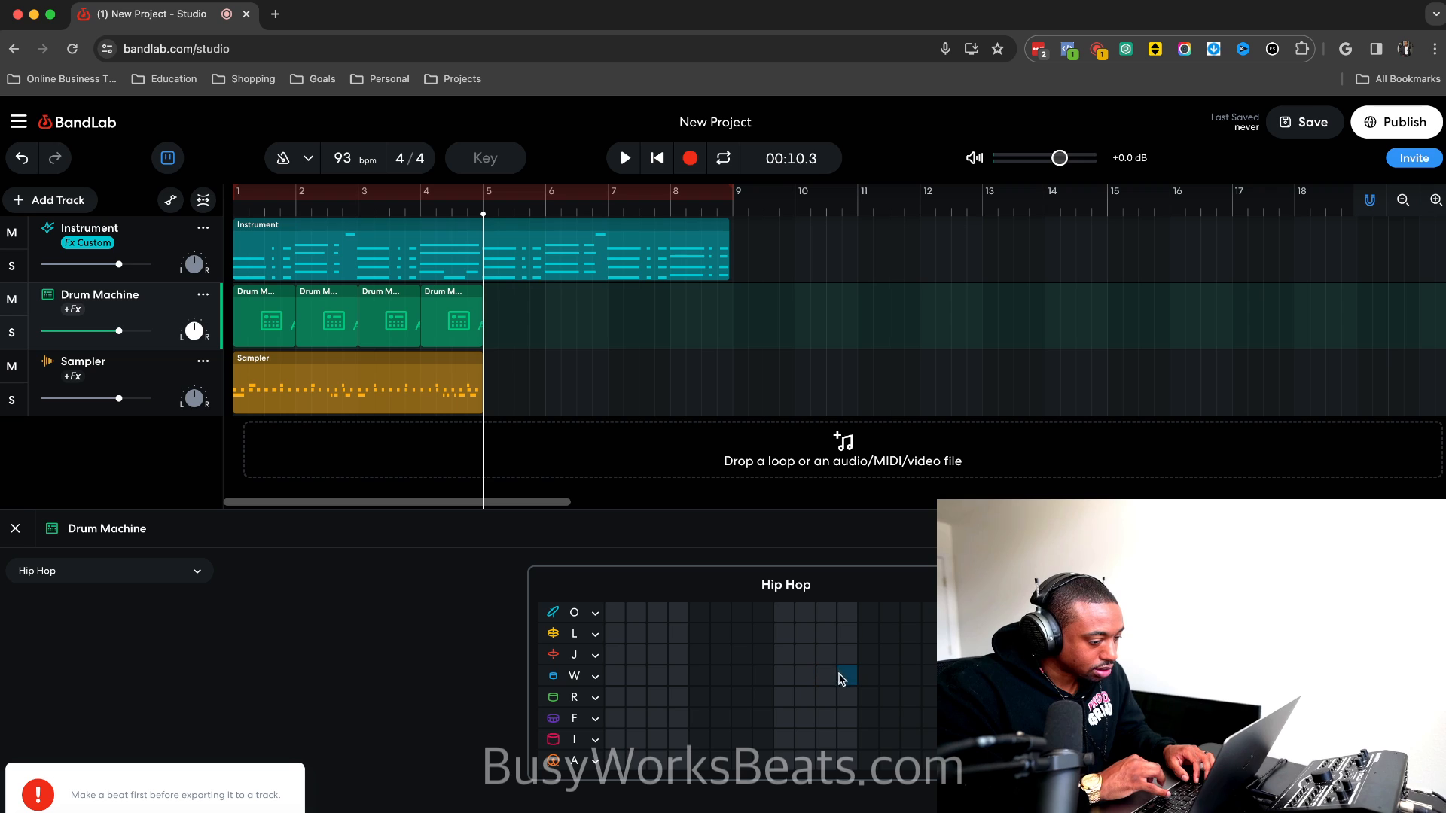
click(852, 696)
click(993, 745)
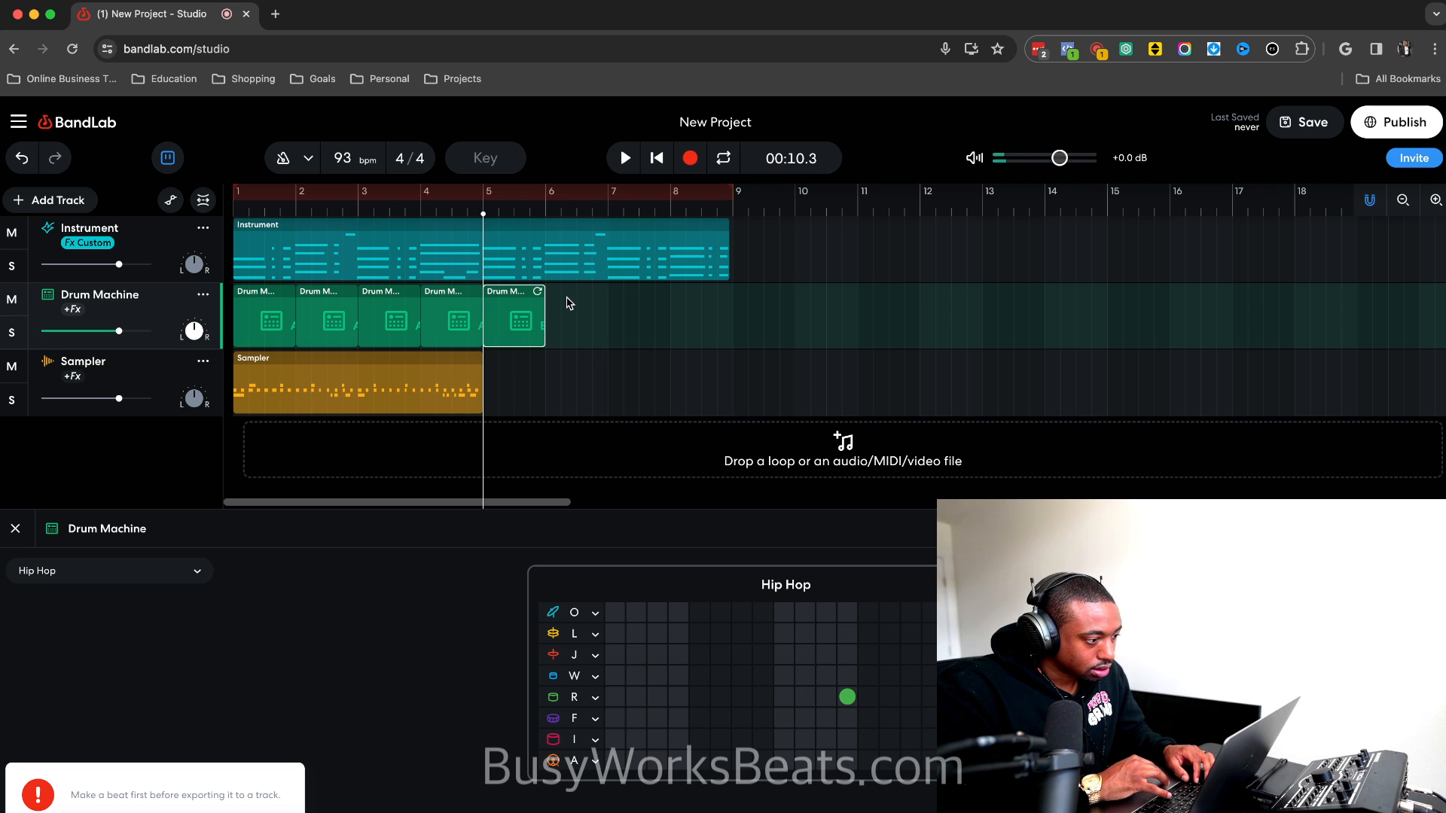
key(space)
key(space)
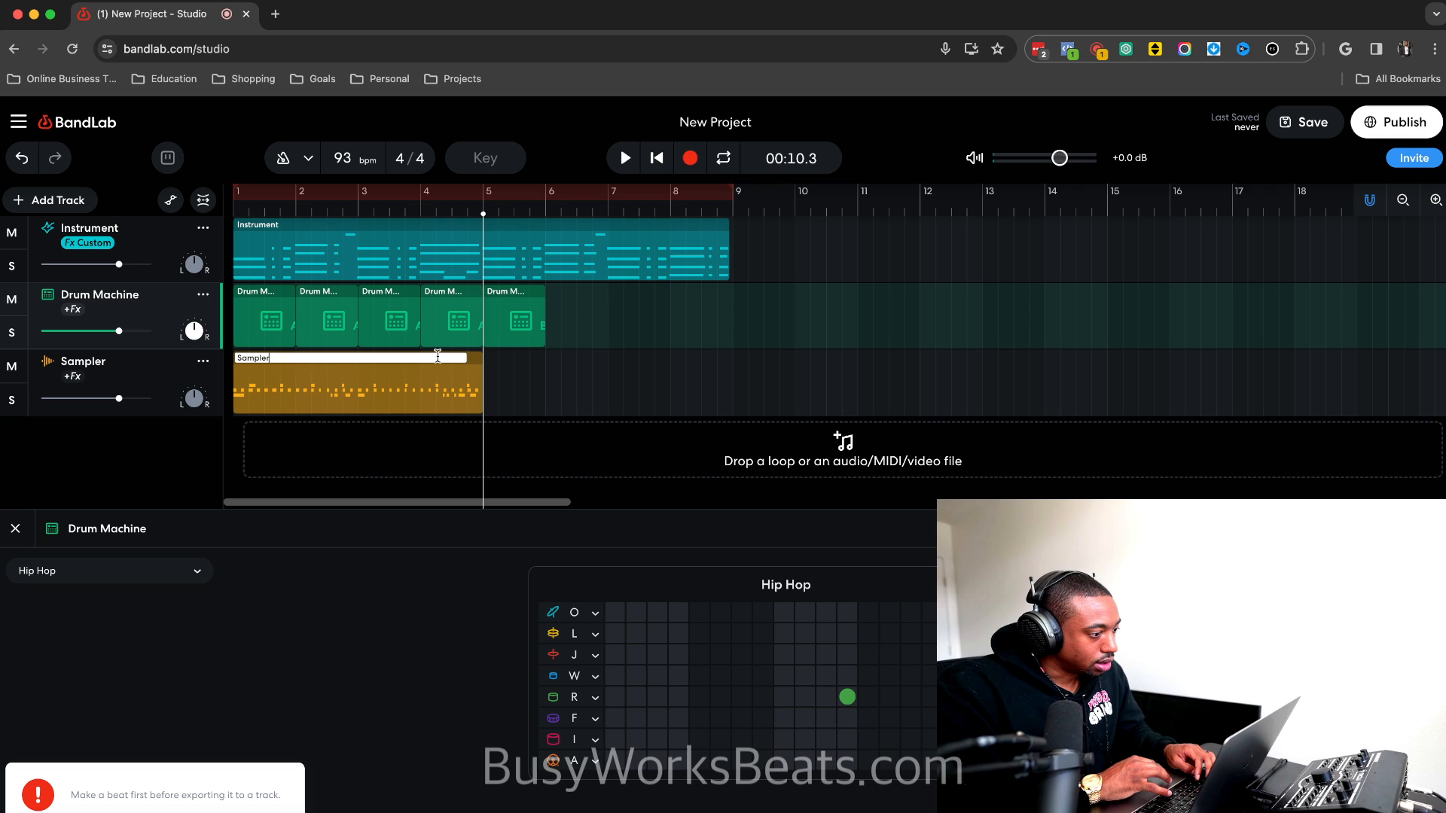
Copy the Sampler region and paste it on the same track at bar 5.
click(441, 382)
right_click(440, 381)
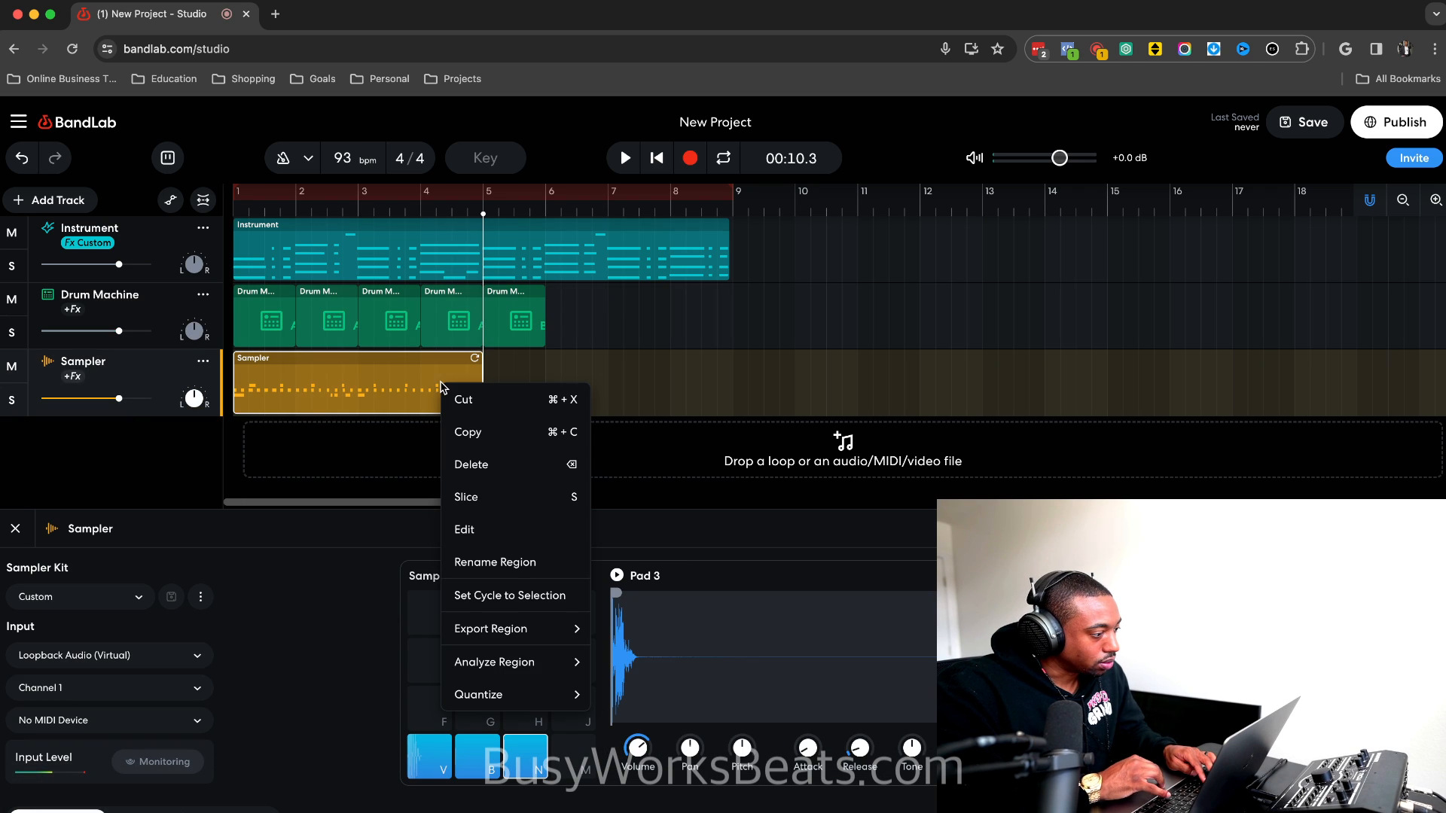
click(468, 429)
click(489, 391)
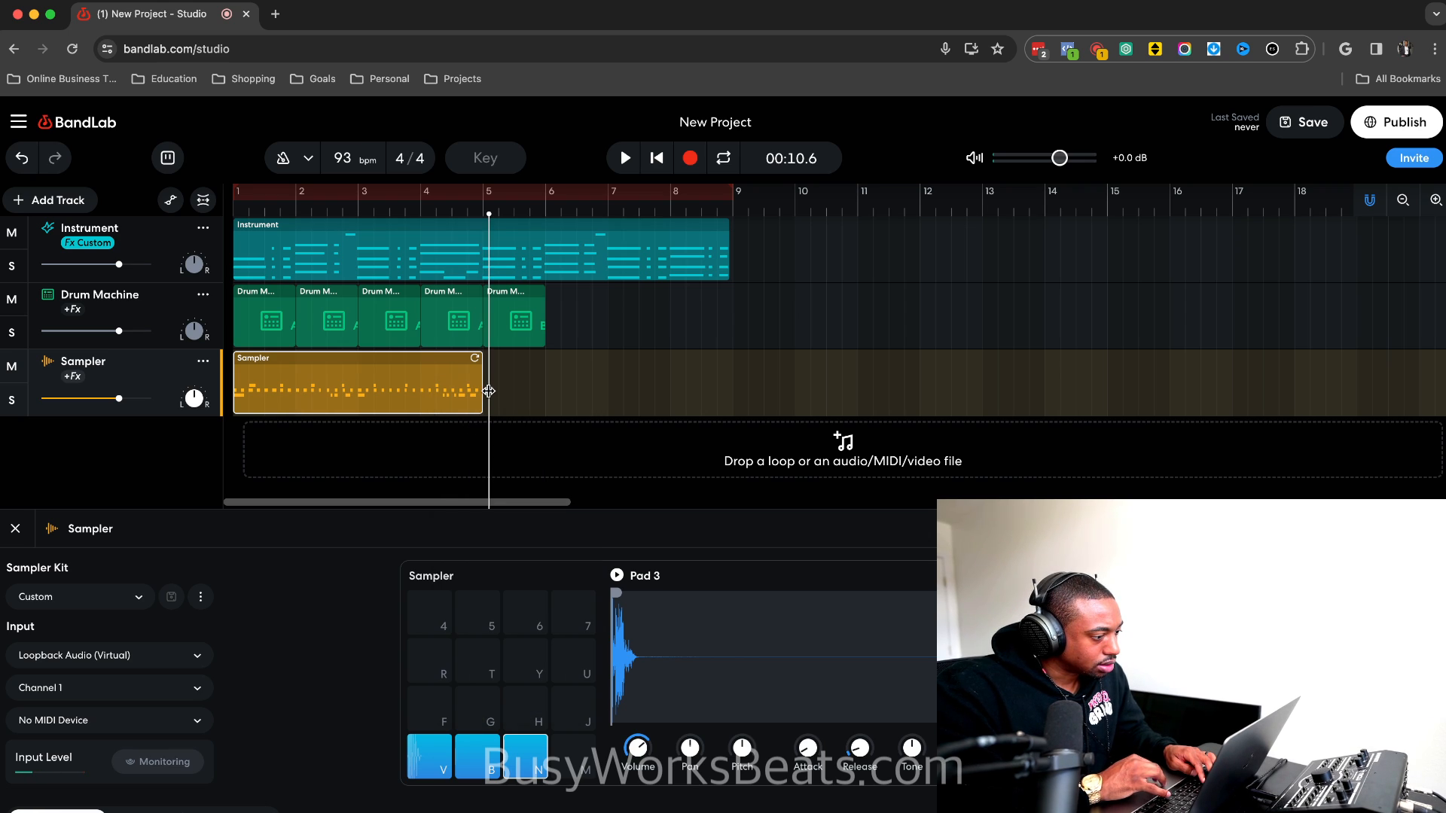
right_click(490, 396)
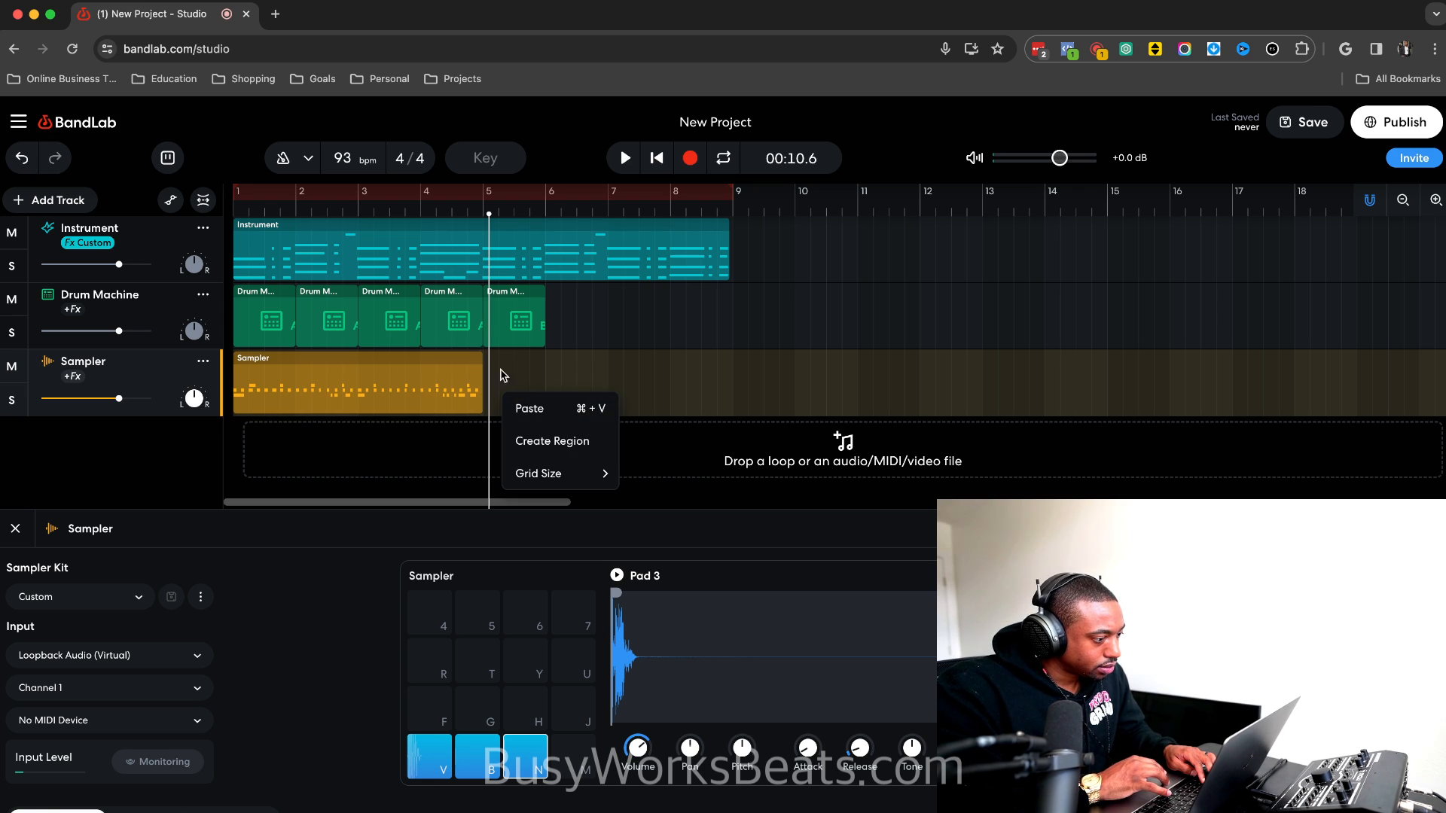
click(499, 381)
click(483, 215)
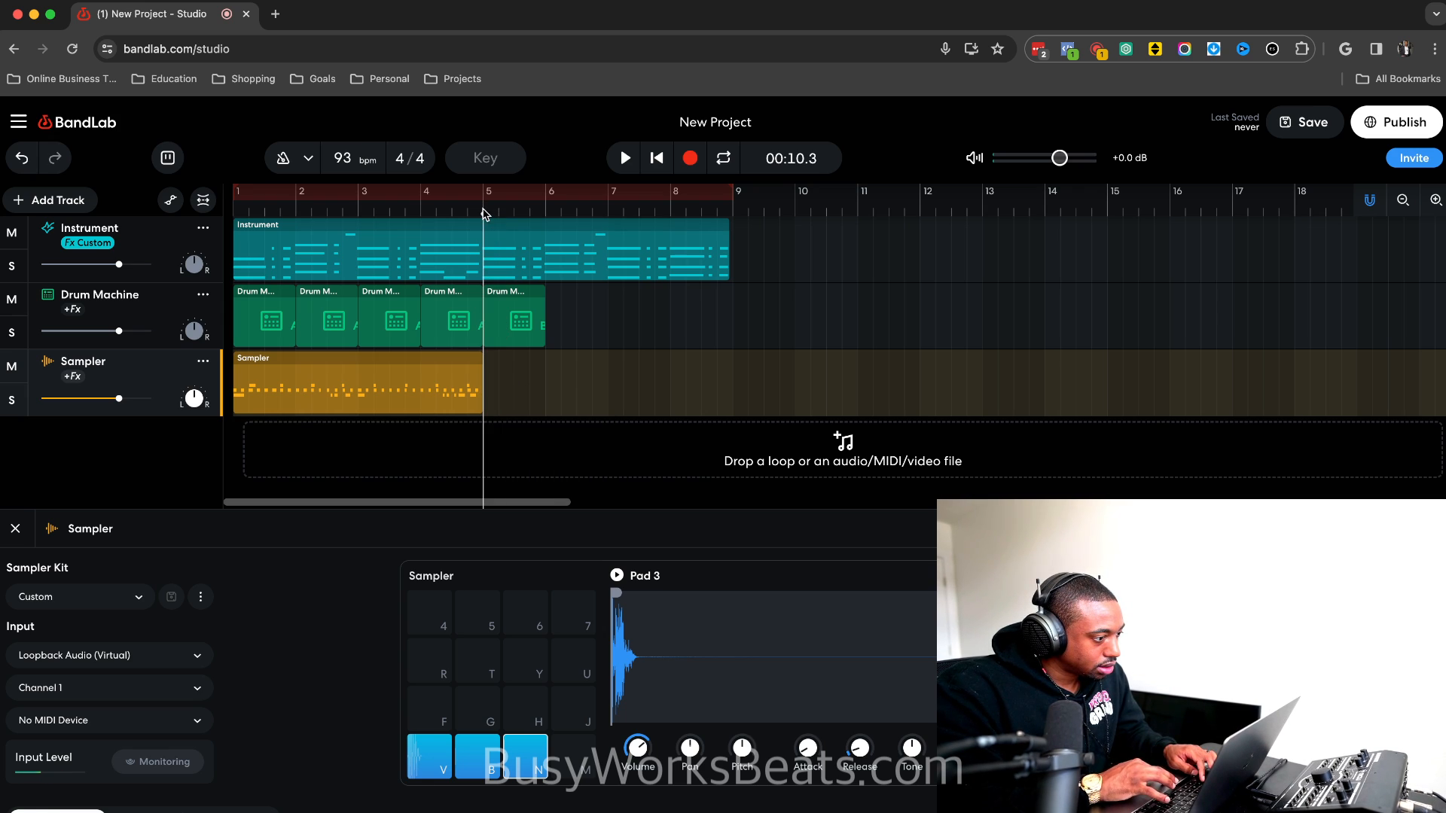
key(super+v)
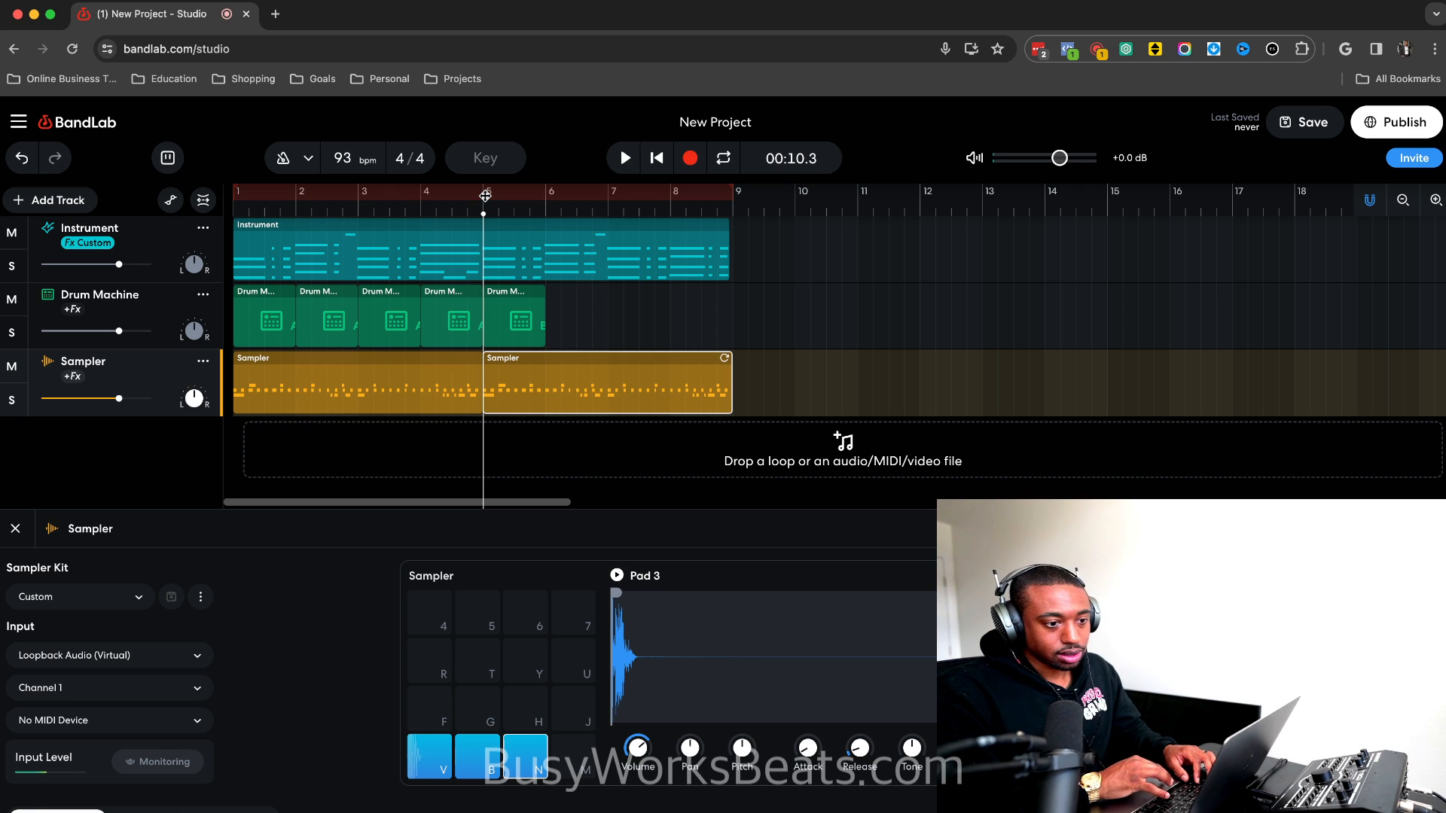
Play from bar 5 and add row R hits on steps 14 and 15 of the bar 5 drum region's pattern.
key(space)
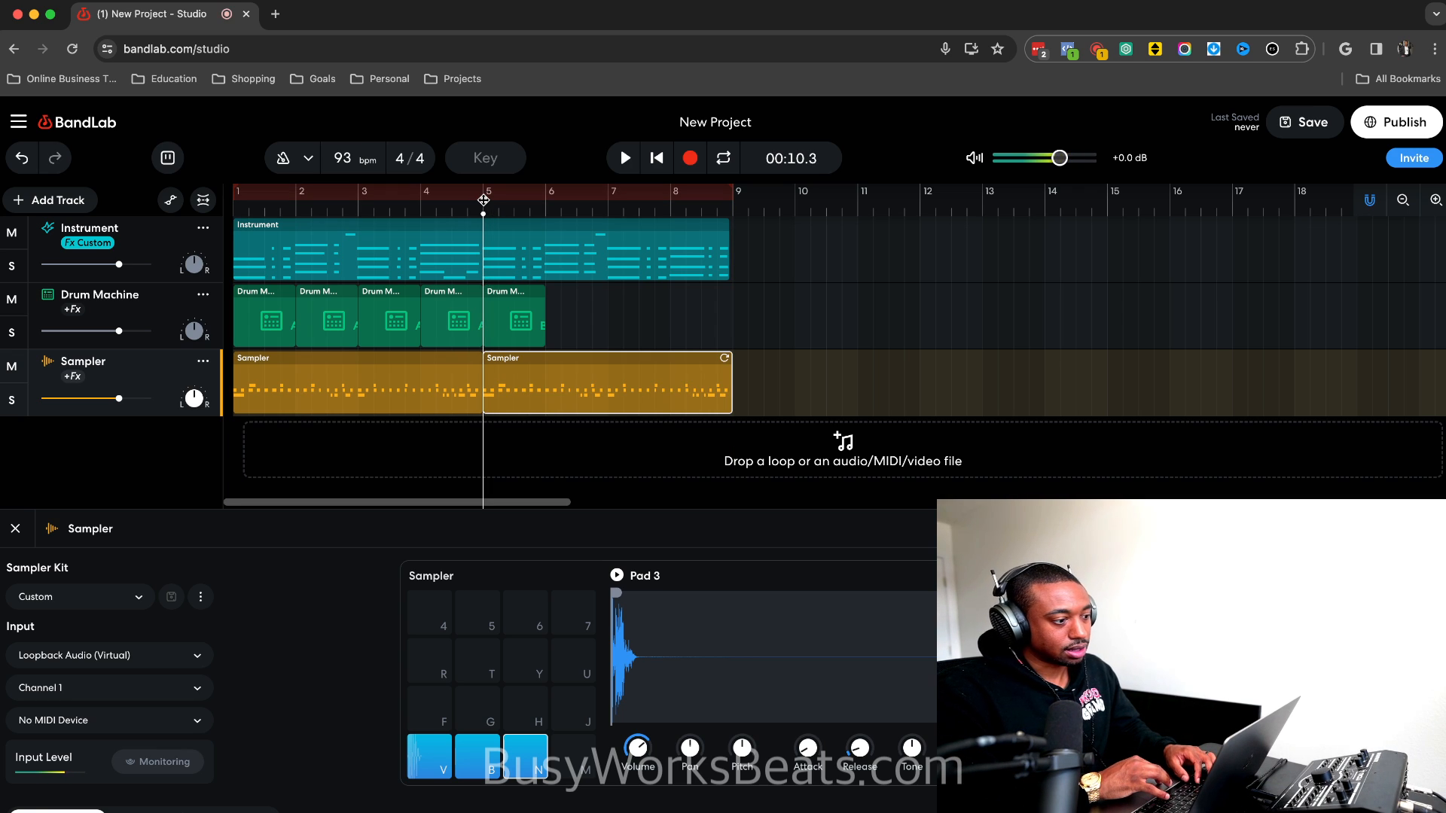
click(524, 304)
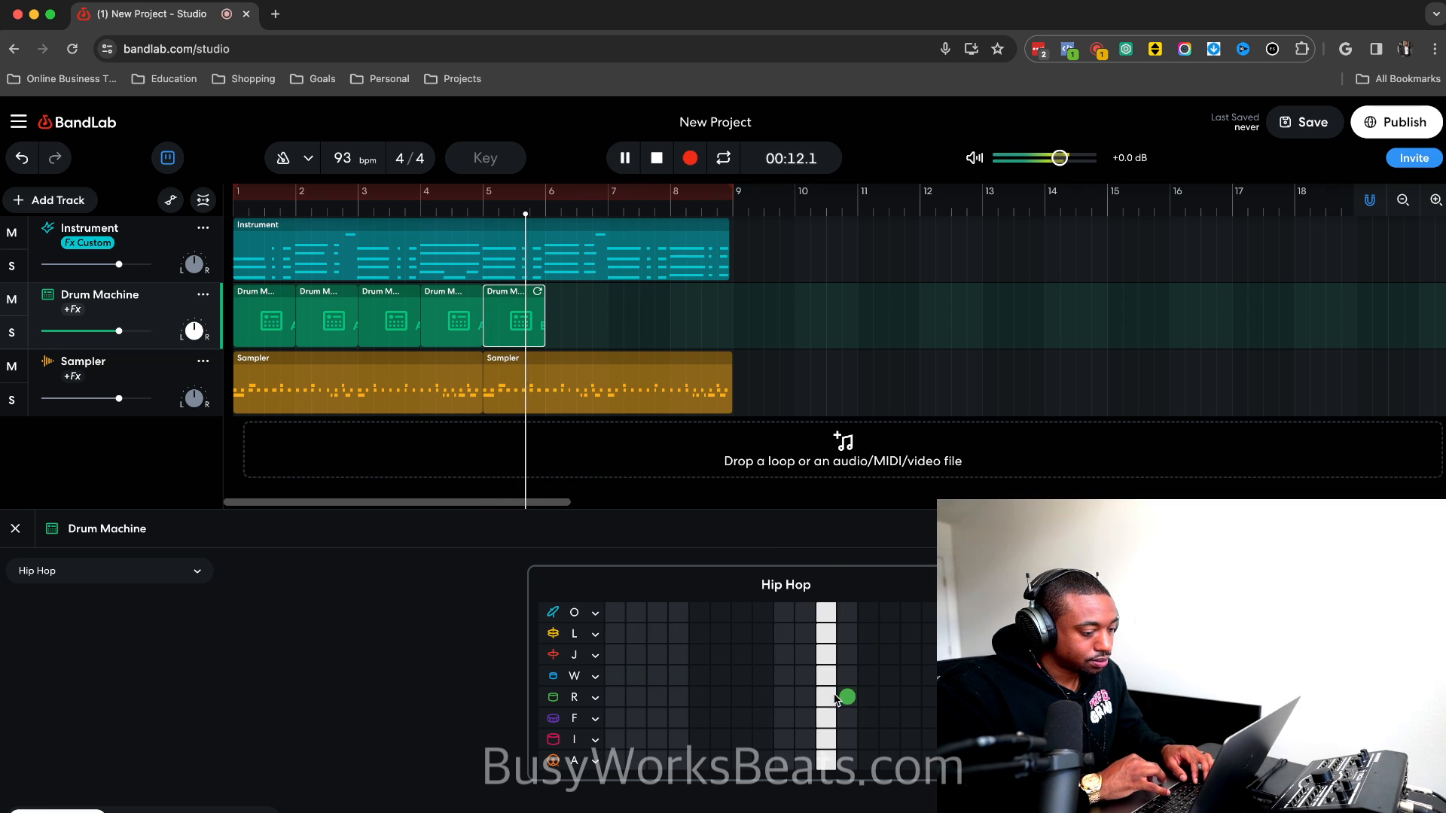
click(889, 698)
click(911, 698)
key(space)
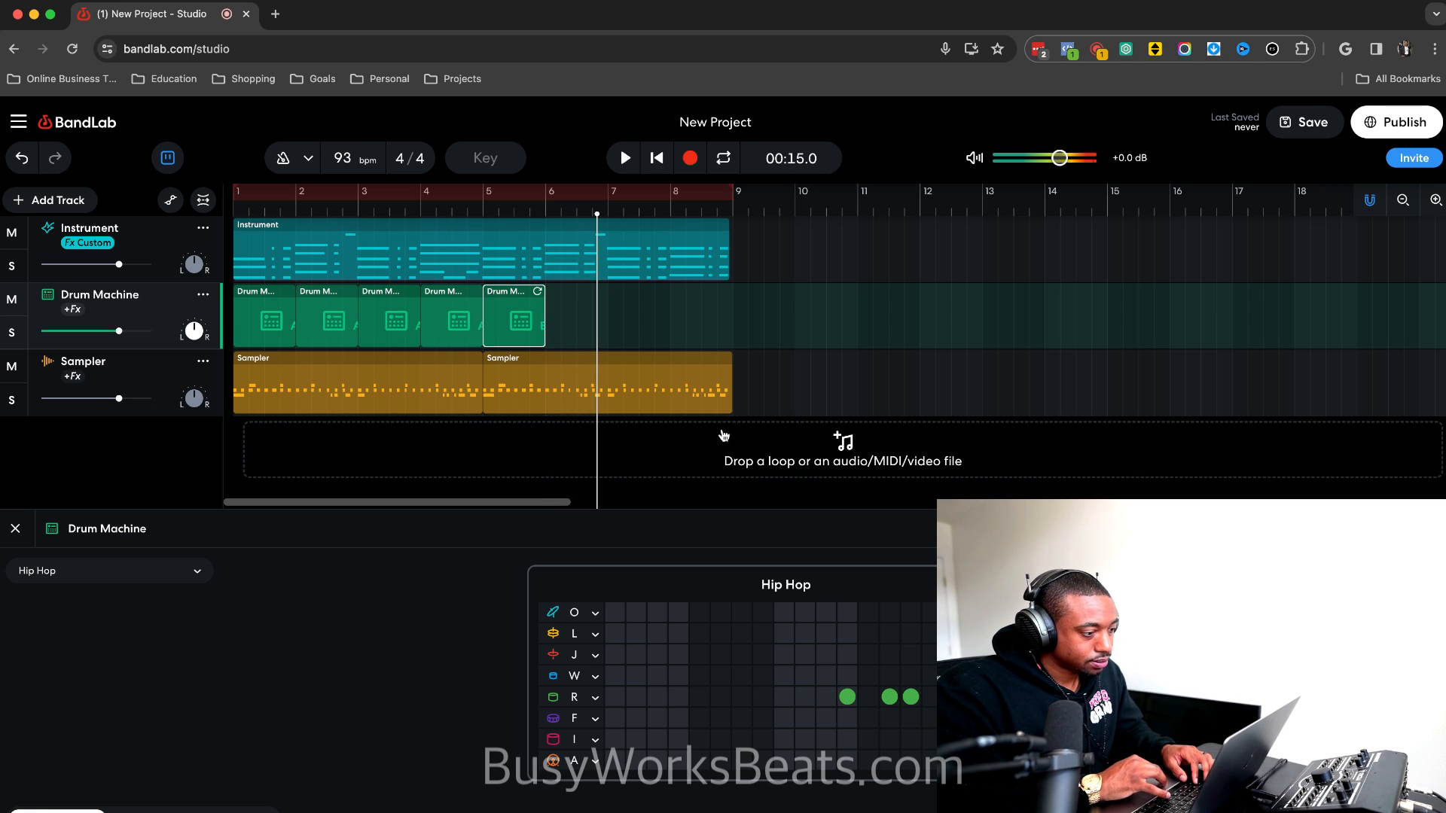
Copy the bar 5 Drum Machine region and paste it at bars 6, 7 and 8.
right_click(501, 311)
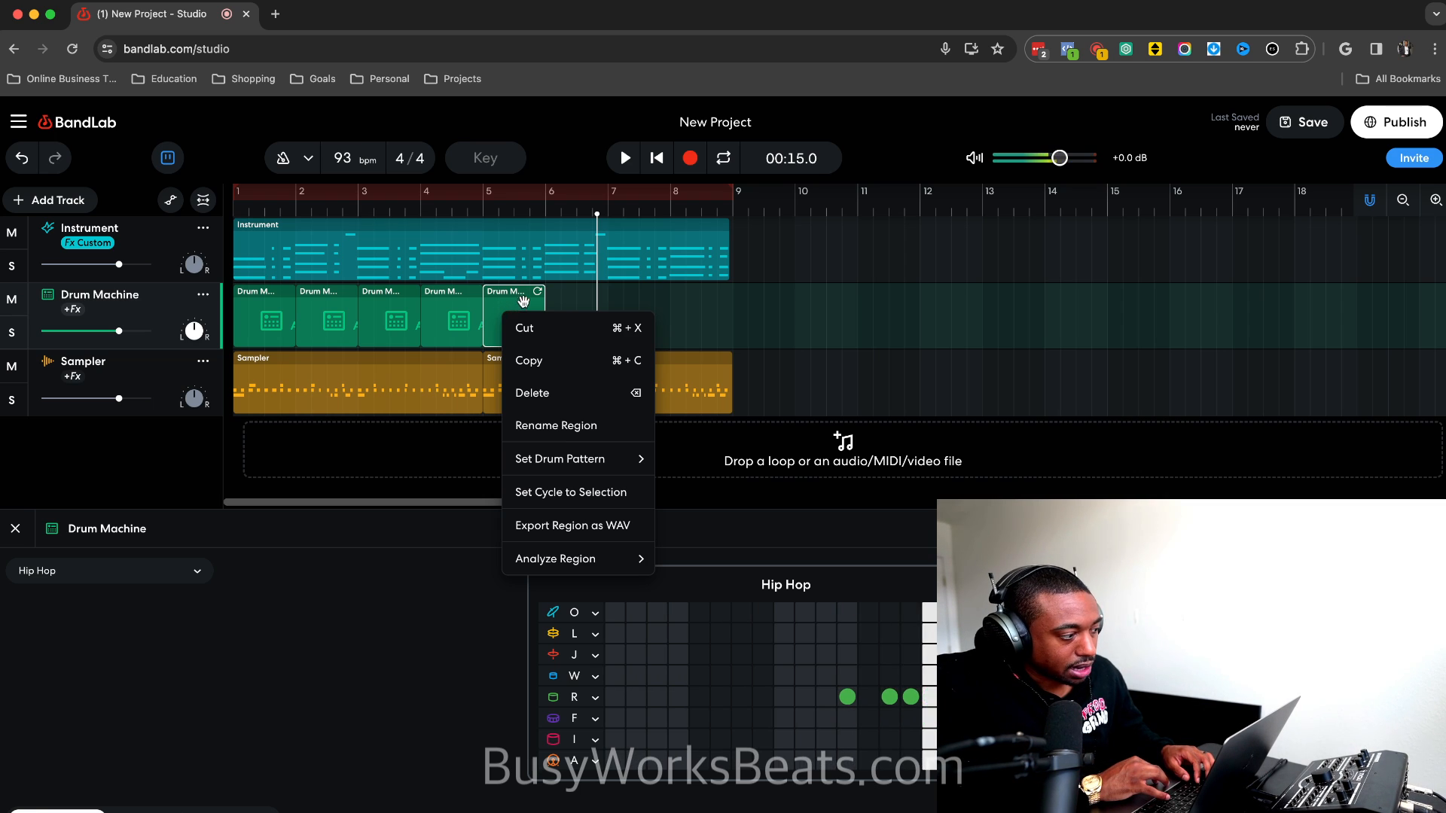
click(551, 293)
click(513, 303)
key(space)
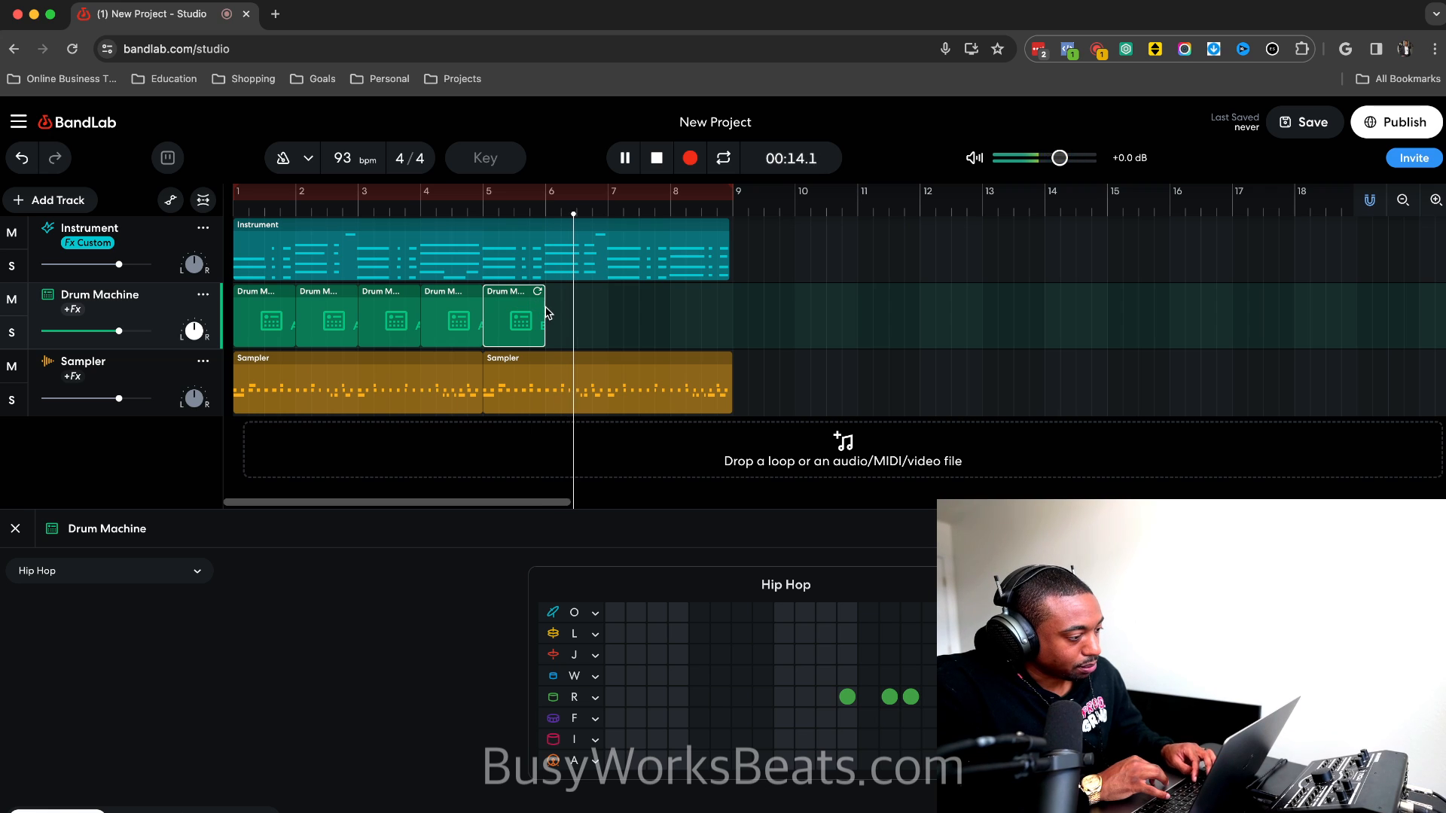
key(space)
click(547, 203)
key(super+v)
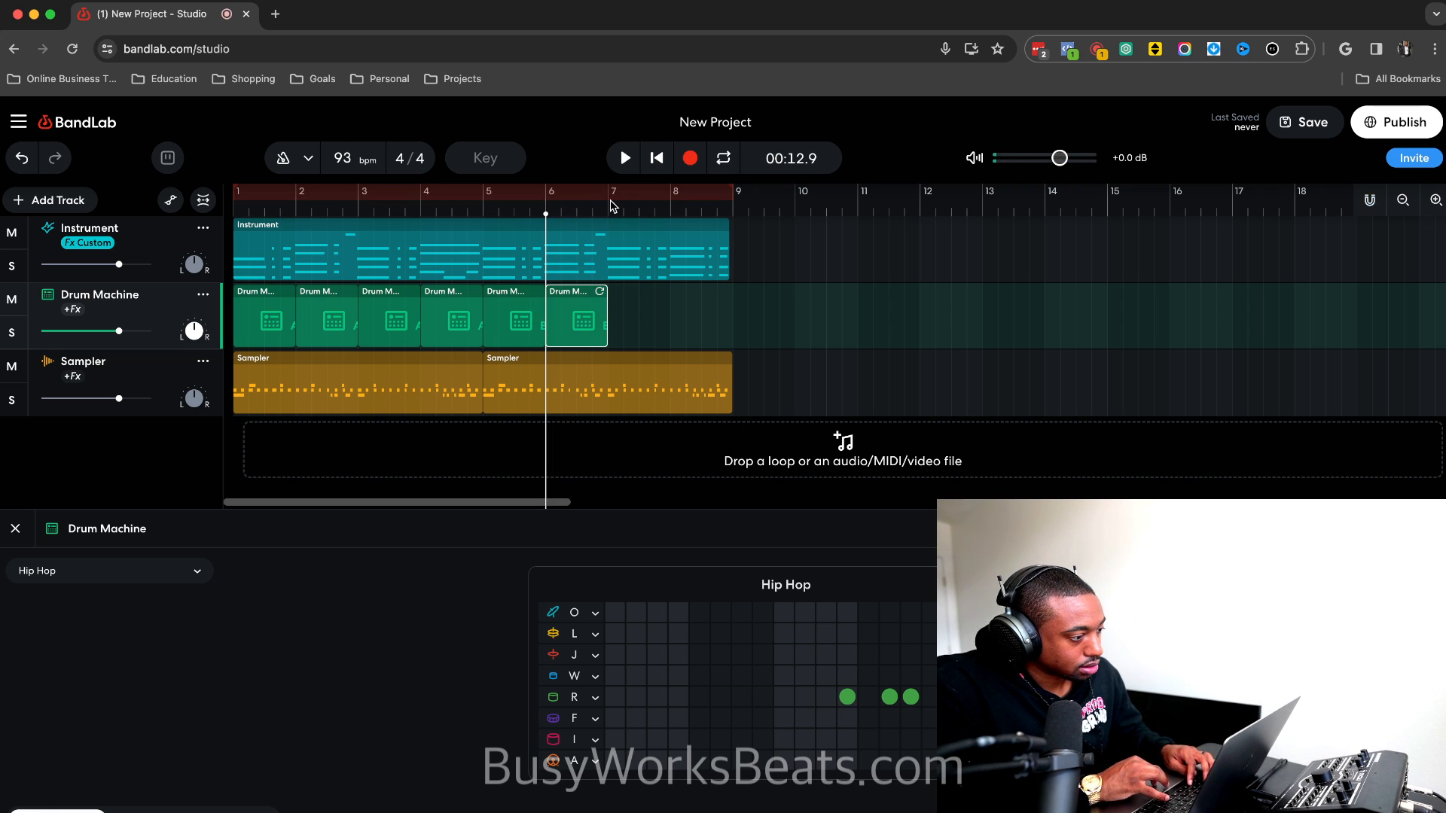
click(610, 208)
key(super+v)
click(673, 209)
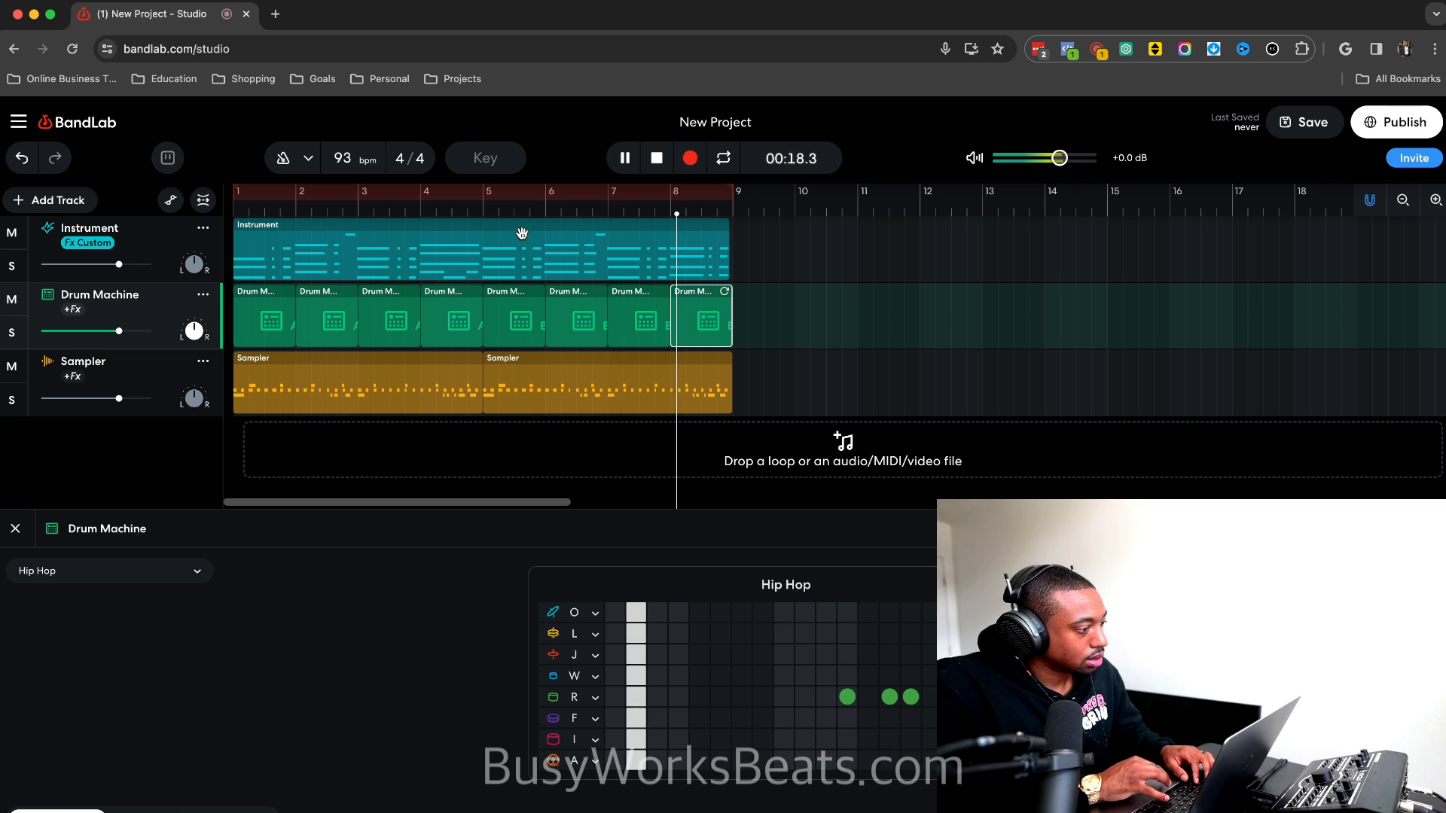
Nudge the Drum Machine track's pan to about -4 and turn on the loop cycle over bars 1–8.
drag(195, 329, 196, 338)
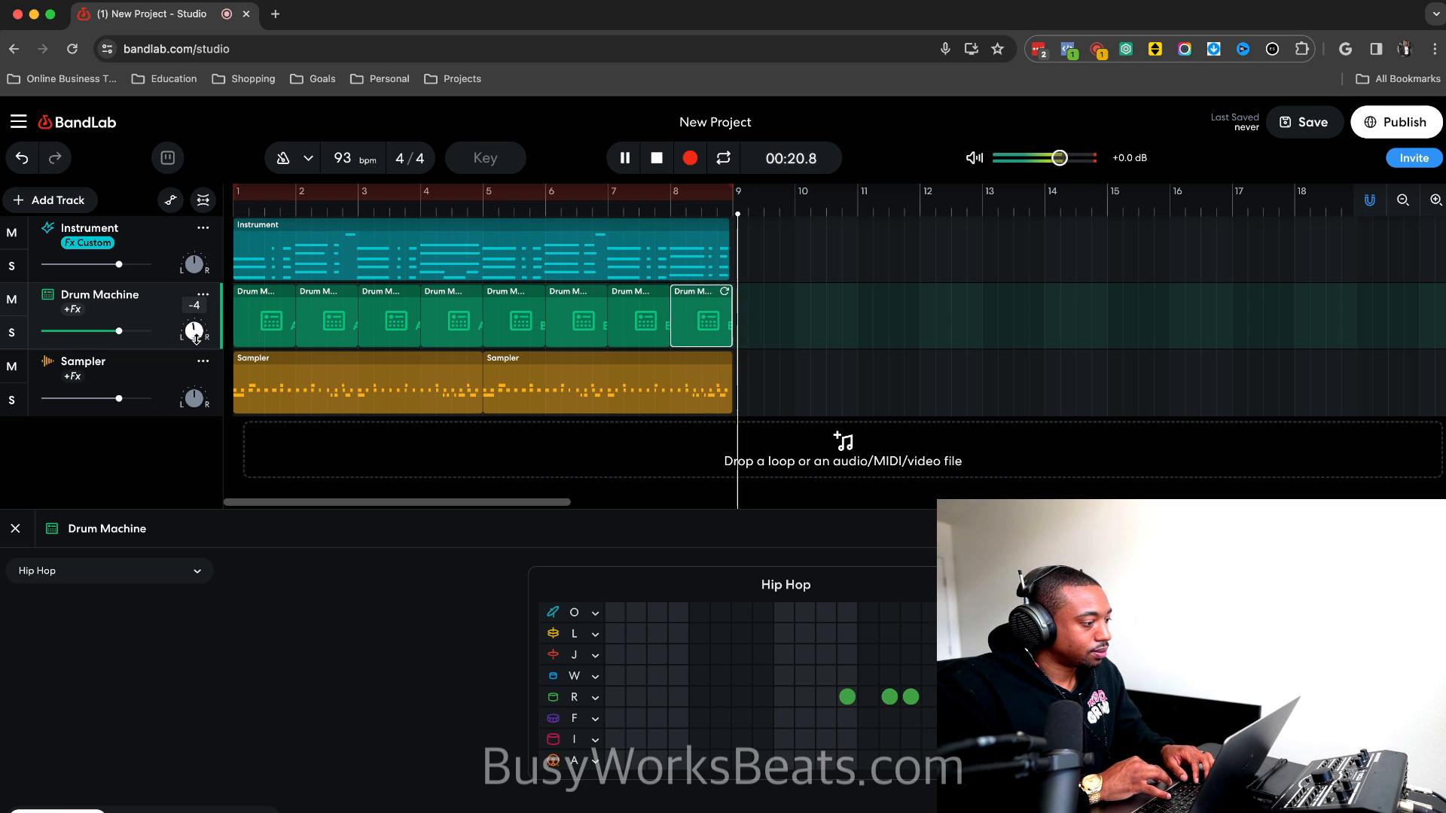
click(592, 191)
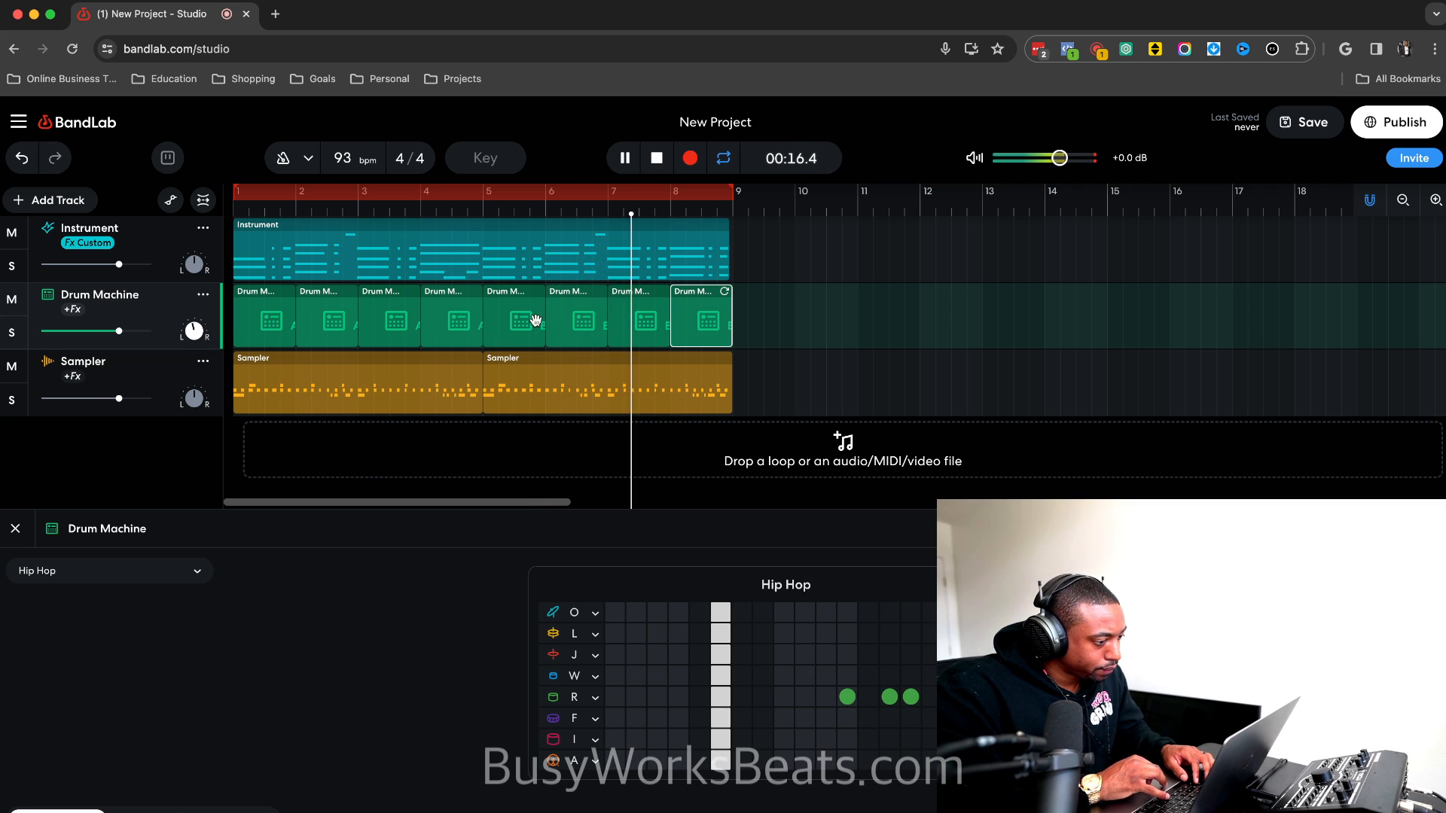
Delete the Drum Machine regions in bars 2 and 7.
click(342, 329)
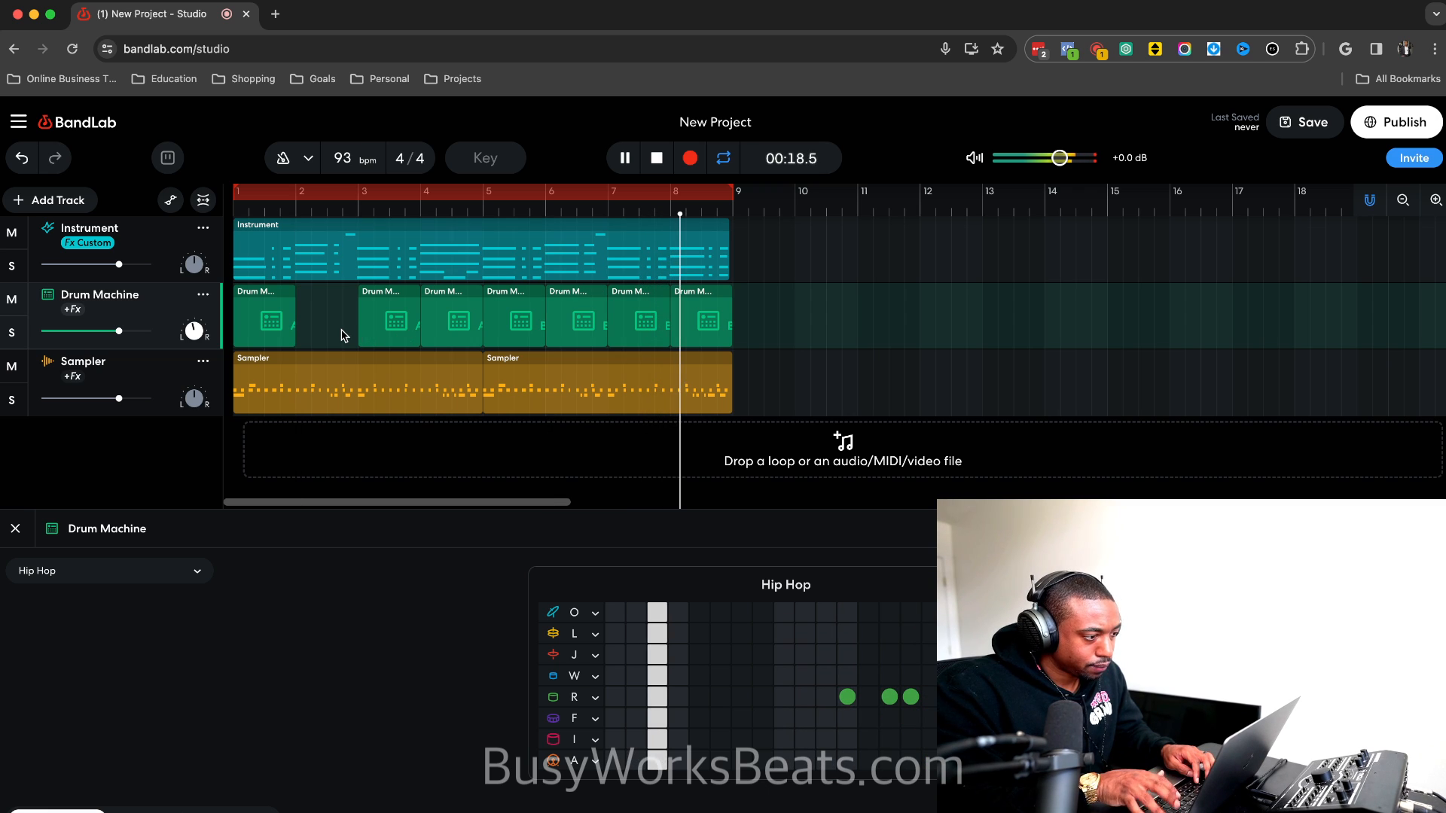
key(Delete)
click(625, 318)
key(Delete)
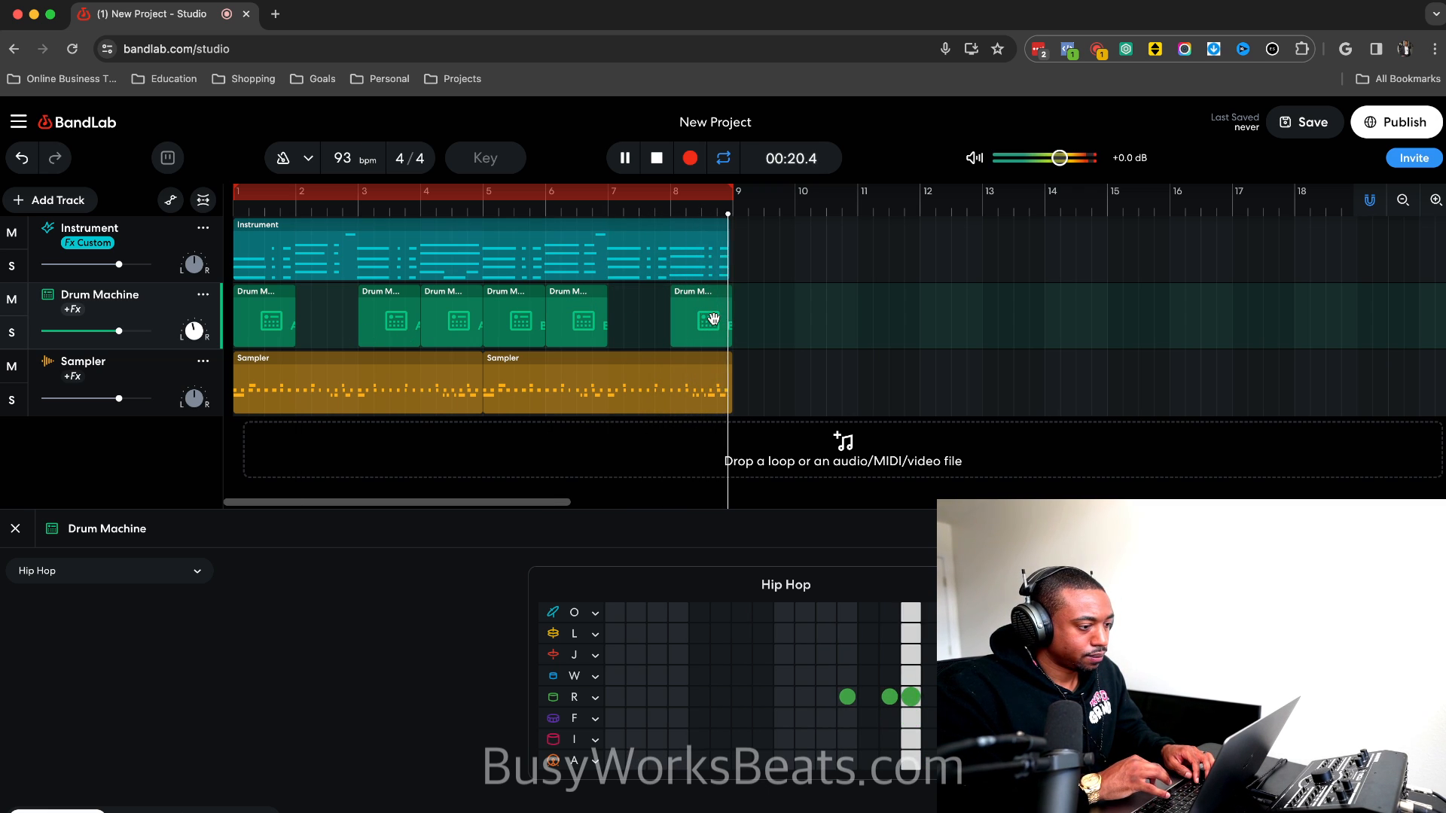
Open the Sampler track's MIDI notes and delete the five row V notes in bar 4.
click(708, 398)
double_click(708, 397)
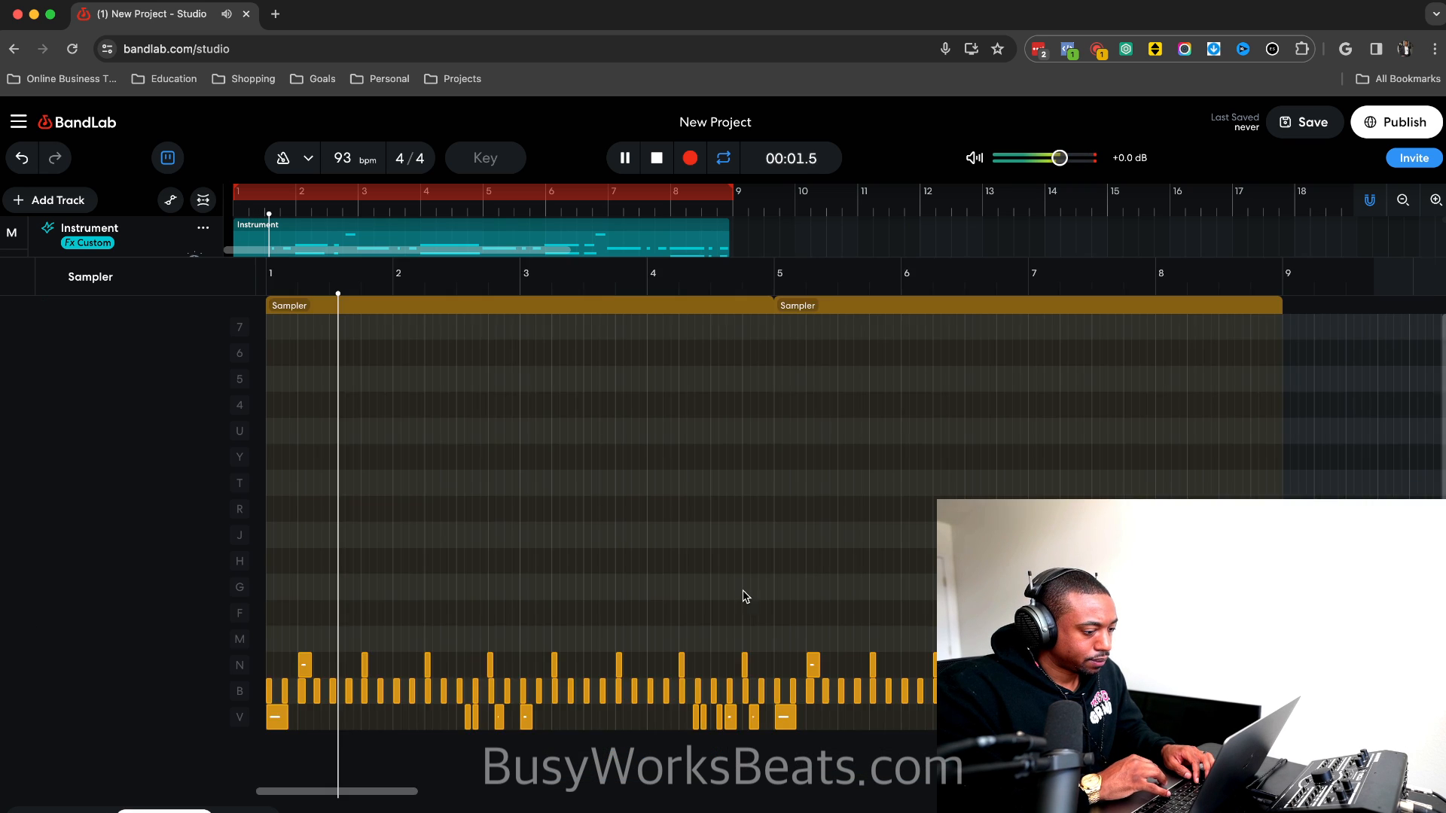
scroll(851, 520, right, 5)
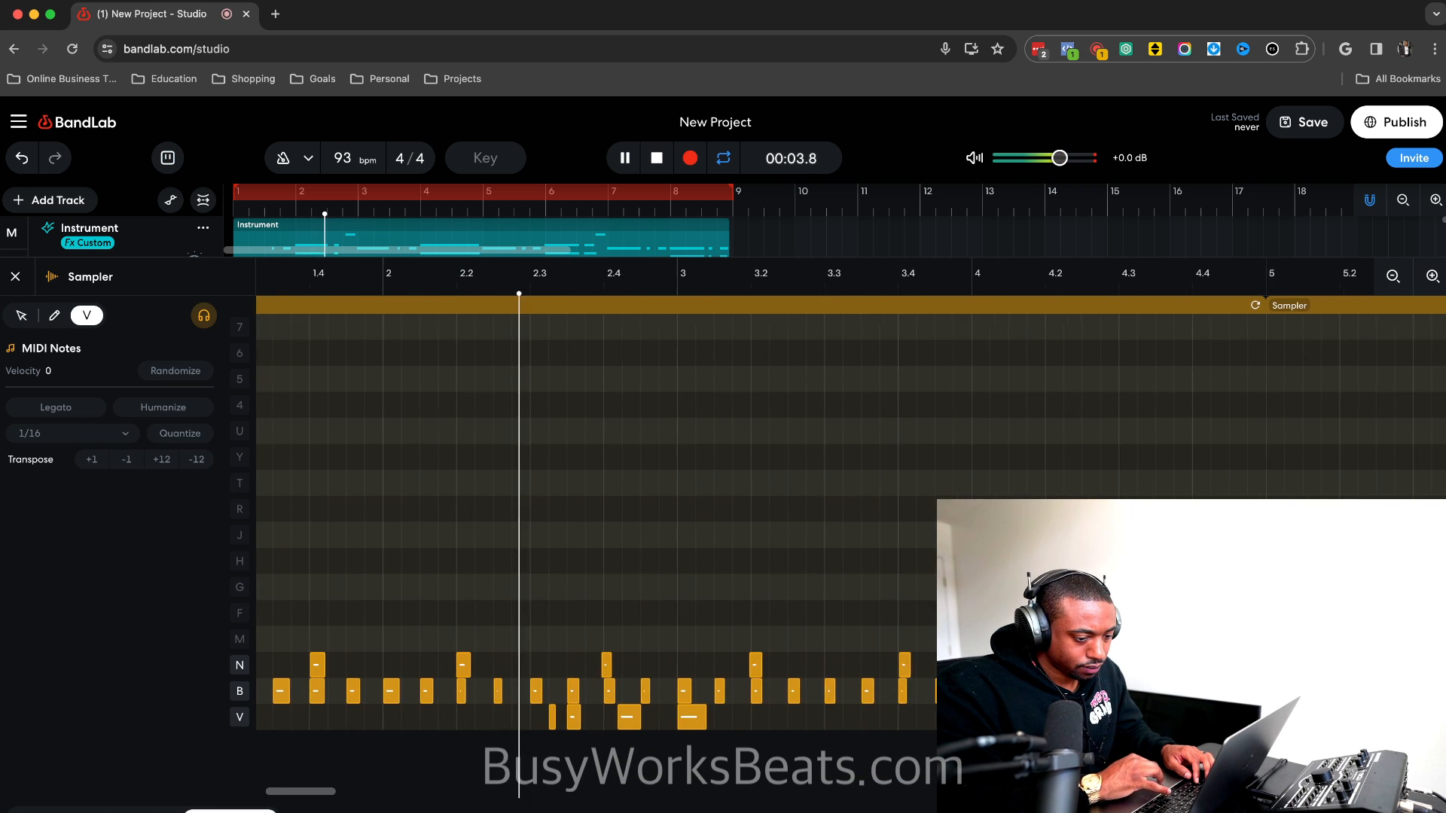
scroll(851, 519, down, 3)
scroll(851, 520, down, 1)
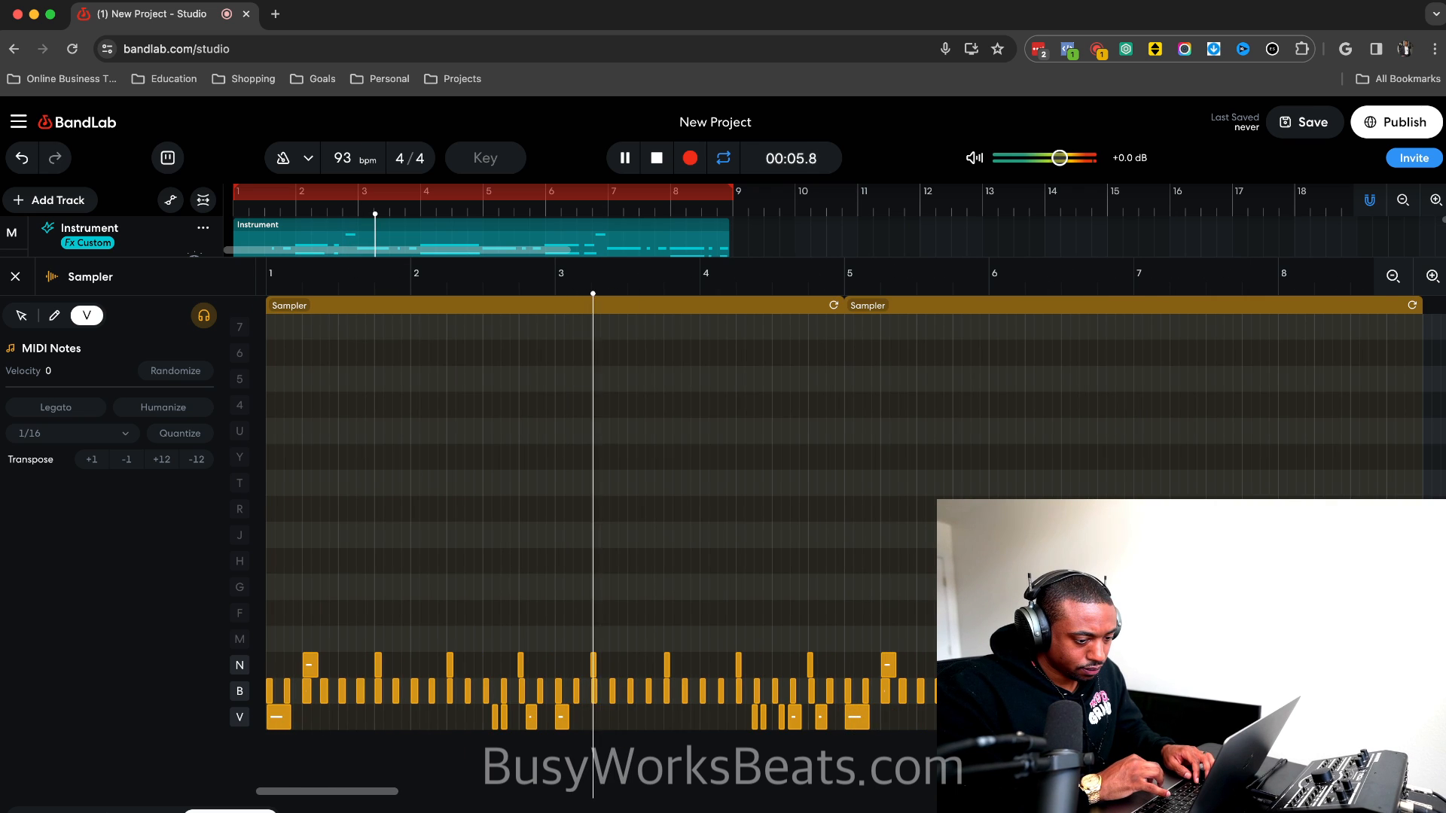
scroll(851, 519, right, 2)
click(946, 727)
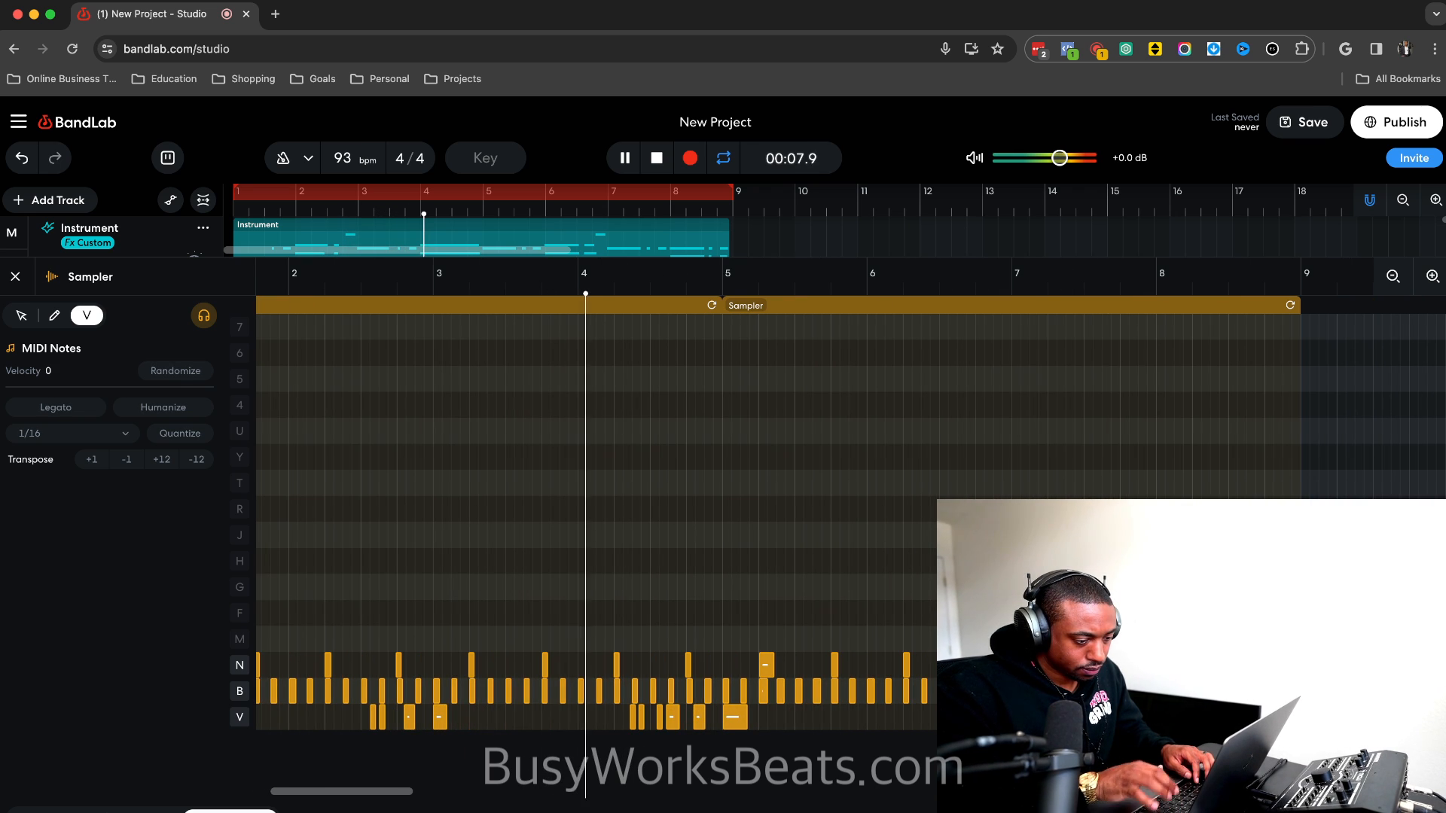
drag(759, 731, 629, 718)
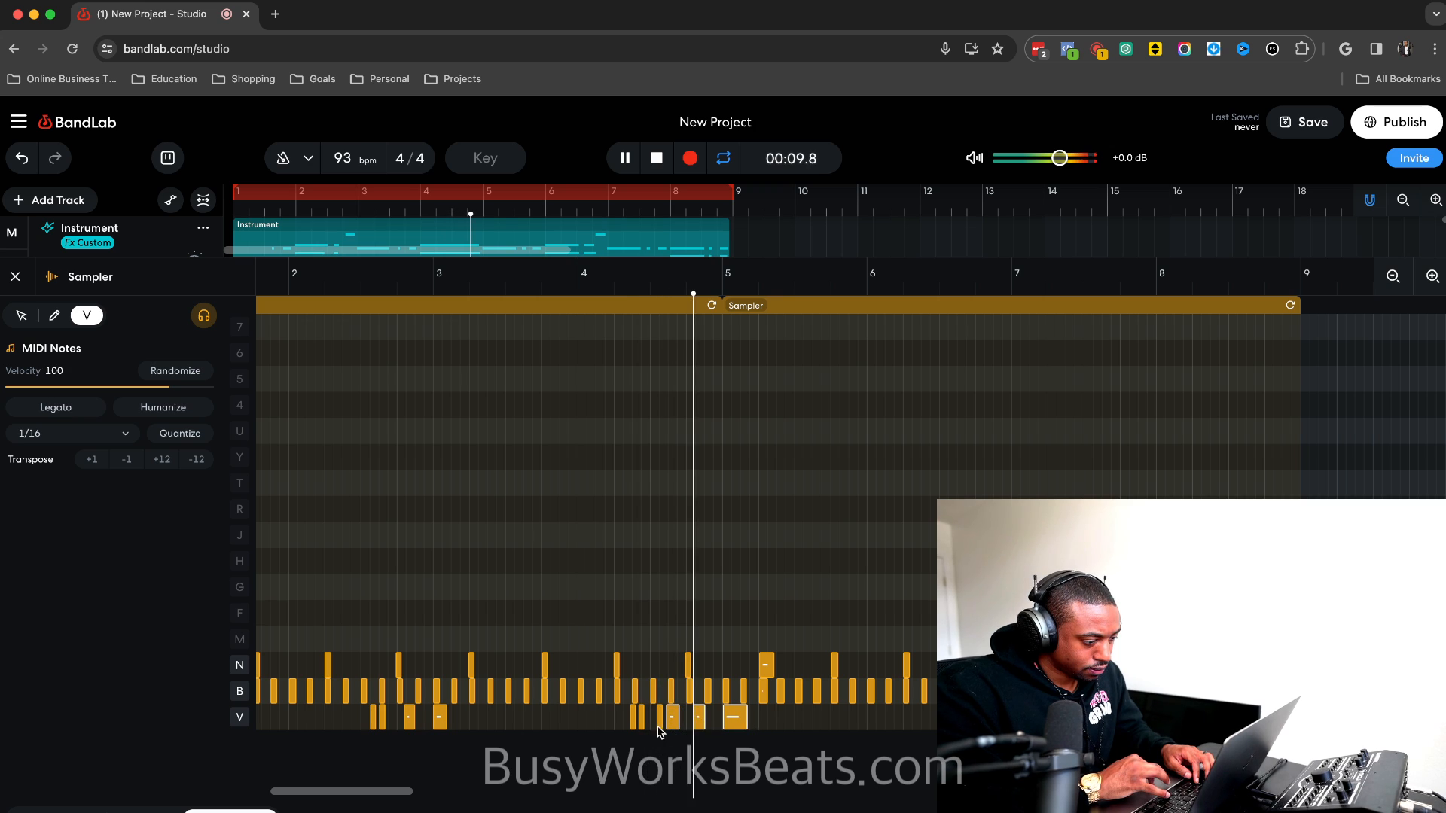
key(space)
click(699, 717)
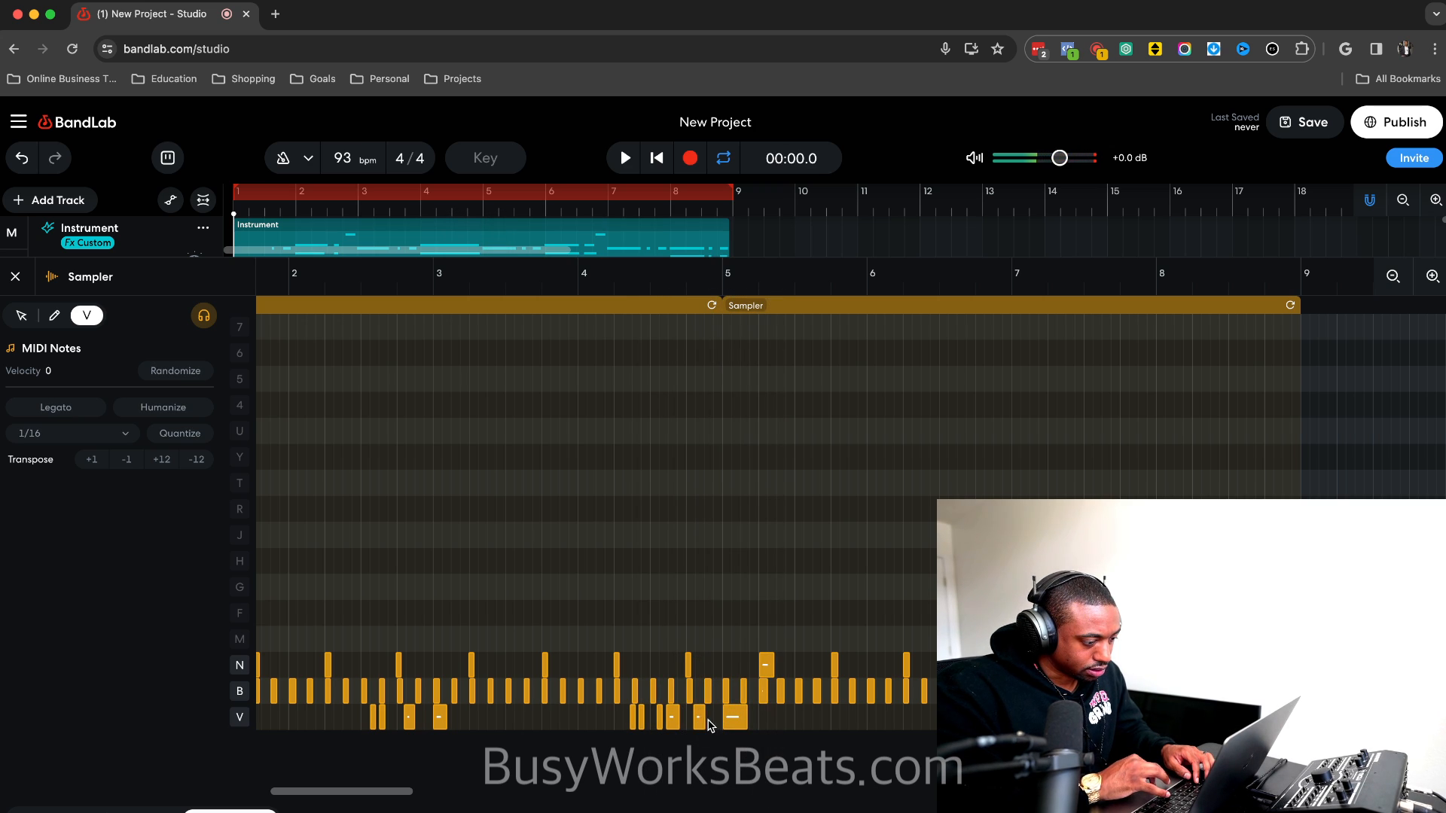
key(Delete)
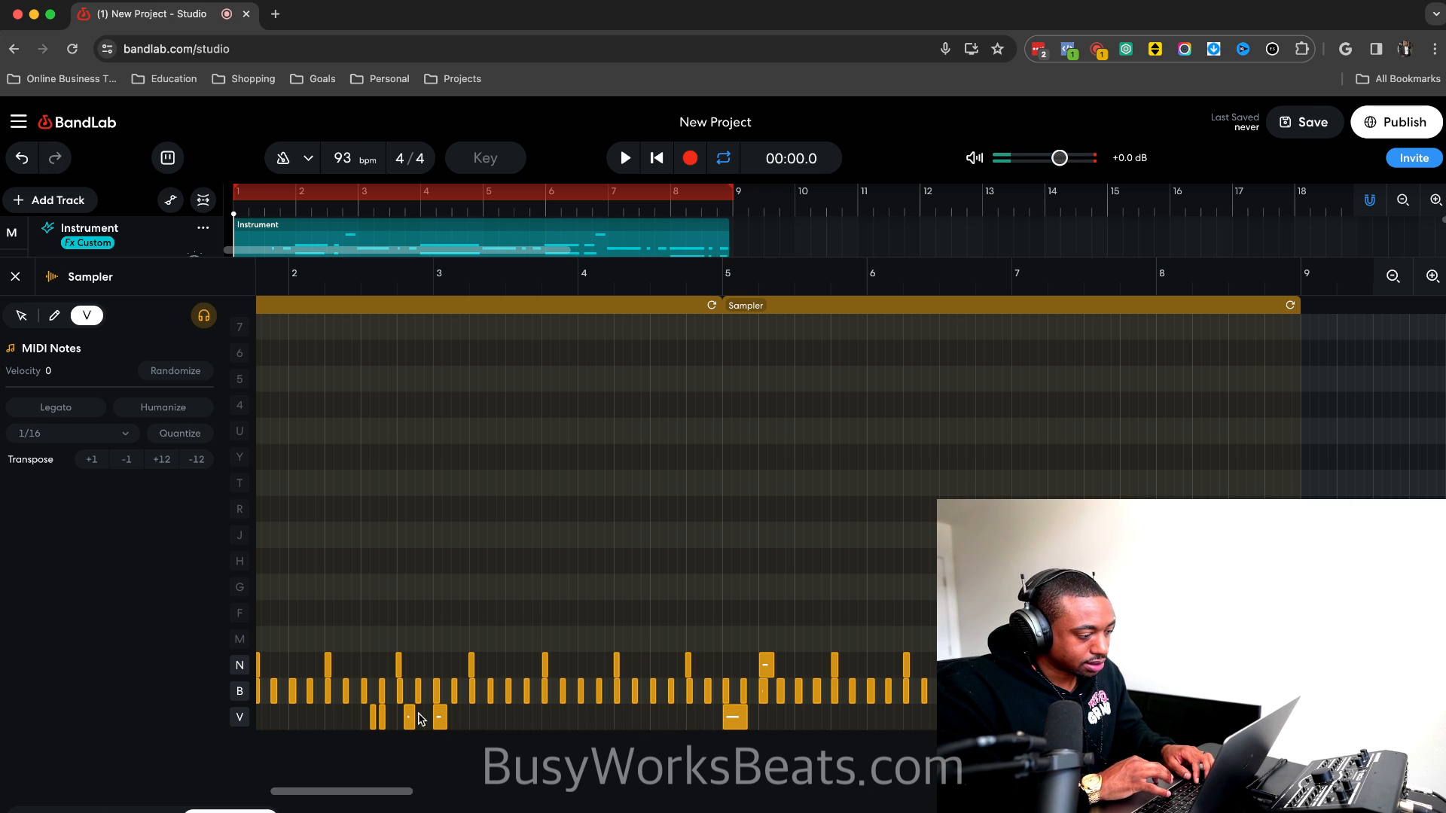
Play back the arrangement with the edited Sampler notes and close the Sampler's MIDI editor.
key(space)
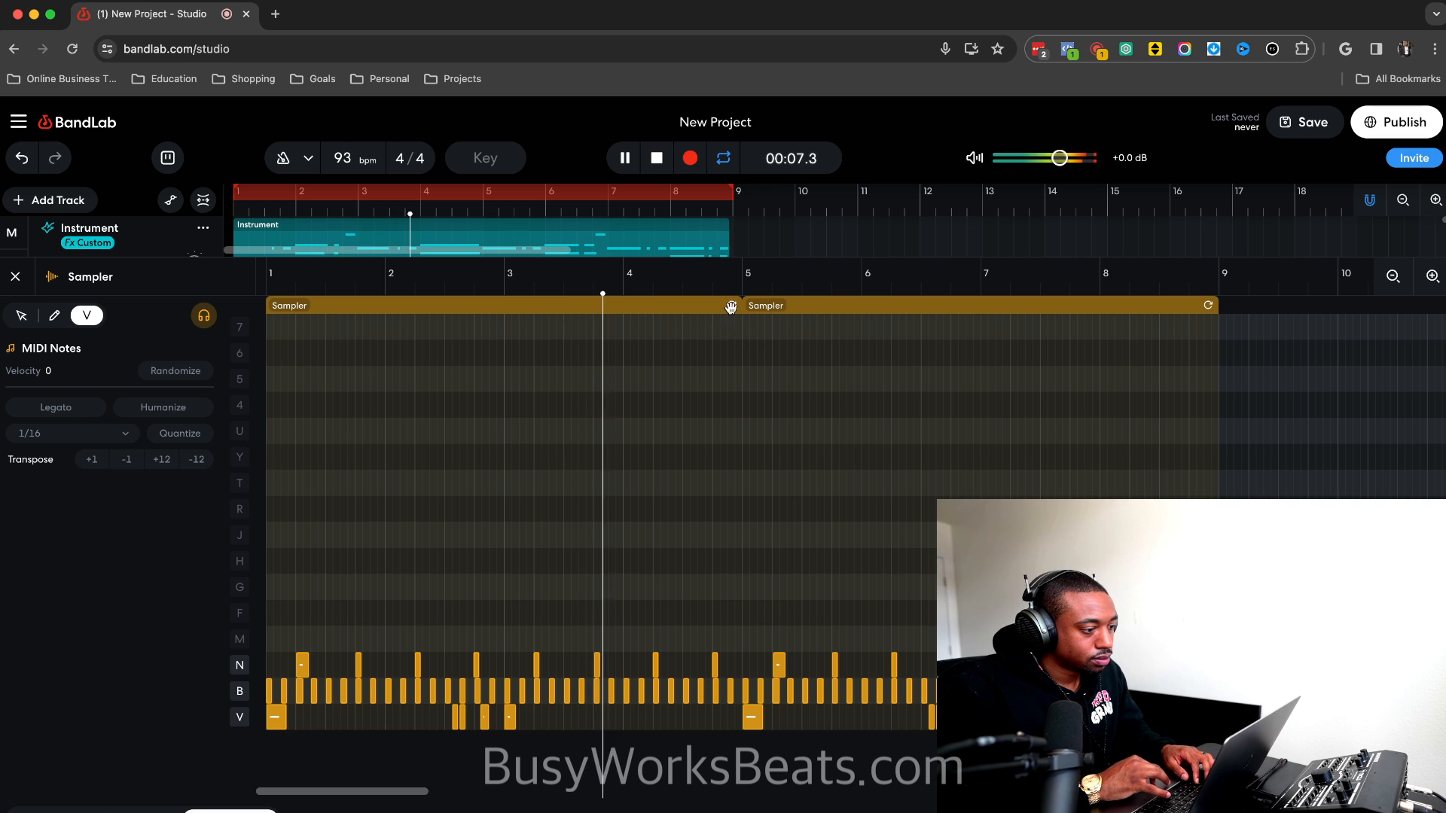
click(15, 277)
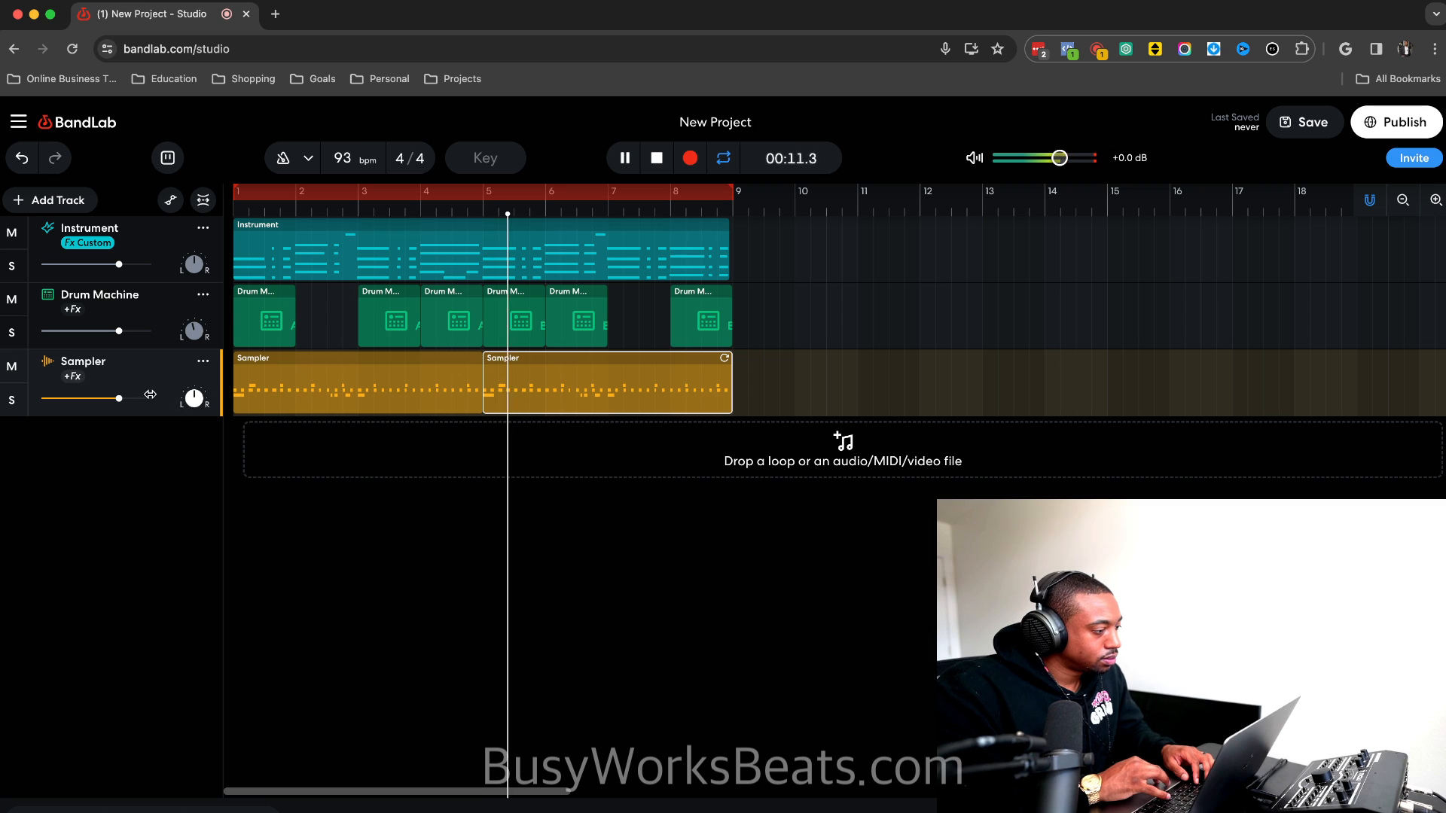
key(space)
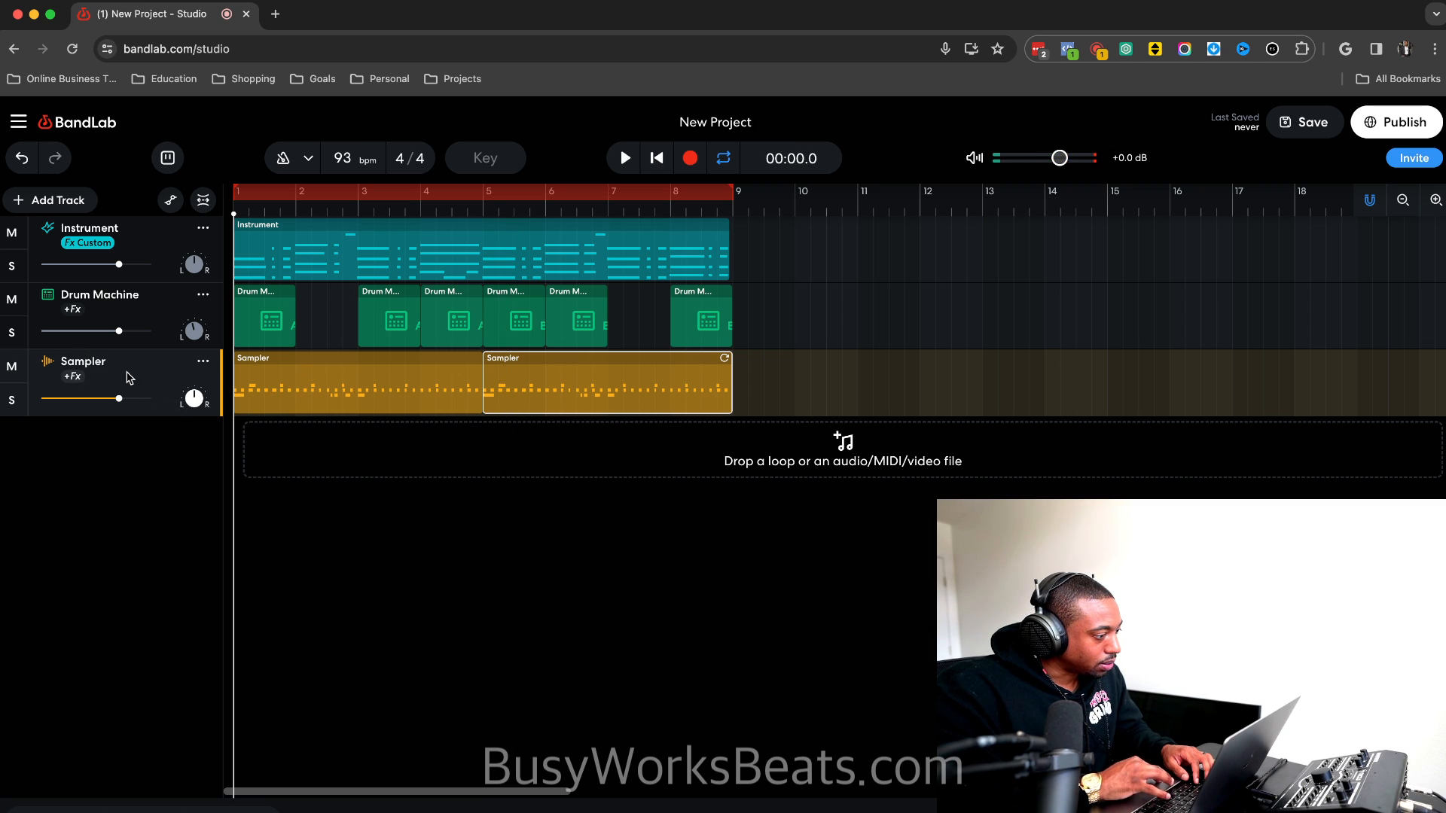
Open the Sampler track's pads and shorten the pad 2 sample by moving its end point in to just after the short hit.
click(202, 362)
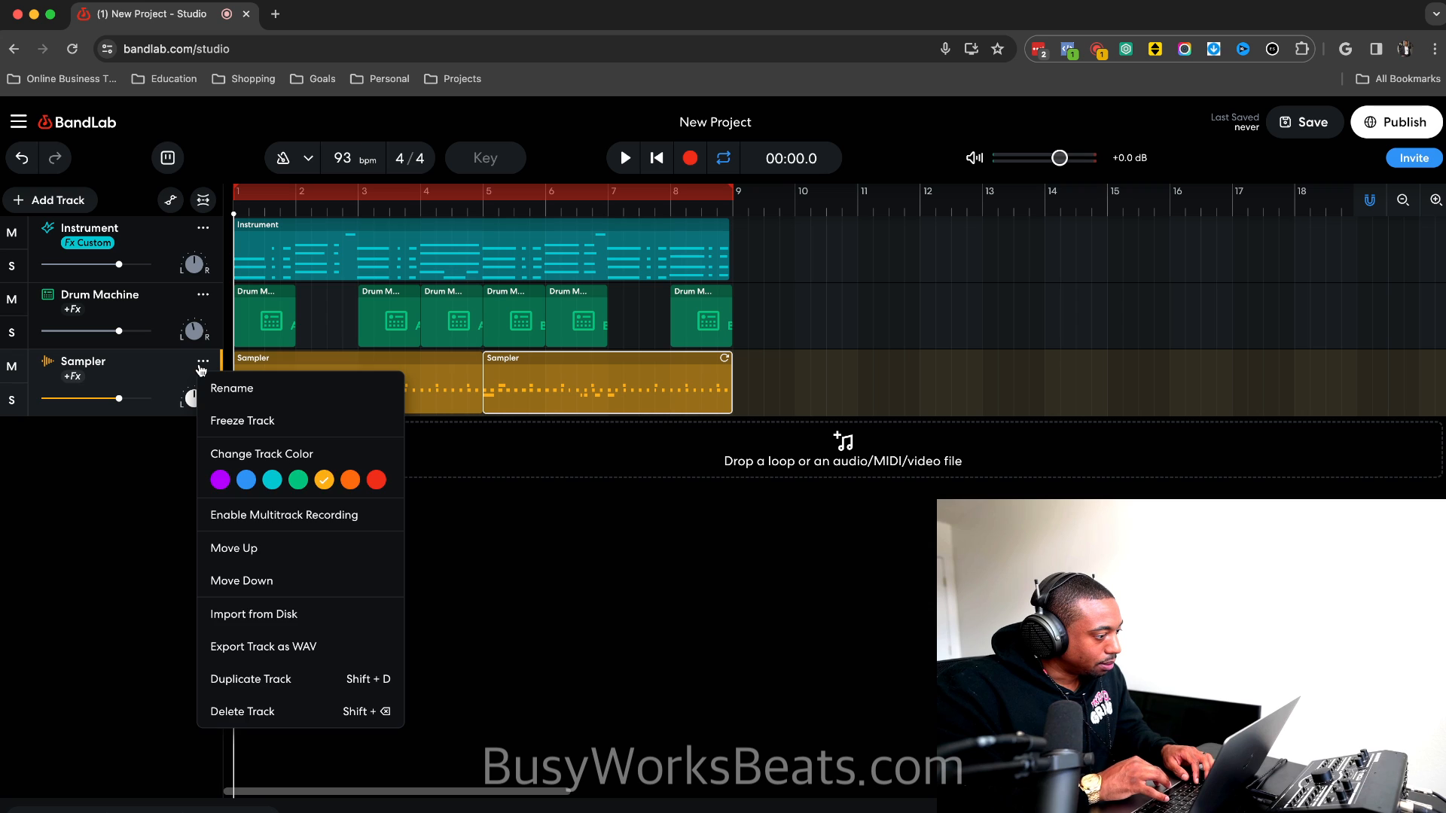
click(124, 531)
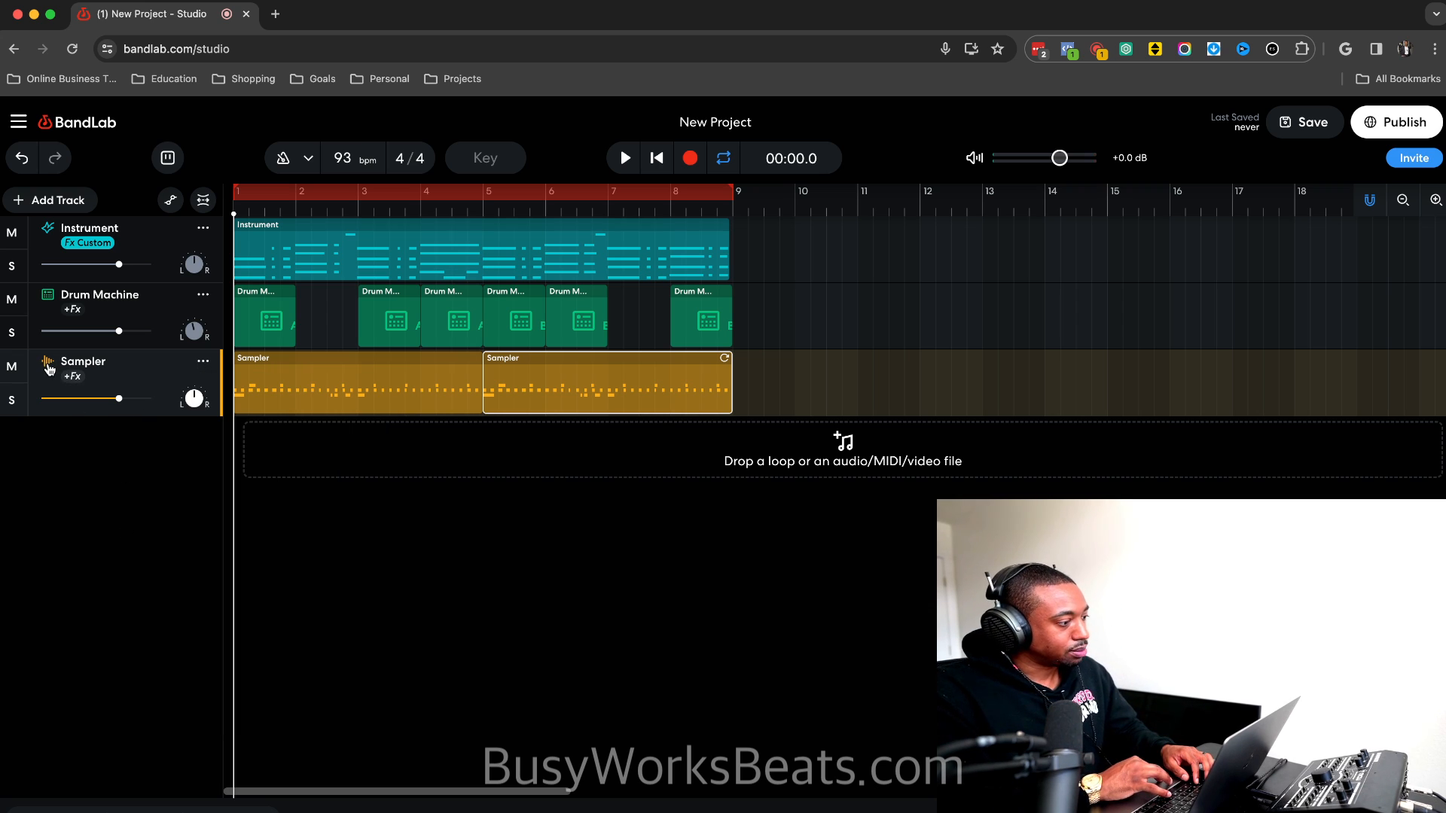
click(47, 368)
click(488, 755)
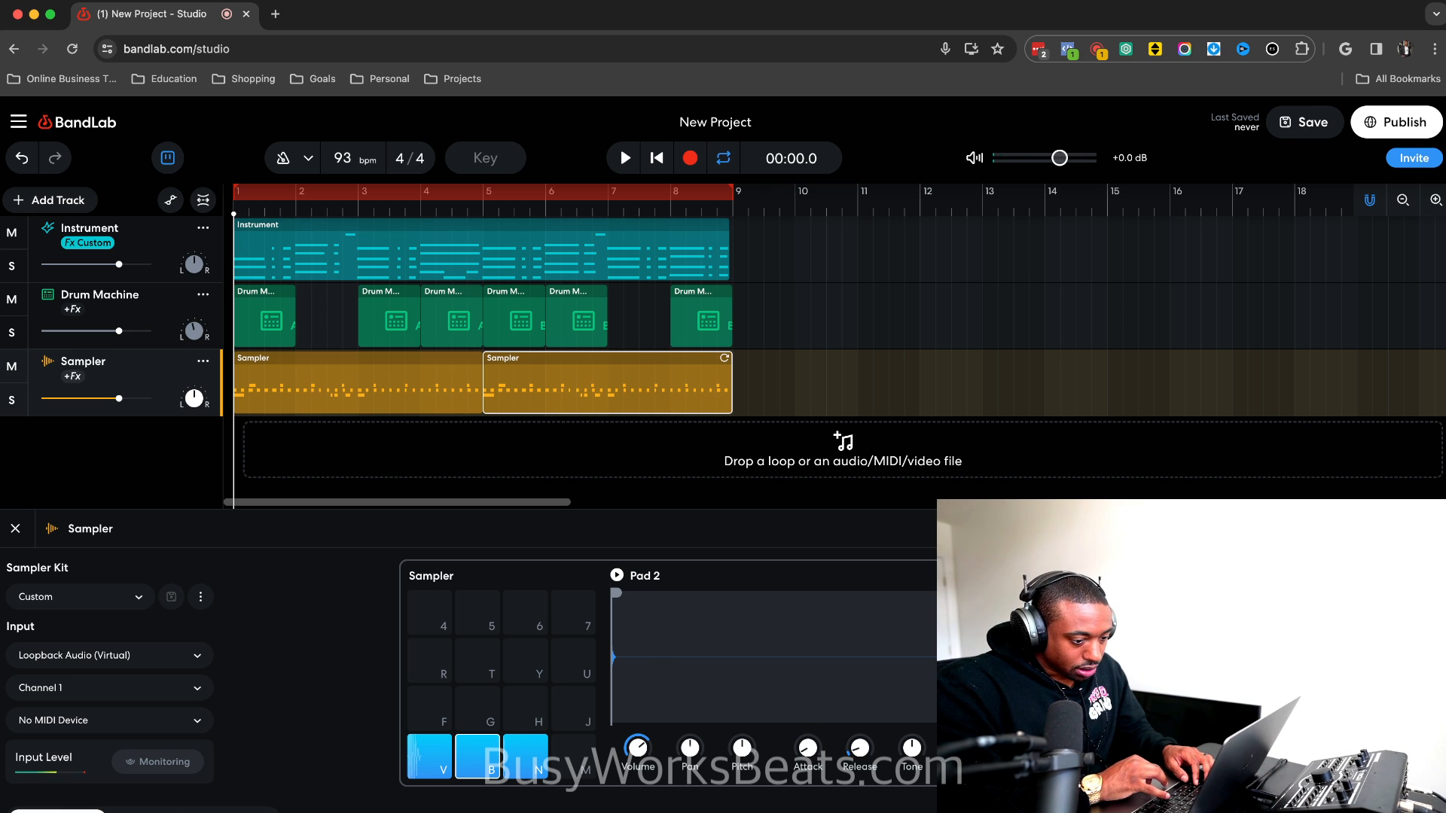
drag(1030, 718, 685, 716)
scroll(628, 684, up, 5)
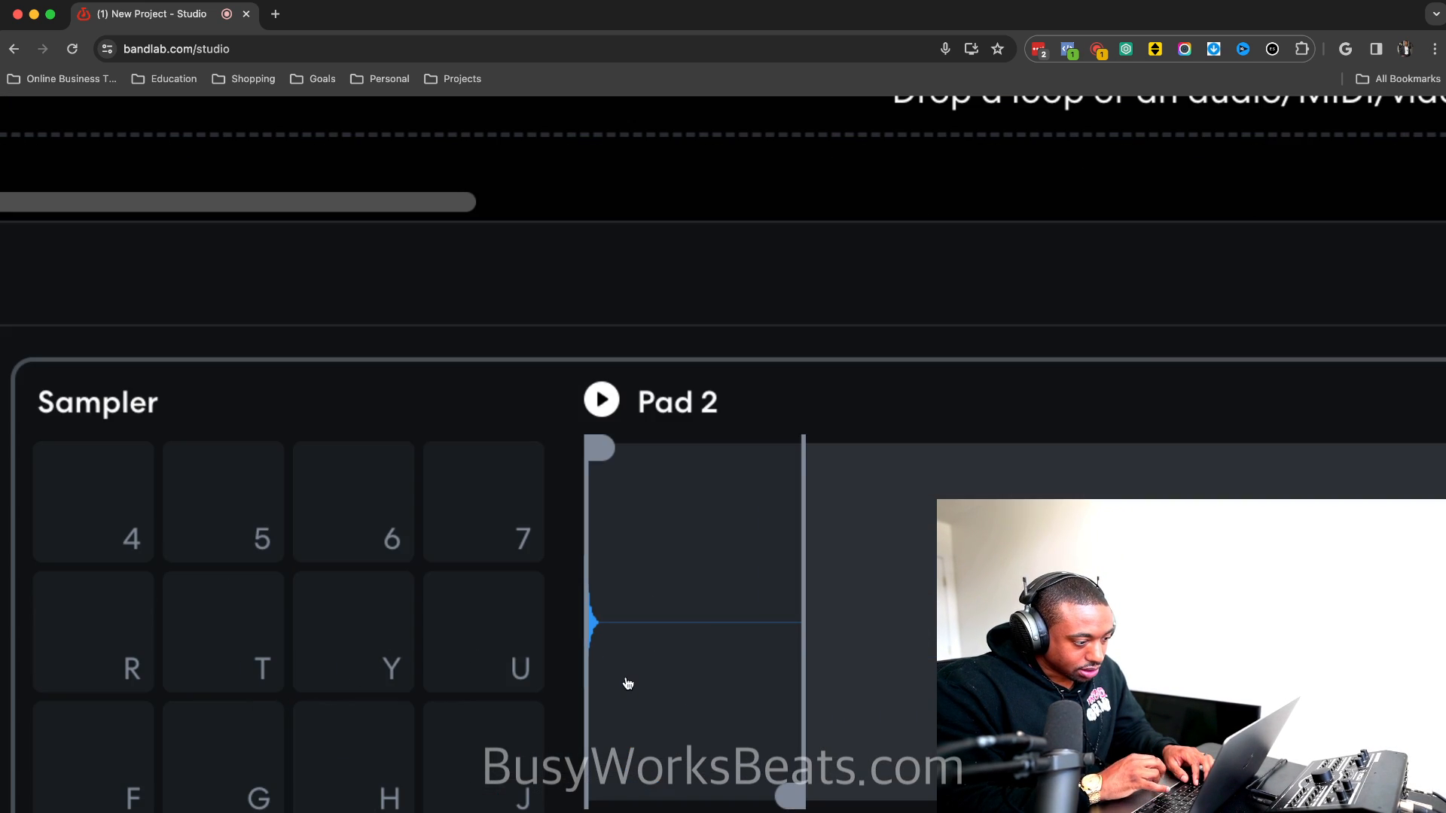
scroll(623, 680, down, 5)
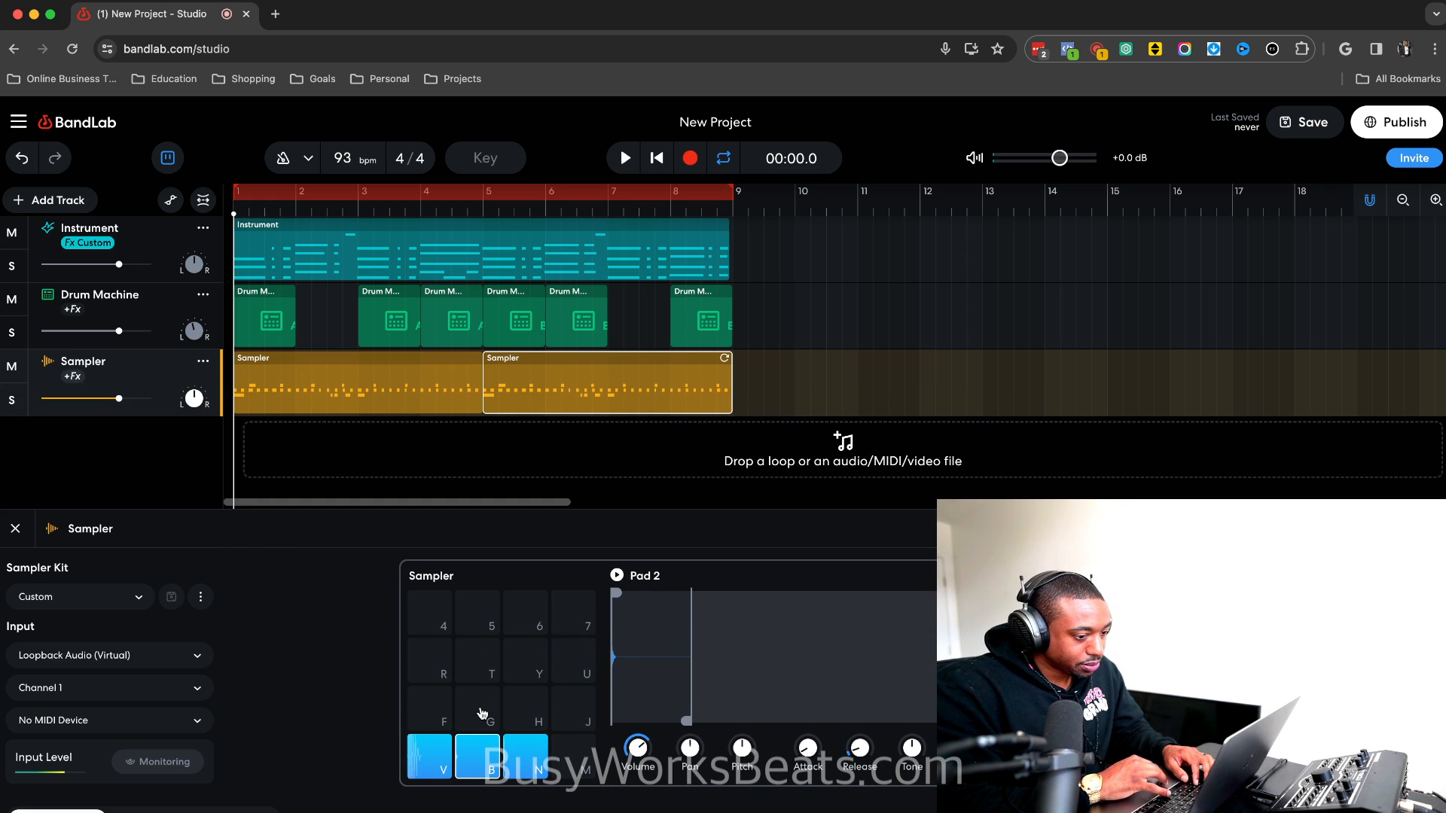
right_click(657, 677)
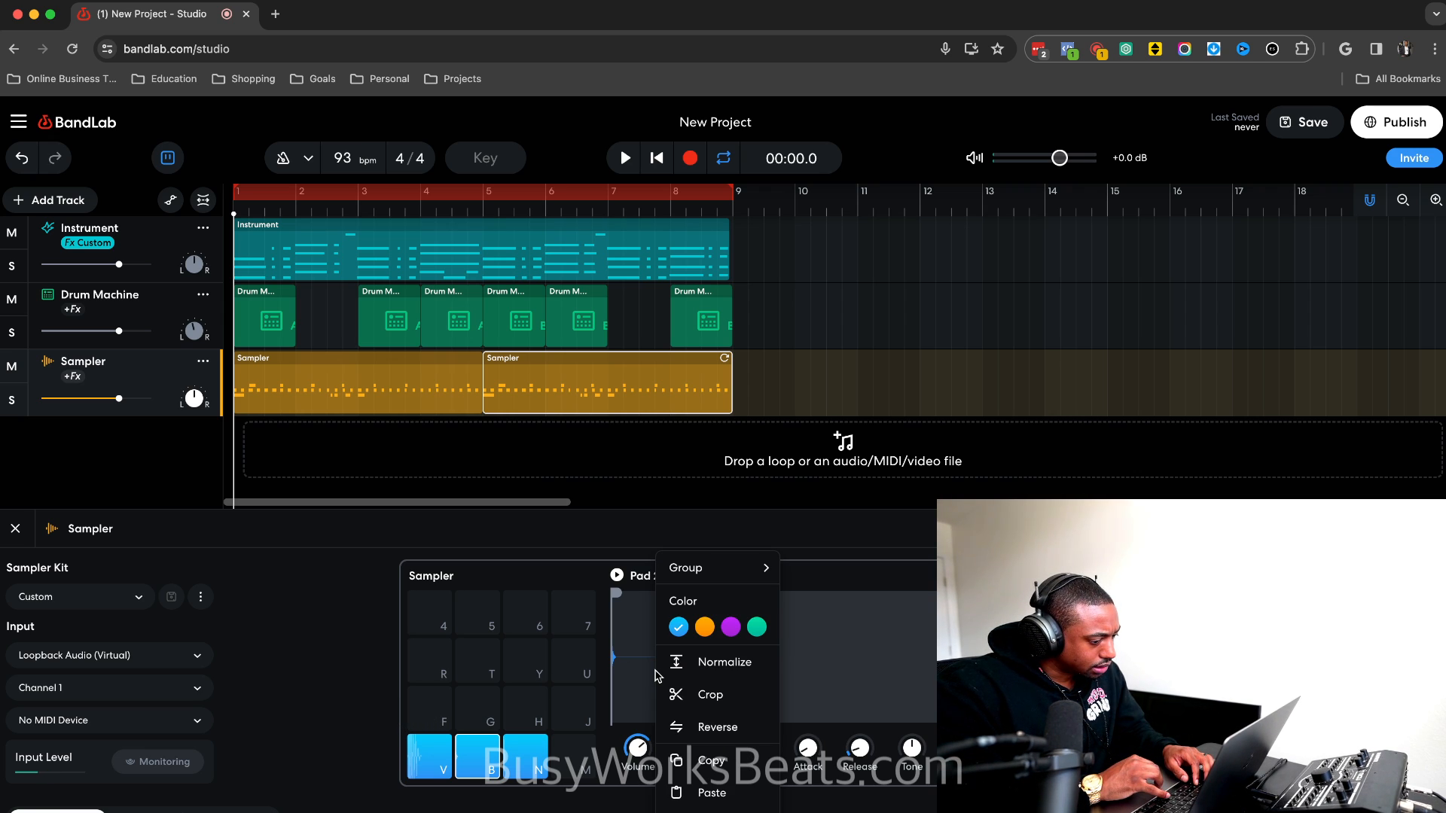
Trim the start of the pad 1 sample to the beginning of its waveform and check it in playback, then view pad 3.
click(430, 767)
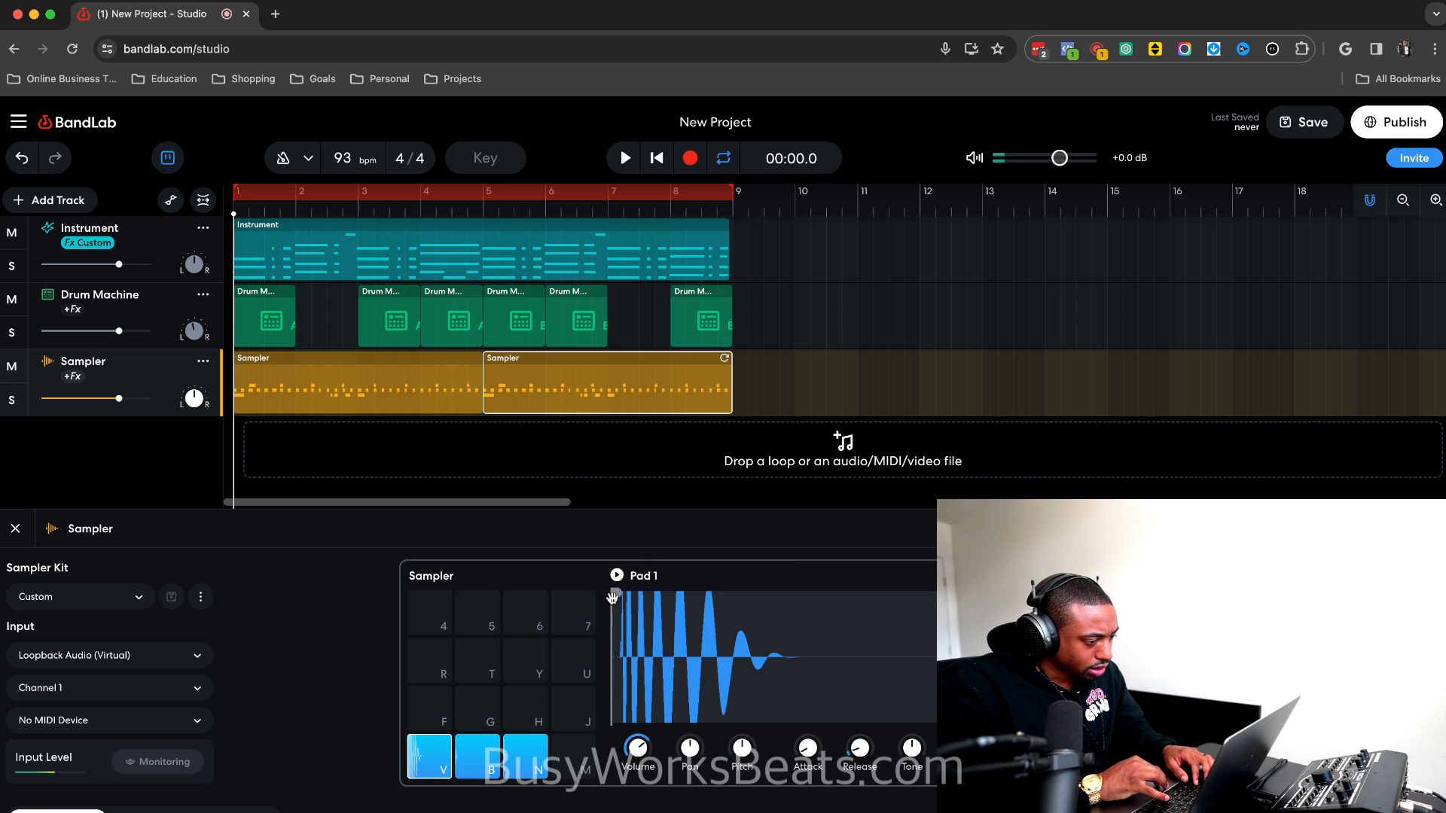
drag(617, 597, 622, 598)
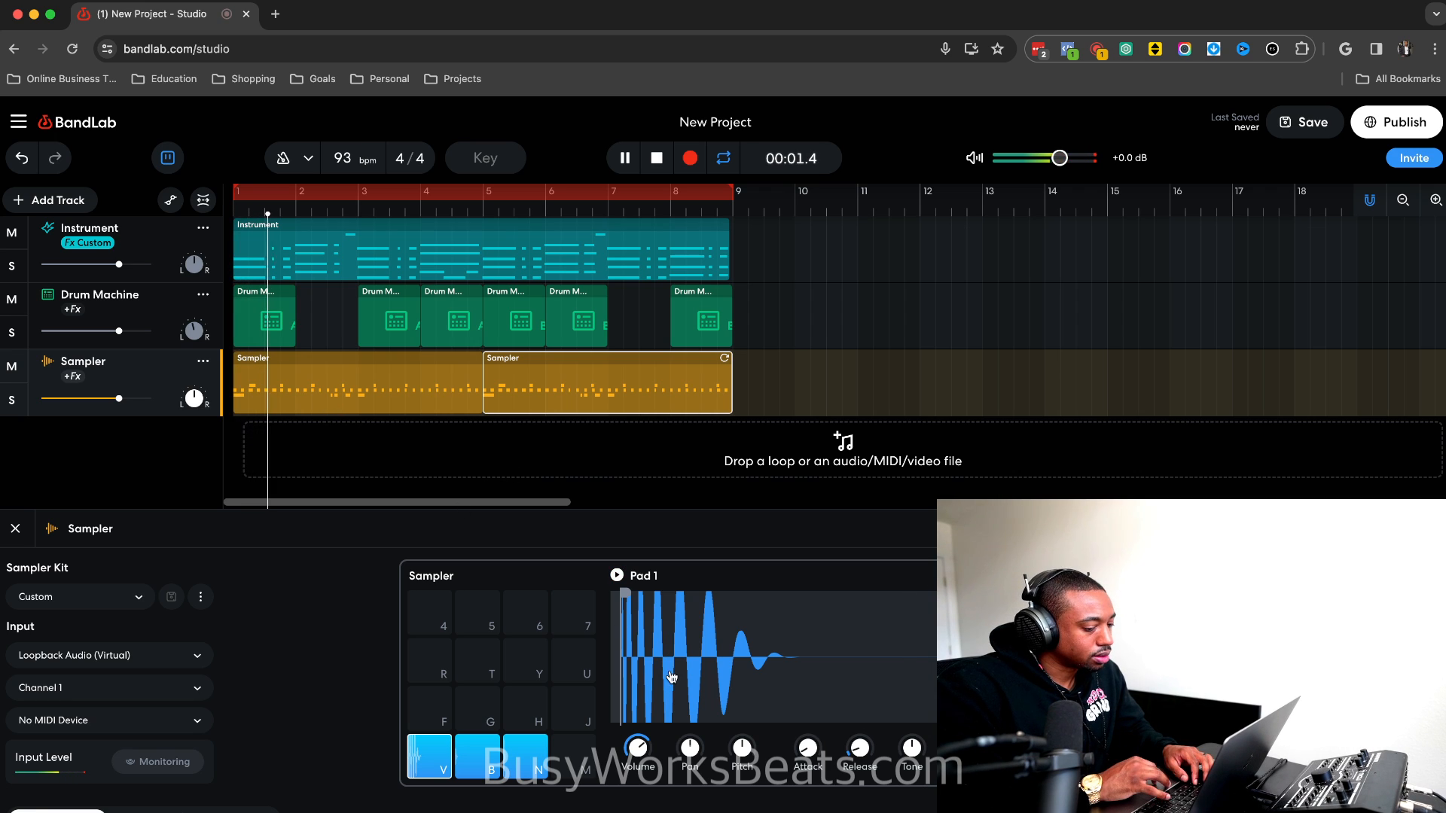
click(527, 753)
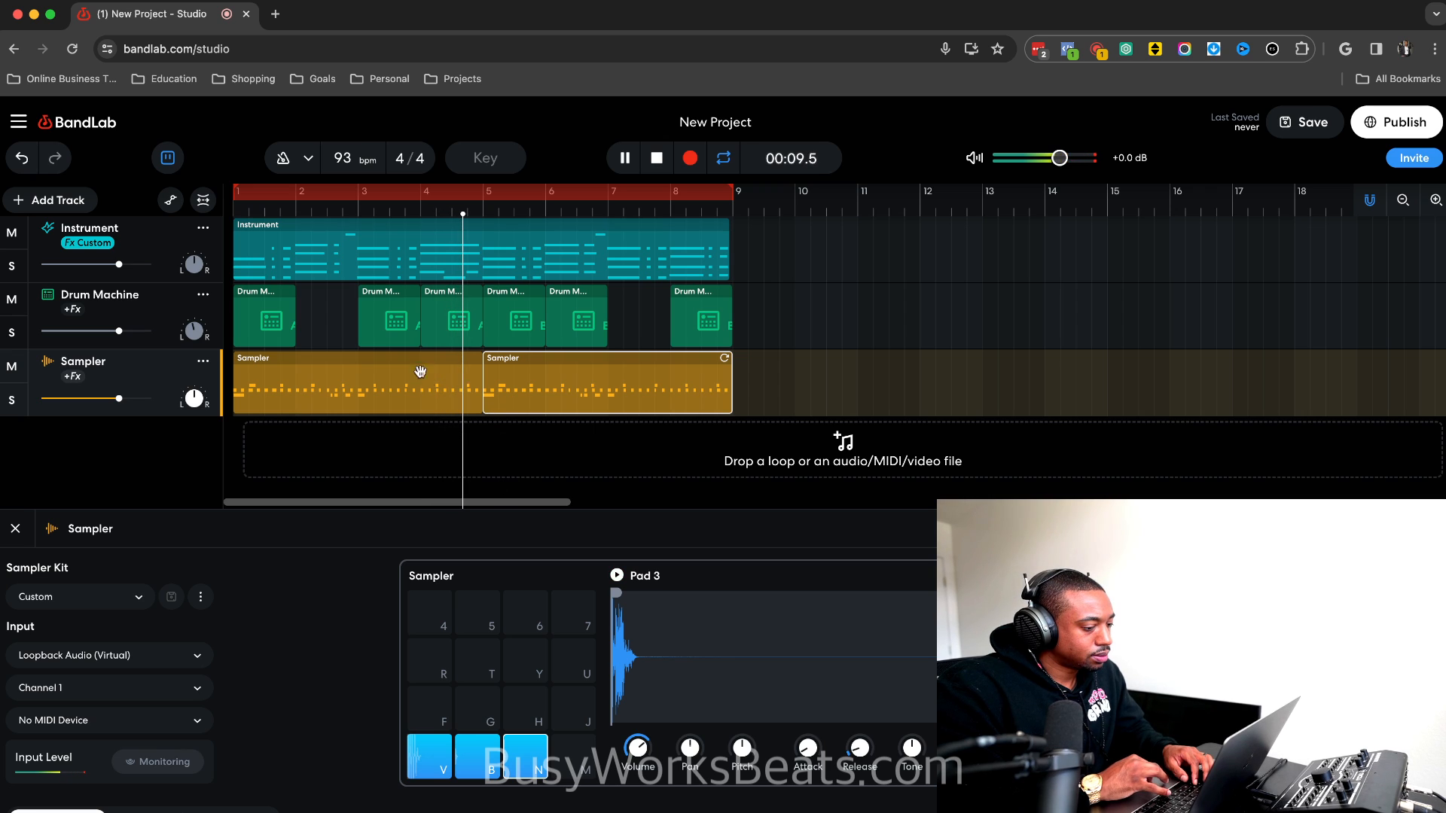
key(space)
Inspect the Drum Machine patterns in bars 3, 1 and 6, and restart playback from the beginning.
click(390, 322)
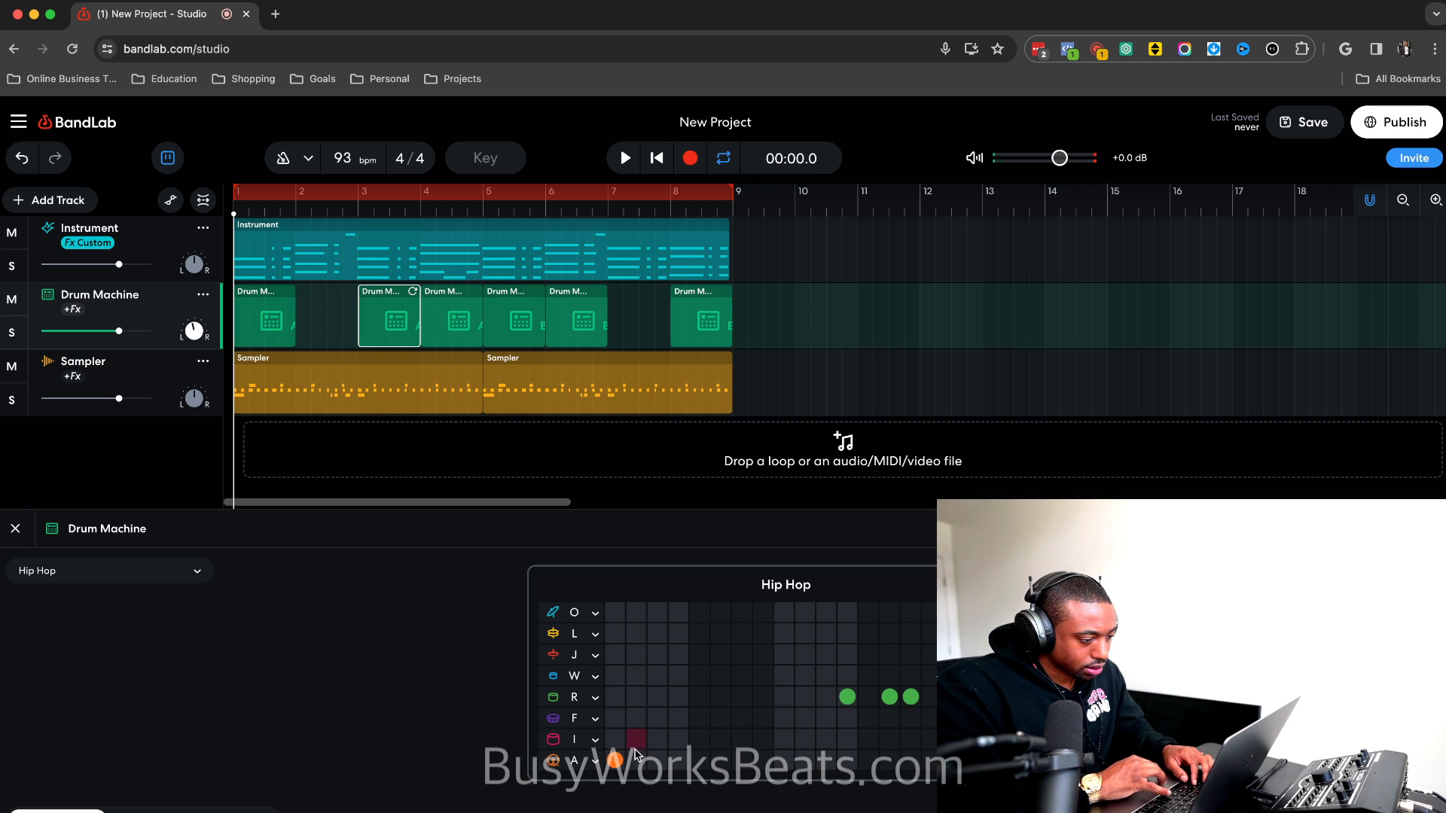
click(263, 309)
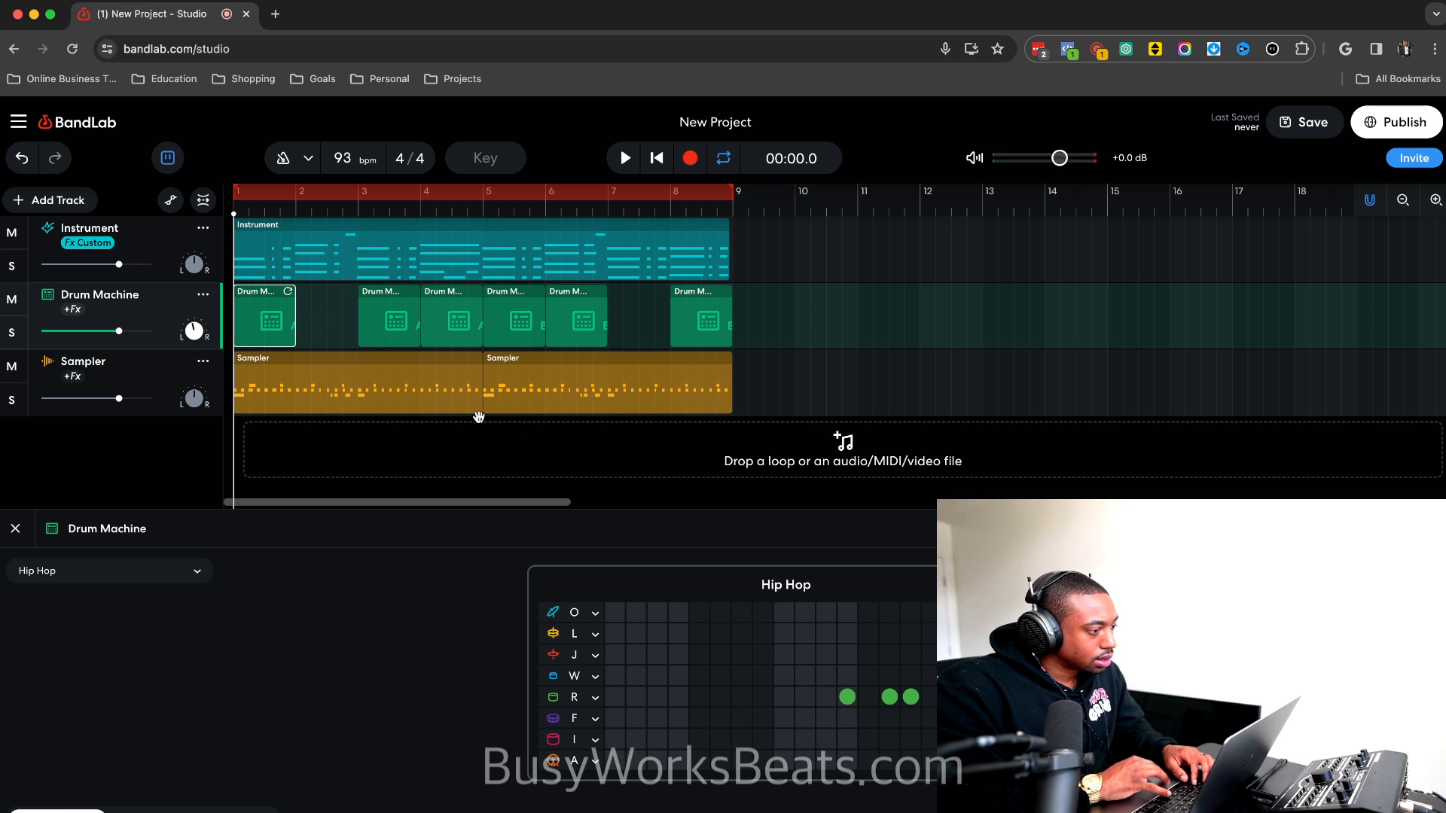
click(455, 289)
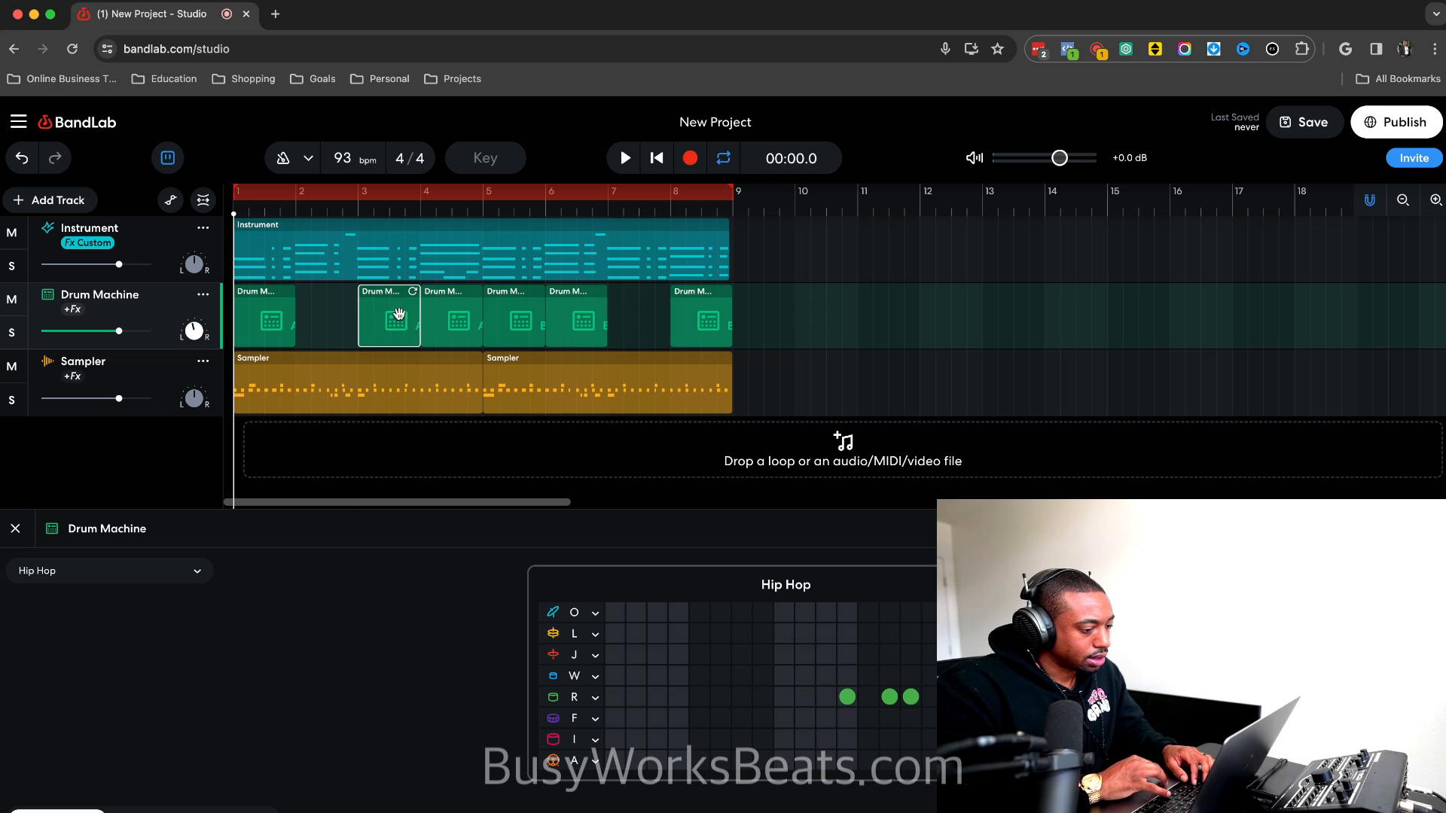
click(575, 324)
key(space)
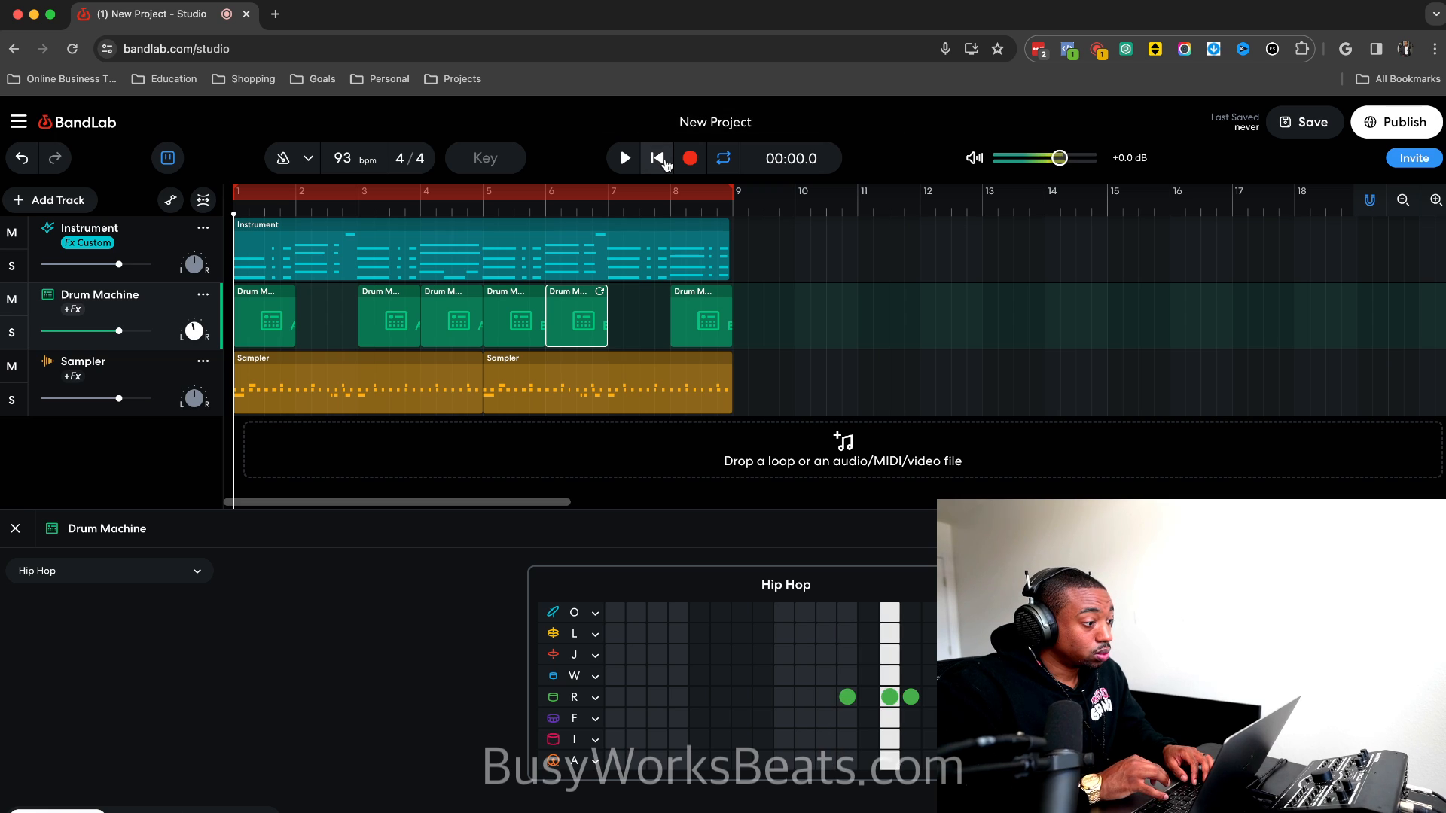
click(629, 160)
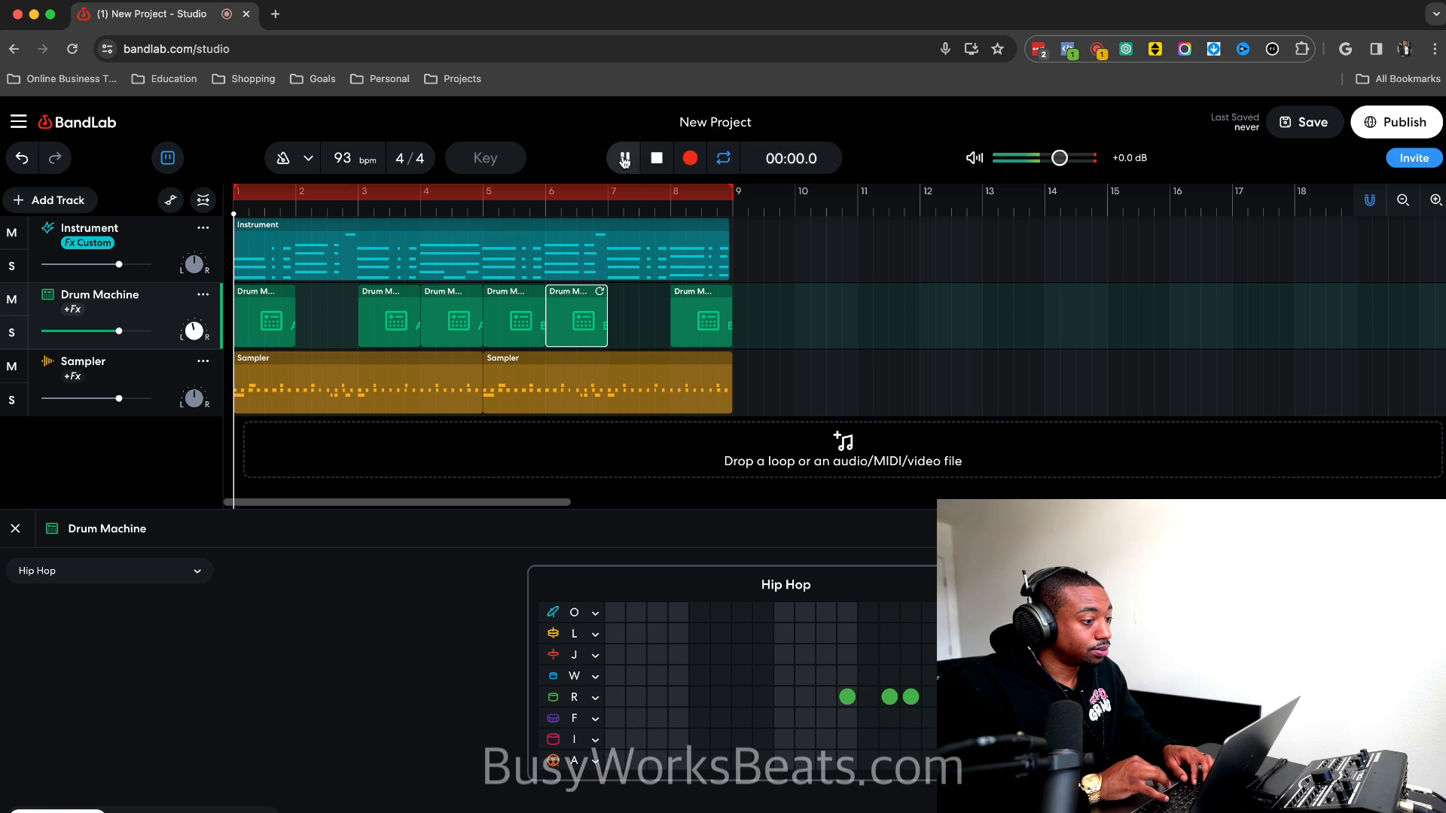
click(625, 159)
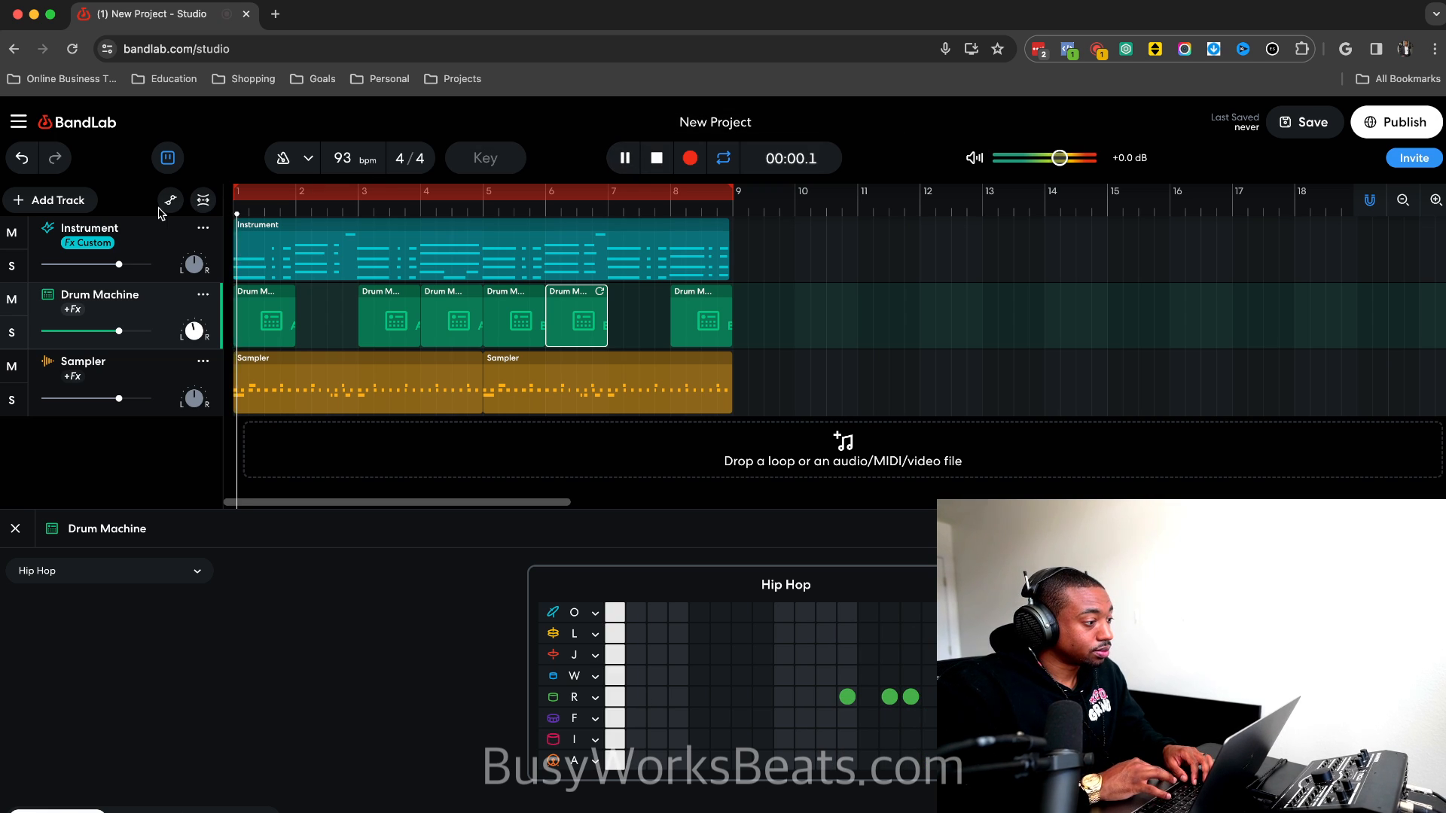
key(space)
Audition the Instrument track's Clean Guitar Muted sound and quantize all of its MIDI notes to 1/16.
click(107, 229)
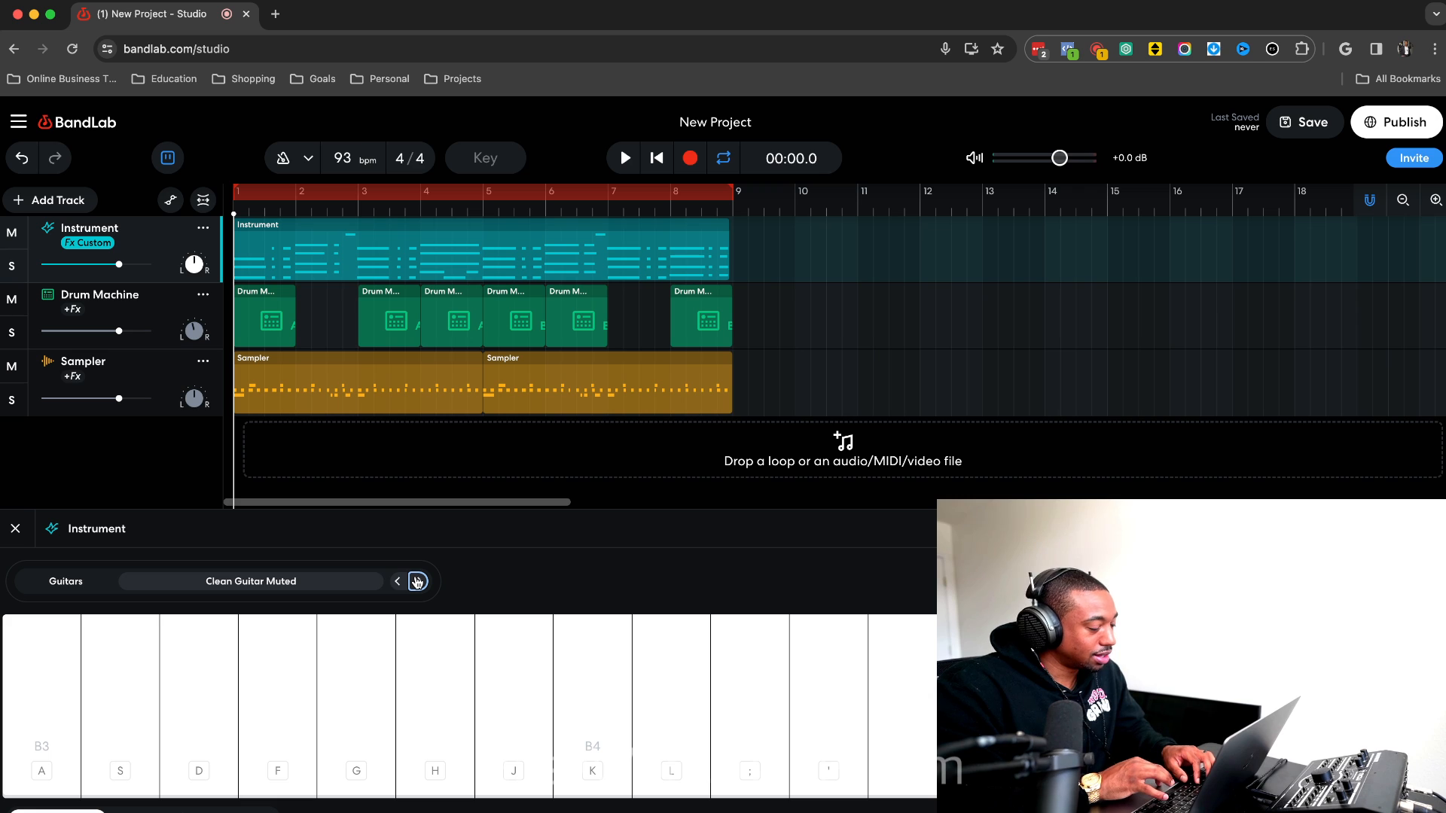
key(space)
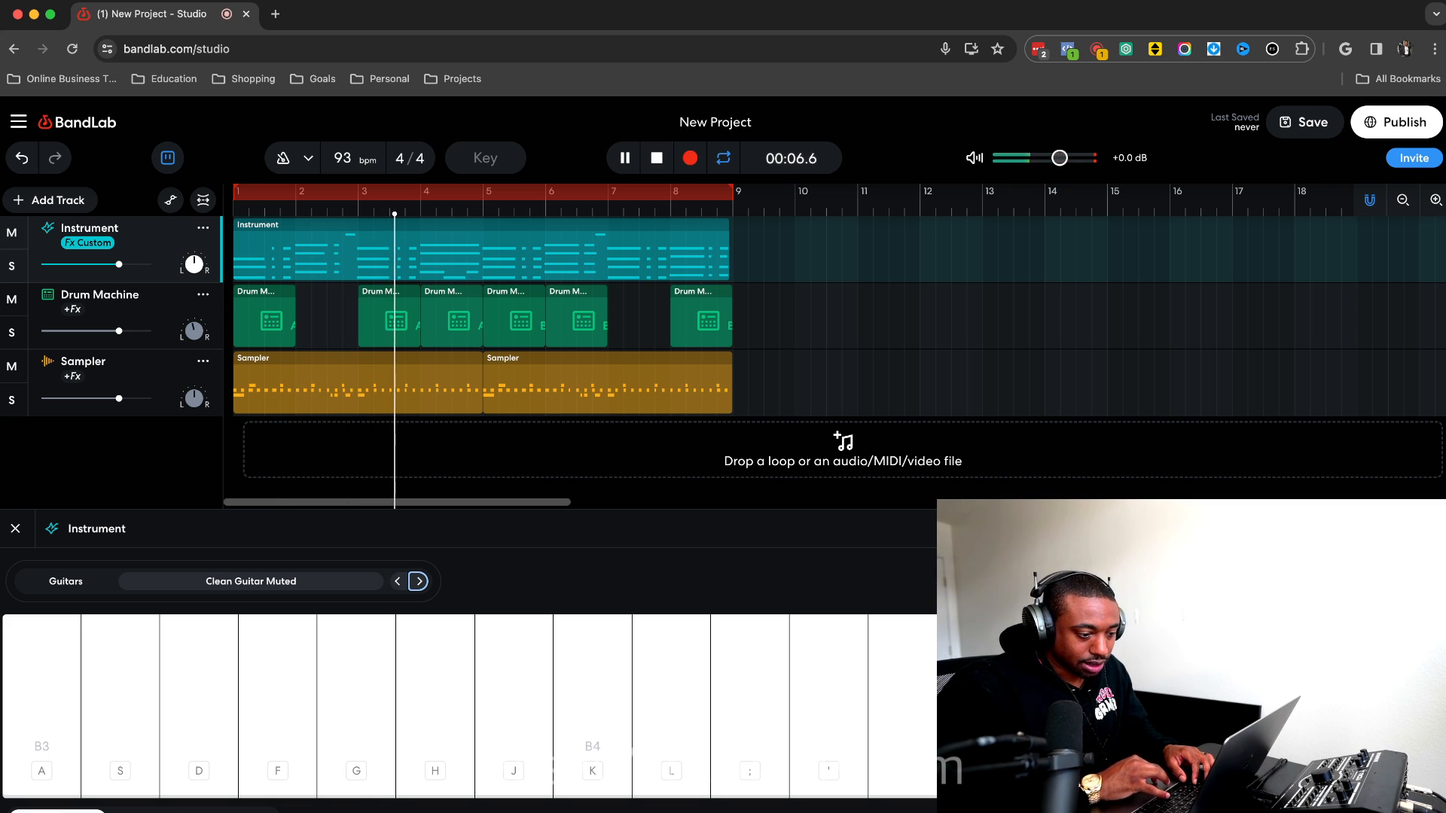
double_click(451, 256)
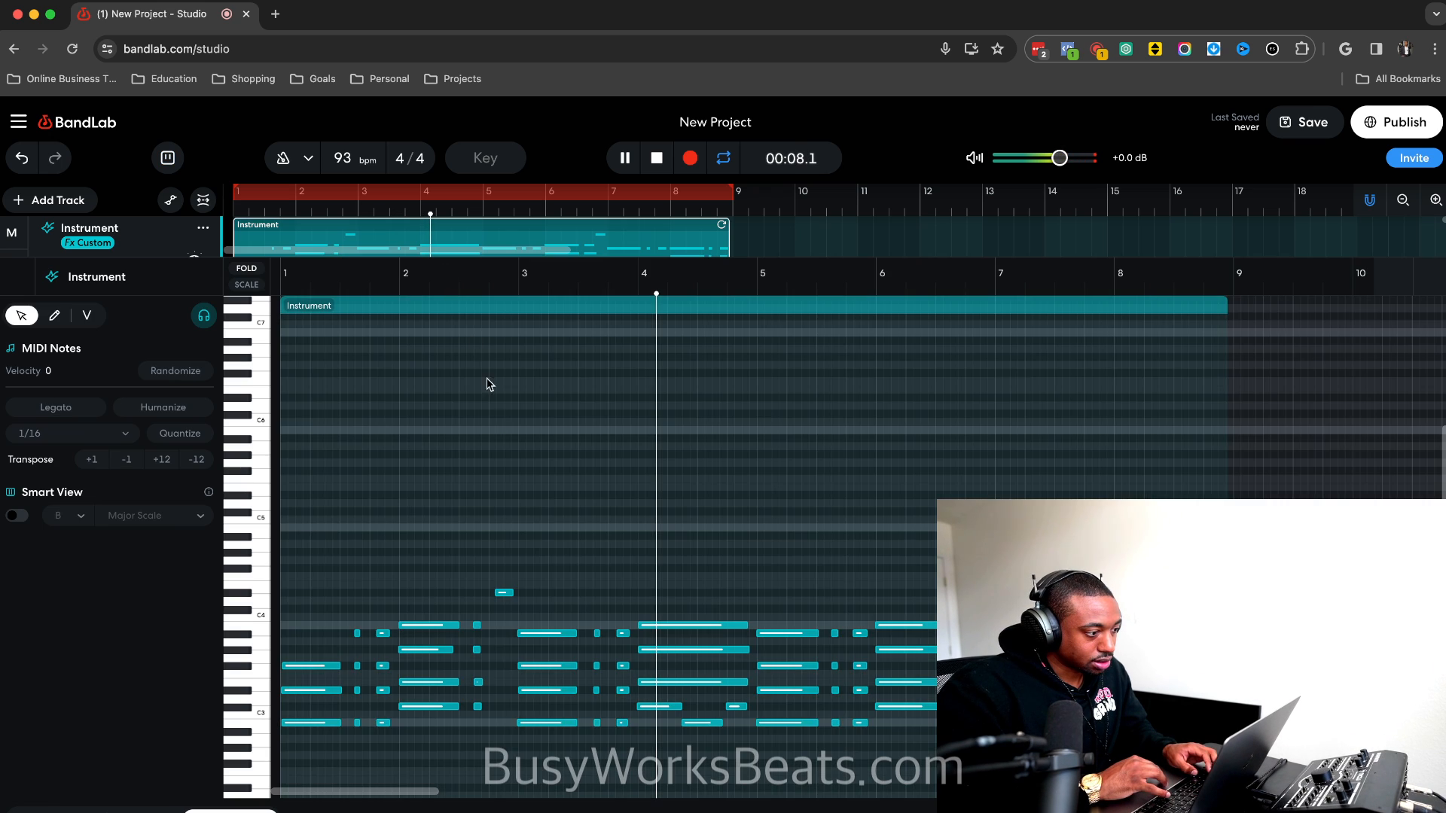
key(super+a)
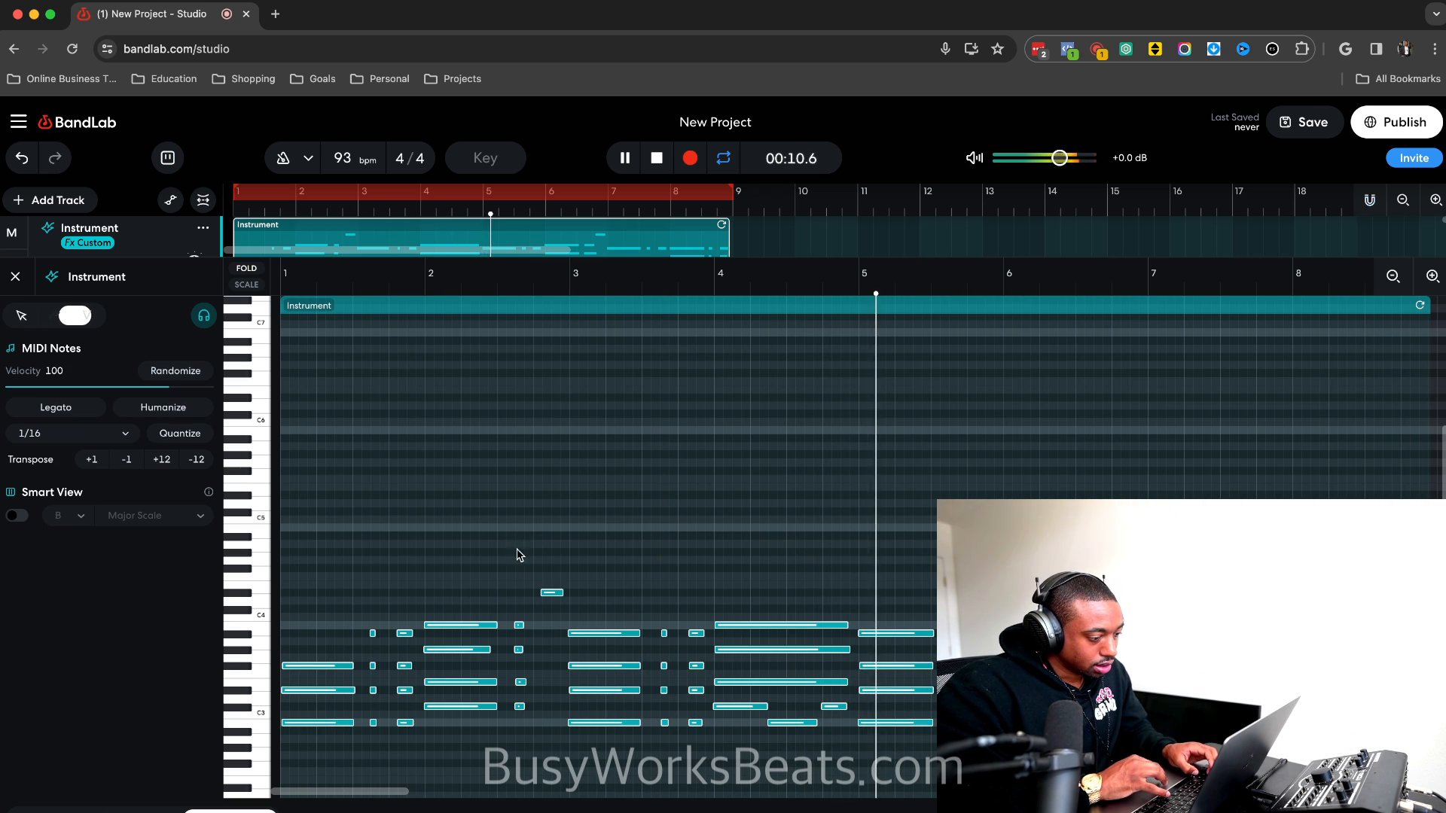
key(space)
scroll(557, 670, up, 5)
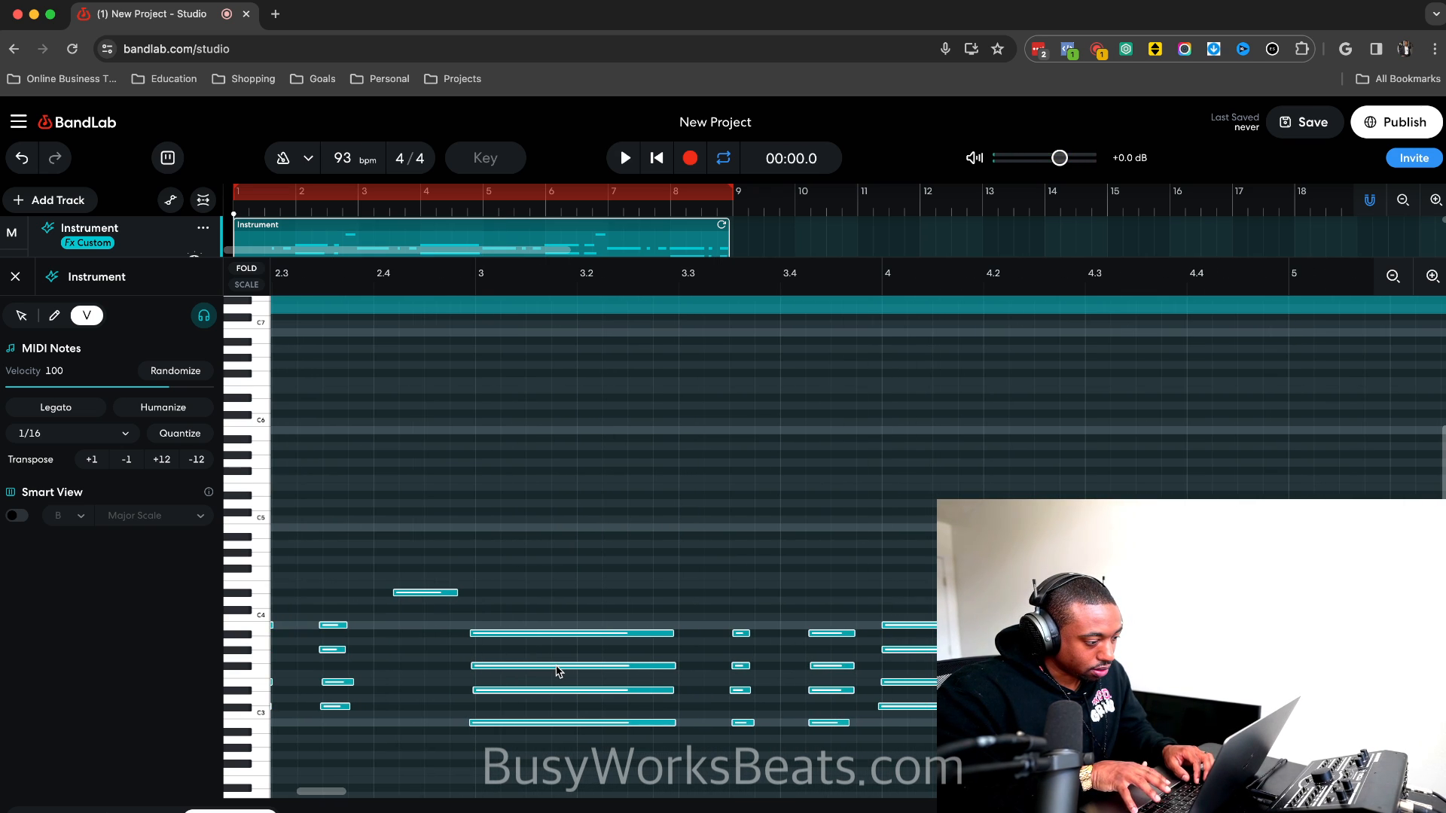
click(176, 434)
Play back the quantized Instrument part while examining its note timing, and close the MIDI editor.
key(space)
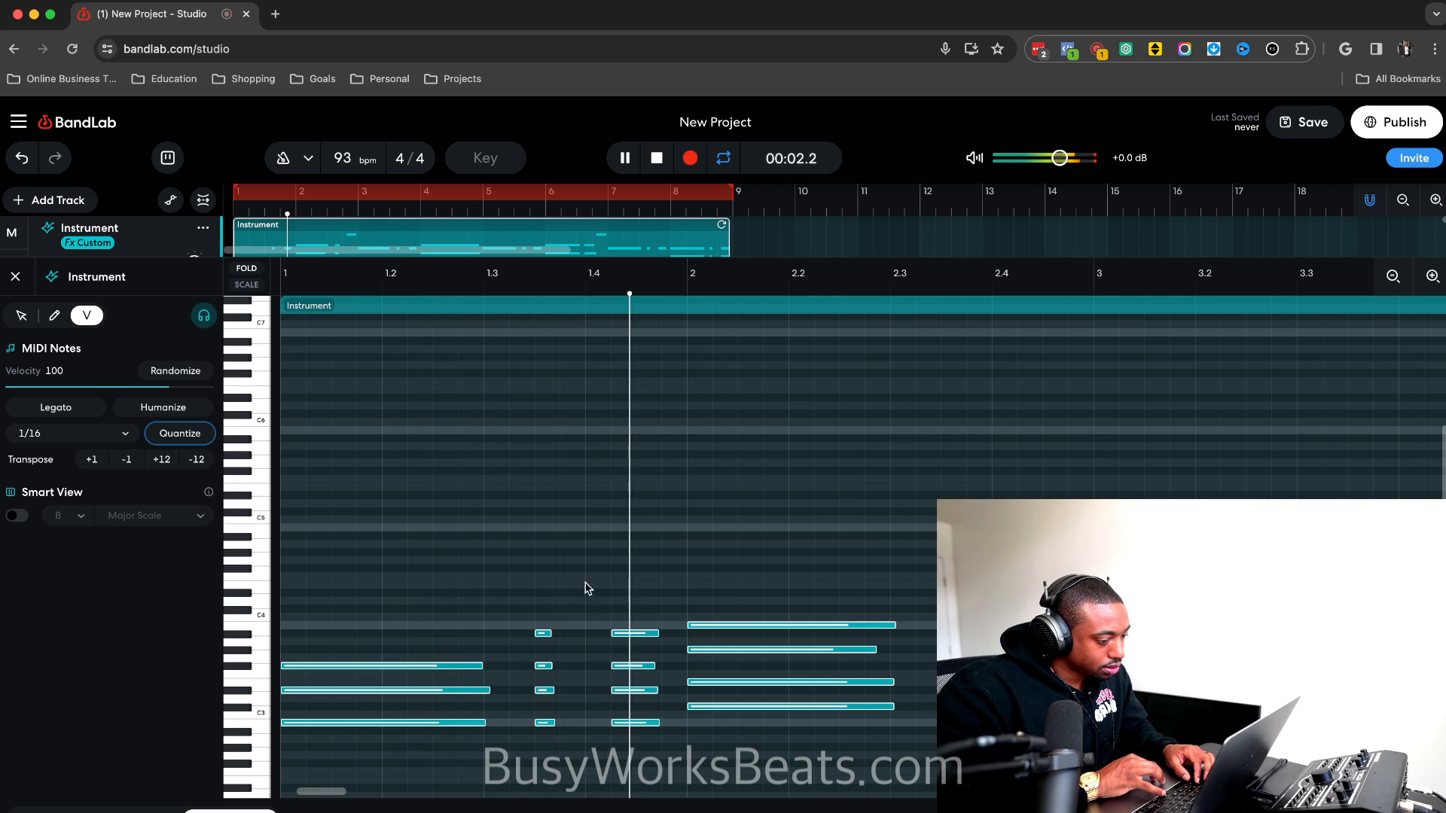
scroll(693, 690, up, 2)
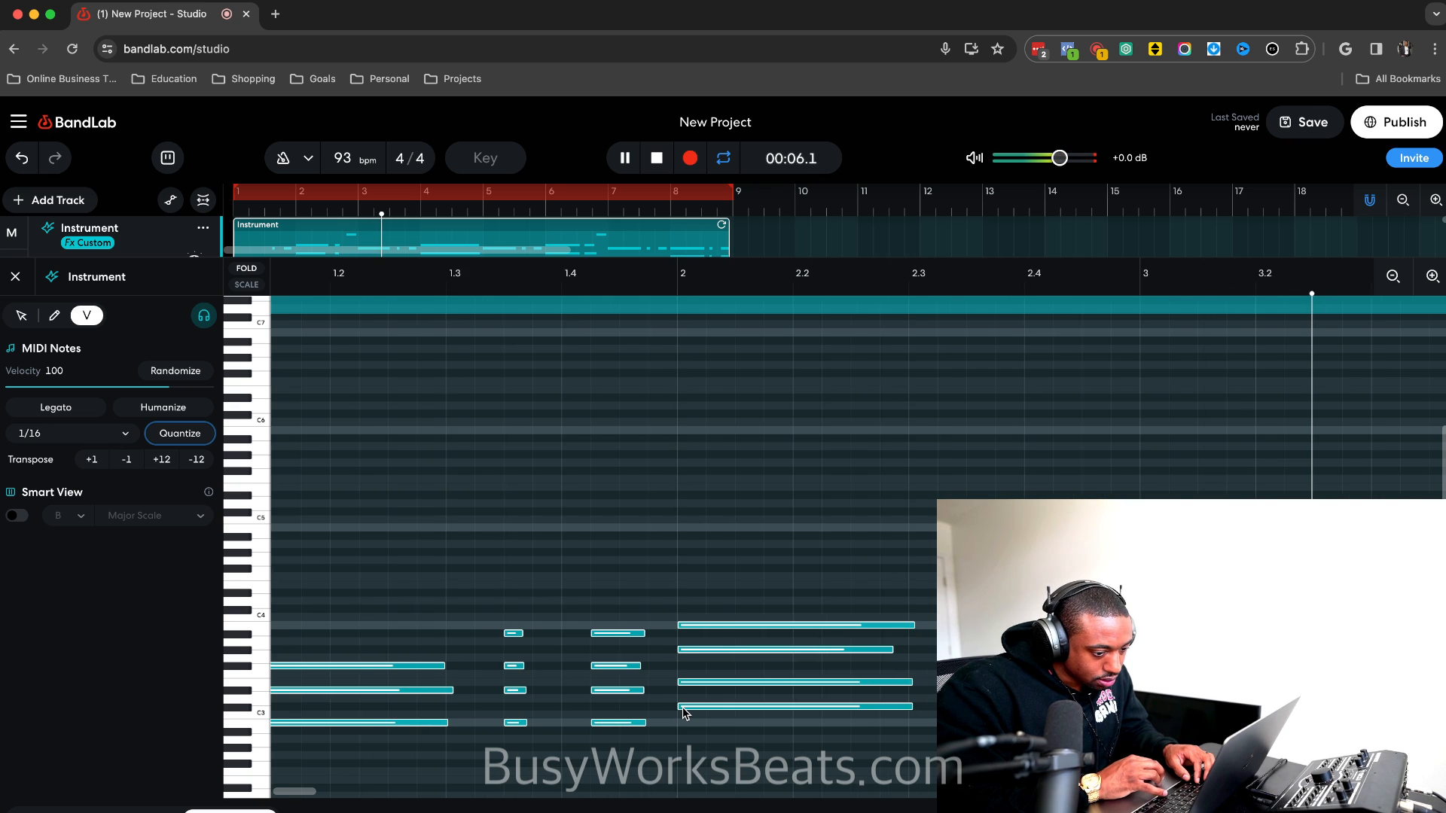
scroll(684, 713, down, 5)
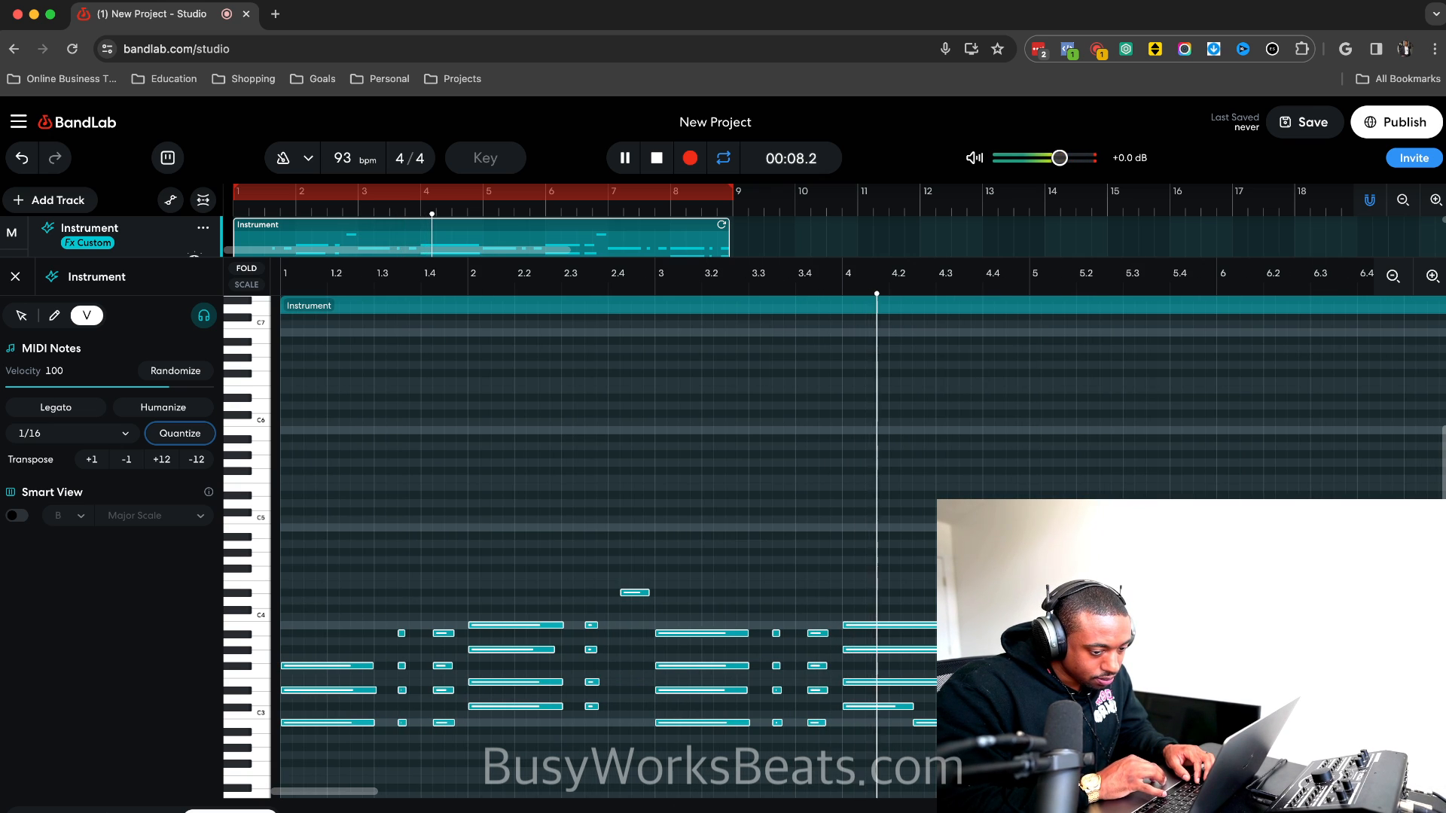
click(18, 278)
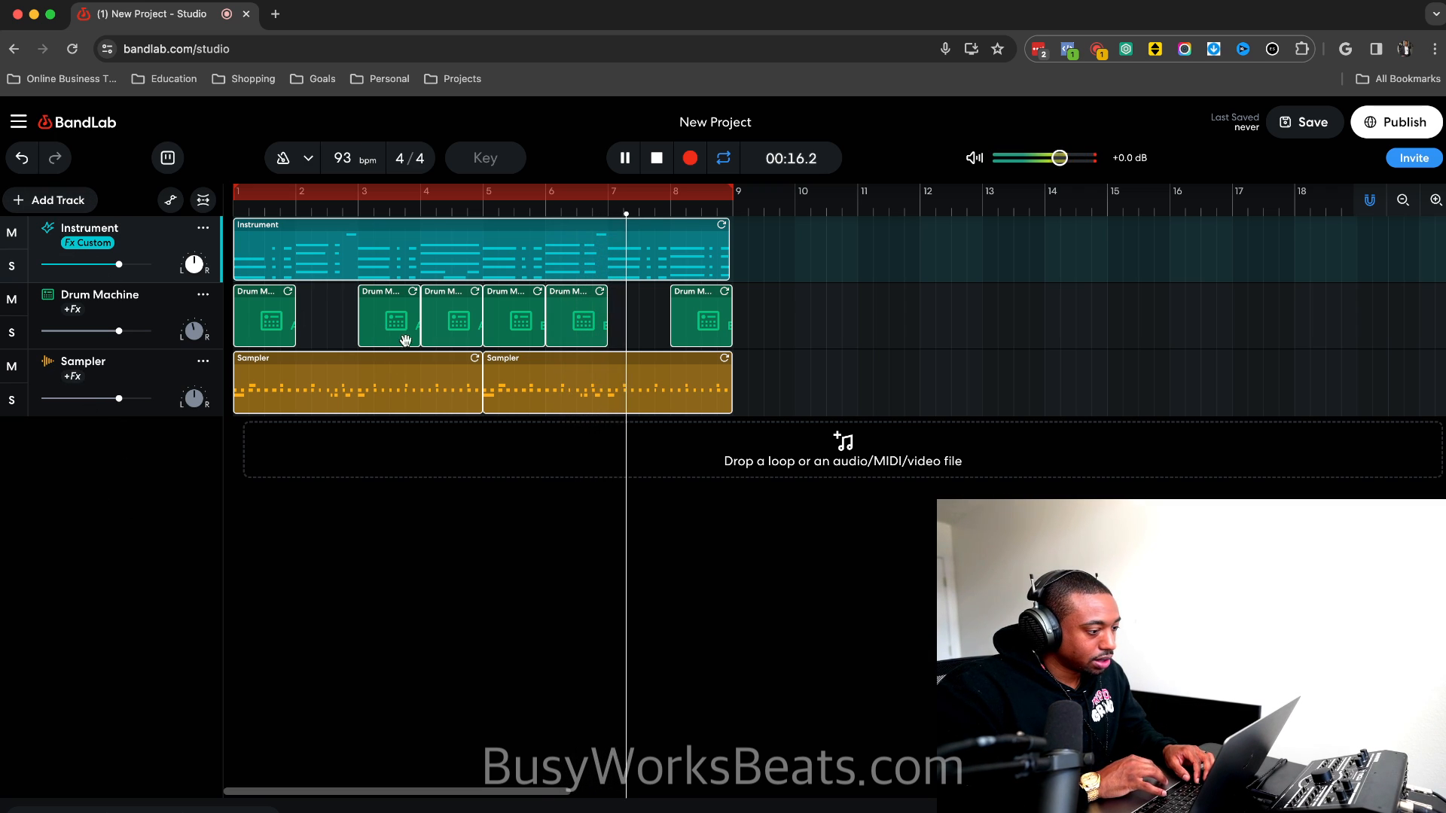
key(space)
Delete the three row V notes near the end of bar 6 in the second Sampler region, and play back from the start.
click(569, 397)
double_click(569, 395)
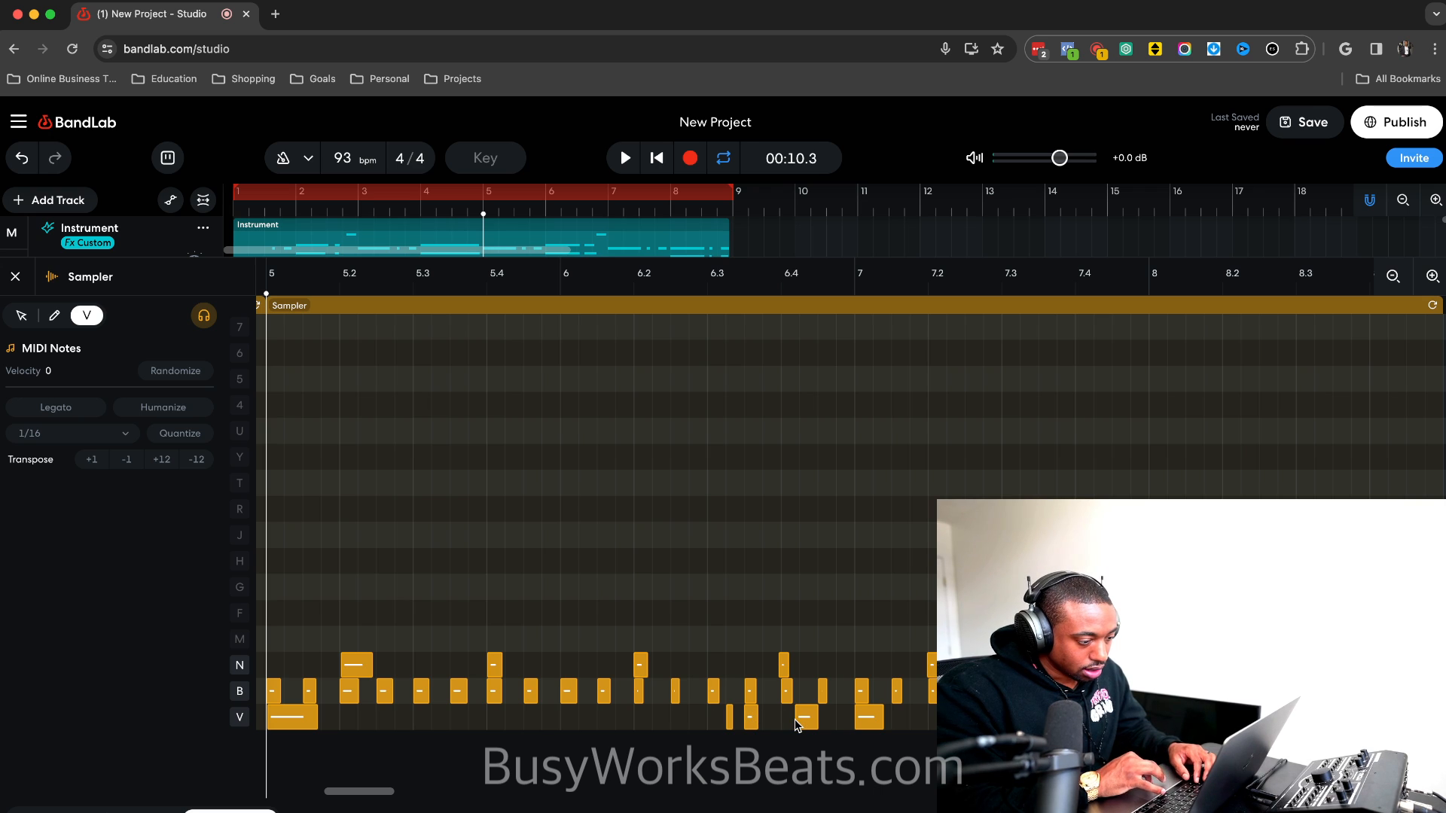
scroll(797, 725, down, 3)
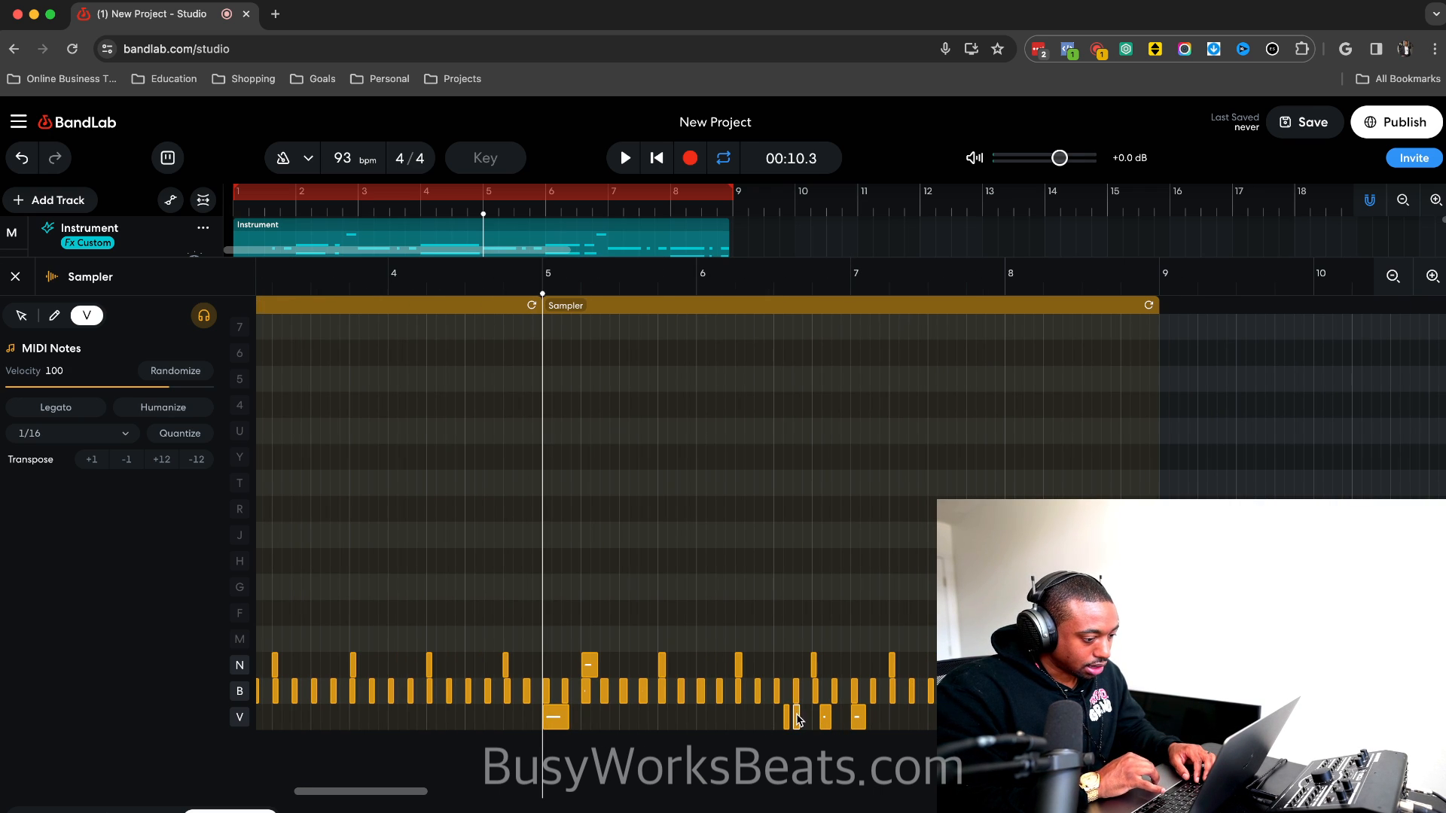
click(787, 723)
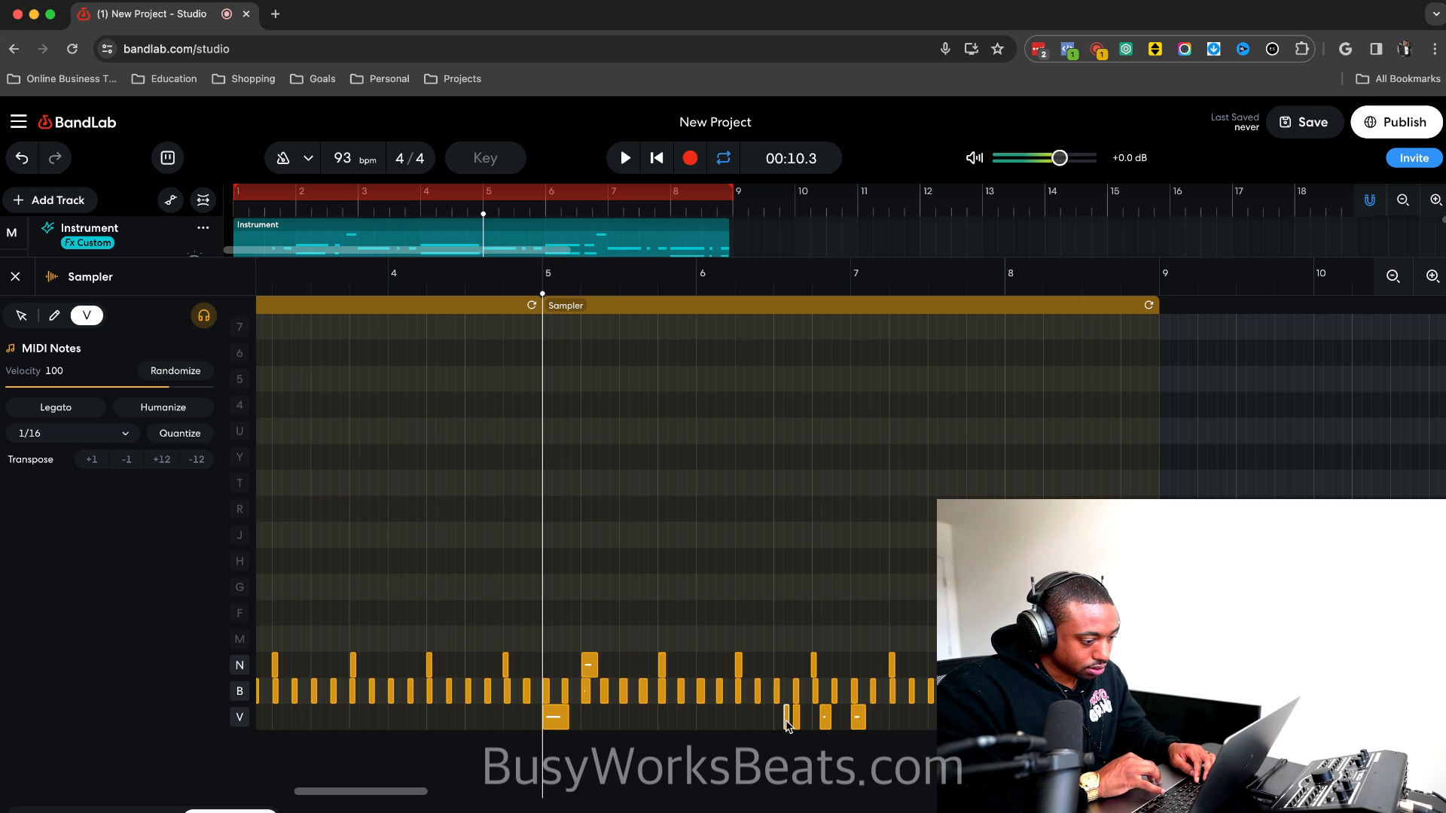
drag(771, 721, 837, 721)
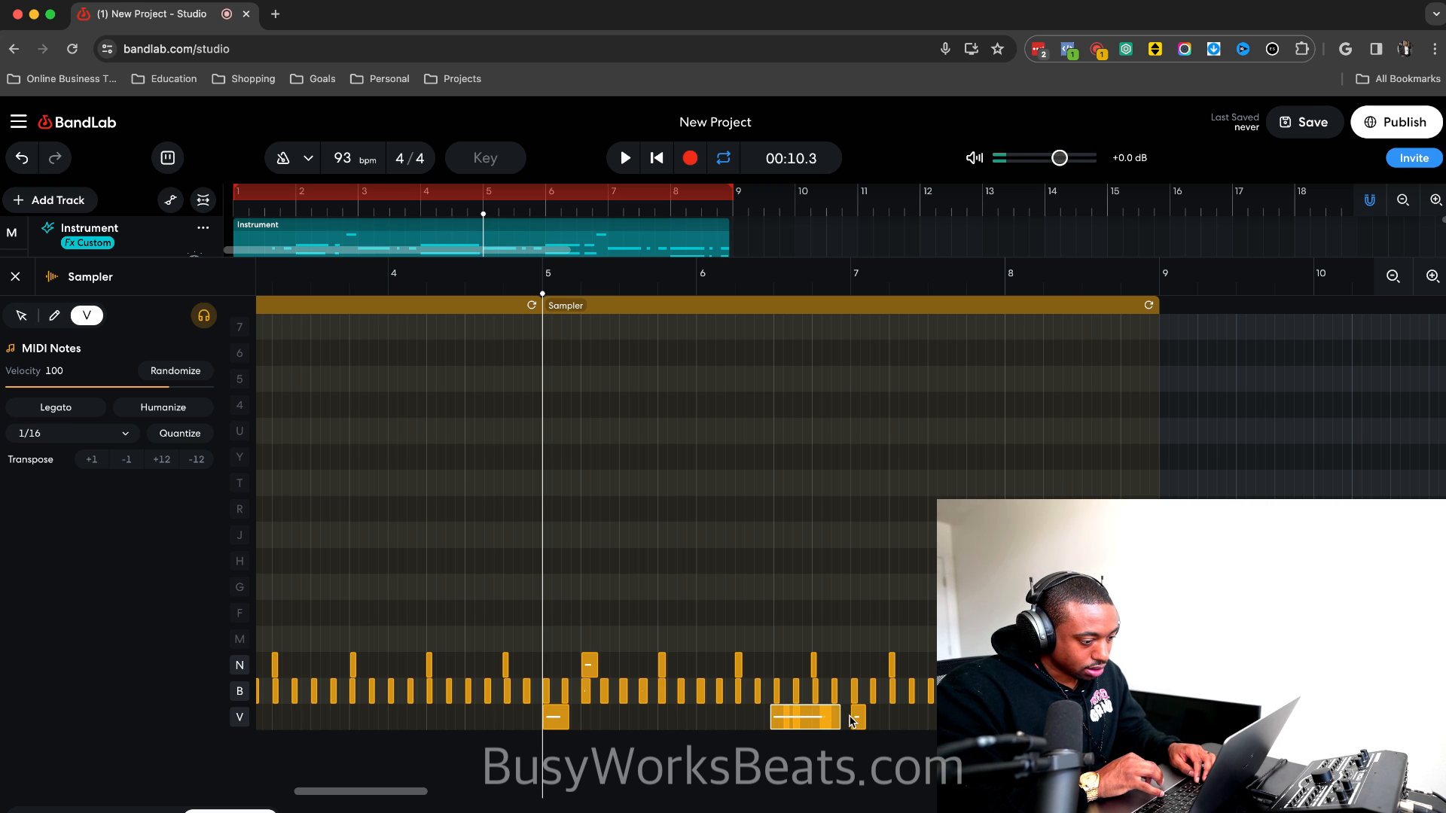
click(849, 720)
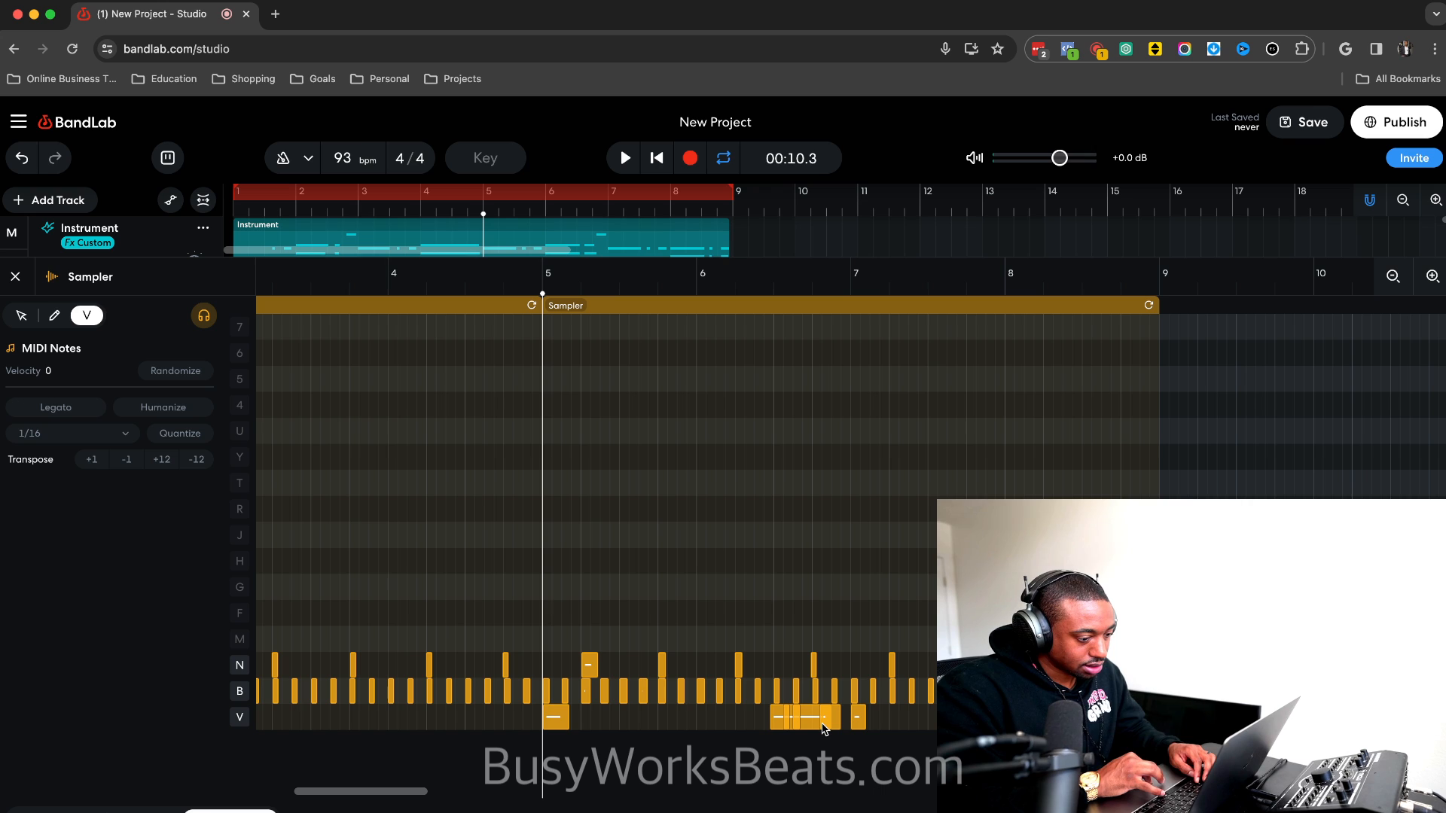
click(817, 725)
key(BackSpace)
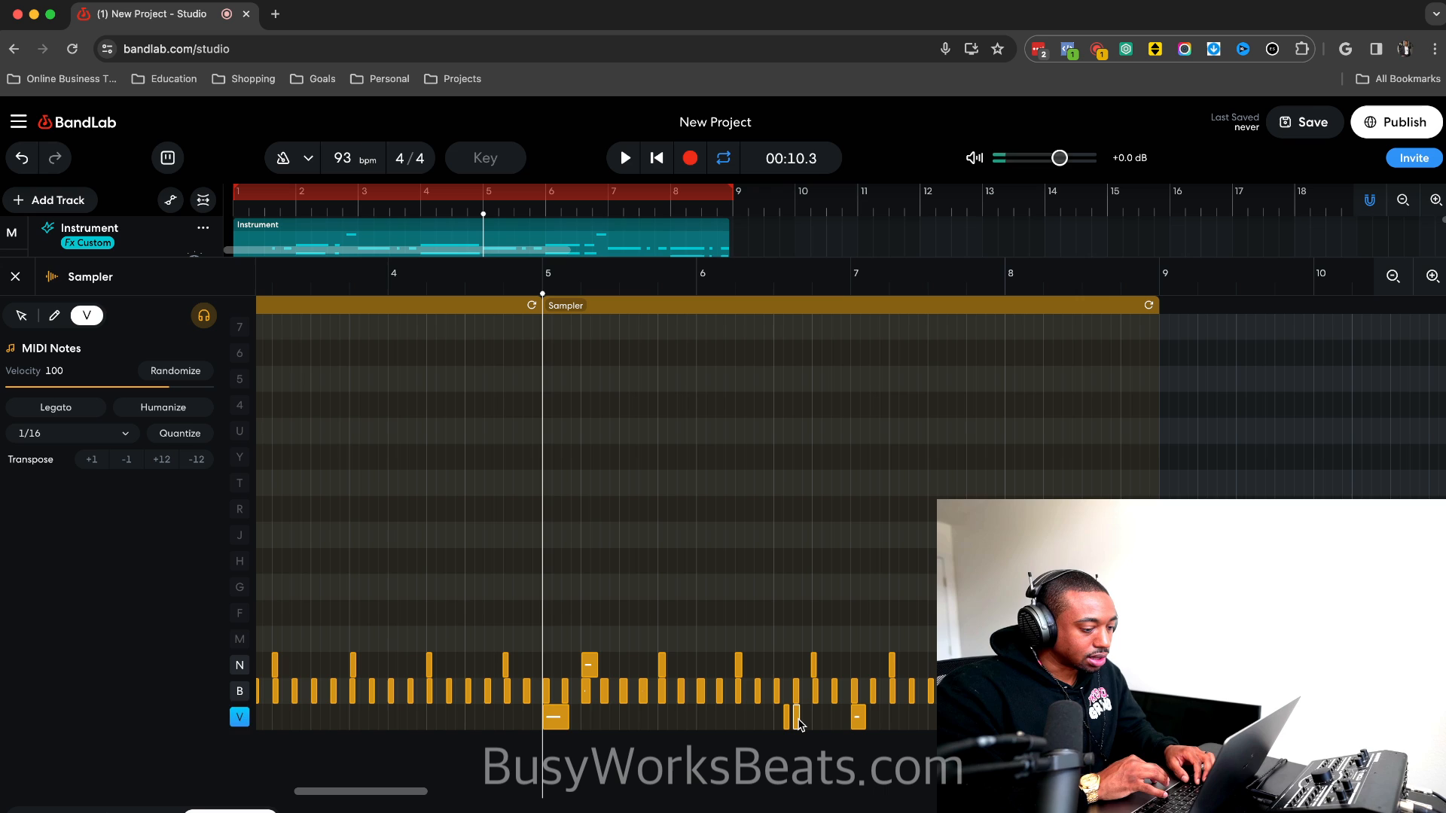
click(786, 717)
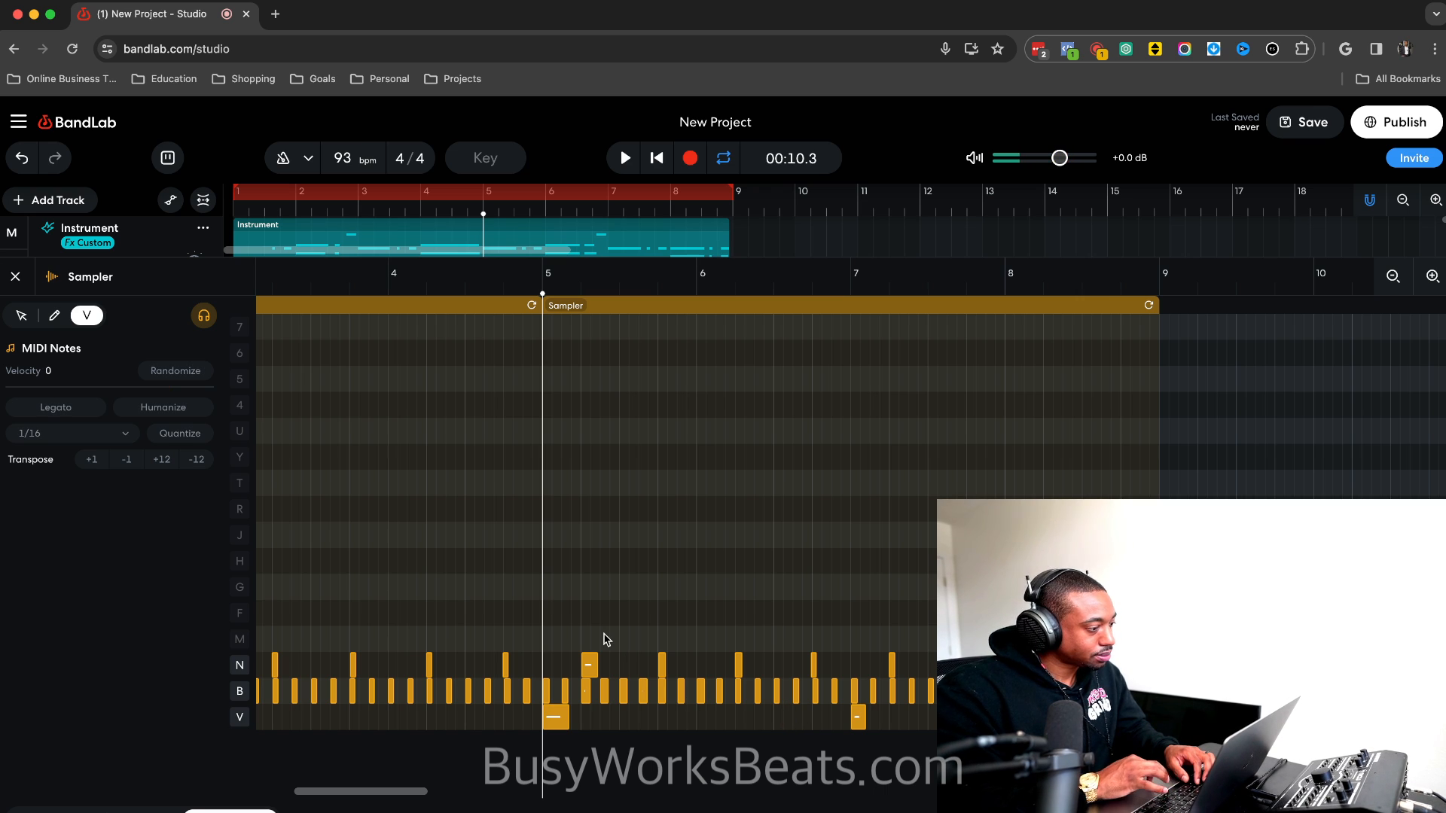
key(Return)
key(space)
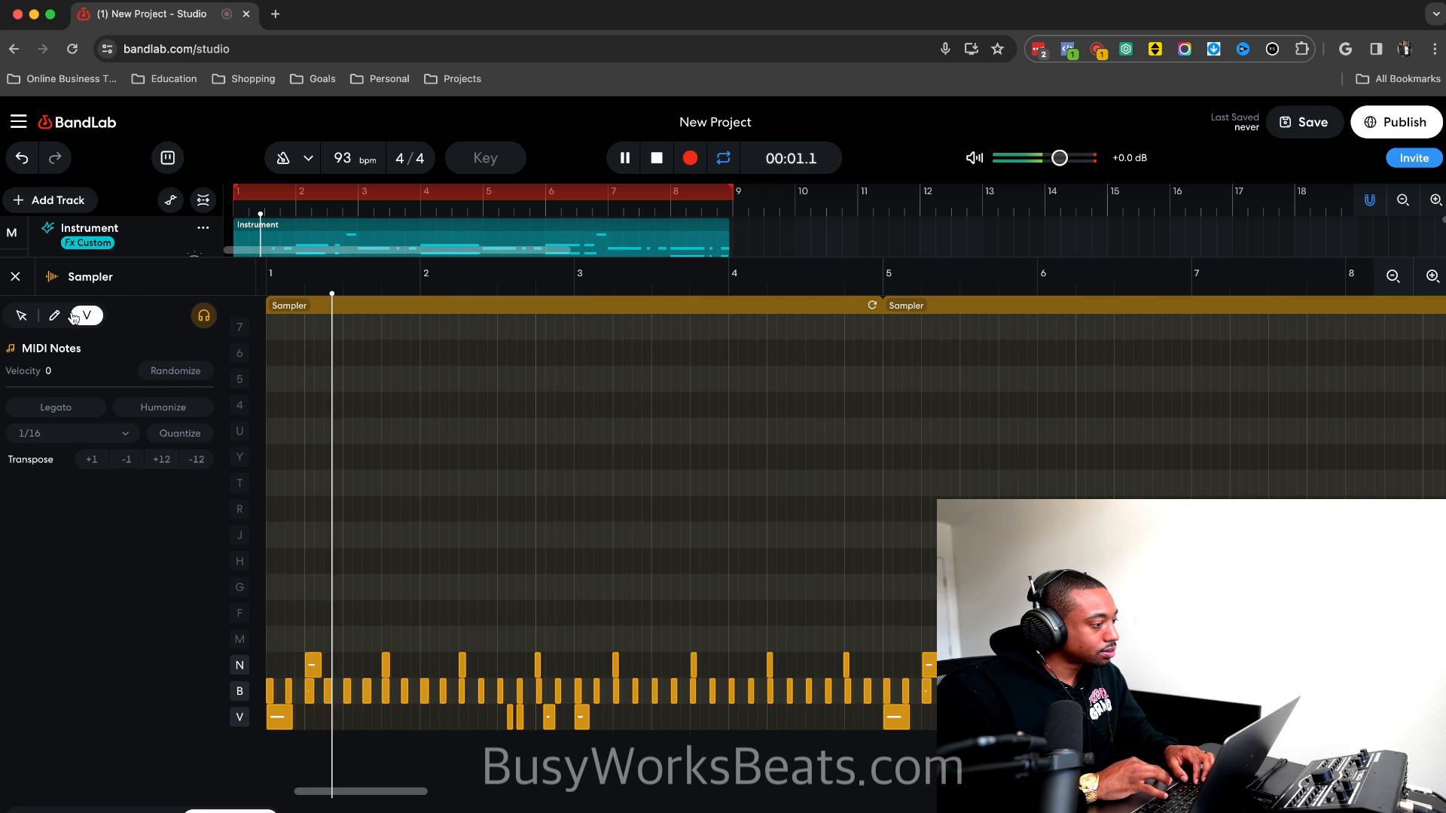
Close the Sampler's MIDI editor and play back the arrangement from the start to check the sampler change.
click(15, 277)
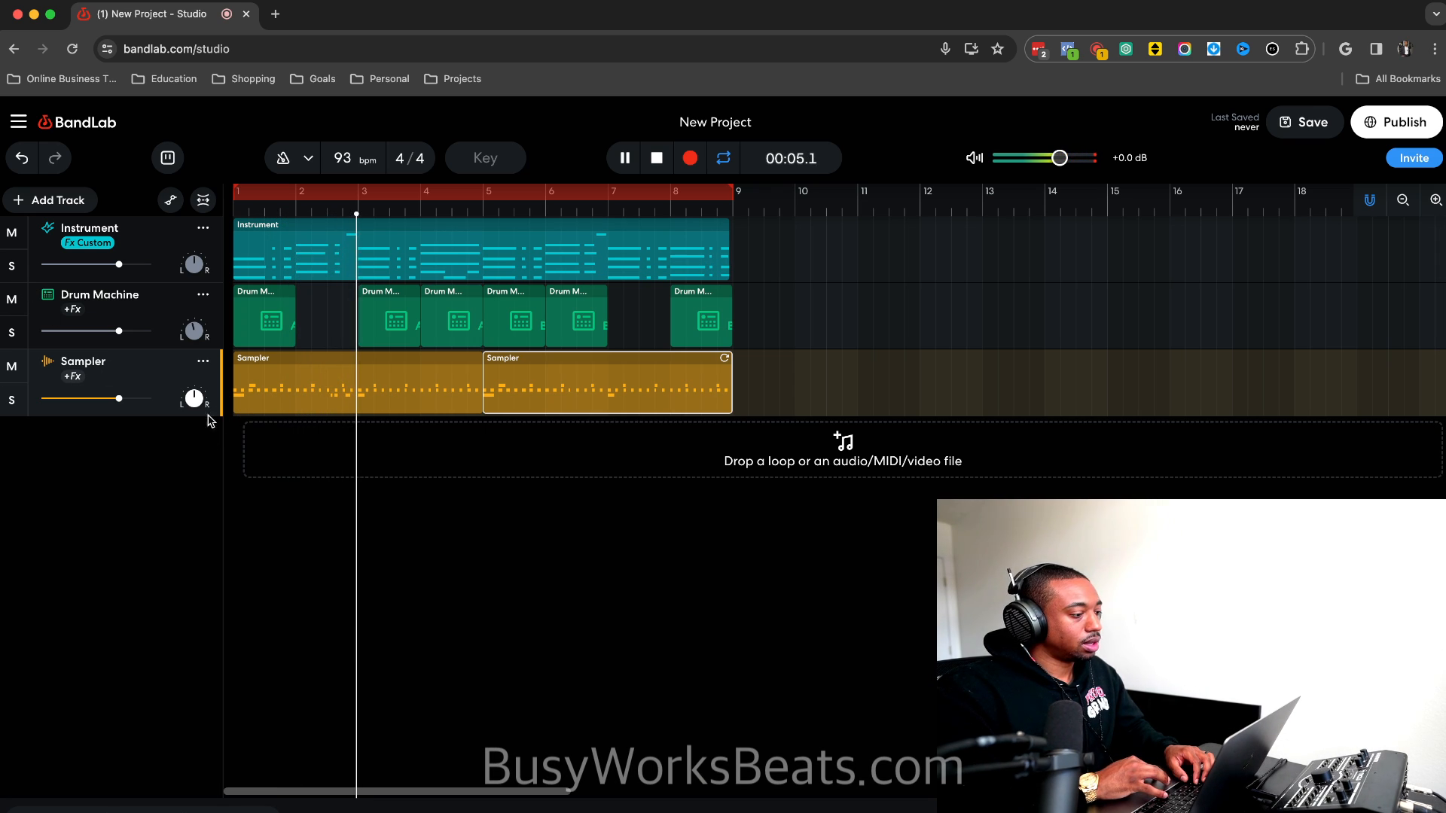
key(space)
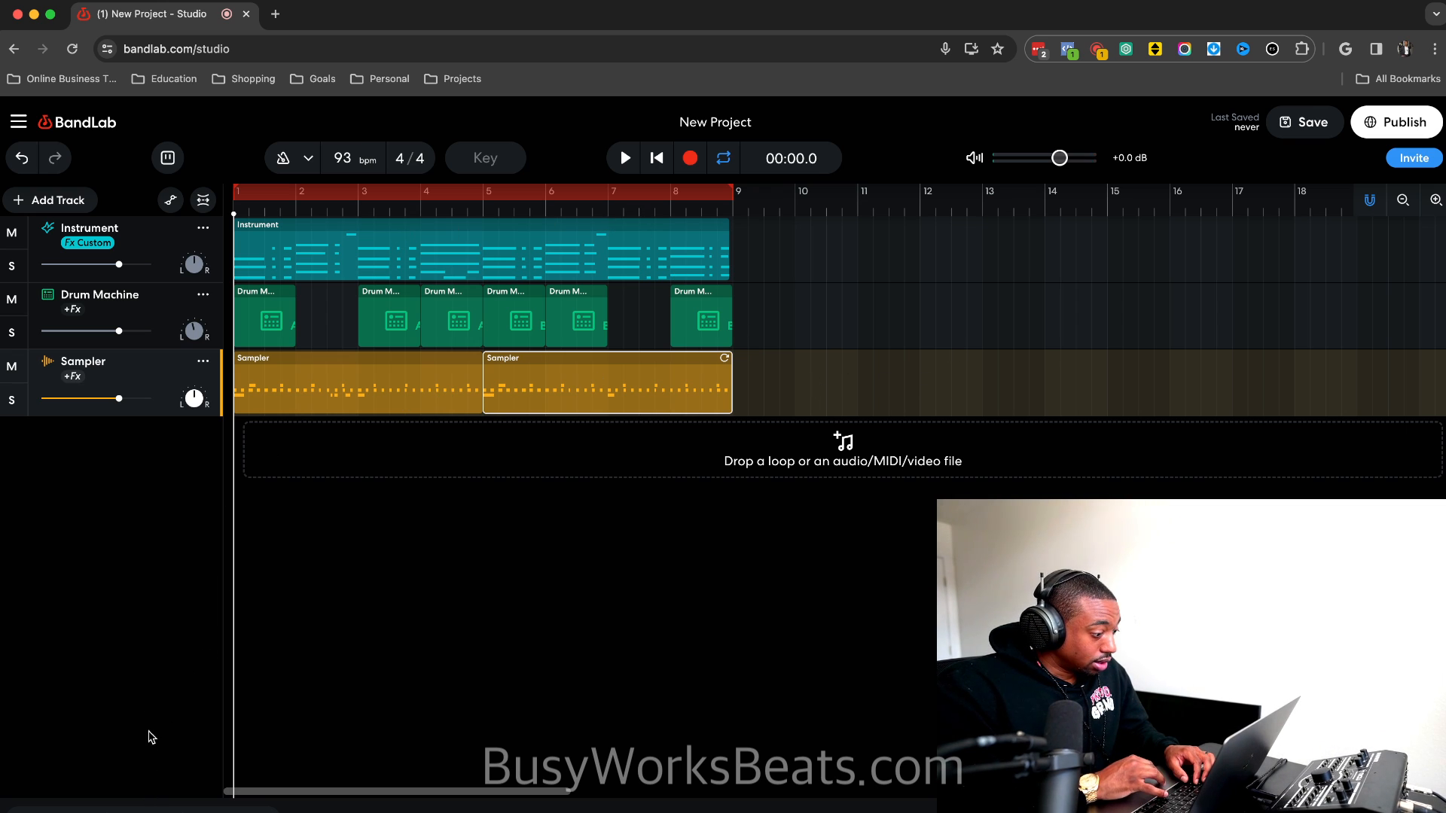
click(144, 811)
click(156, 812)
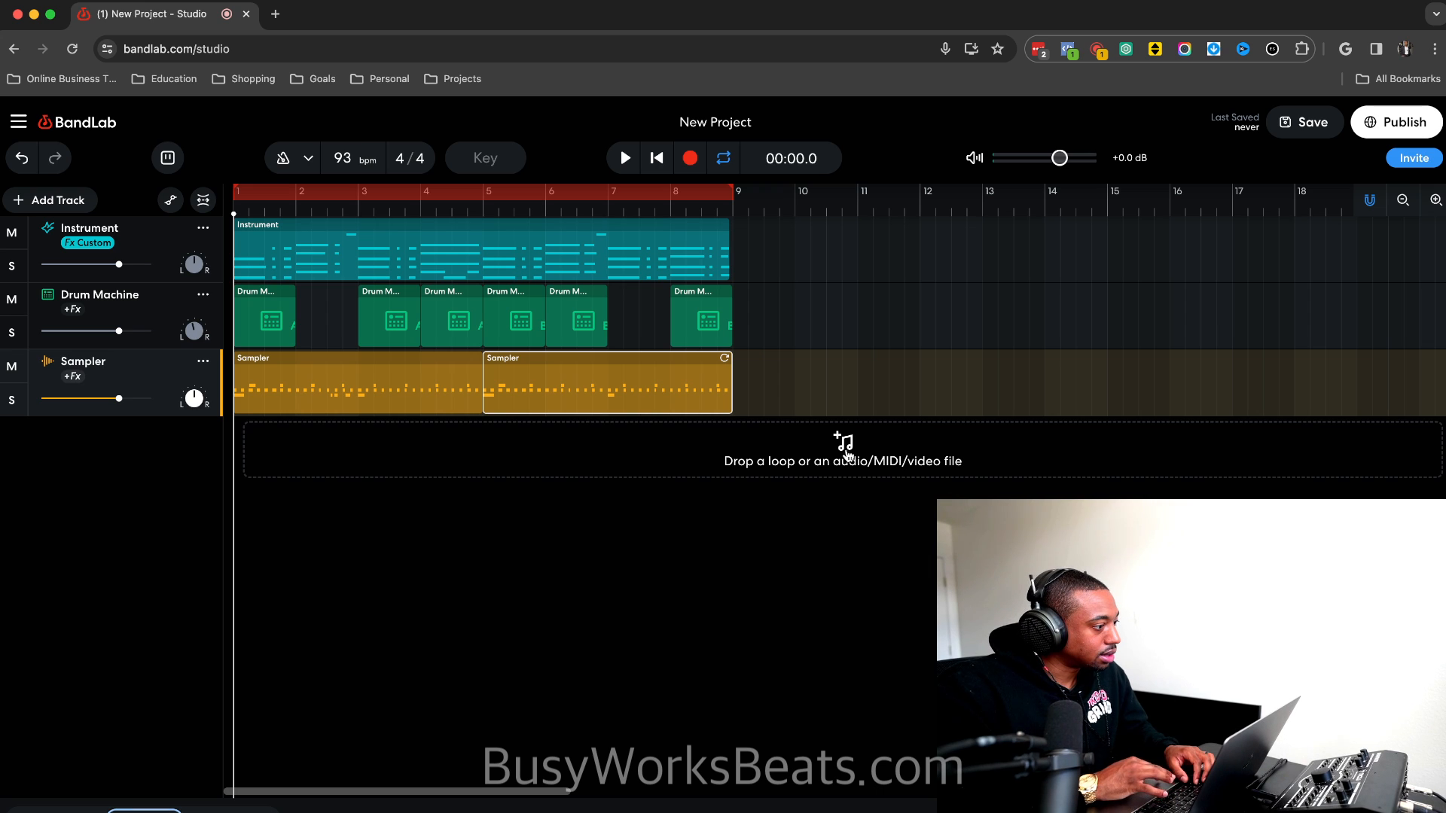
key(space)
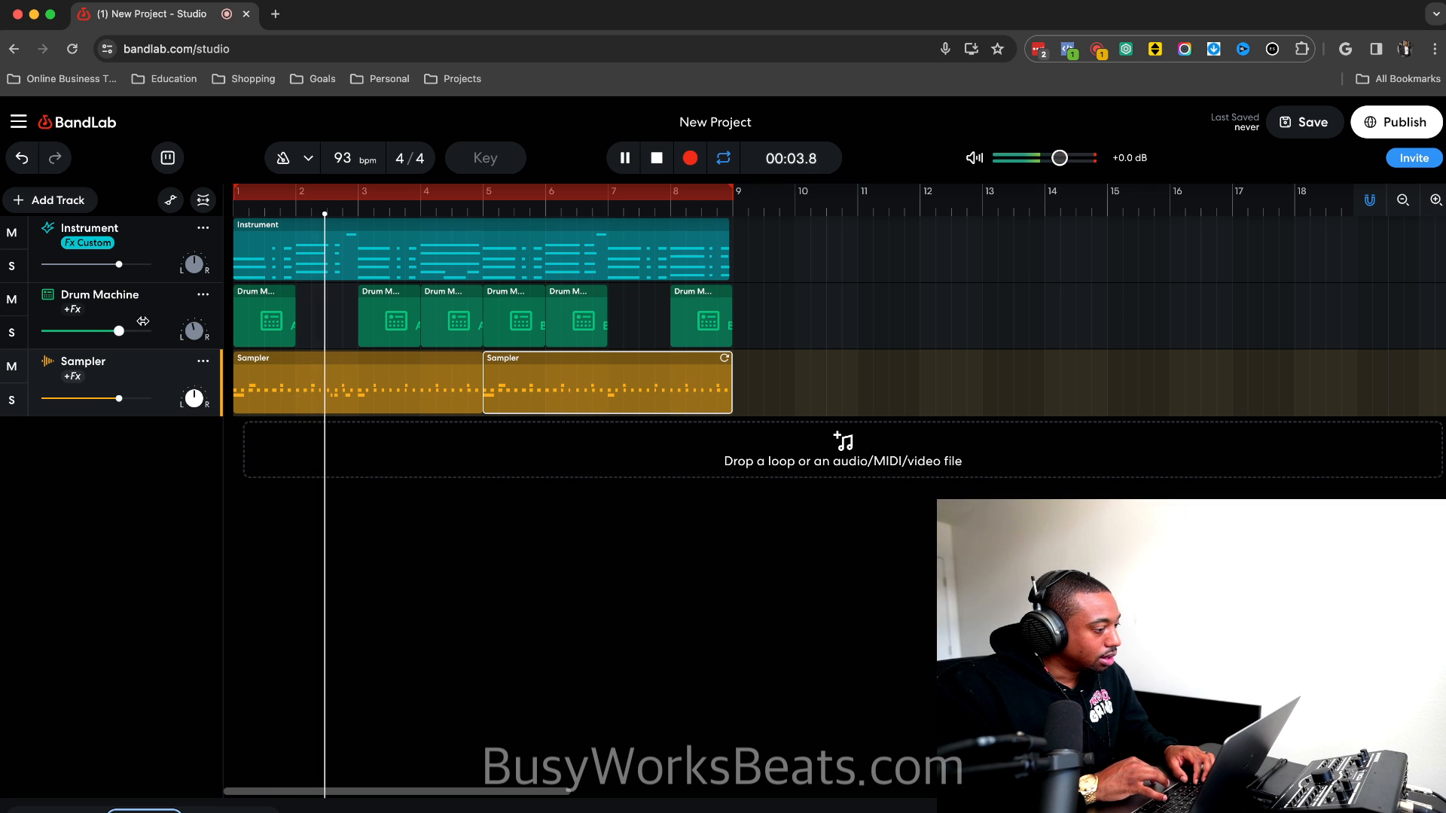
key(space)
Add a new virtual instrument track below the Sampler track and select it.
click(51, 202)
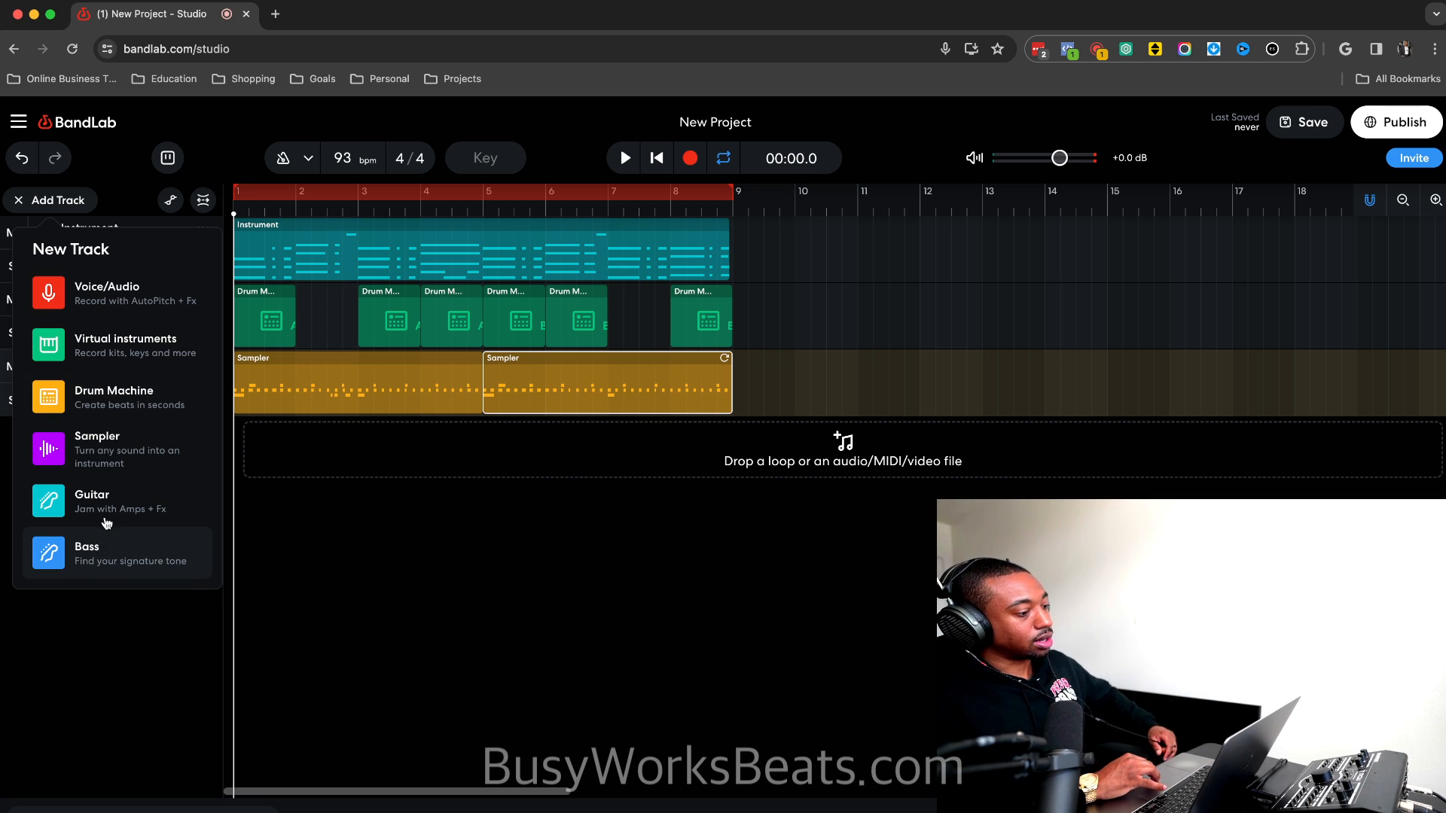
click(118, 372)
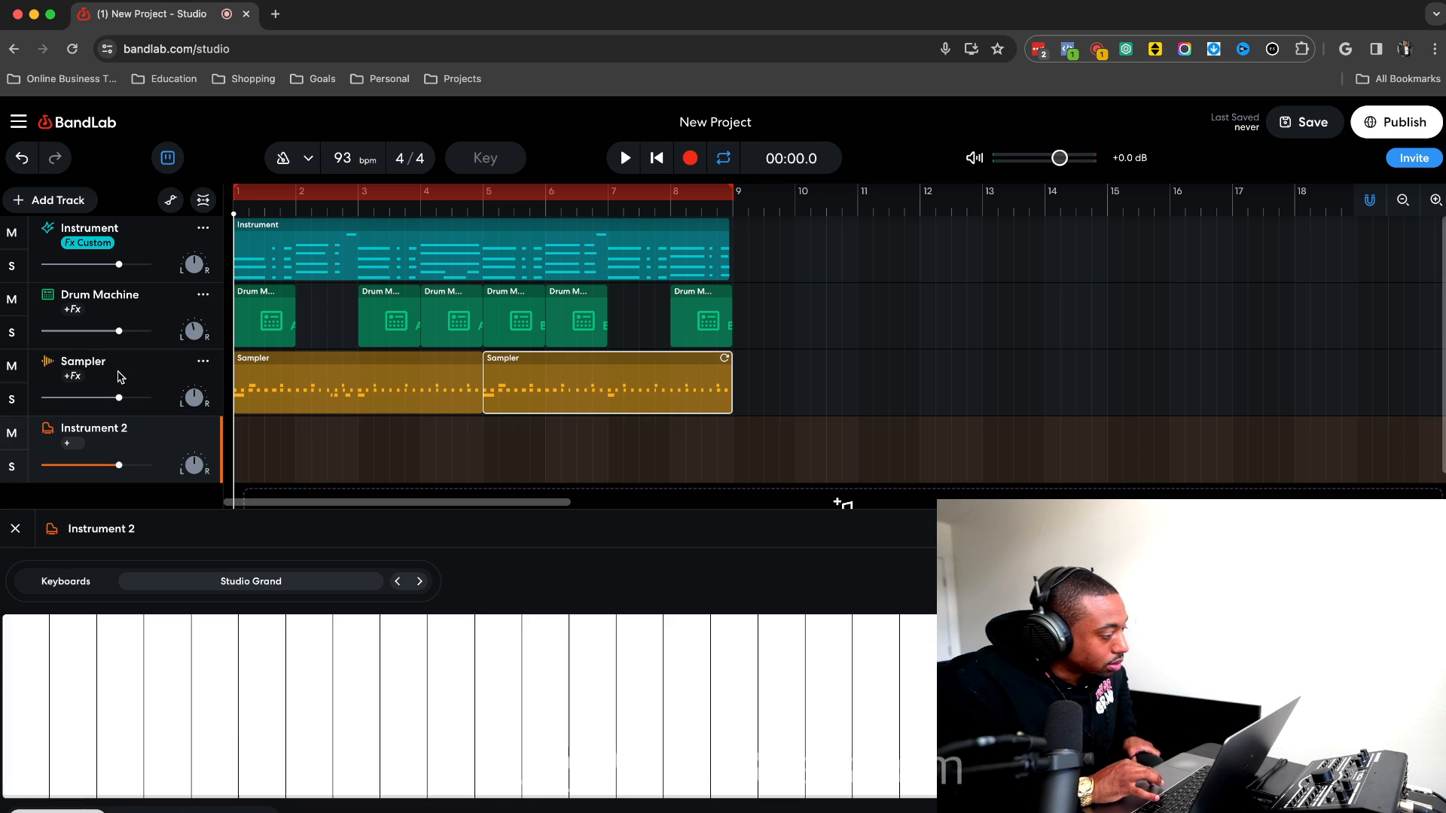
click(117, 375)
click(128, 447)
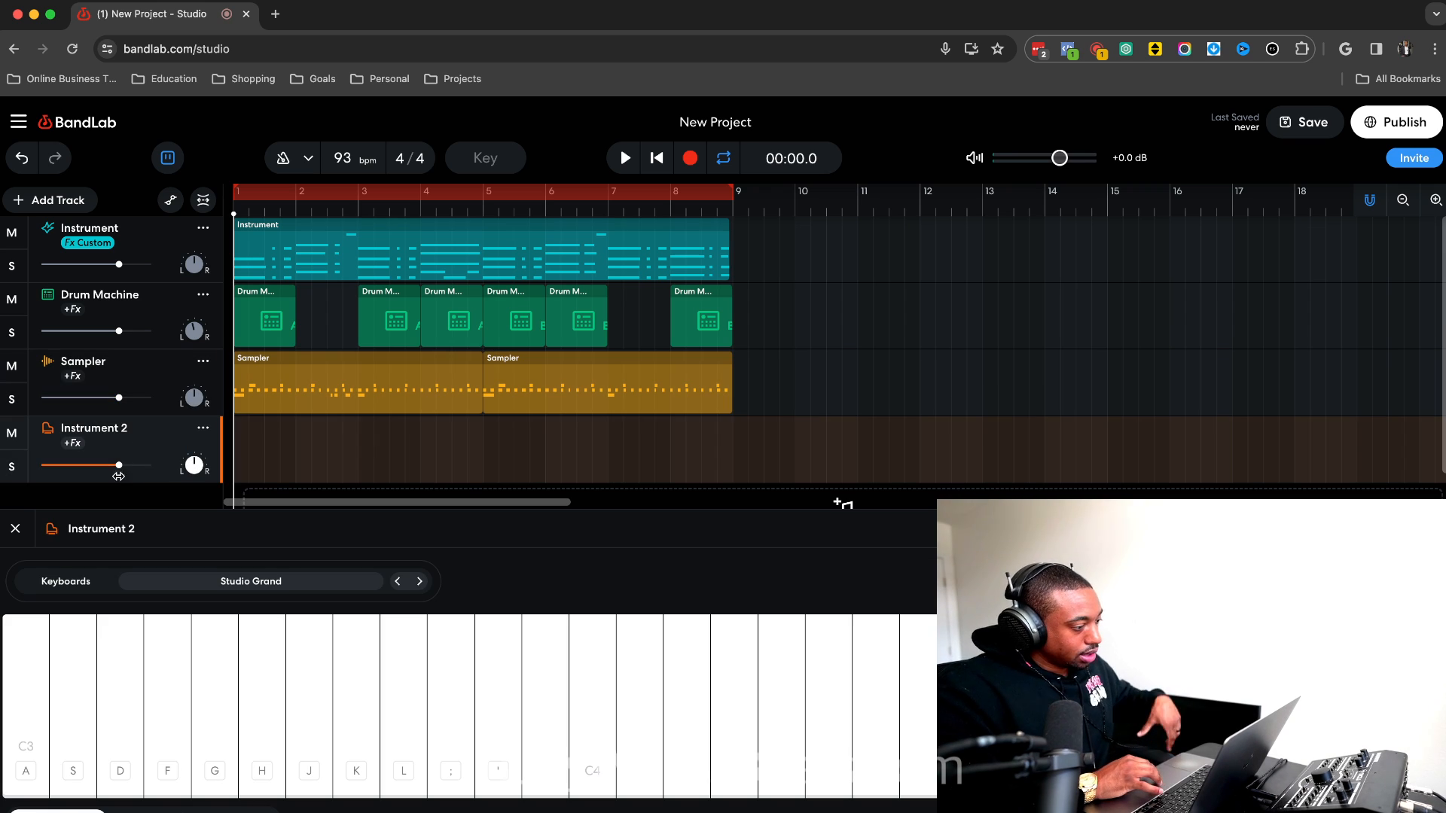
Set the Instrument 2 track's sound to '62 P-Bass from the Electric Basses category.
click(211, 591)
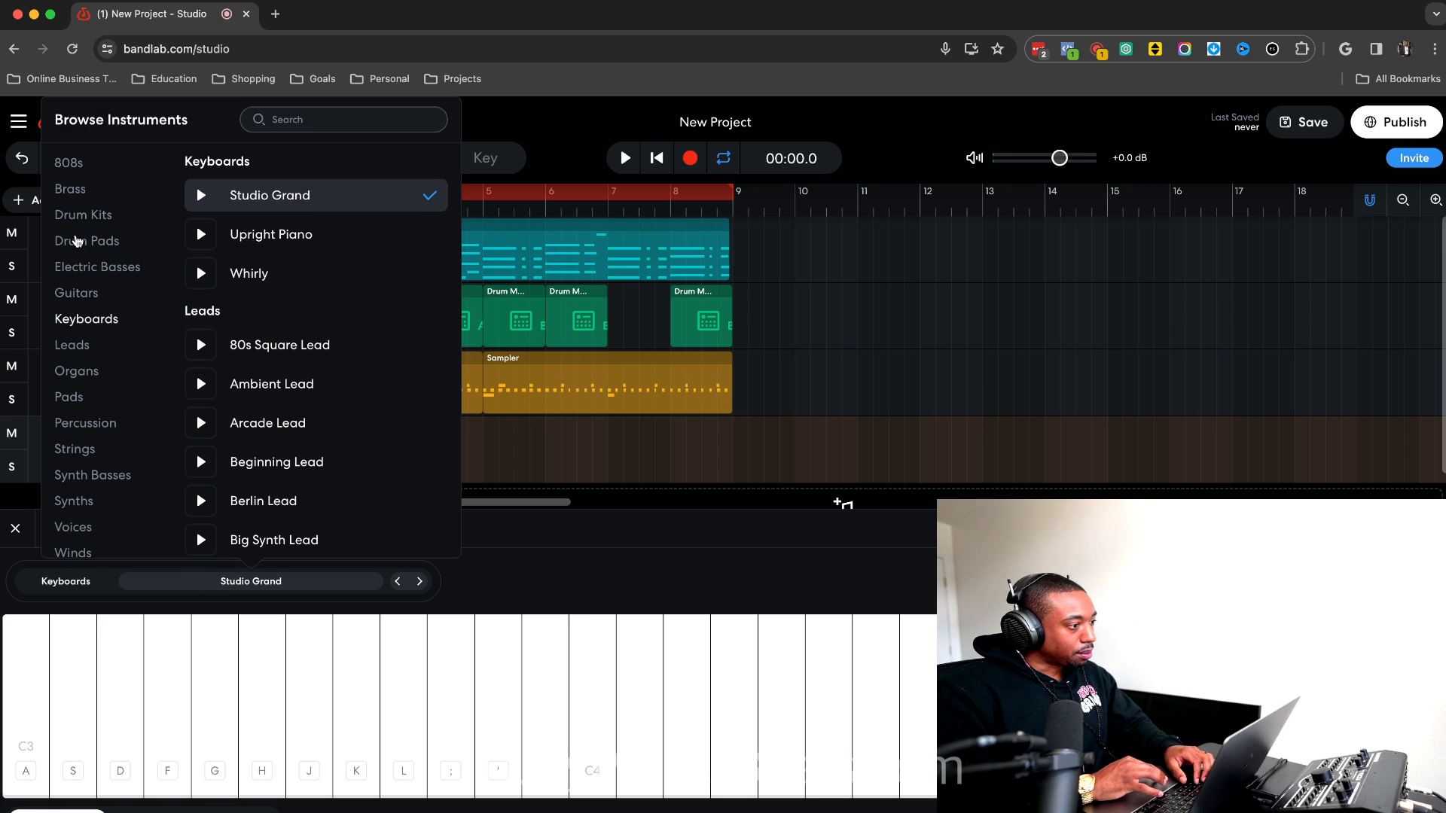
click(70, 189)
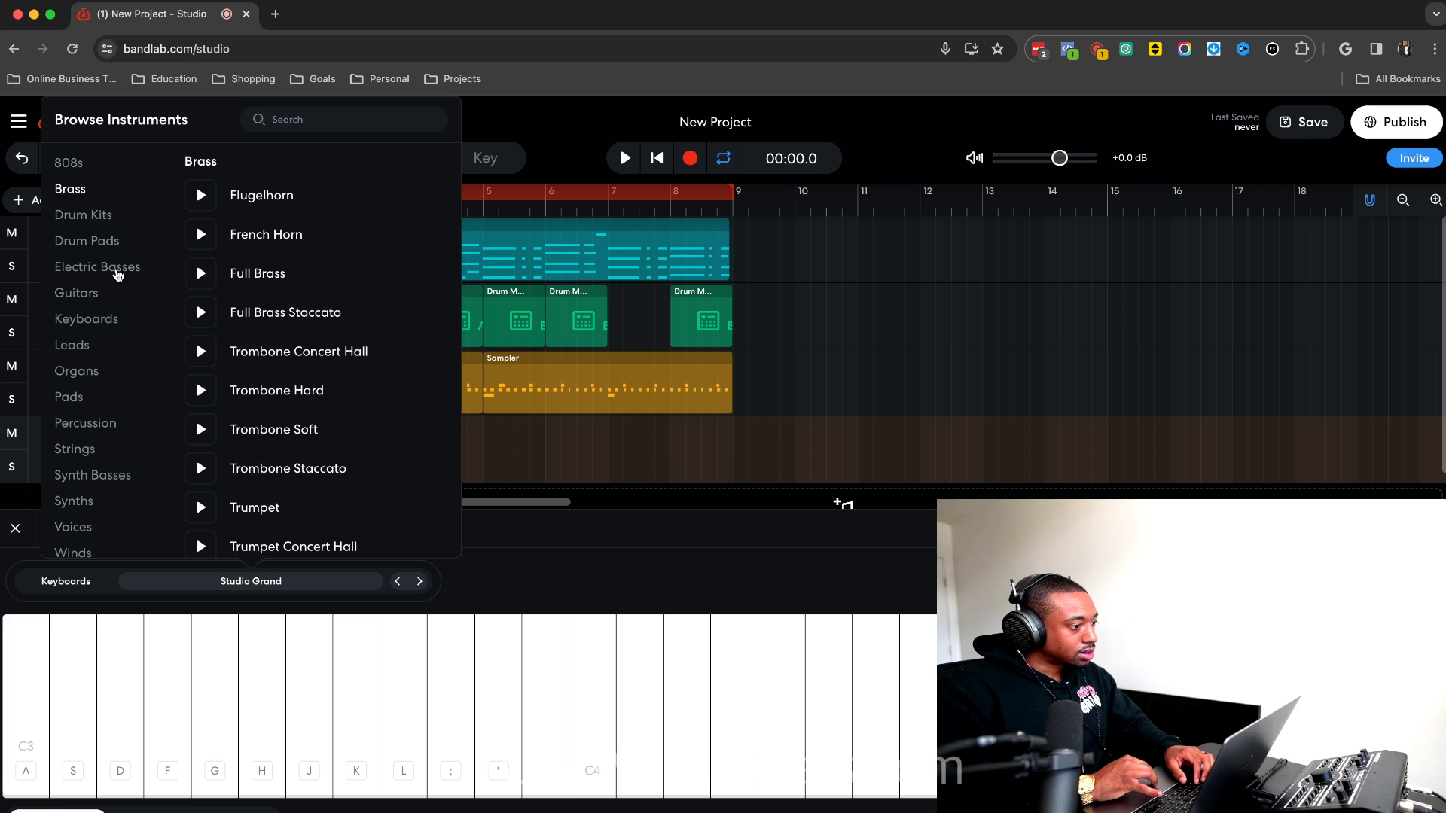
click(119, 275)
click(286, 195)
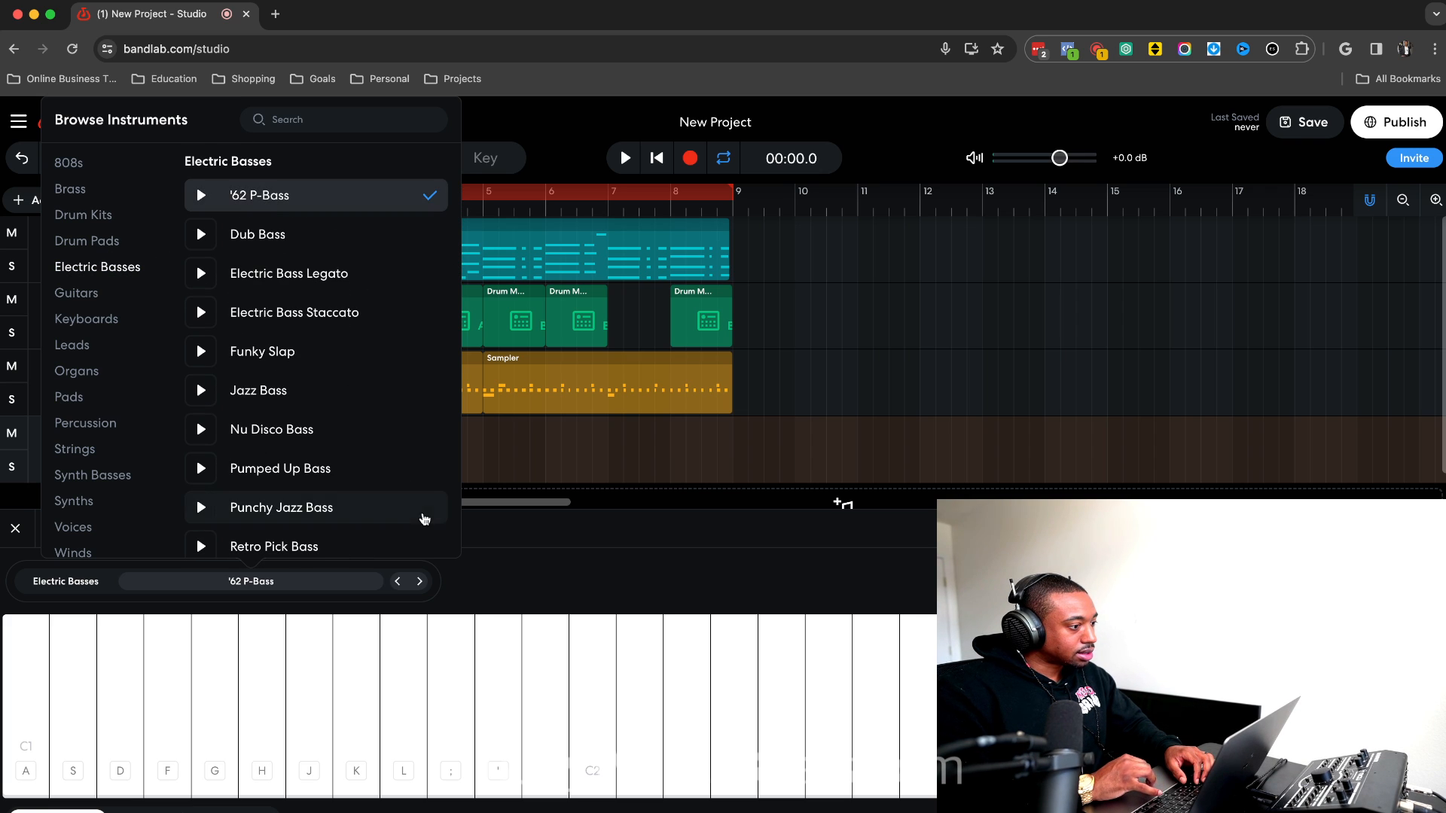
click(561, 566)
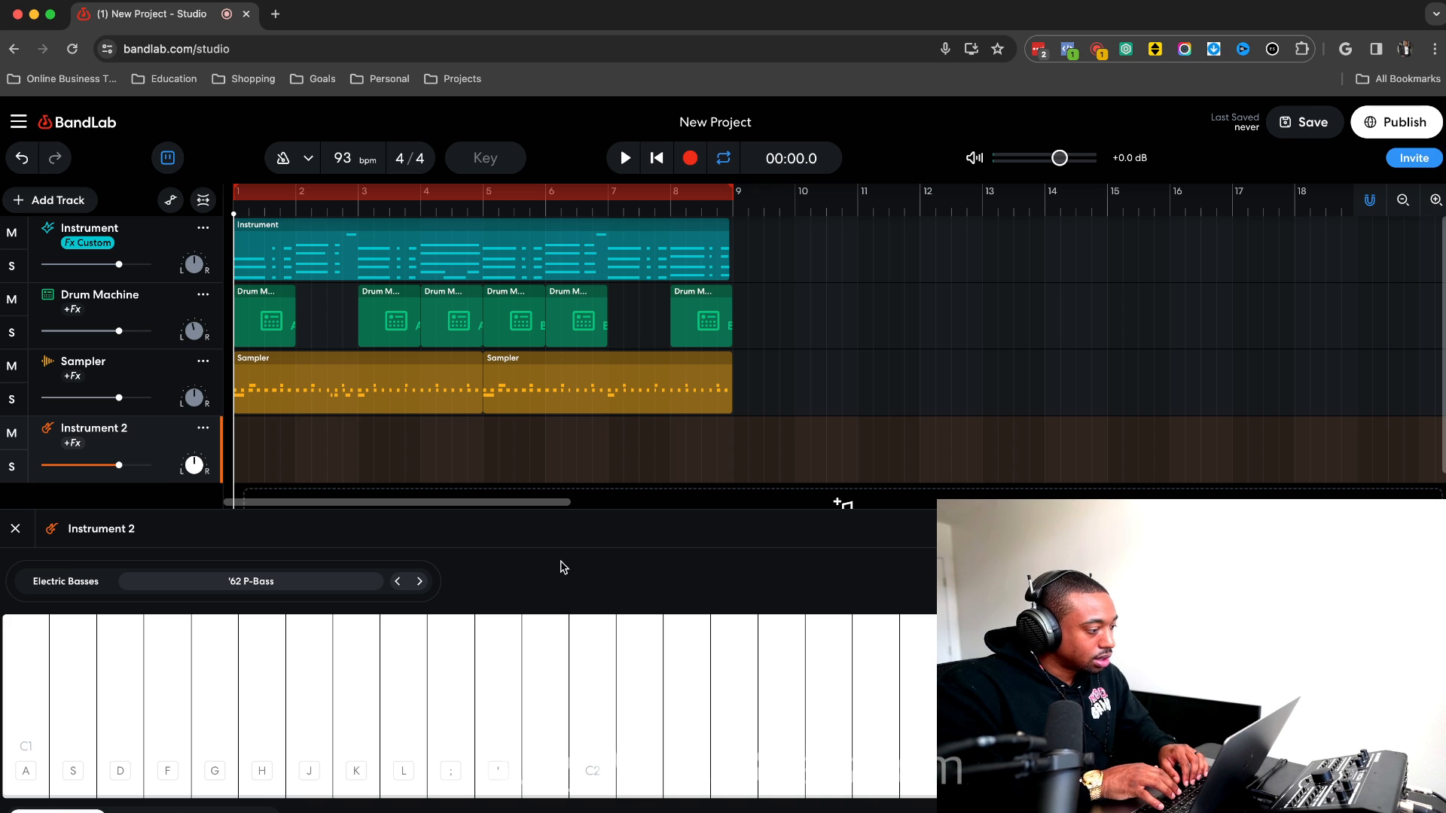
Raise the bass keyboard to start at C2 and try out bass notes over the playing arrangement.
key(g)
key(f)
key(s)
key(k)
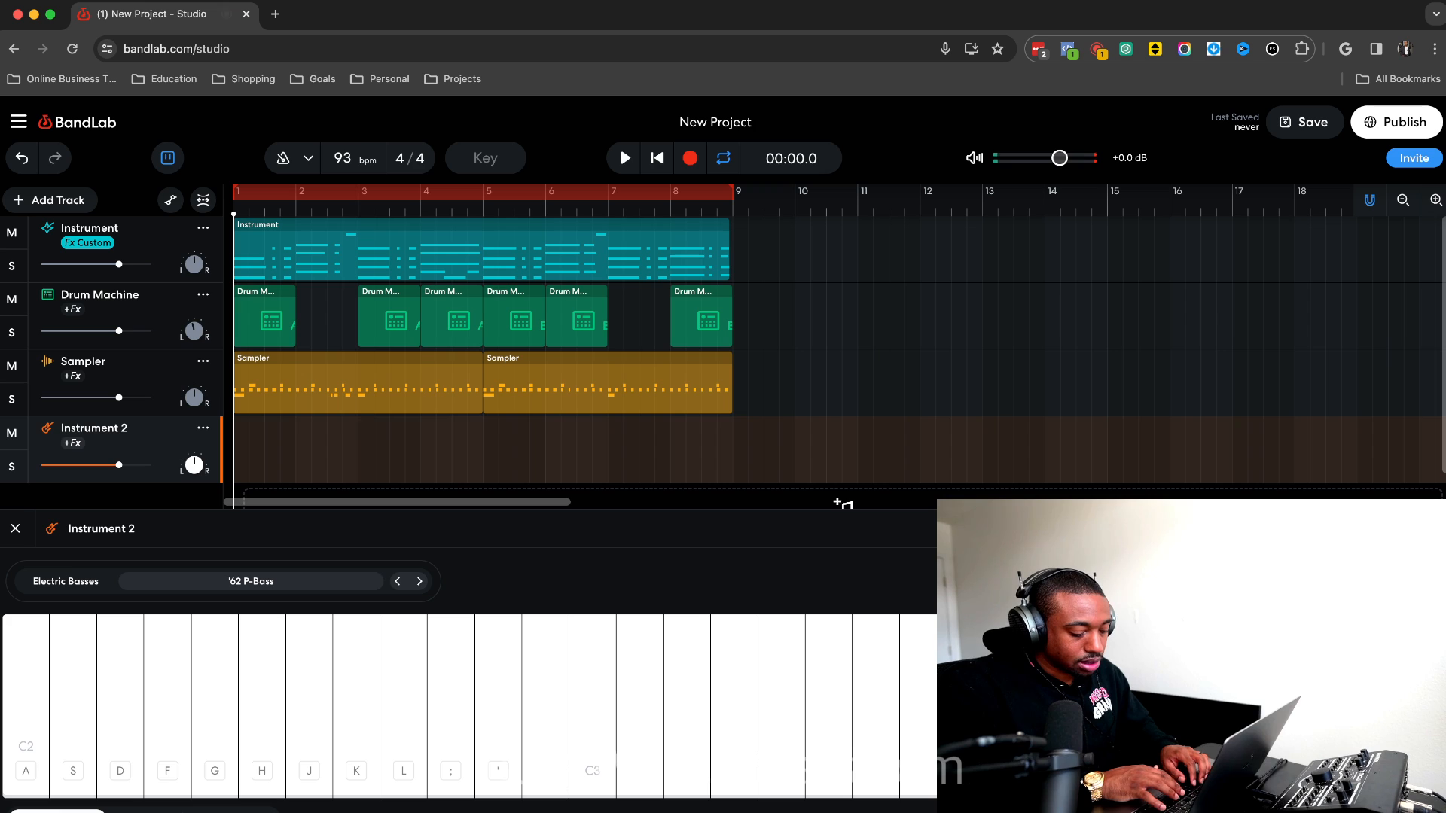
key(f)
key(space)
key(g)
key(j)
key(g)
key(f)
key(d)
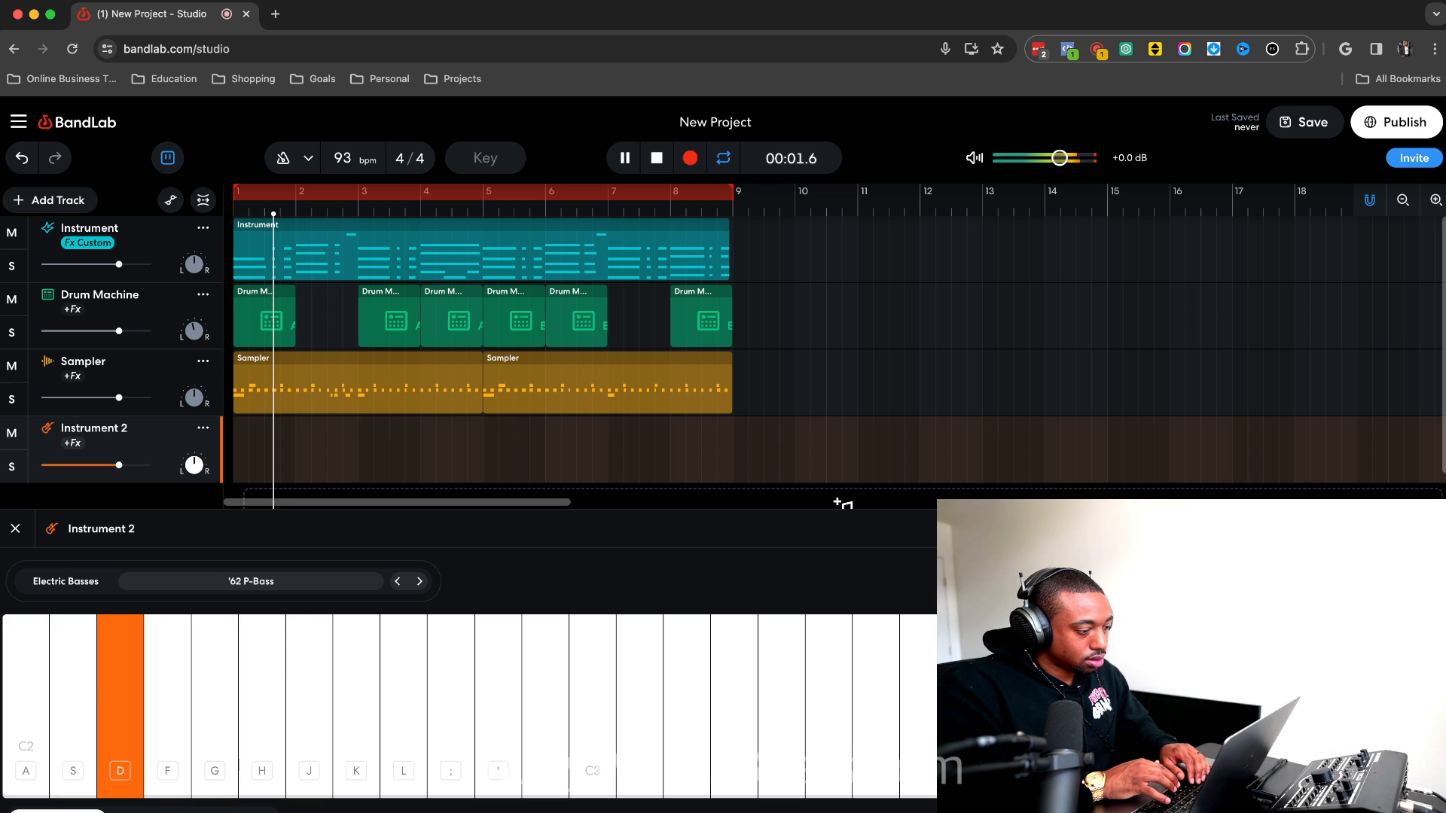
key(s)
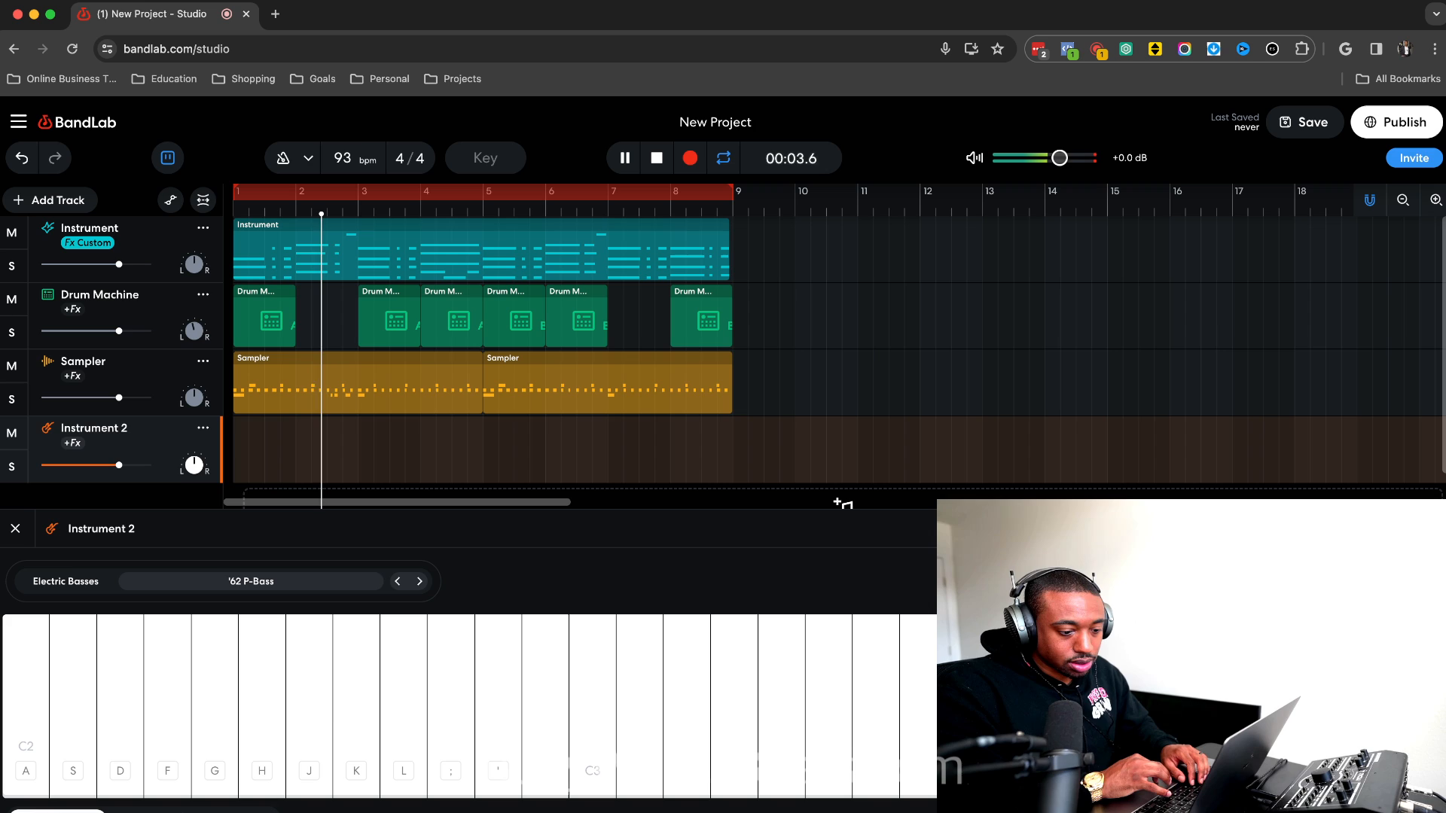
Set the bass keyboard to a seven-note scale layout starting at B2 and try out notes over the playback.
key(x)
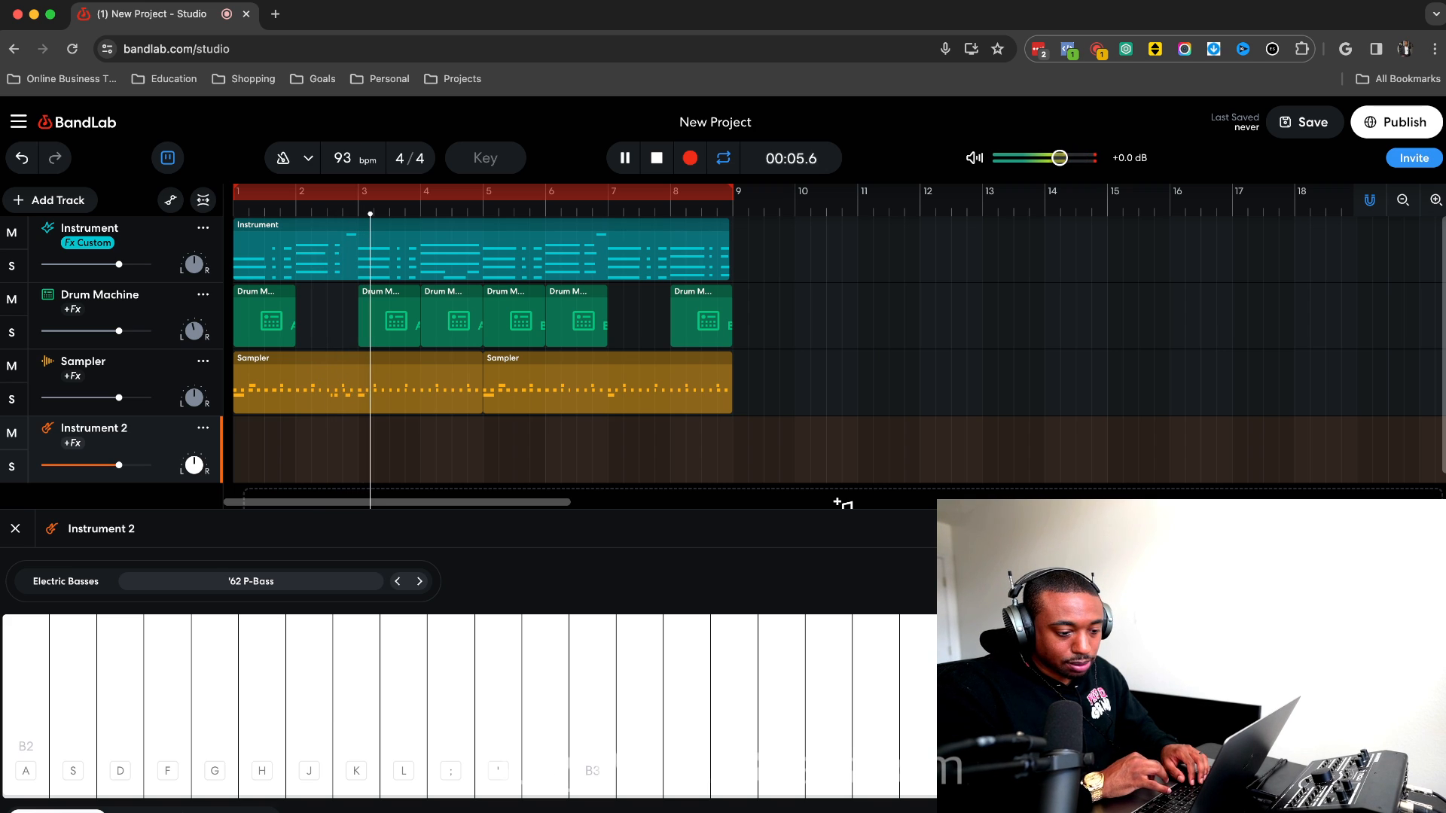
click(1009, 595)
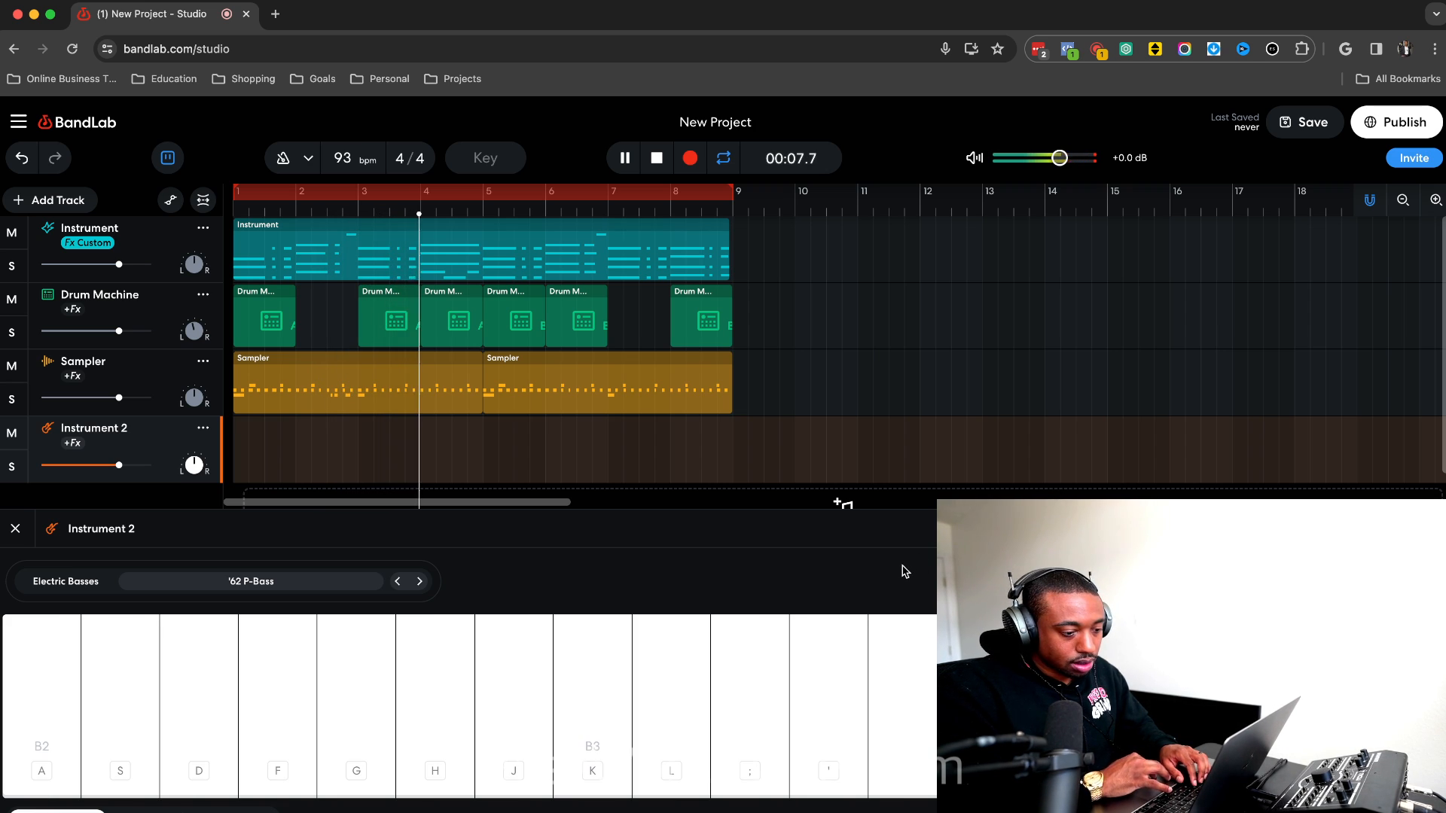
key(g)
key(s)
key(f)
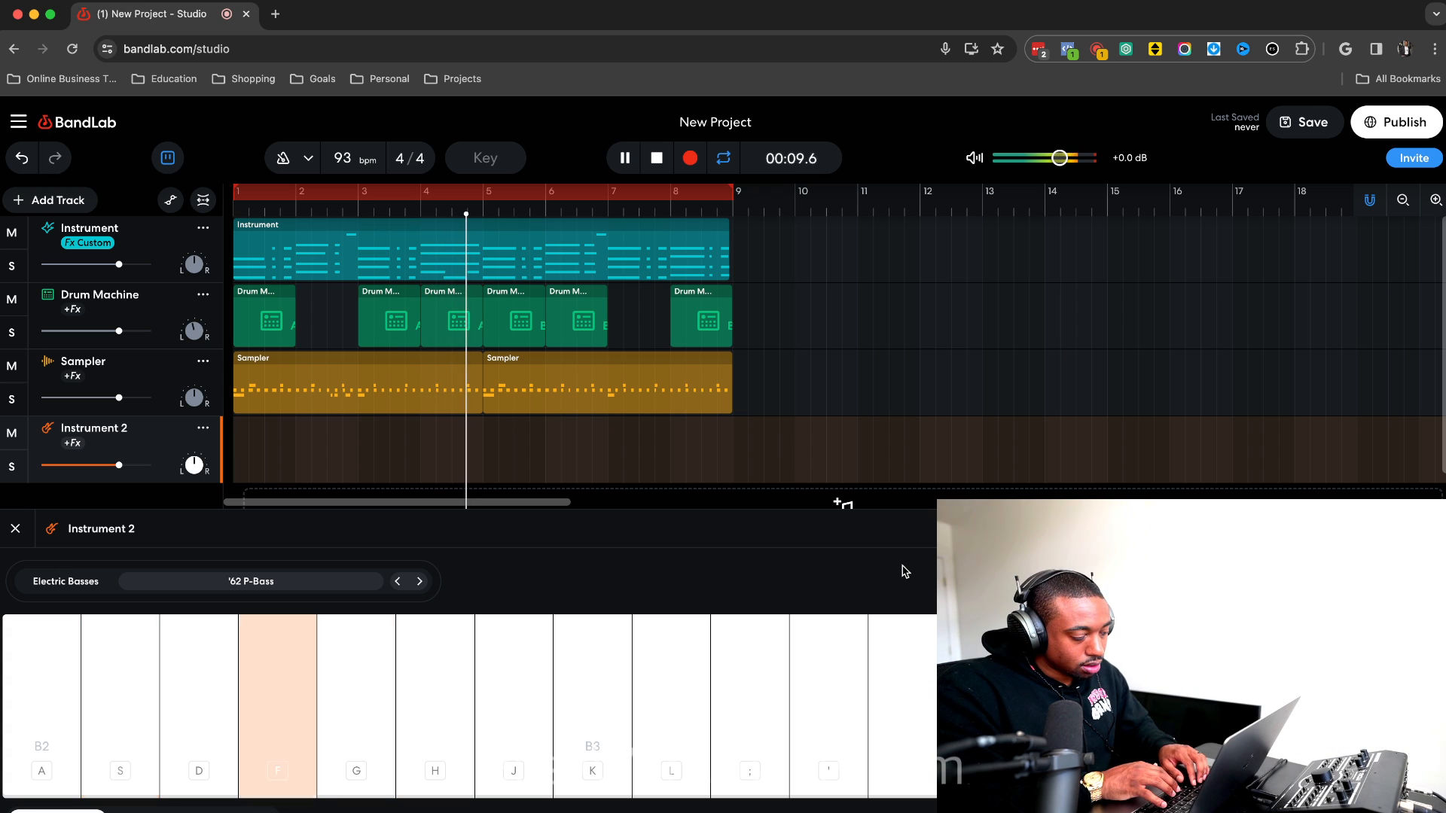
key(a)
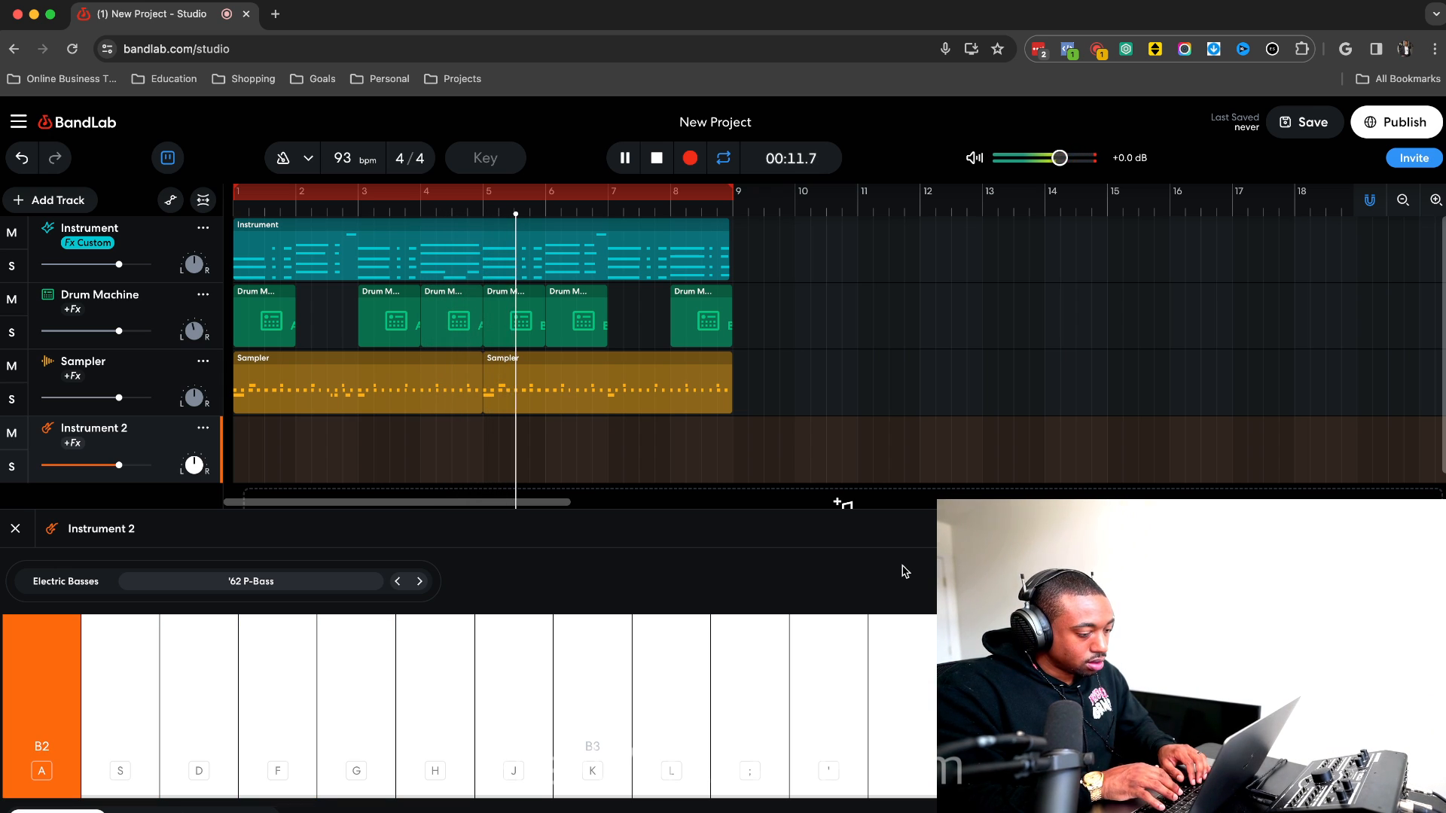
key(l)
key(f)
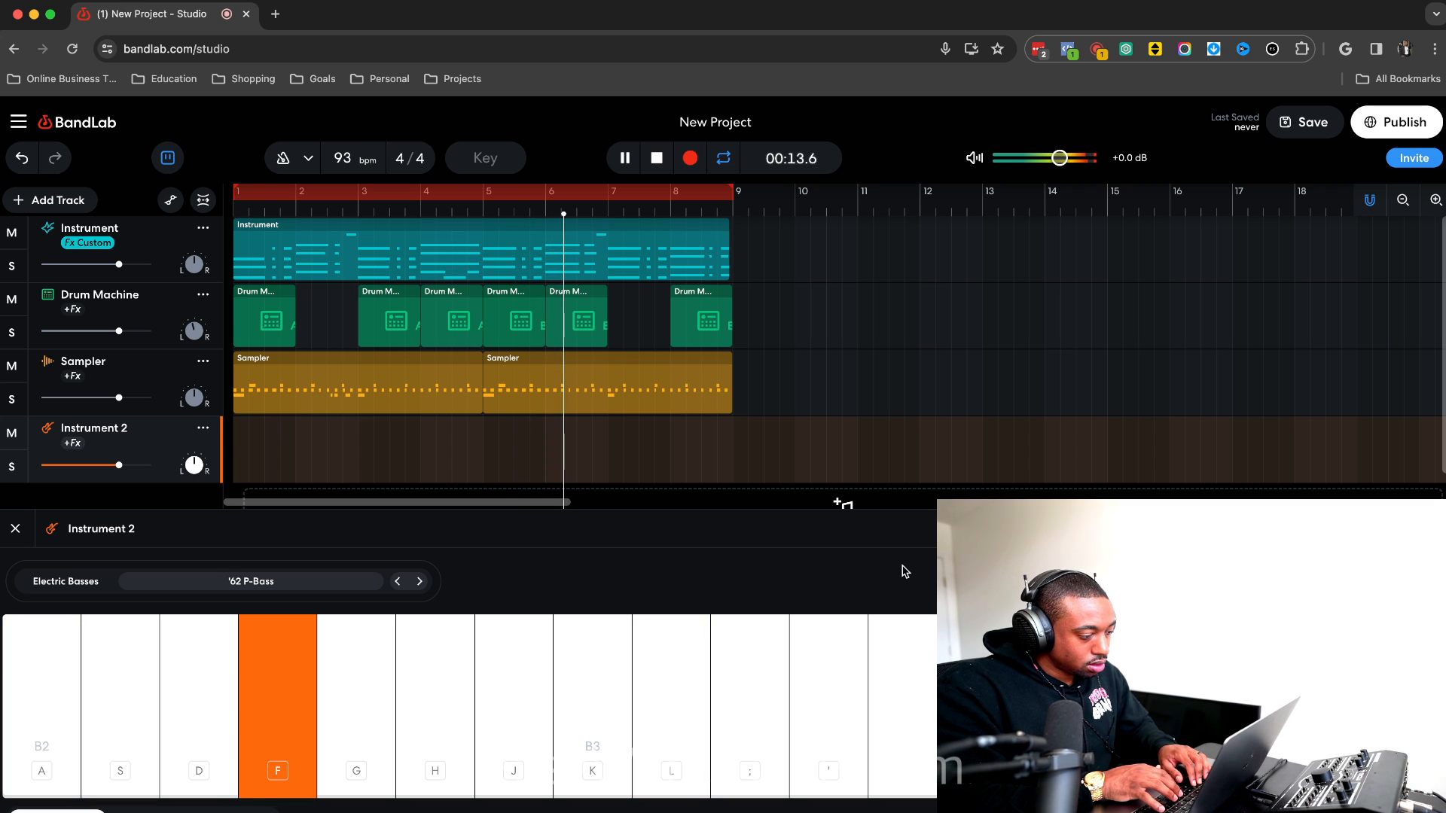
key(space)
Rehearse a bass line on the '62 P-Bass with playback stopped, pairing low B2-area notes with higher scale notes.
key(a)
key(g)
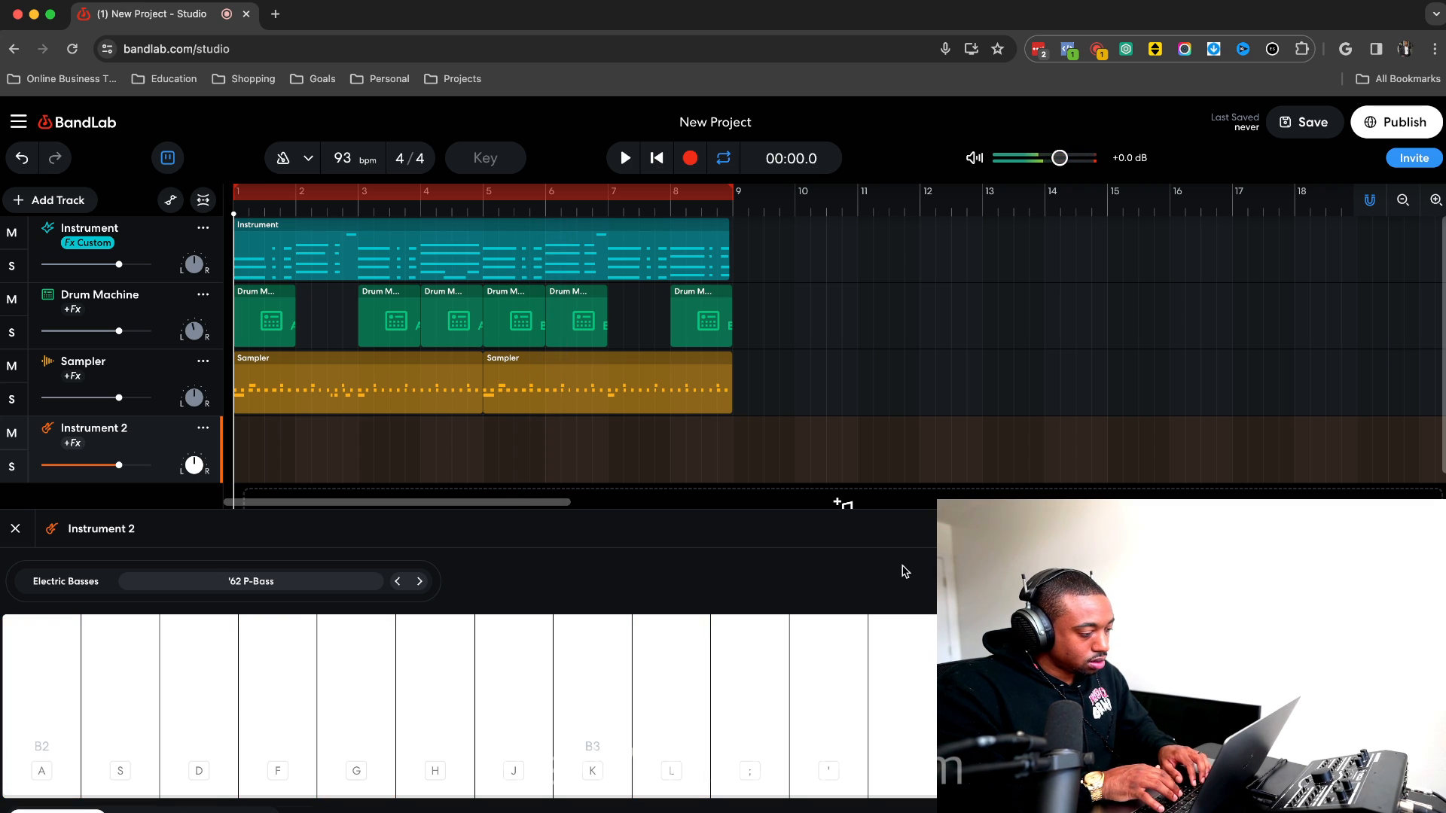
key(s)
key(g)
key(s)
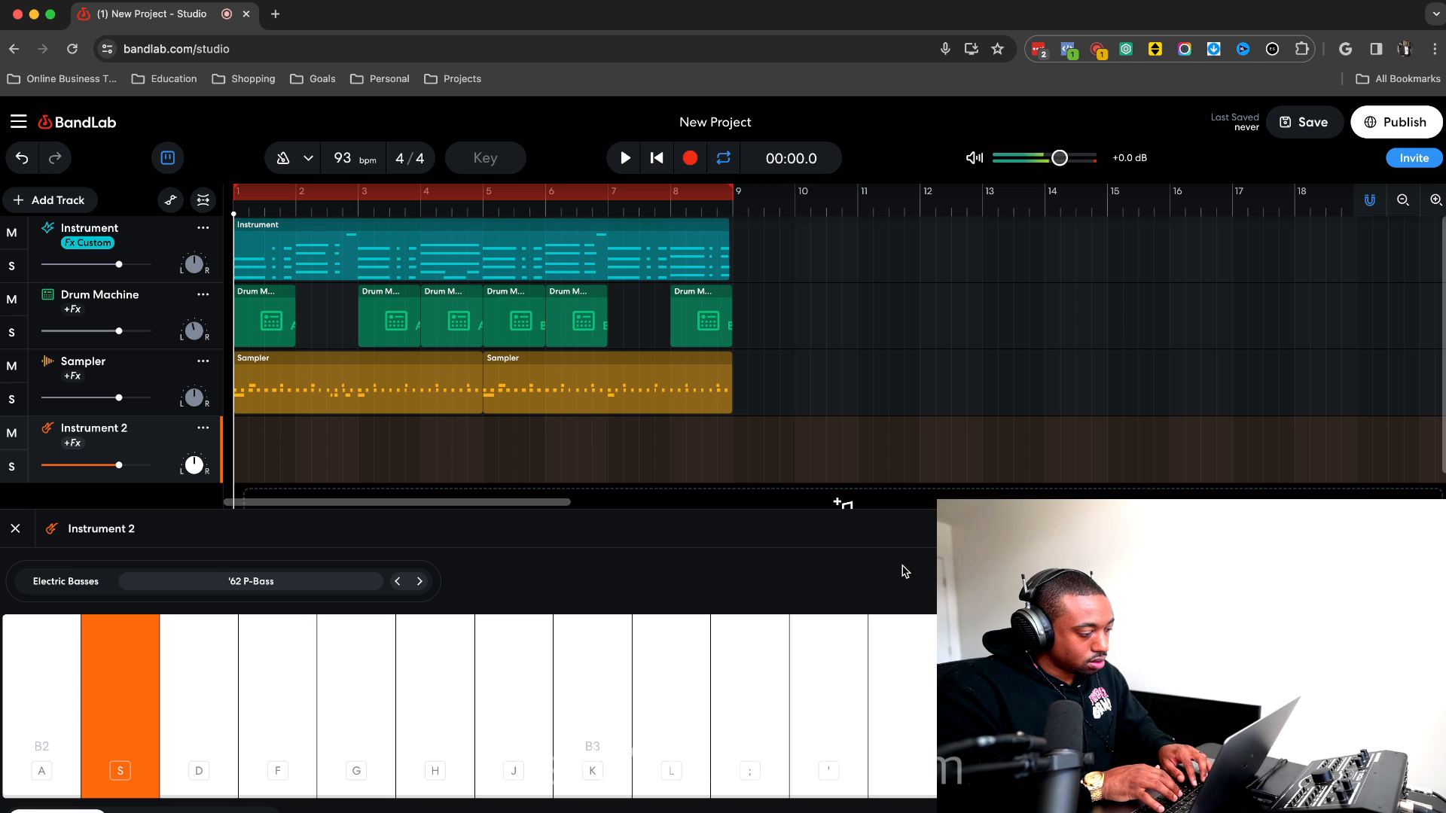
key(f)
key(a)
key(g)
key(a)
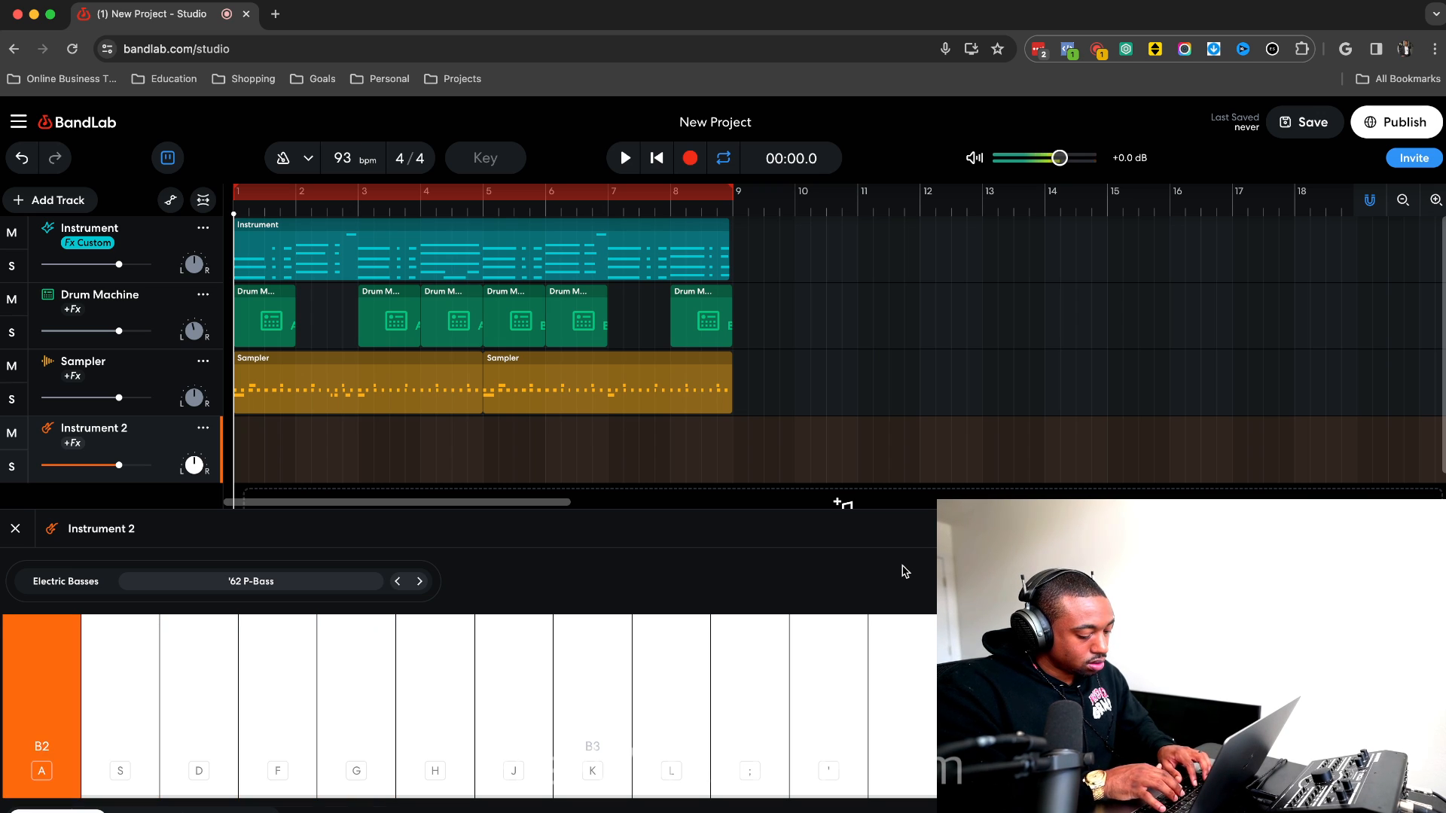
key(h)
key(h)
key(s)
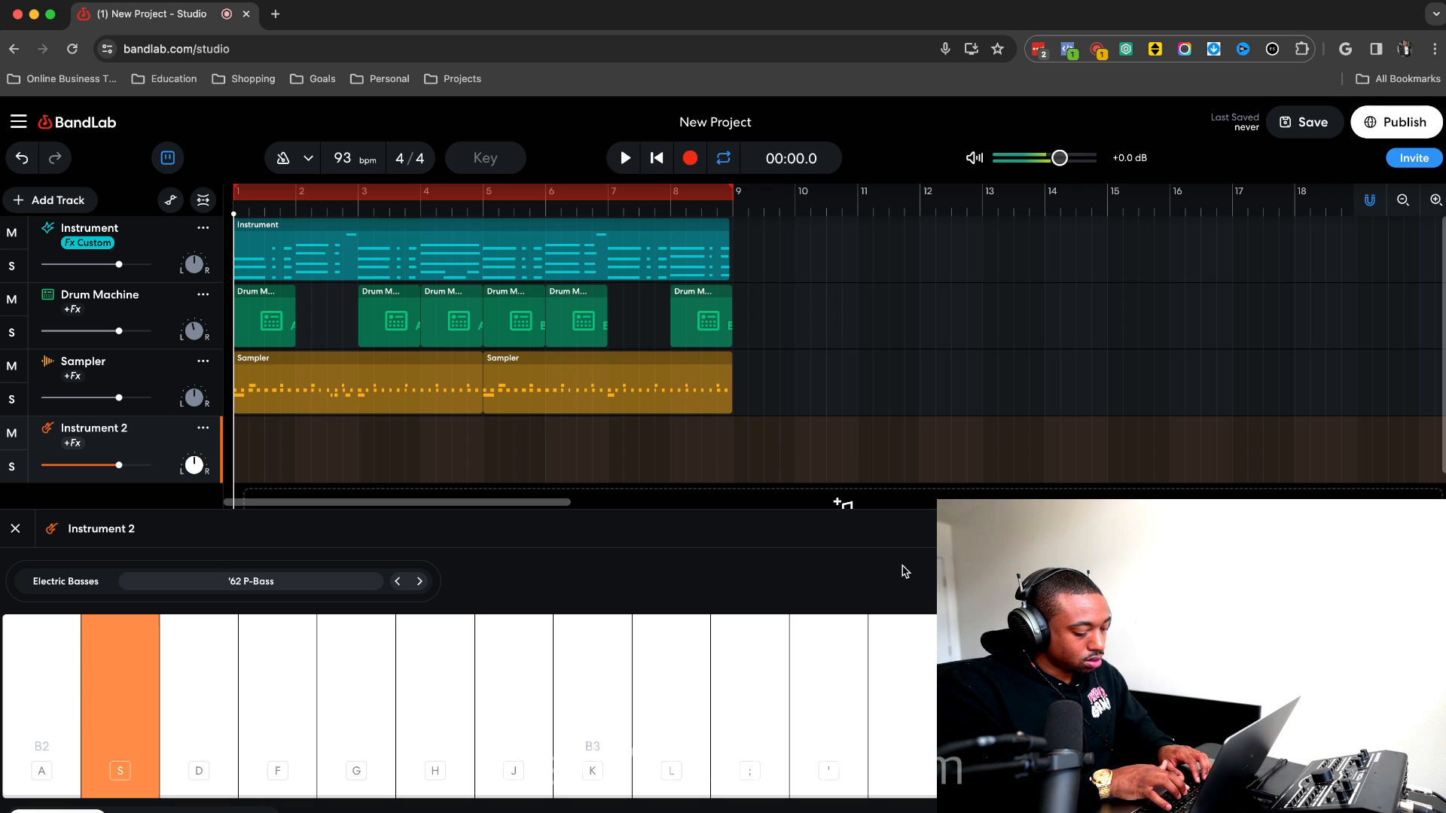
key(j)
key(a)
key(s)
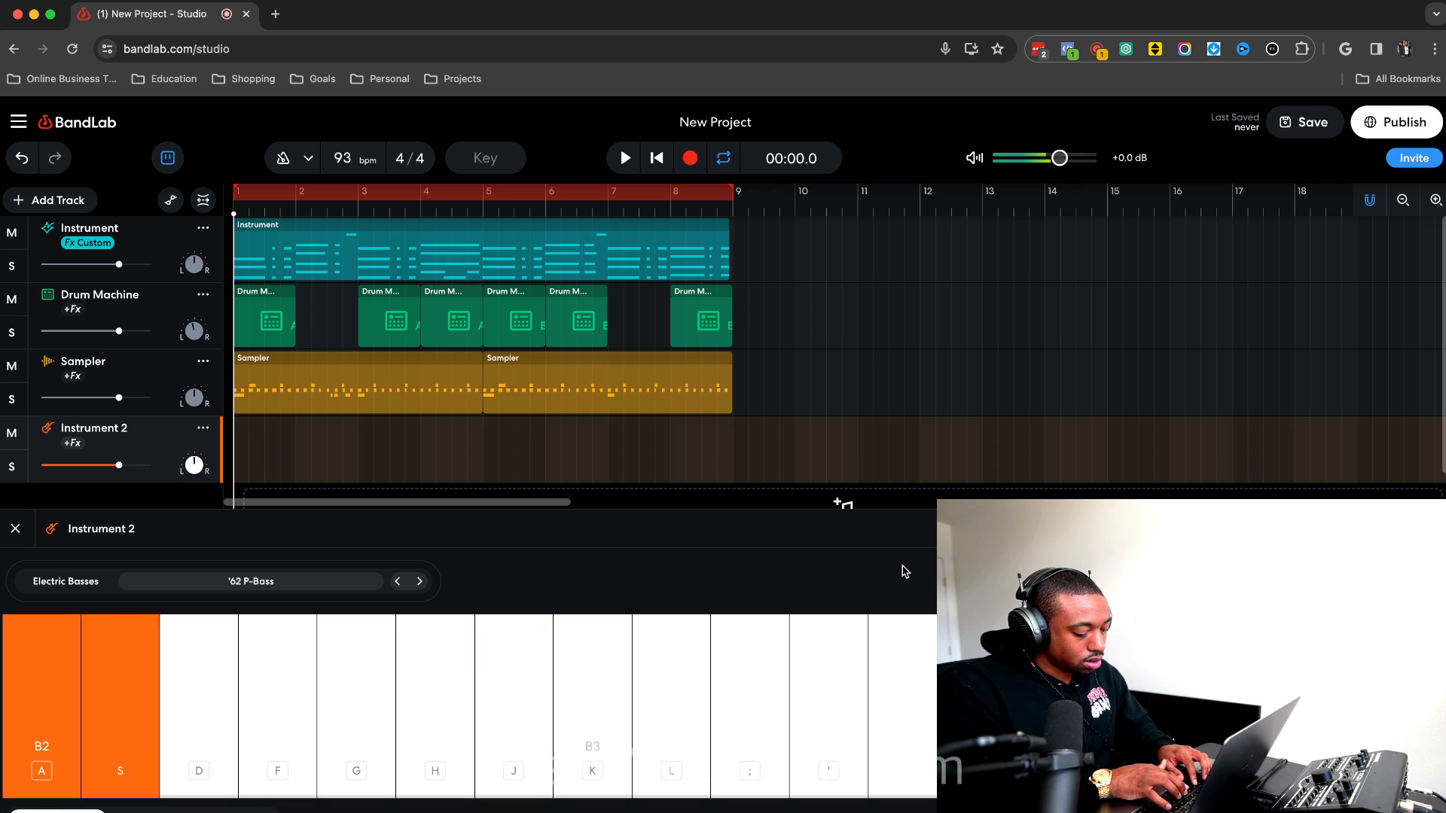
key(g)
key(a)
key(h)
key(s)
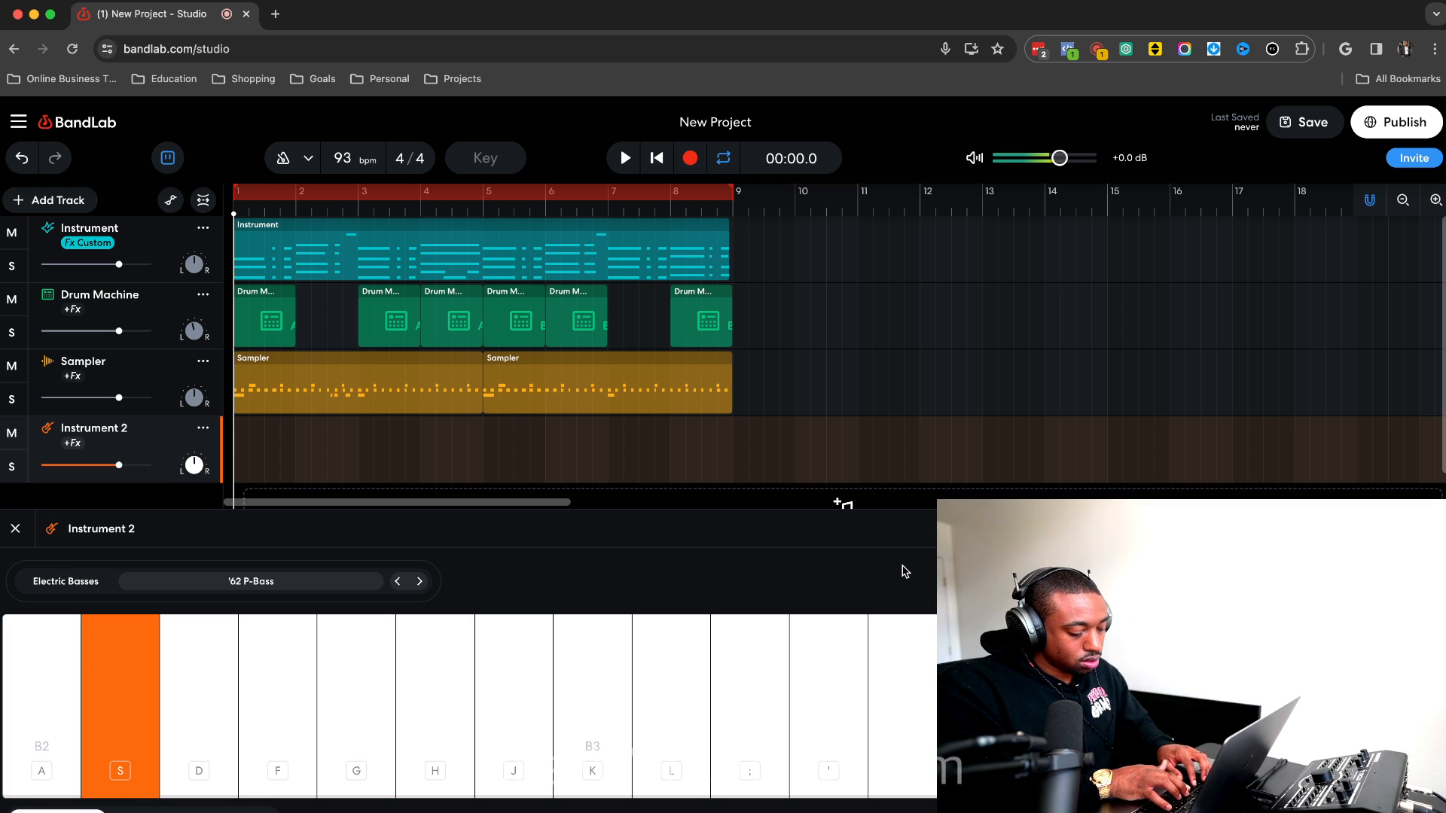
key(d)
key(f)
key(g)
key(a)
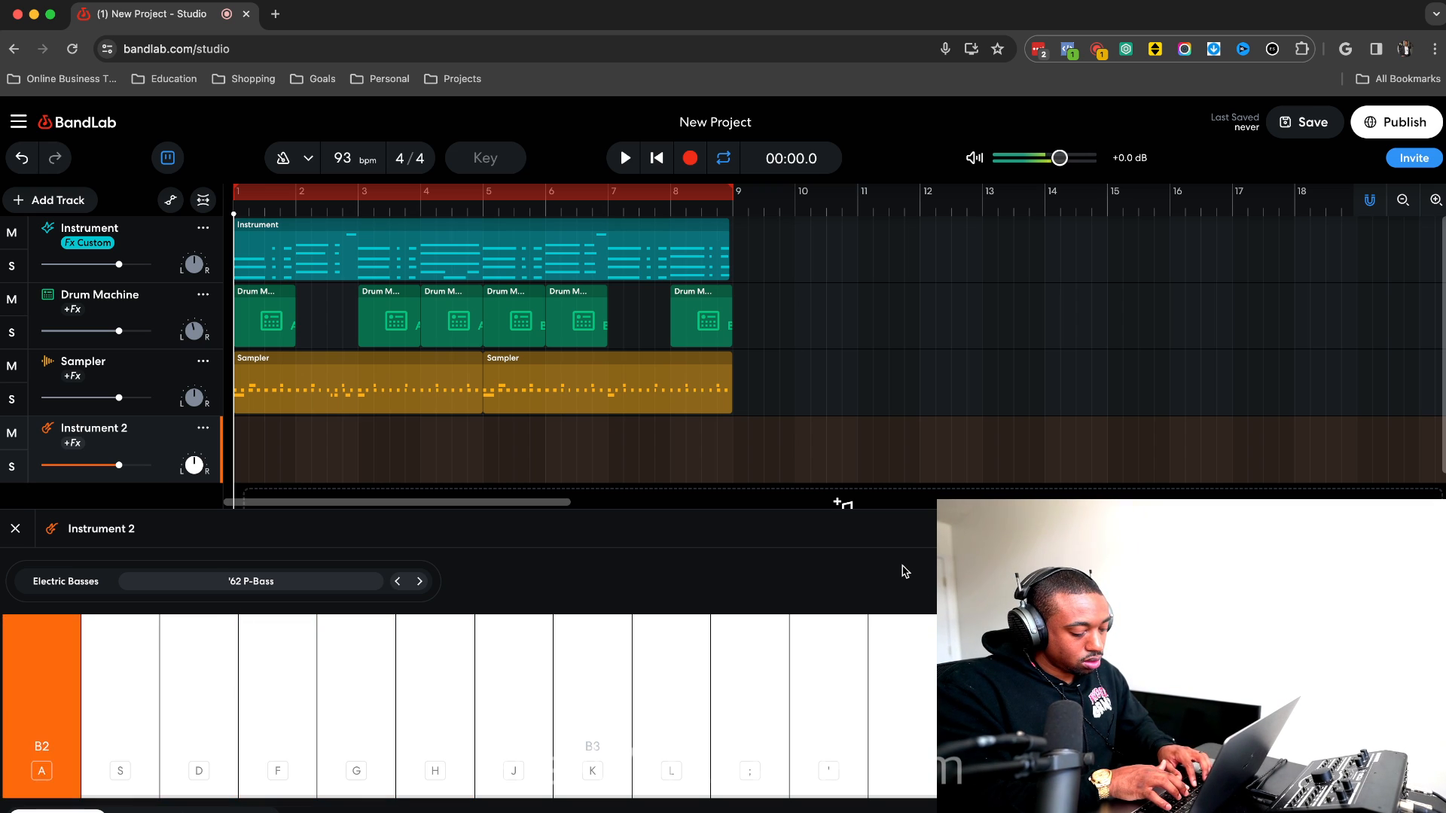
Record an eight-bar '62 P-Bass line on the Instrument 2 track, alternating the two lowest scale notes with higher notes.
click(684, 156)
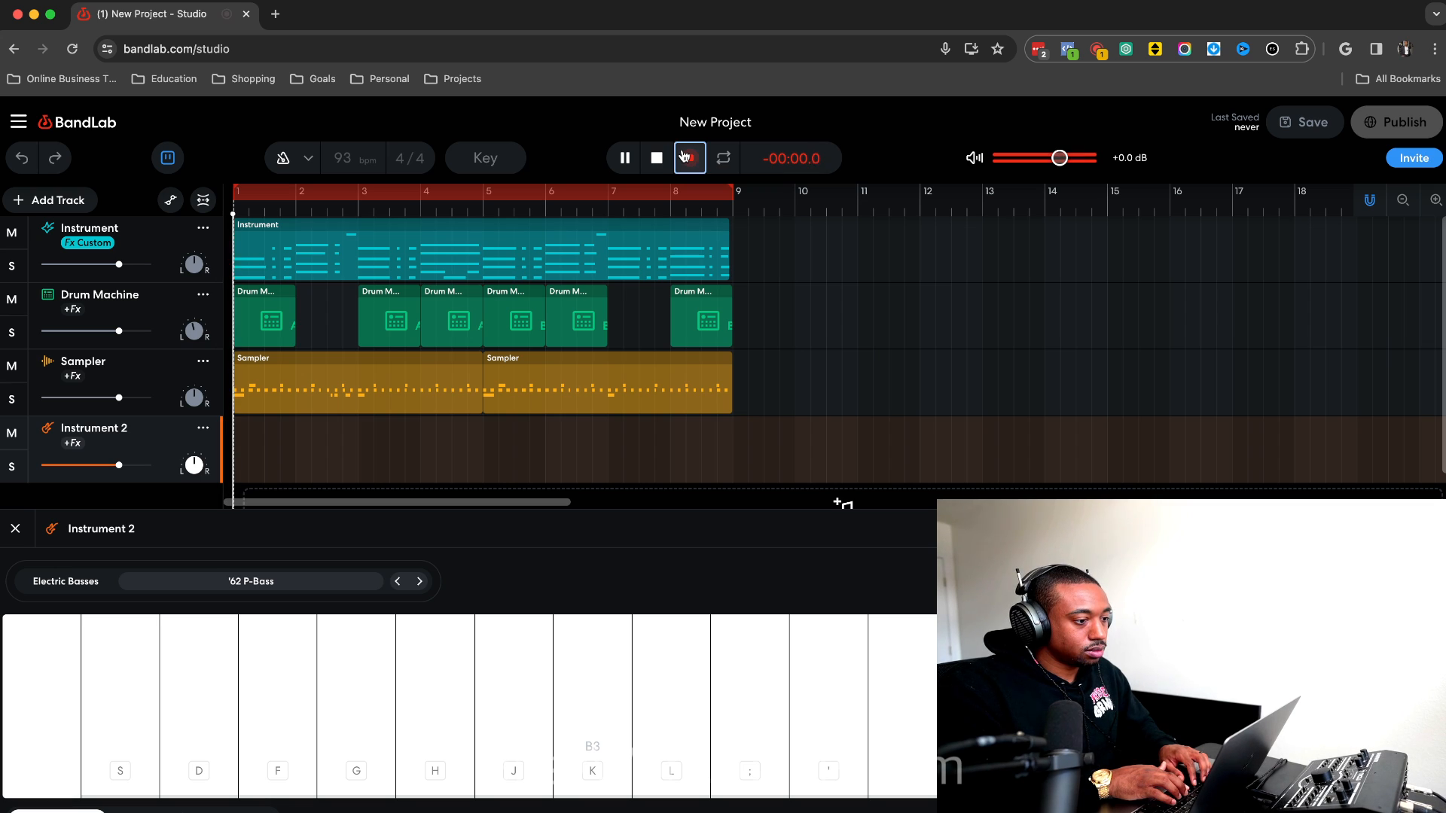
key(a)
key(h)
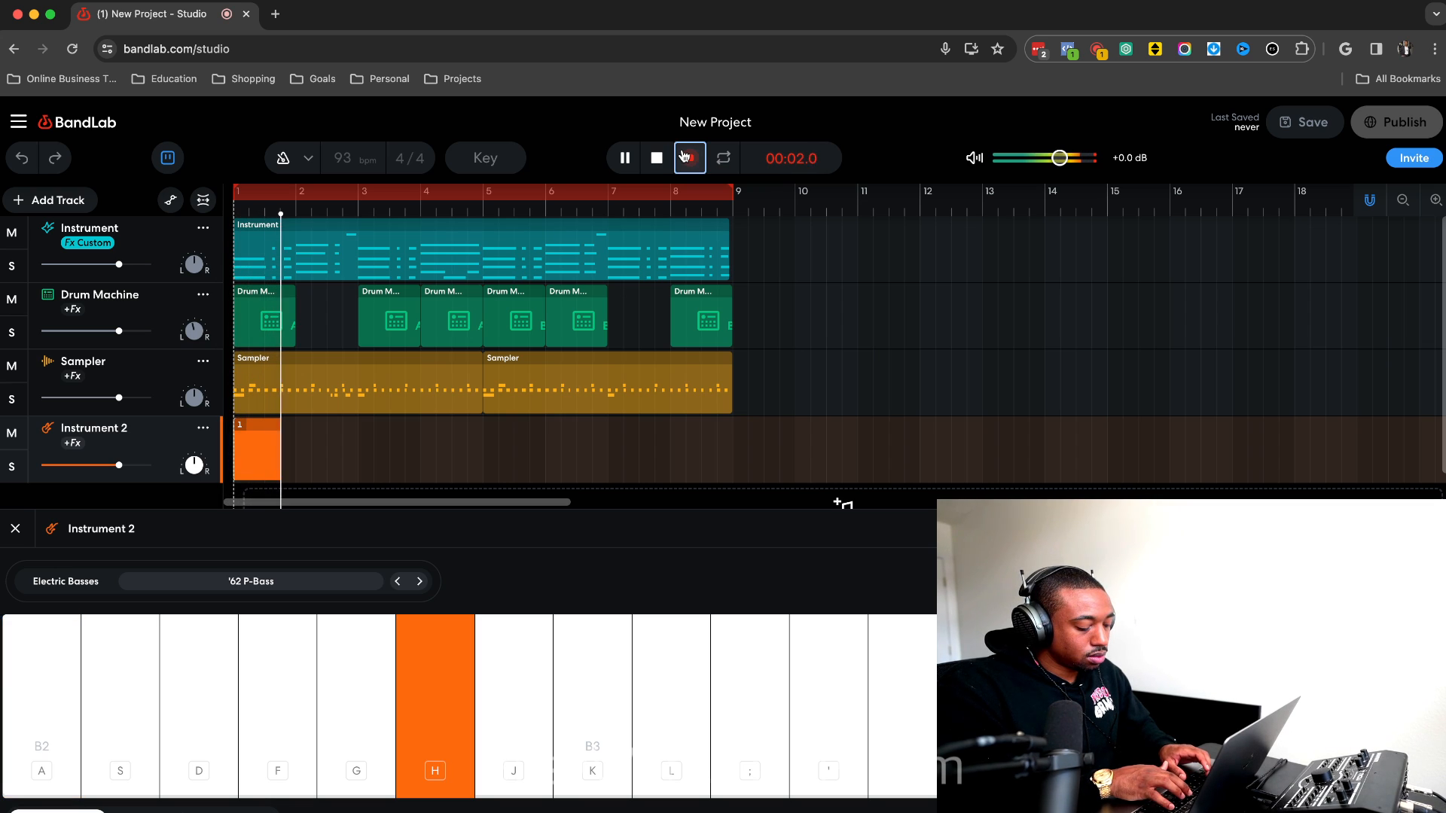
key(s)
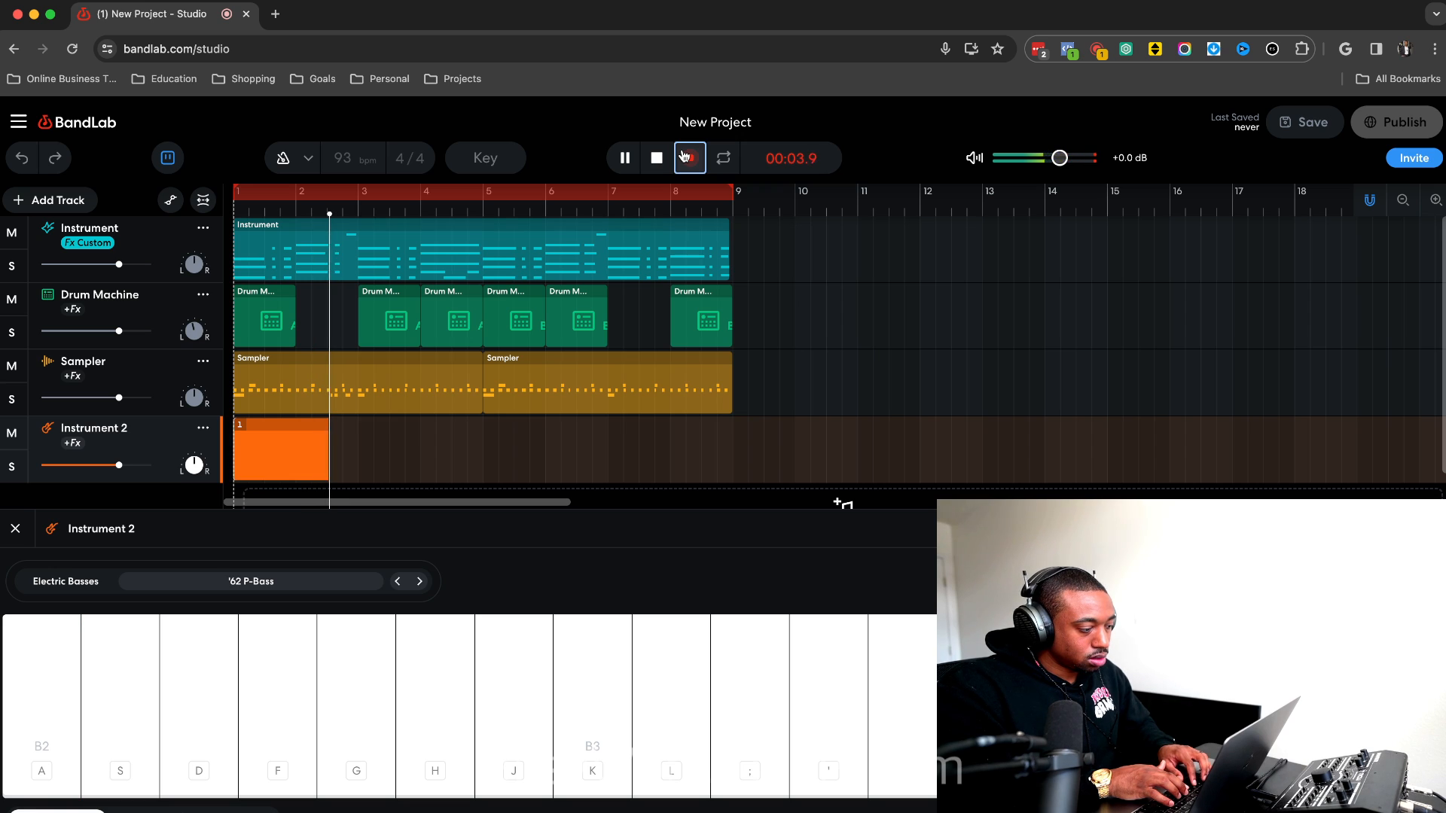
key(g)
key(j)
key(a)
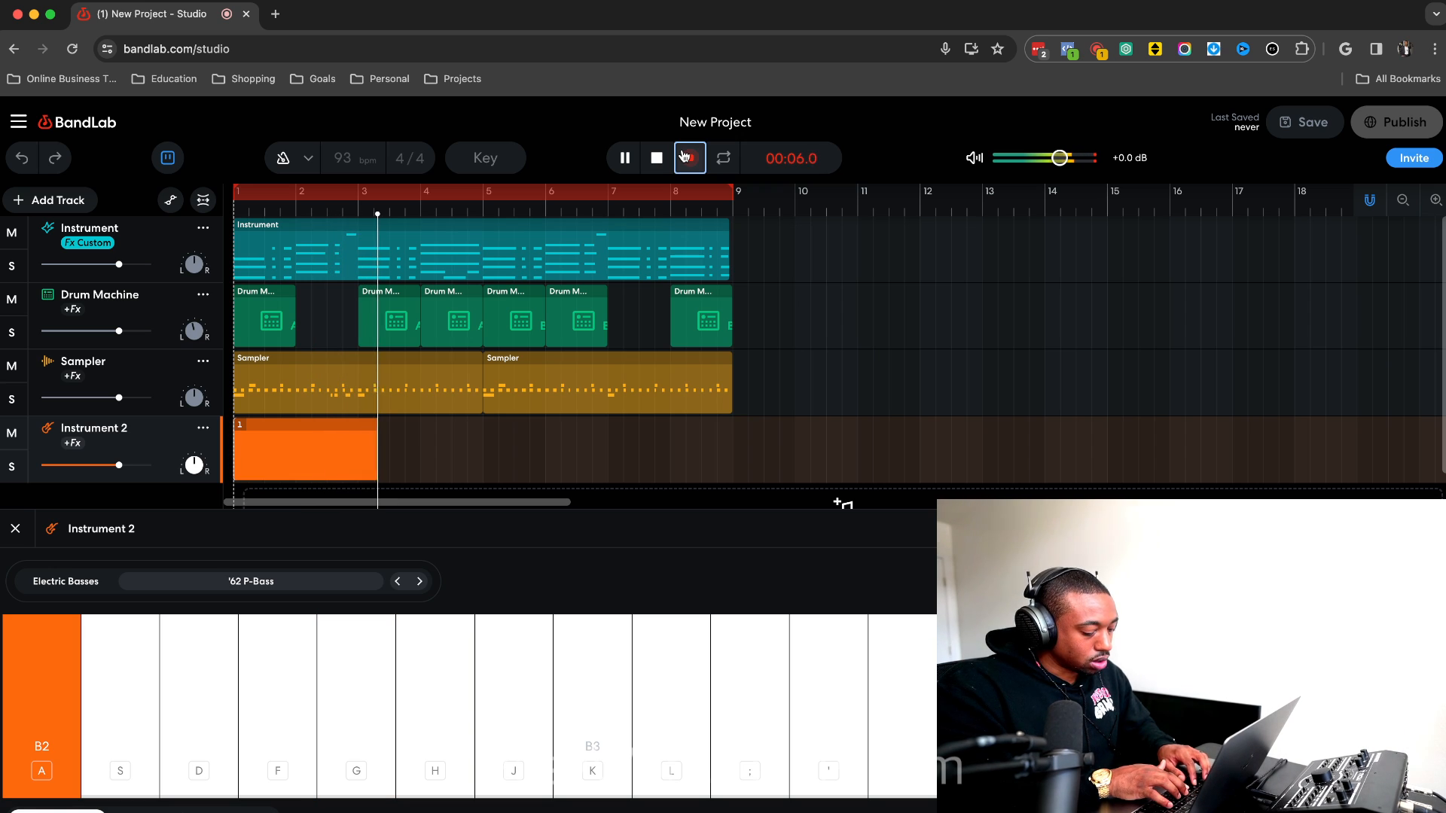
key(h)
key(s)
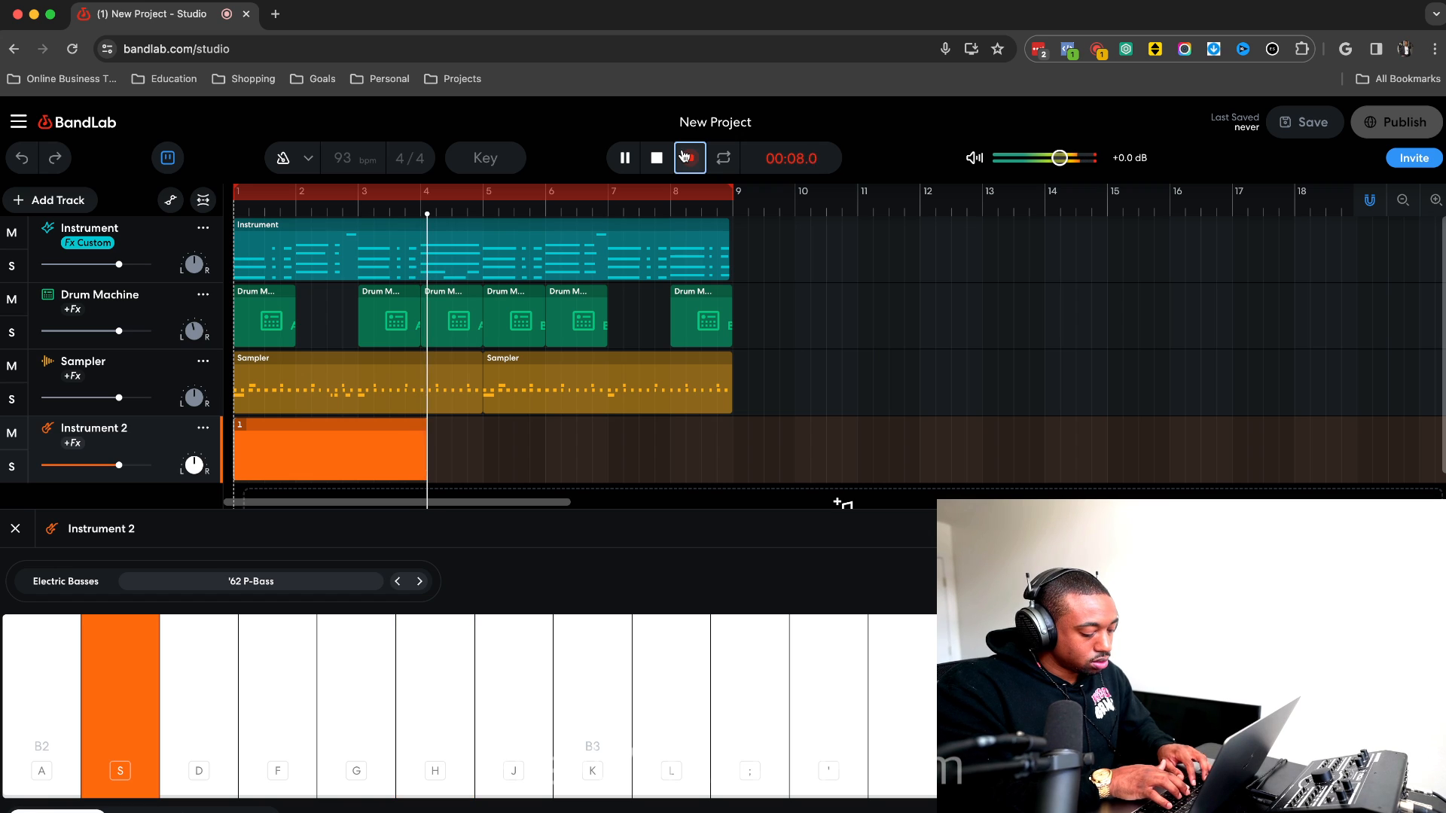
key(g)
key(h)
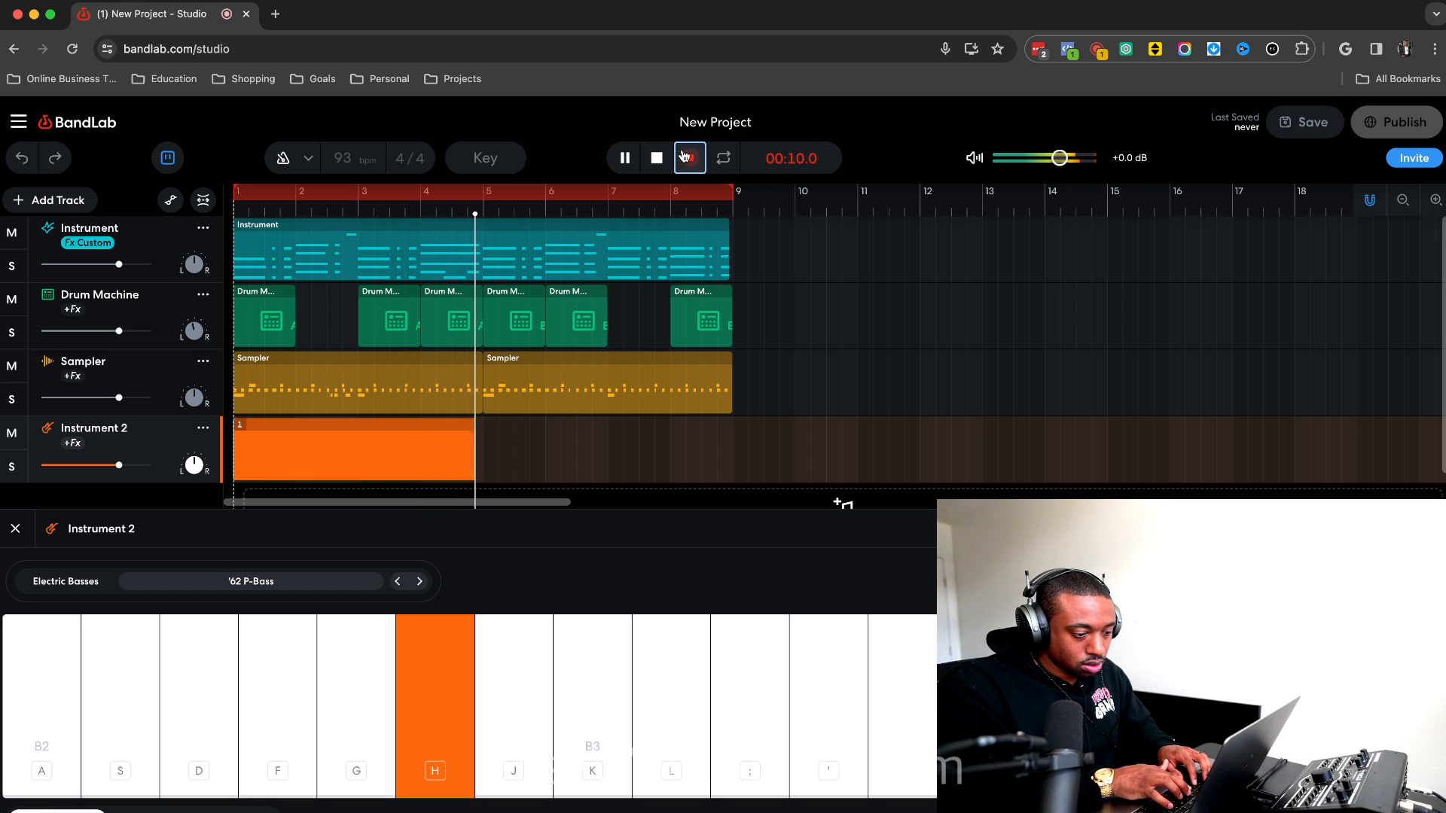
key(a)
key(g)
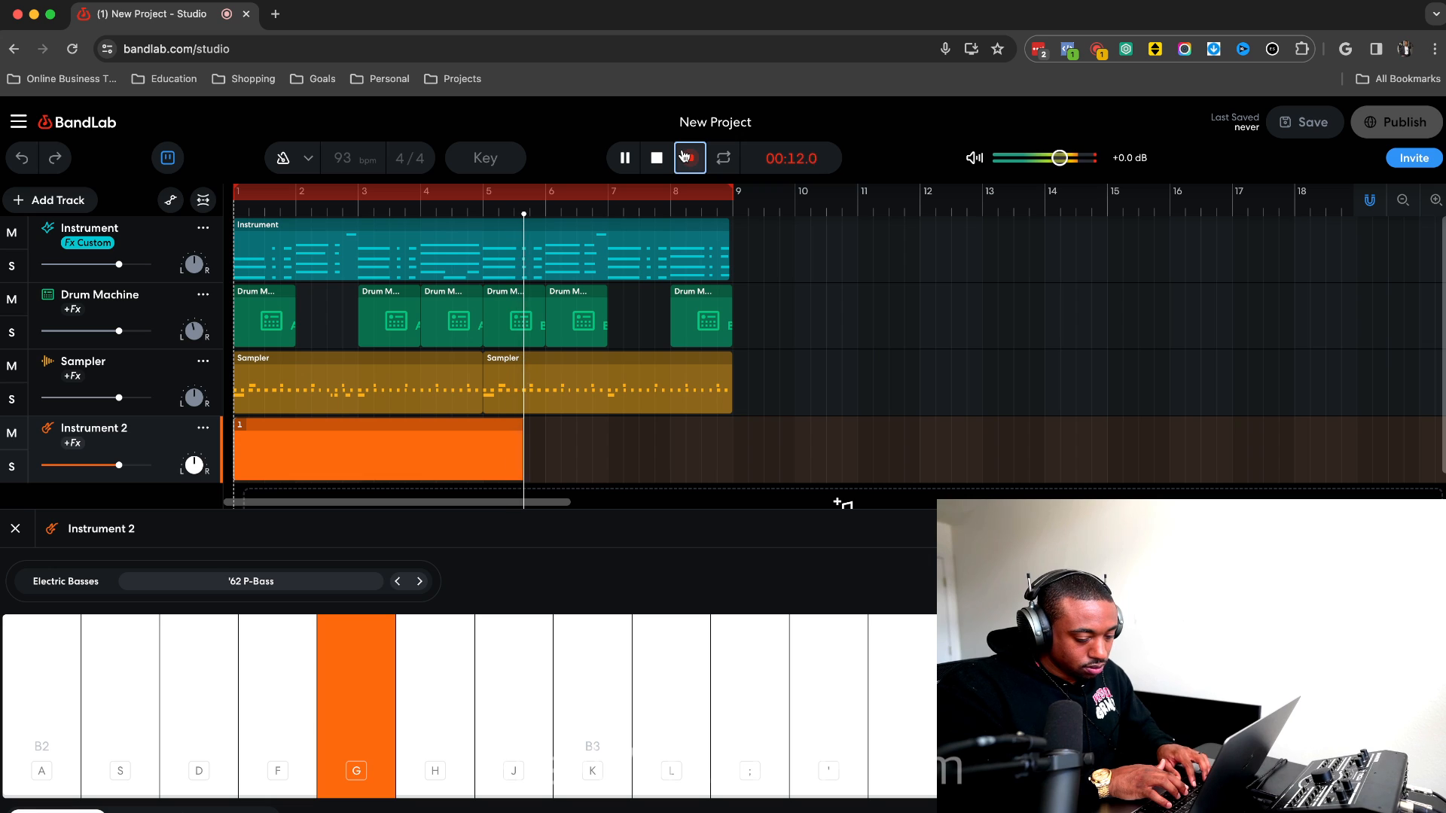
key(s)
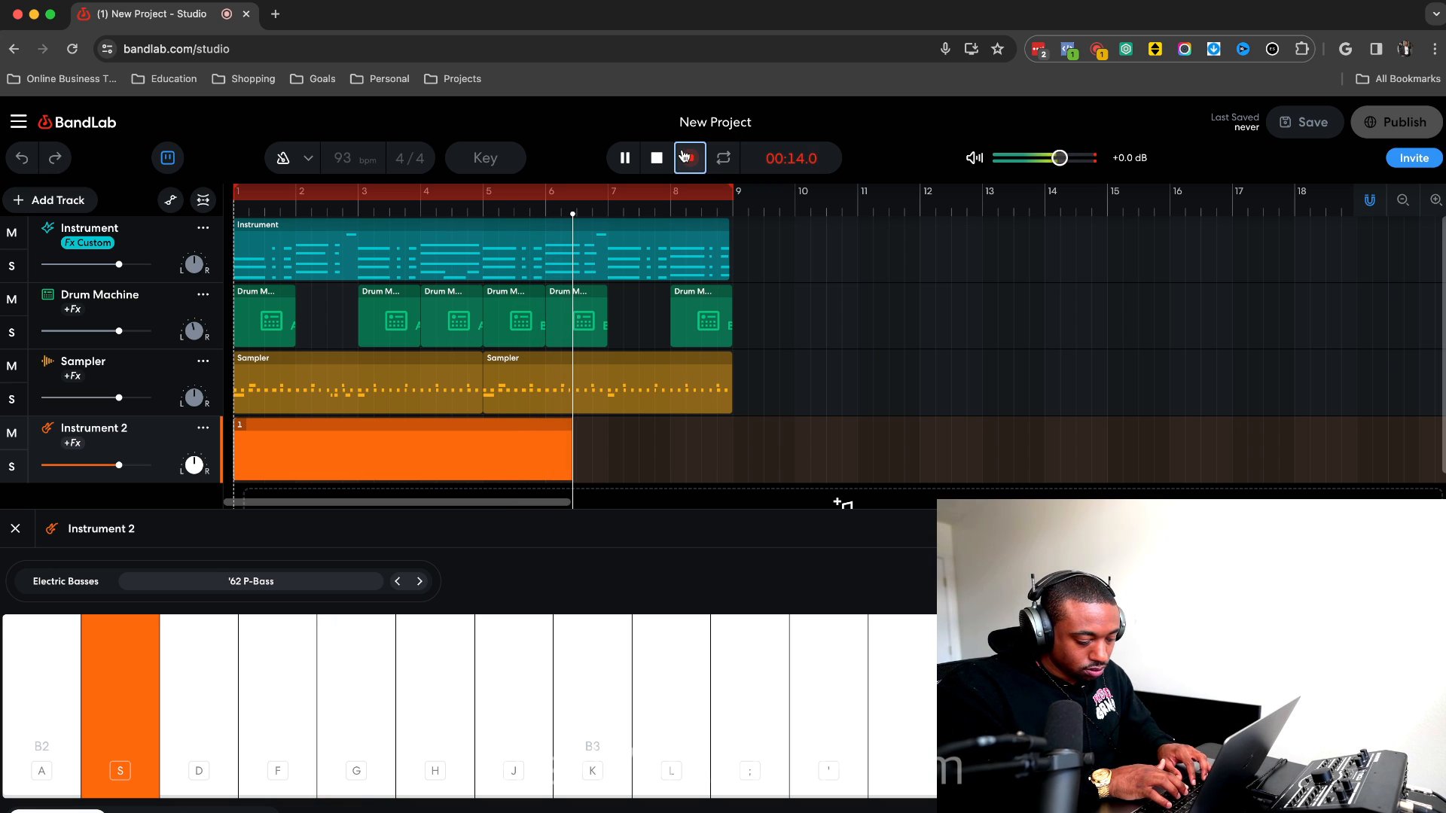
key(g)
key(h)
key(a)
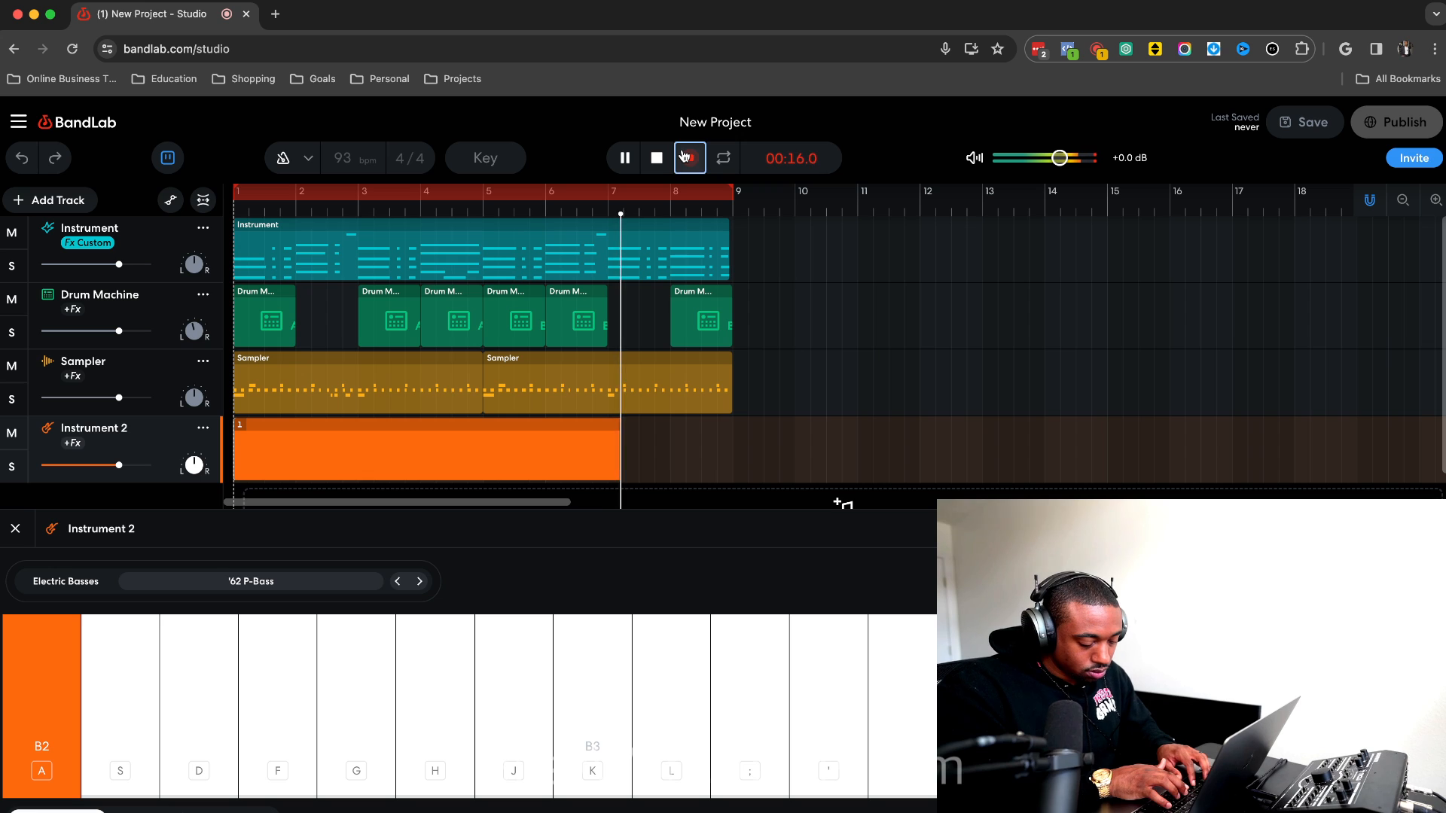
key(h)
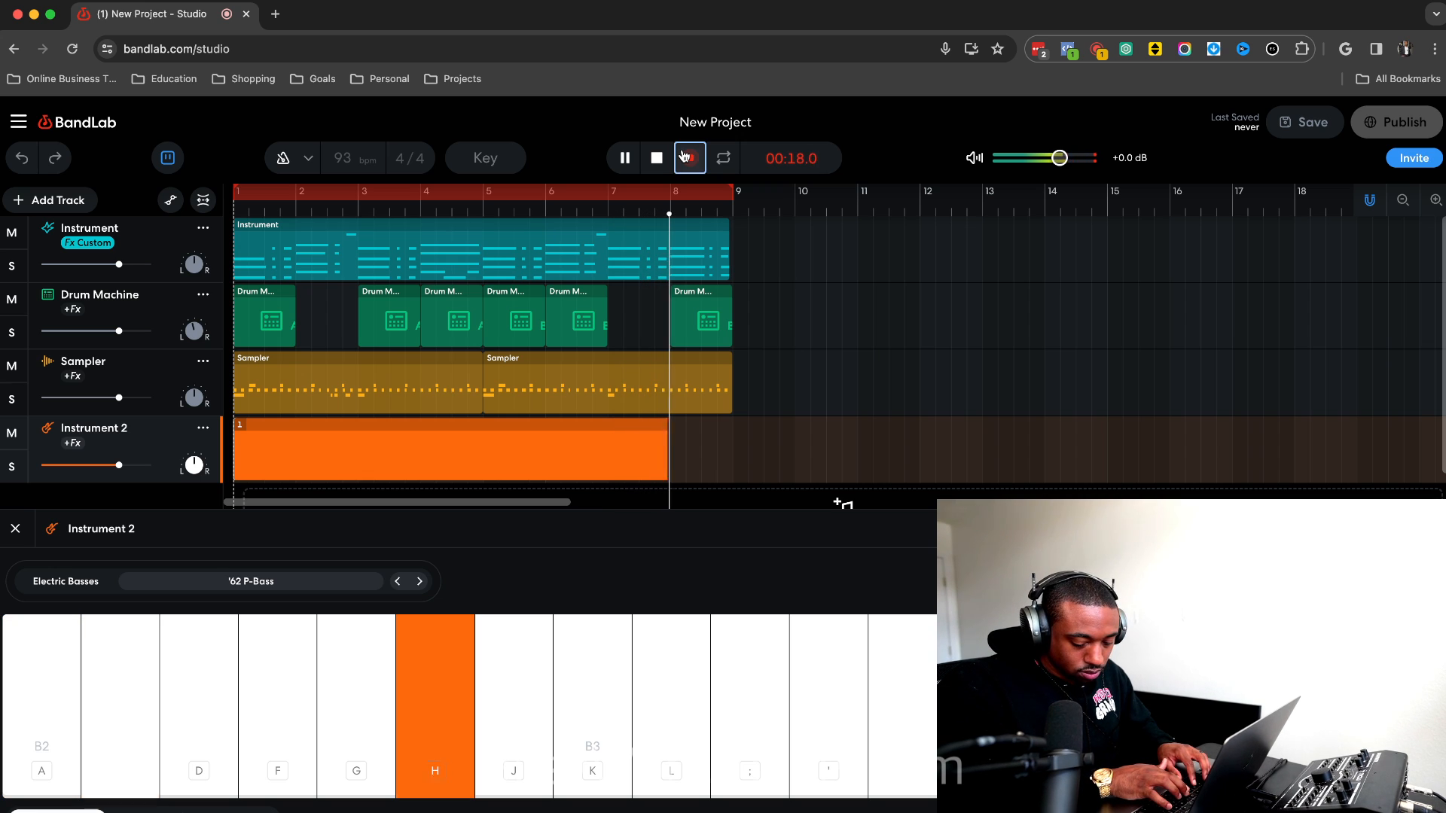
key(s)
key(g)
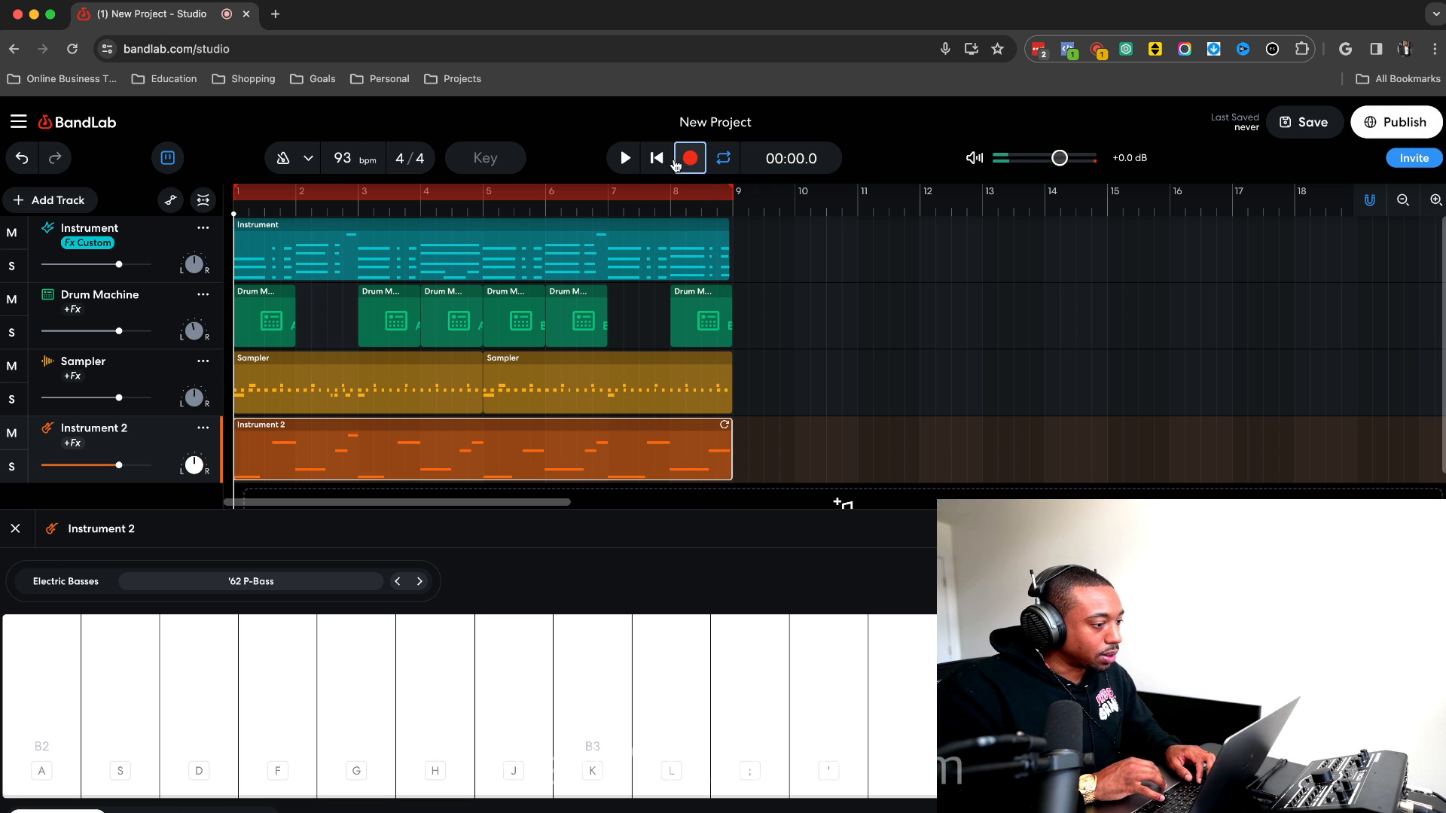
Open the recorded bass region's notes, quantize them all to 1/16 and apply Legato.
double_click(330, 460)
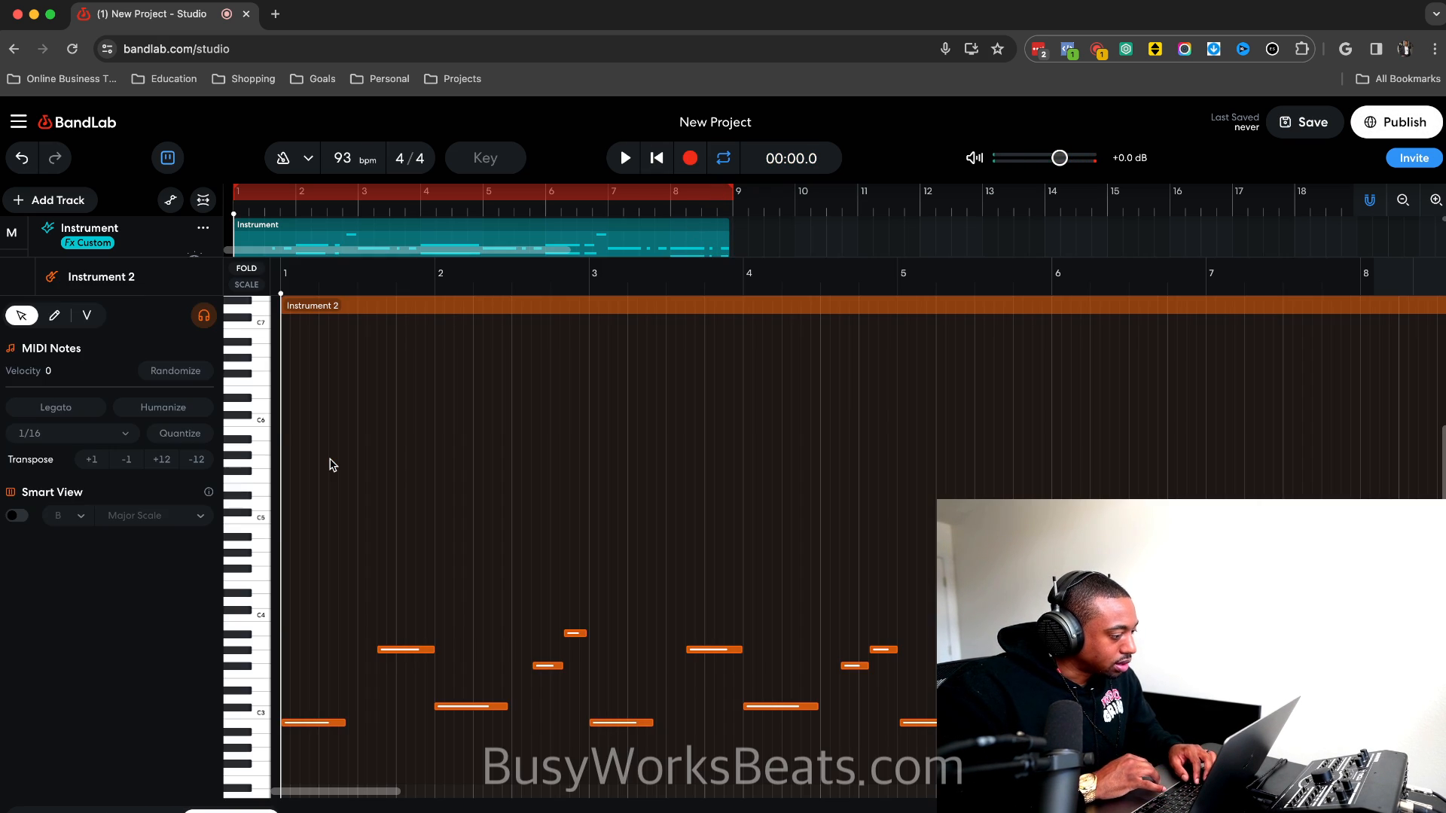
scroll(475, 494, down, 5)
key(super+q)
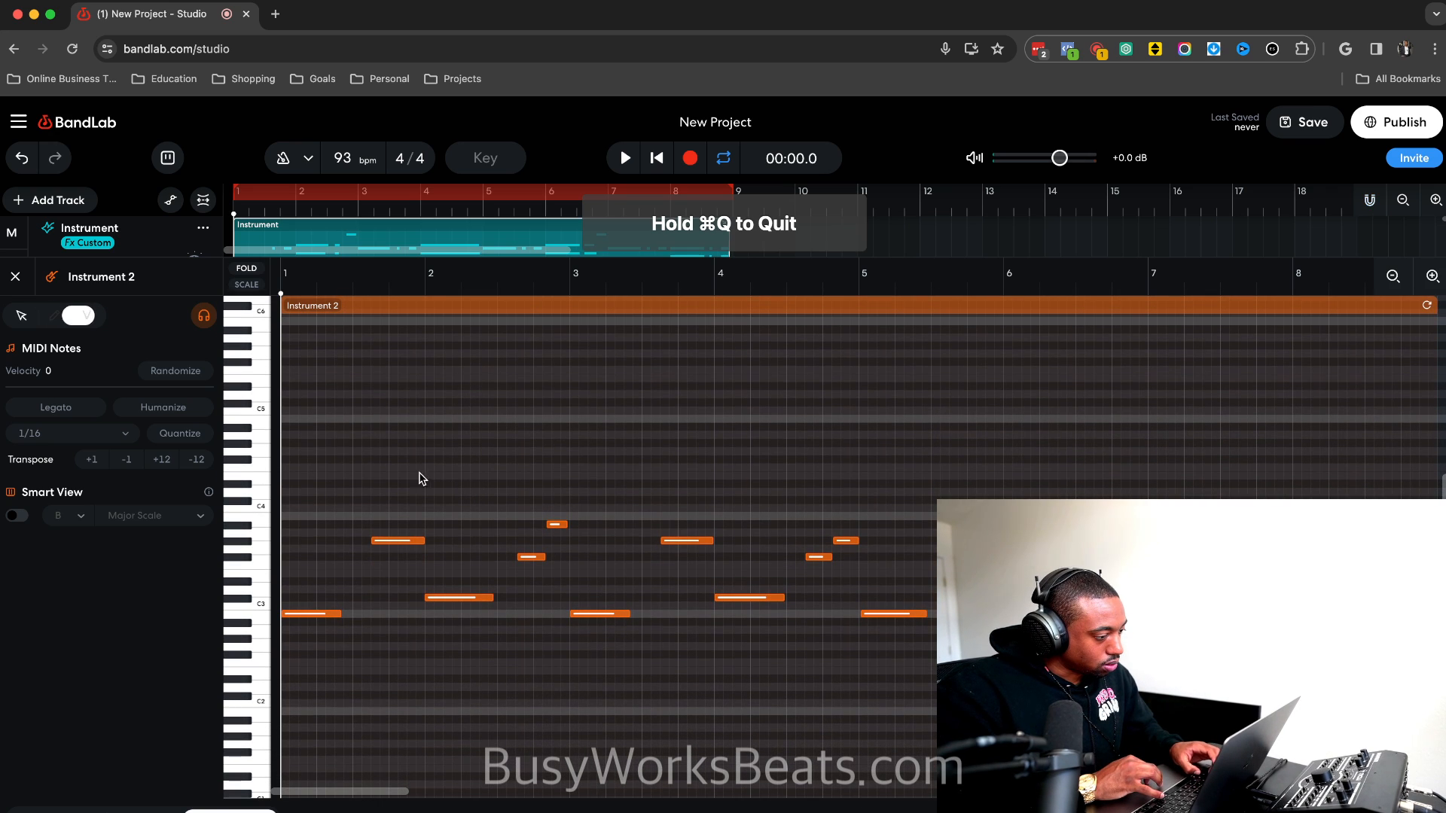
key(super+a)
click(375, 470)
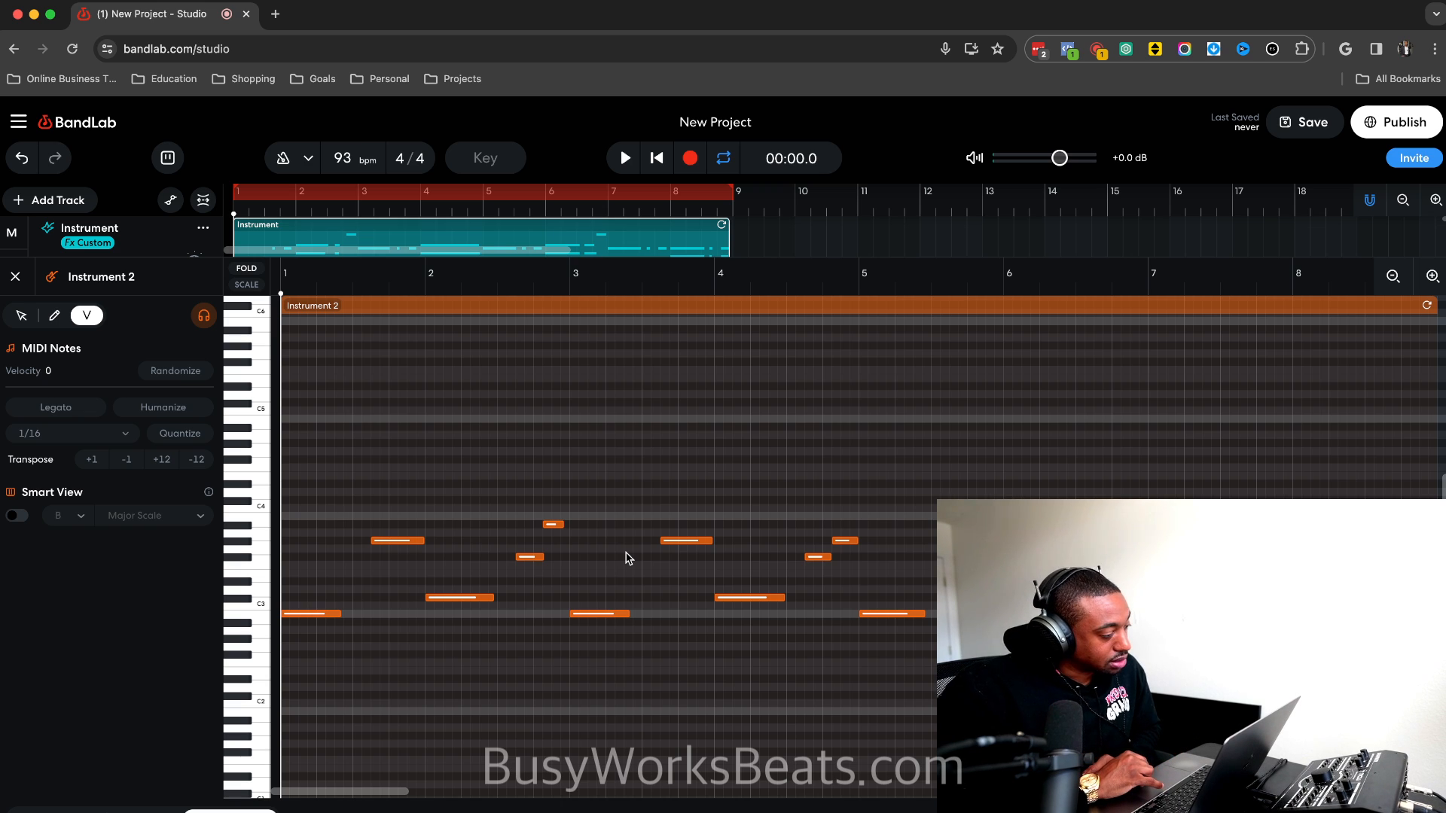
key(super+a)
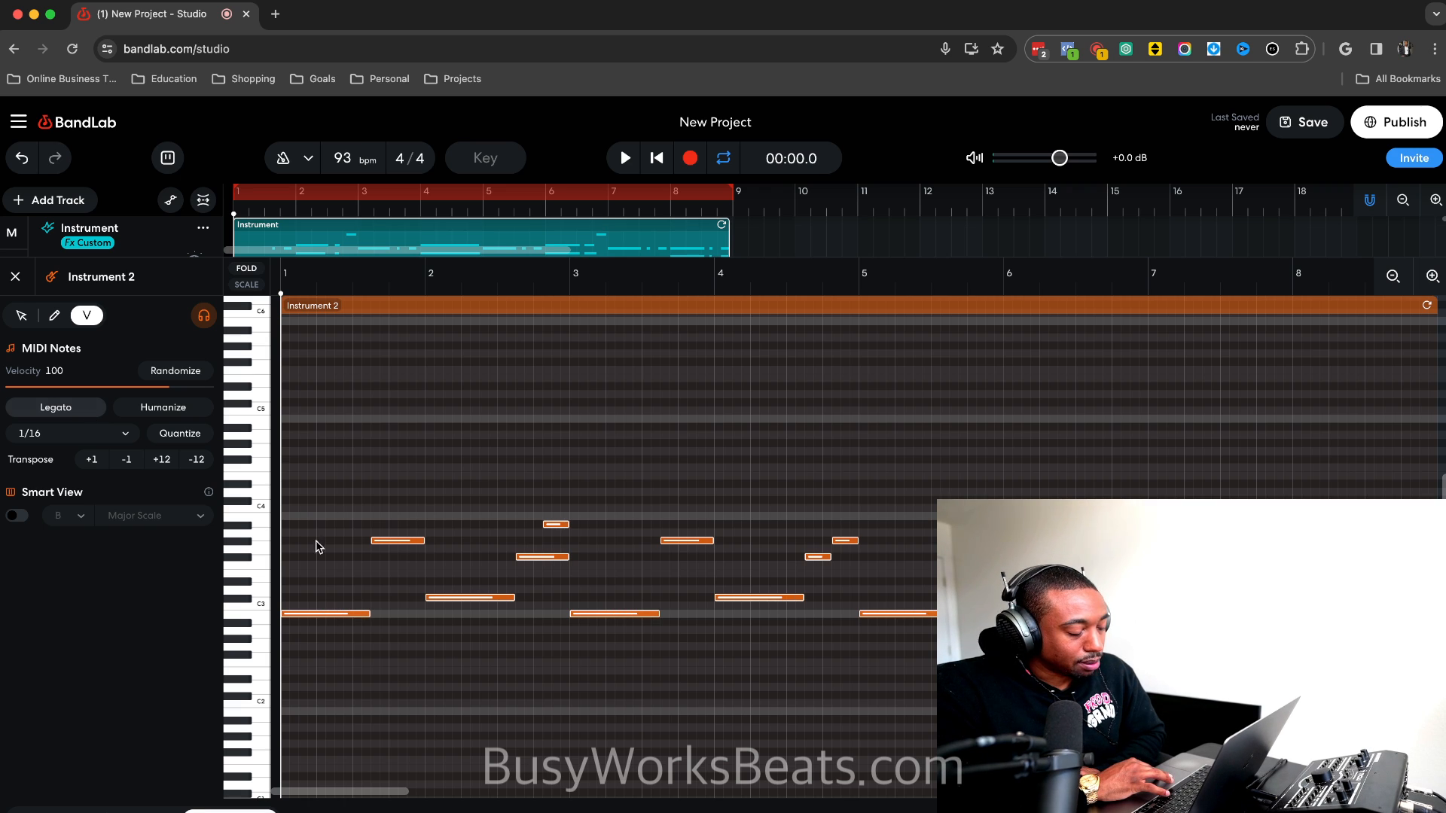
click(643, 580)
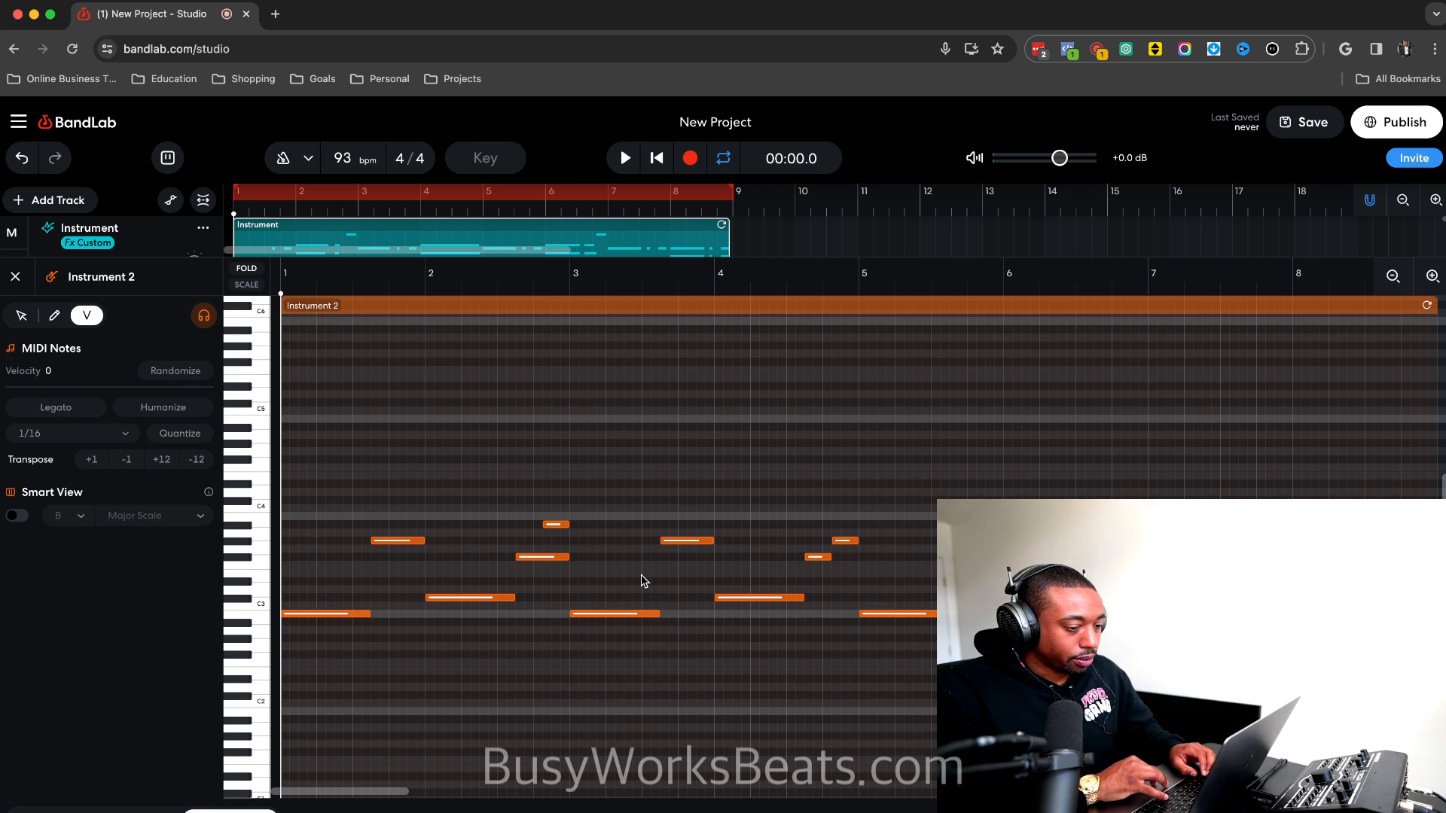
Play back the opening bars and examine the two overlapping bass notes at the end of bar 2.
click(565, 558)
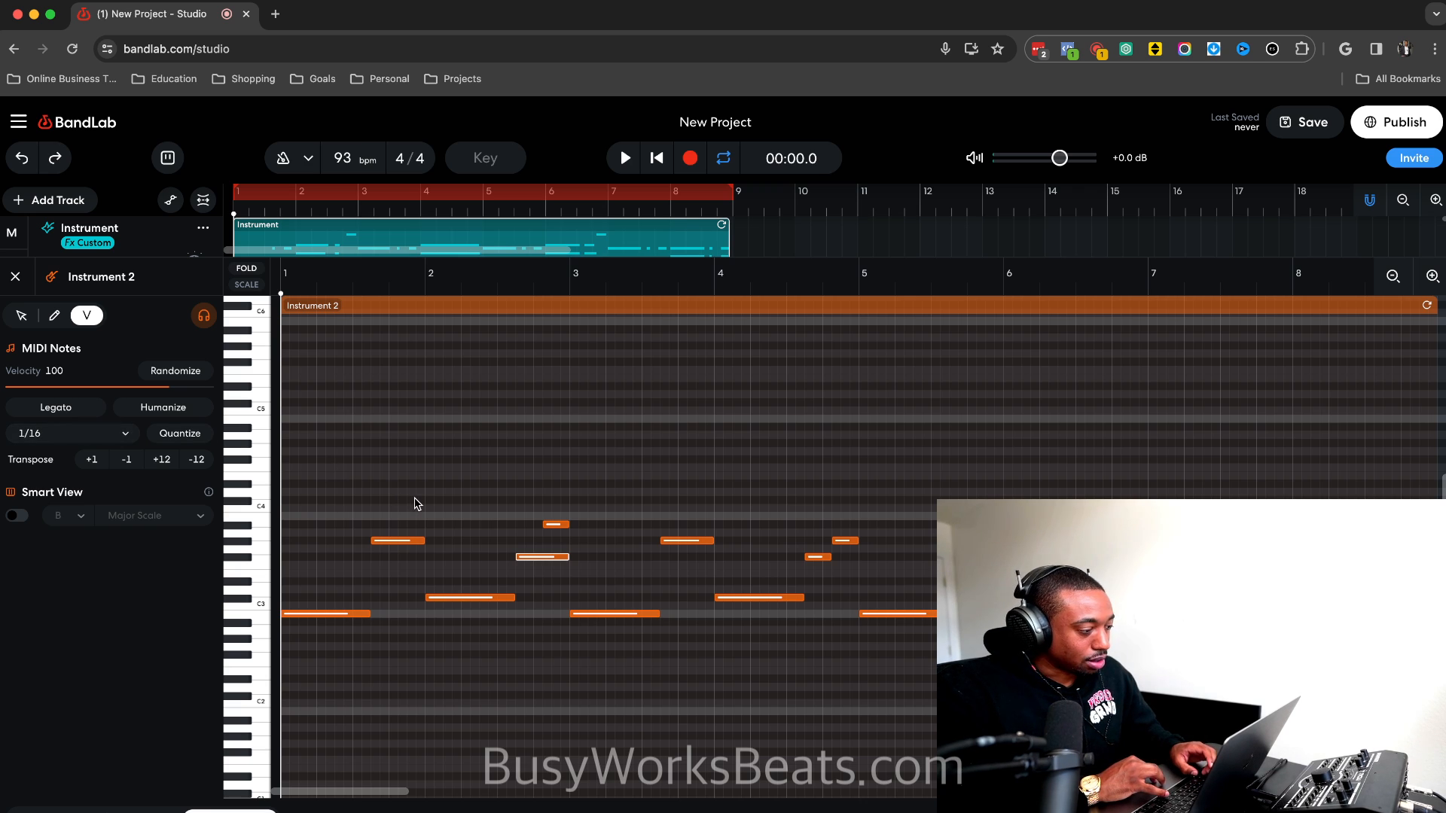
click(415, 447)
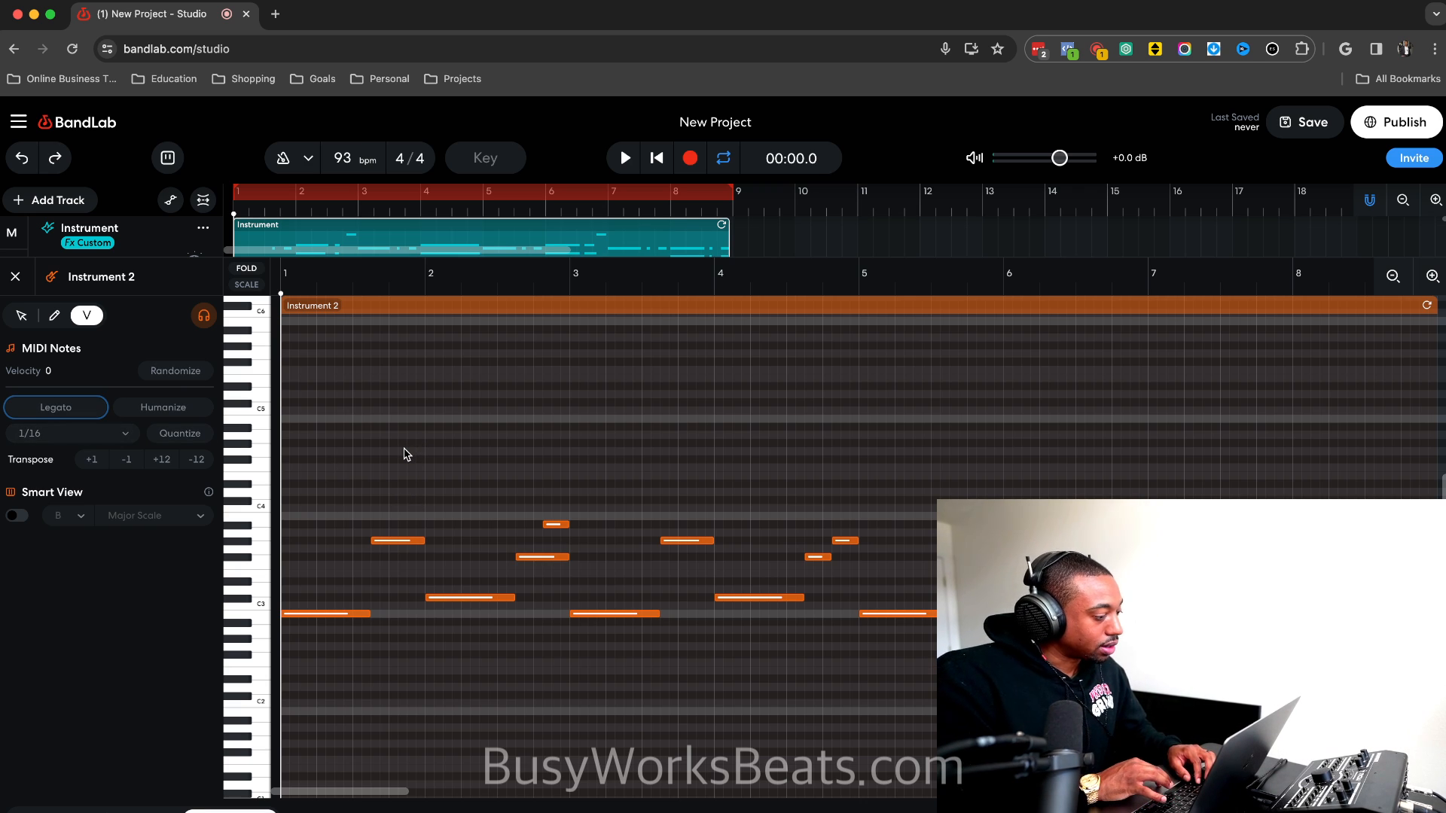
key(space)
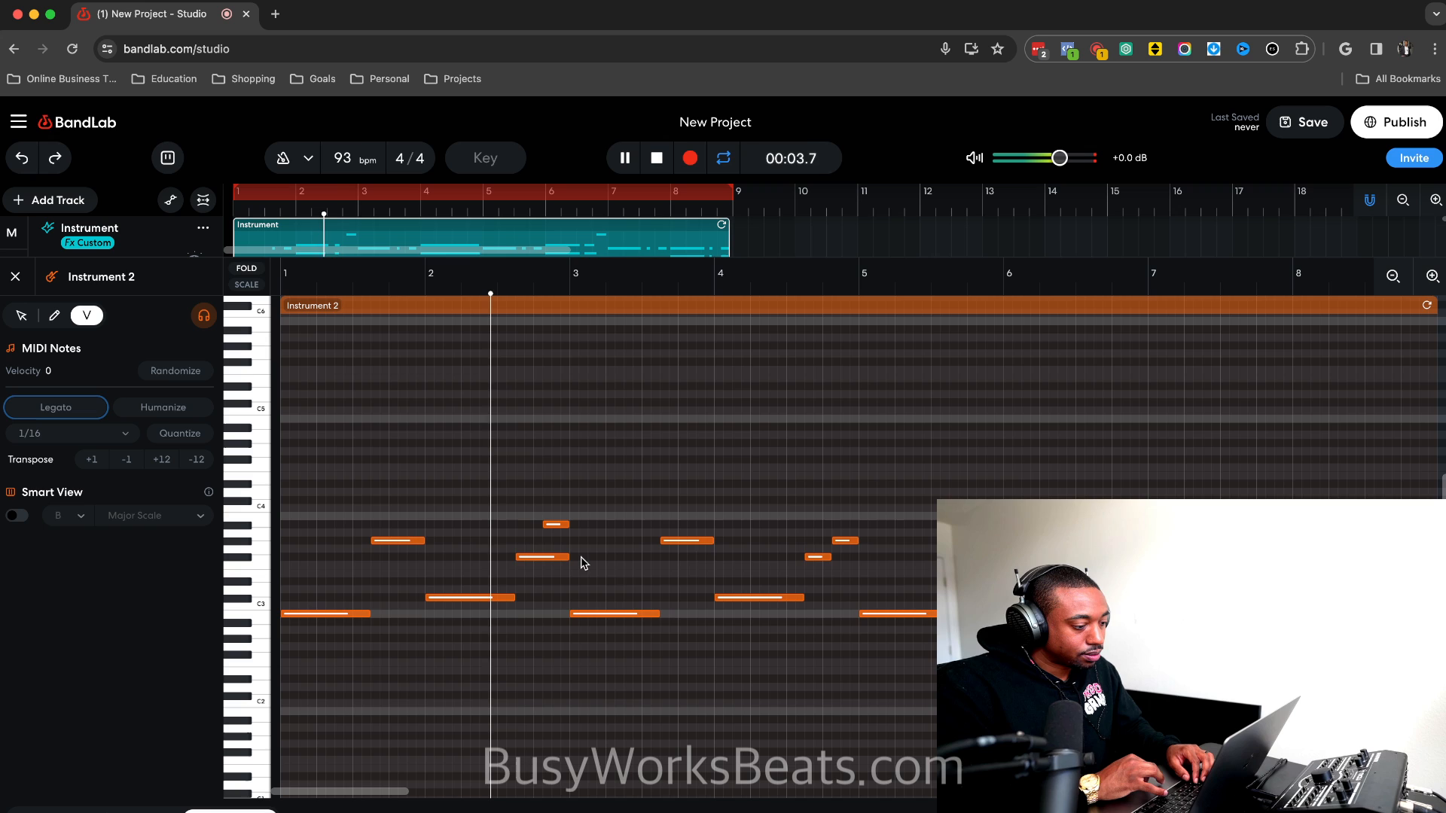
key(space)
click(540, 558)
click(449, 518)
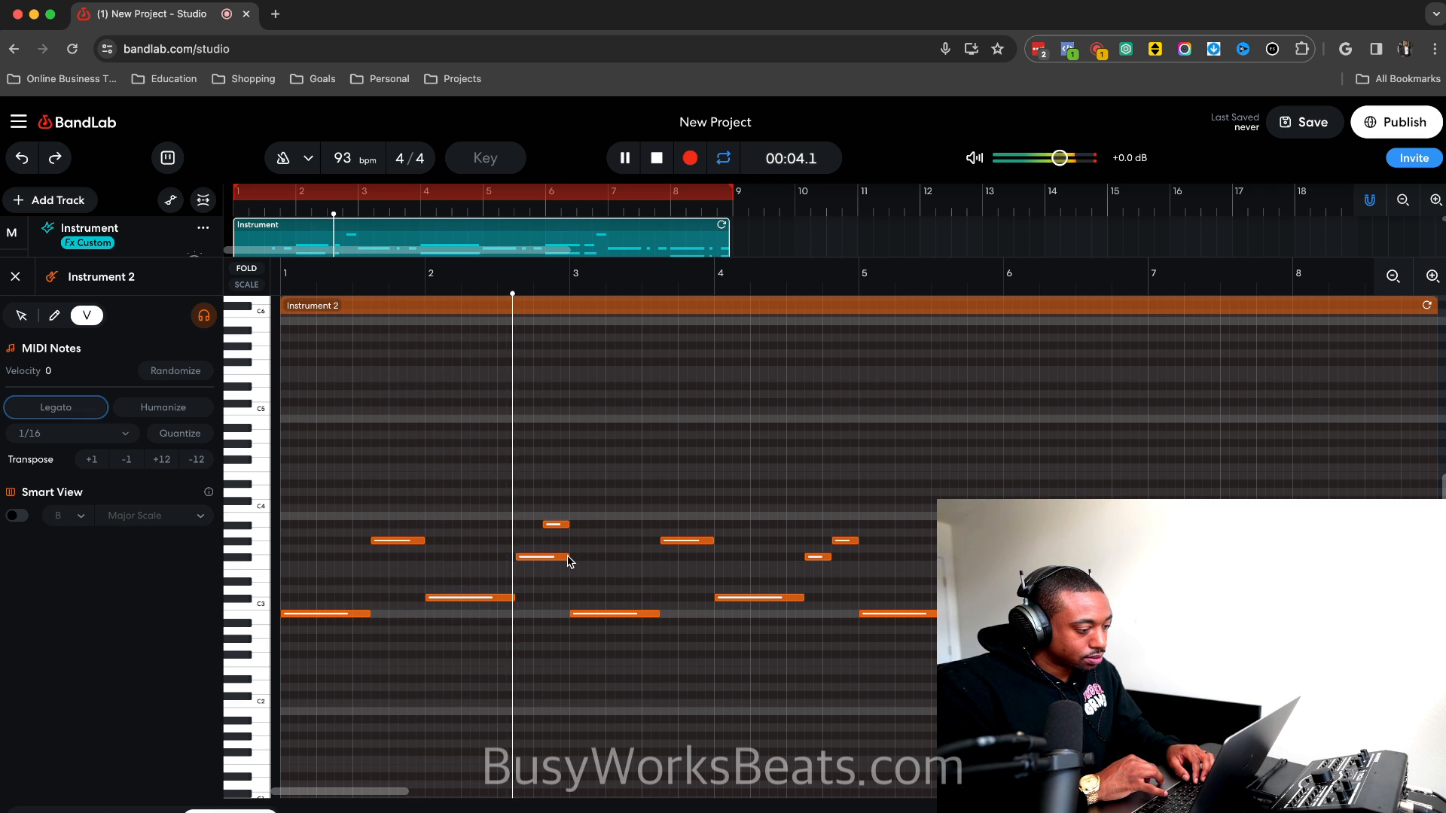
key(space)
click(555, 526)
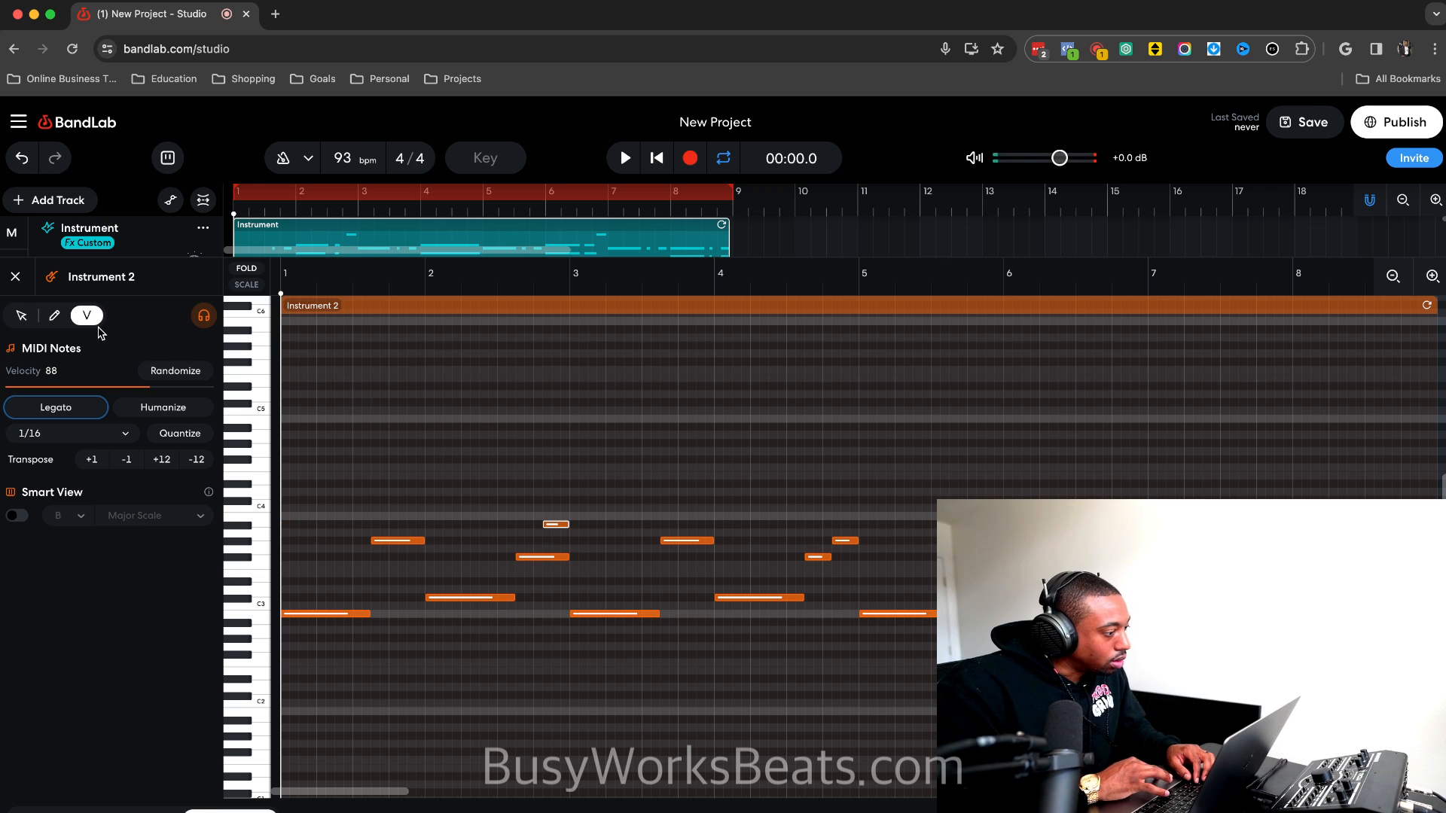
click(56, 317)
click(627, 517)
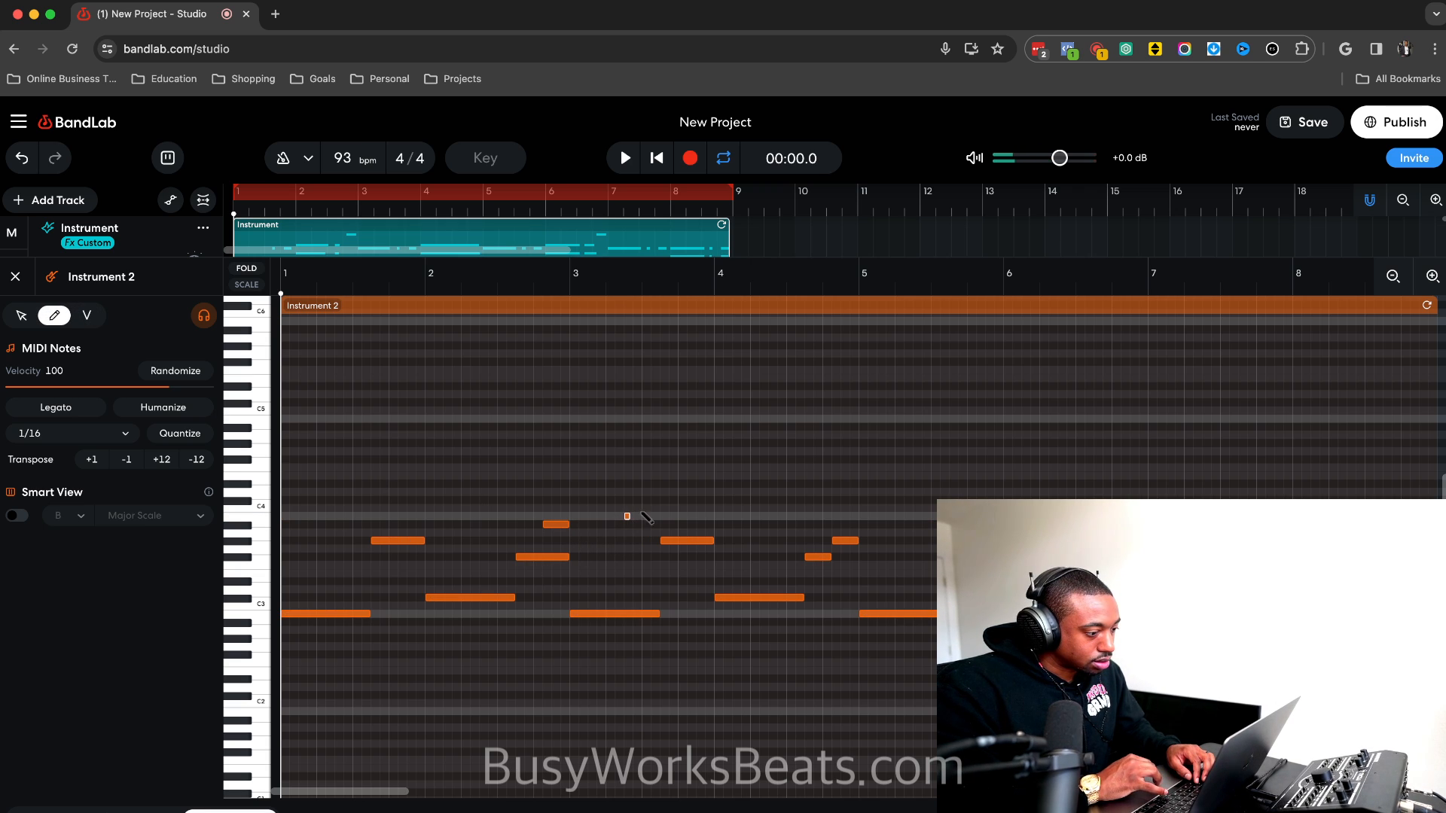
key(Delete)
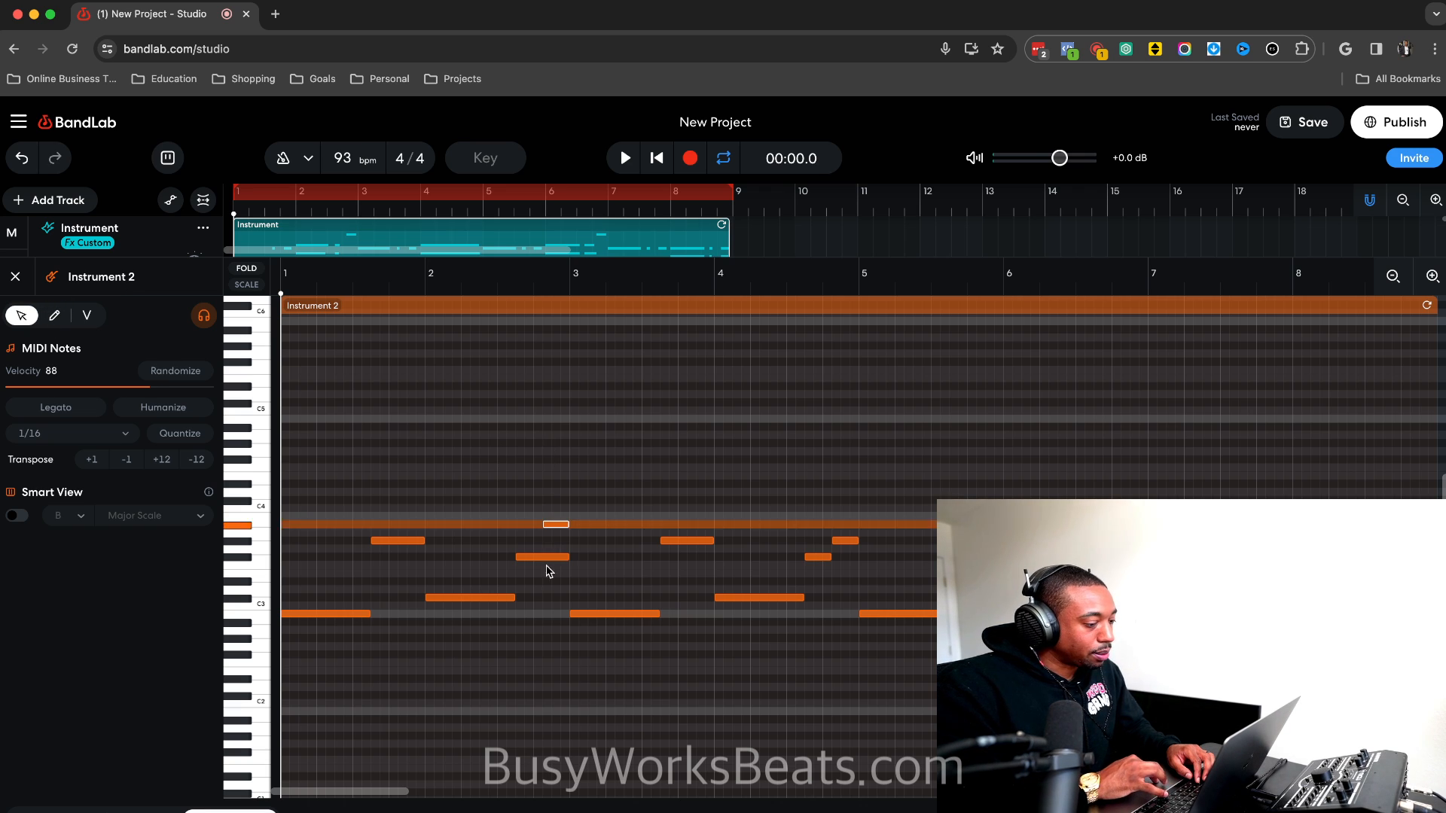
Shorten the lower overlapping note in bar 2 to end where the higher note starts, and listen to the playback.
drag(546, 448, 549, 594)
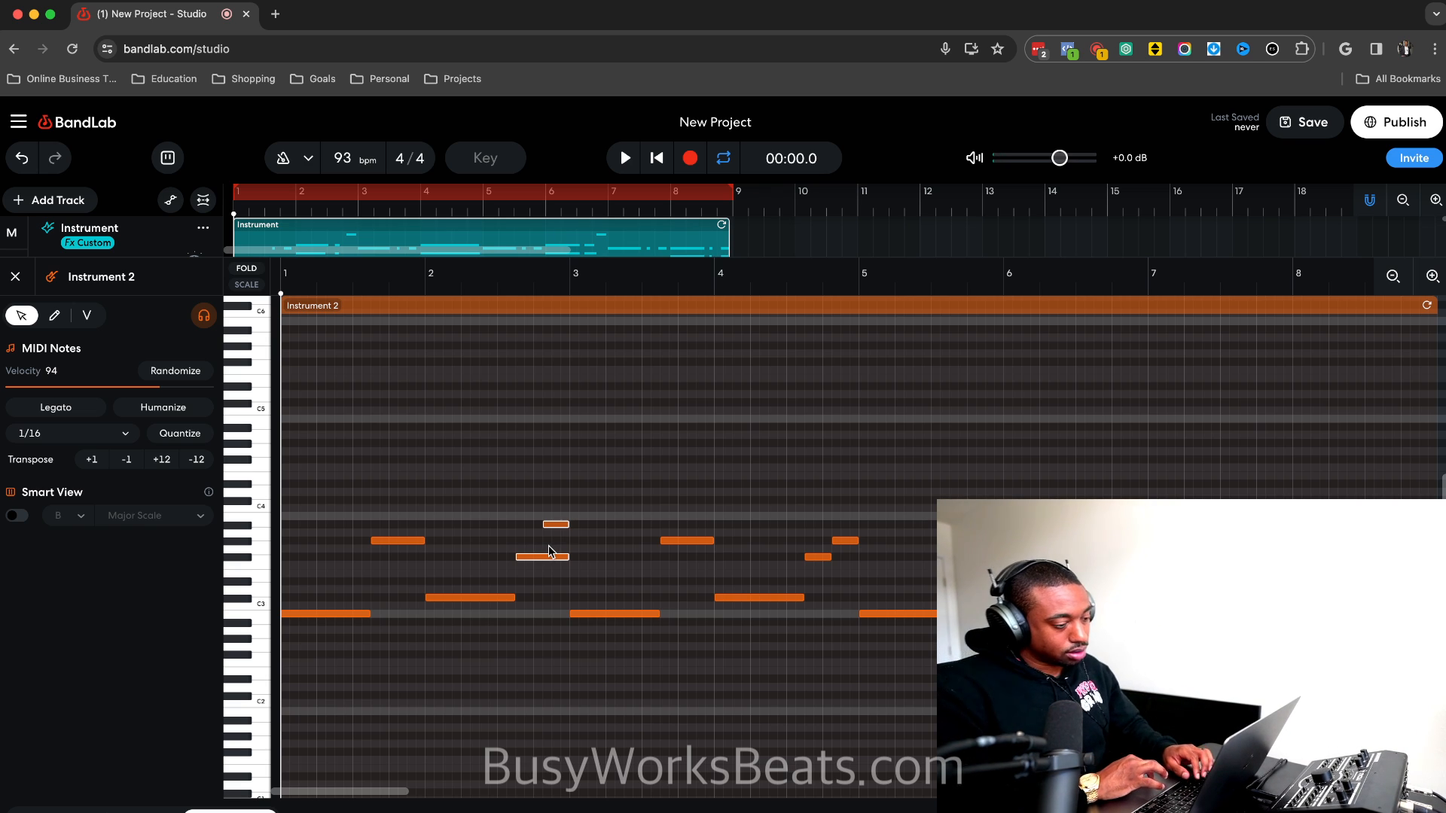
click(565, 556)
drag(568, 556, 543, 556)
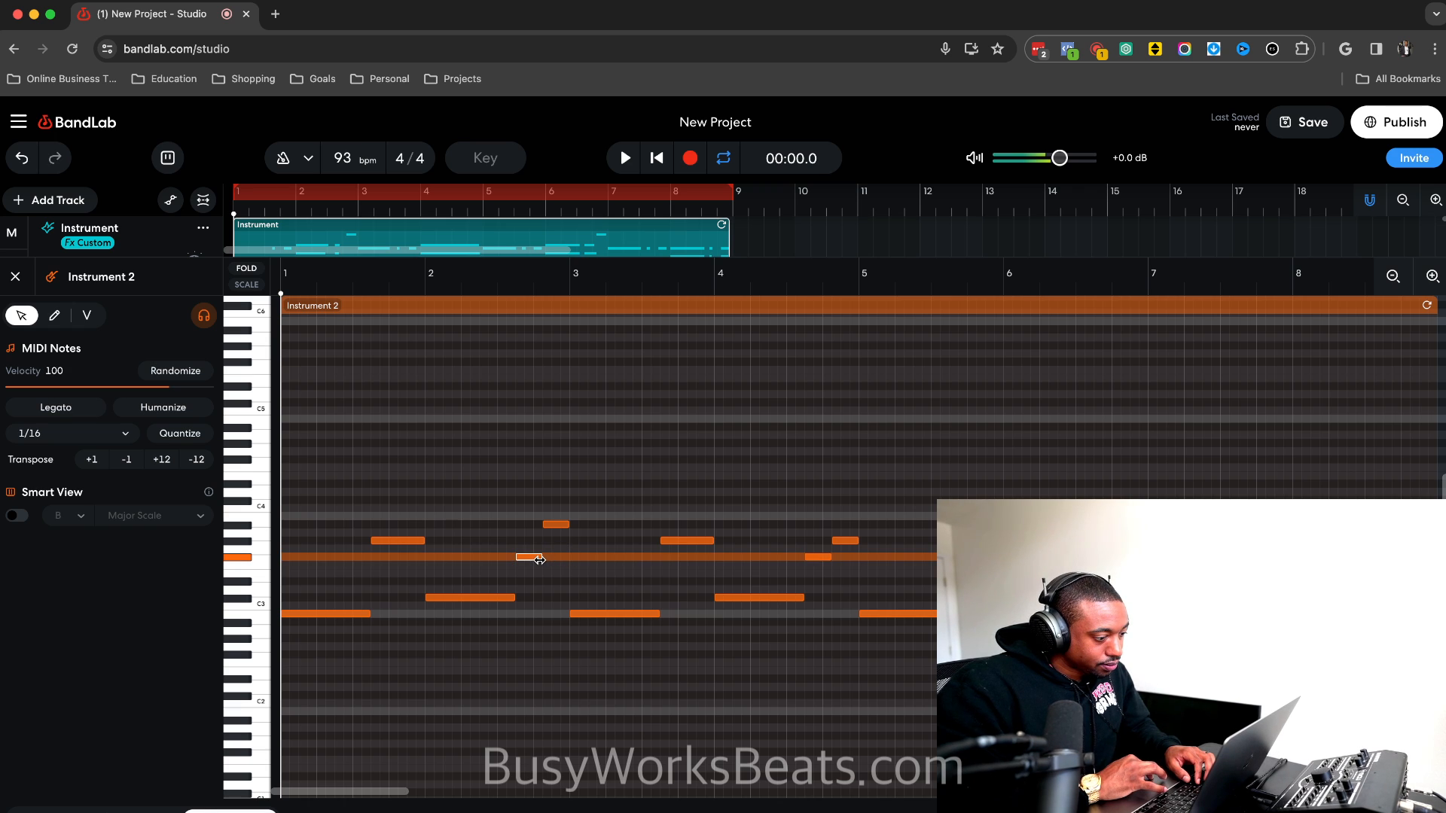
click(506, 507)
key(space)
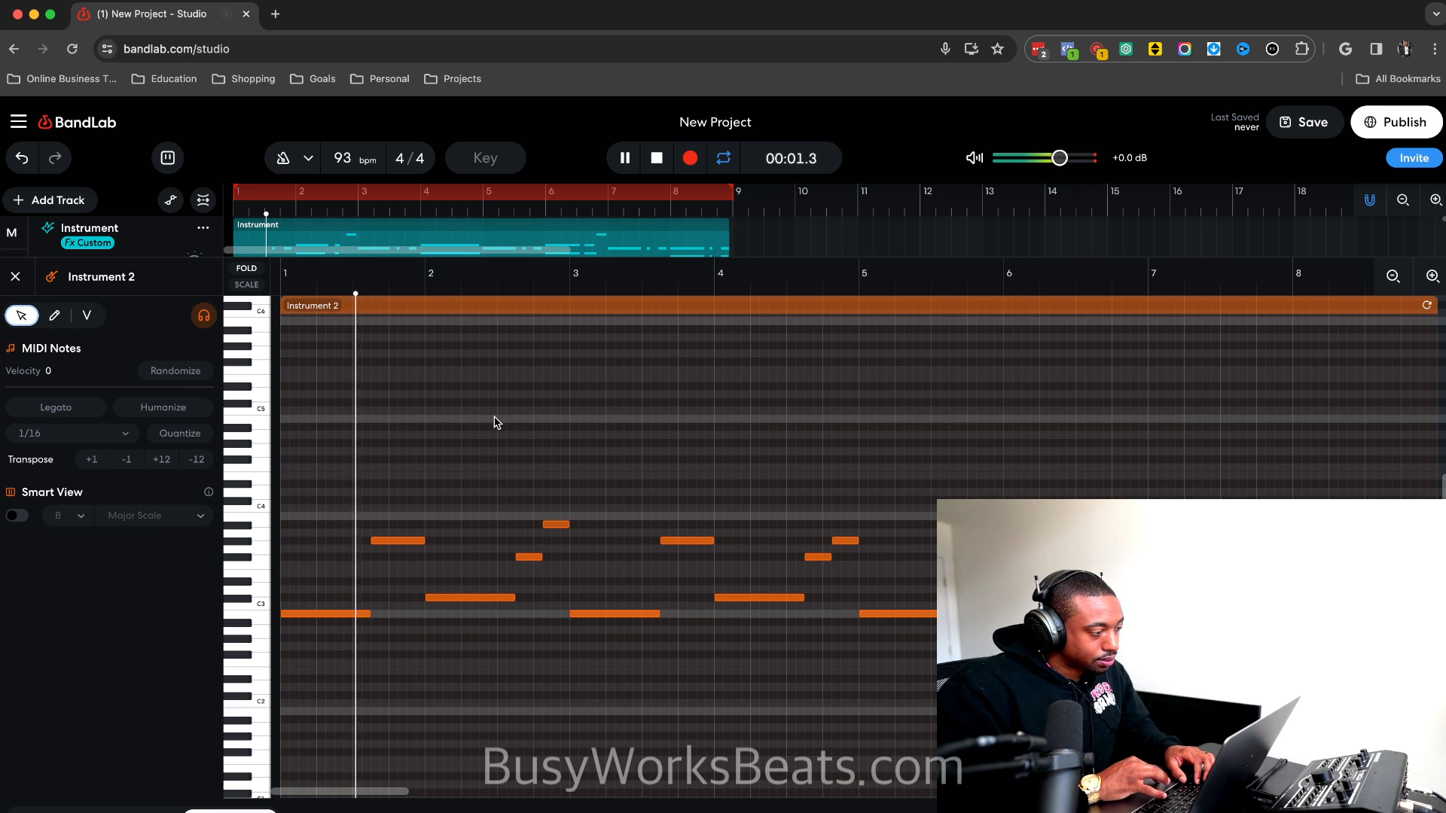
key(space)
Lower the last bass note of bar 2 by two semitones and play the line back.
click(556, 524)
key(Down)
key(Down)
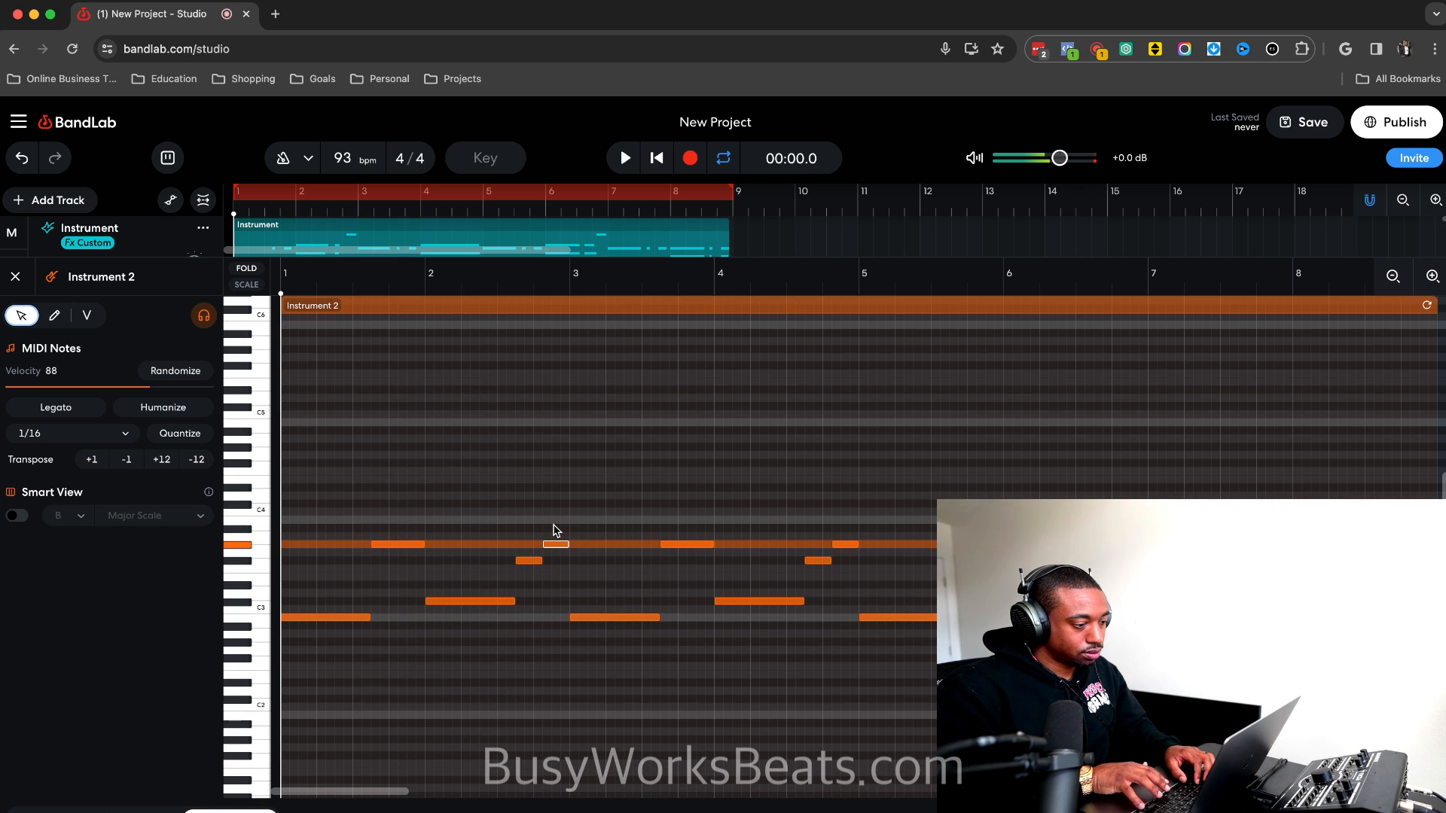
key(space)
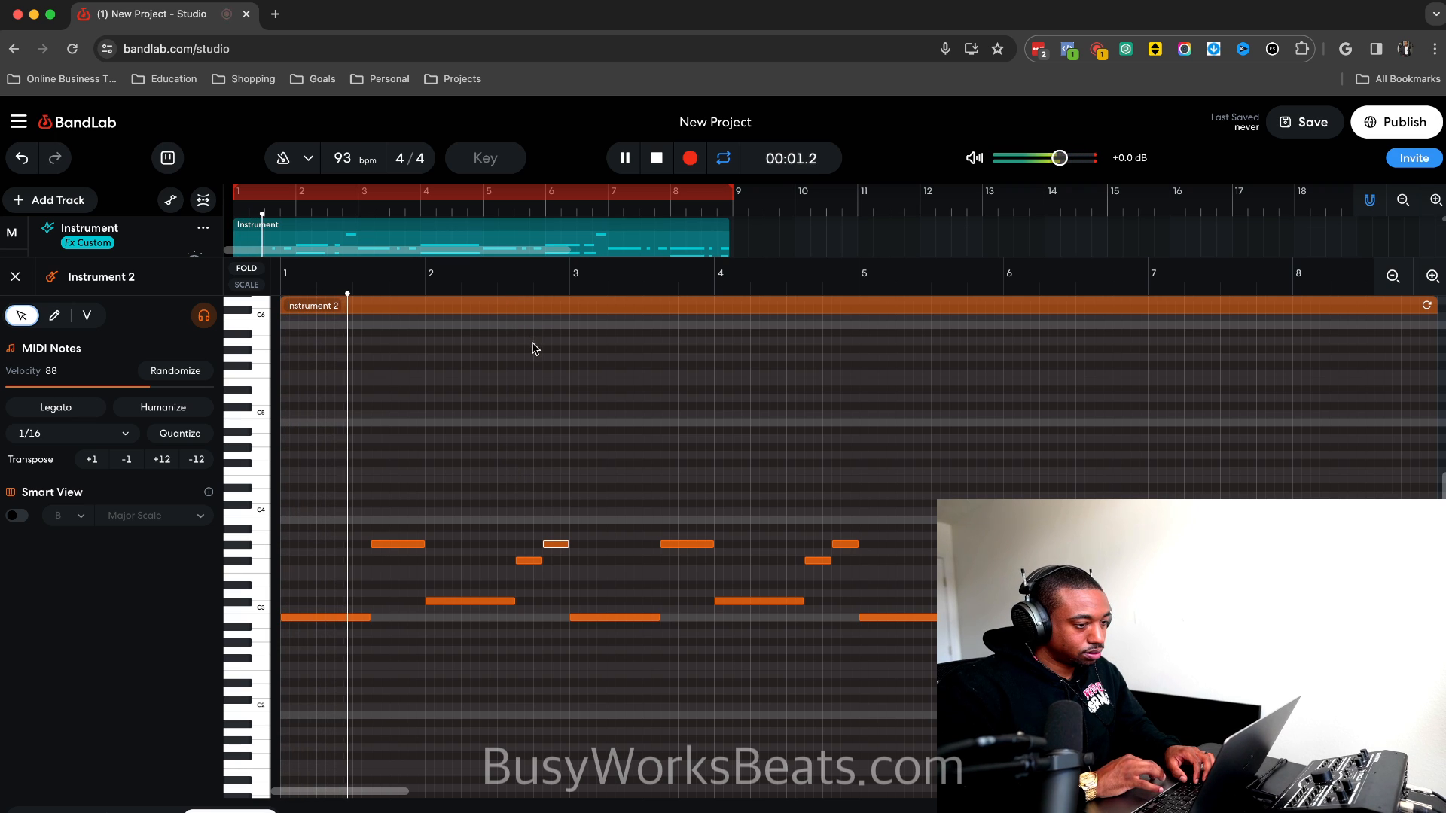
key(space)
Transpose all bass notes in the Instrument 2 region down one octave and close the note editor.
click(544, 418)
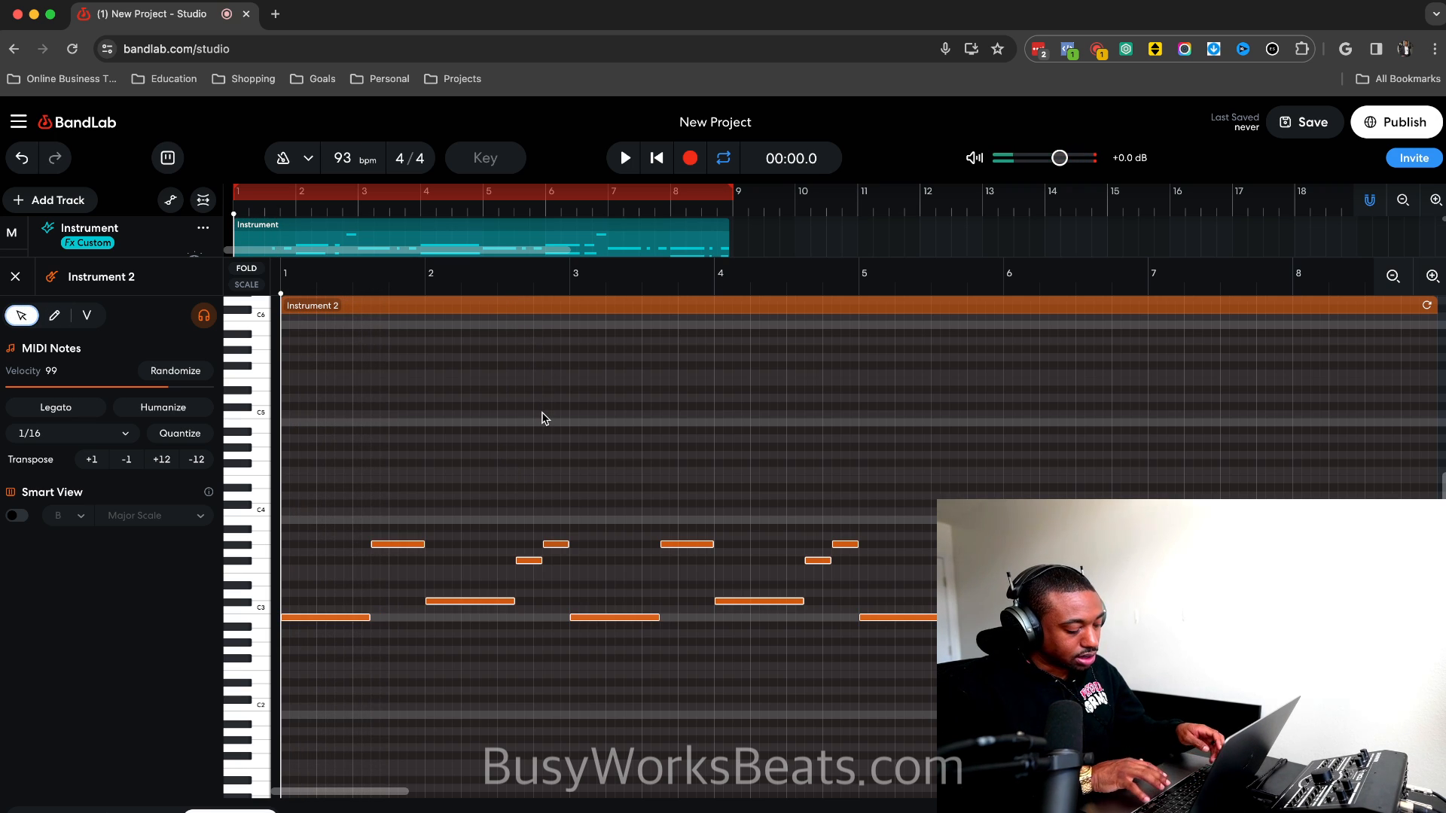
key(shift+Down)
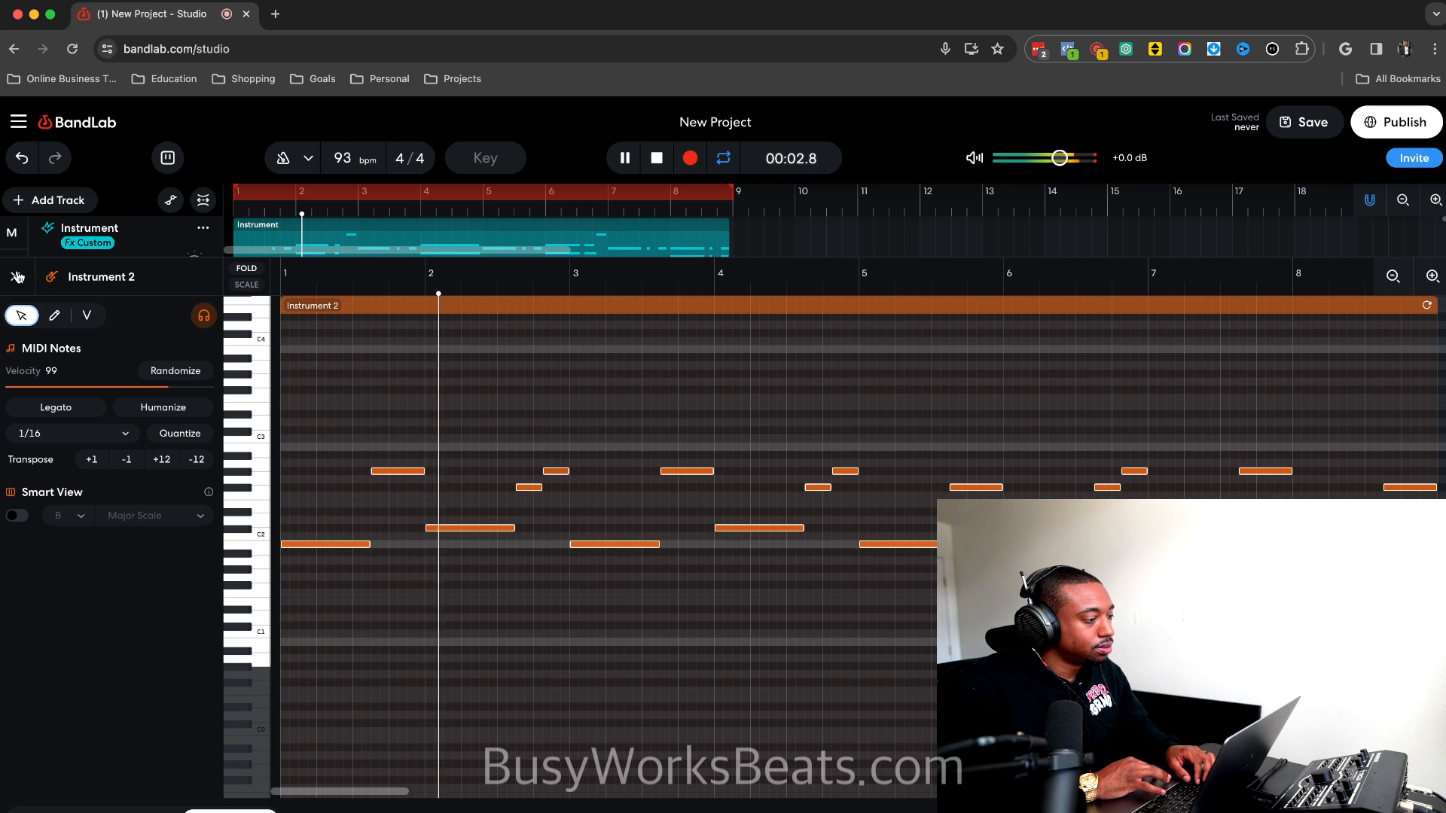
click(15, 276)
Add the BL 1176 effect from the Dynamics category to Instrument 2 and lower its output level.
click(73, 444)
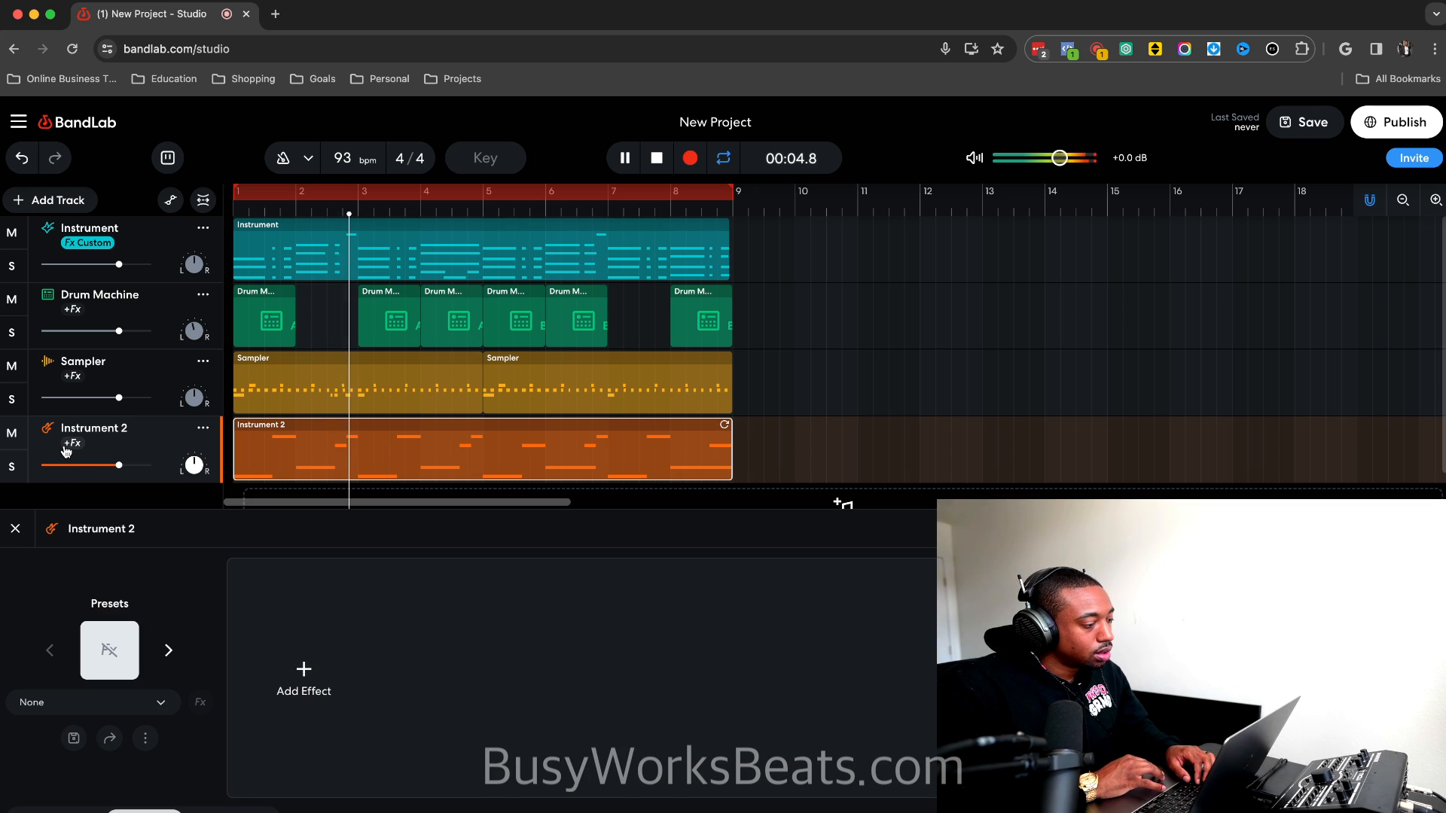
click(301, 673)
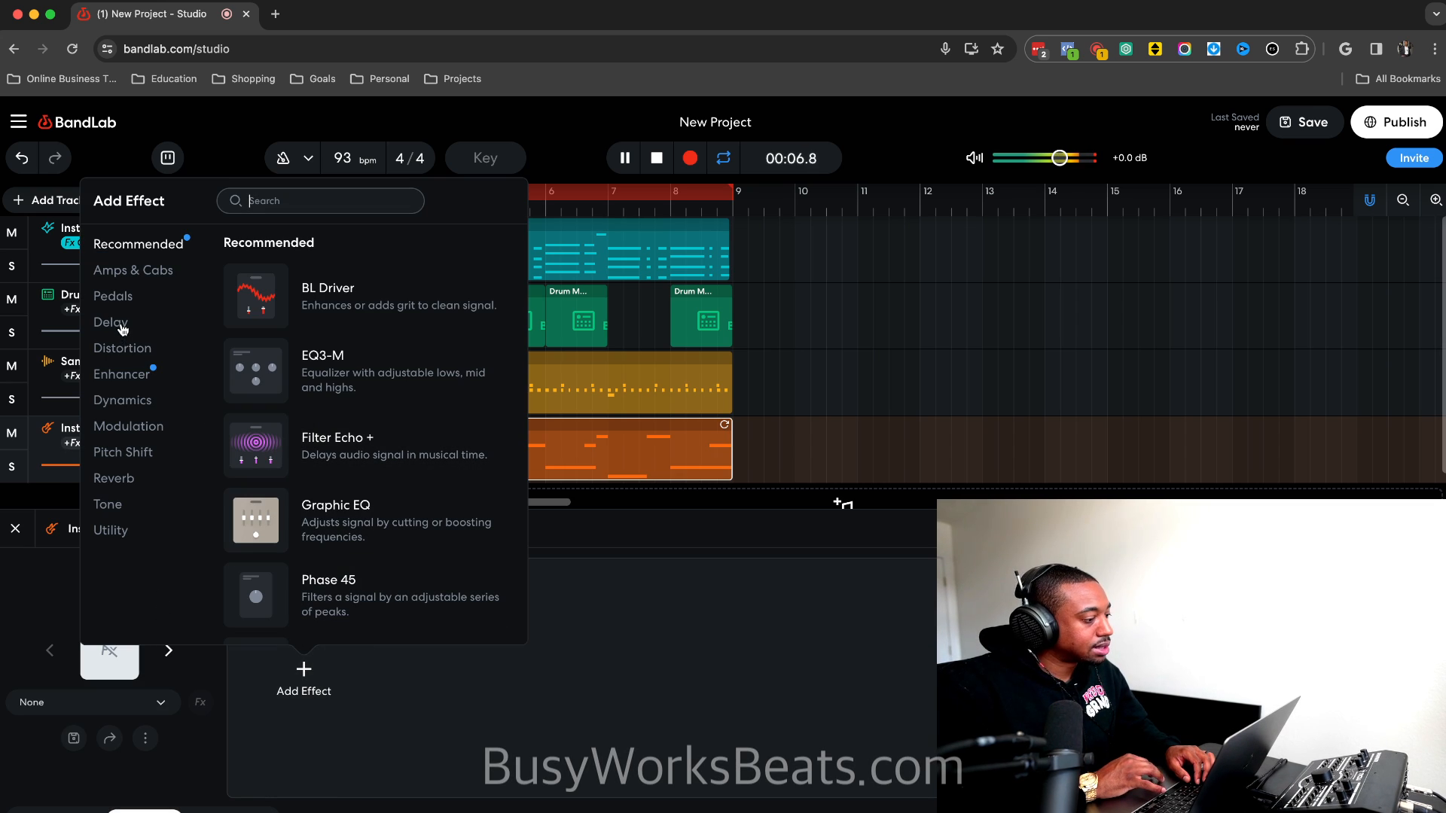
click(136, 402)
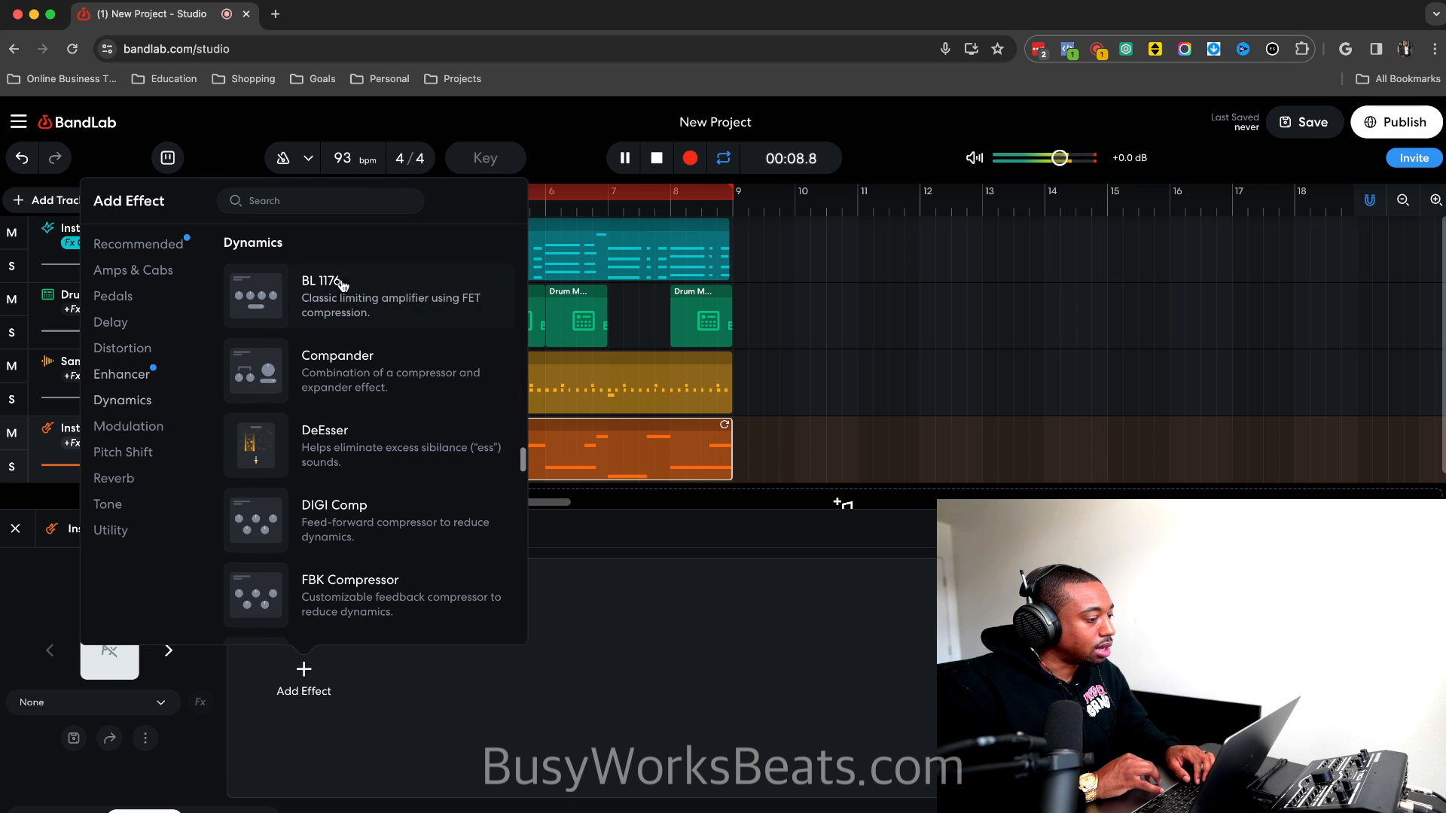
click(378, 314)
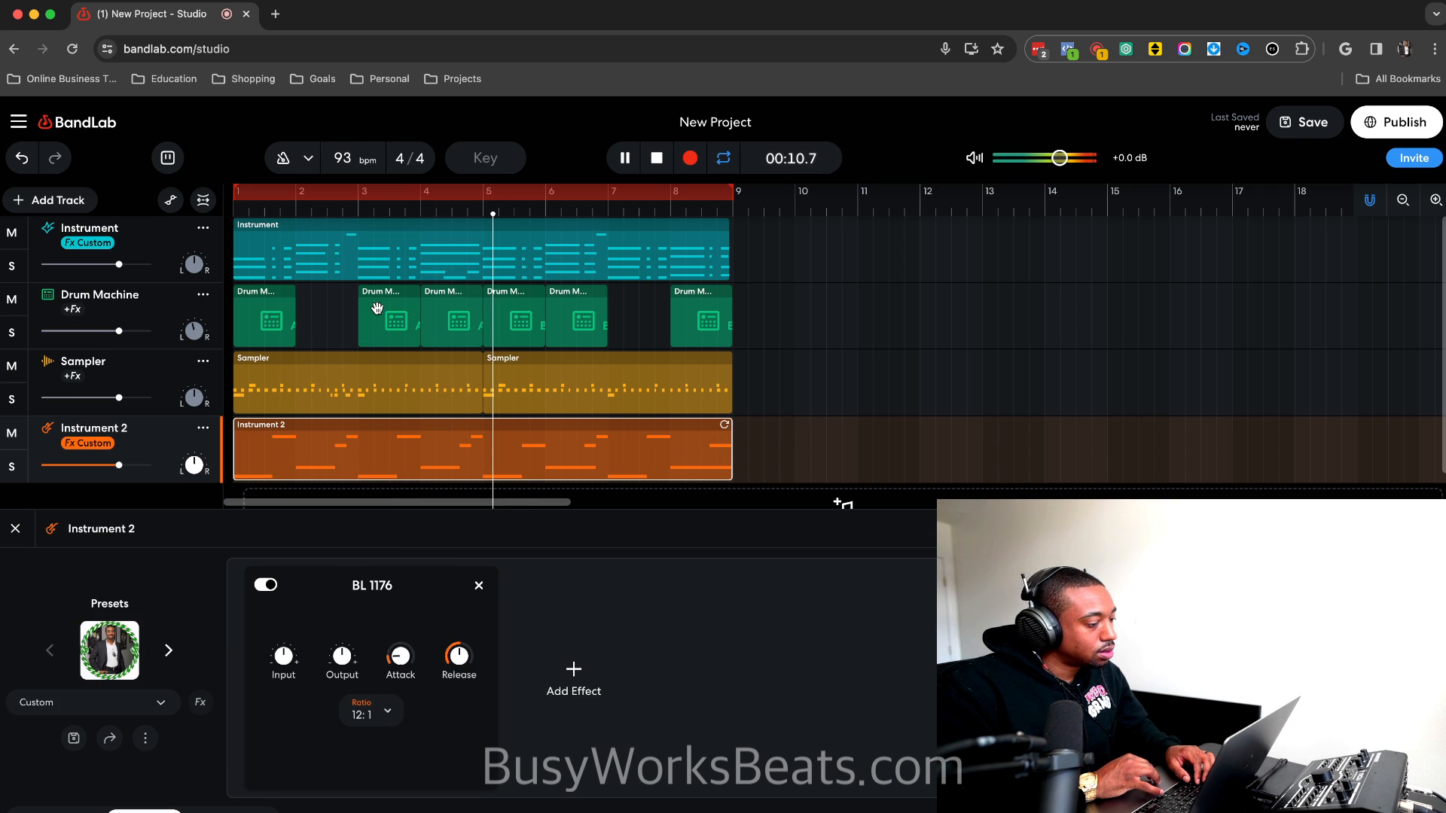
drag(341, 652, 341, 716)
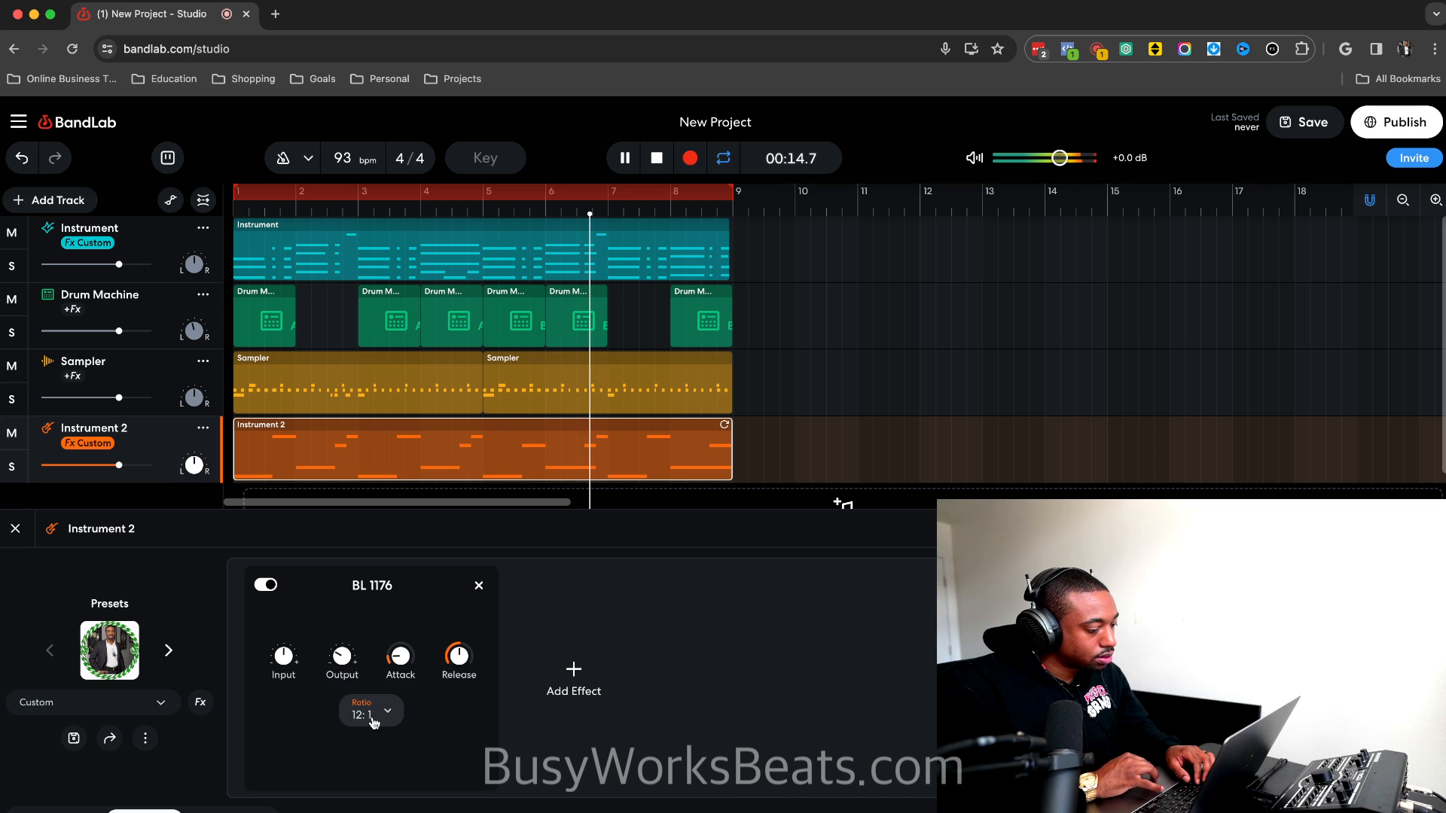
click(367, 713)
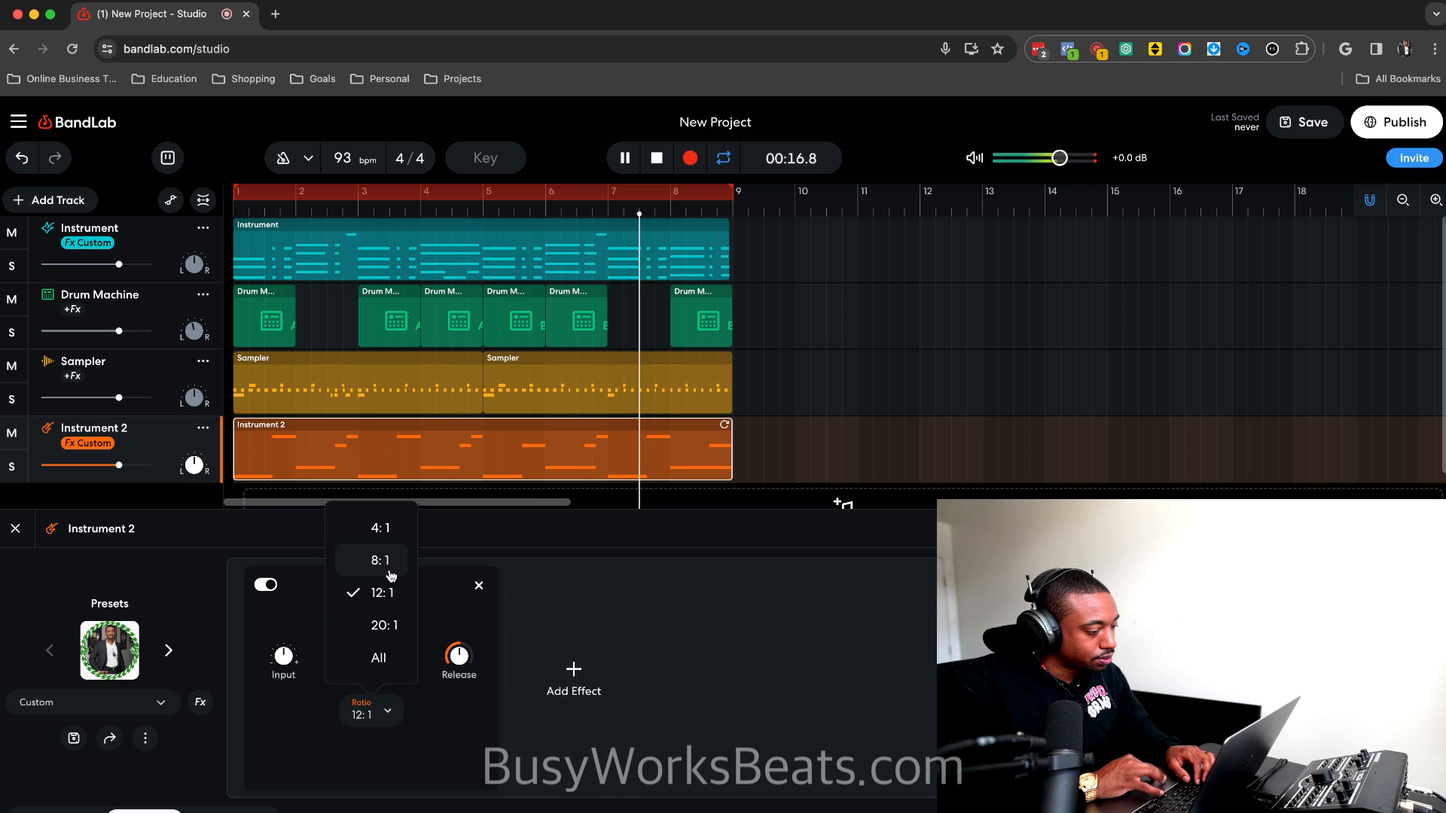
click(574, 670)
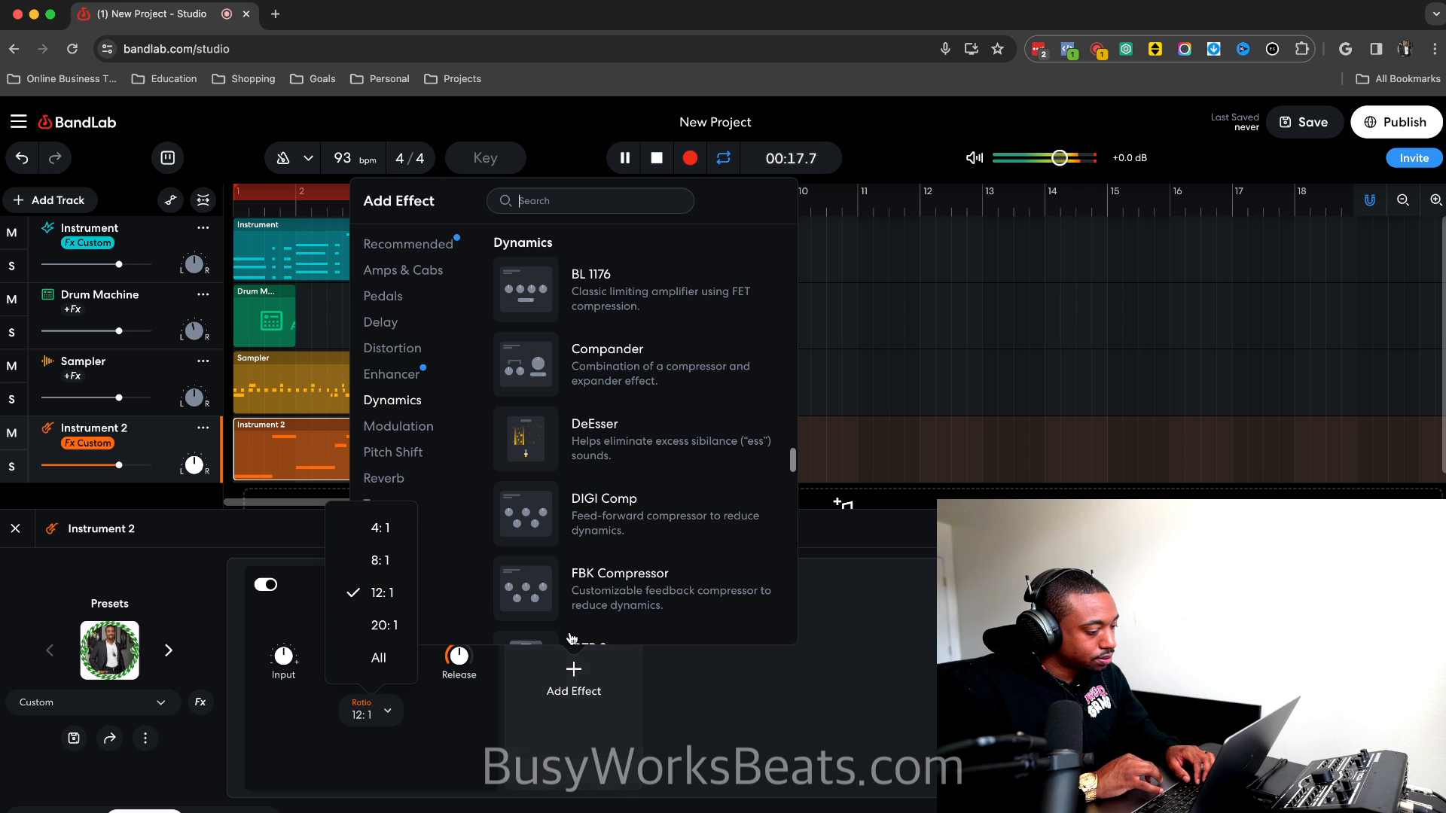
click(657, 663)
Stop playback, open the notes of the Instrument 2 region and try to play them from around bar 7.
key(space)
double_click(626, 452)
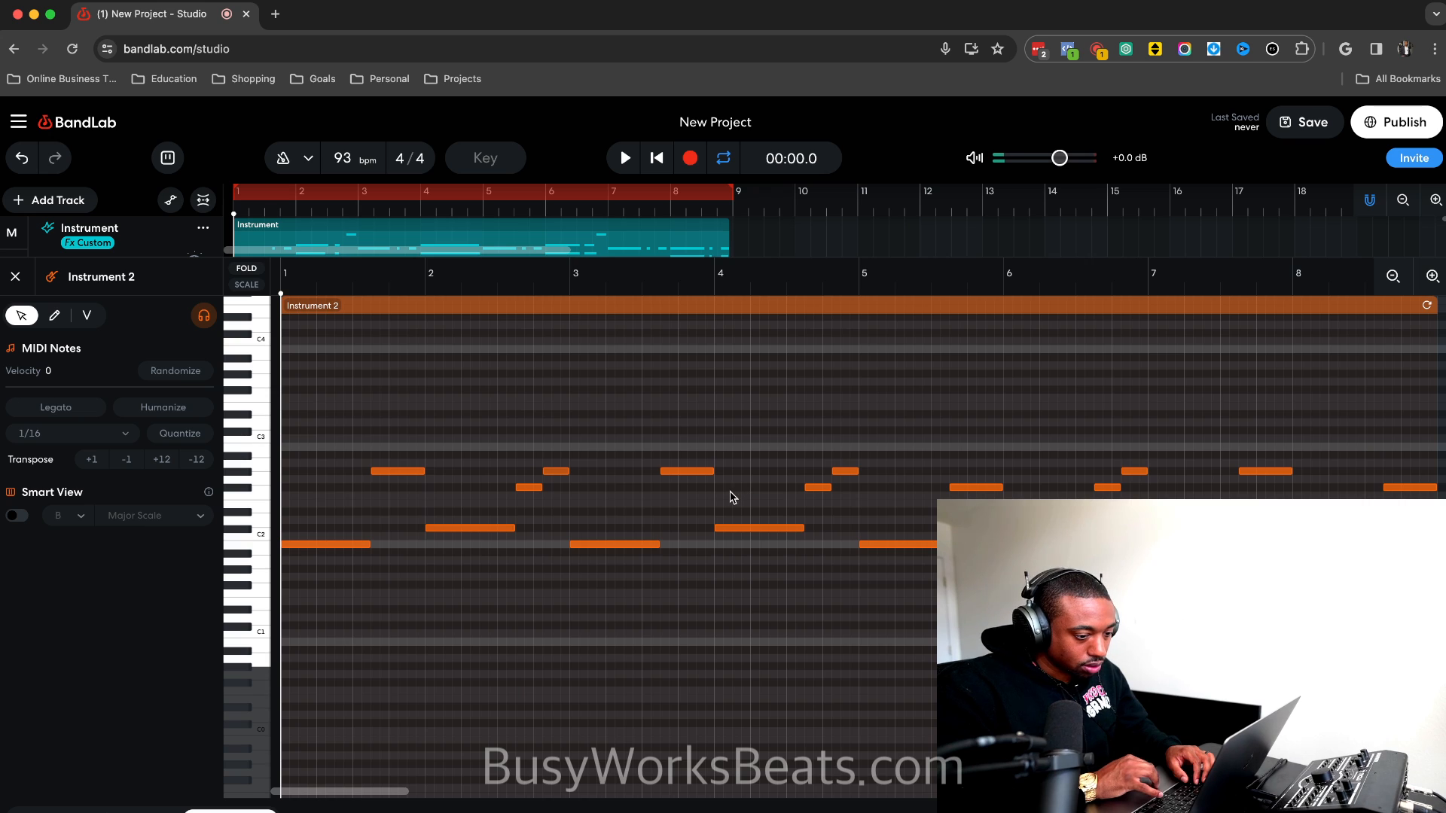
scroll(733, 497, right, 6)
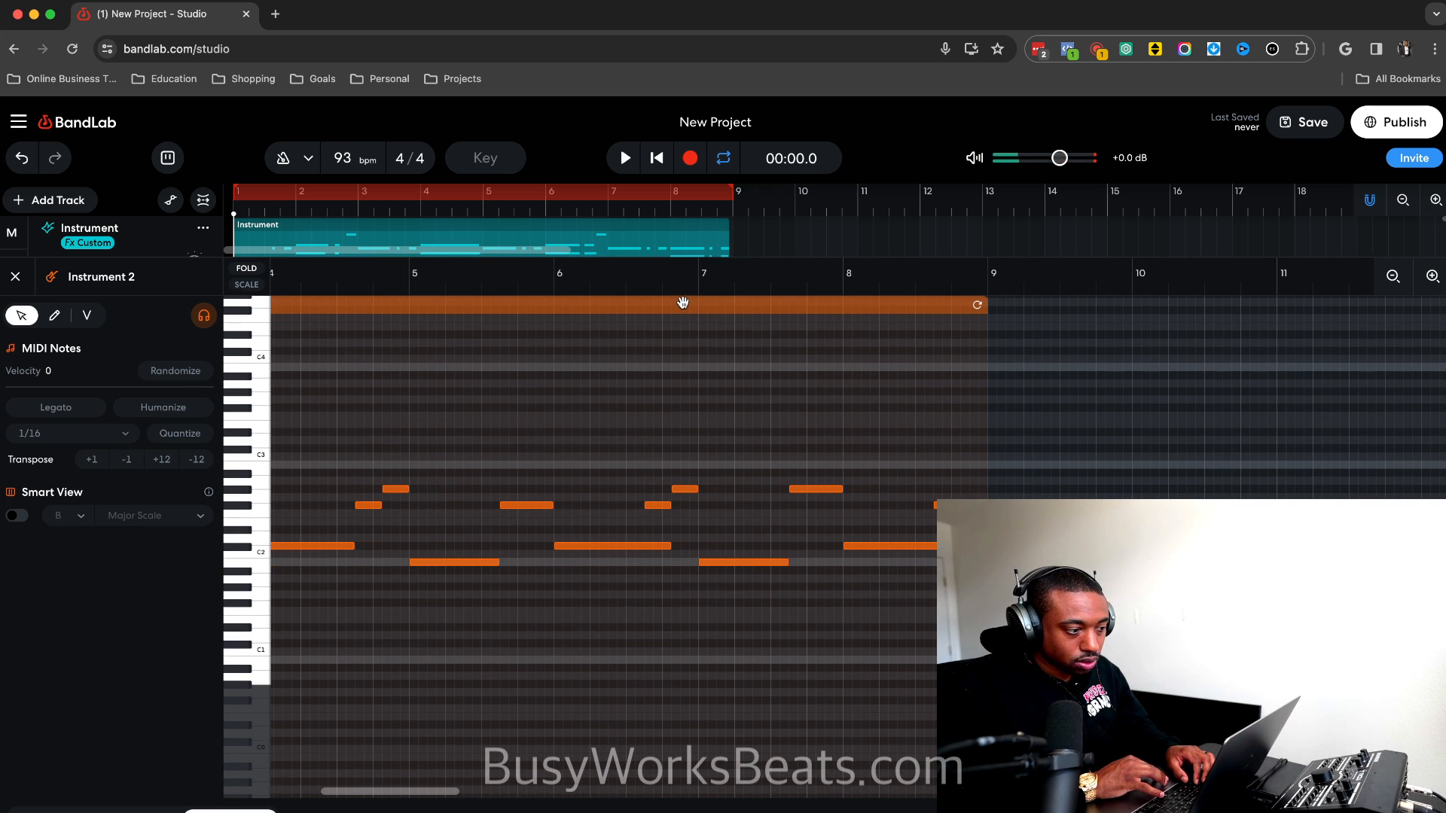
click(673, 287)
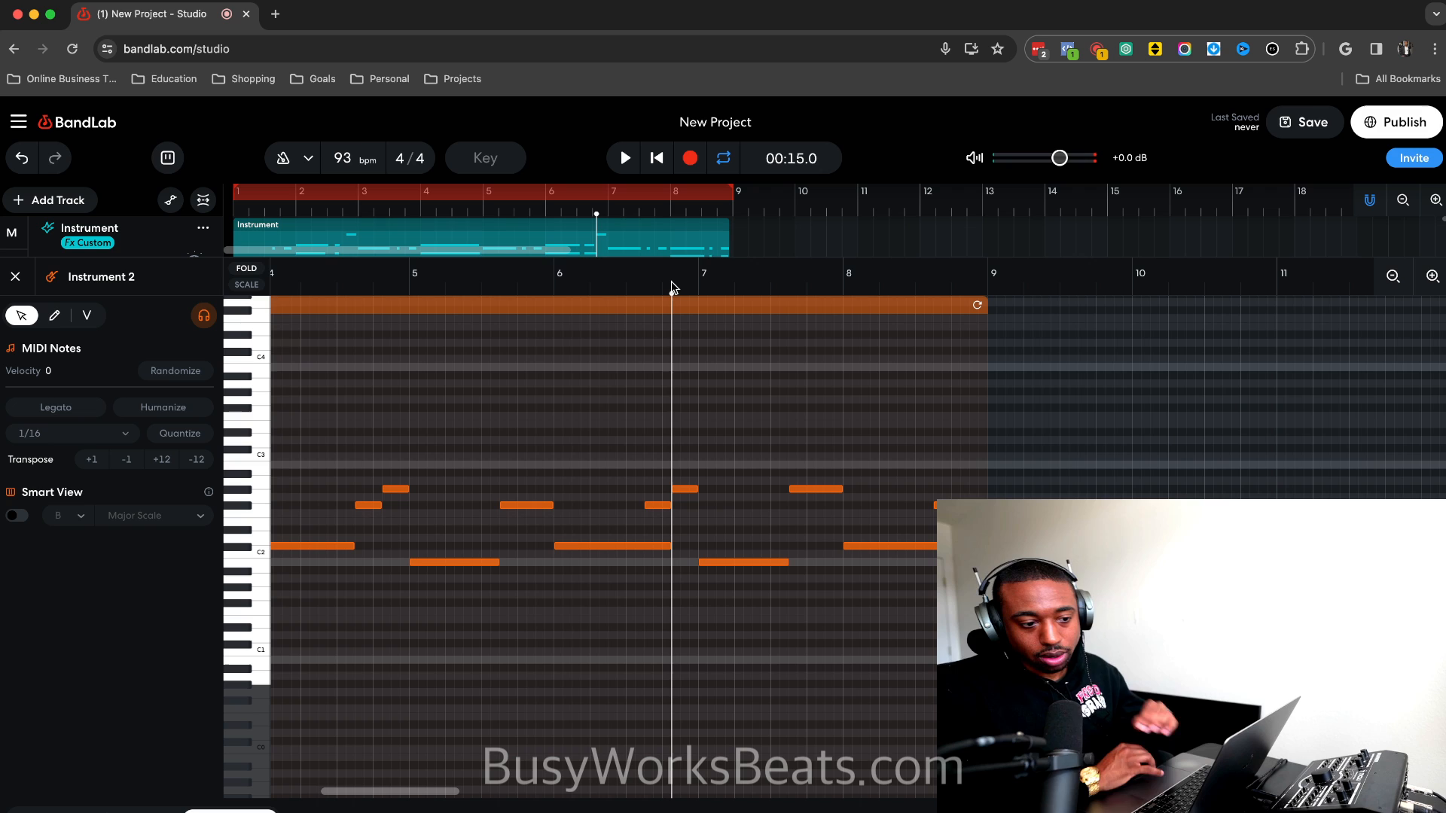
scroll(672, 284, right, 1)
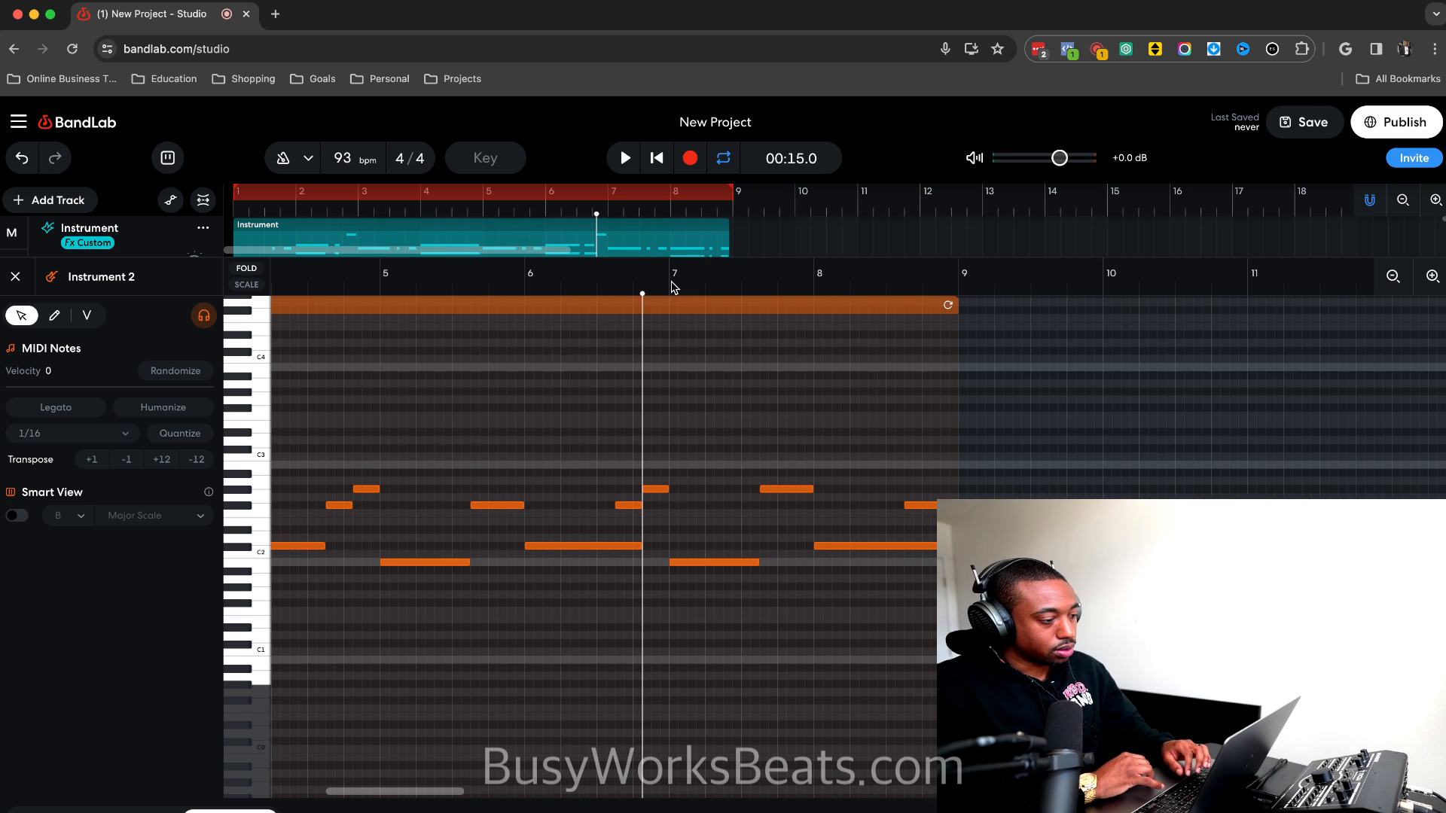
click(681, 284)
key(space)
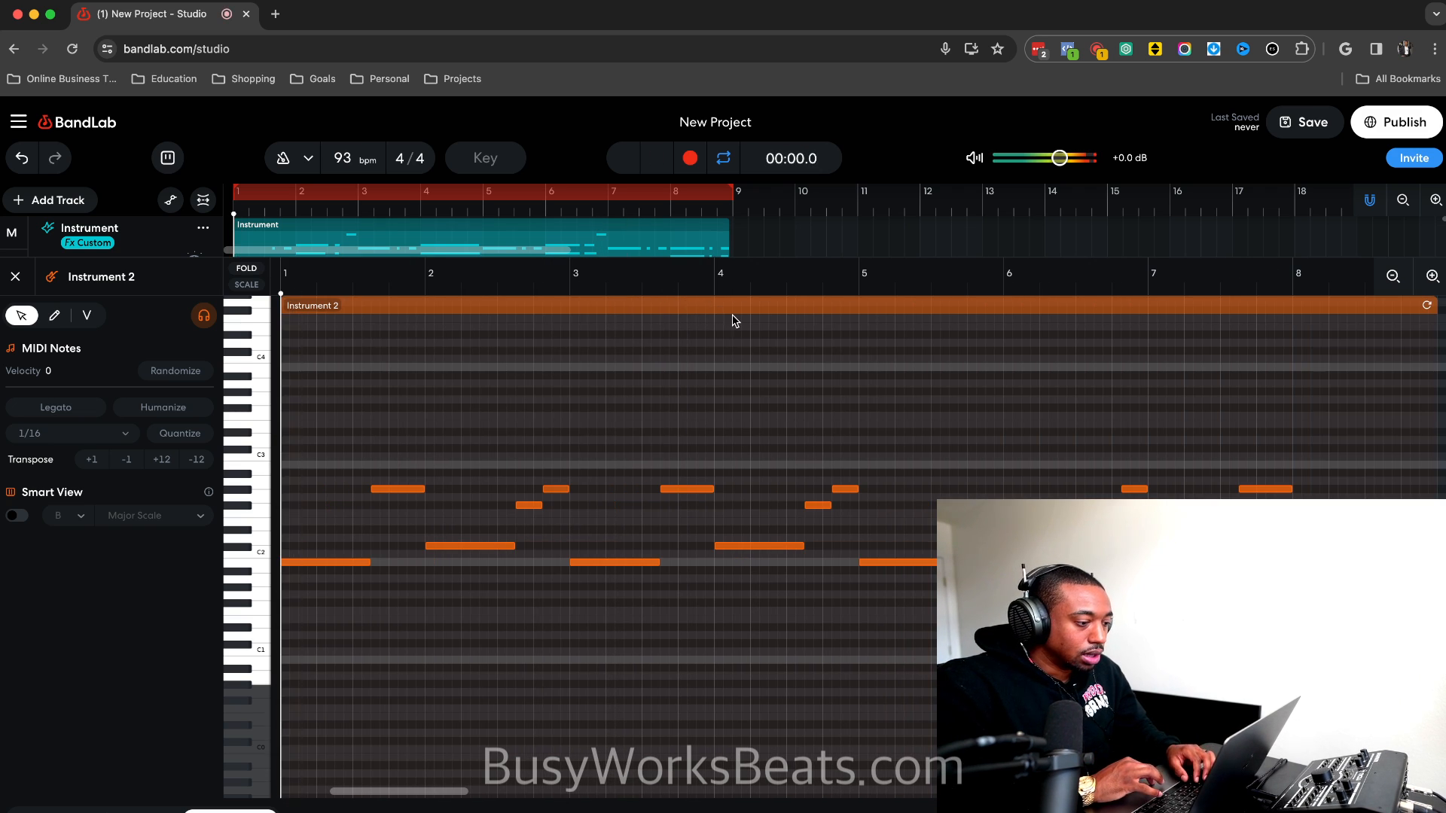
Turn off looping and play the bass line from the start of bar 7.
key(space)
scroll(735, 325, down, 3)
scroll(759, 341, right, 1)
click(887, 290)
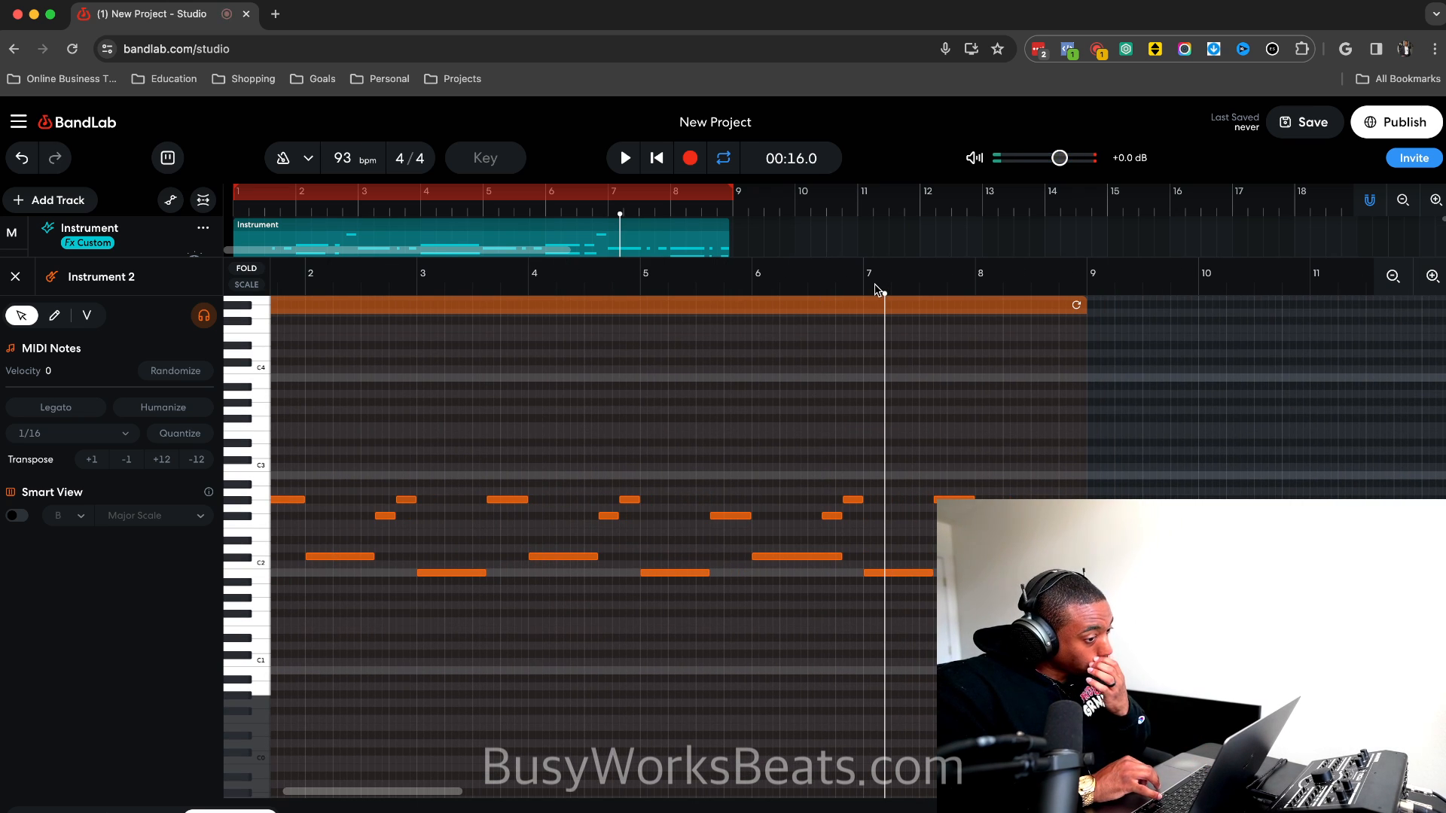
click(871, 290)
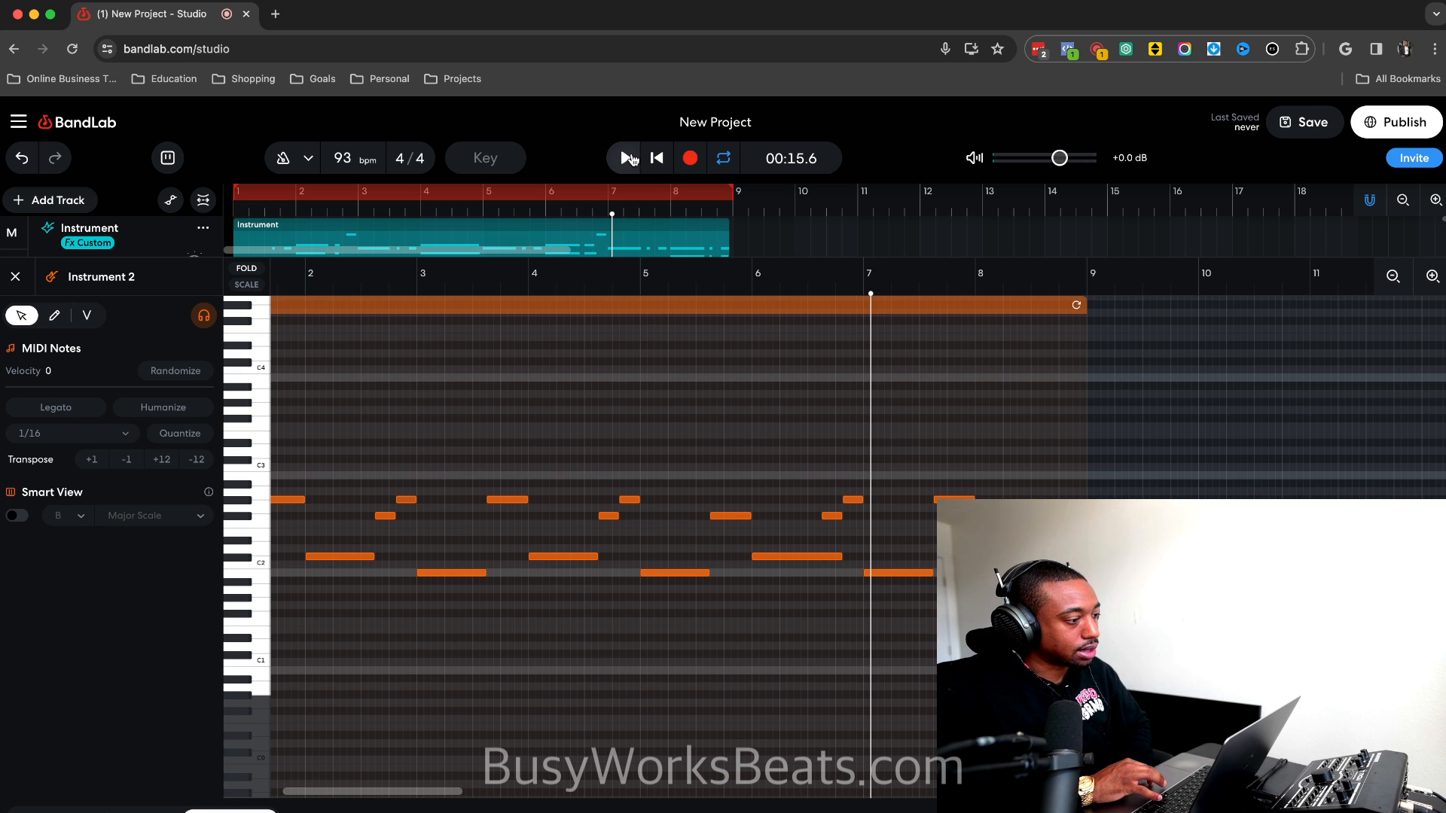
click(626, 159)
key(space)
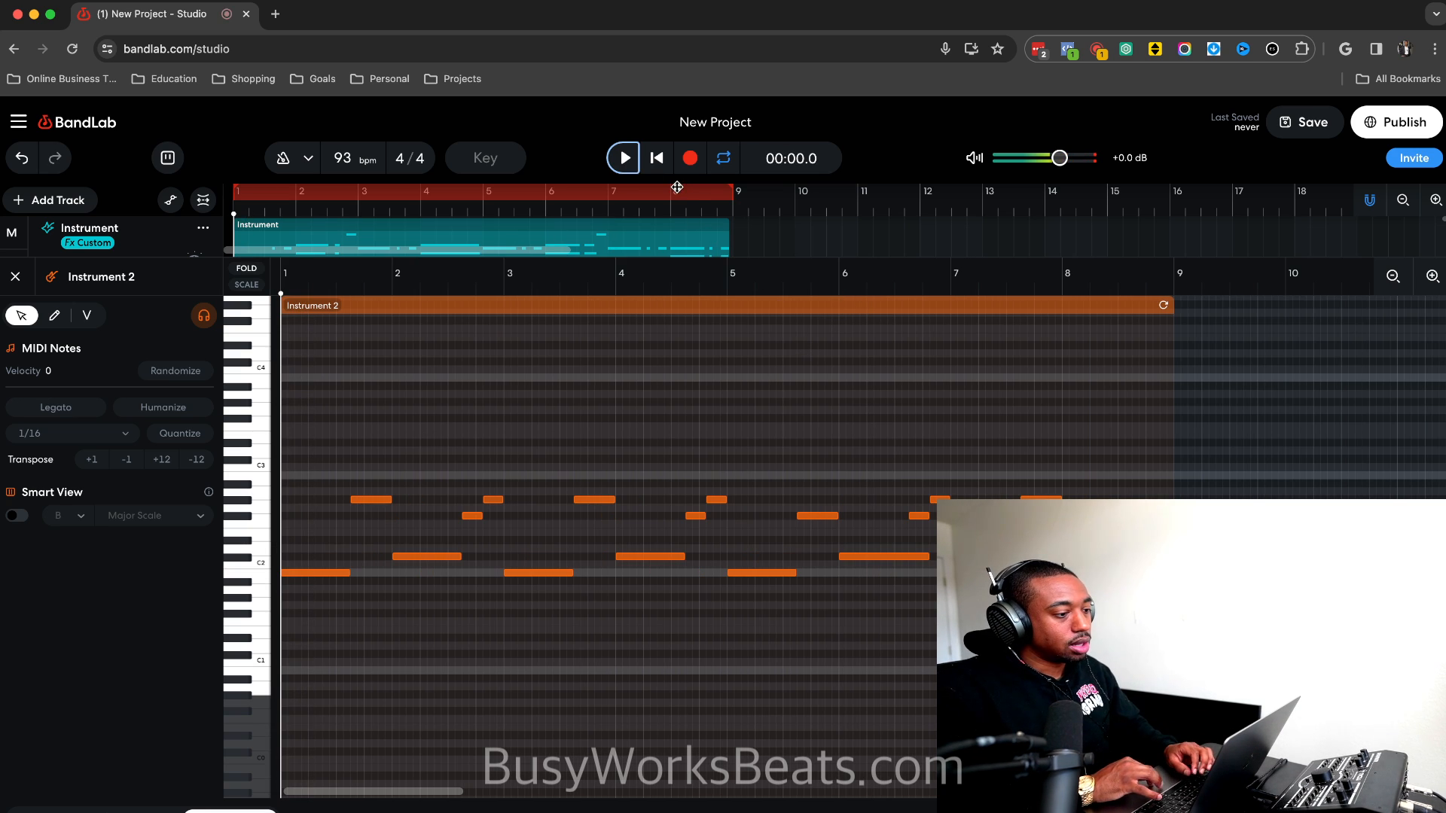
click(609, 192)
key(space)
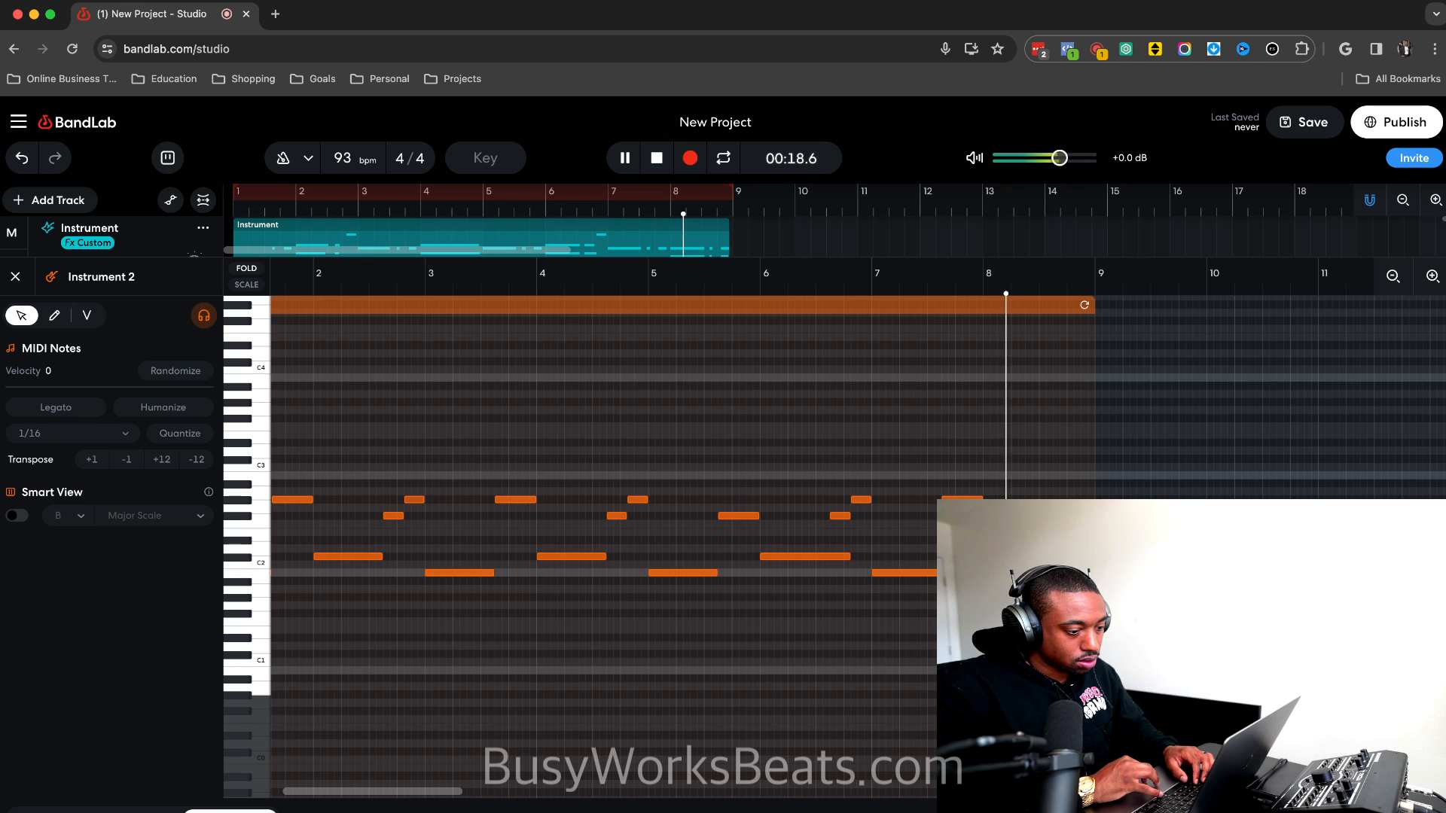
Audition alternative bass notes for bar 8 by playing them live, and replay the passage leading into it.
key(space)
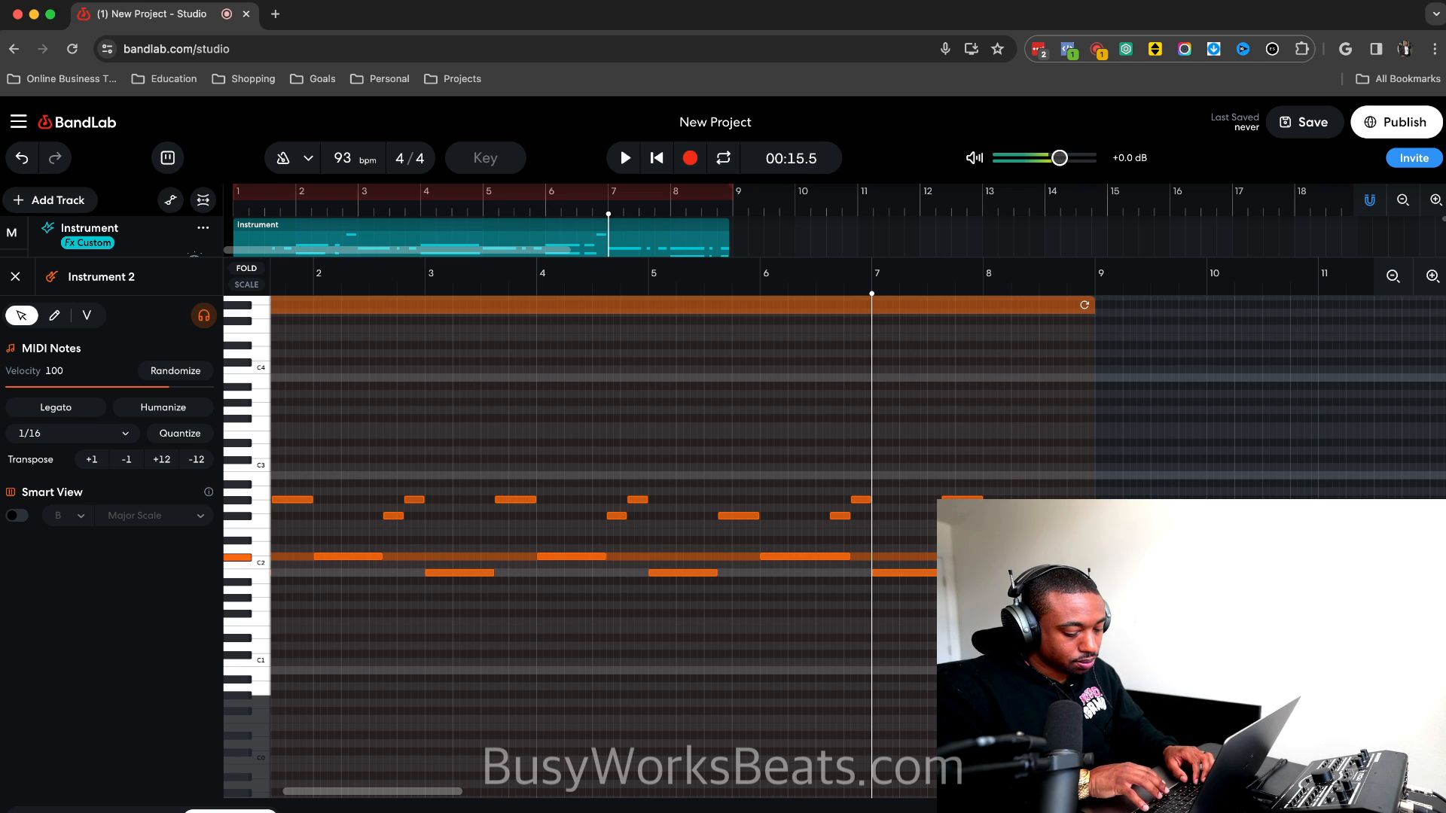
key(s)
key(e)
key(t)
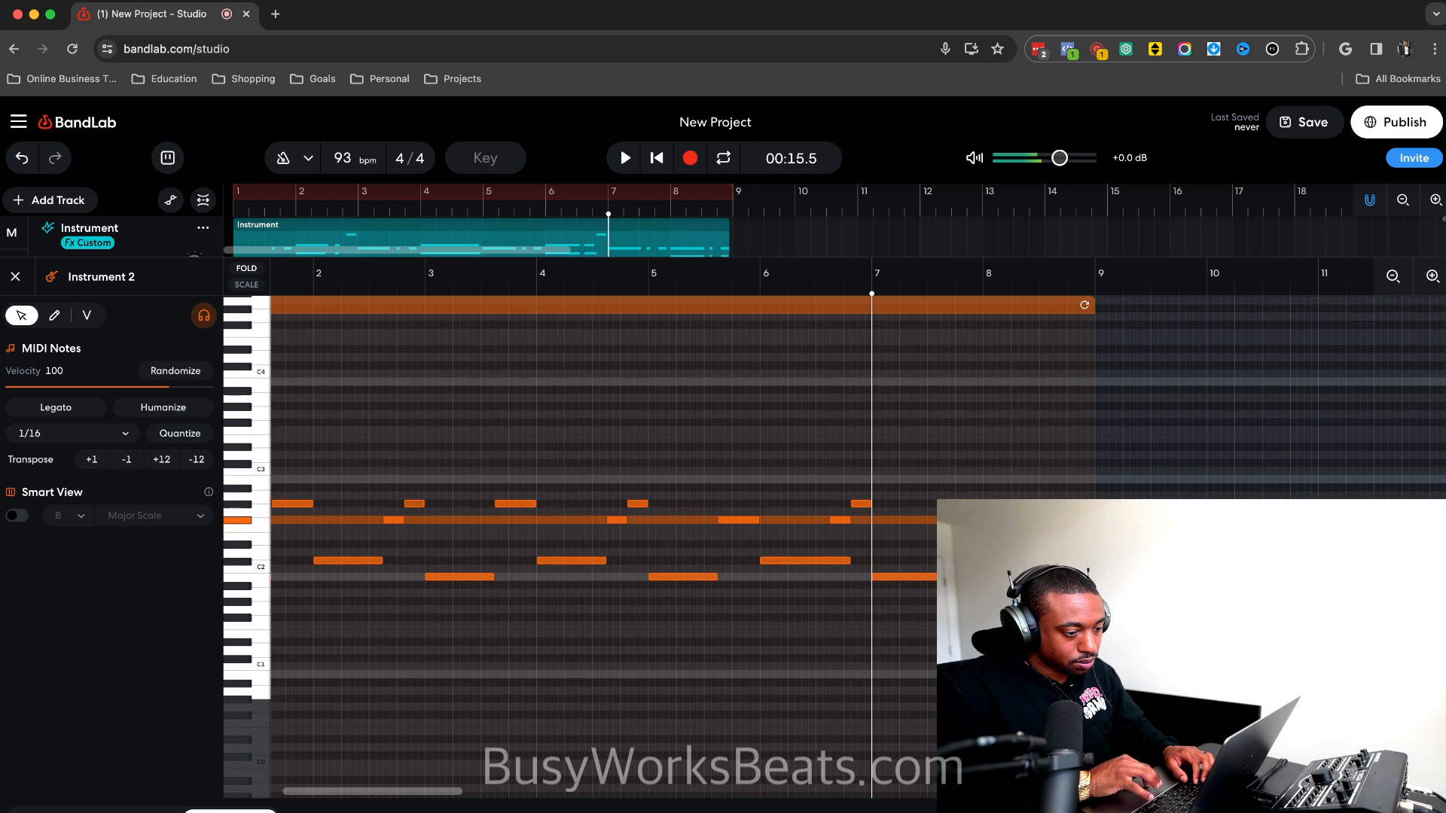
click(970, 286)
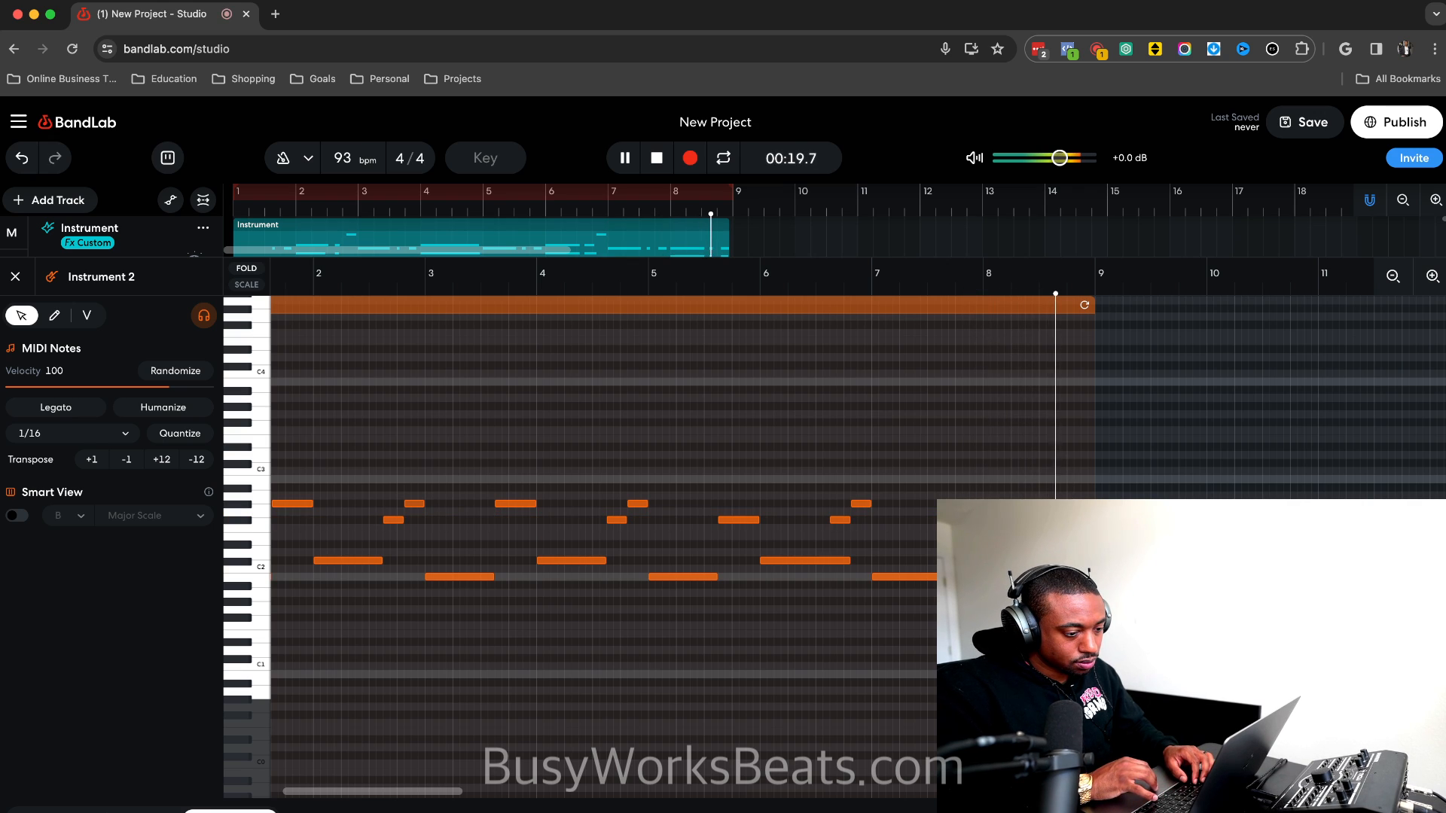
key(space)
key(e)
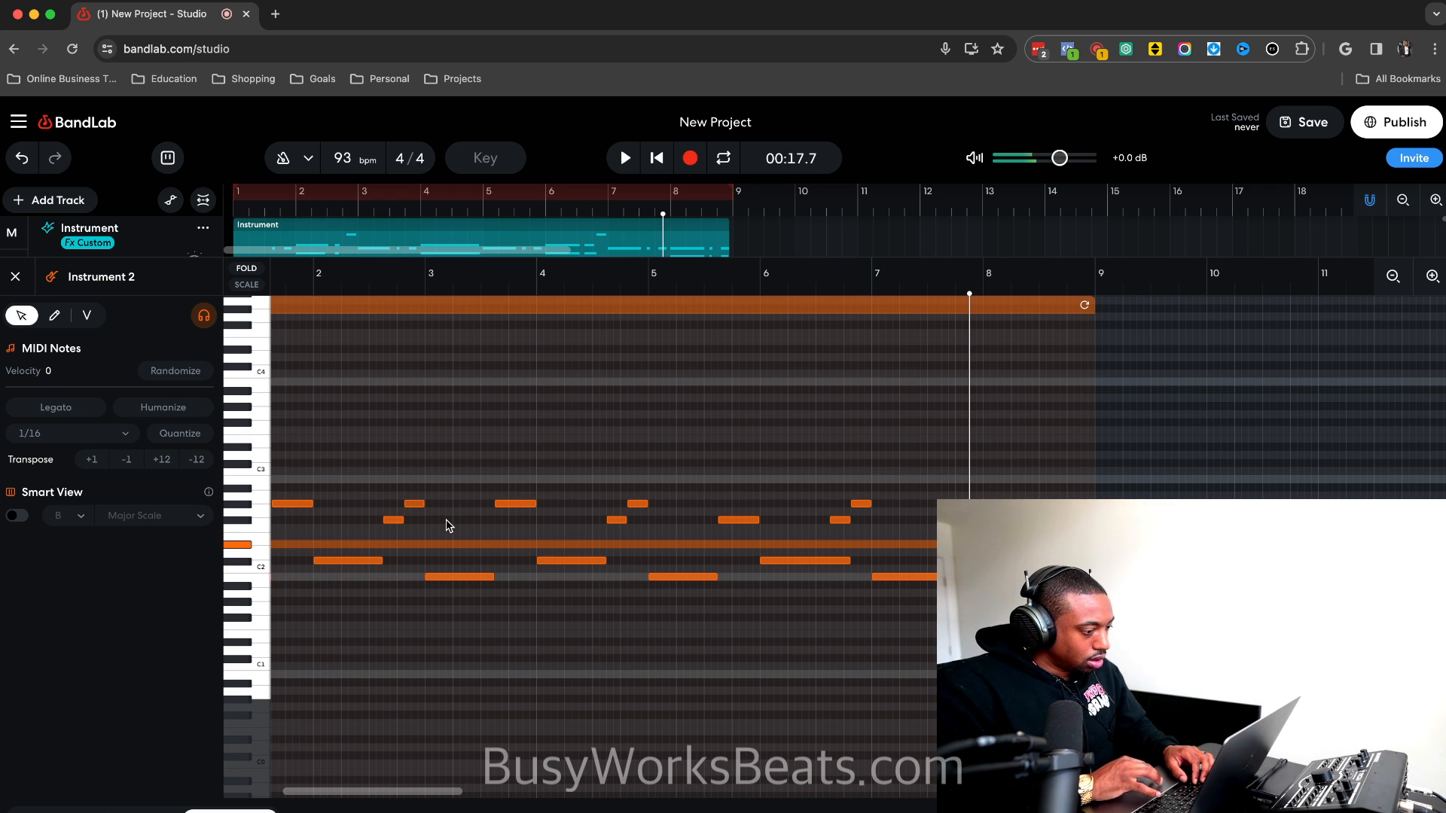
Shorten the long bar 6 bass note to end where the next note starts, raise bar 8's first note two semitones, and close the note editor.
scroll(445, 523, left, 2)
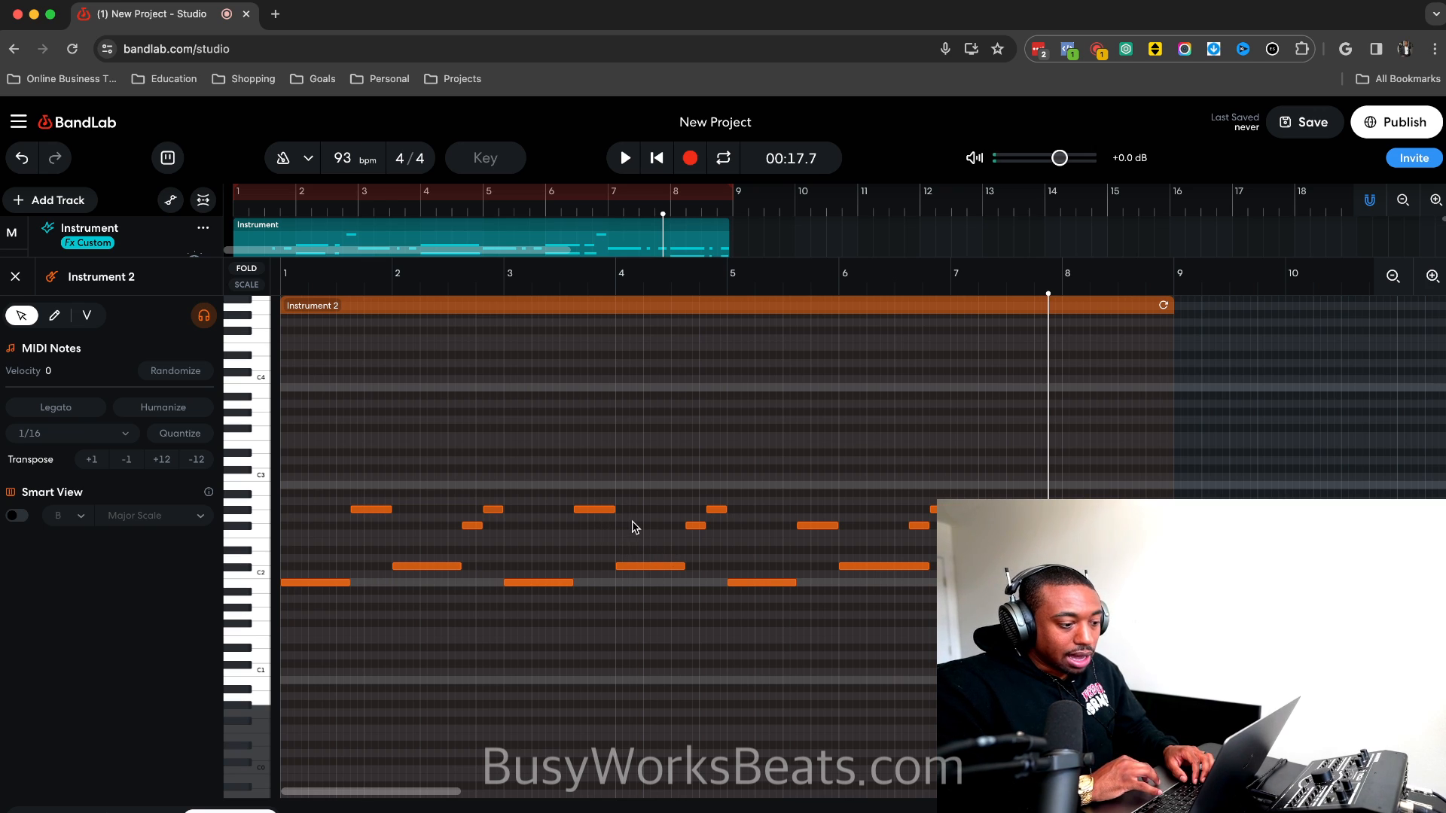
drag(927, 569, 911, 570)
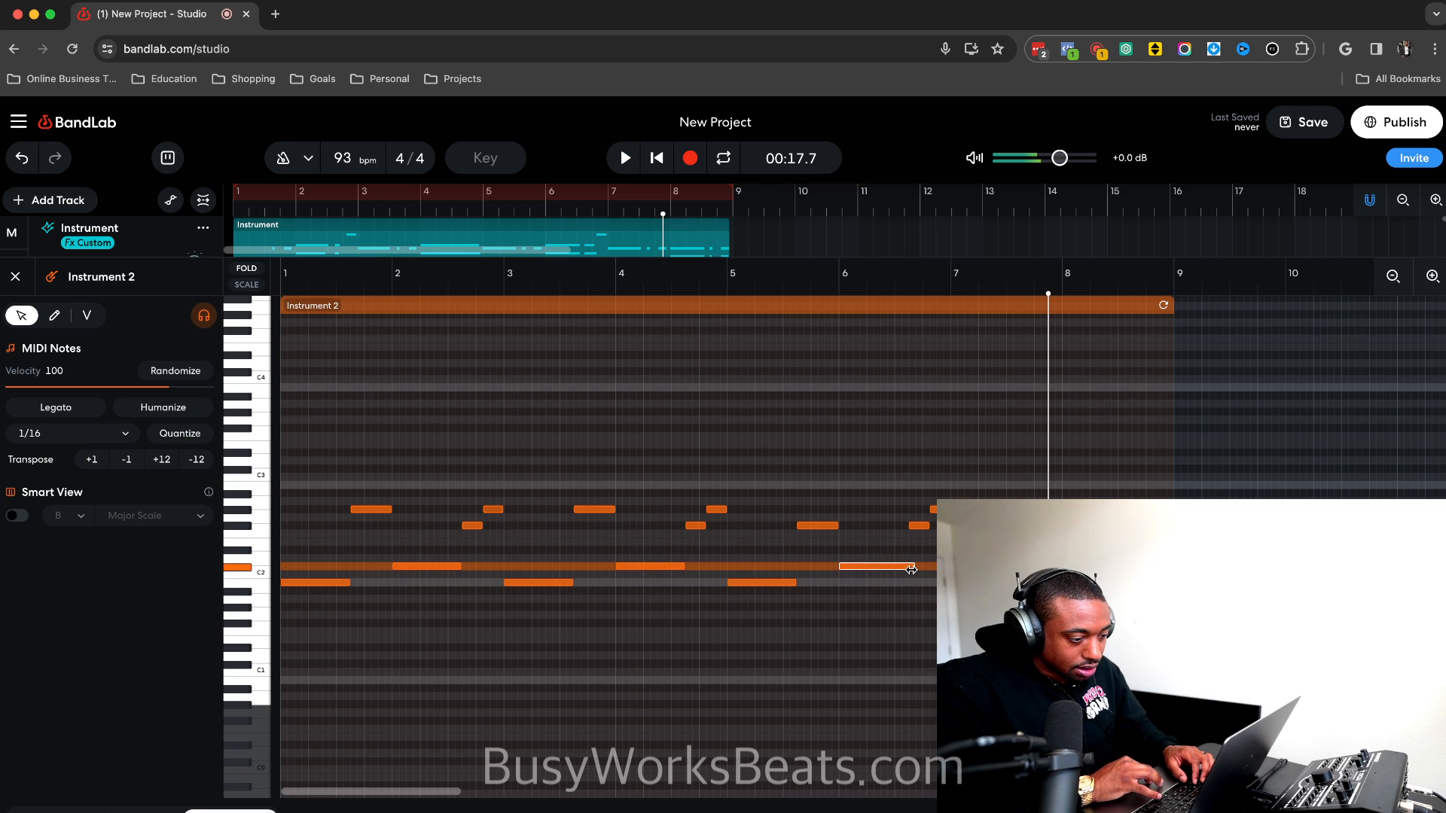
click(708, 561)
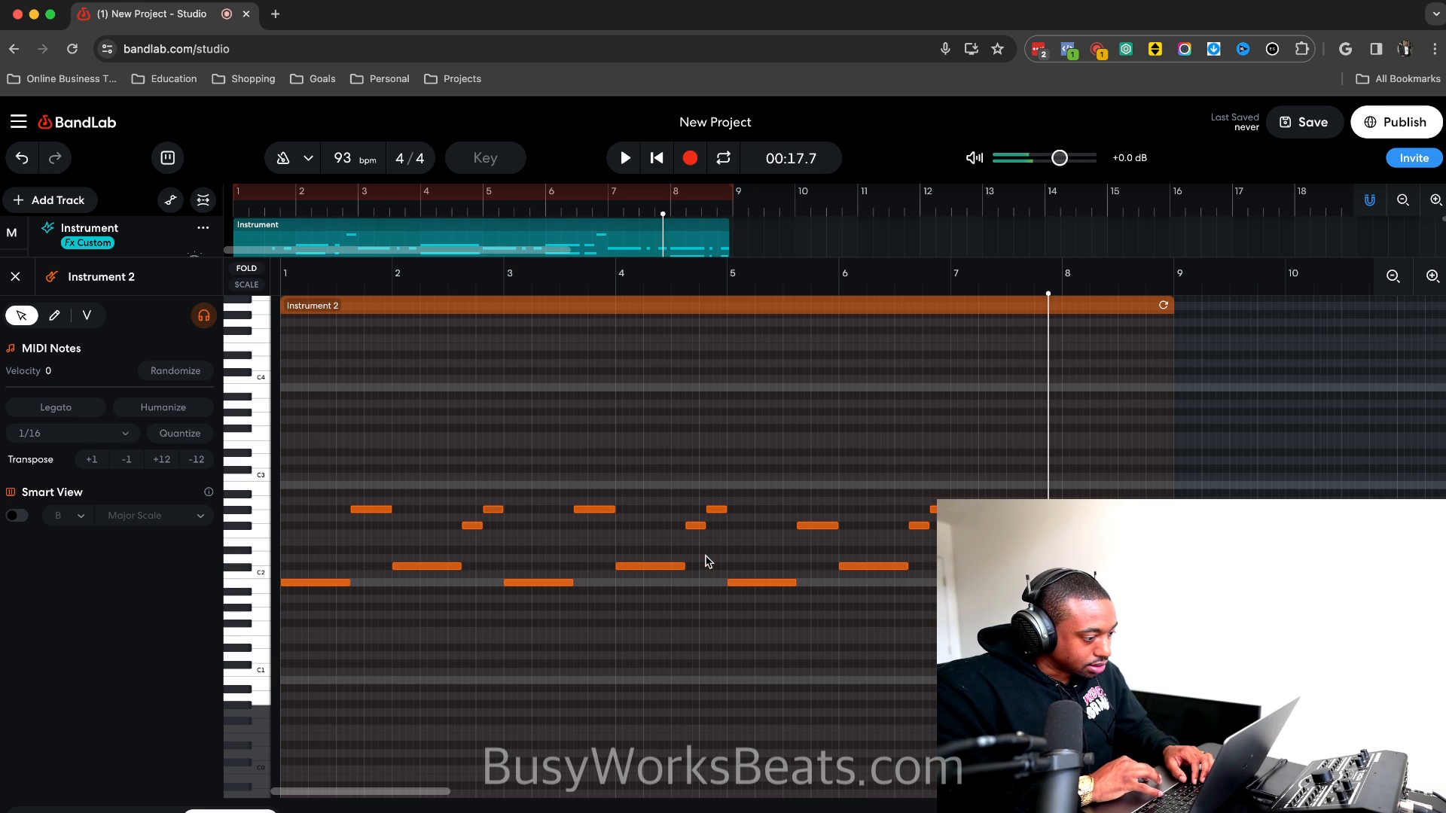
click(15, 277)
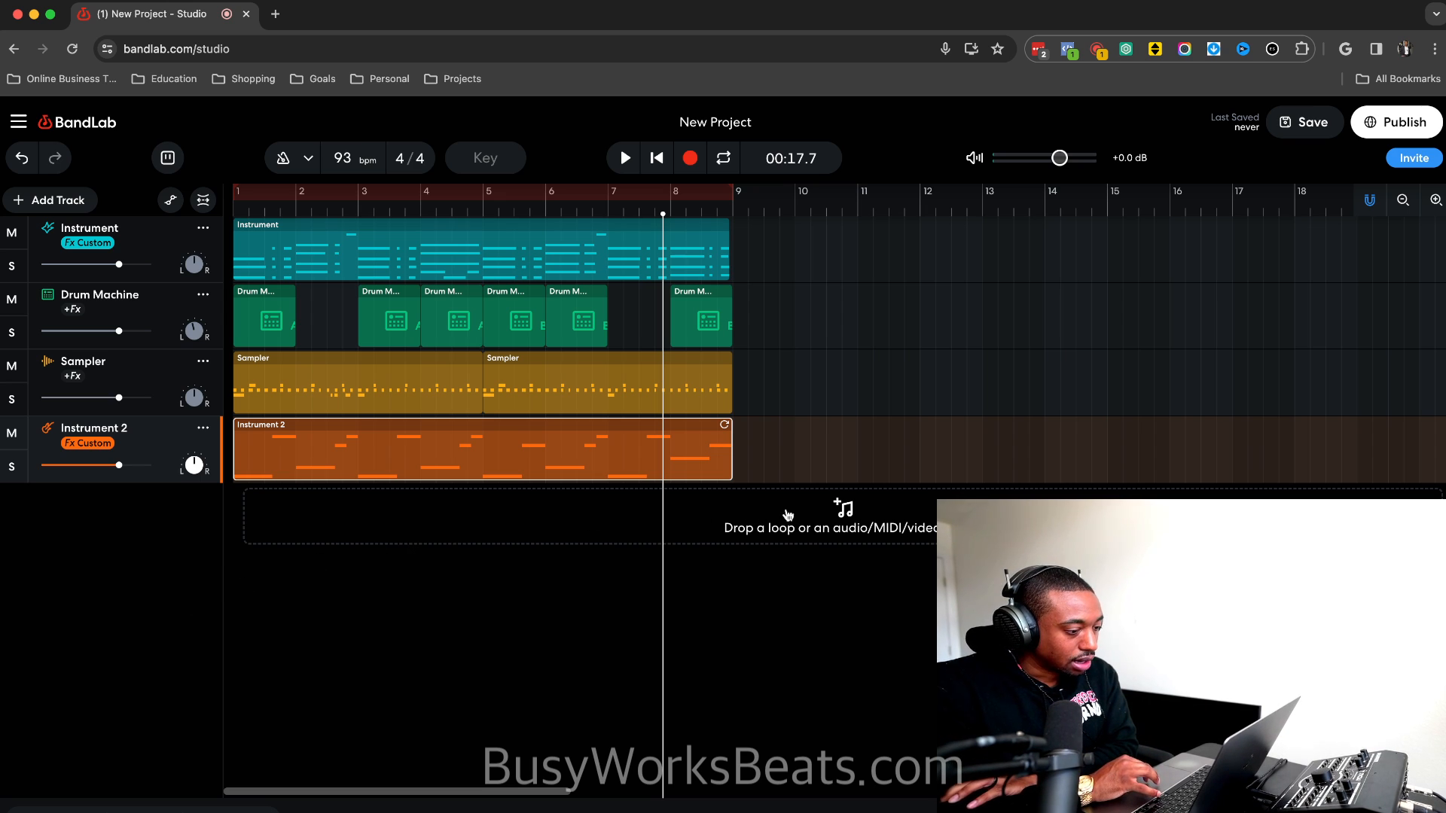
Minimise the Streamlabs Desktop window and play the whole beat from the start.
key(Return)
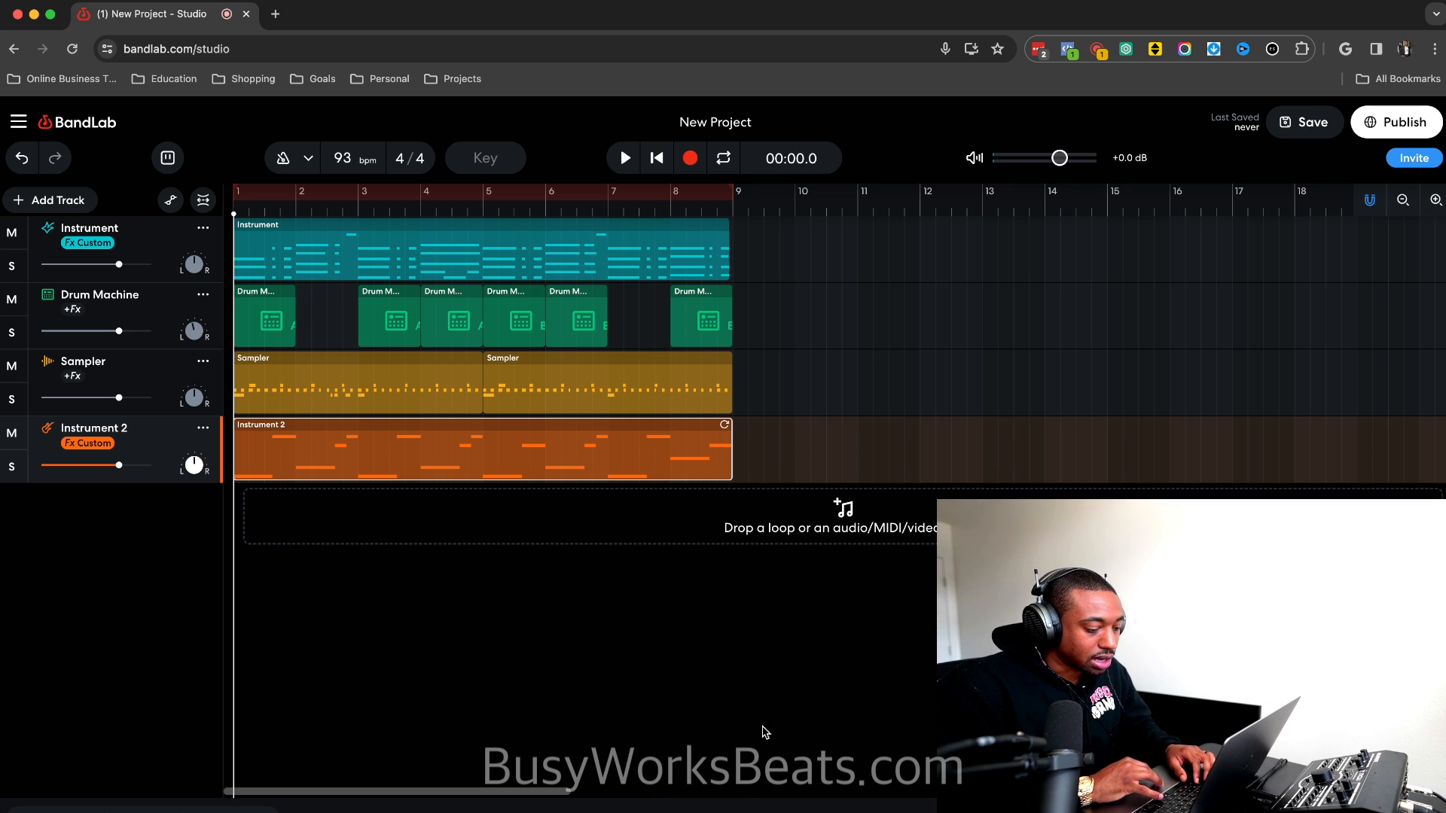
click(733, 812)
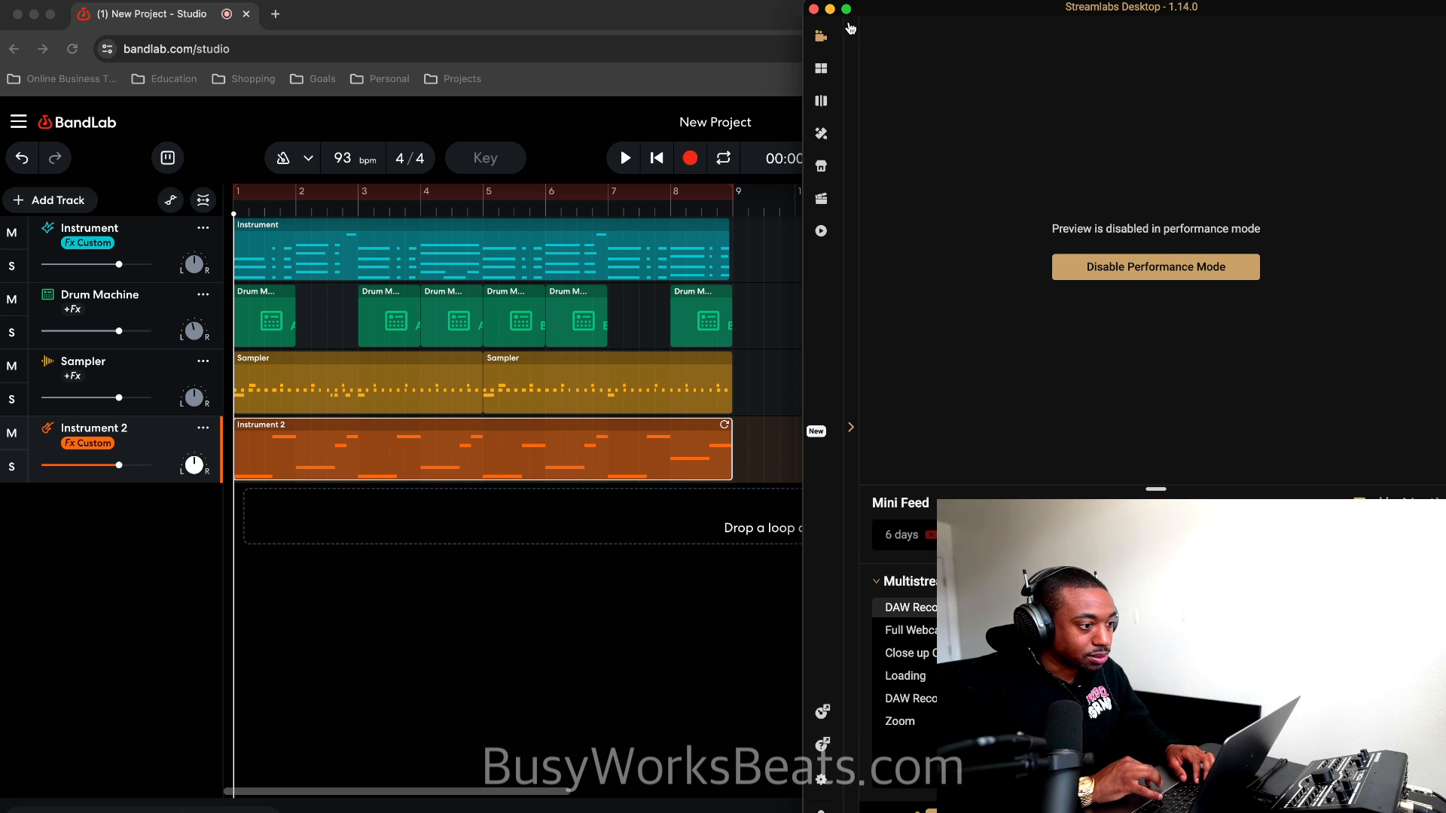
click(830, 9)
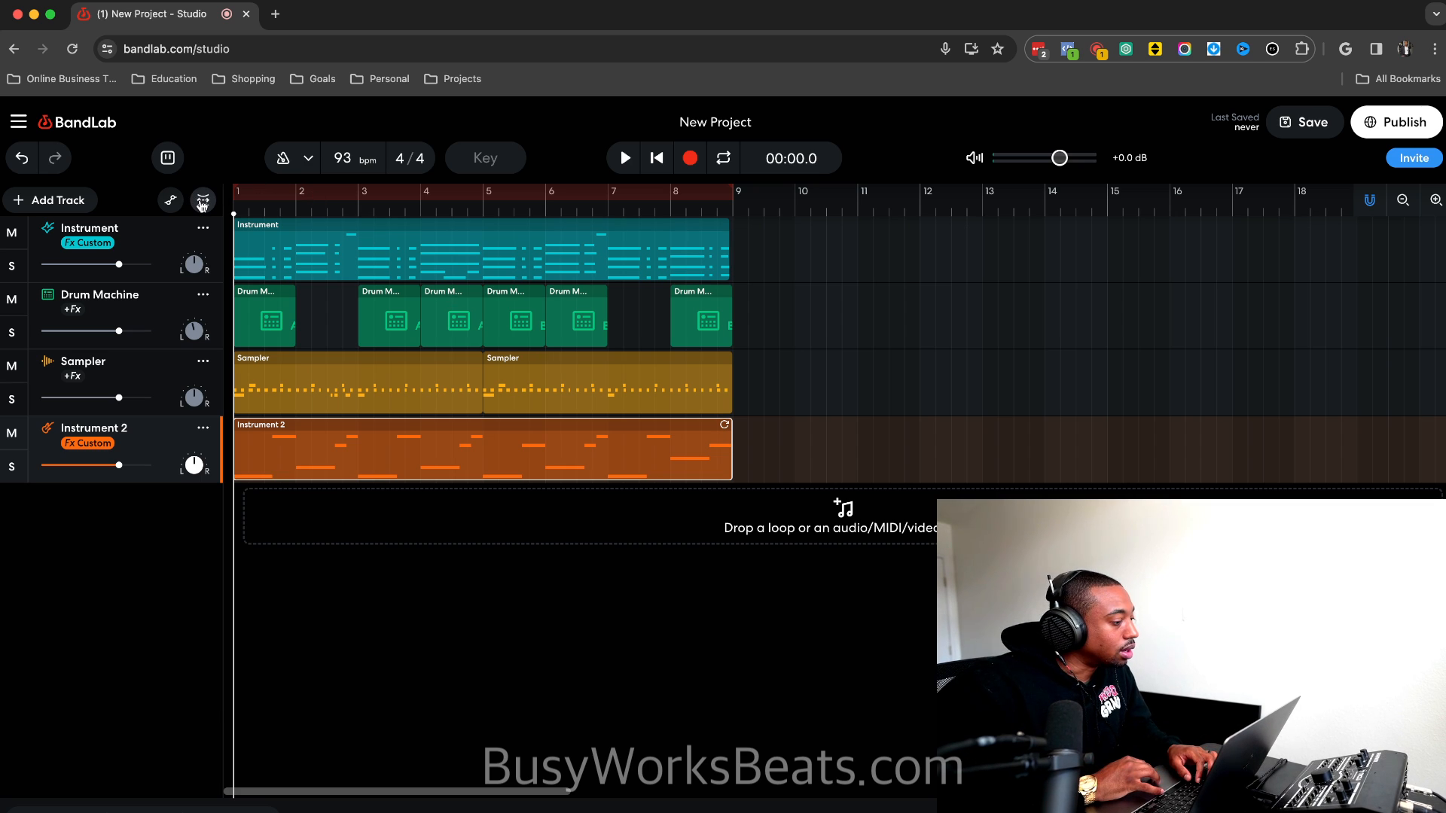
key(space)
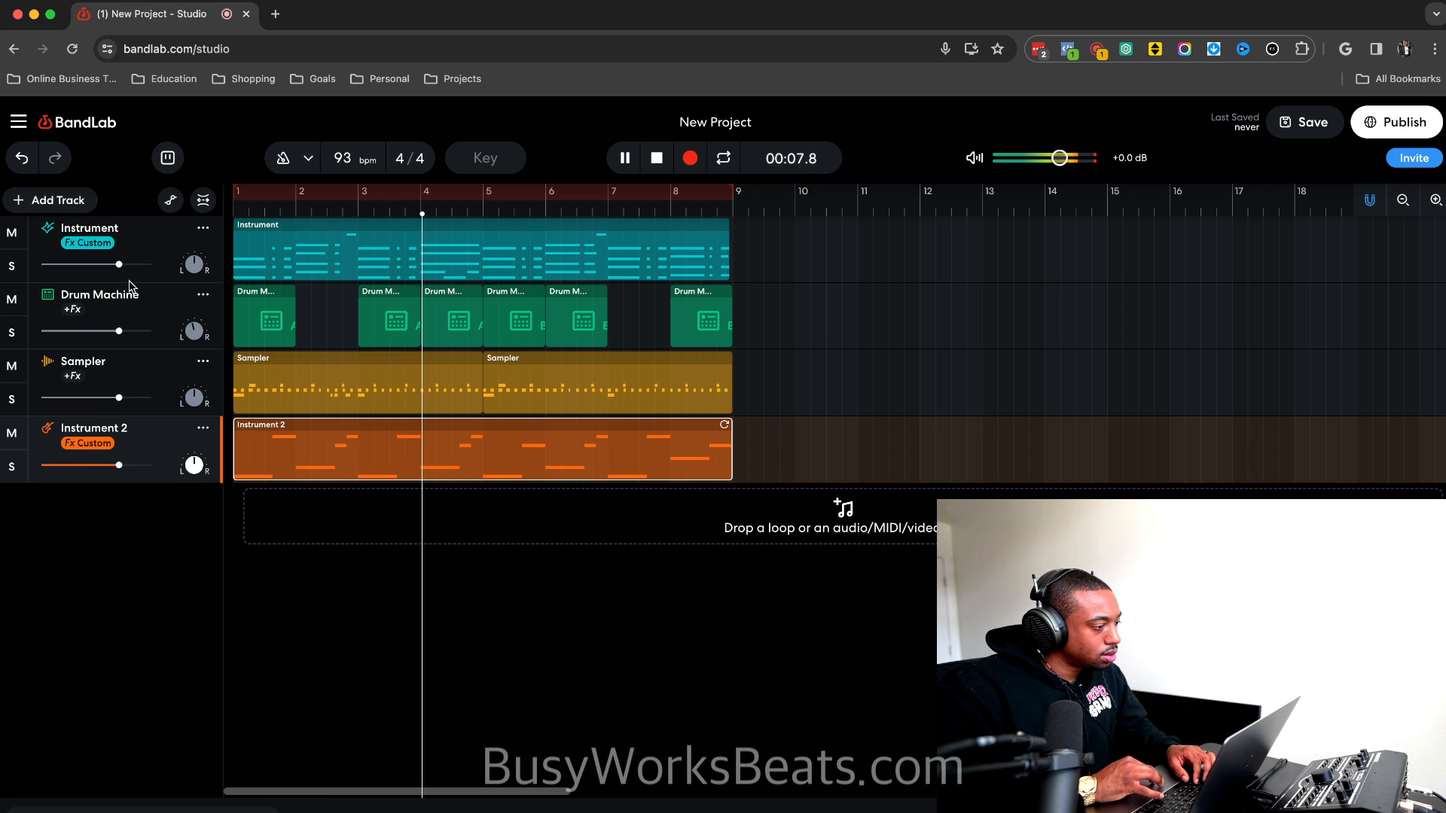
Try the D-Delay effect on the Instrument track with a shorter delay time, and remove it.
click(101, 247)
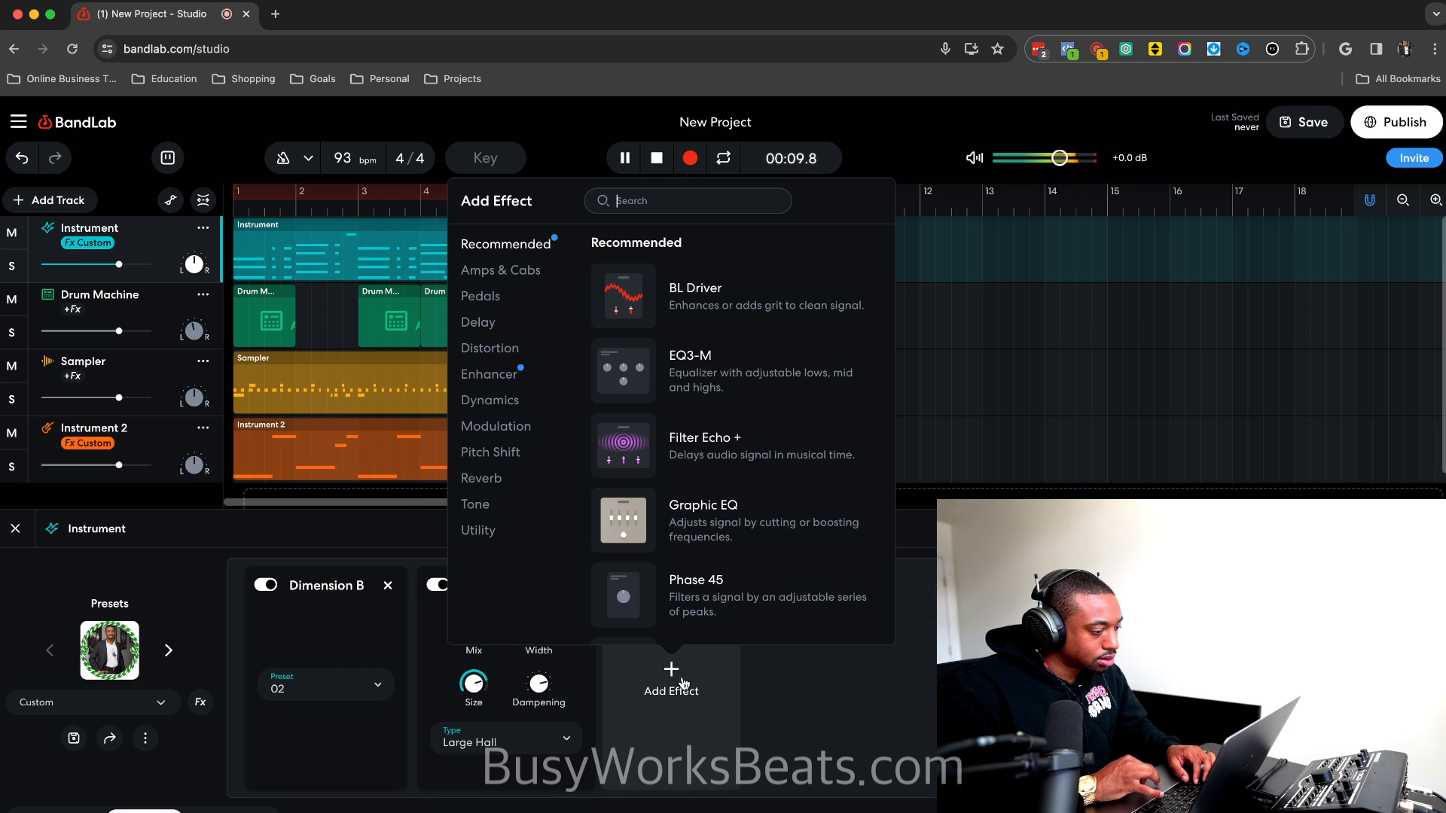
click(671, 674)
click(487, 330)
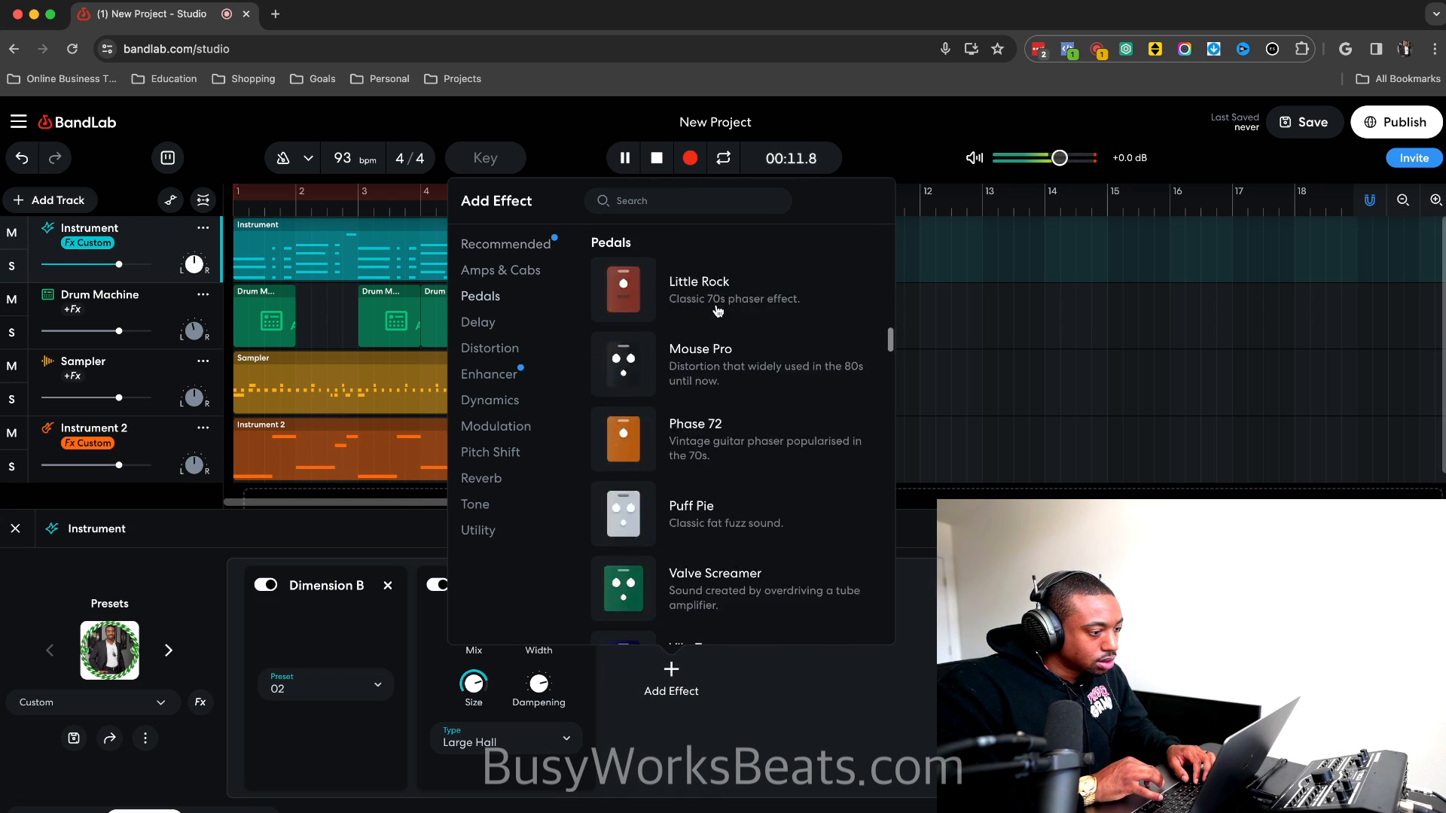
click(723, 294)
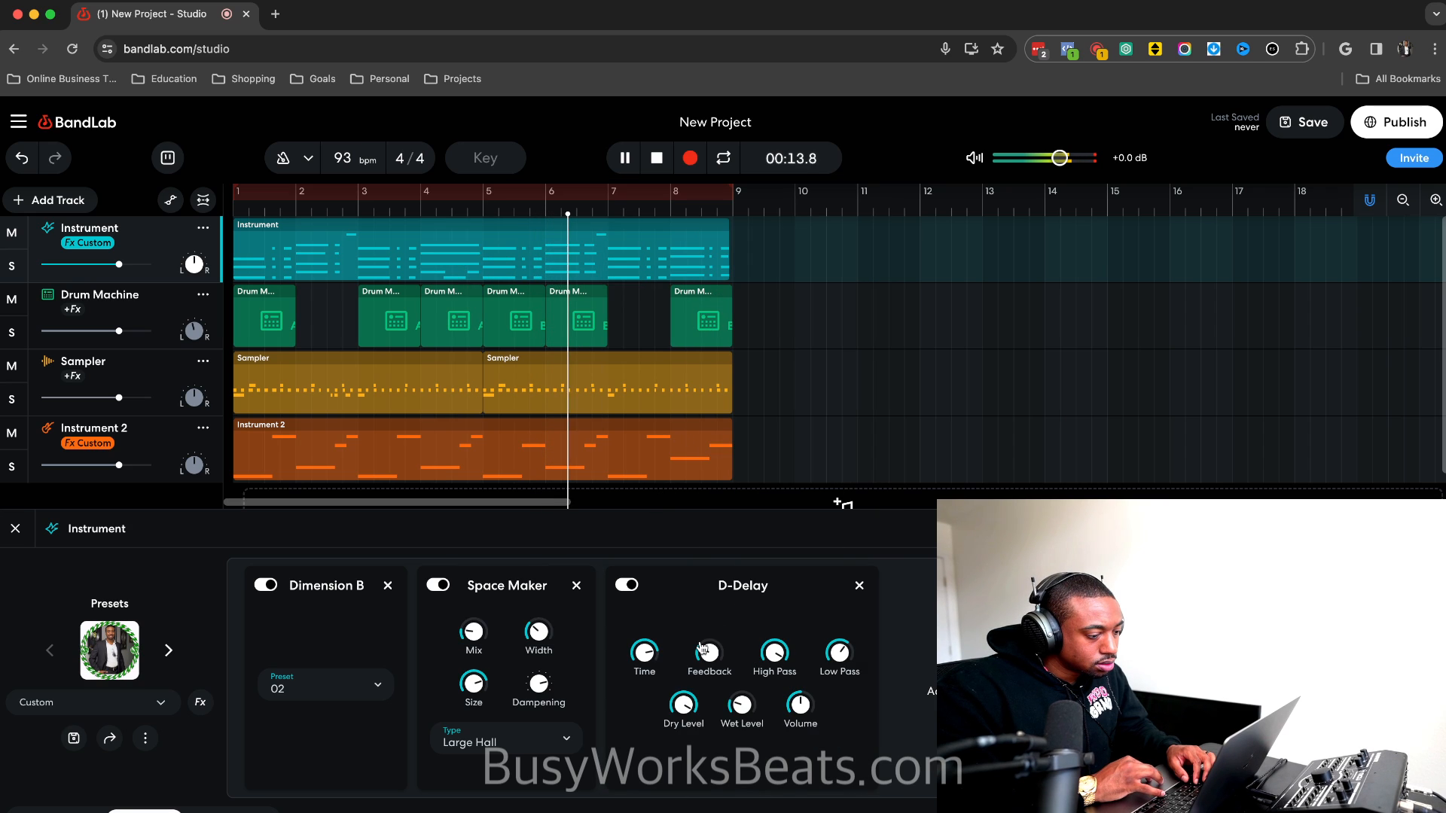
drag(644, 652, 648, 714)
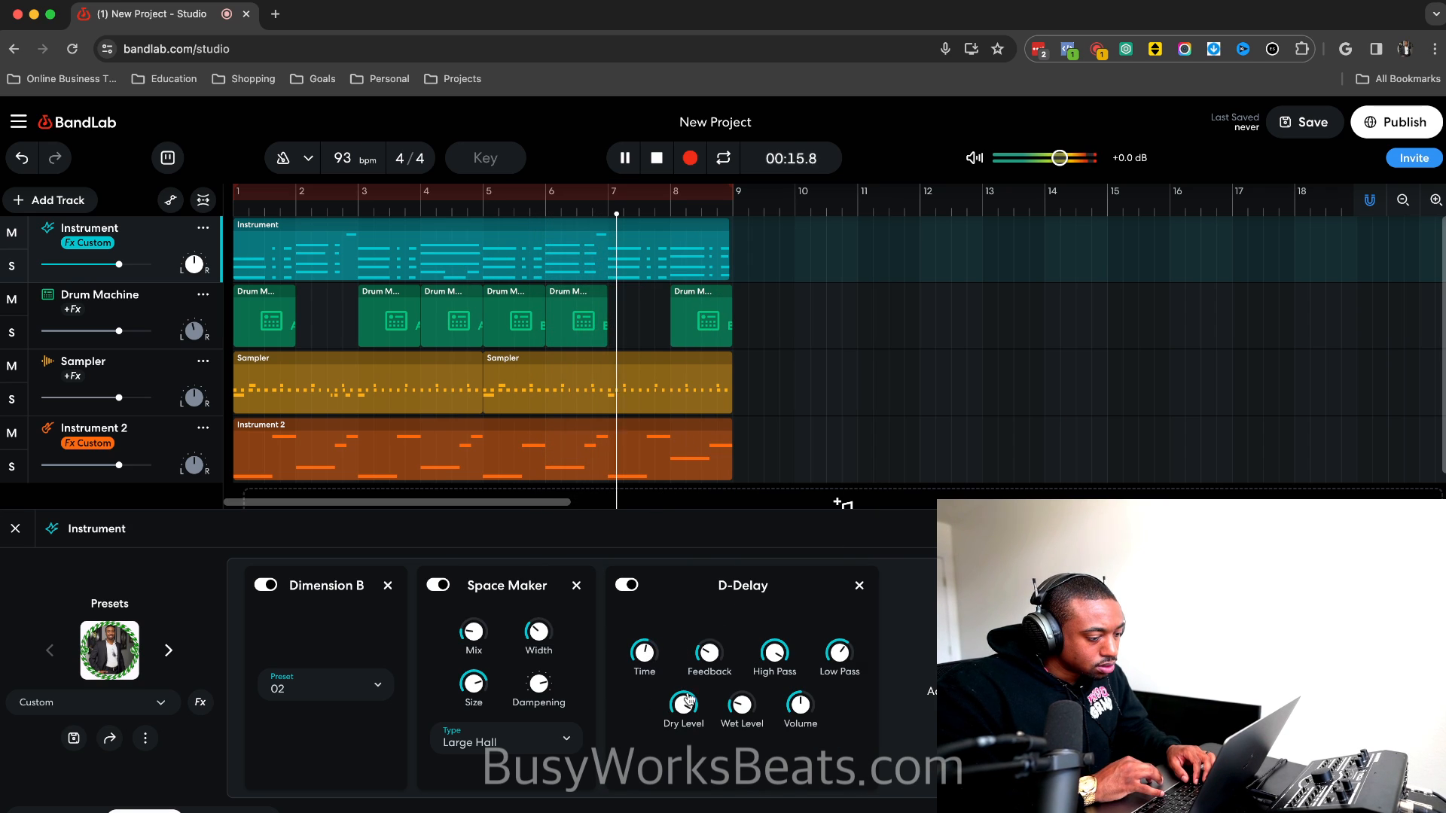
key(space)
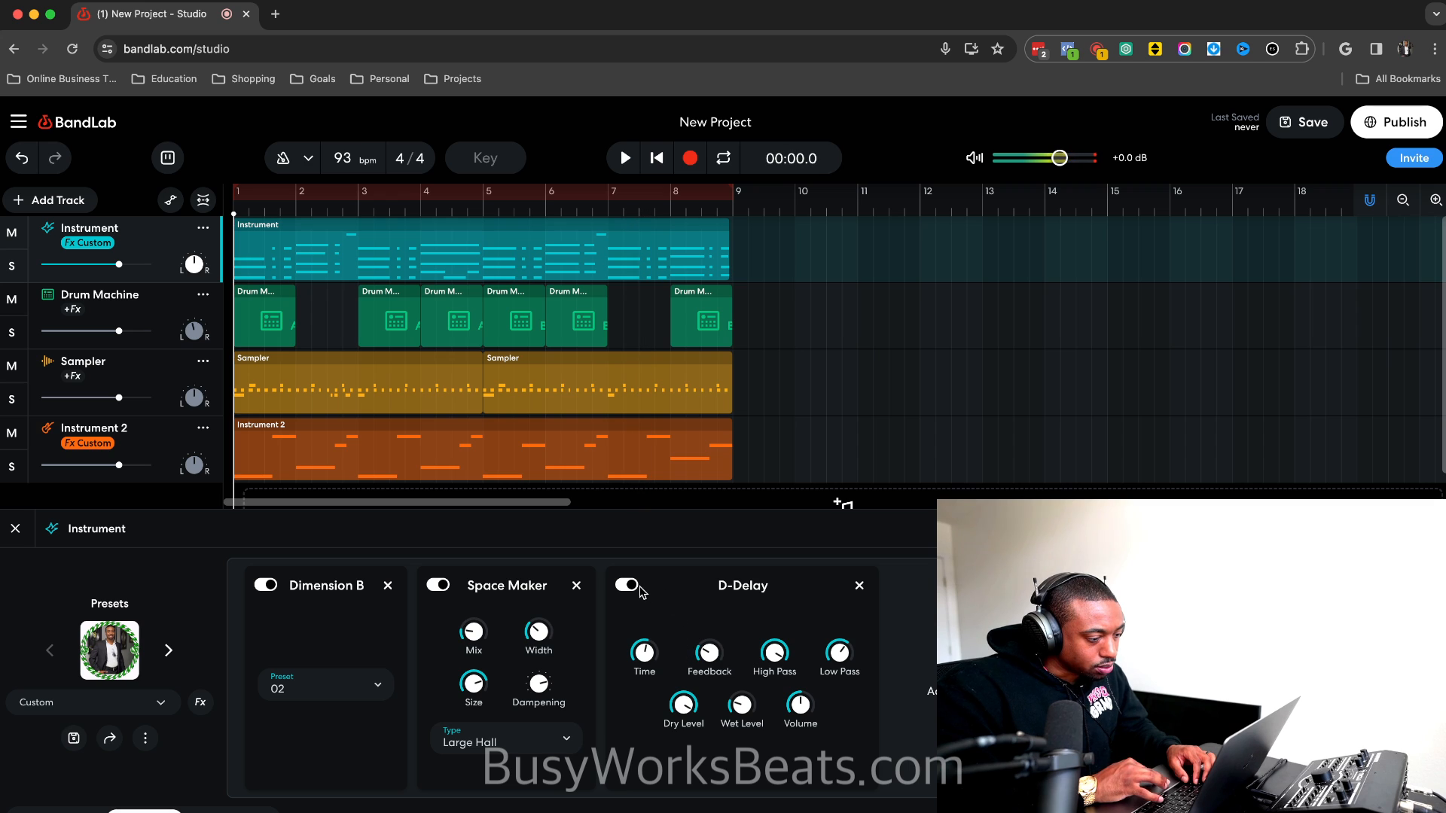
click(860, 586)
Add the D-Delay + effect to the Instrument track with time 1/8 beat, spread 100 % and wet 19 %.
click(671, 673)
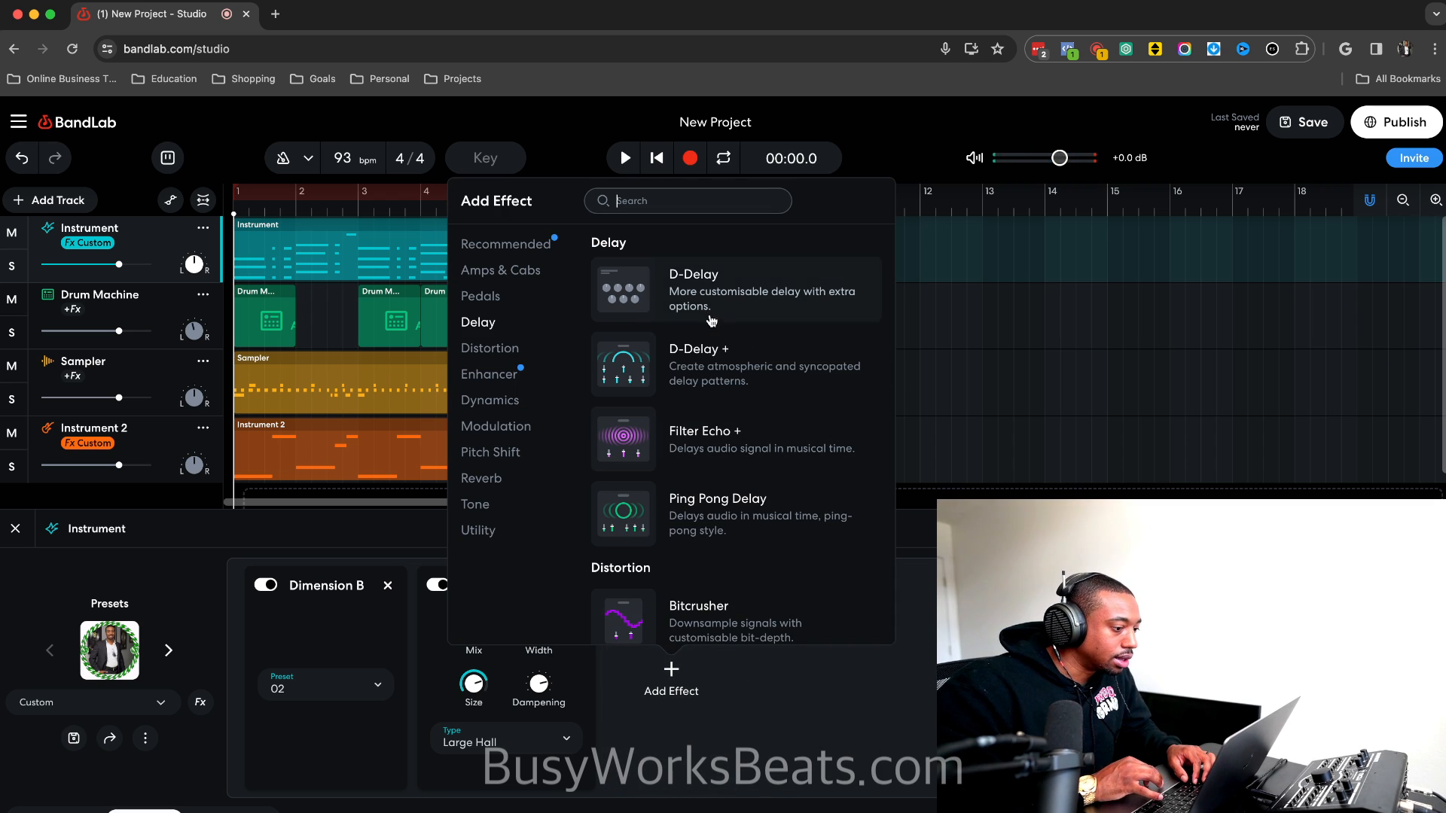
click(712, 365)
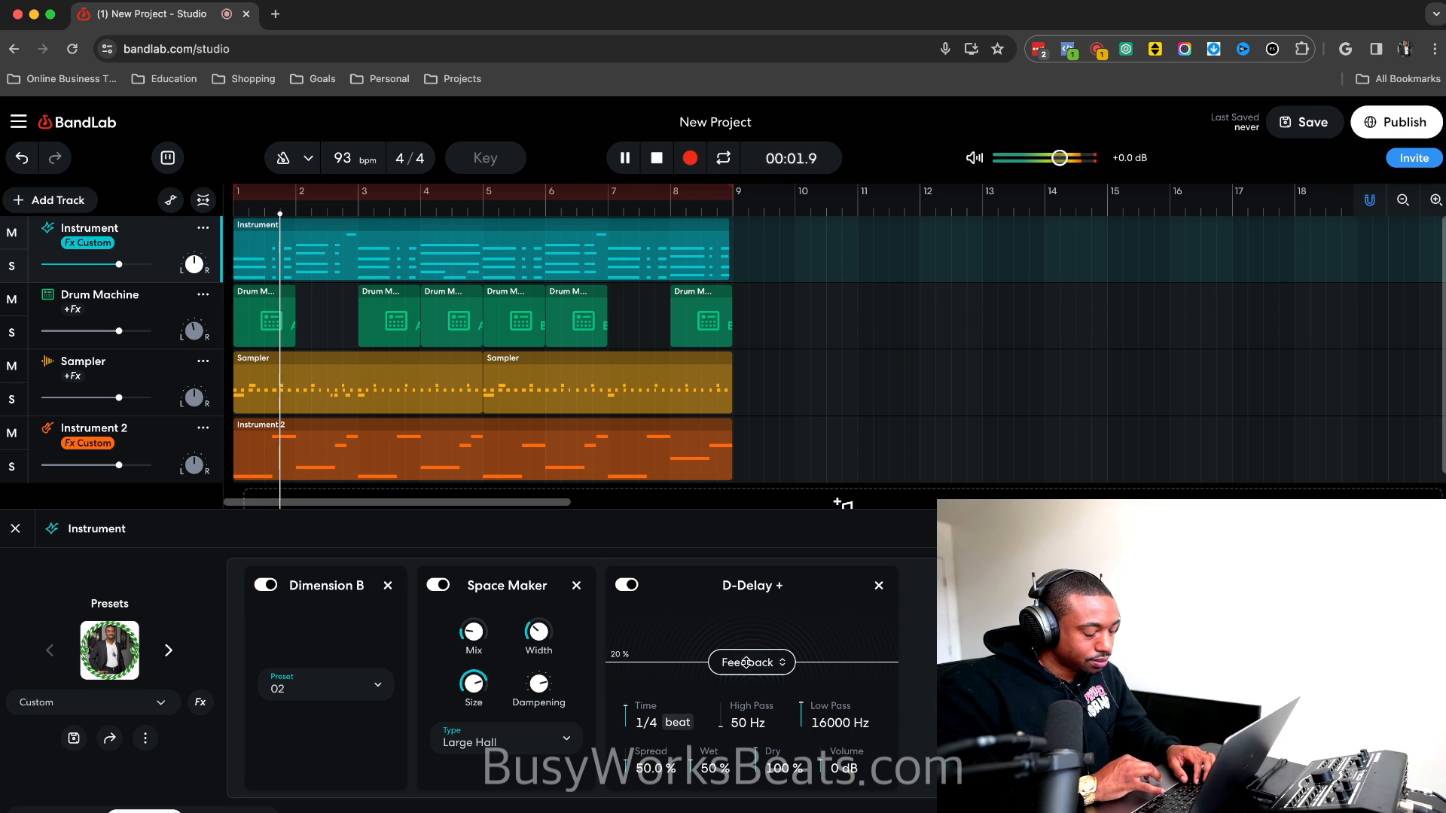
mouse_move(649, 729)
mouse_down()
mouse_move(656, 693)
mouse_move(661, 741)
mouse_up()
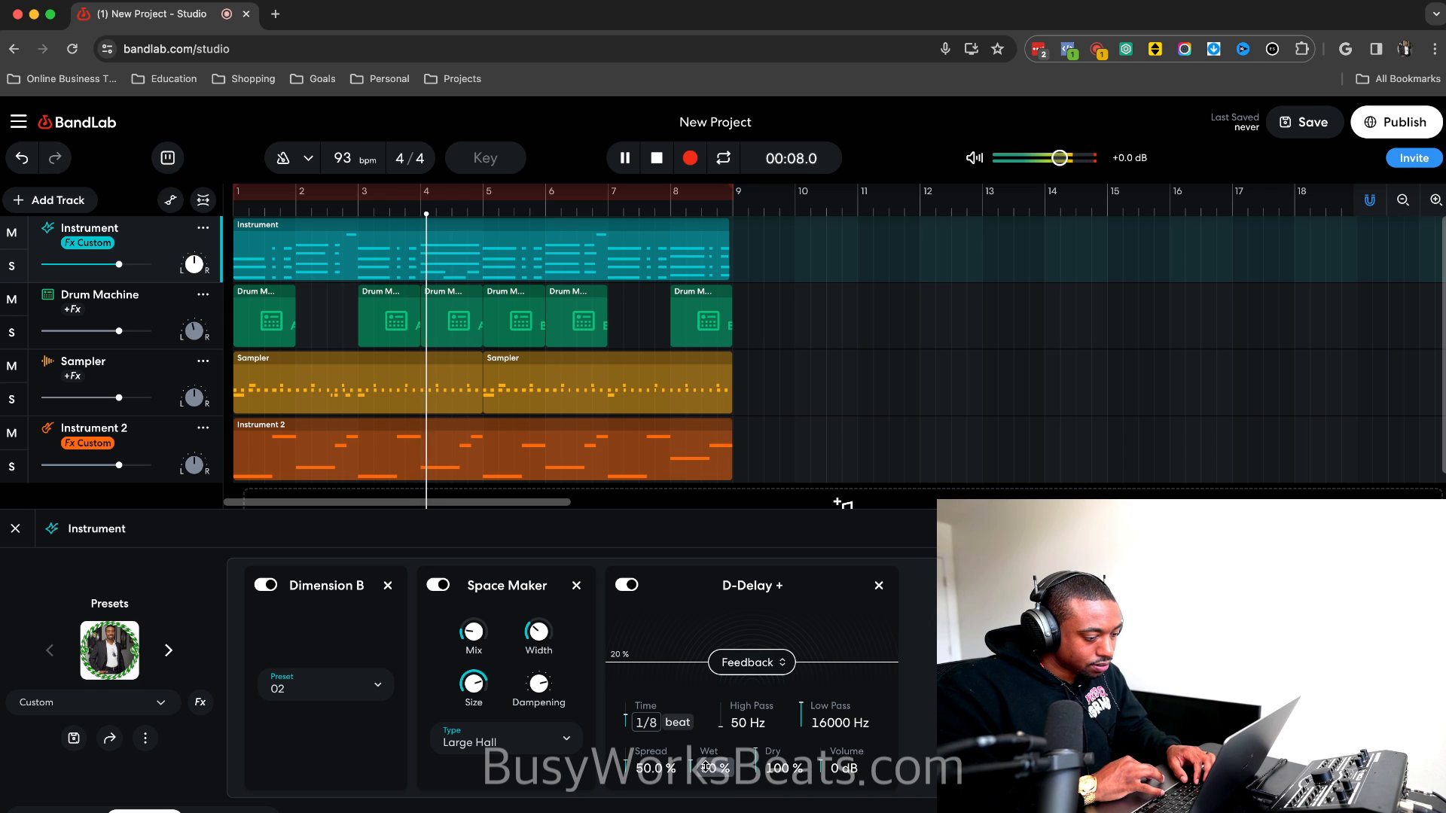
drag(706, 767, 652, 721)
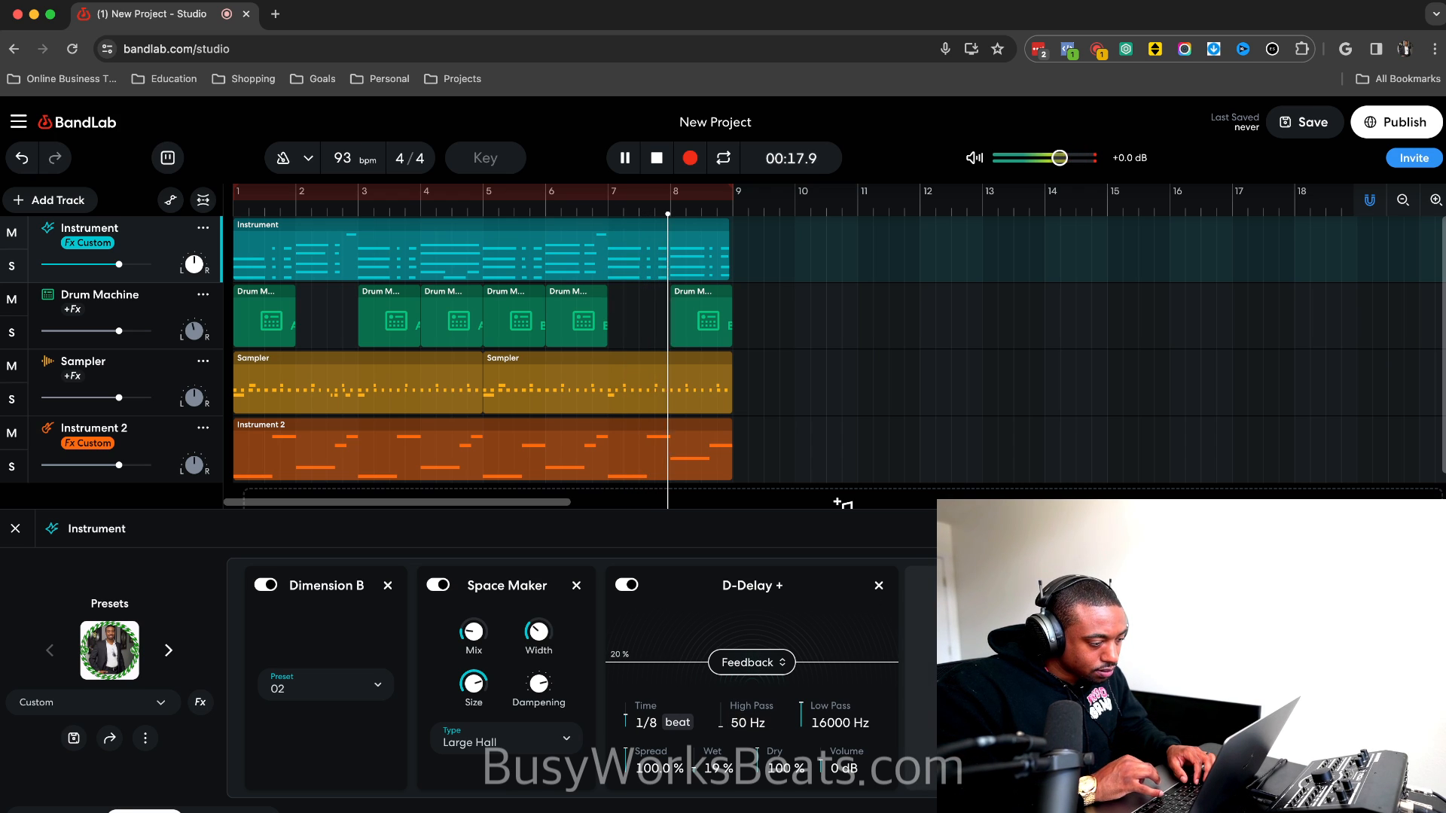
Move D-Delay + ahead of Space Maker in the Instrument track's effect chain.
click(971, 678)
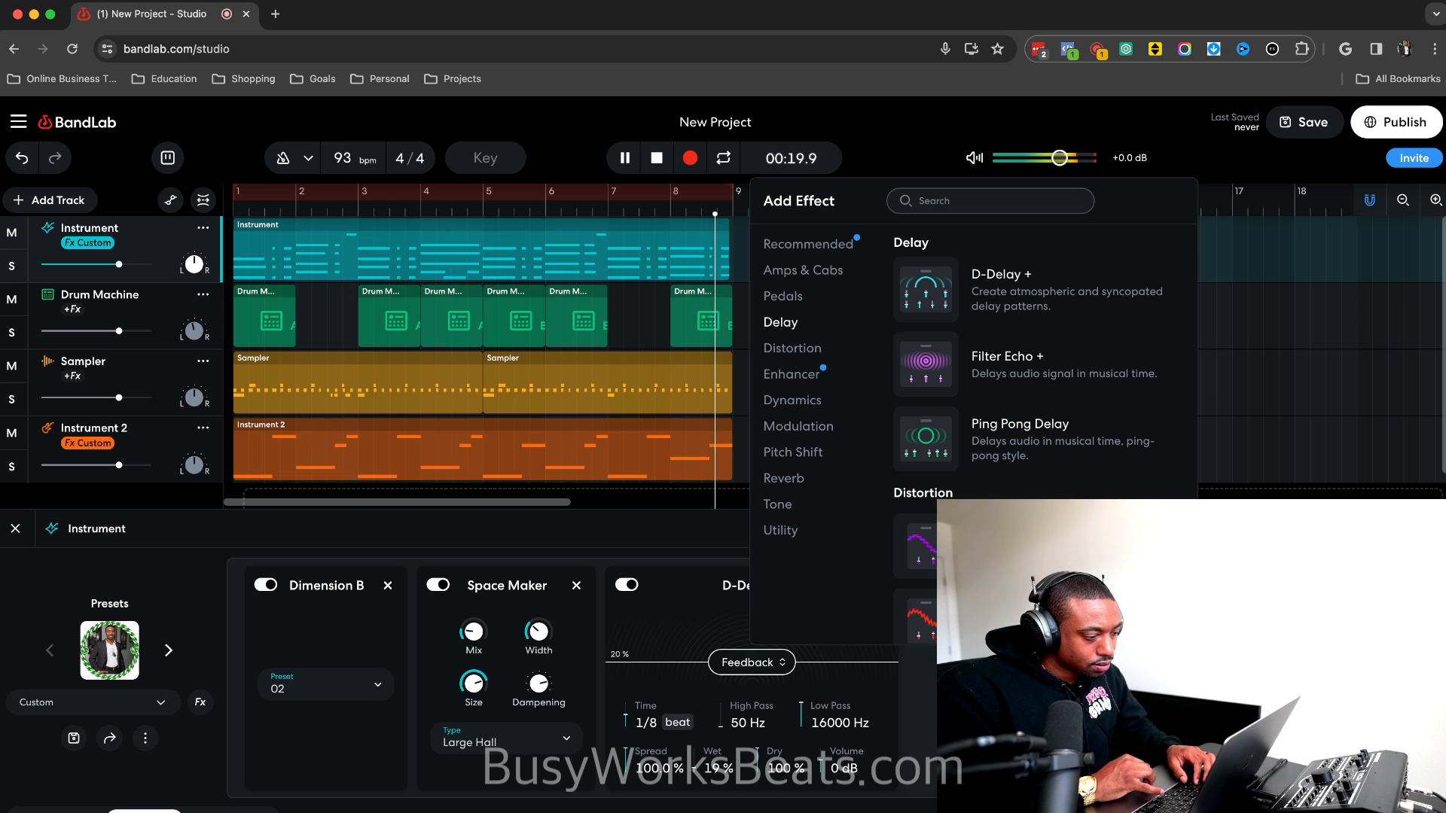
click(972, 678)
click(971, 678)
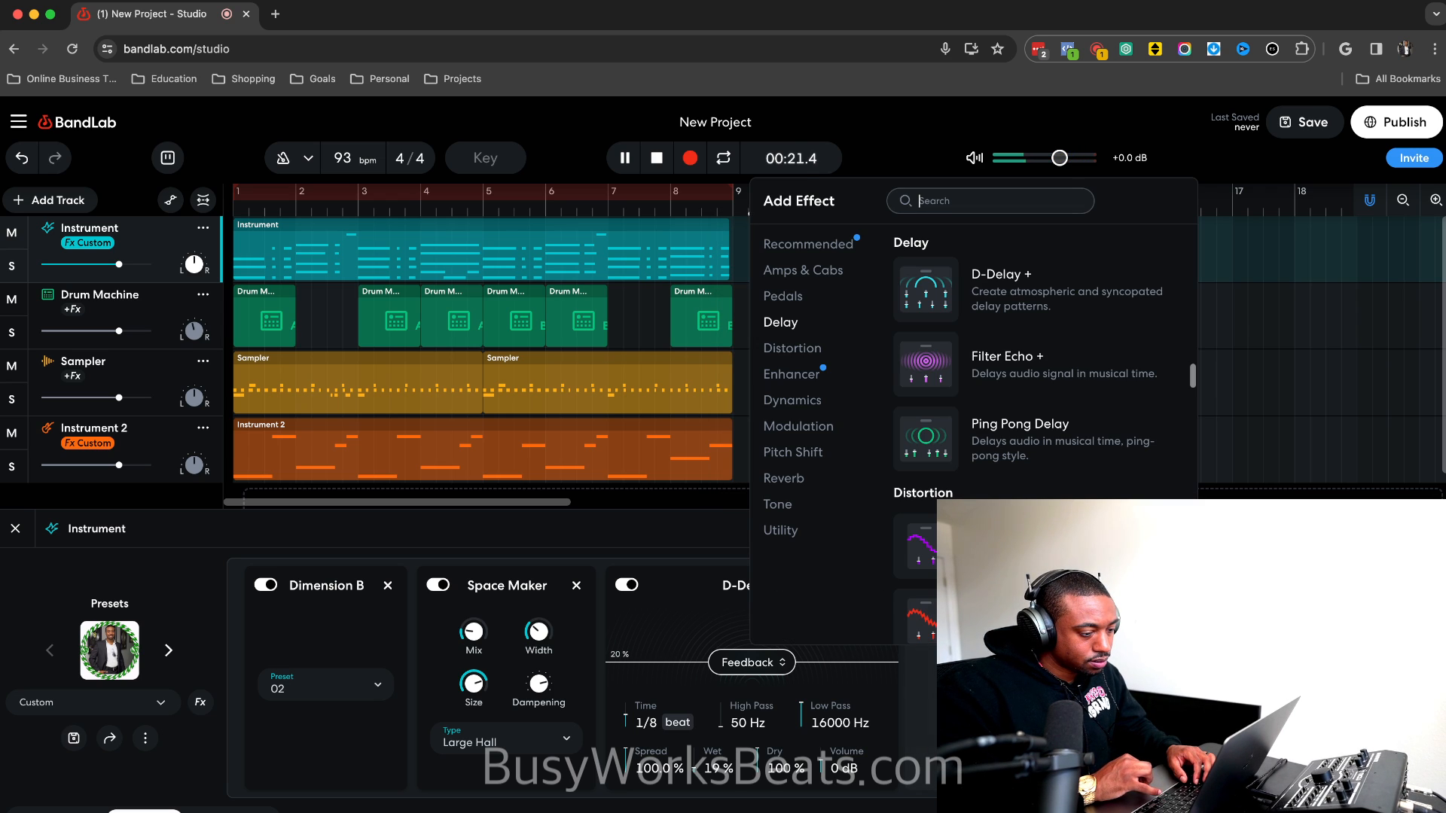
click(690, 604)
drag(714, 579, 480, 594)
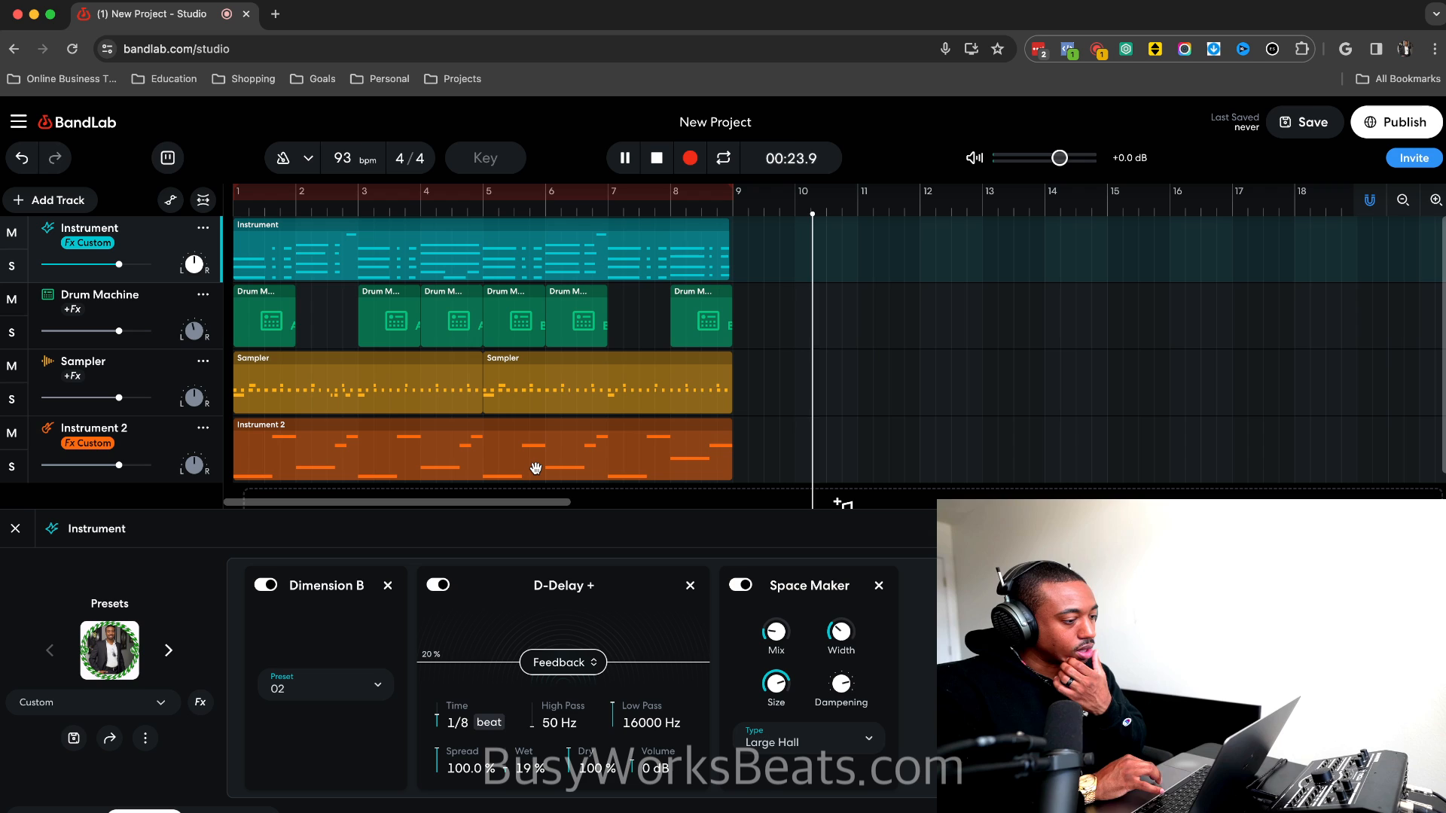
Turn on looping for the eight-bar section, play the beat briefly from the start, and close the Instrument track's effects.
click(607, 189)
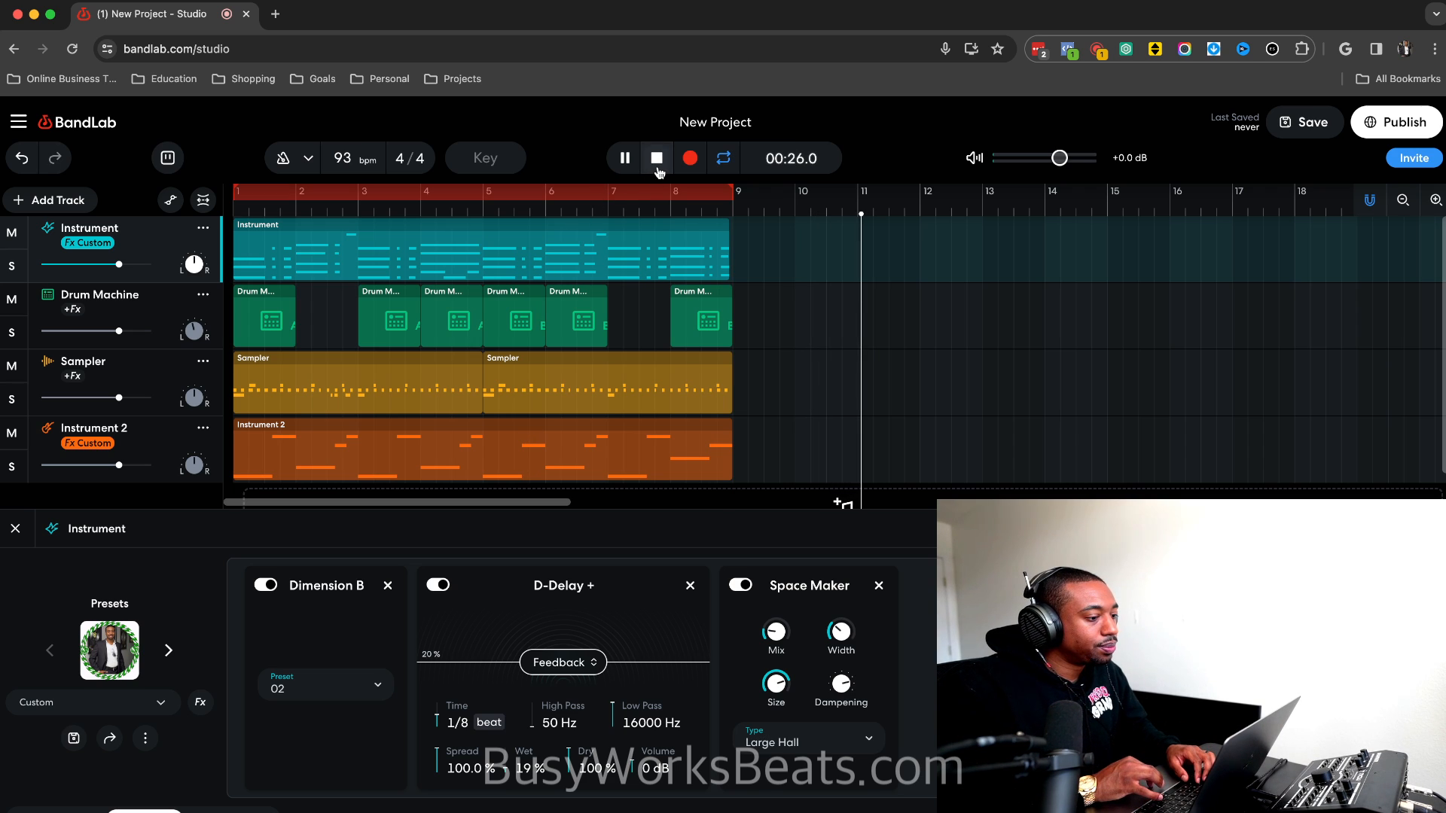
click(656, 162)
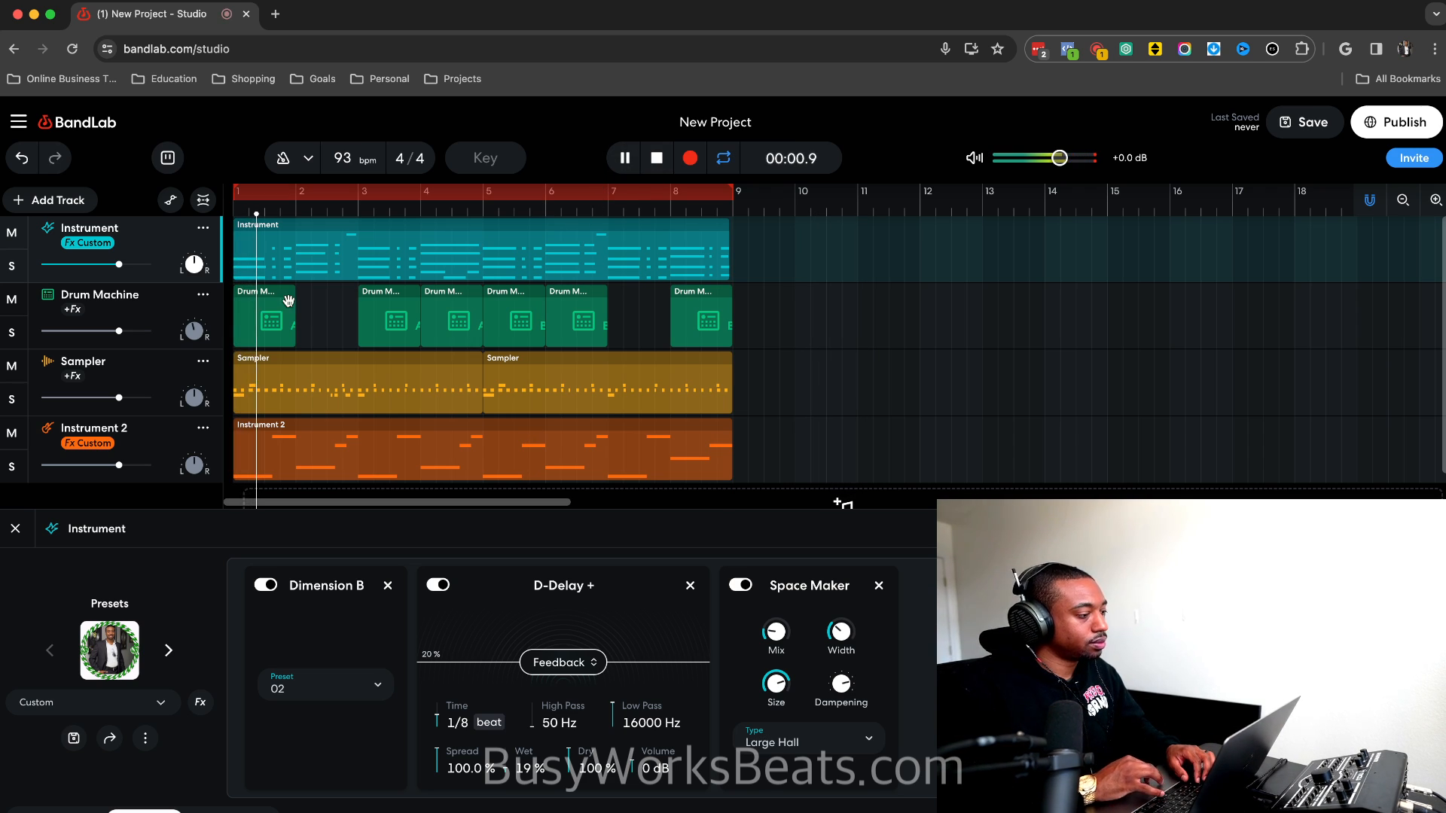
scroll(395, 371, down, 2)
key(space)
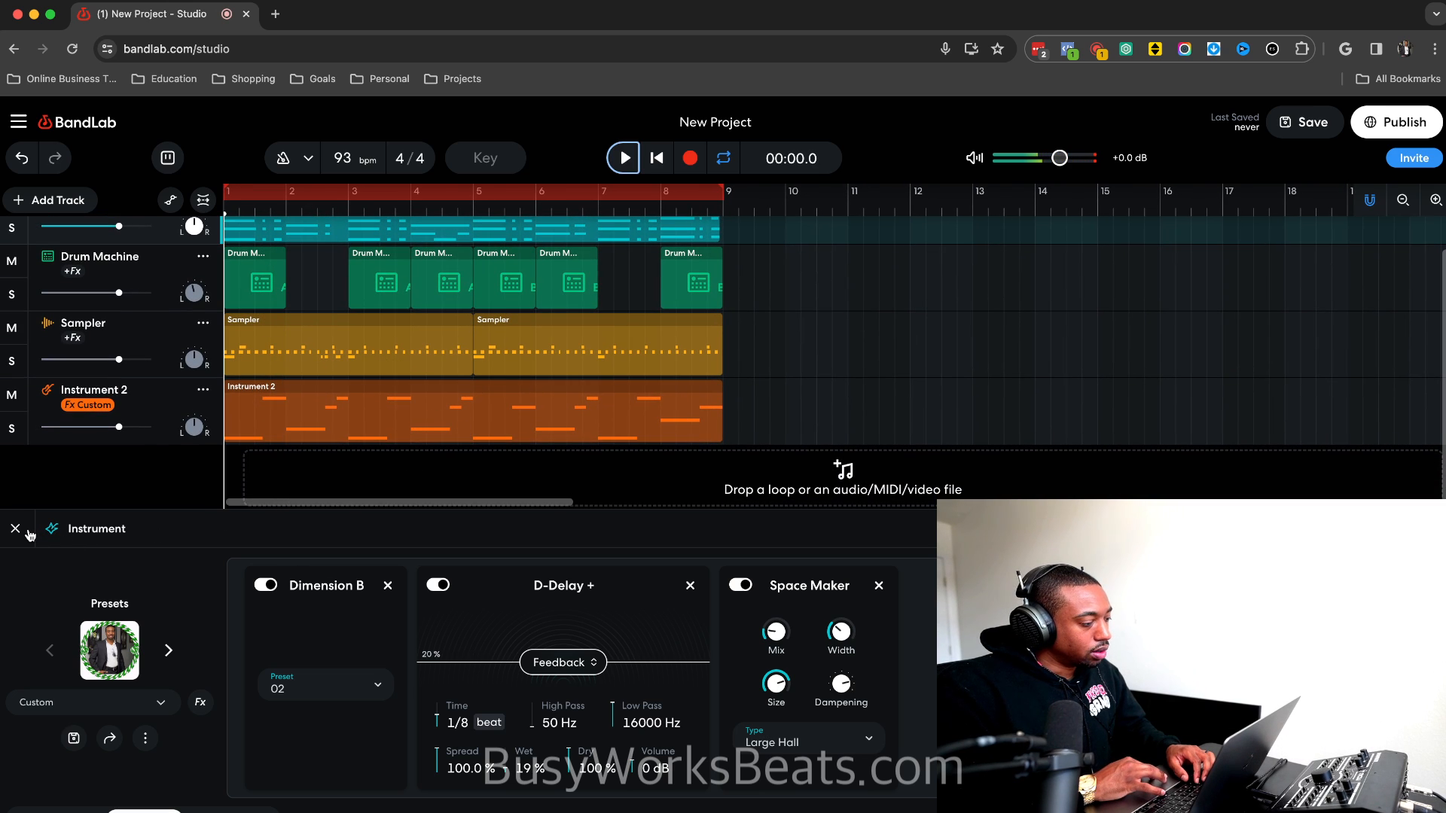
click(15, 528)
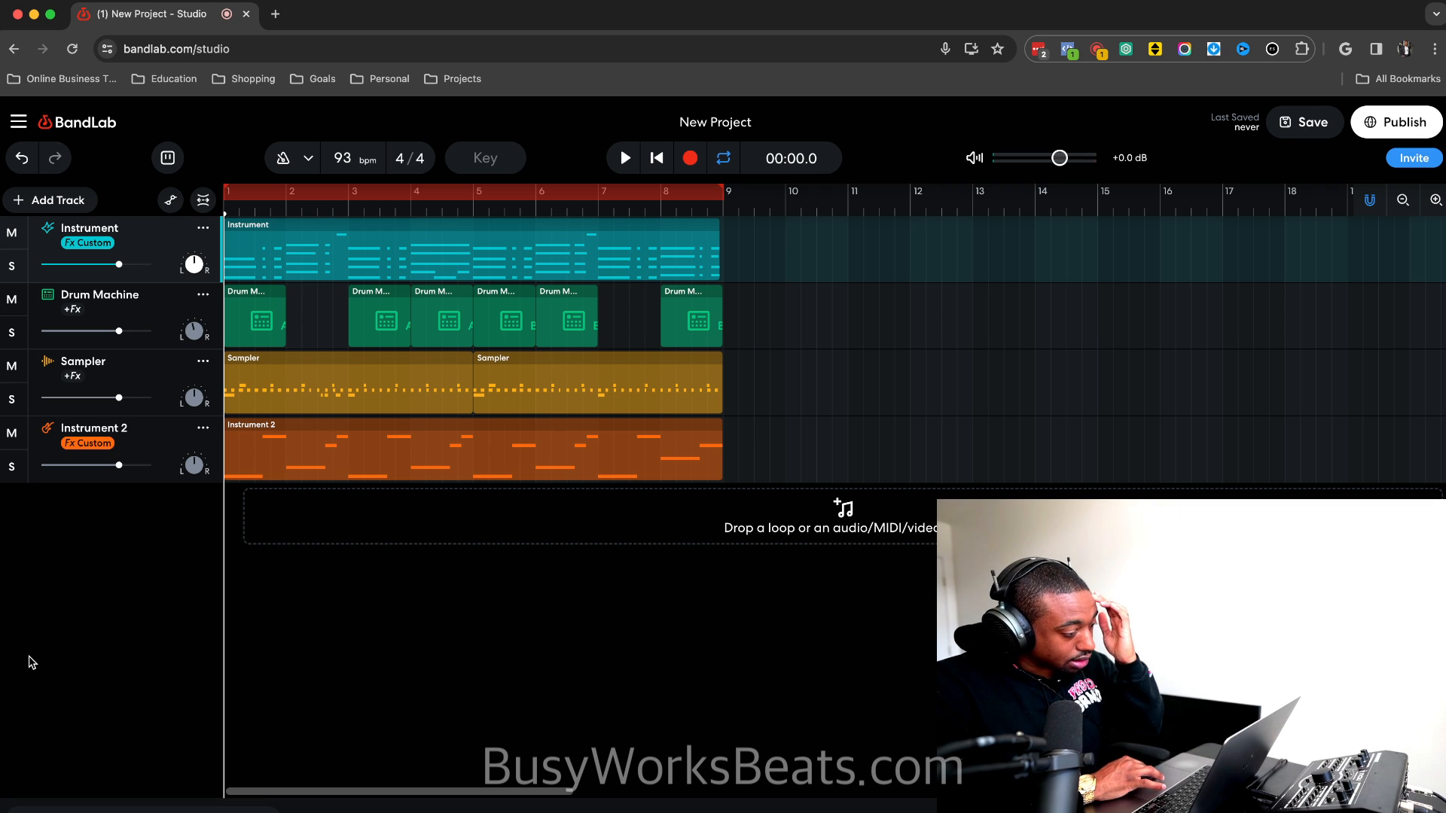
Show the automation lanes of all tracks and hide them again.
right_click(142, 644)
click(107, 642)
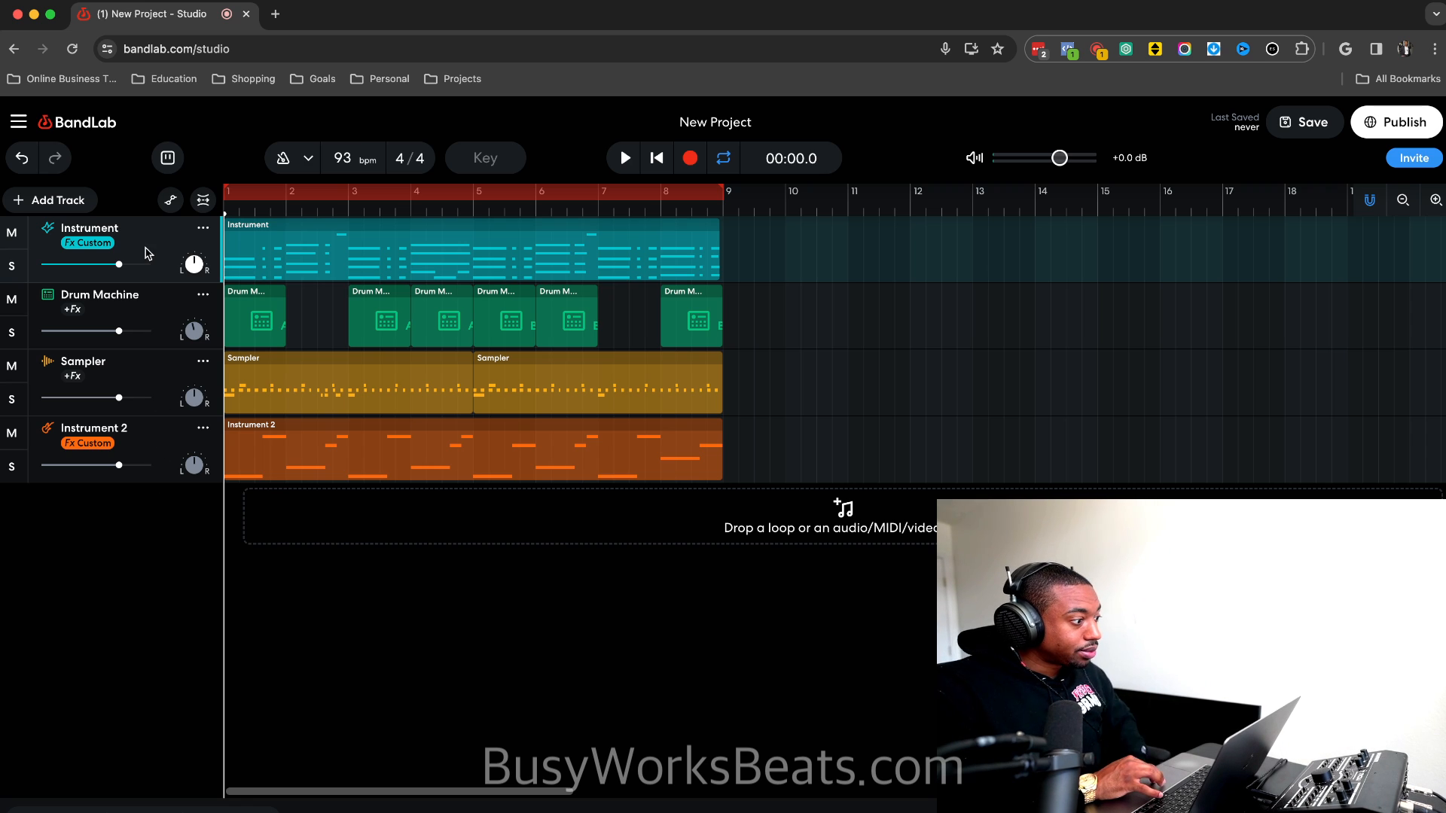
click(172, 201)
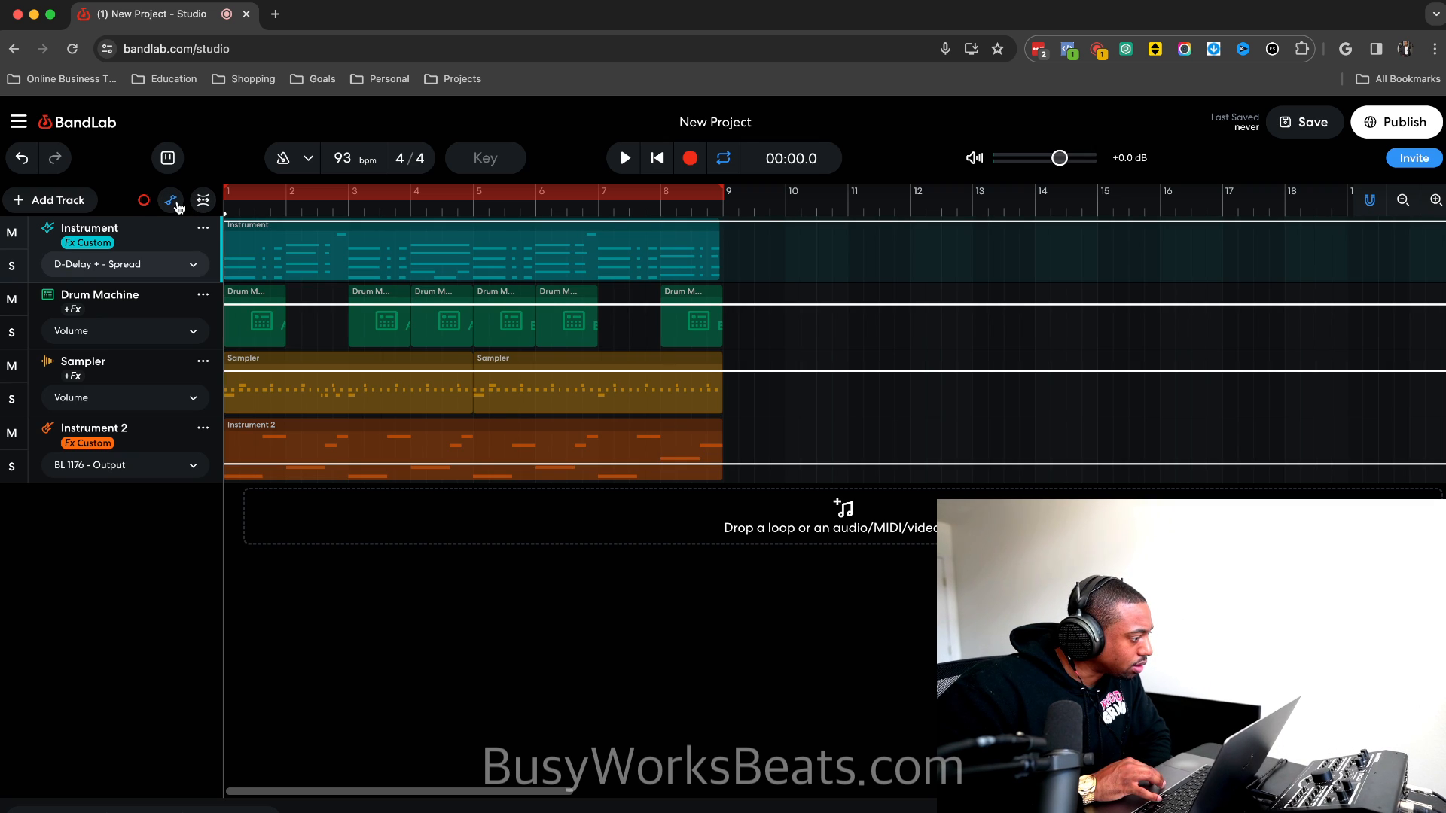
click(172, 201)
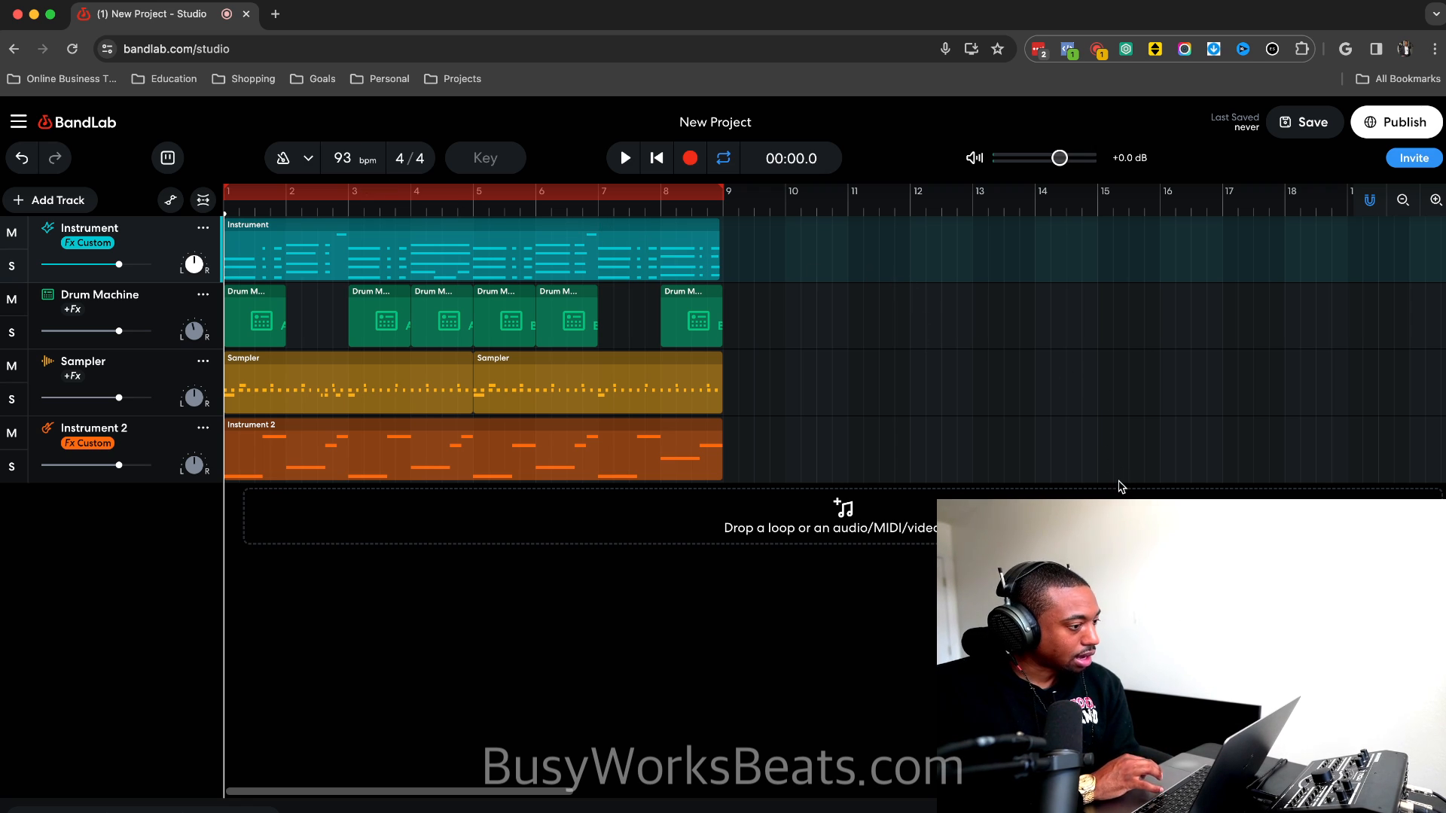
Examine the mastering options in the project's advanced publishing settings, and close them without publishing.
click(1378, 124)
click(742, 616)
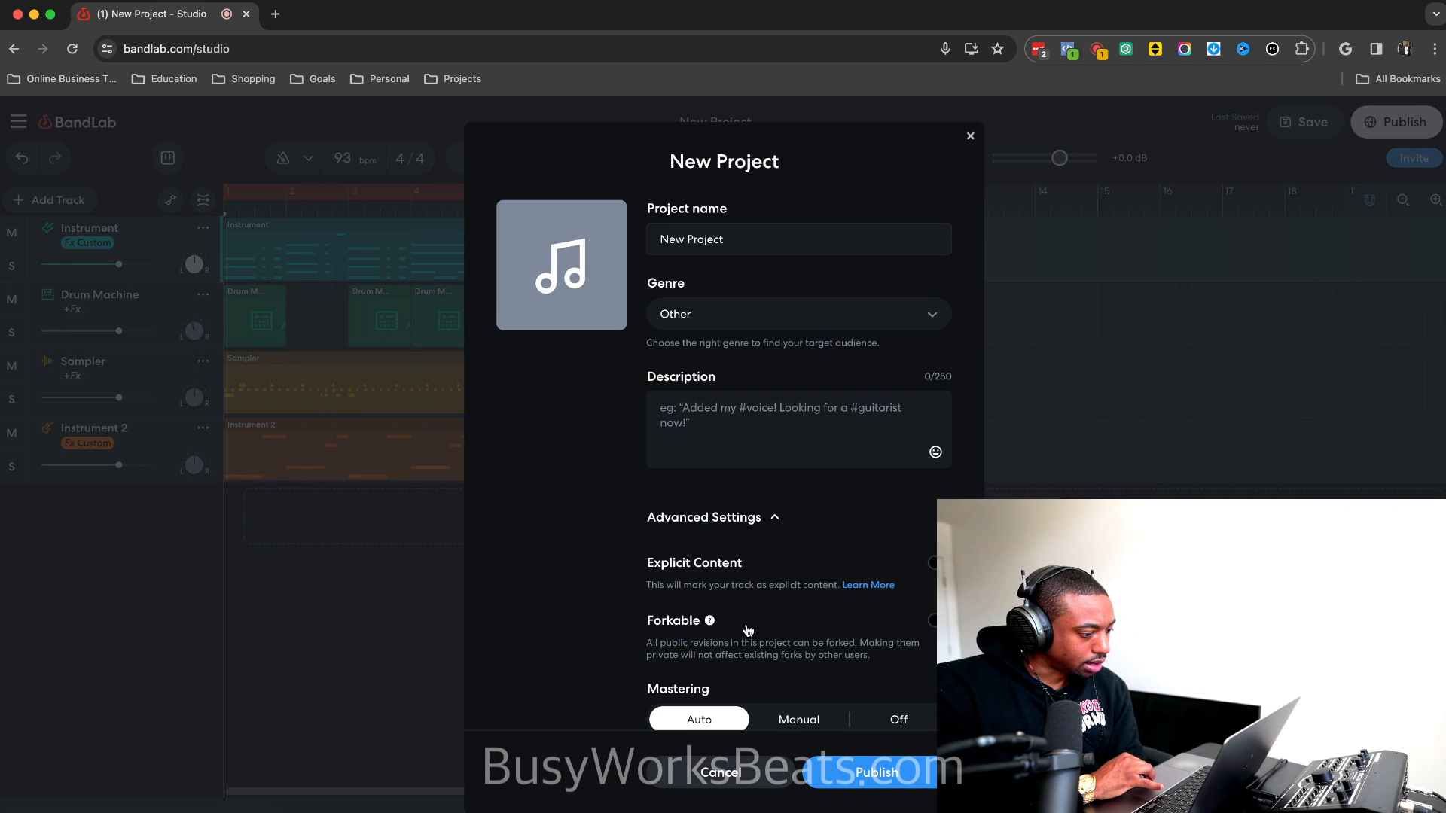
scroll(747, 629, down, 2)
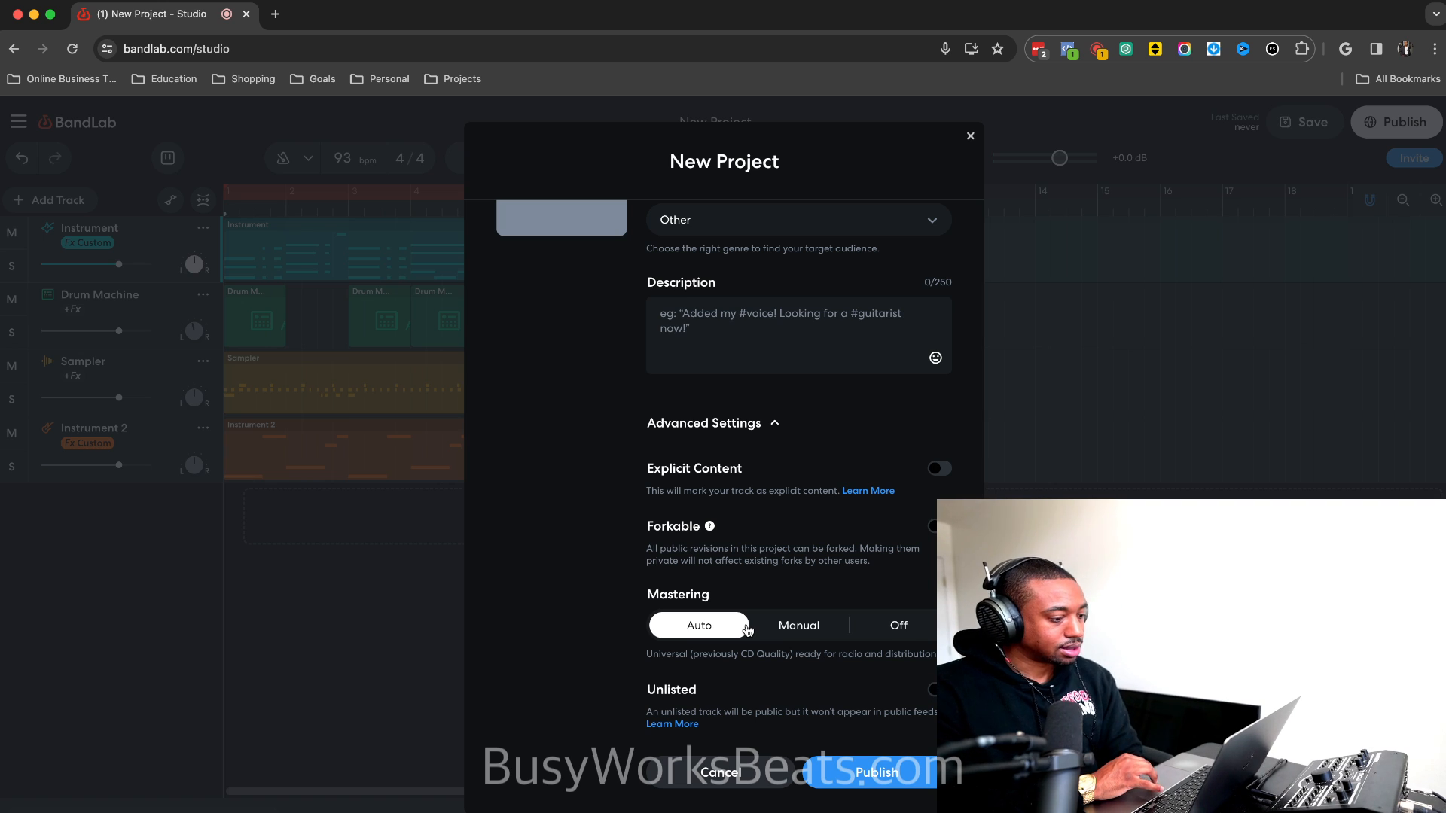
click(821, 624)
click(712, 634)
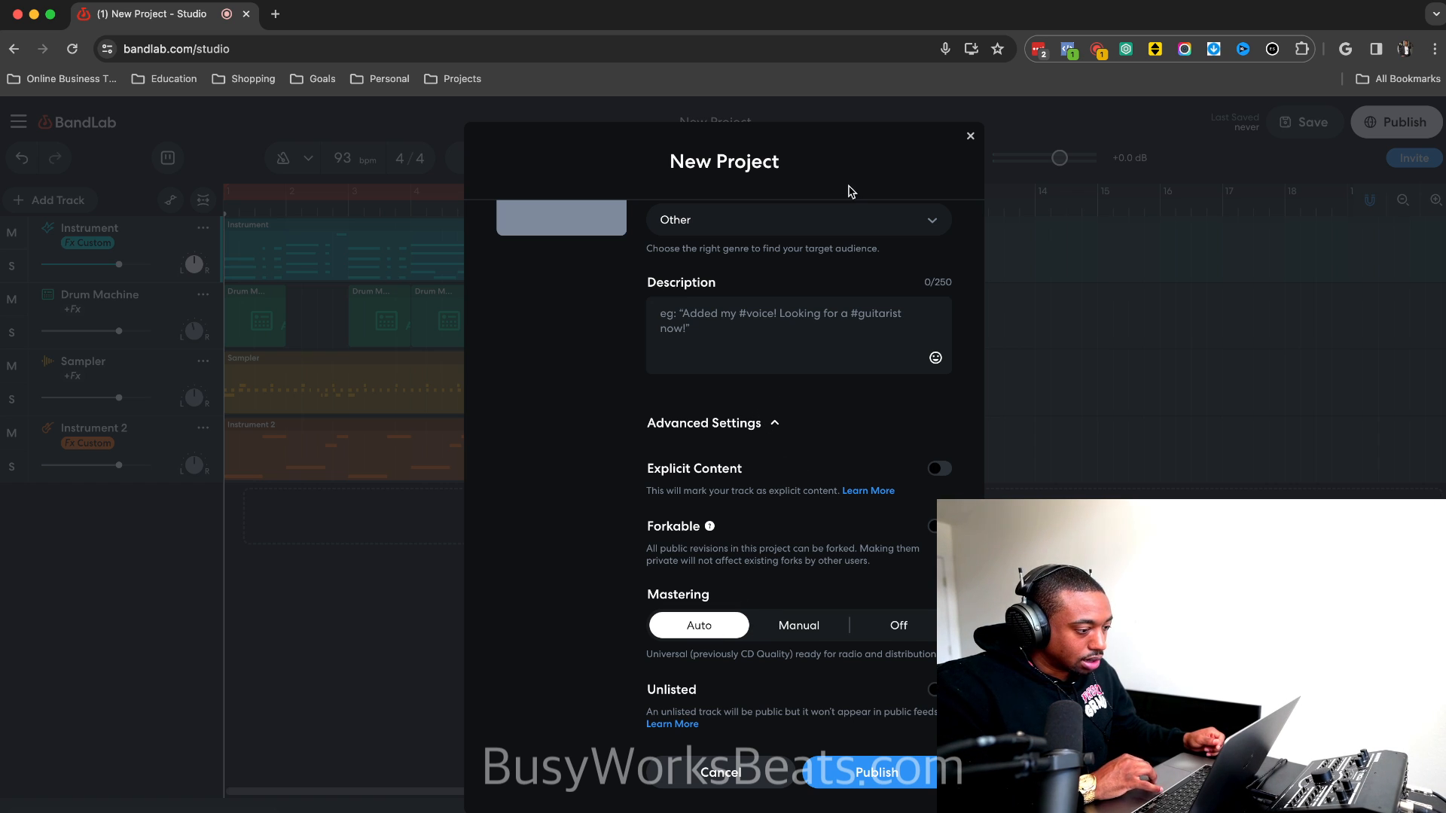
click(970, 138)
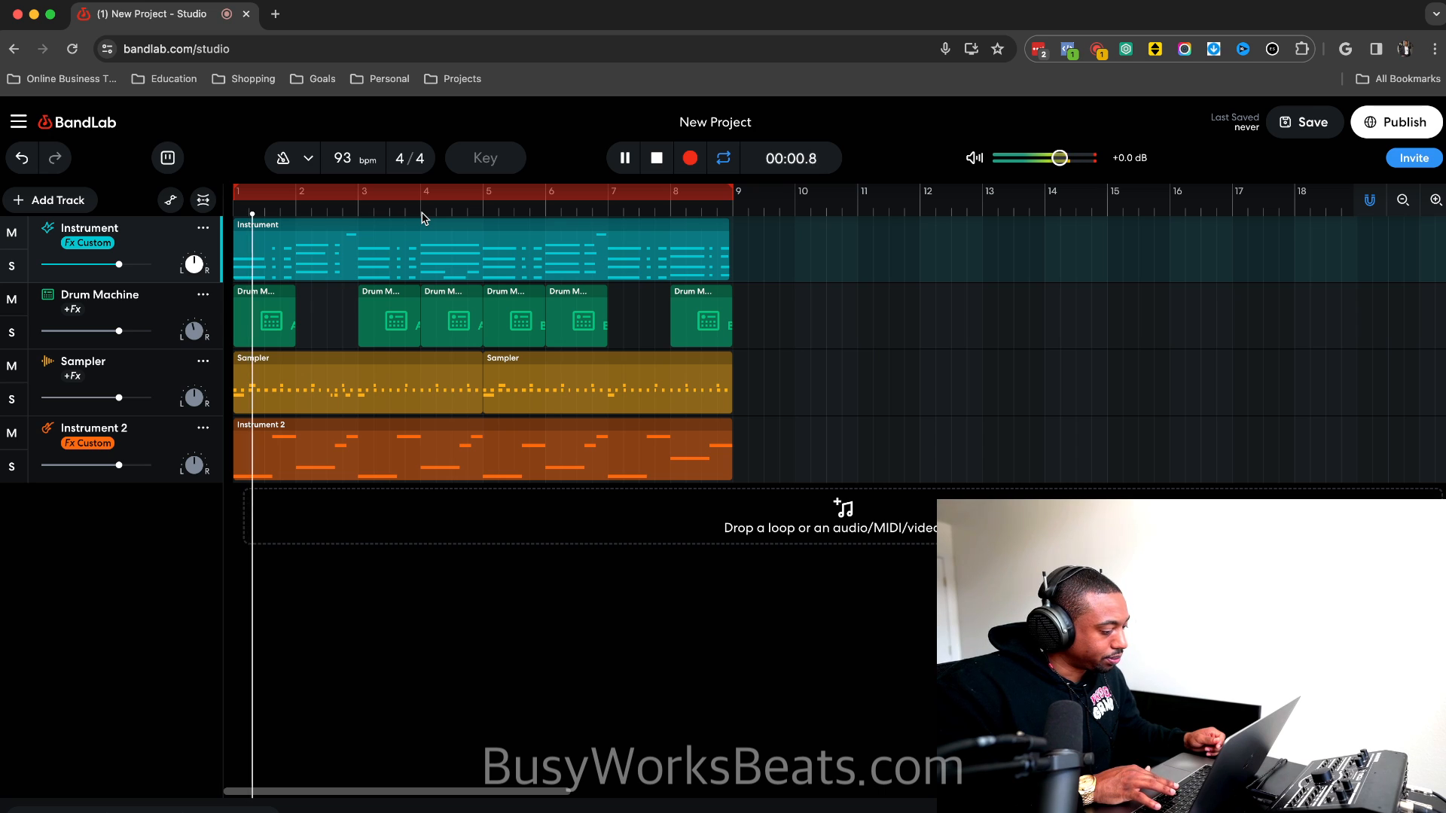
Stop the playback, and briefly review the Instrument track's effect chain.
key(space)
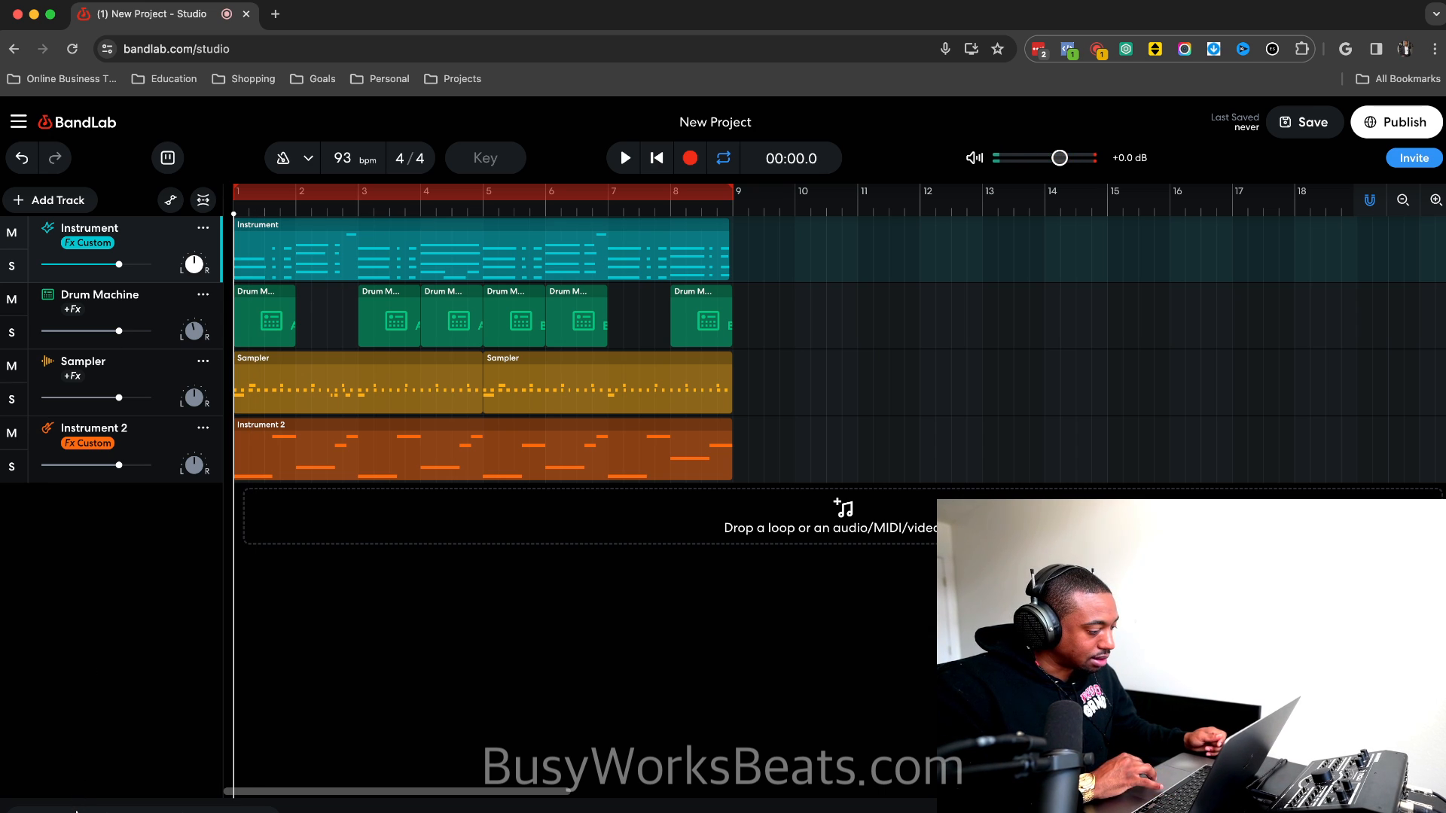
click(76, 812)
click(76, 812)
click(143, 812)
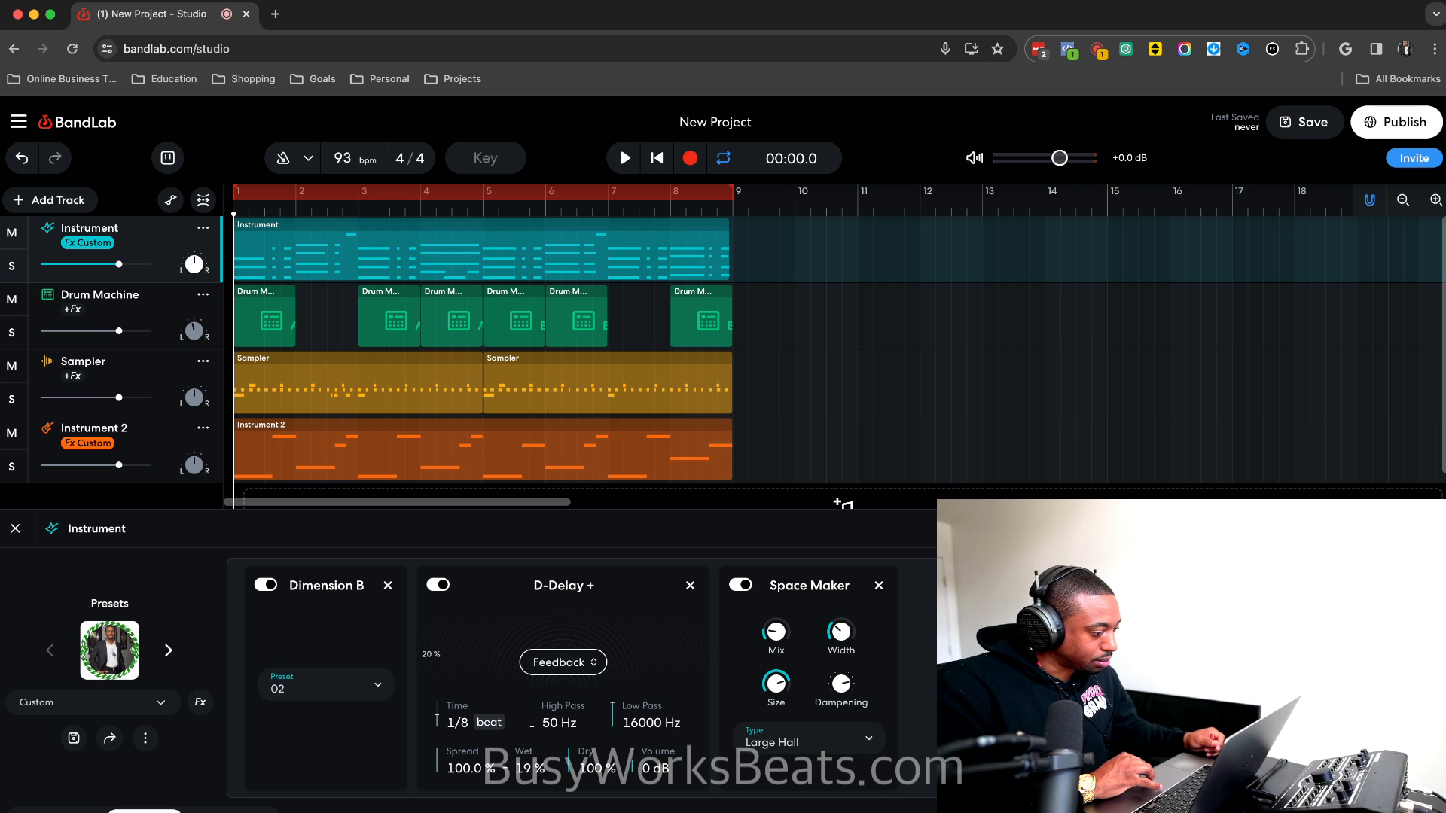
click(143, 812)
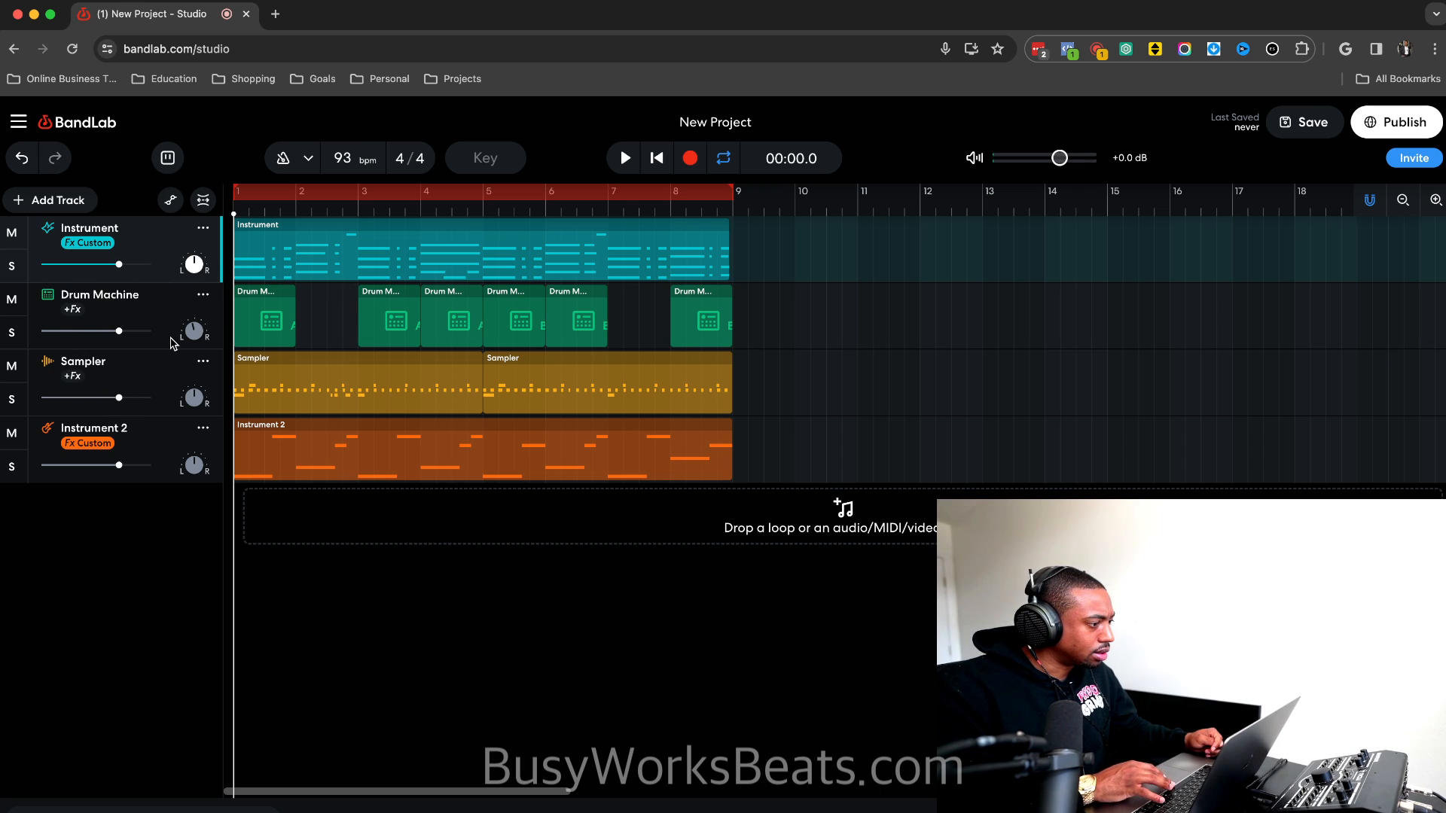
Review the project name, genre and advanced options for publishing again, and dismiss the settings.
click(1440, 128)
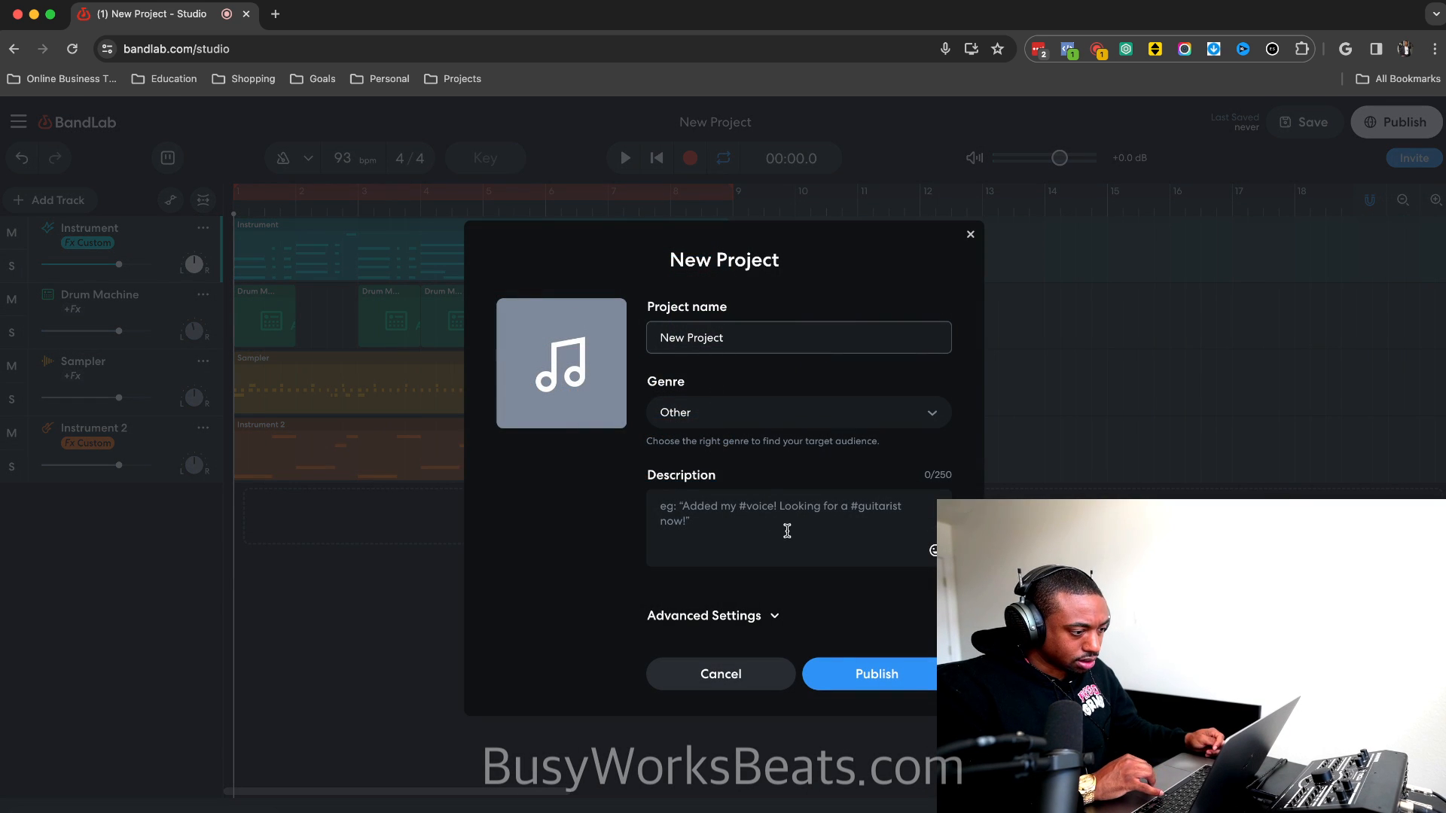
click(770, 615)
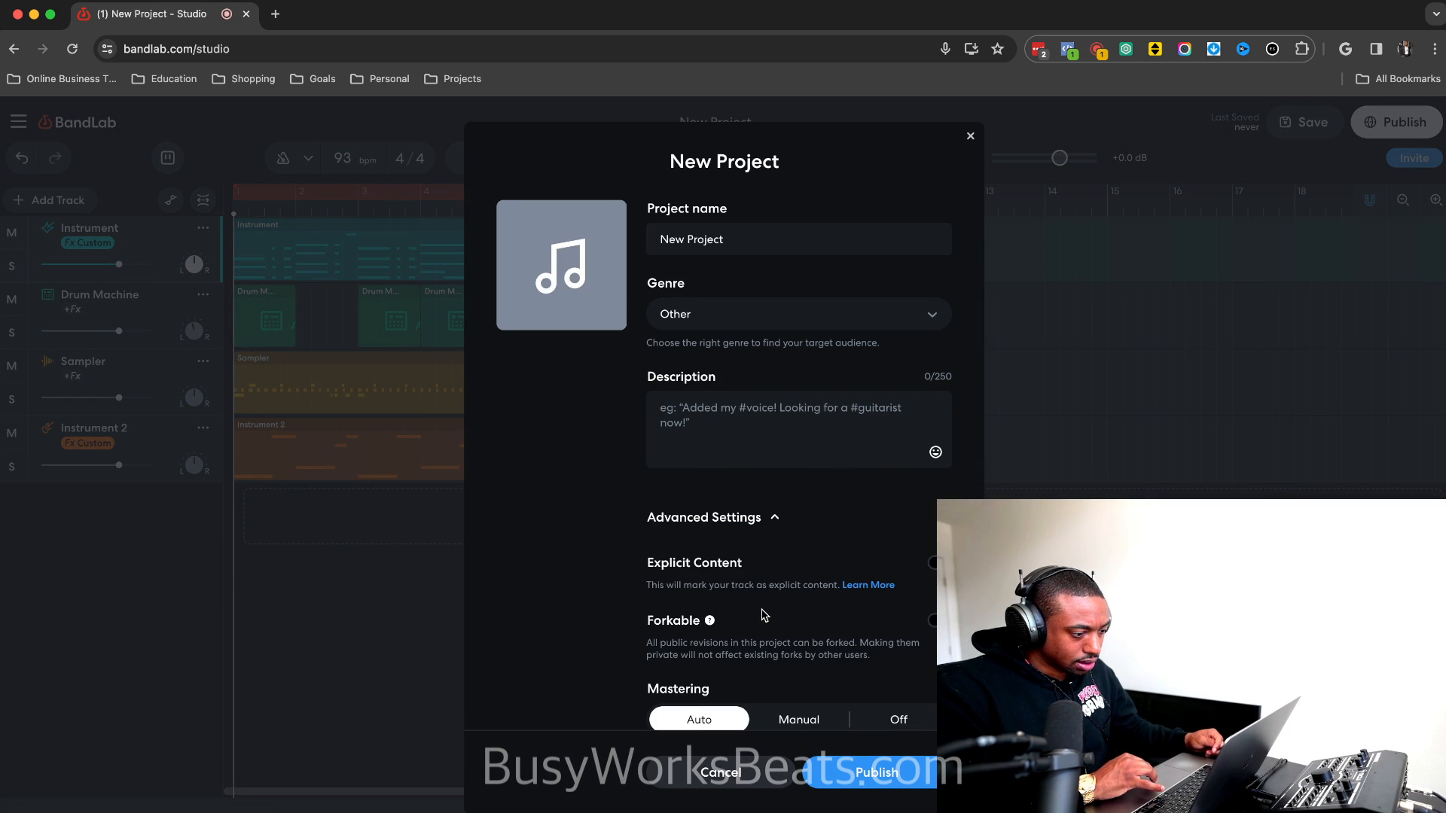
scroll(768, 625, down, 3)
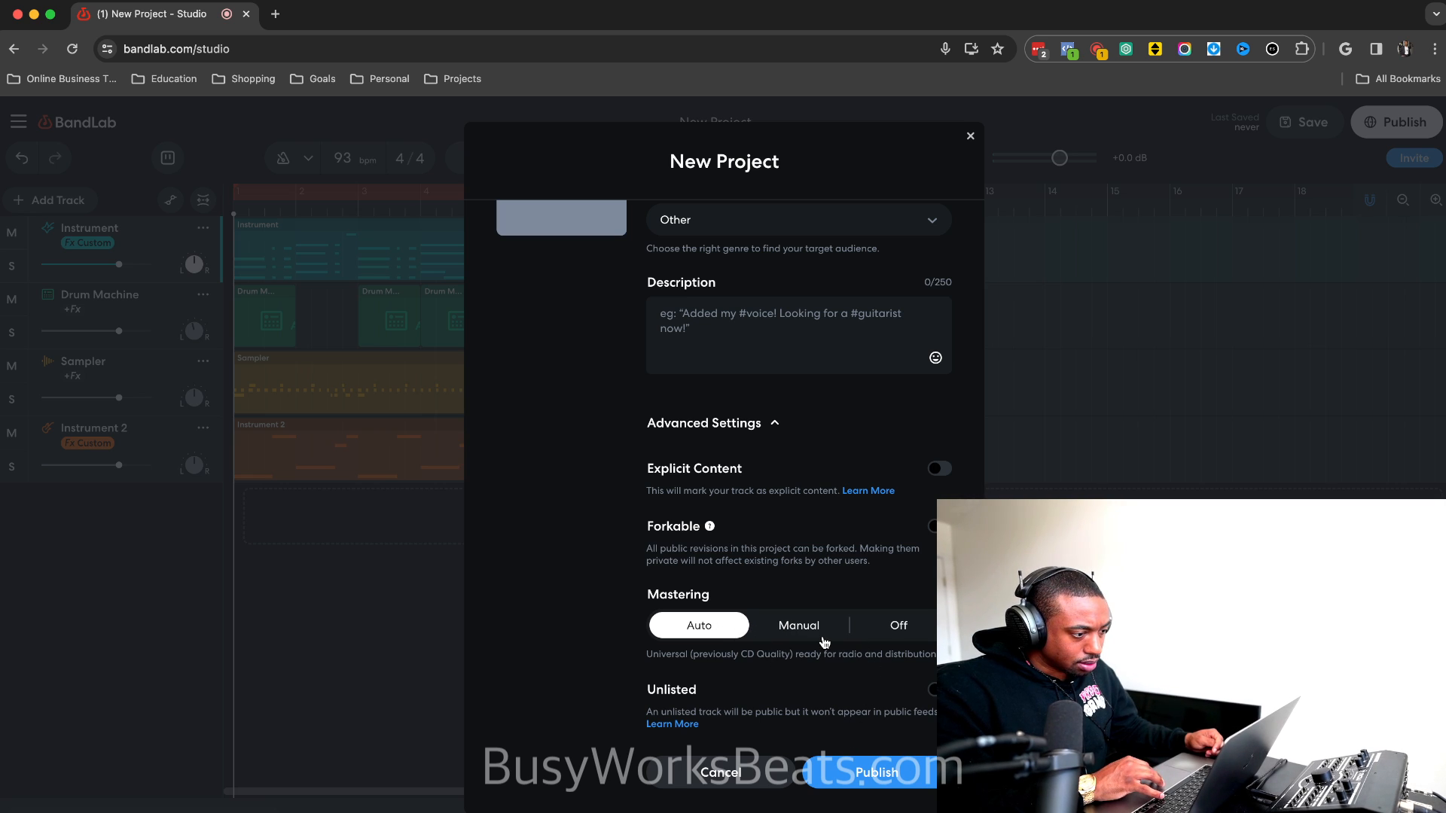
scroll(824, 566, up, 2)
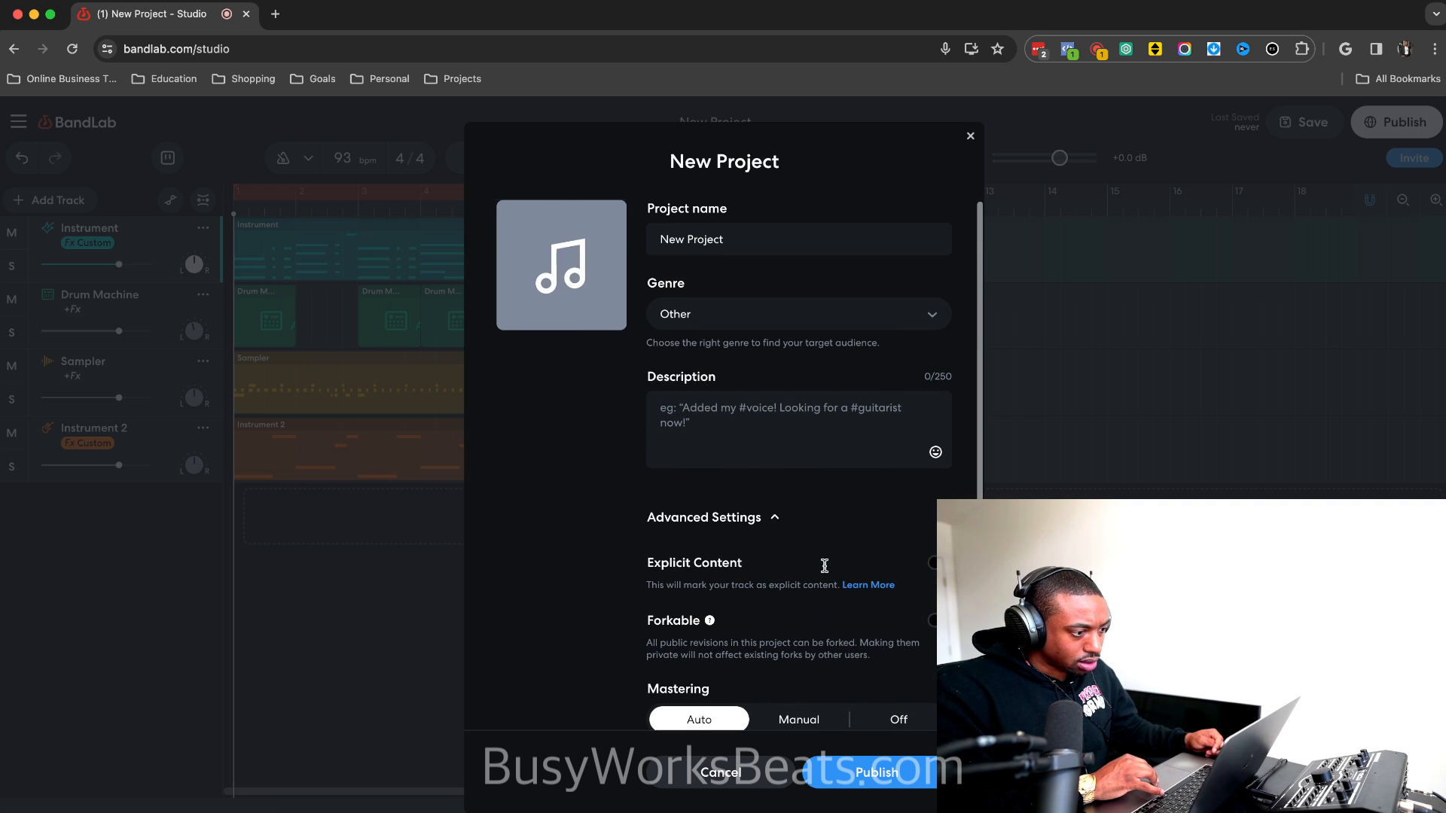
click(1041, 369)
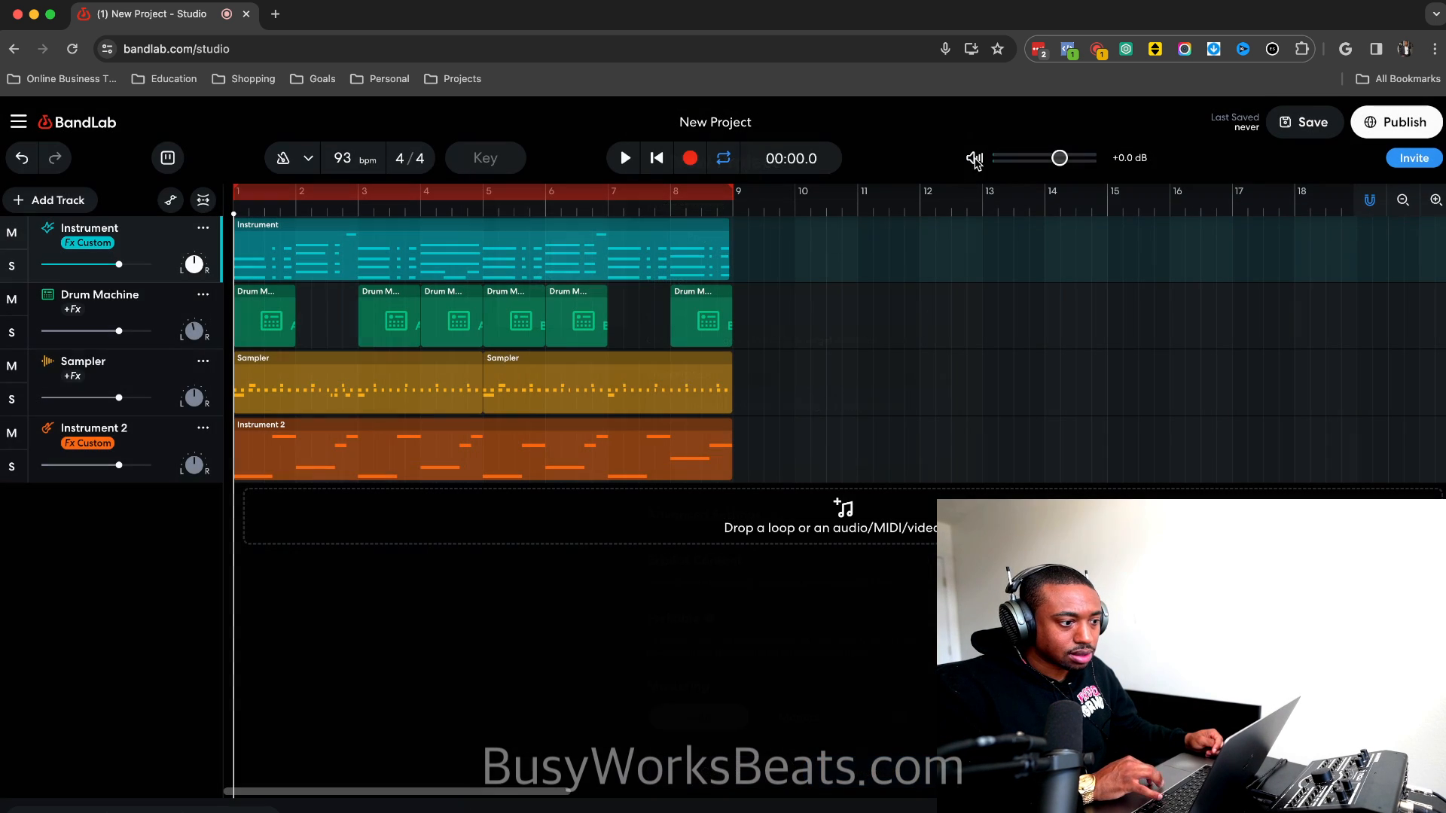
Save the project and dismiss the browser's password warning.
click(1280, 126)
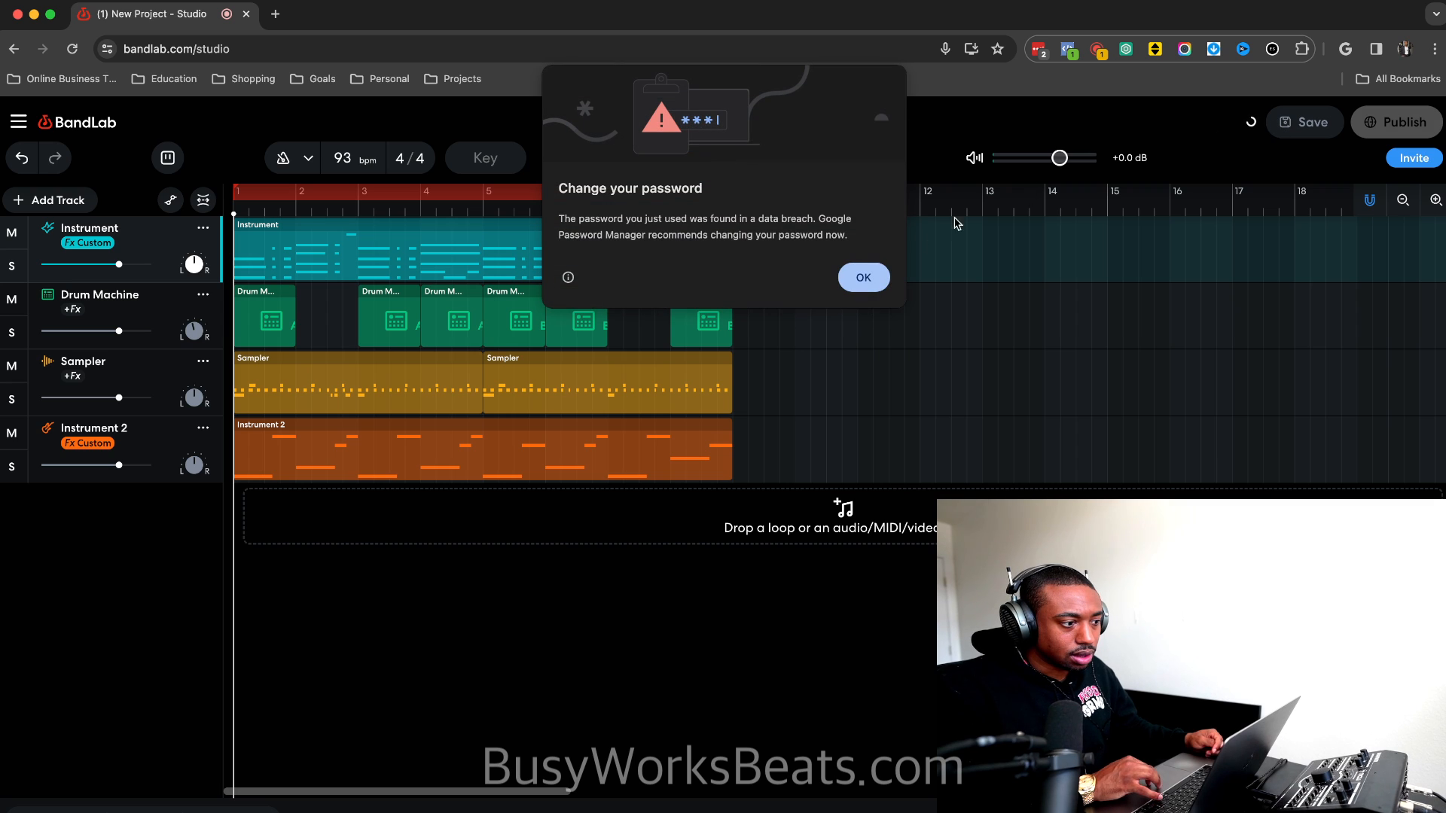
click(862, 275)
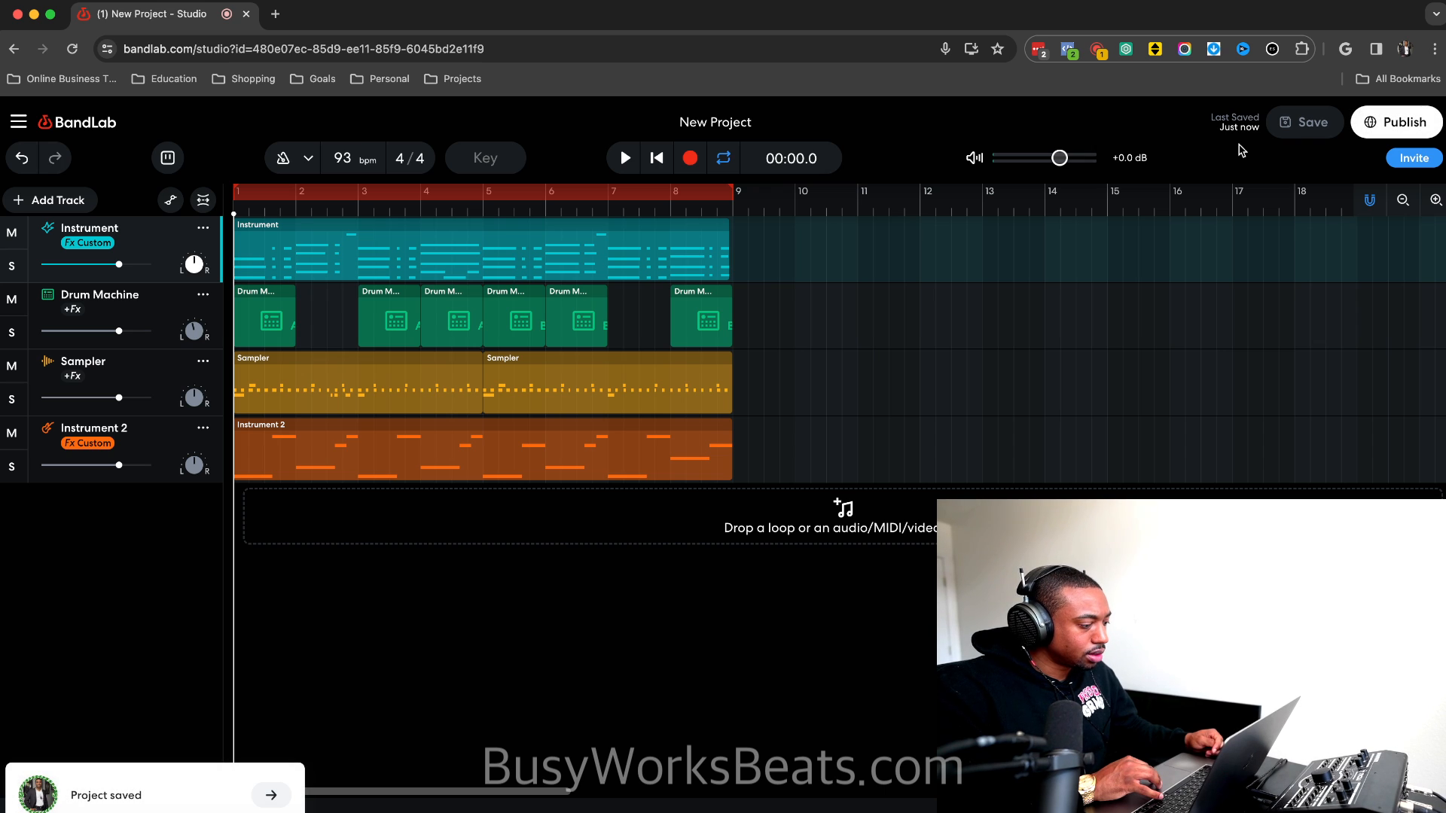
Try to publish the track with Auto mastering, return at the genre prompt, and close the publishing settings and password warnings.
click(1397, 121)
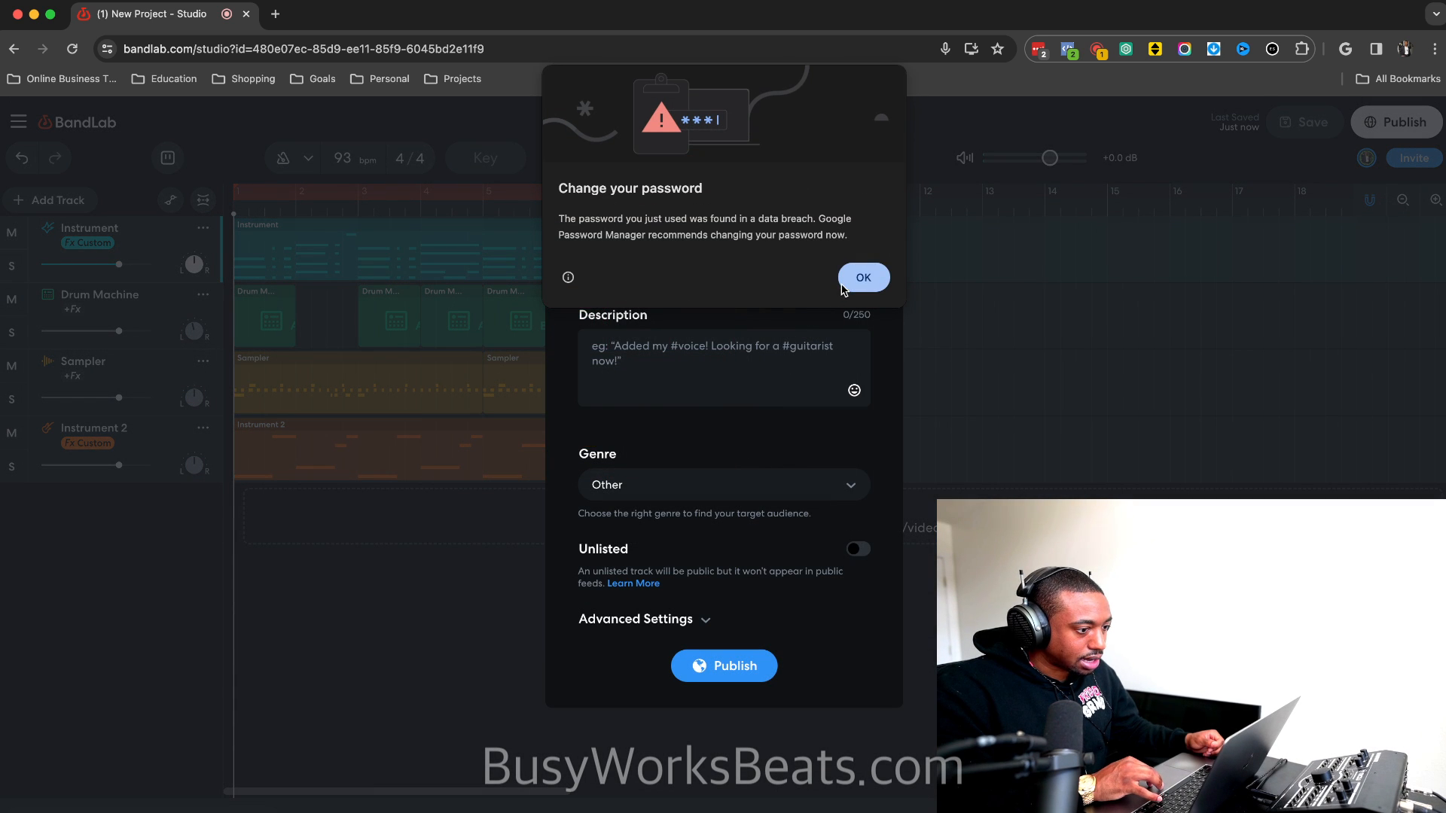
click(850, 285)
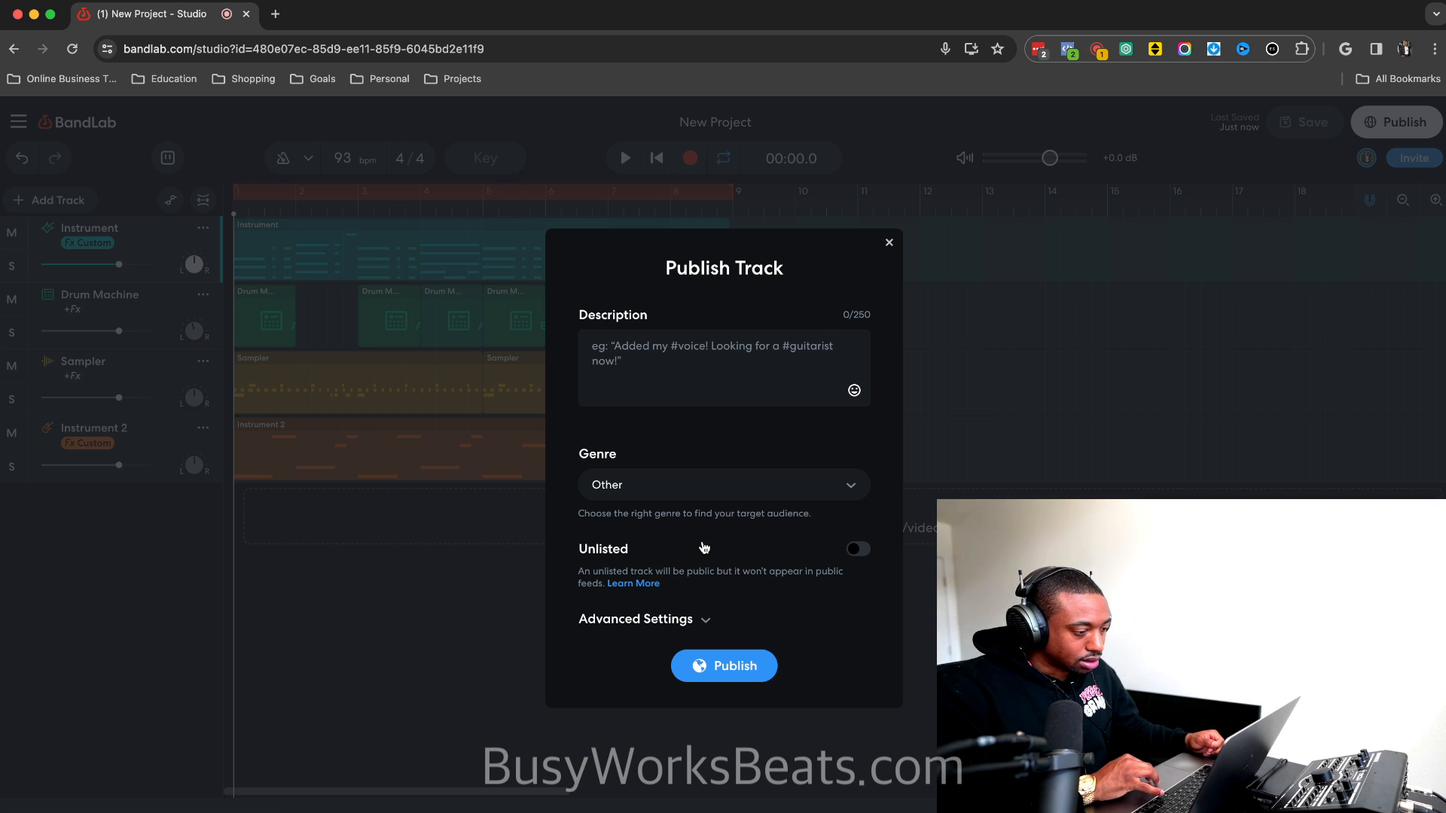
click(682, 620)
click(644, 663)
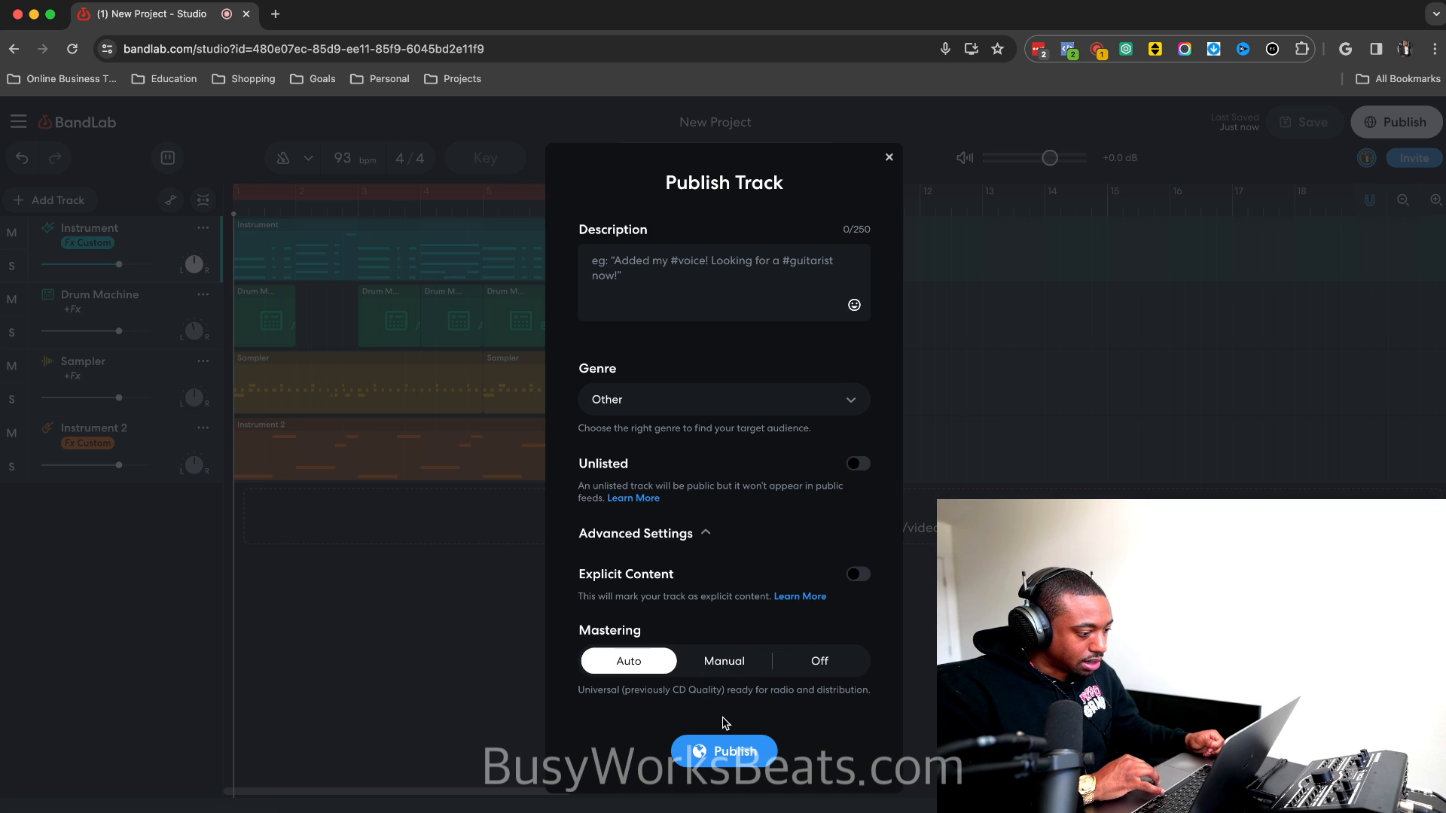
click(736, 750)
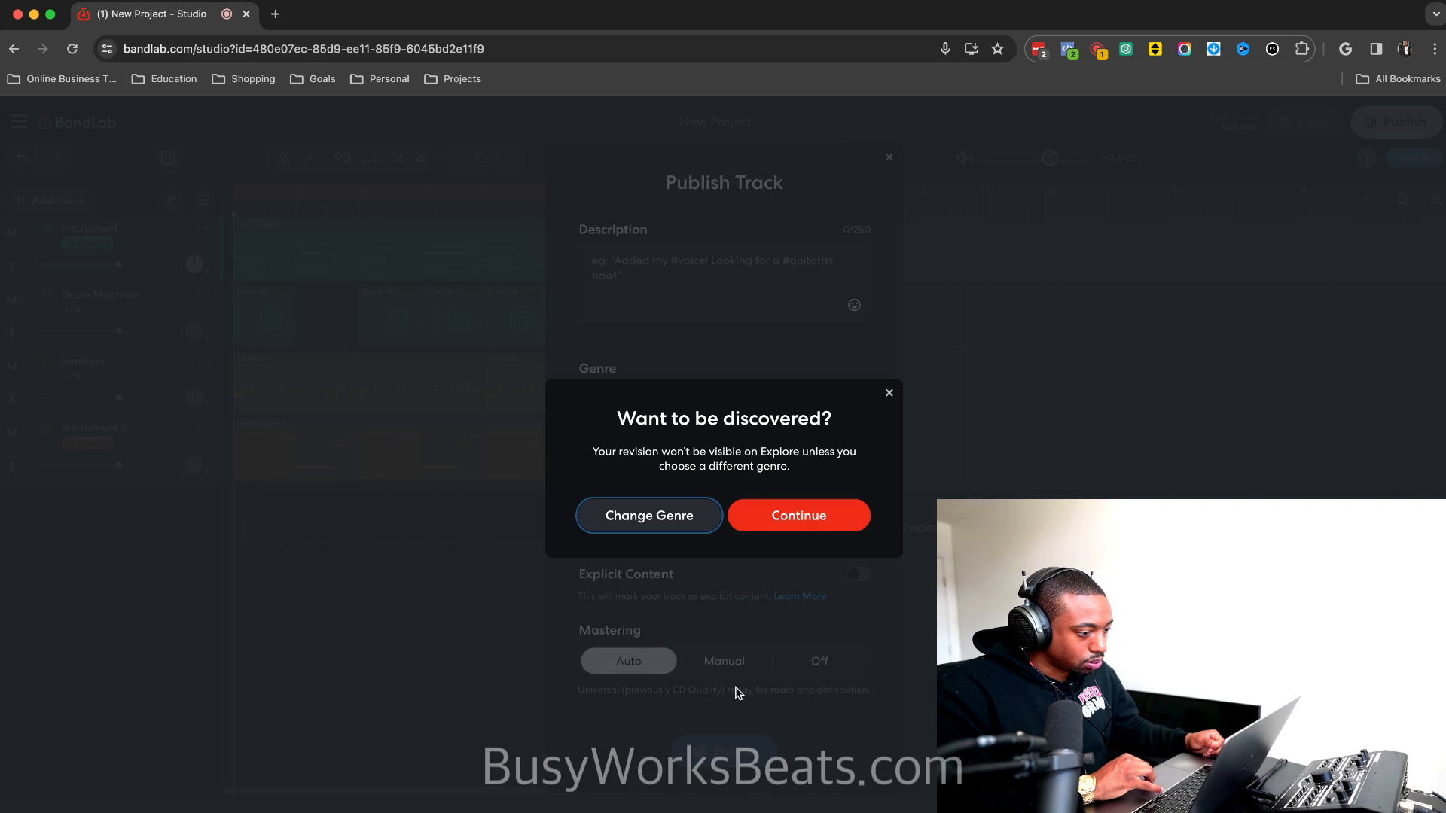
click(708, 519)
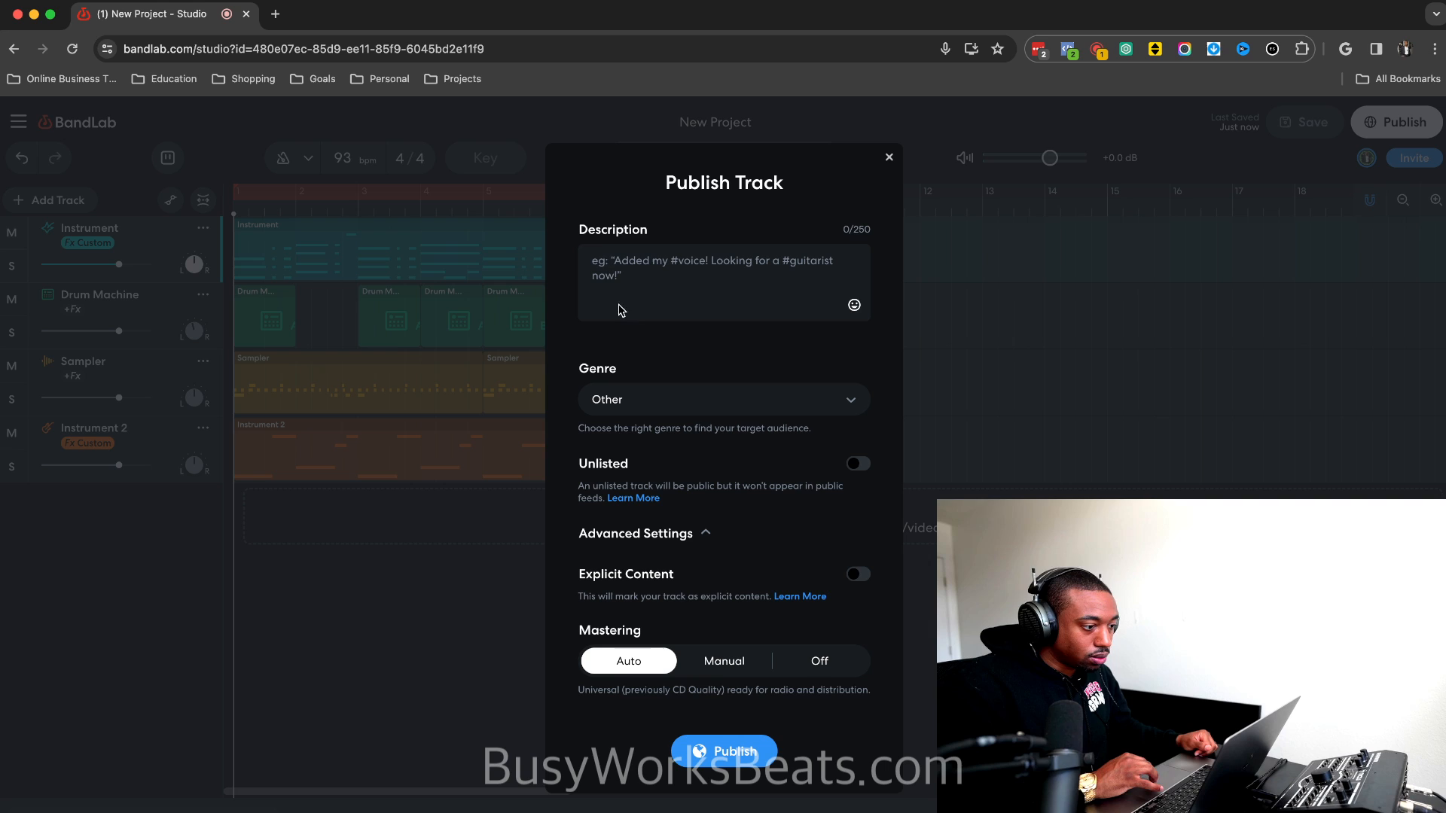
click(888, 160)
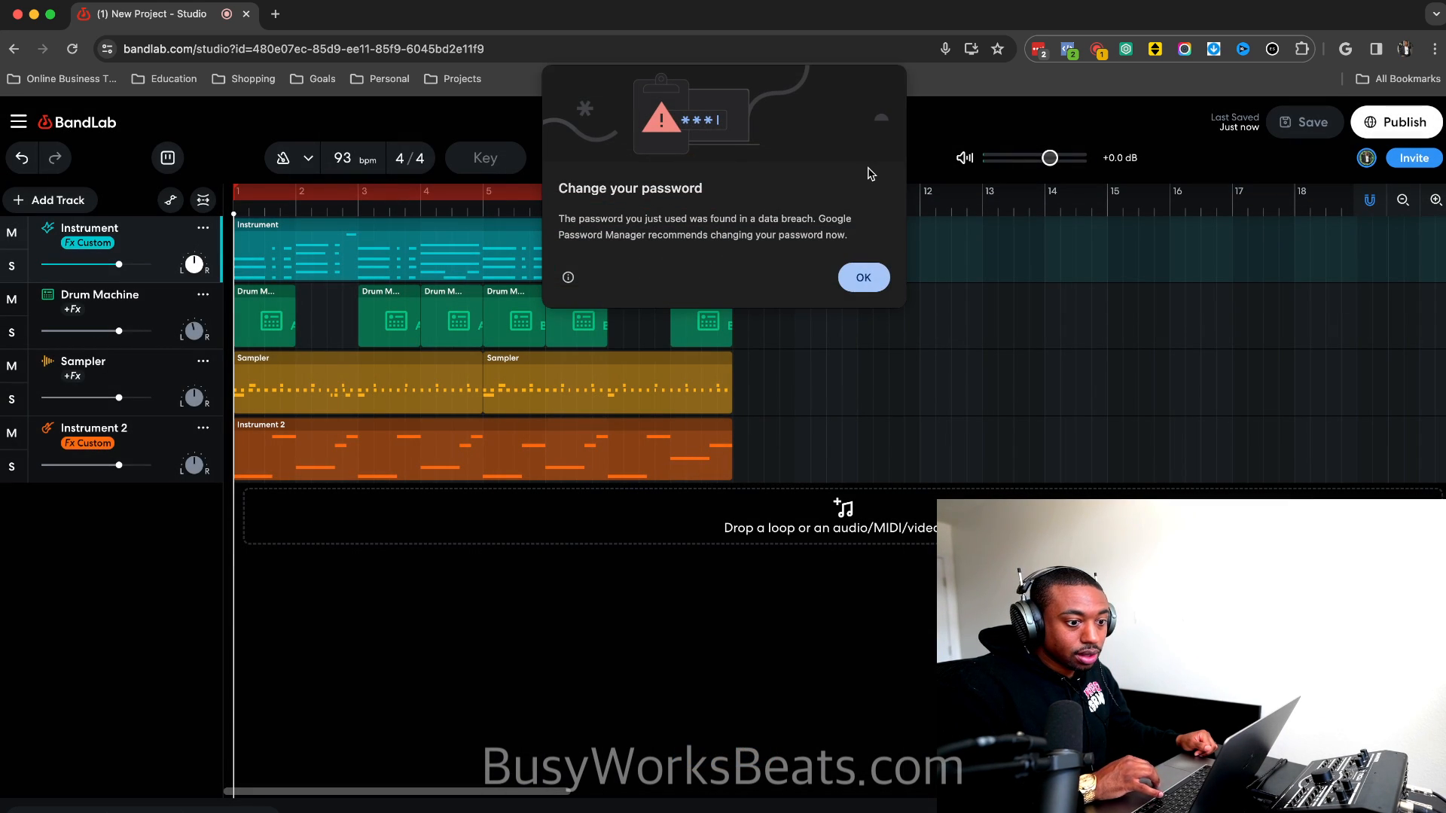
click(863, 278)
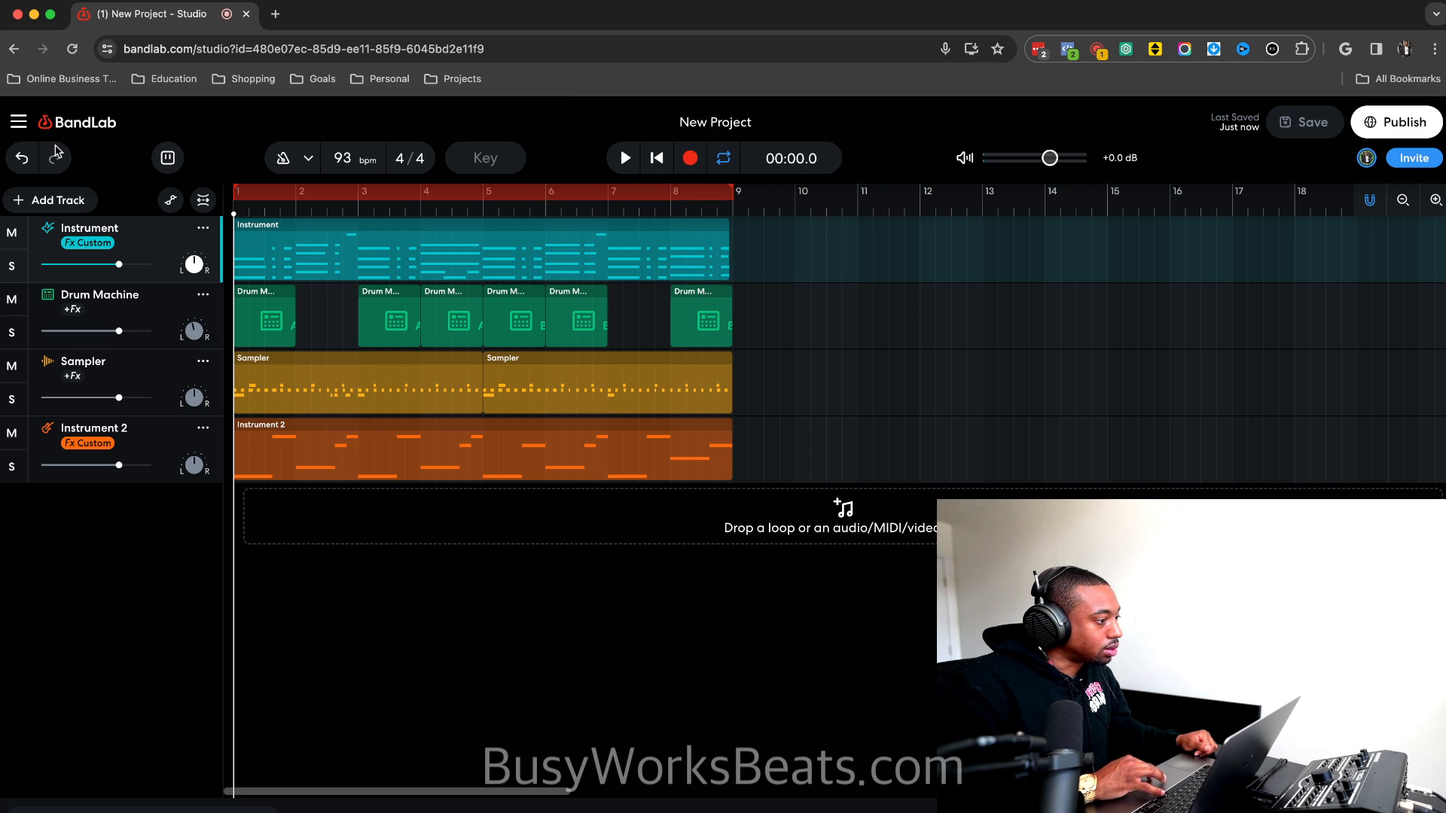
Download the Instrument and Drum Machine tracks as WAV stems, and allow the site to download multiple files.
click(18, 122)
mouse_move(65, 165)
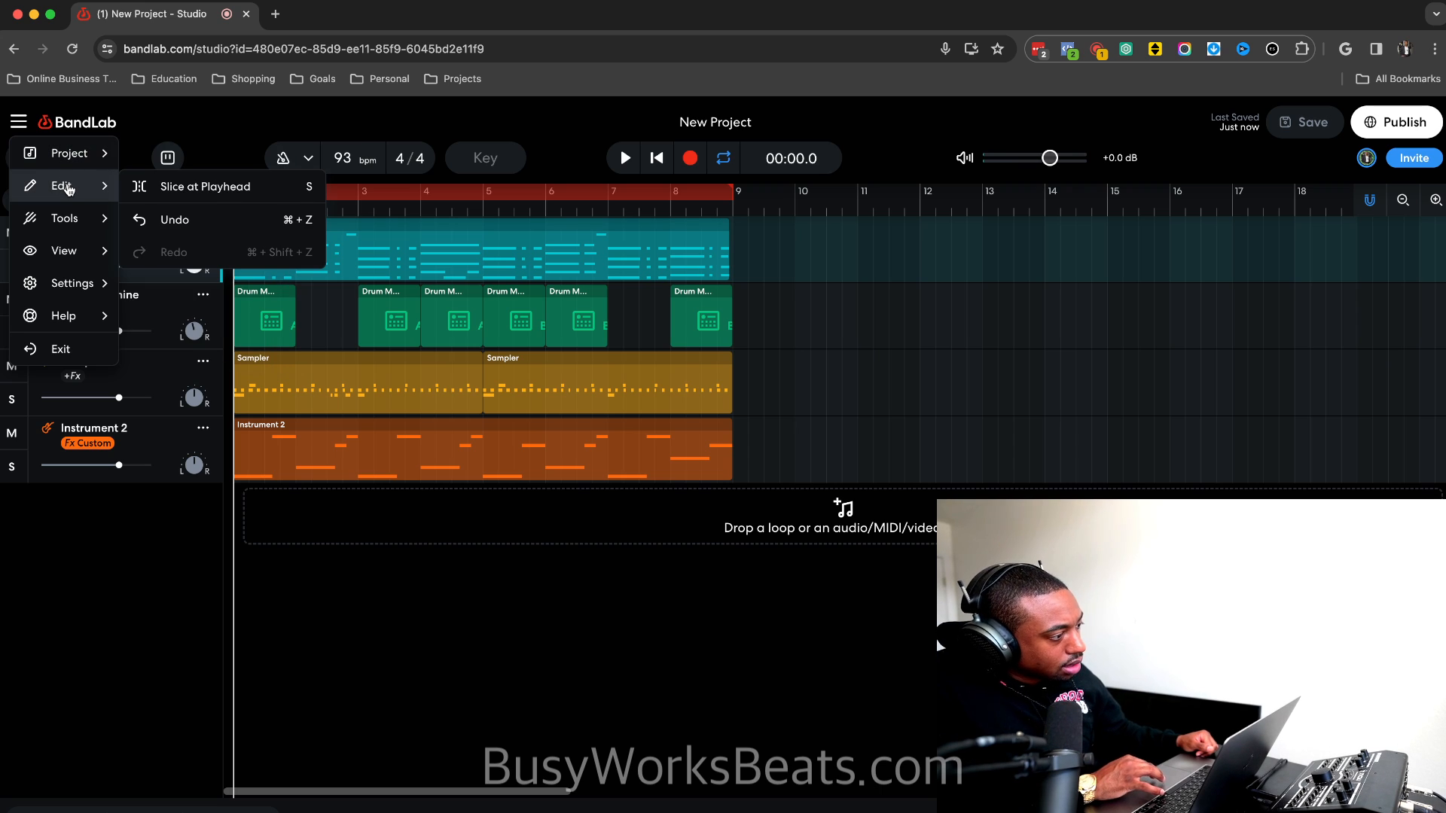
mouse_move(267, 365)
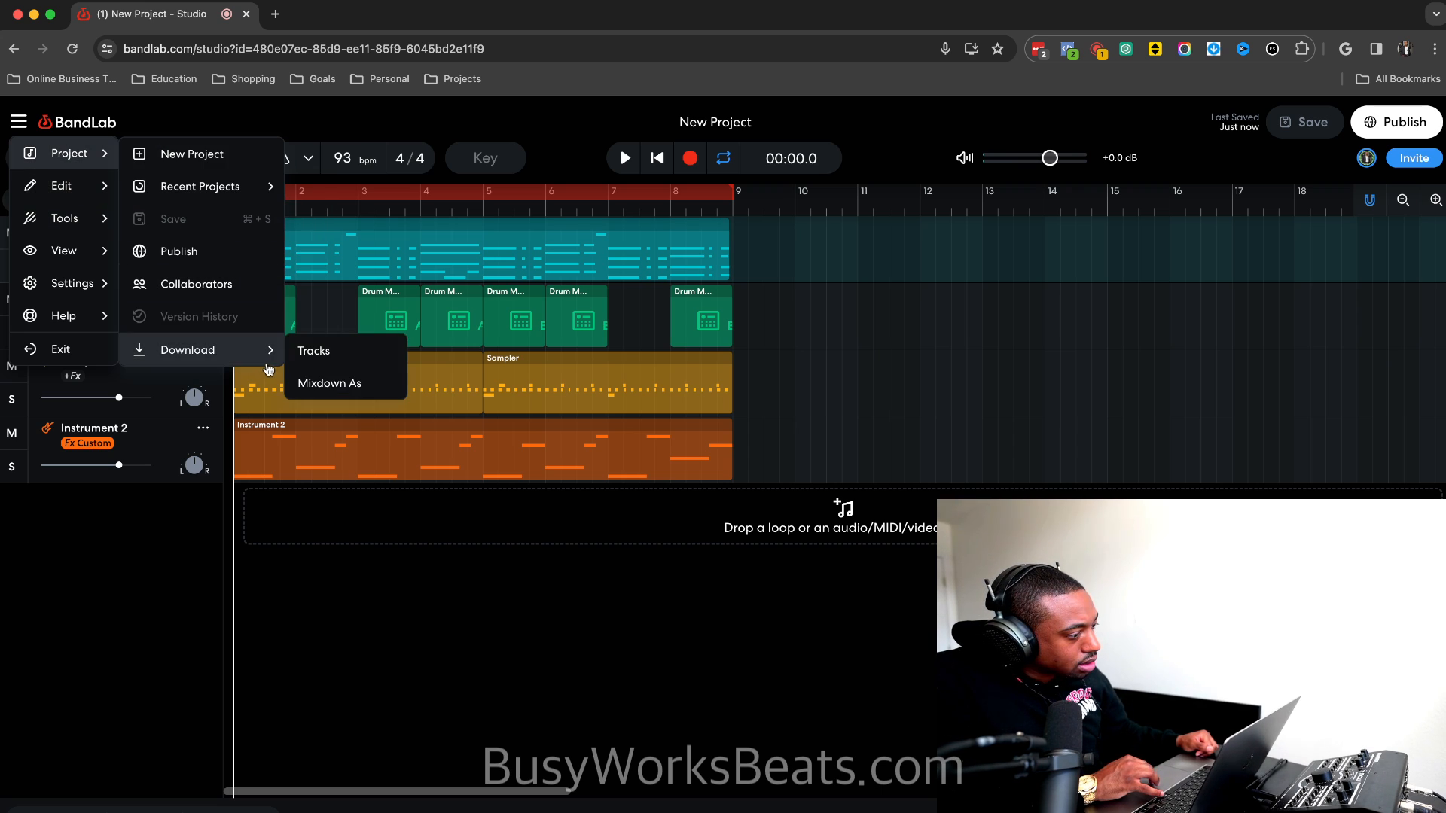
click(329, 353)
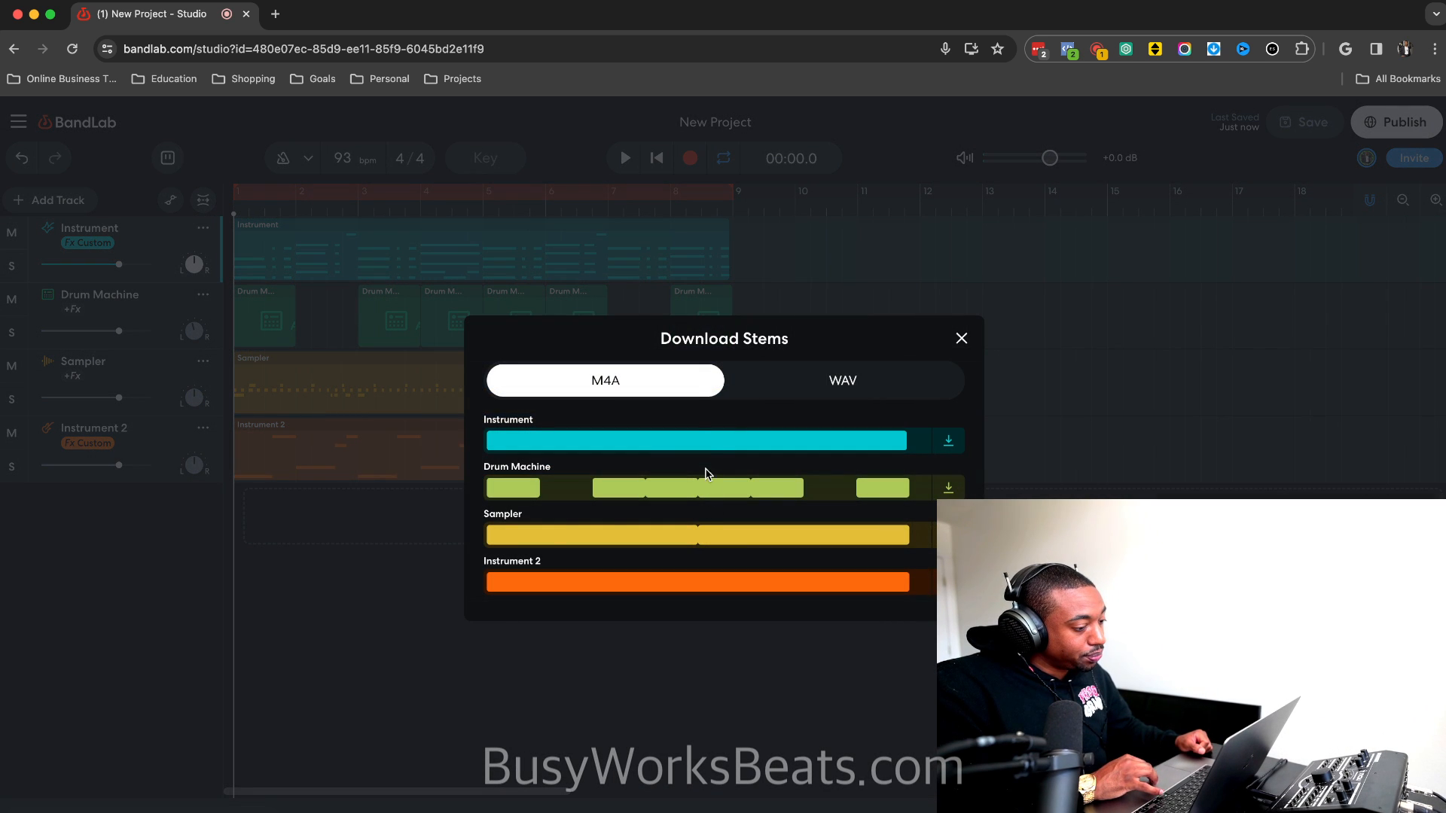
click(785, 386)
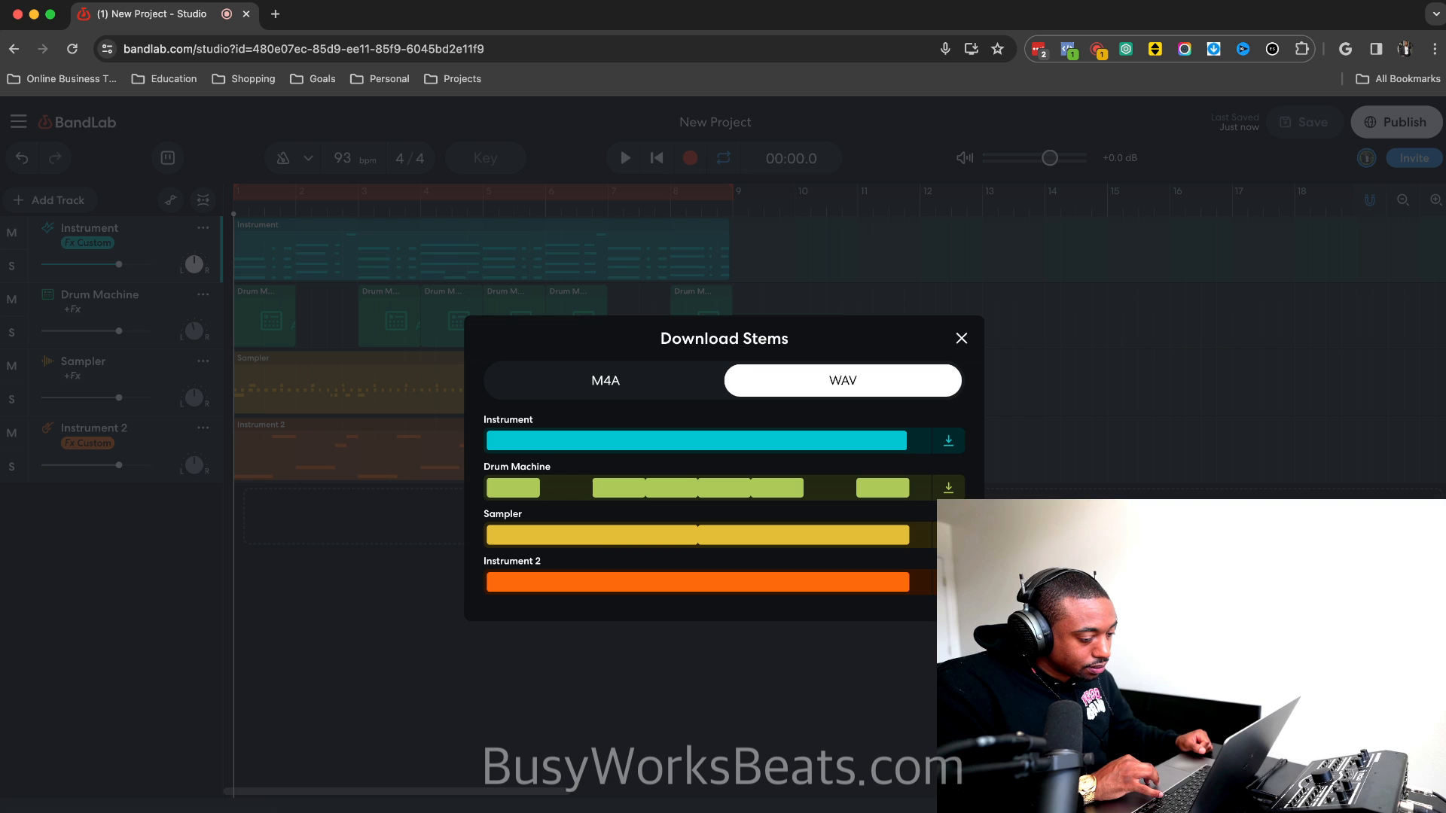
click(948, 441)
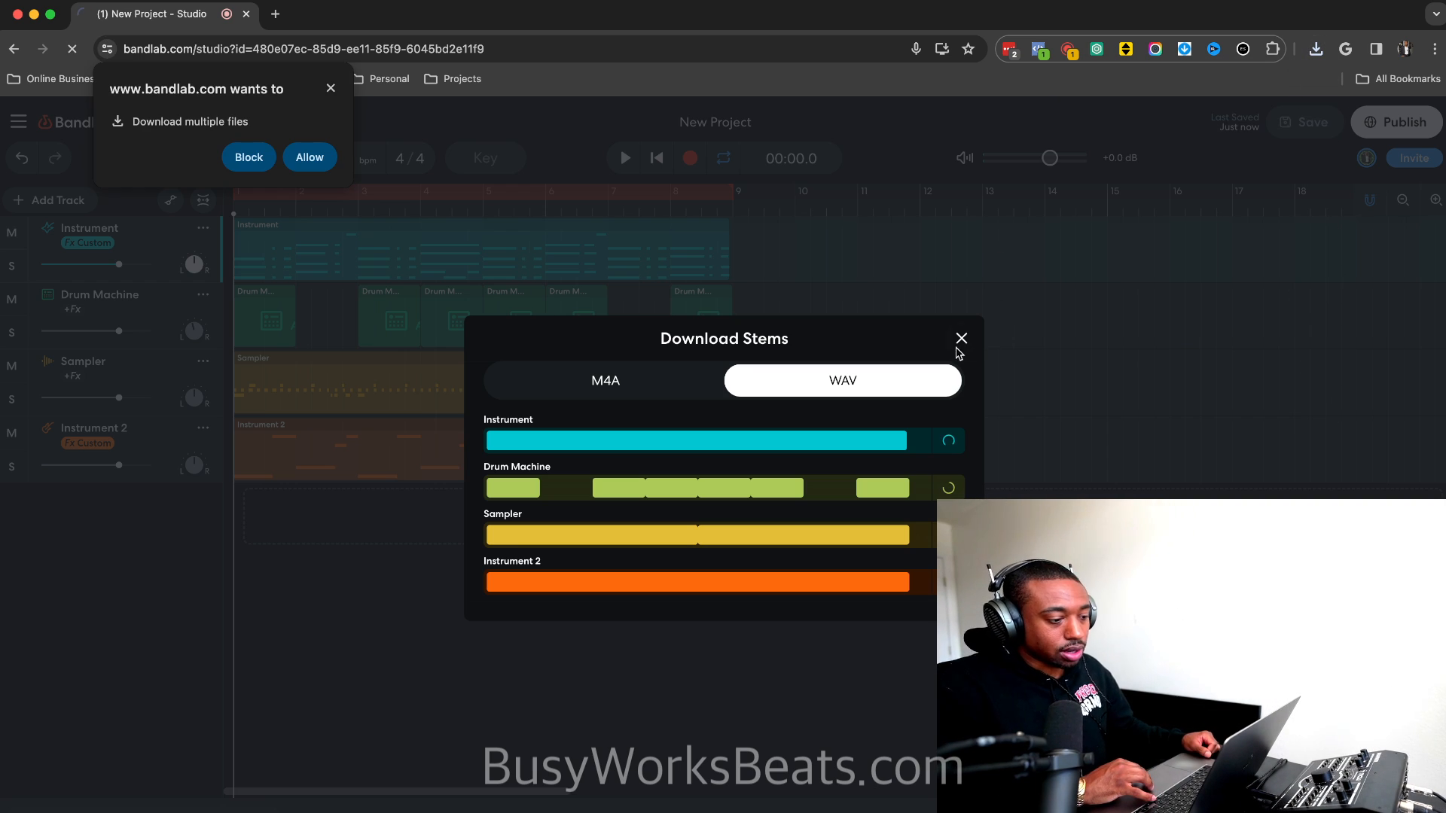
click(315, 156)
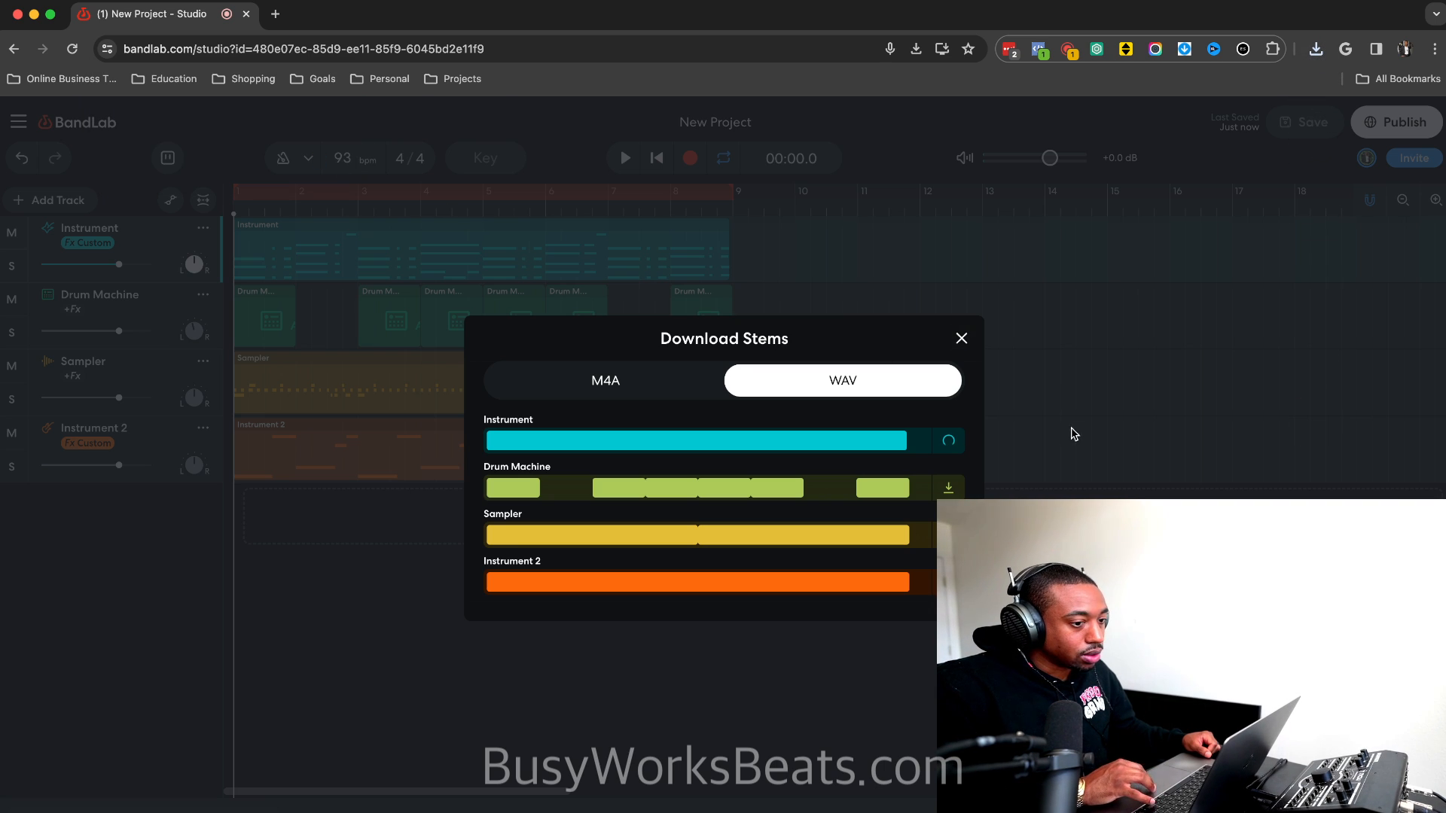
Switch to Streamlabs Desktop.
key(super+Tab)
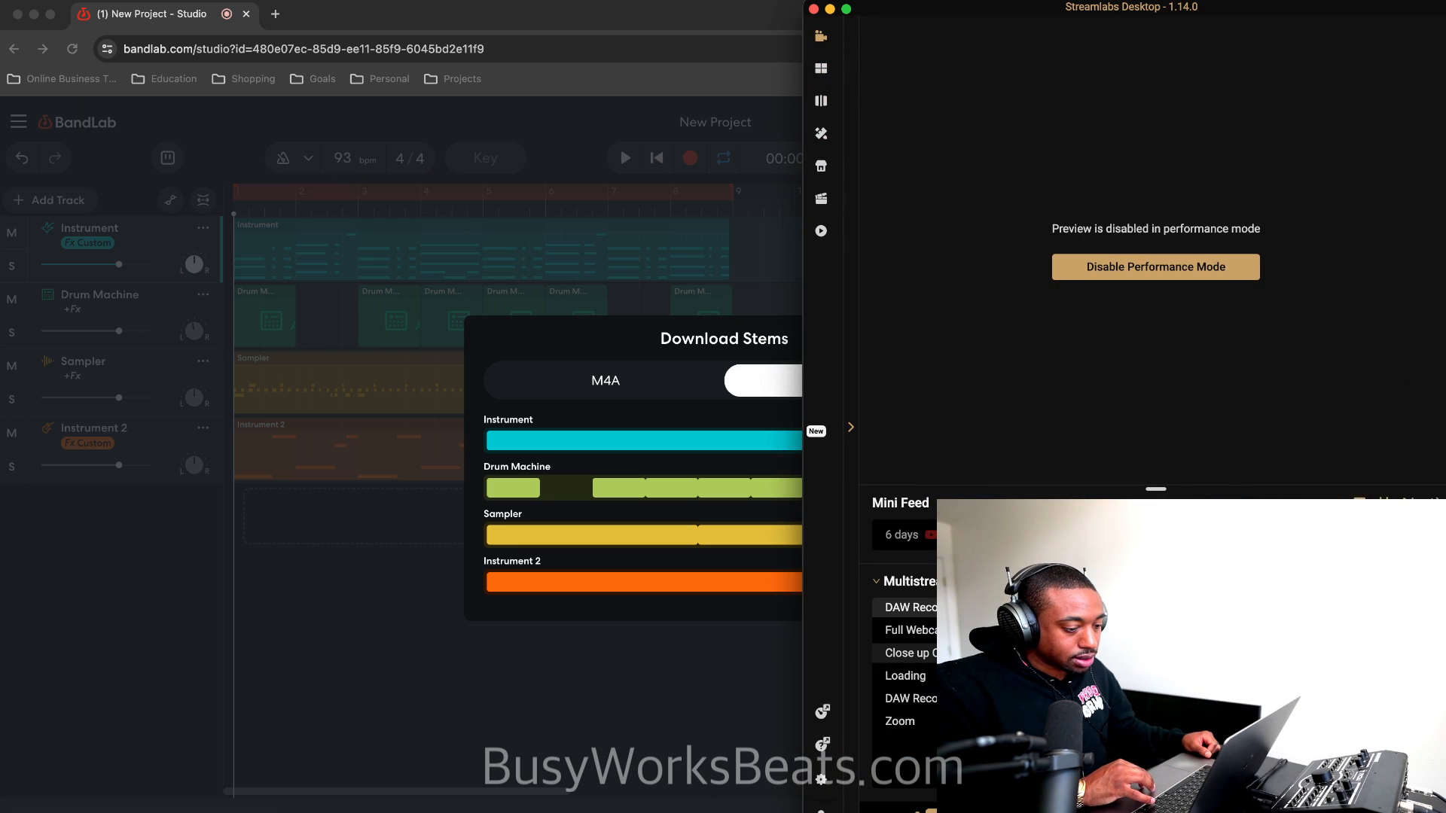
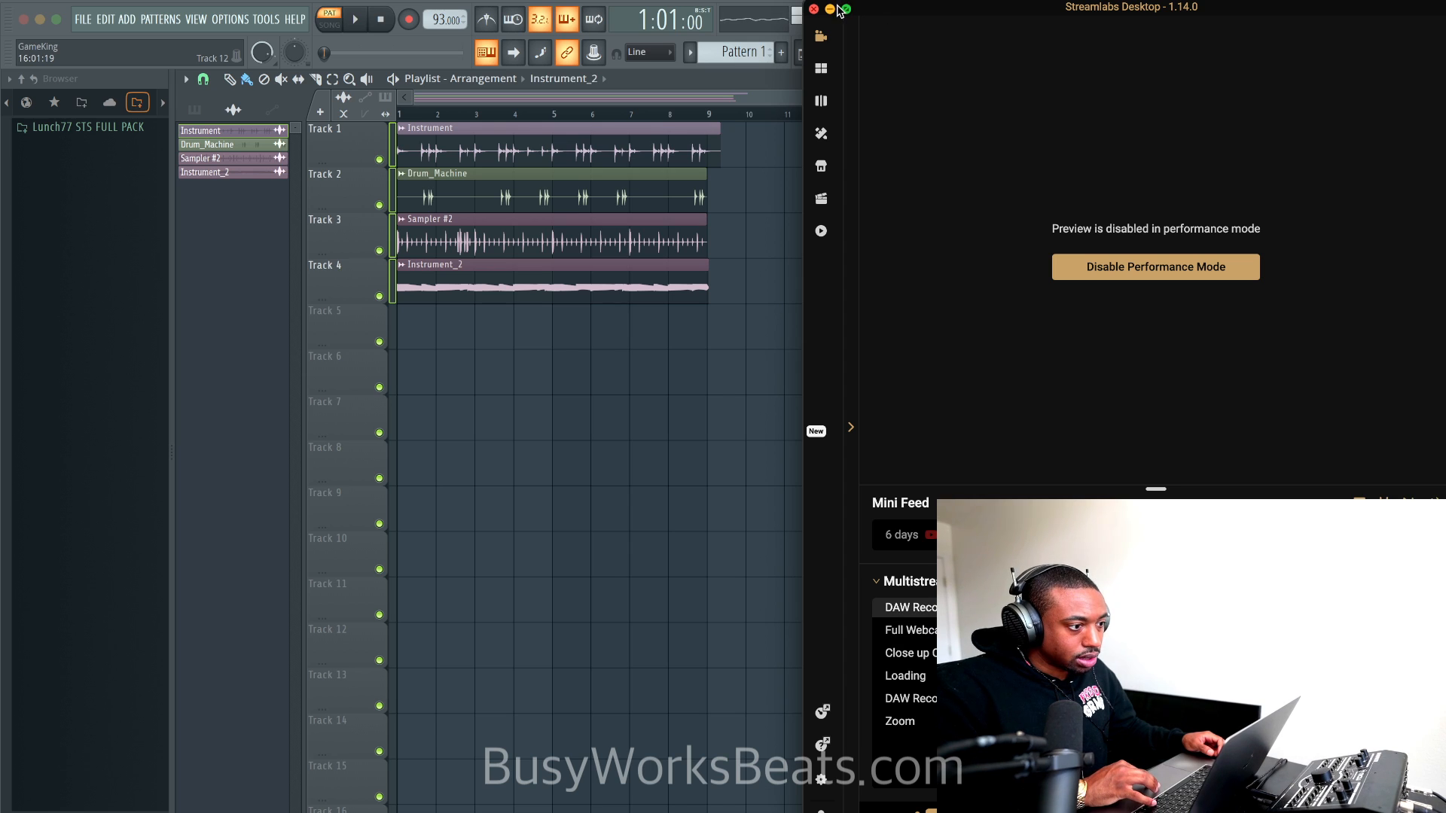
Switch to FL Studio, play the start of the imported stems arrangement in Song mode, and open the Channel rack.
click(831, 9)
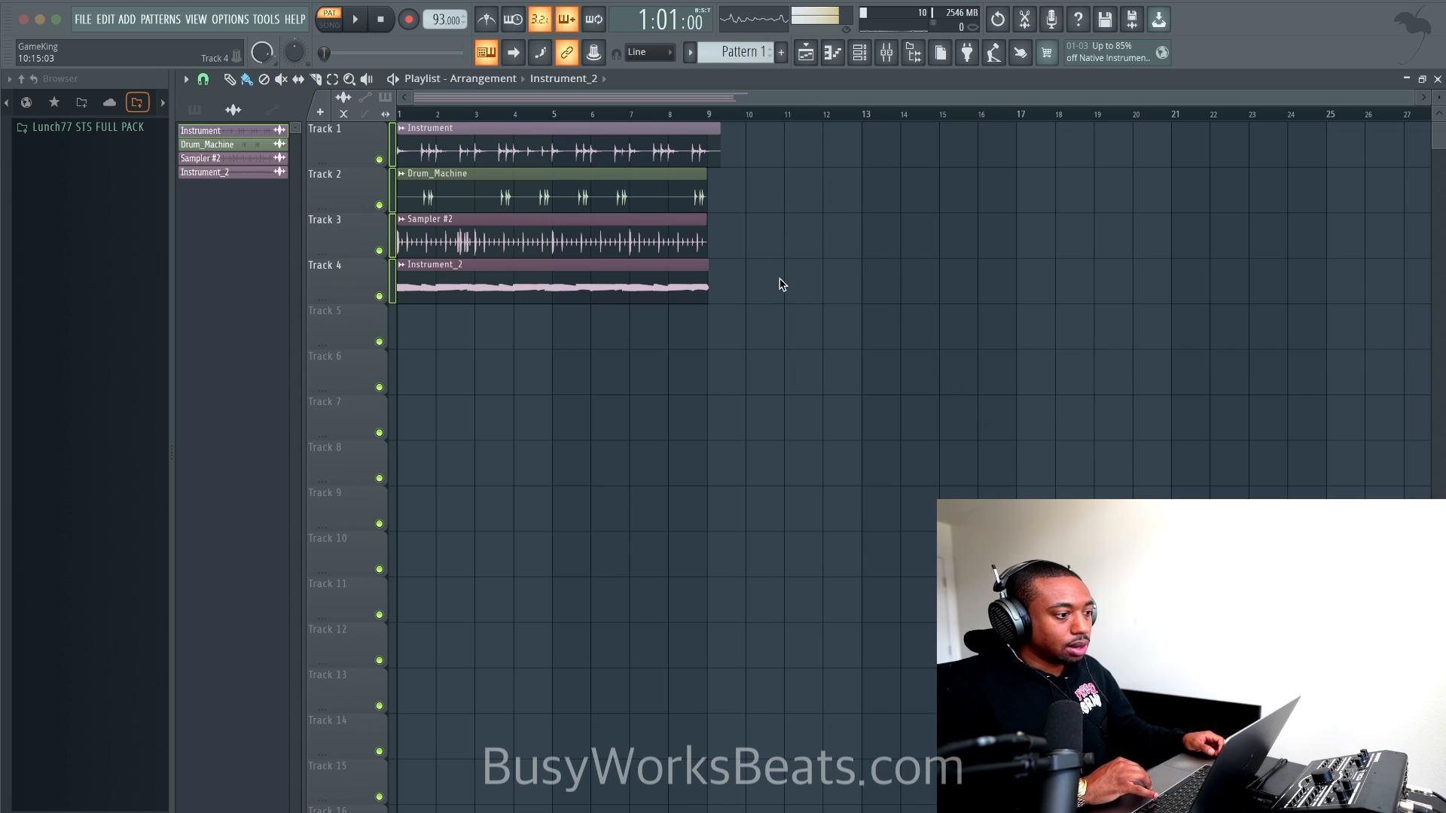
scroll(689, 226, up, 6)
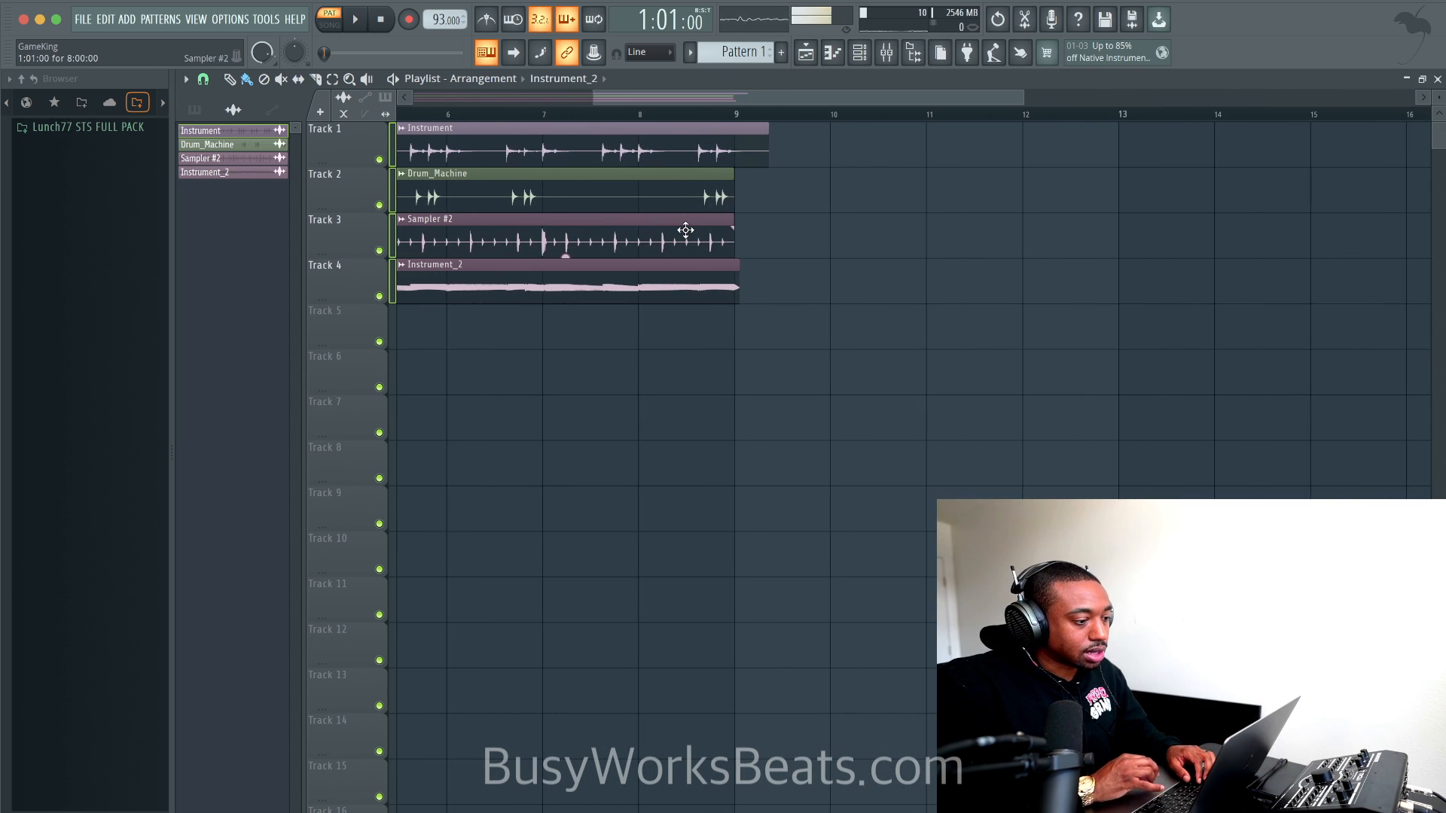
scroll(685, 230, down, 2)
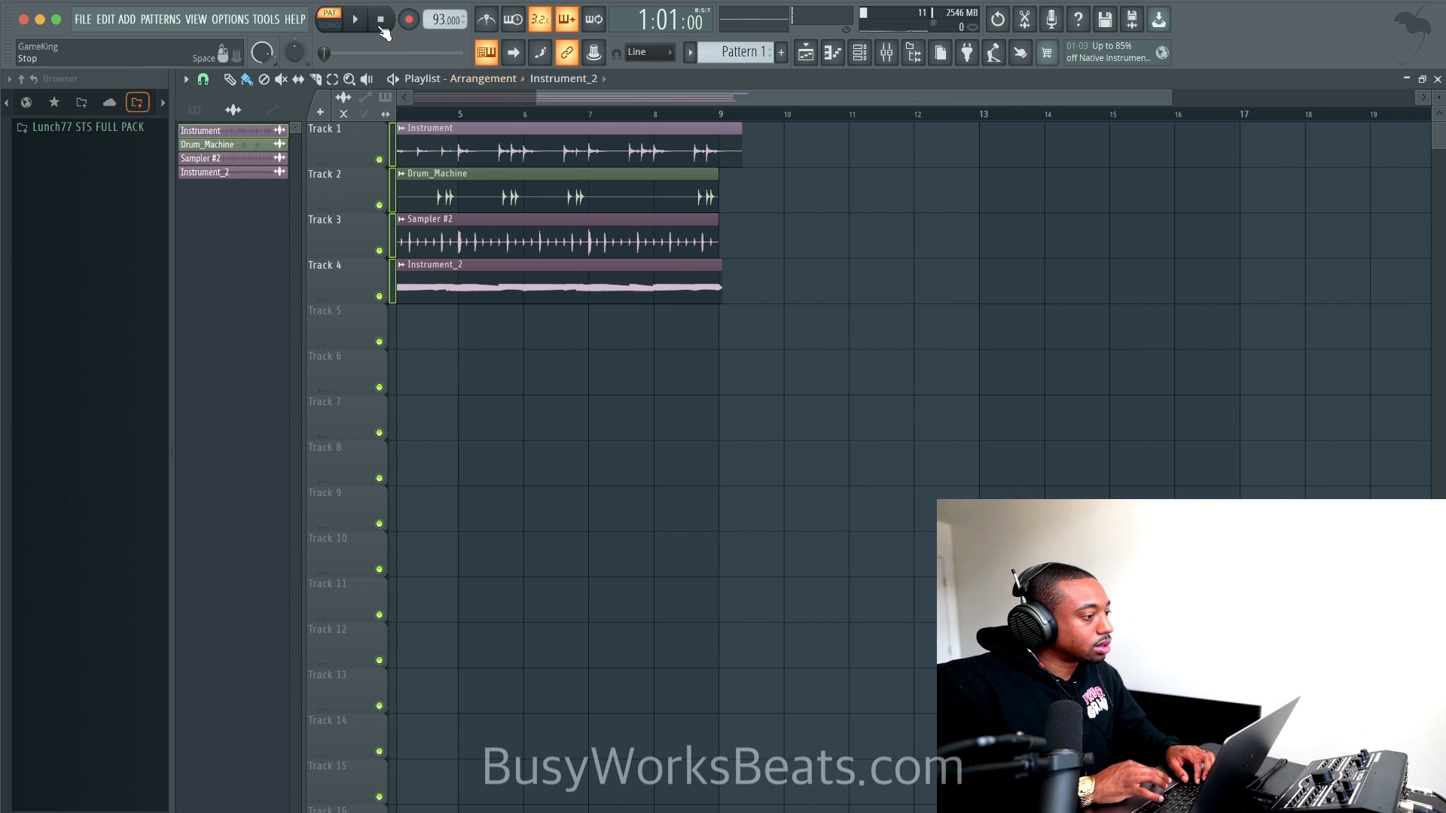
click(330, 24)
click(357, 21)
scroll(458, 137, left, 4)
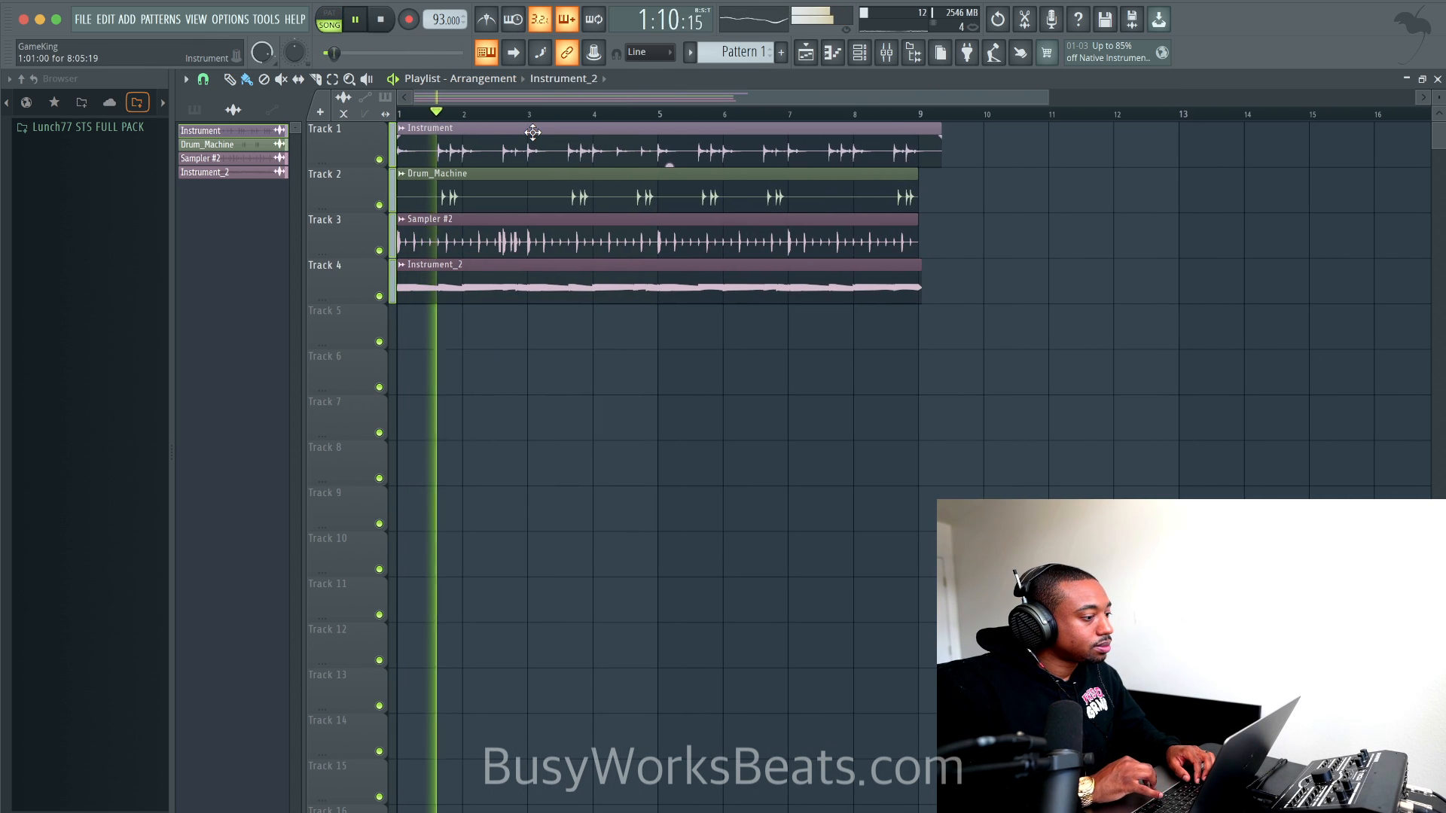
scroll(576, 185, down, 2)
key(space)
click(860, 52)
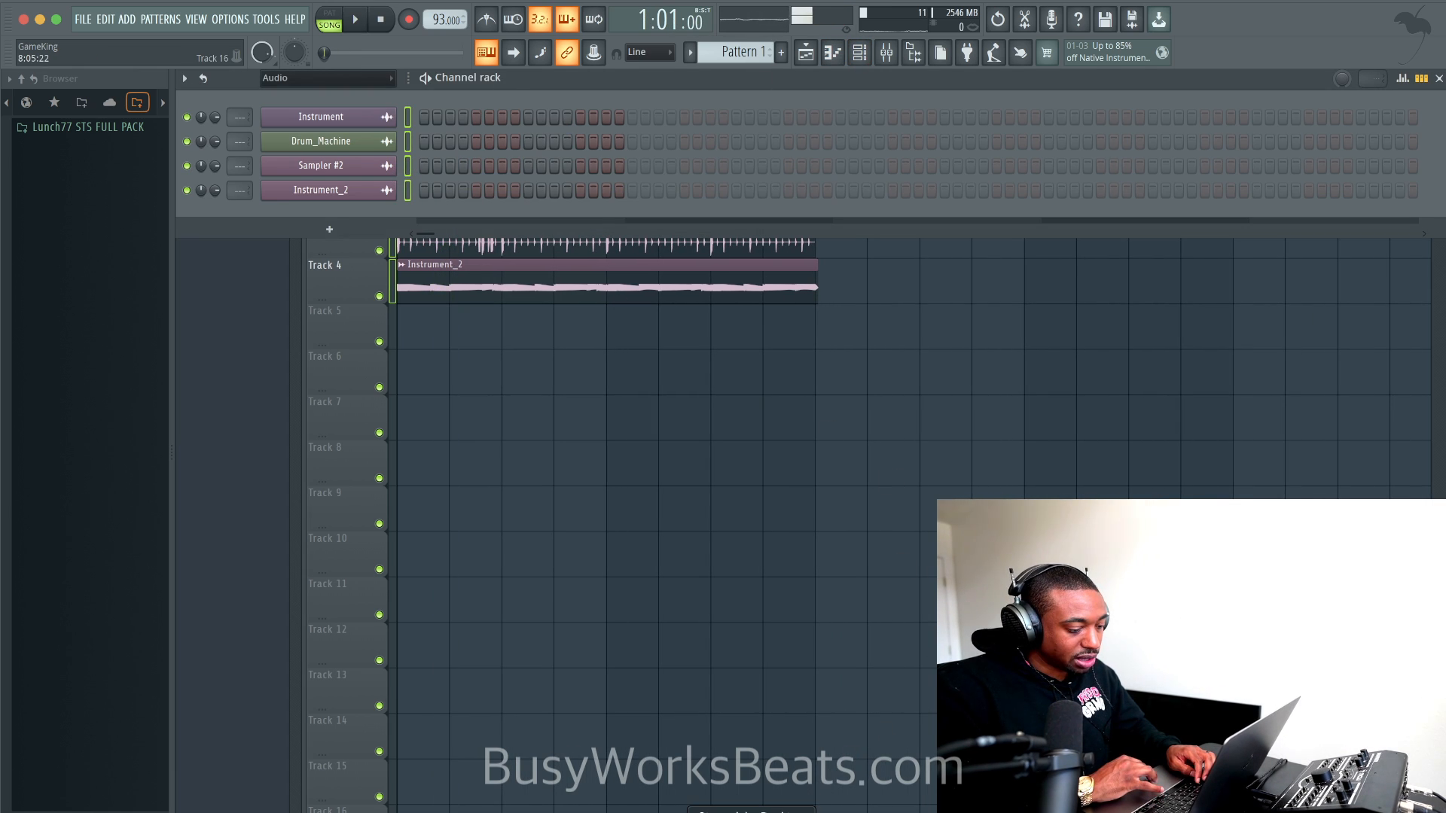
Turn performance mode off and back on in Streamlabs Desktop, and return to FL Studio.
click(751, 812)
click(1171, 270)
right_click(1175, 271)
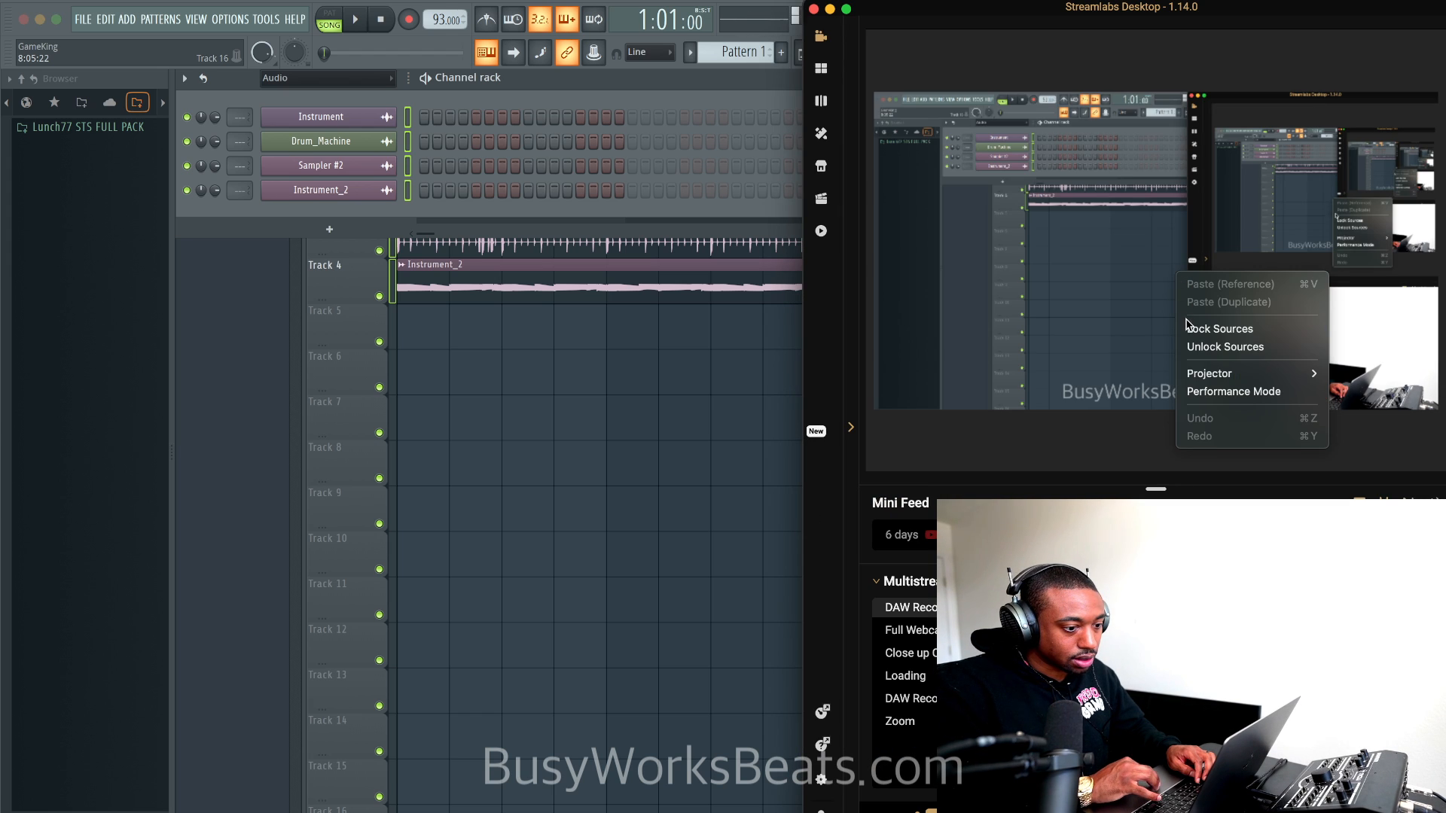
click(1228, 391)
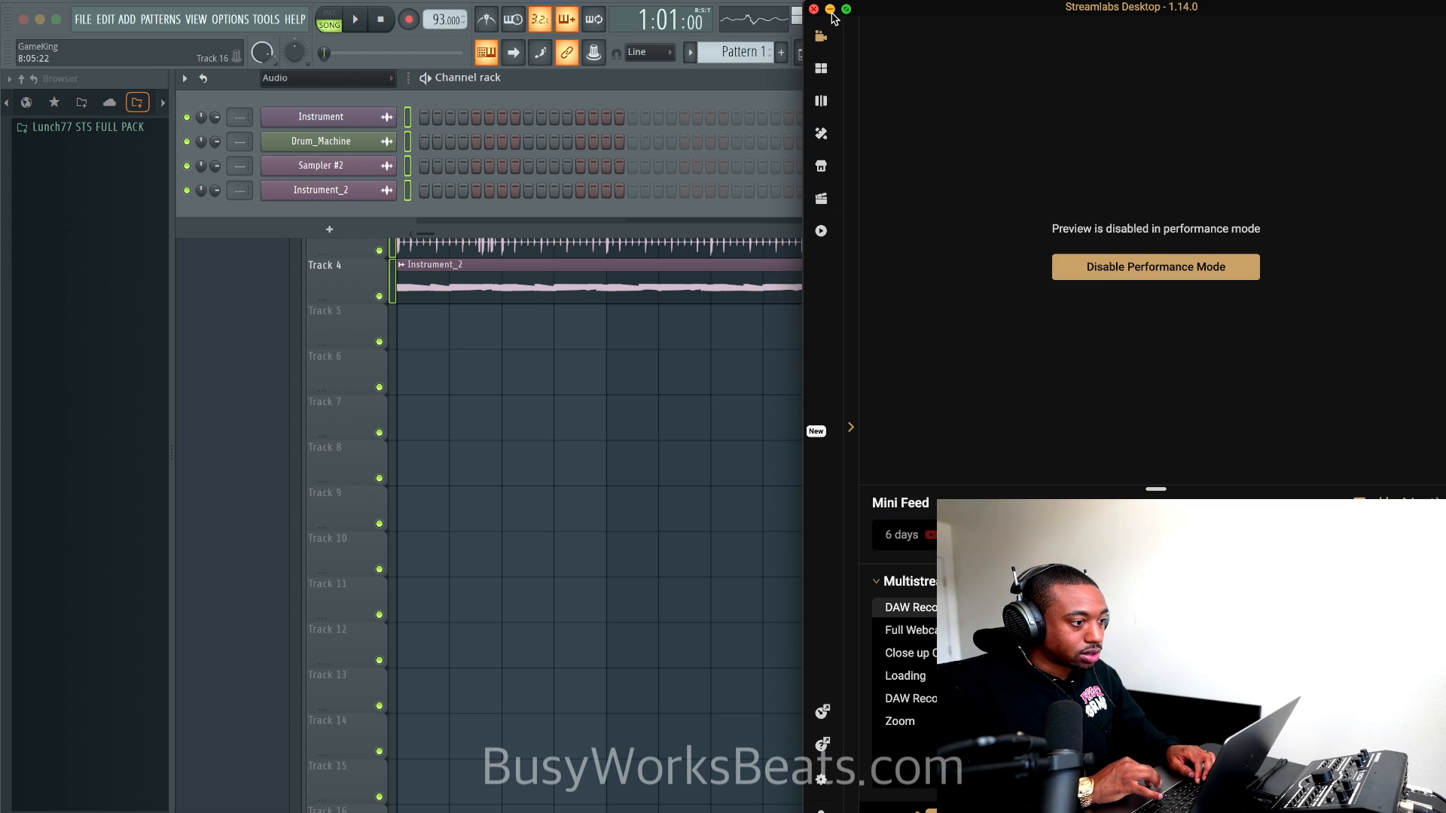
click(831, 9)
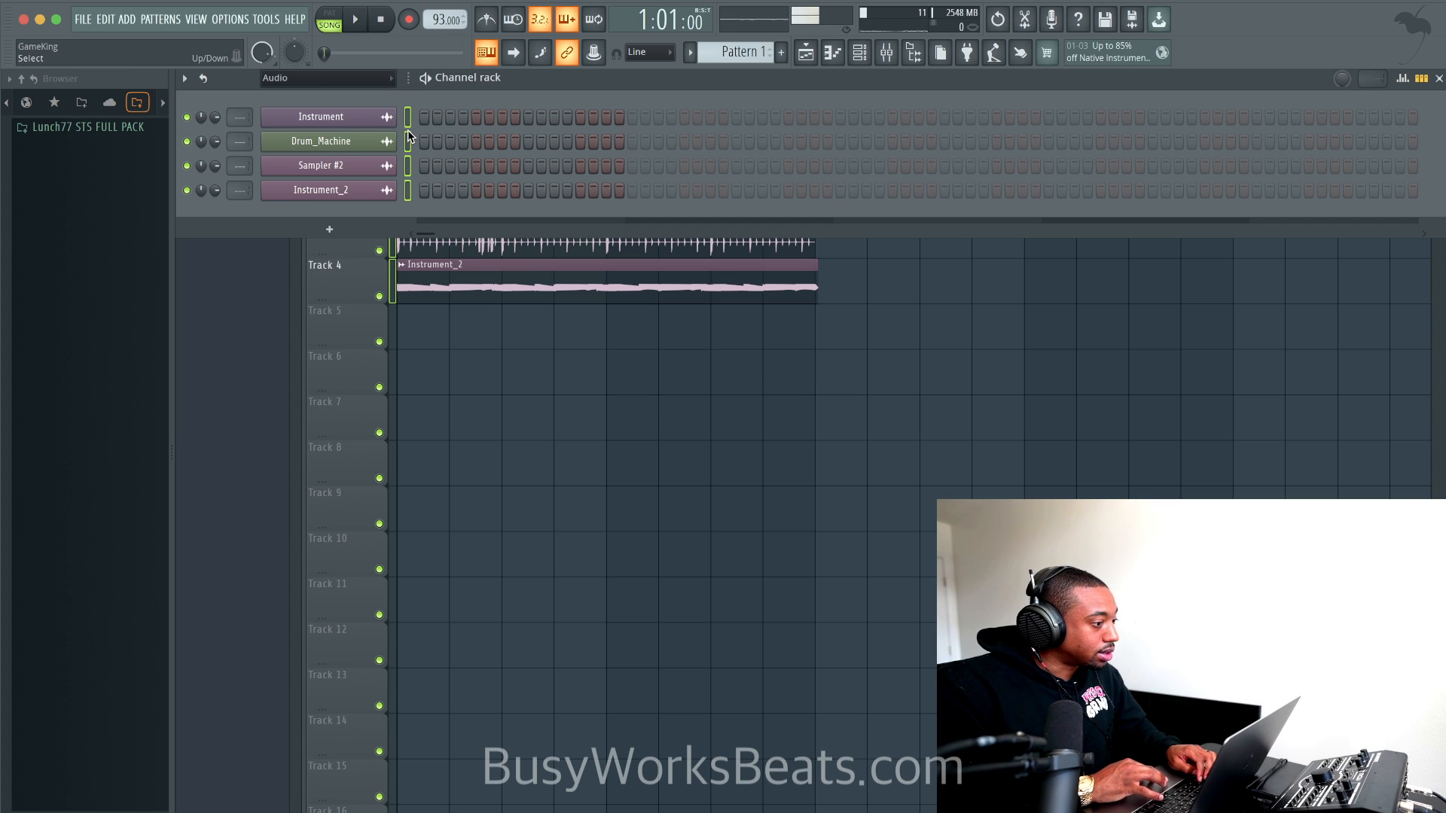
Route the four stem channels to mixer tracks 3 to 6, and place the mixer over the Playlist during playback.
key(F9)
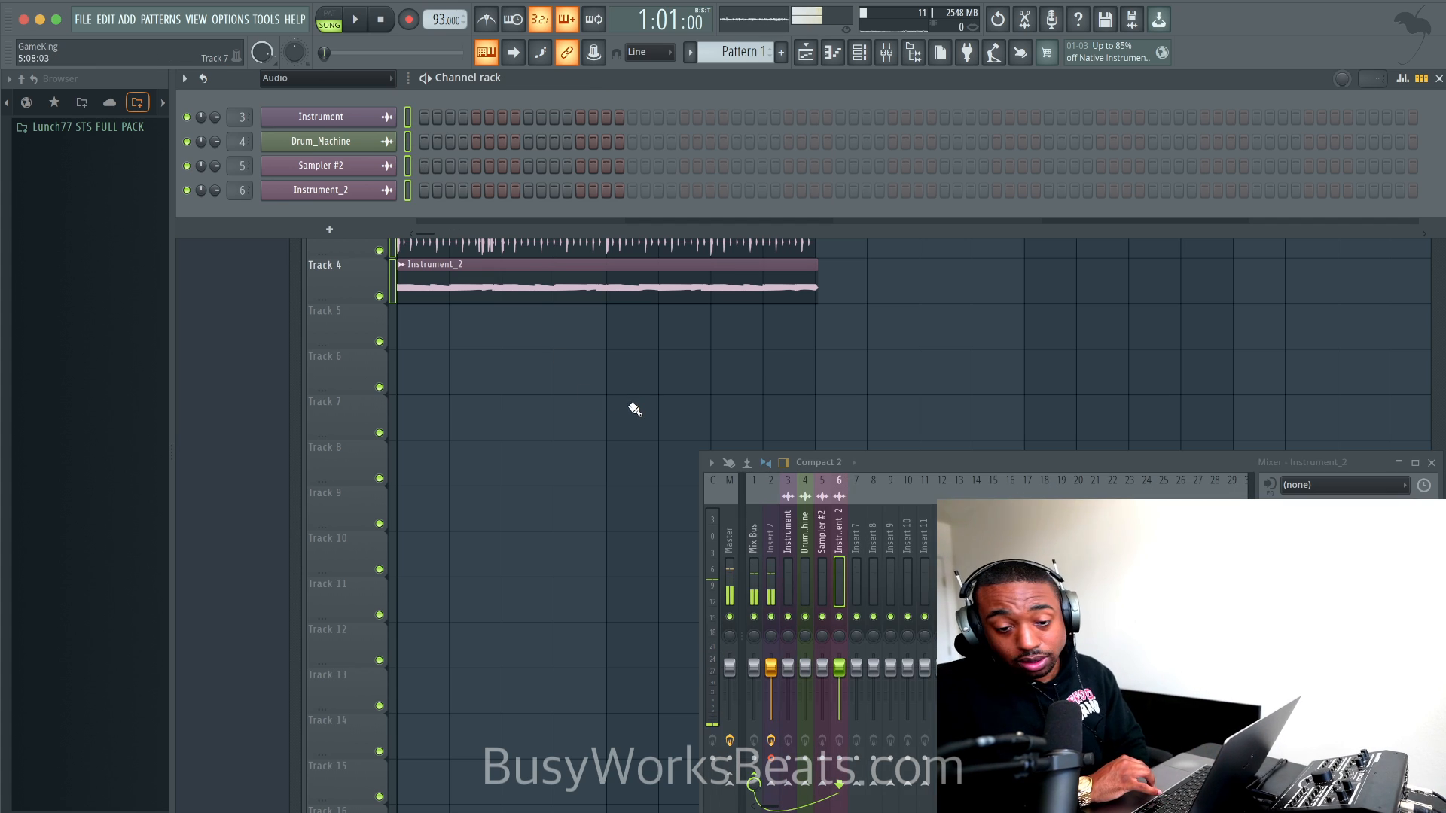
key(F5)
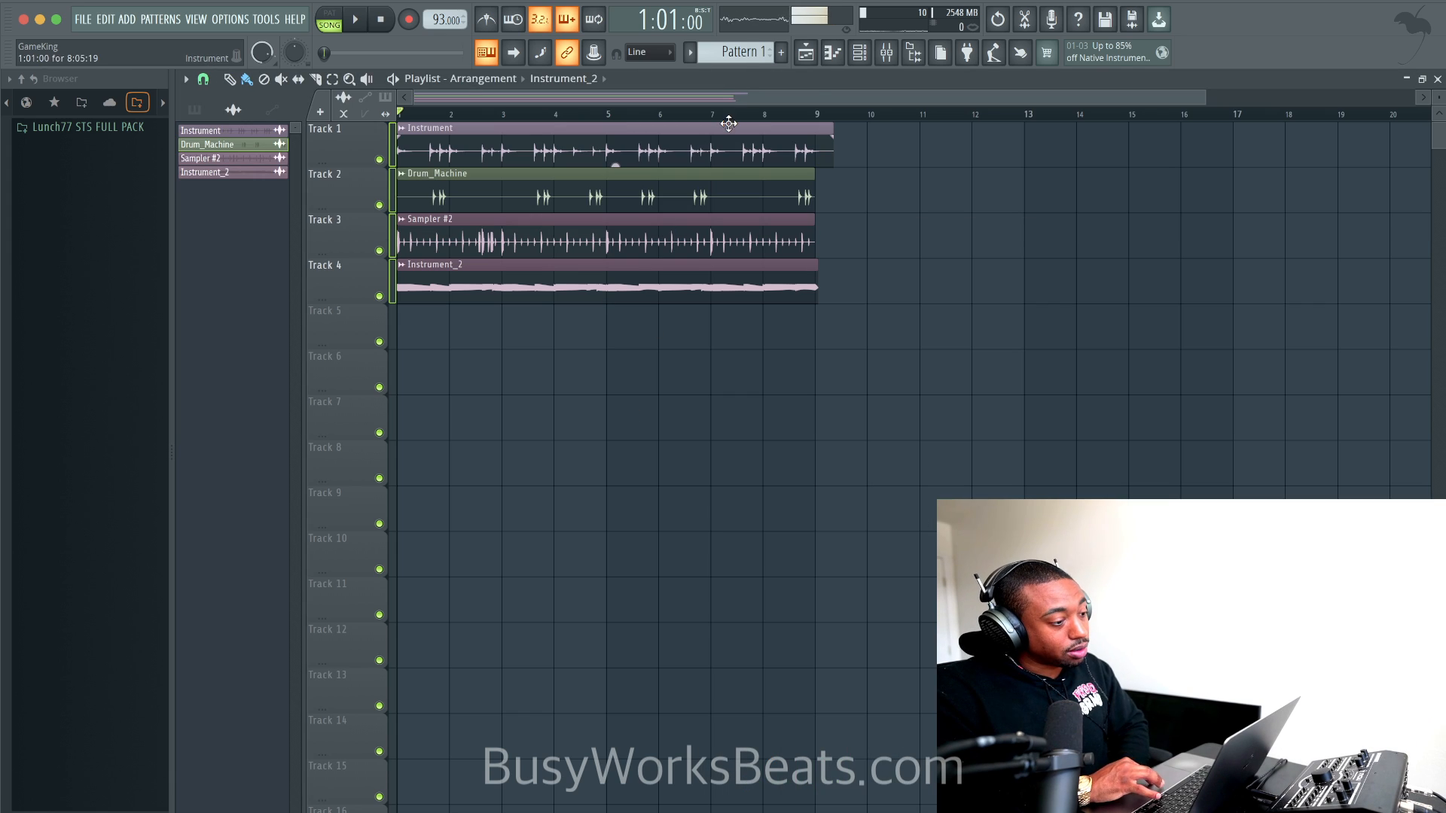
click(864, 53)
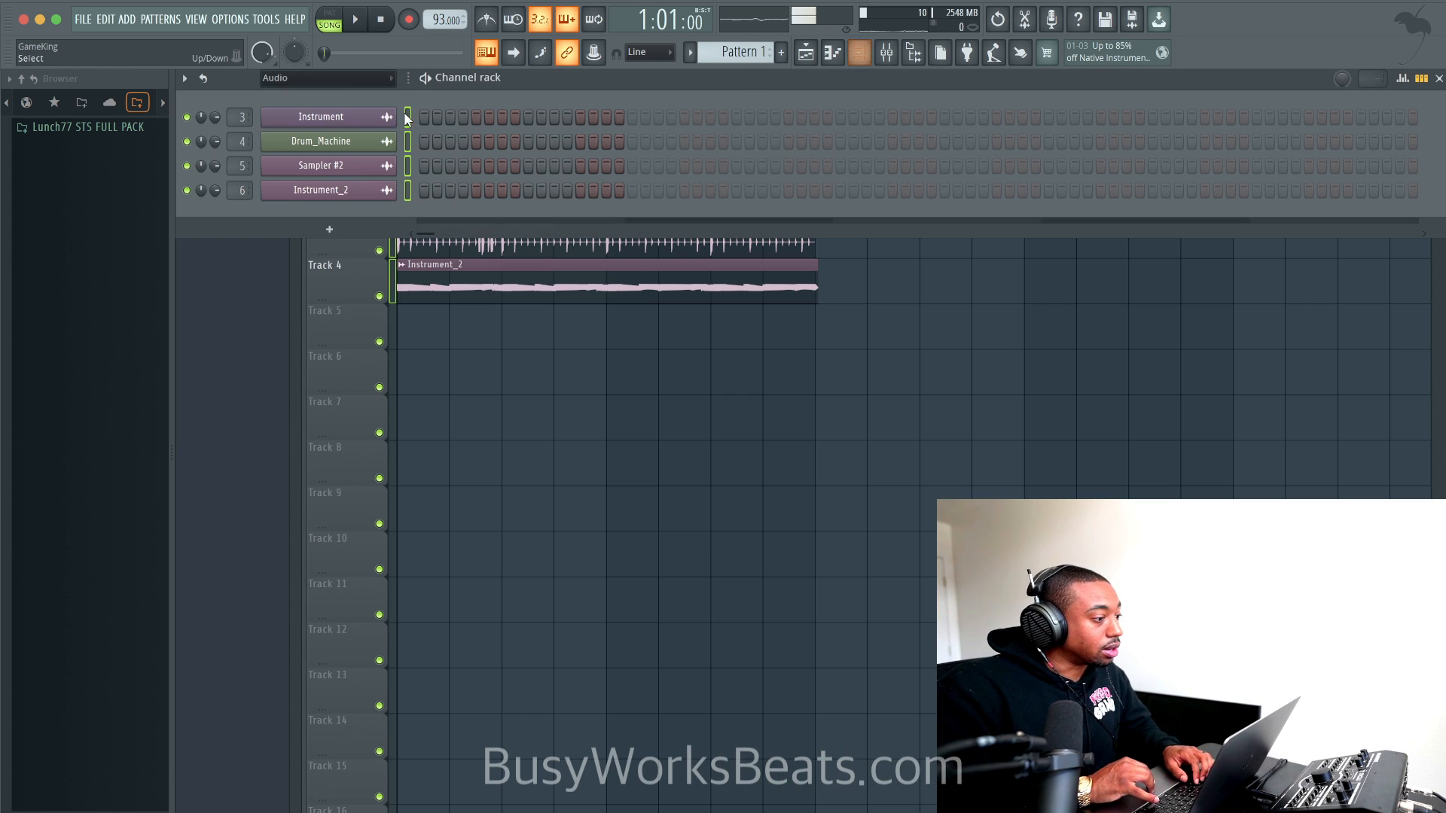
click(885, 54)
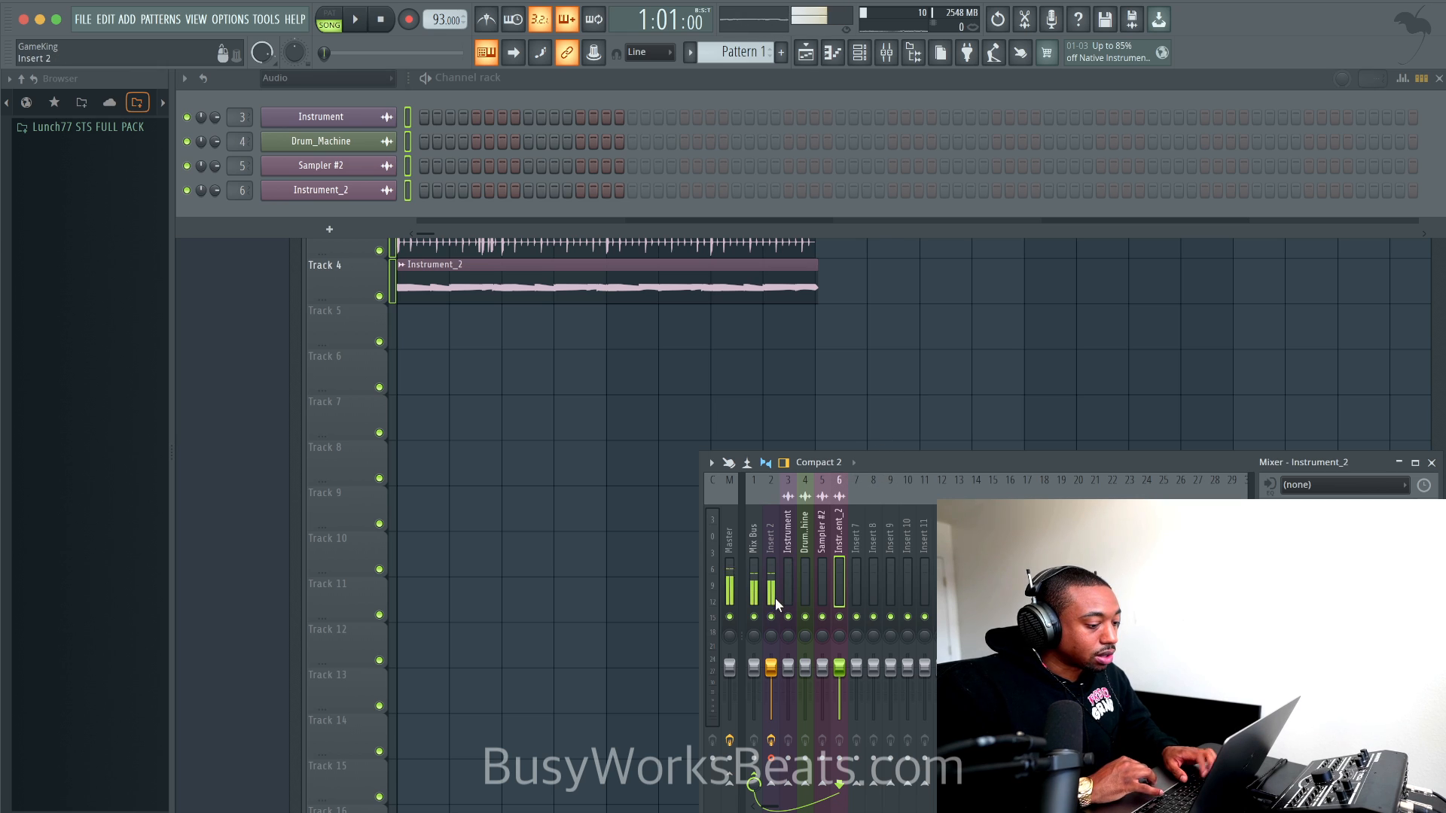
key(space)
drag(866, 462, 742, 250)
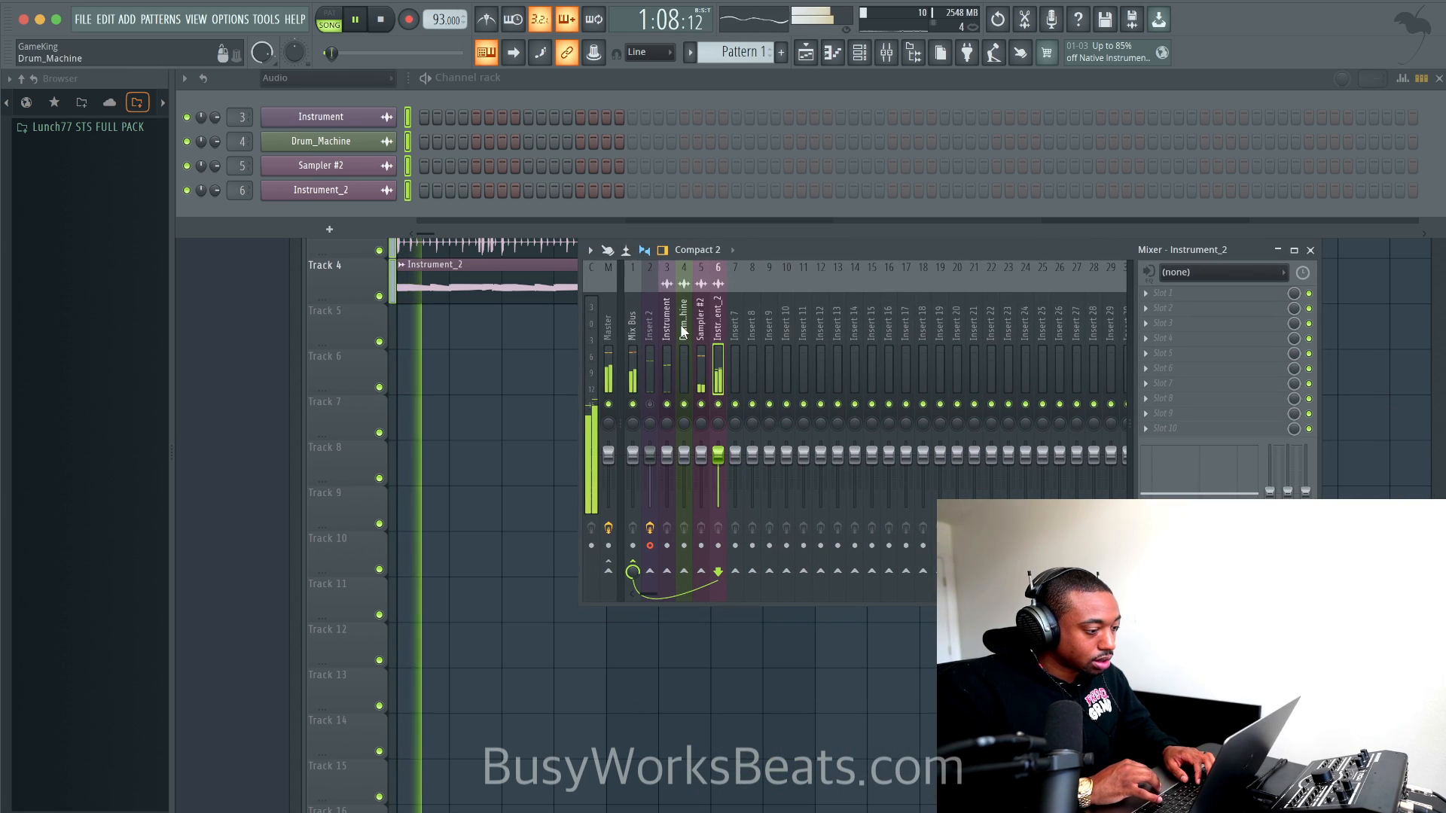
Lower the Sampler #2 mixer track's volume to about 81% (-4.4 dB) and stop playback on the Mix Bus.
click(667, 370)
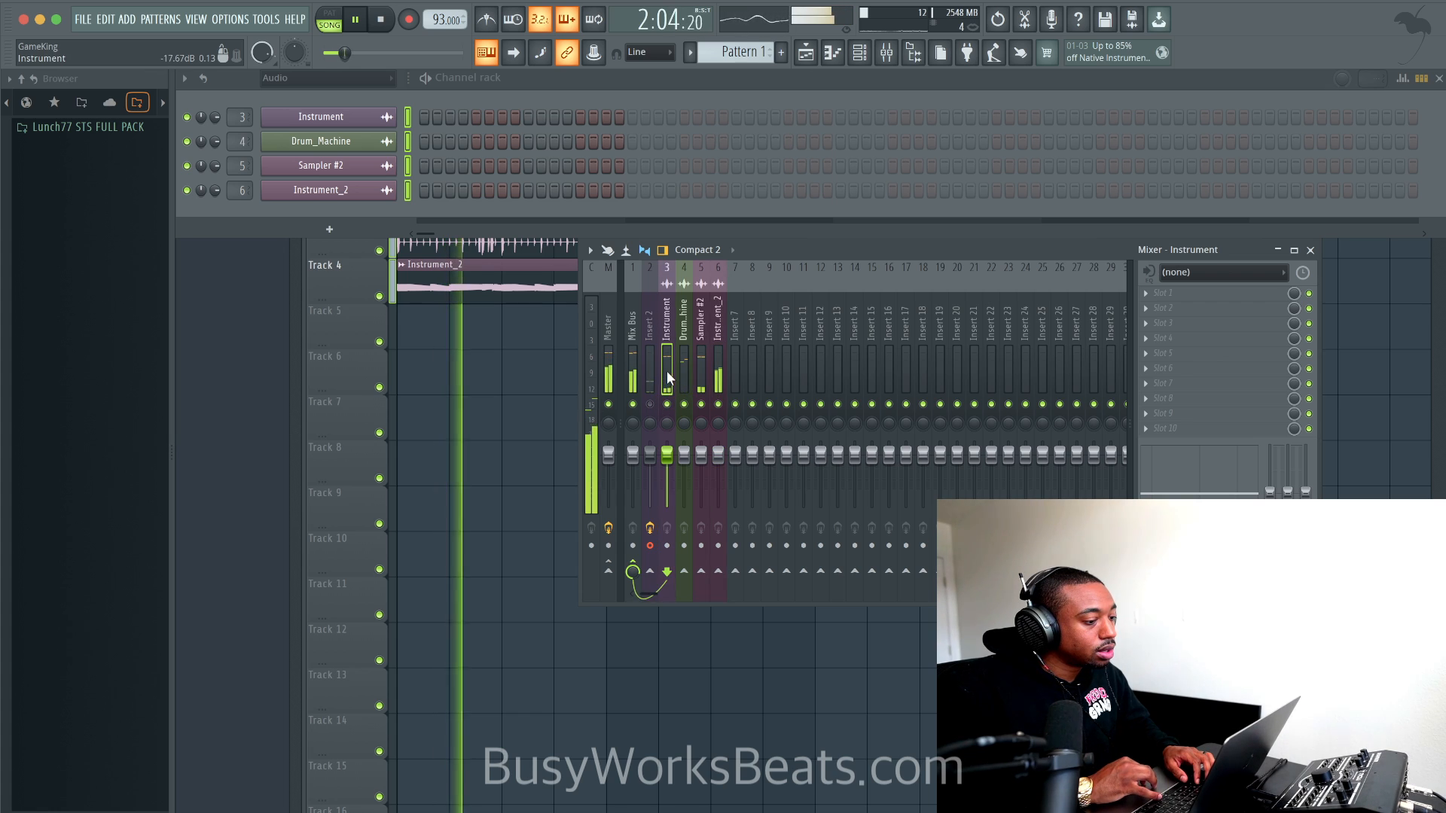
click(698, 424)
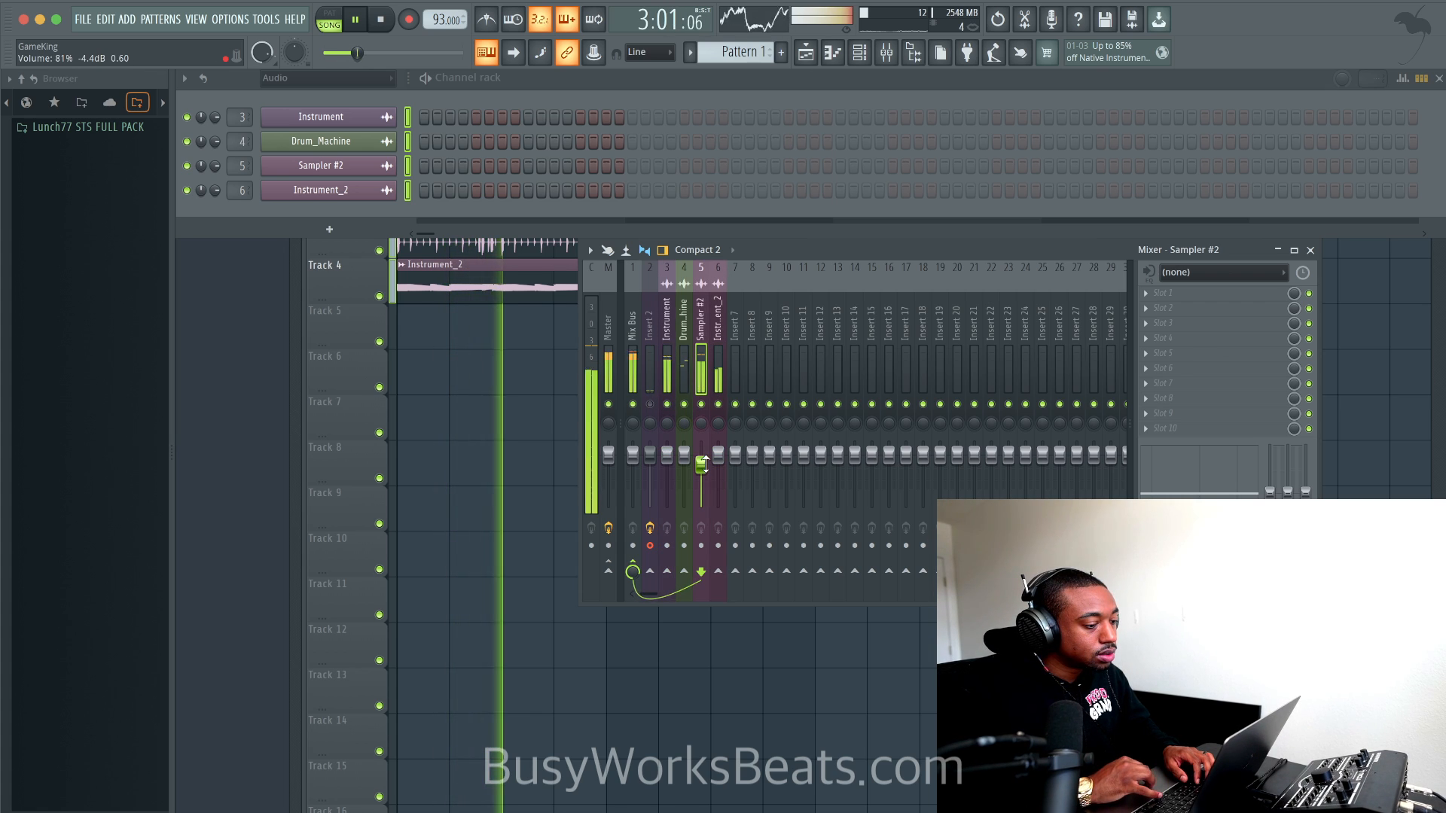
click(633, 374)
key(space)
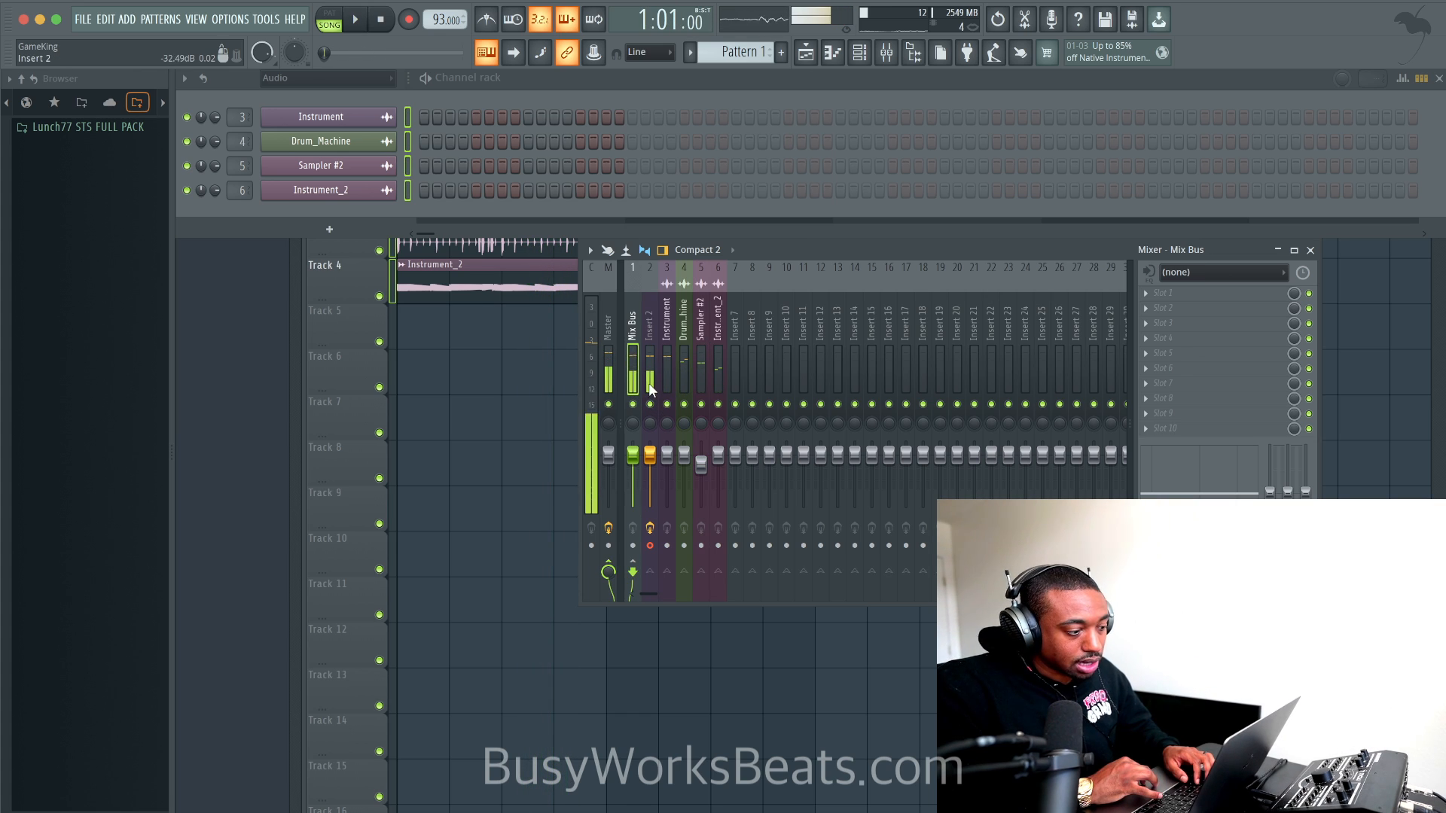
Route Insert 2 to the Master only, and raise Sampler #2's fader level with the other stems during playback.
click(652, 406)
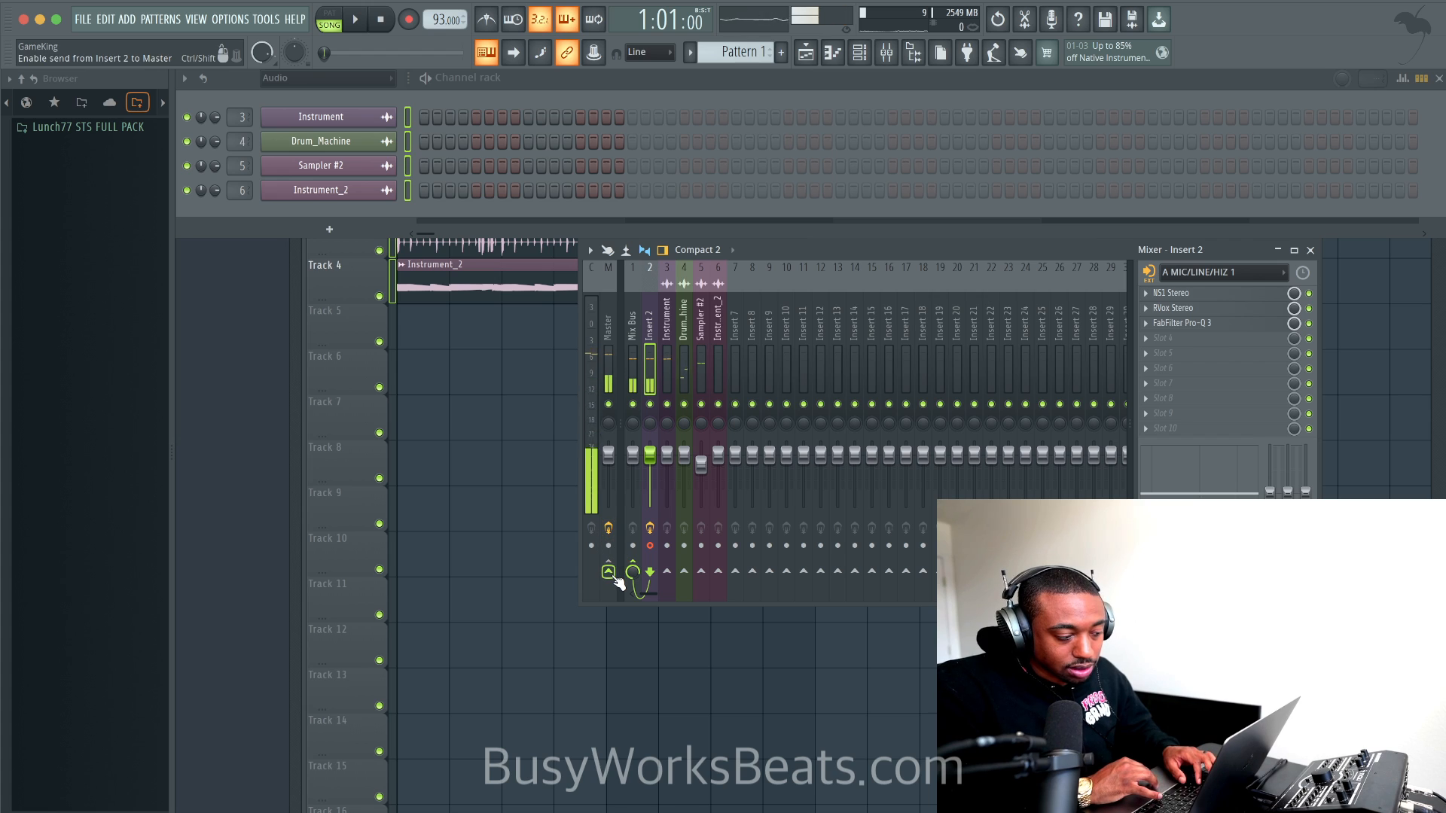
right_click(614, 580)
click(639, 600)
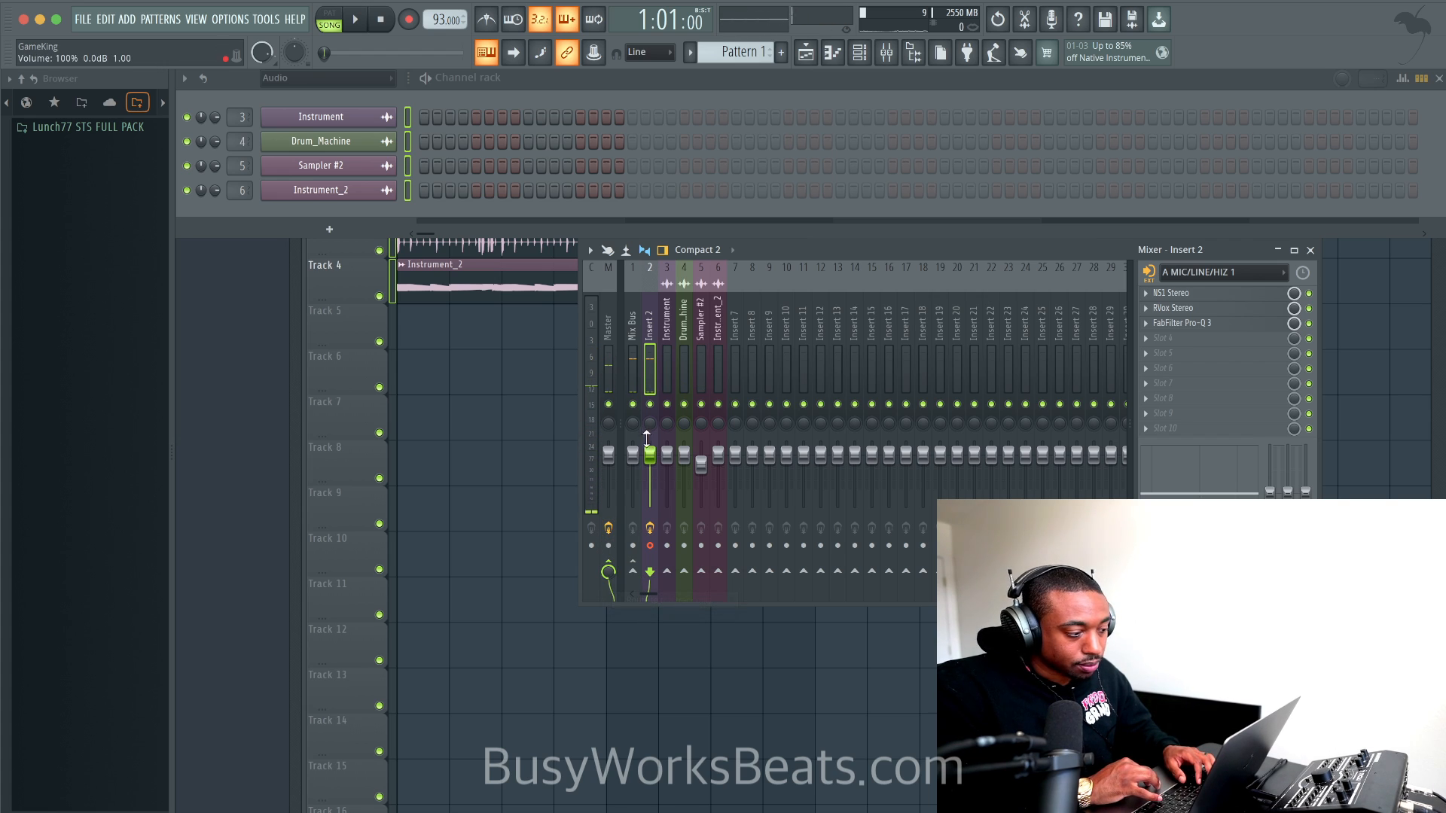
key(space)
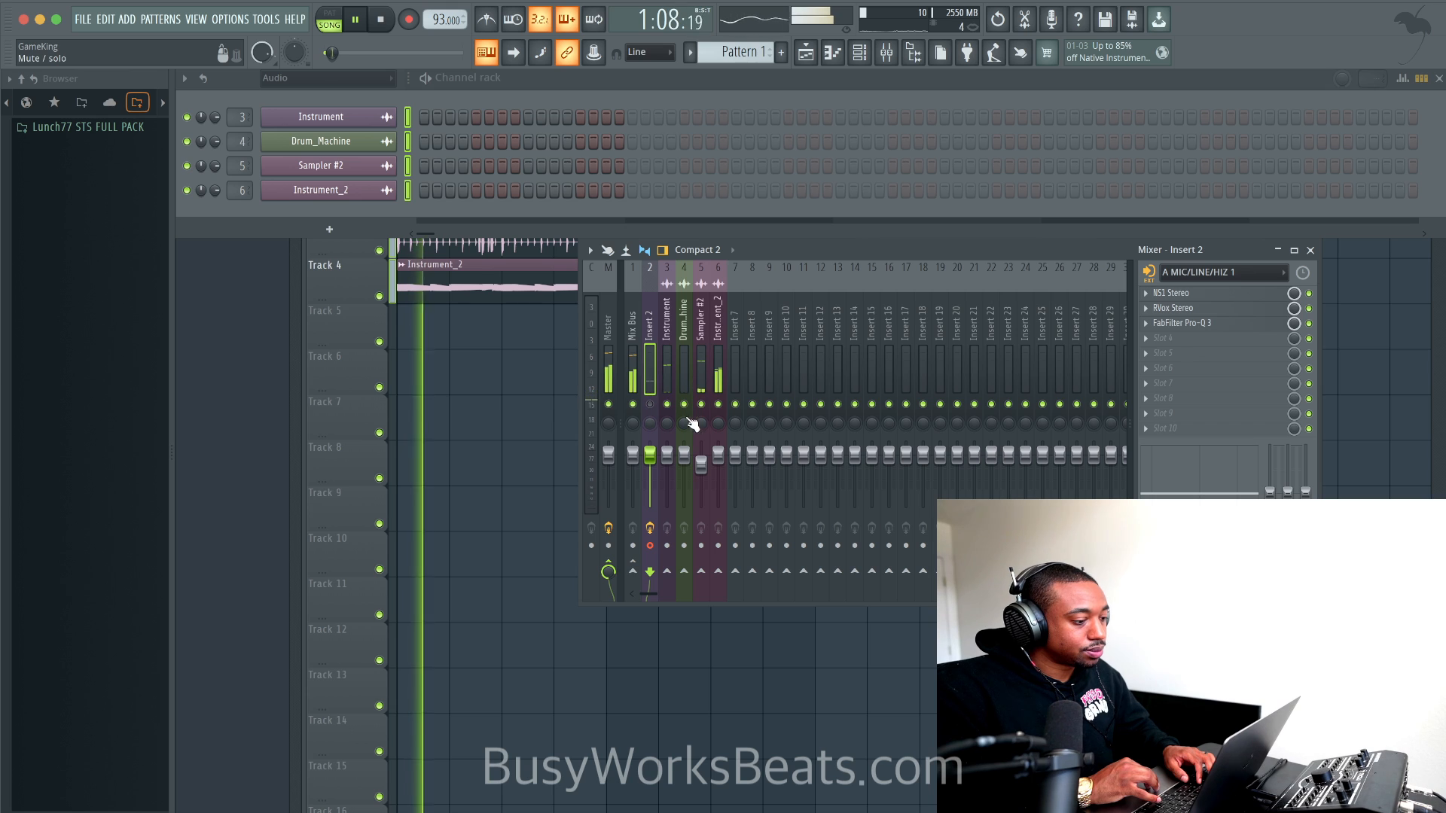
drag(701, 462, 701, 451)
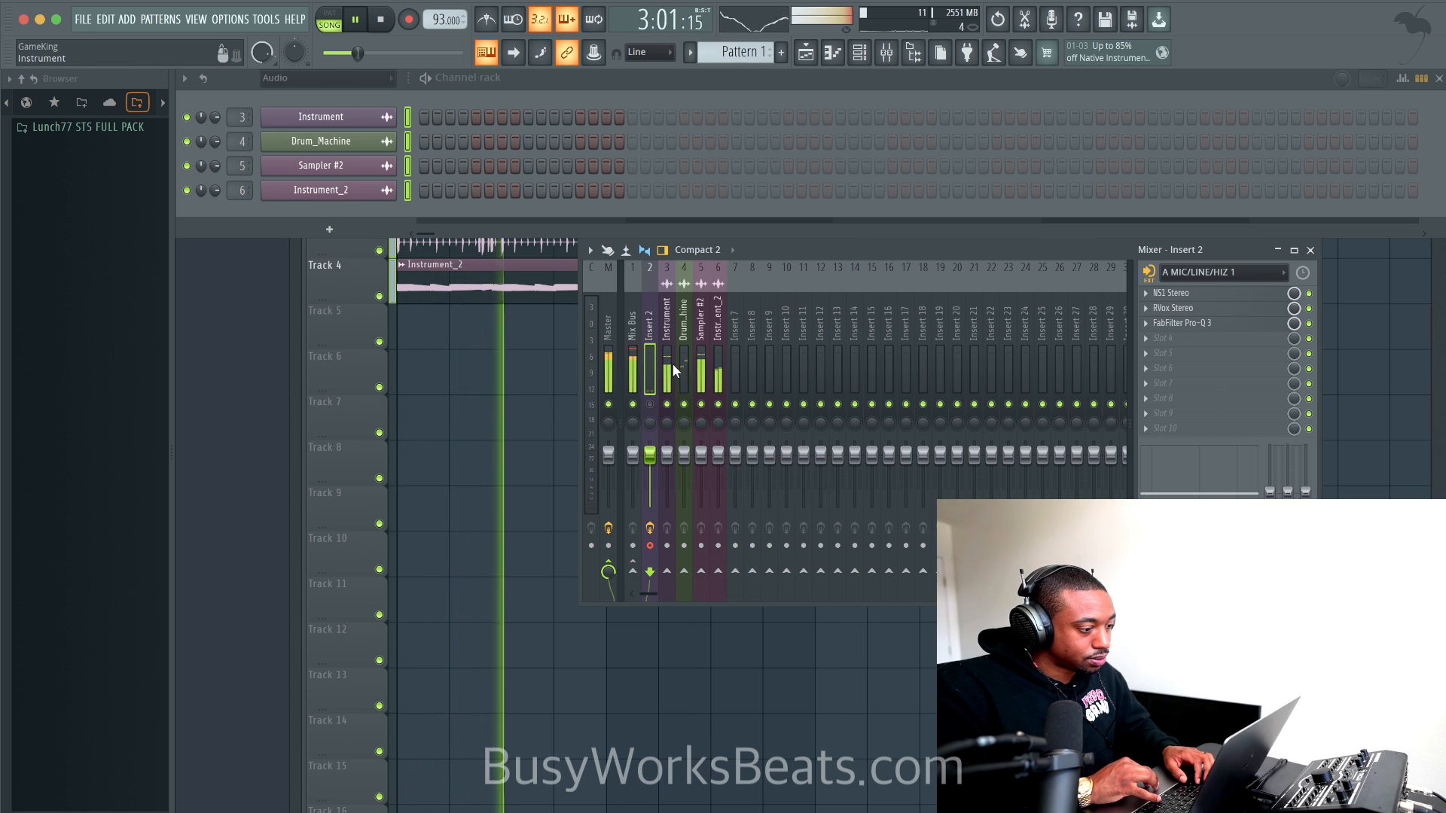
Load FabFilter Saturn 2 in the first effect slot of the Mix Bus.
click(634, 373)
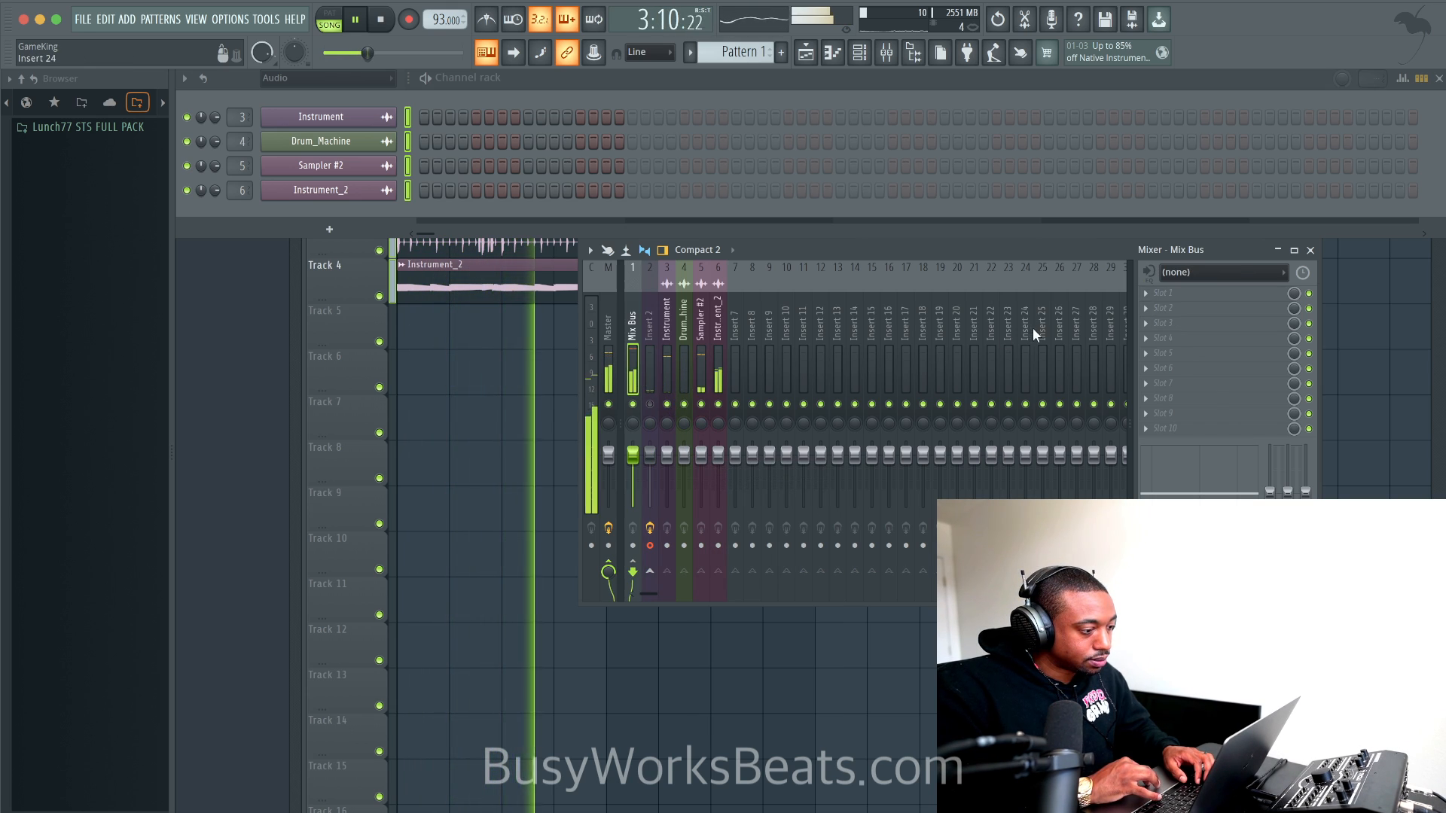
click(1143, 310)
click(505, 142)
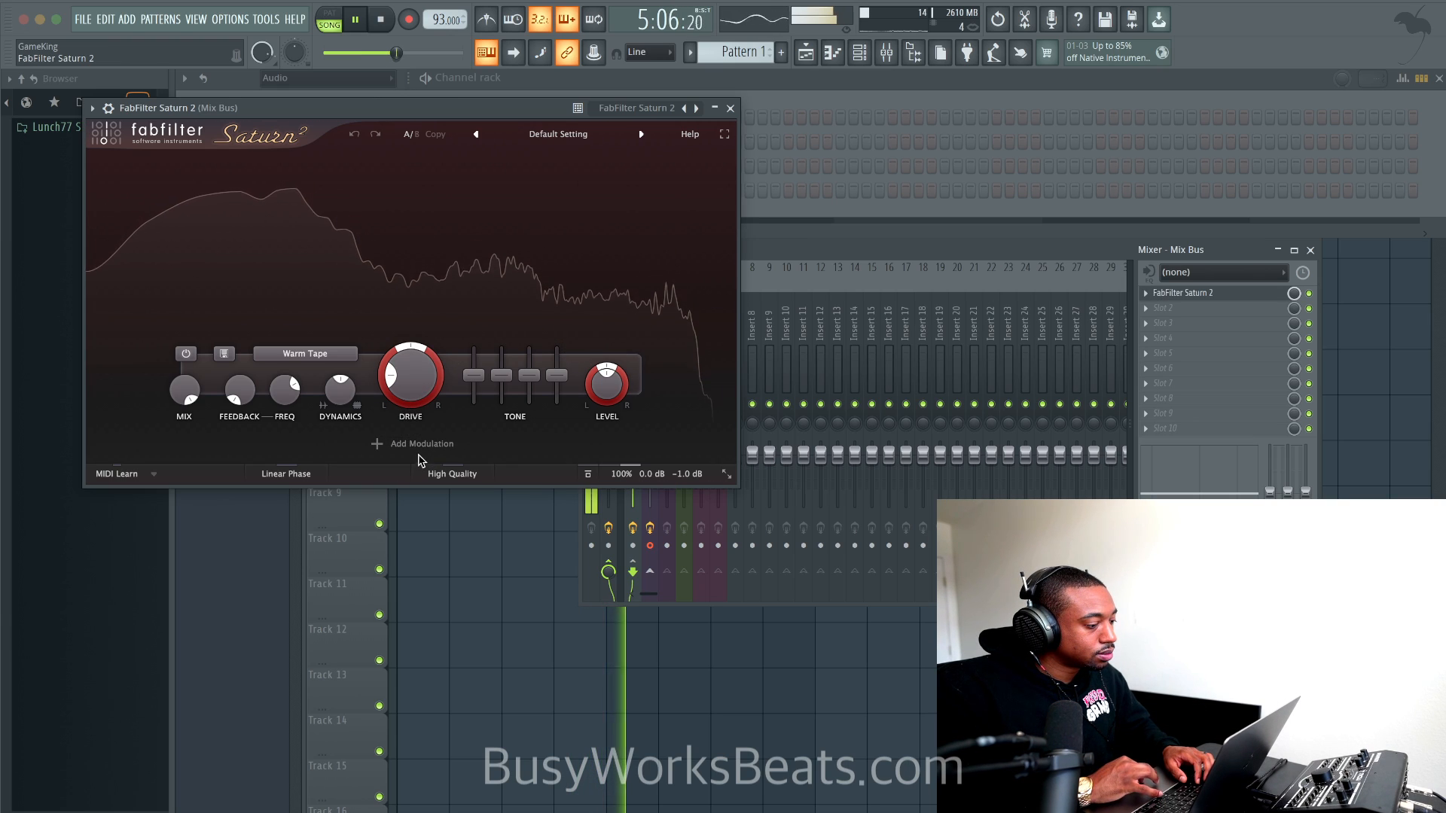
Add an EG modulator to Saturn 2's Mix control, set its threshold to about -3.33 dB, and close the plugin.
click(400, 445)
click(436, 524)
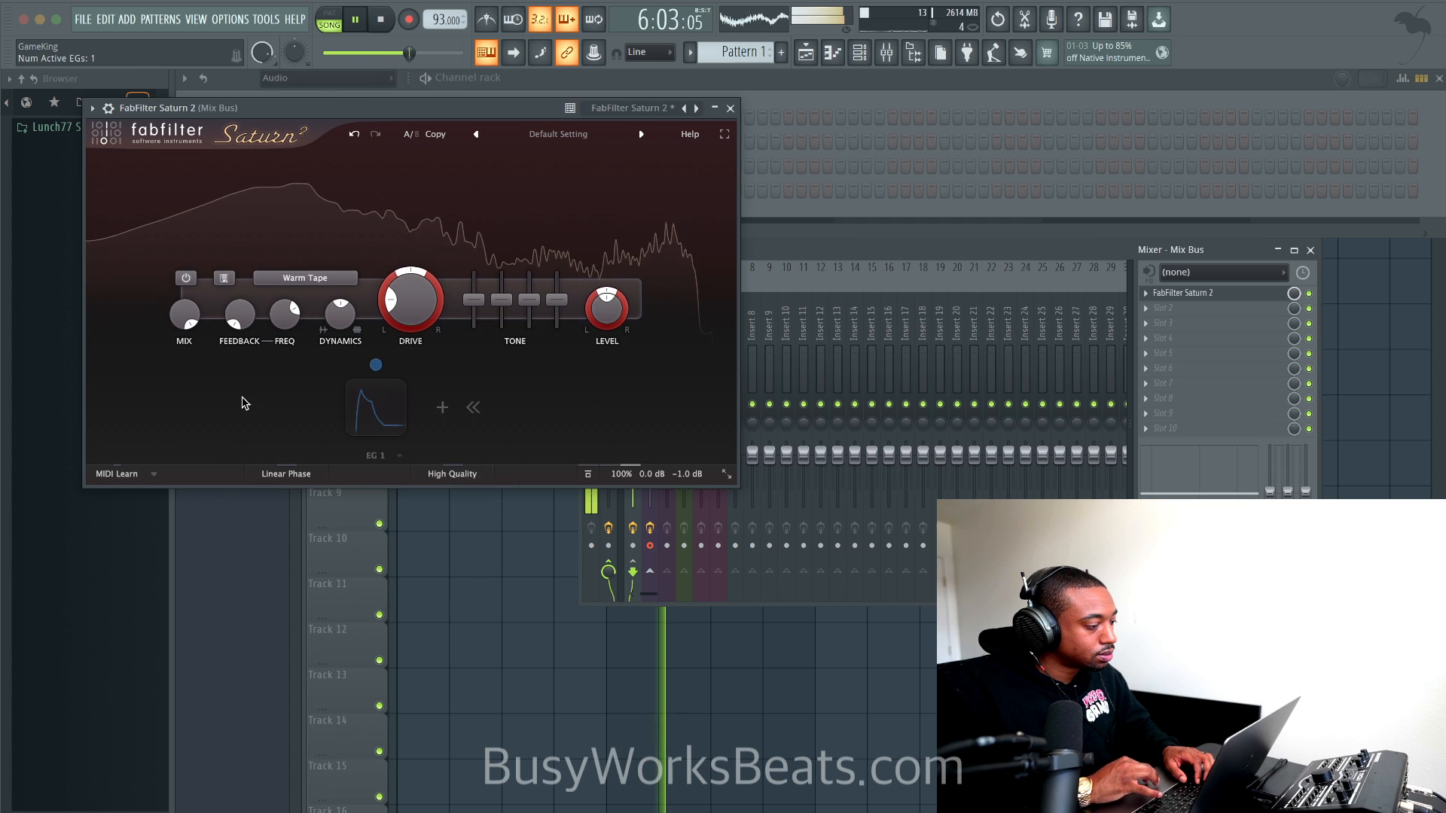
drag(375, 364, 185, 315)
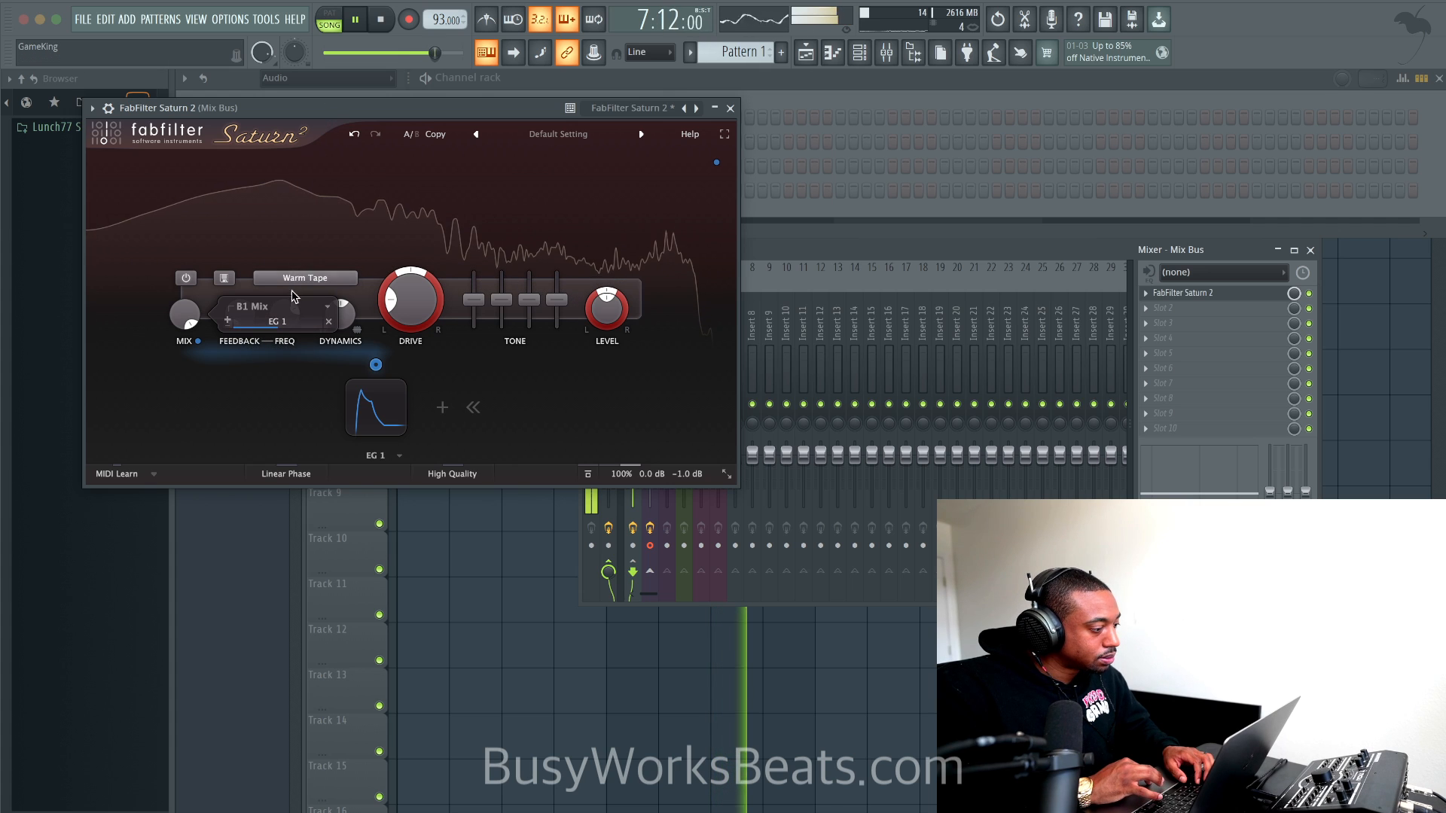
drag(286, 308, 384, 371)
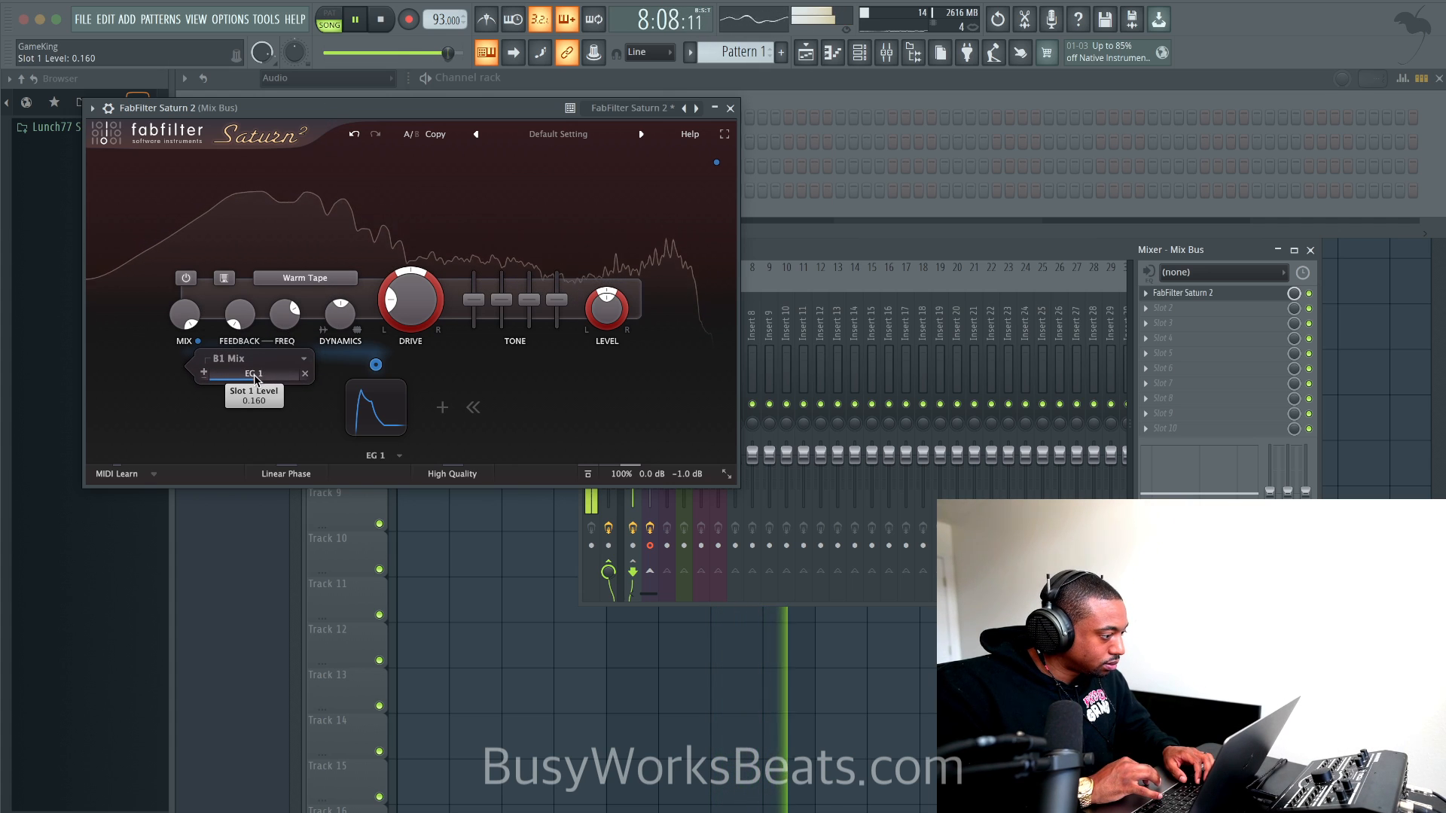
click(376, 408)
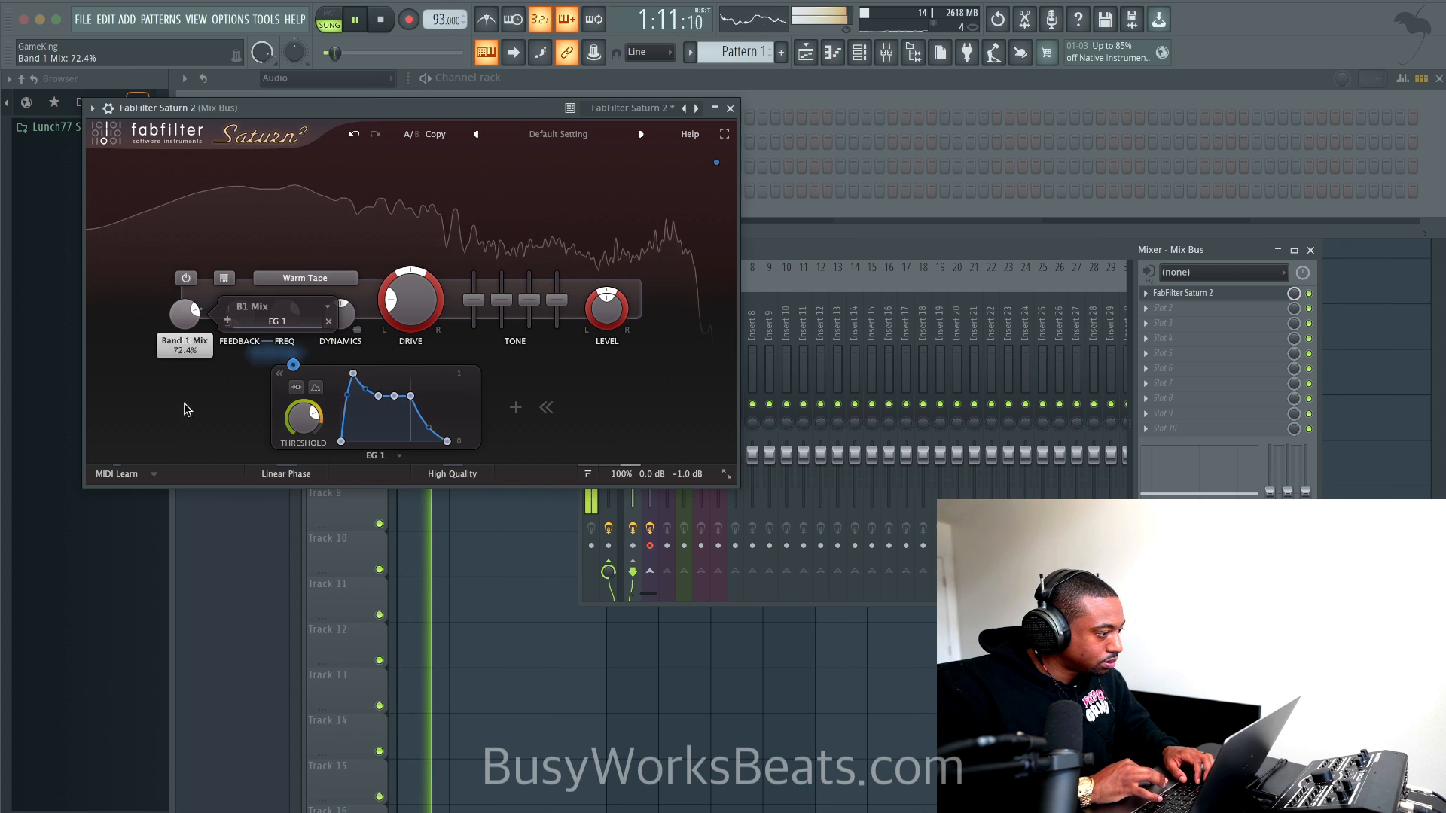
drag(306, 419, 304, 408)
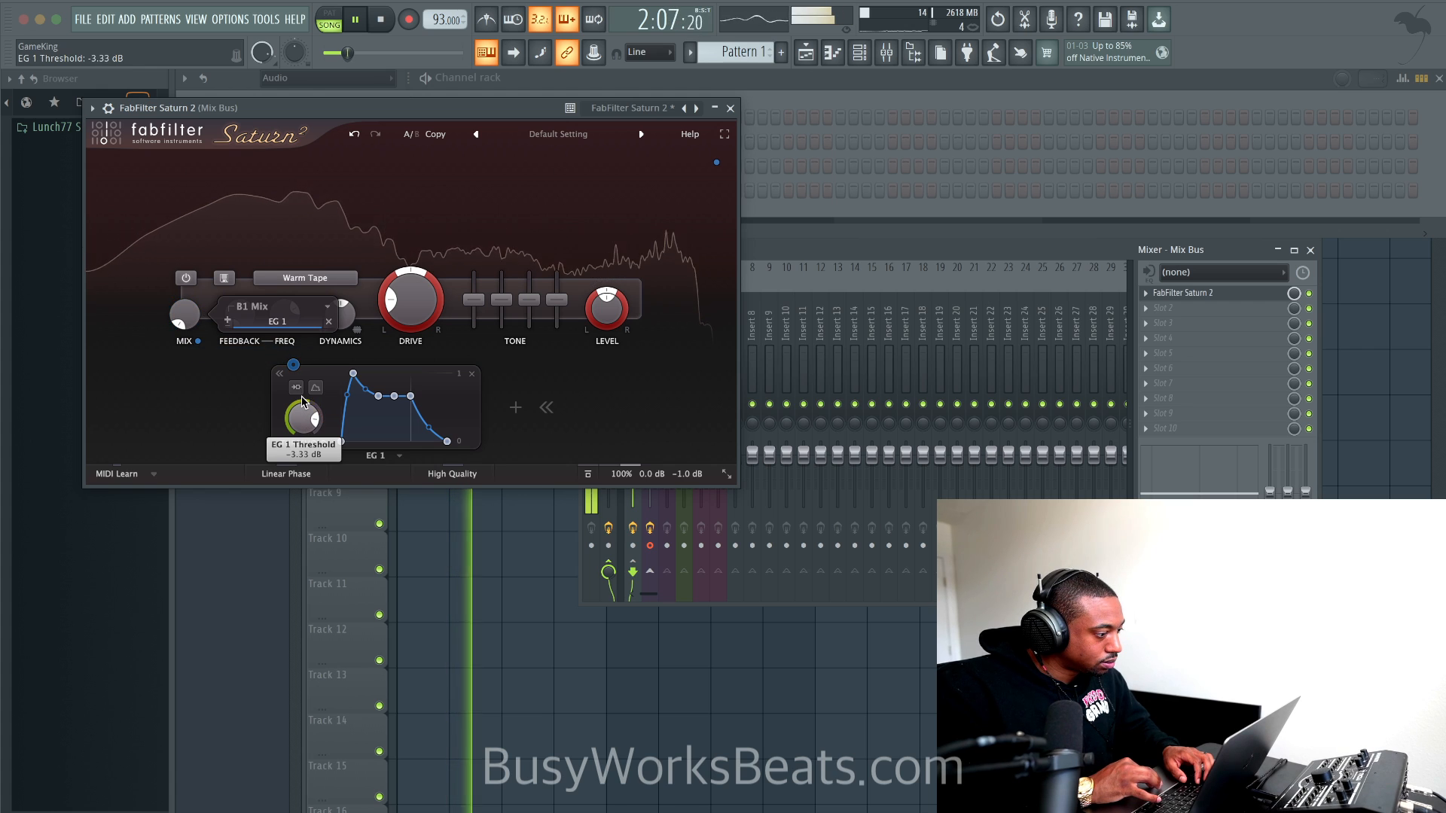
click(730, 109)
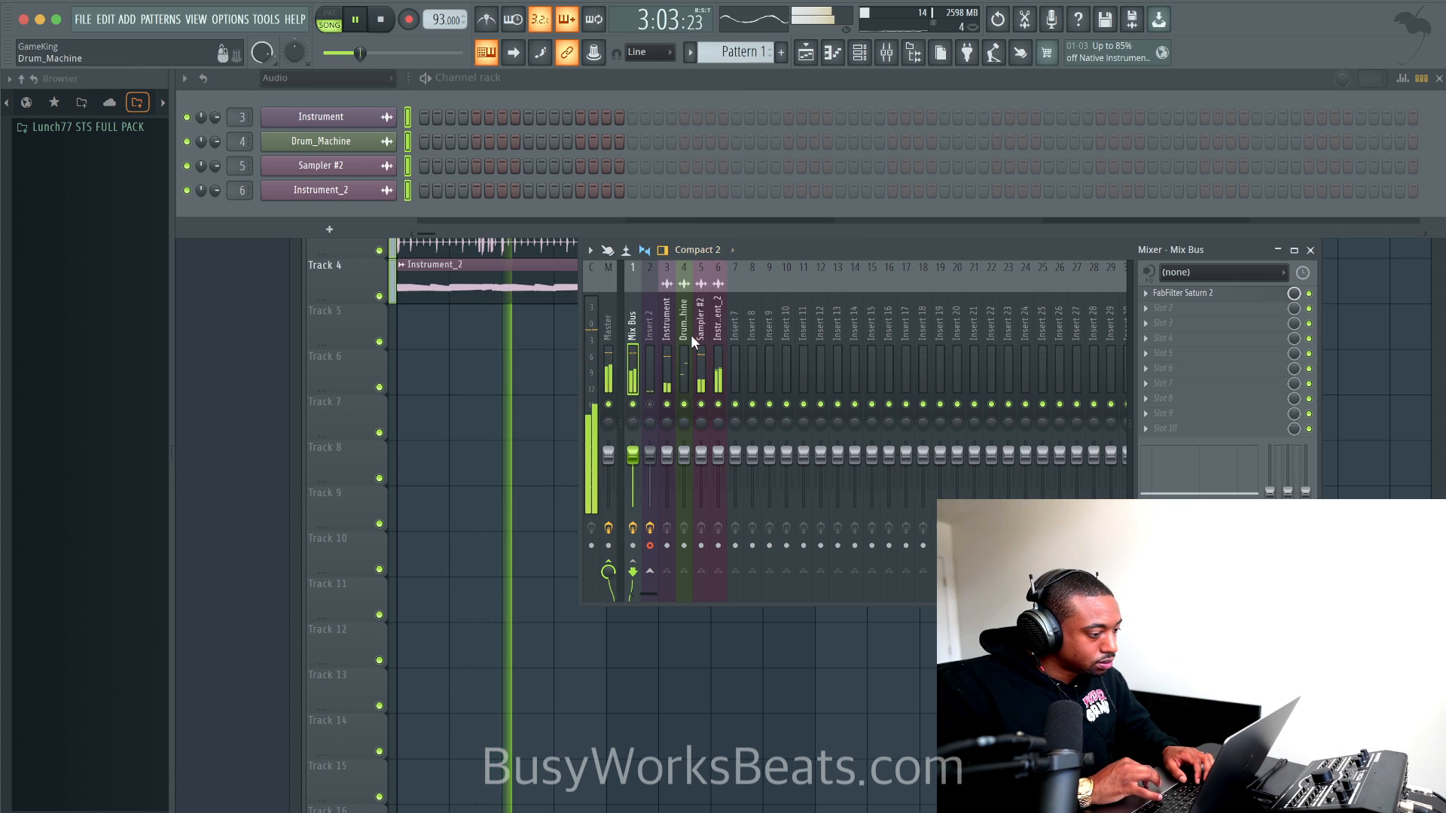
Select the Instrument, Drum_Machine, Sampler #2 and Instrument_2 mixer tracks and lower their volumes together during playback.
click(690, 337)
mouse_move(667, 337)
mouse_down()
mouse_move(708, 333)
mouse_move(664, 354)
mouse_up()
key(space)
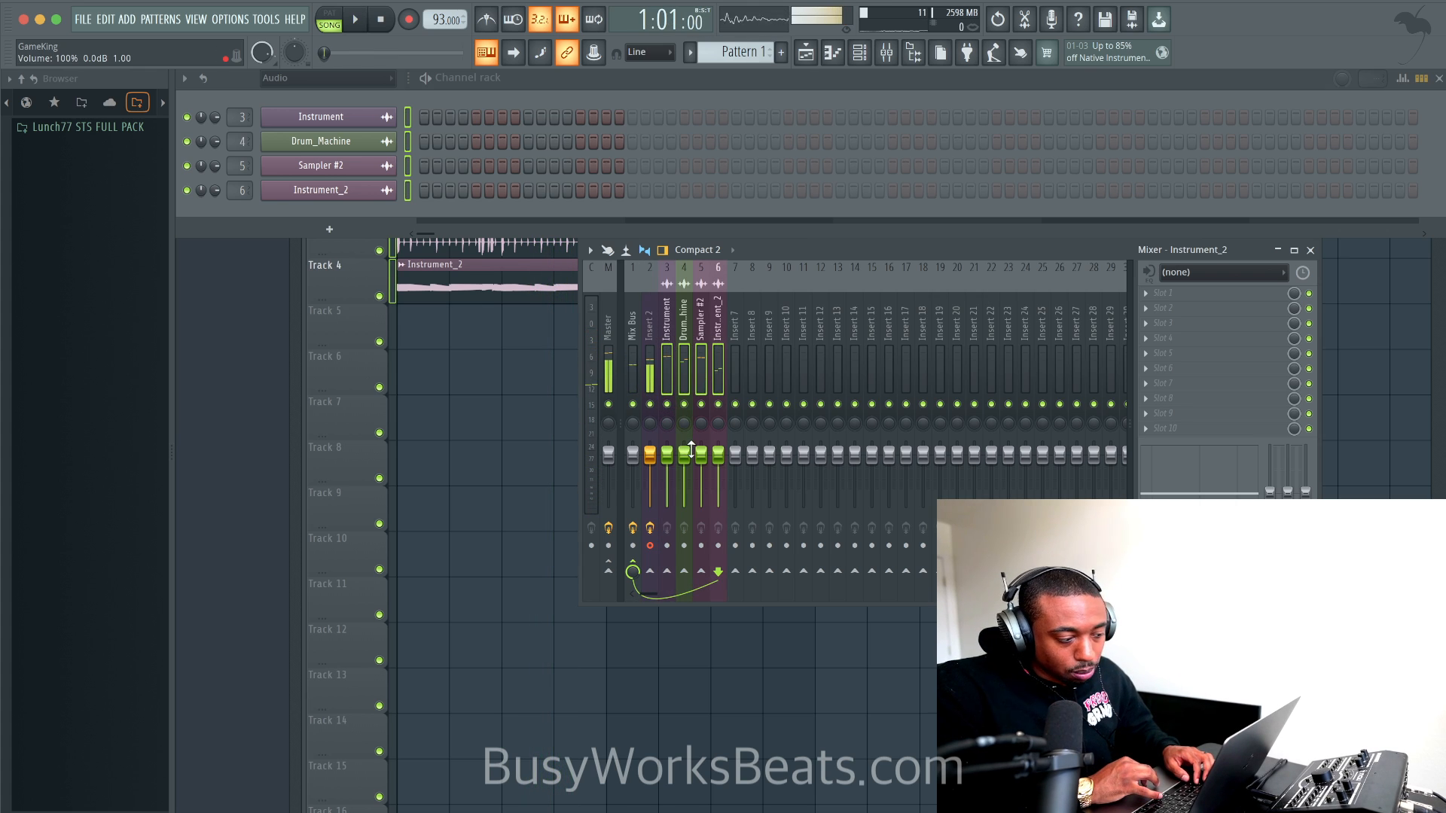
key(space)
drag(691, 450, 691, 459)
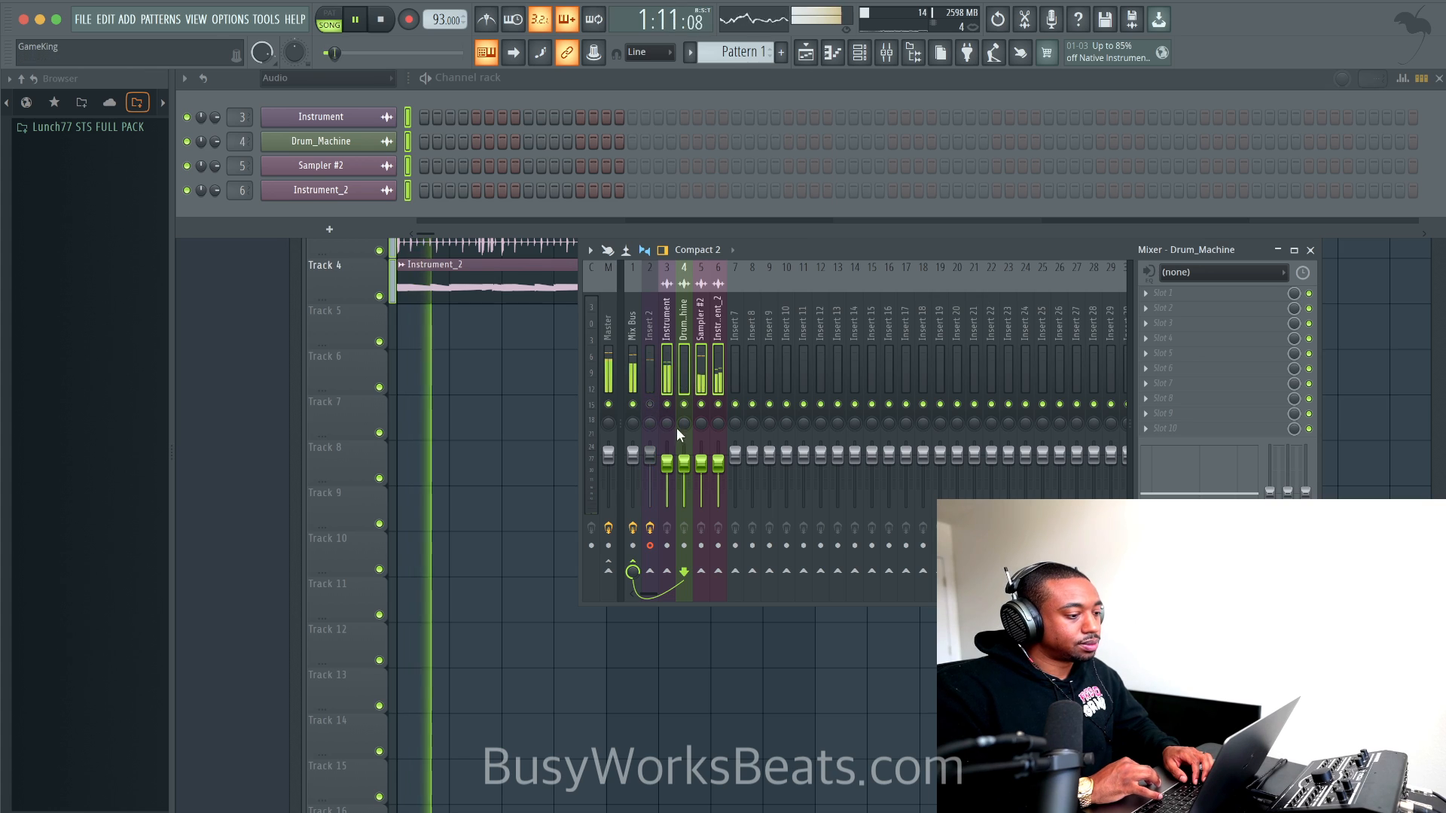
Listen to the lowered stems through the Mix Bus, leave Insert 2 unmuted, and return to the stopped Playlist.
click(633, 358)
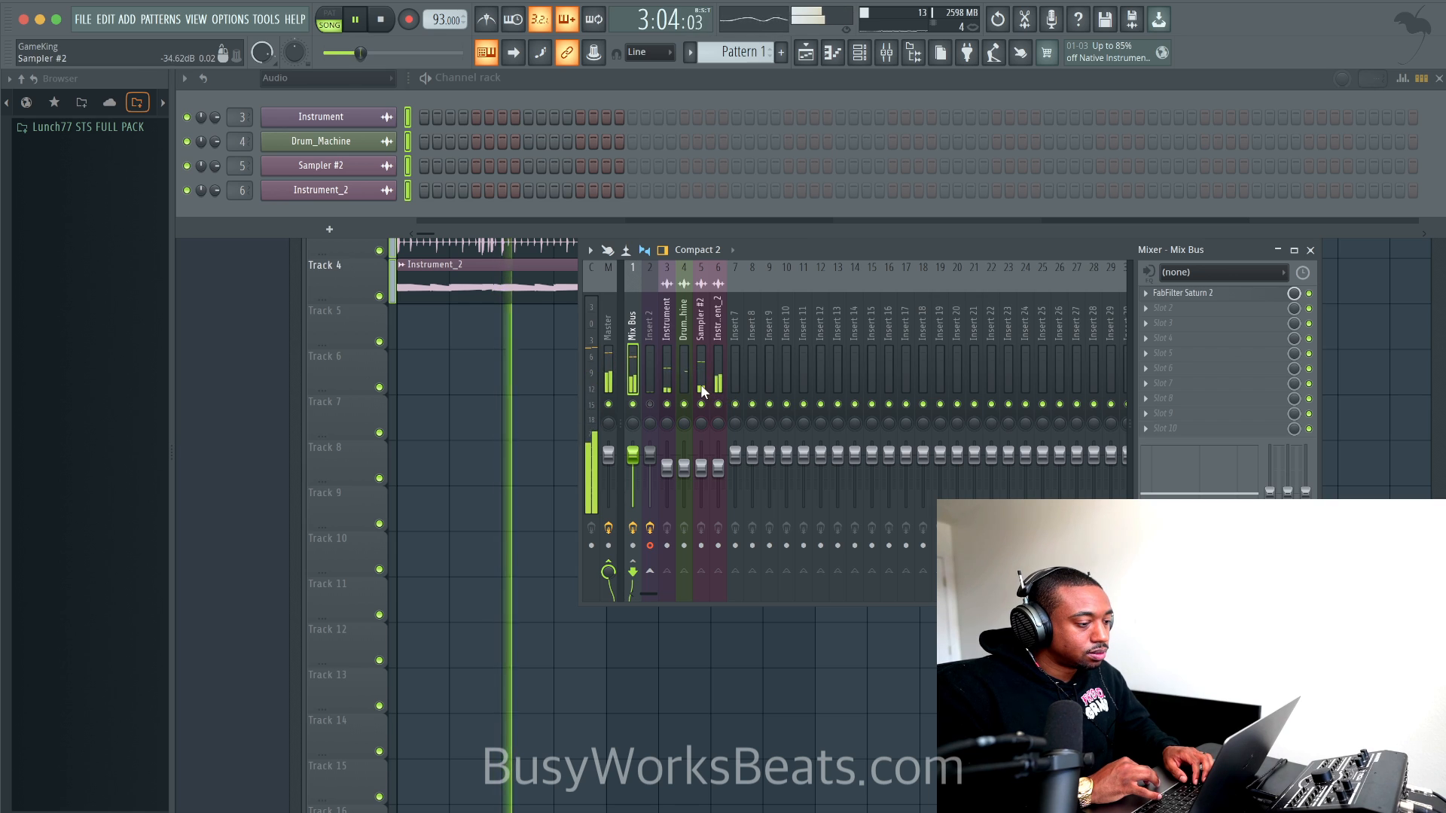
click(652, 405)
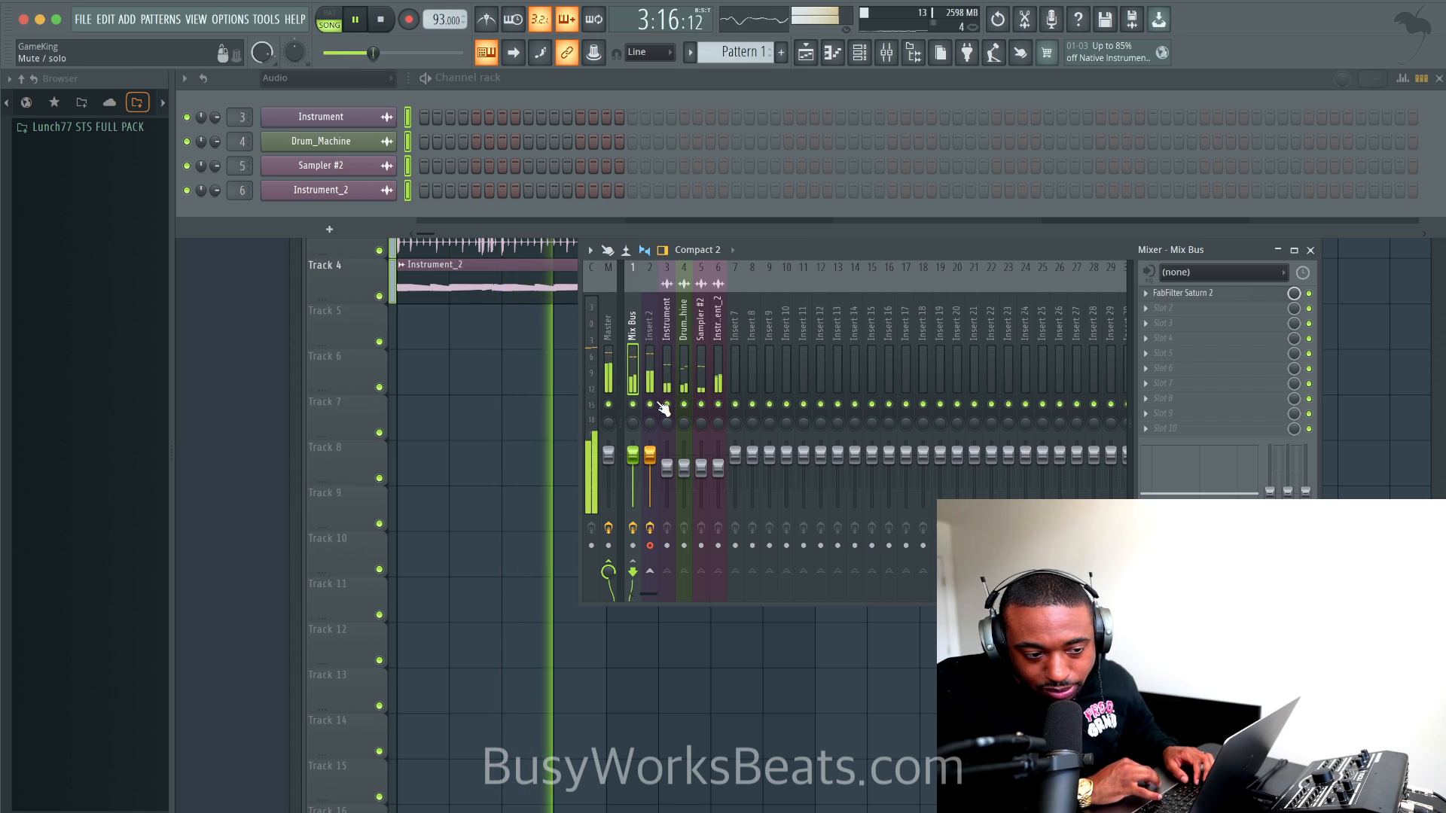
click(653, 406)
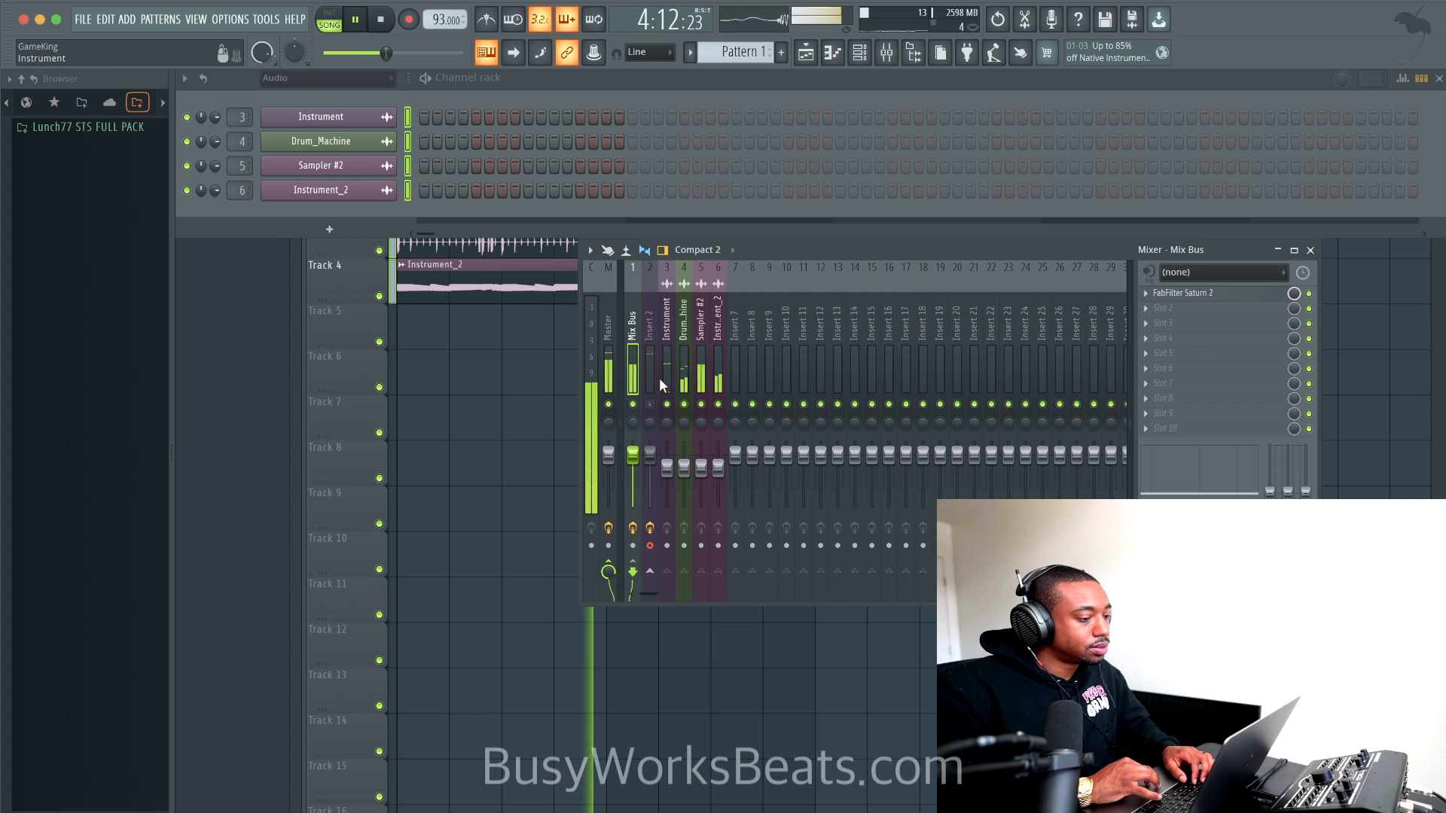
click(658, 377)
click(650, 404)
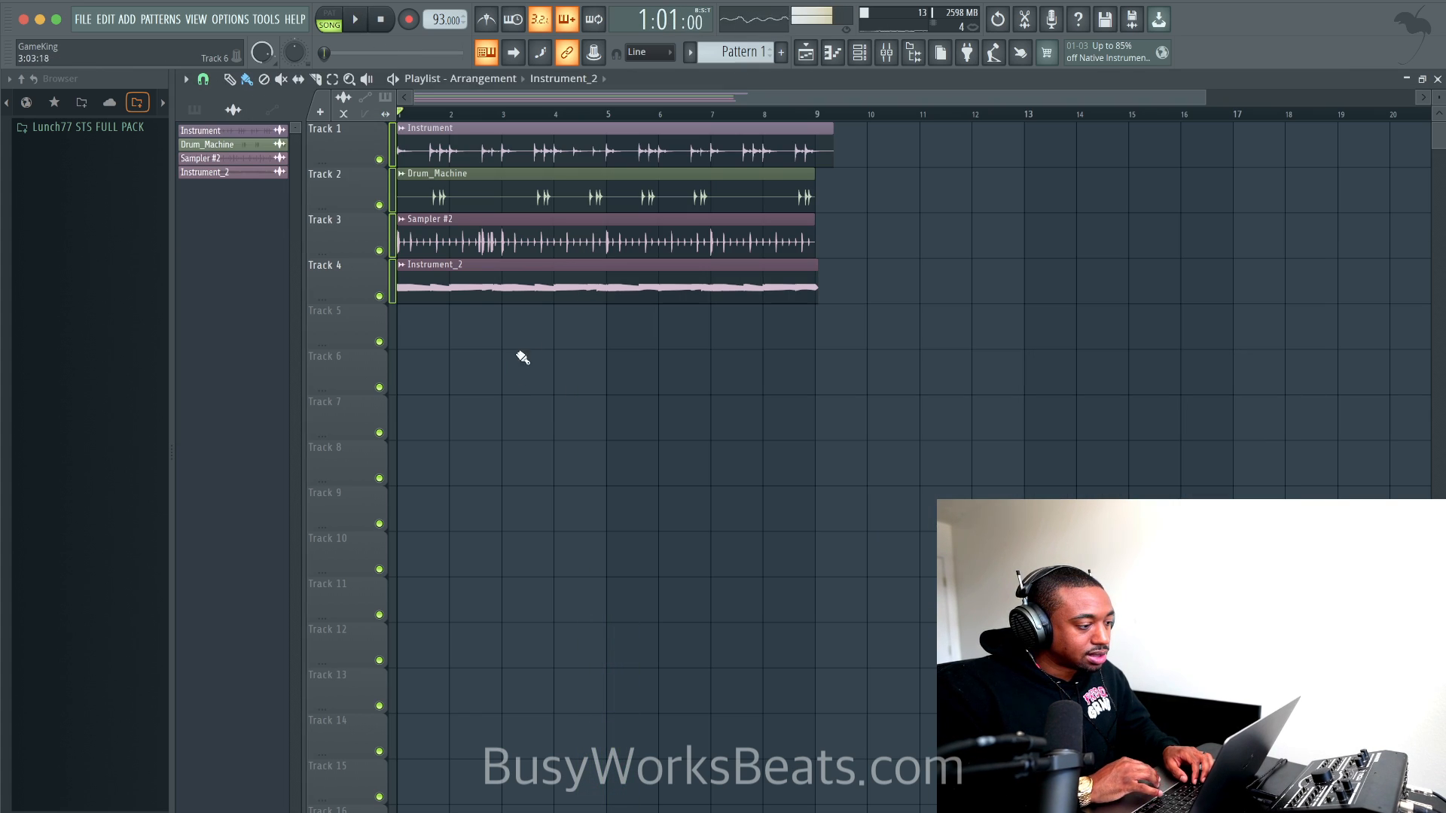
Consolidate all four Playlist clips into a single audio clip on Track 1.
key(ctrl+s)
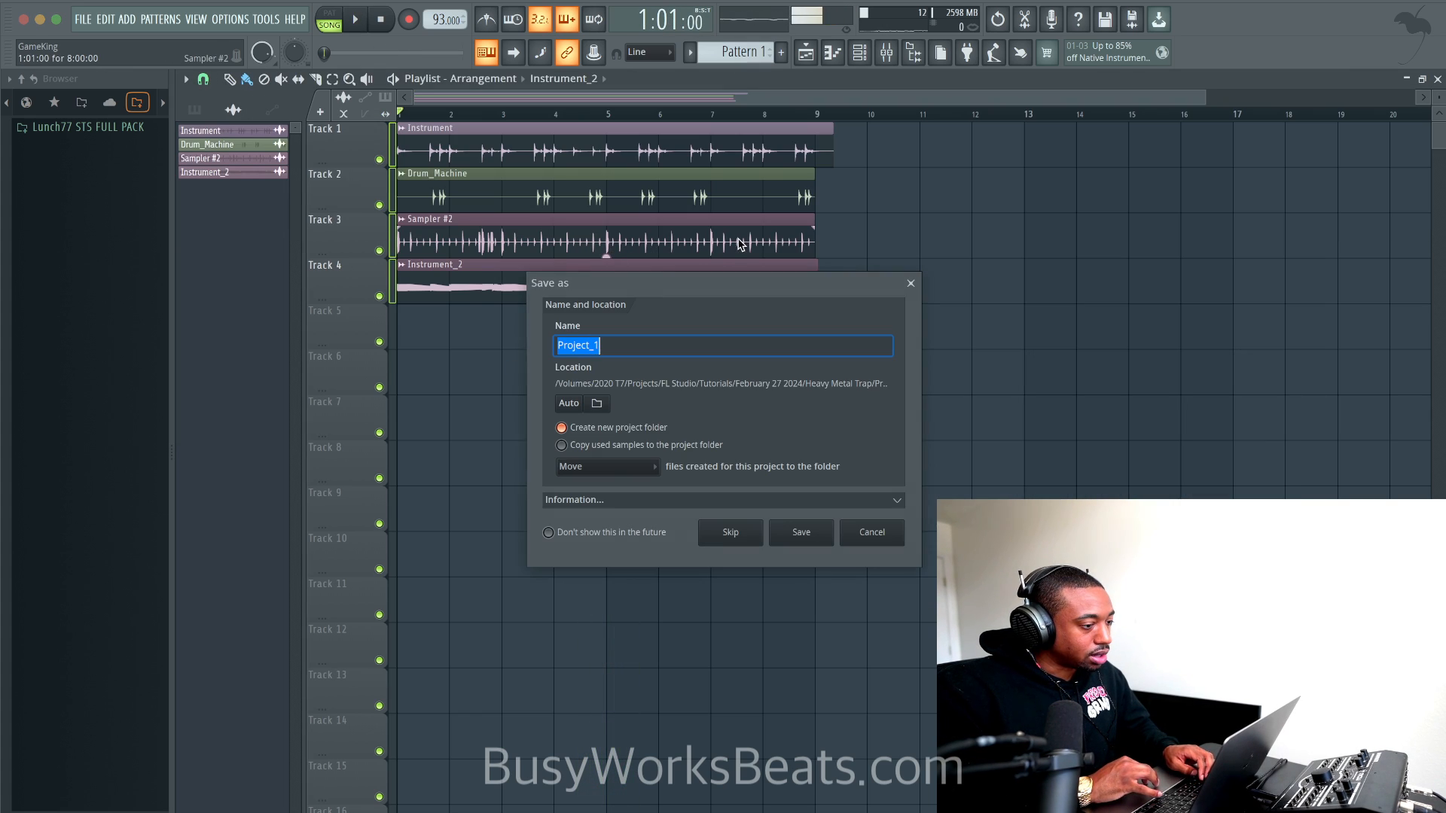
click(912, 284)
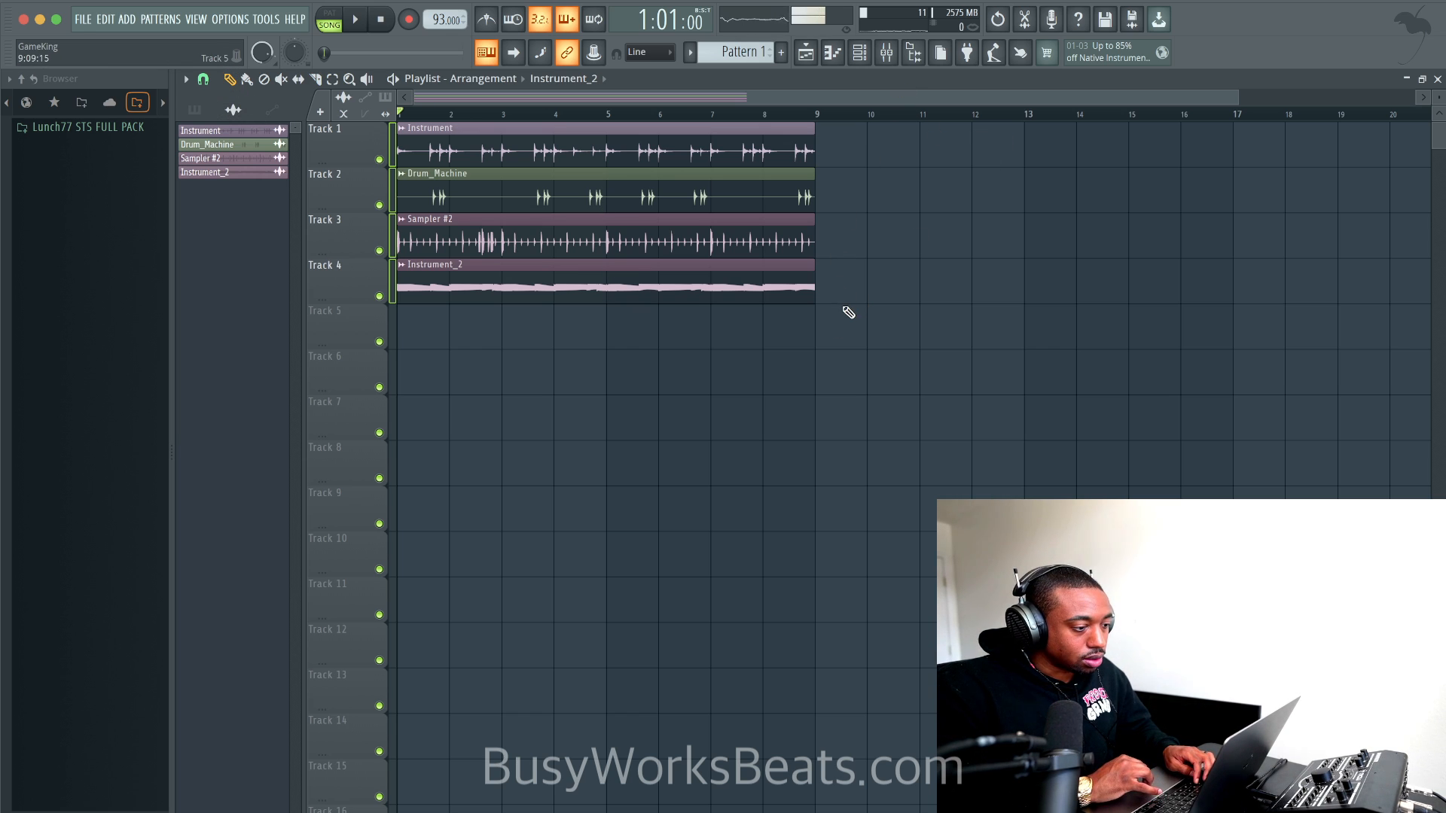
drag(849, 313, 449, 103)
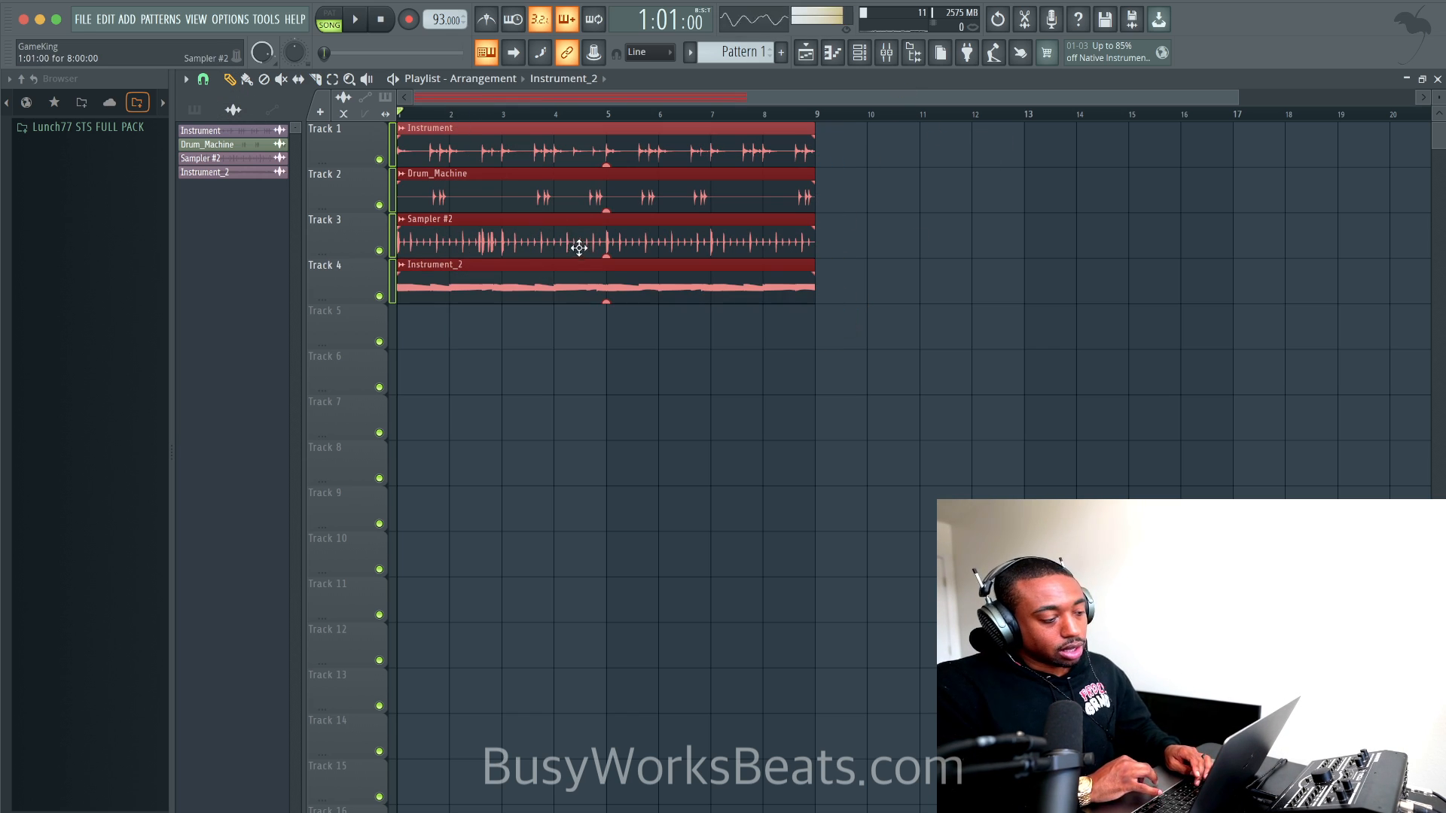
key(ctrl+alt+c)
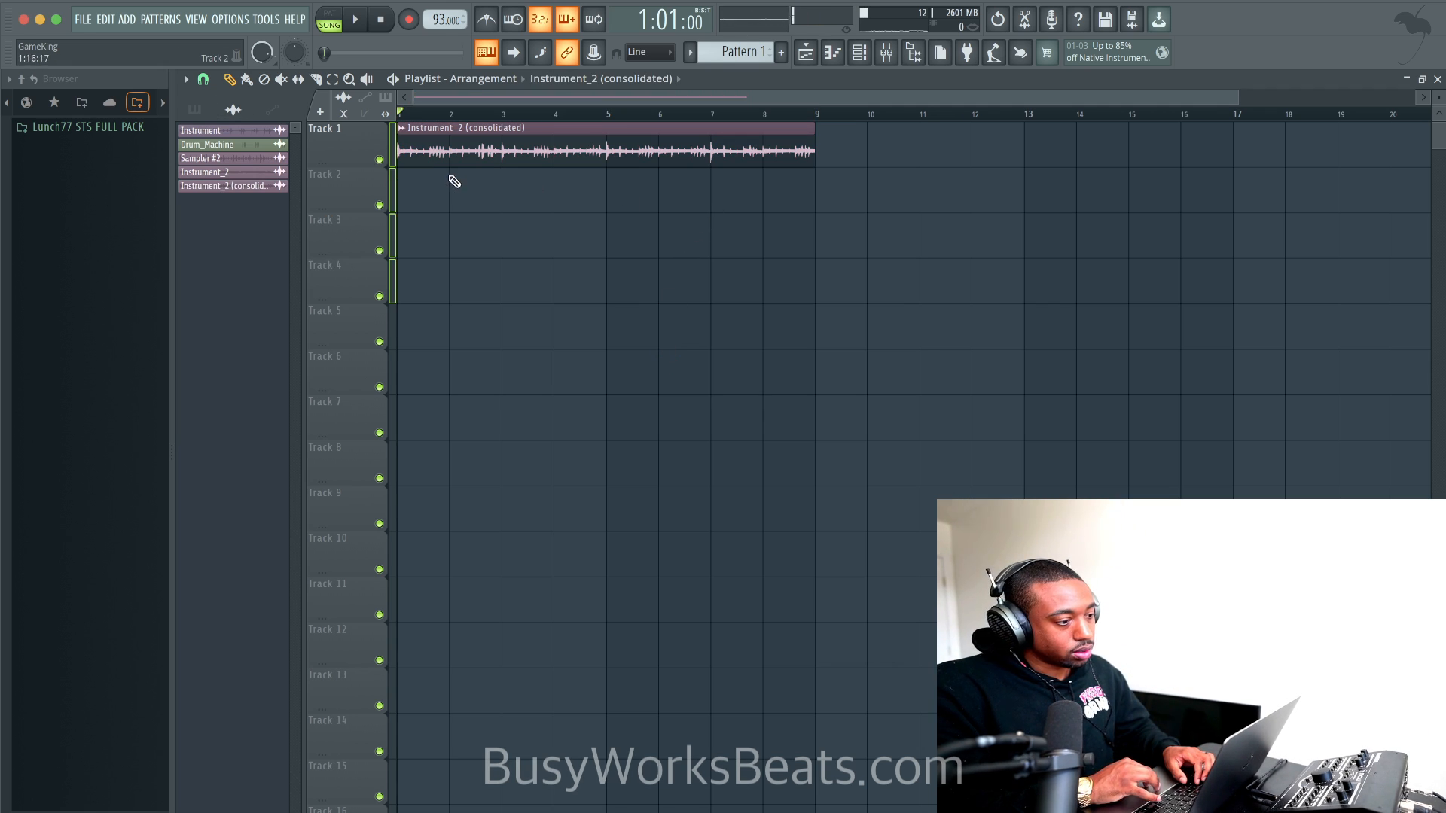
Route the consolidated clip to mixer track 7 and set its time-stretching mode to Resample.
double_click(495, 143)
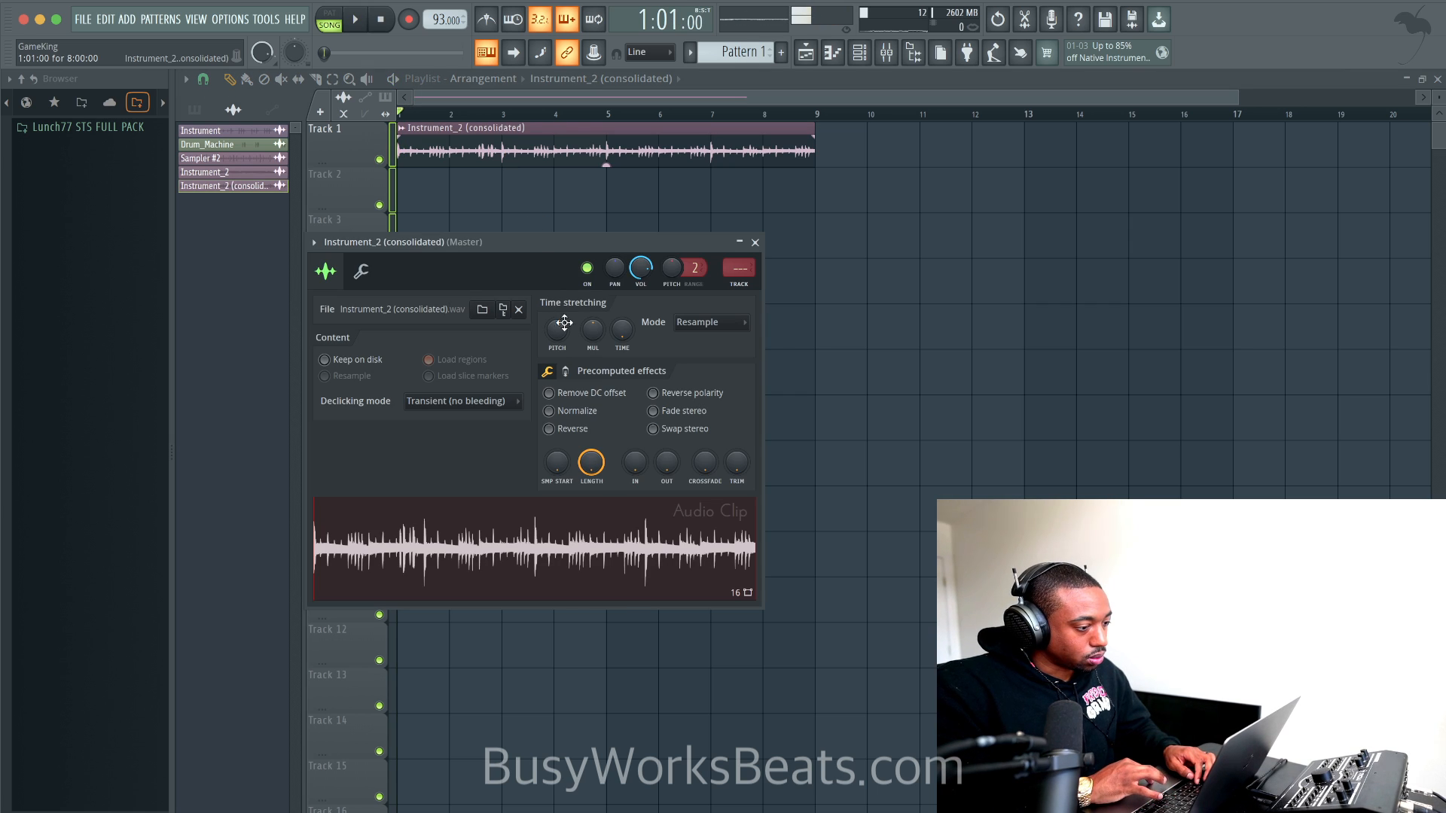
click(739, 268)
click(532, 245)
click(709, 322)
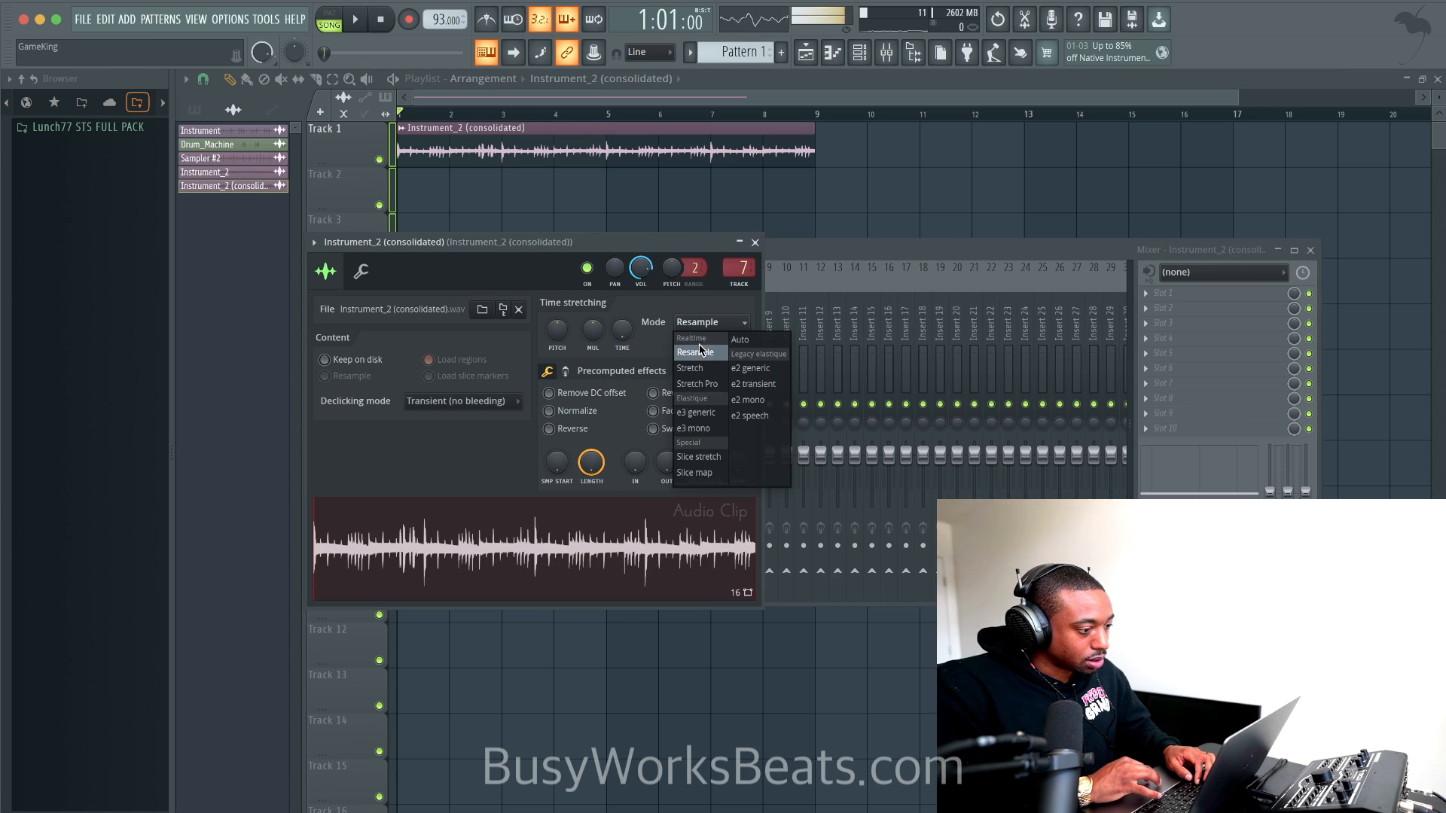
click(700, 369)
click(694, 329)
click(694, 360)
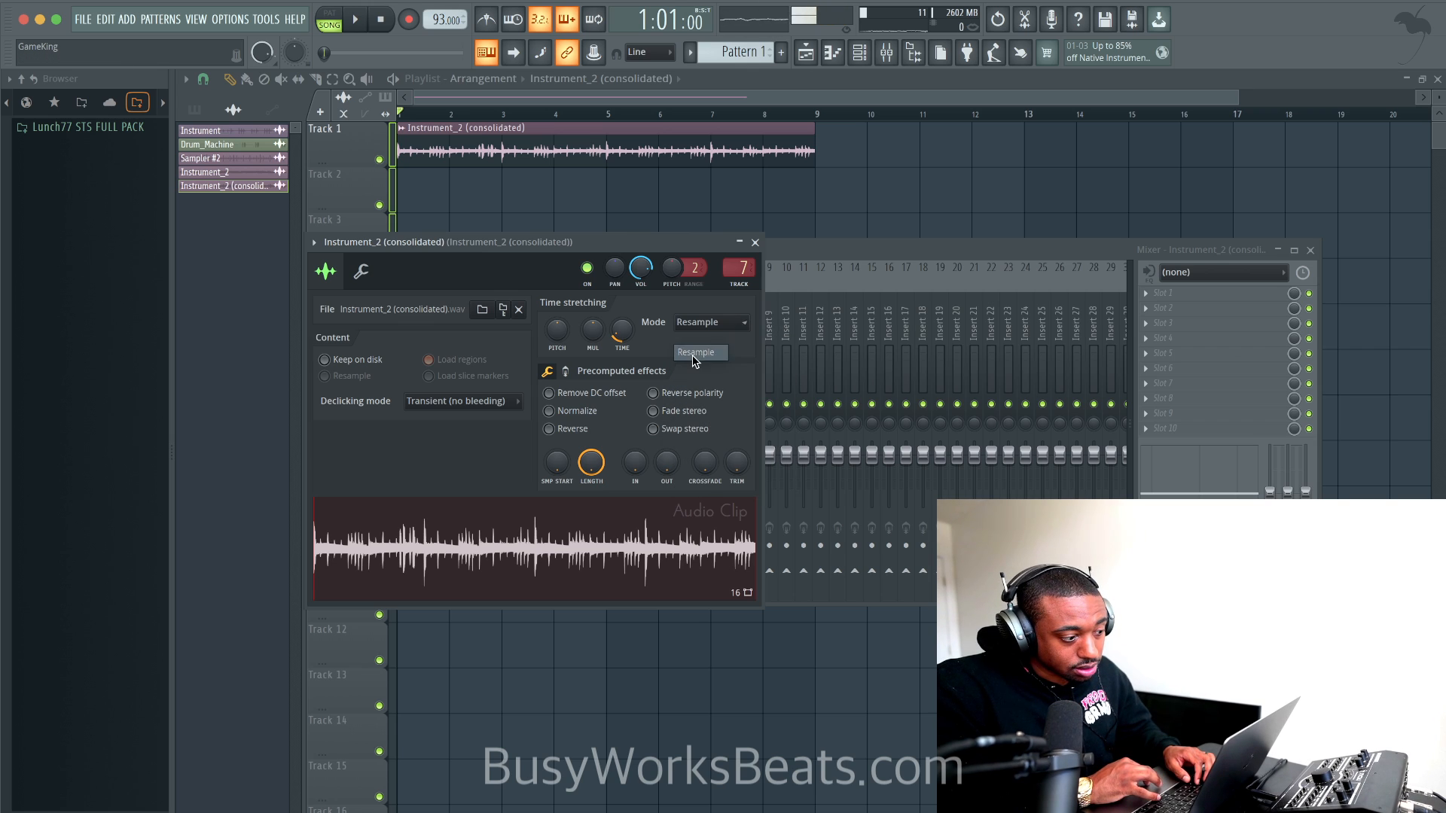
Play the consolidated clip, set the tempo to 100 BPM, and load kHs Reverser in its first effect slot.
key(space)
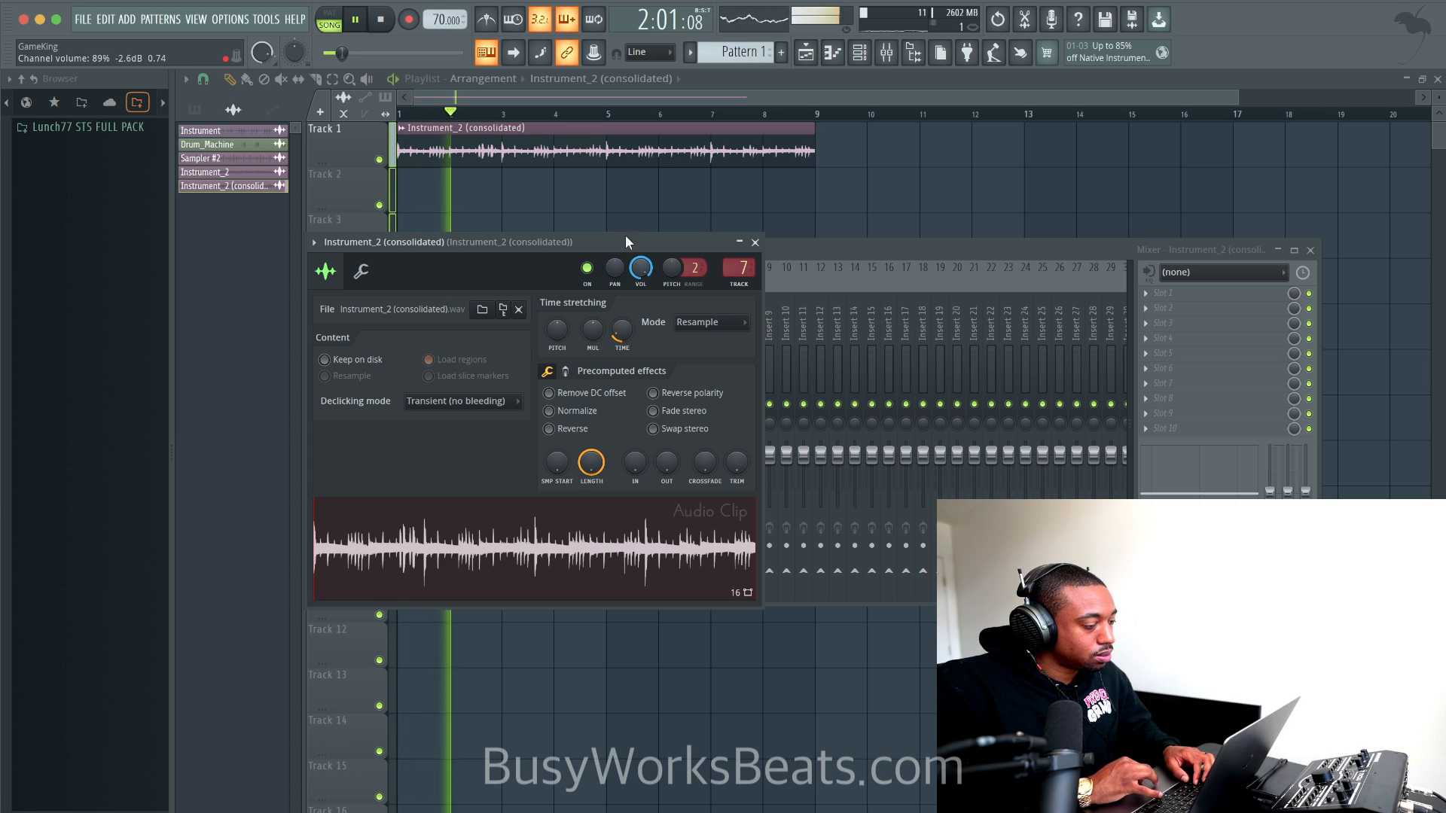
click(755, 241)
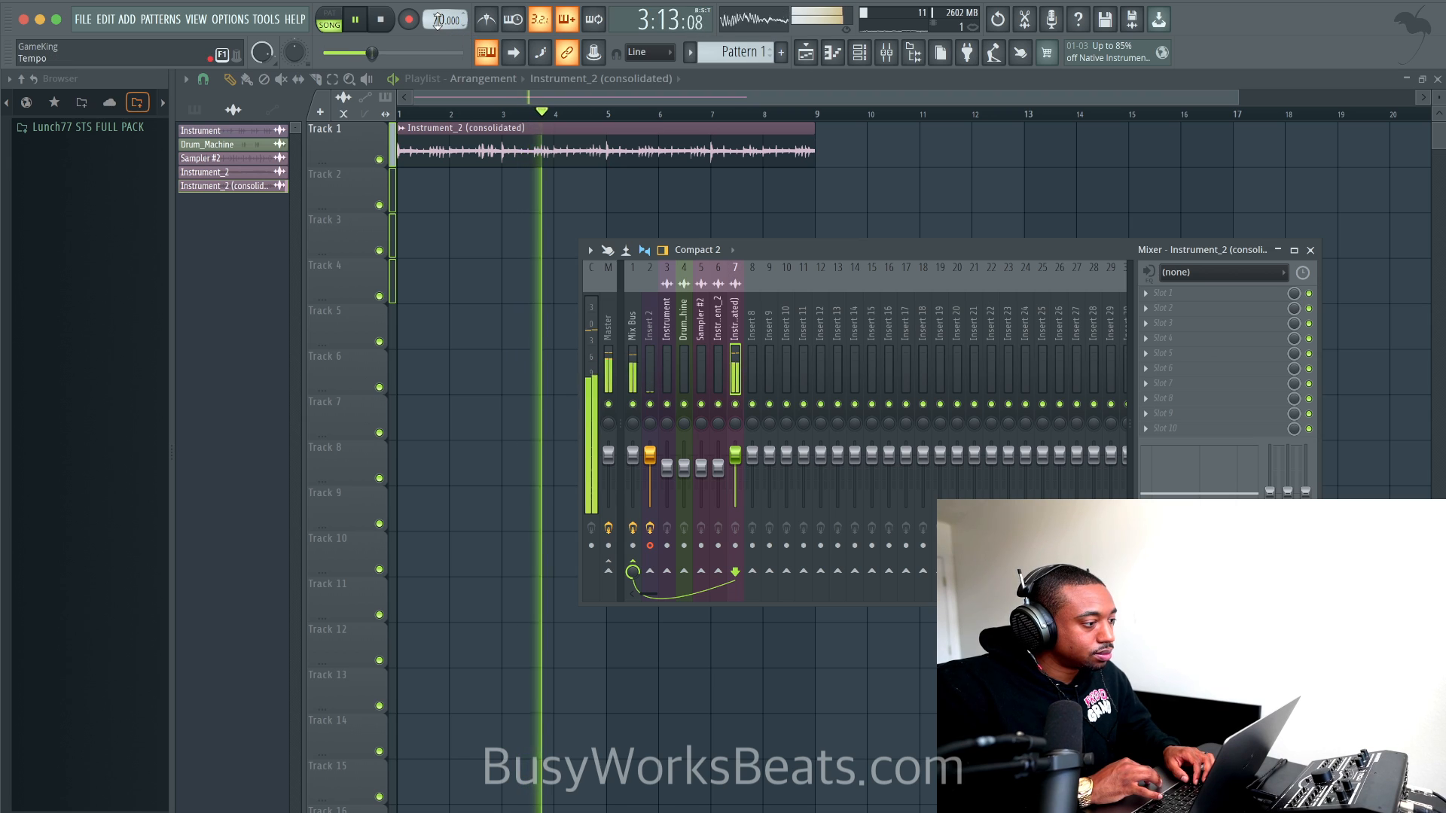
drag(438, 20, 437, 4)
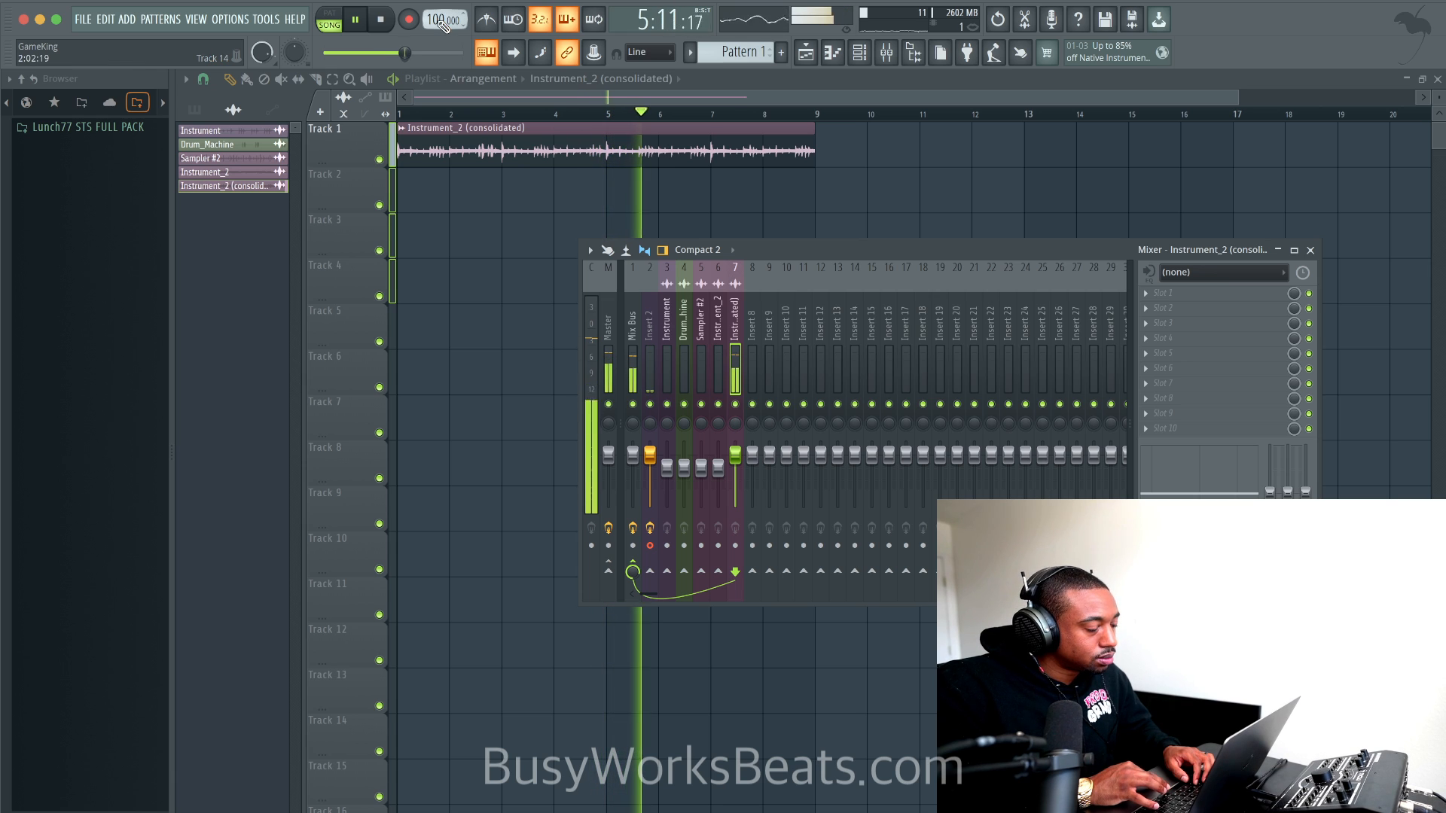
click(1209, 293)
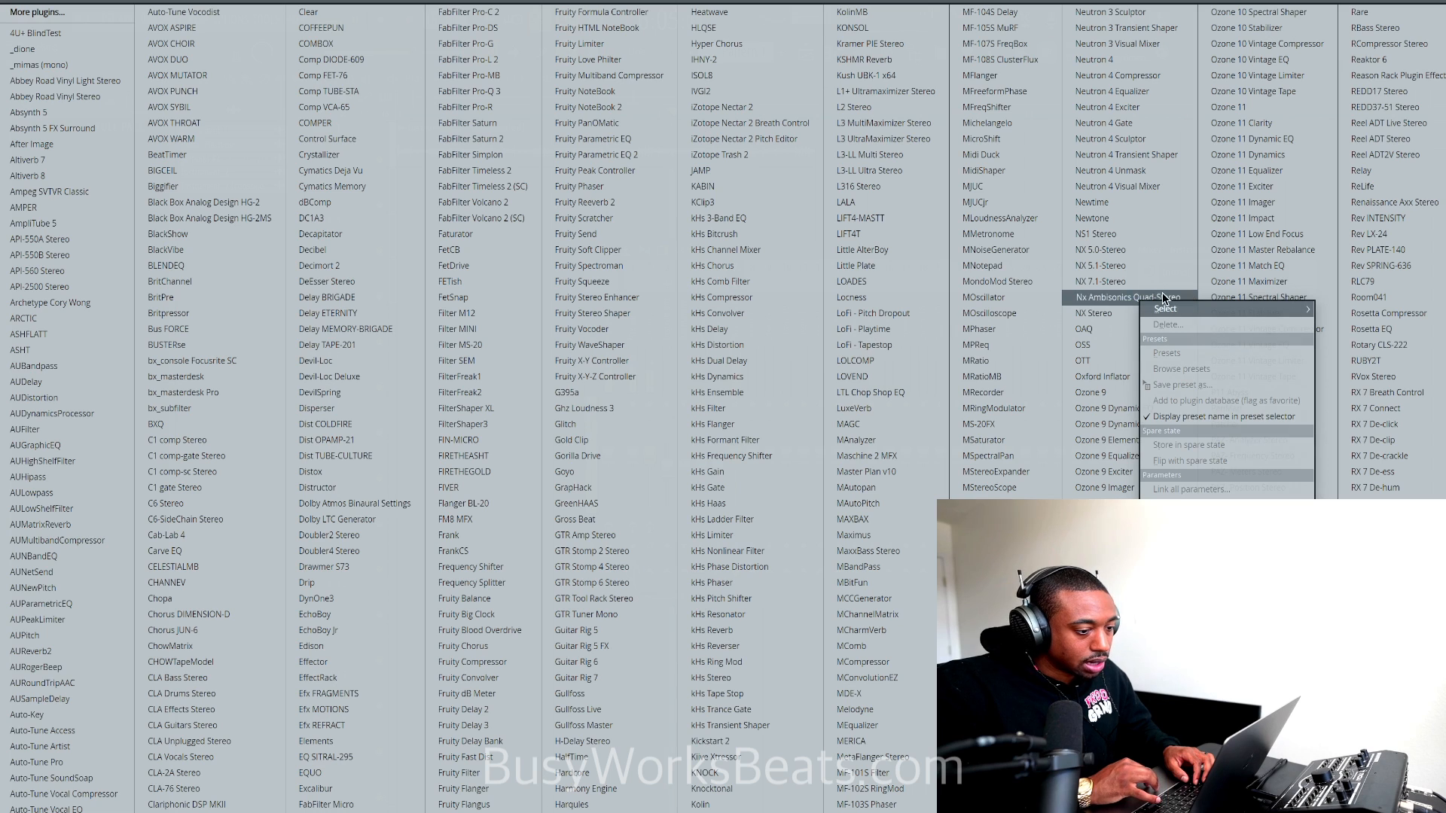
click(745, 651)
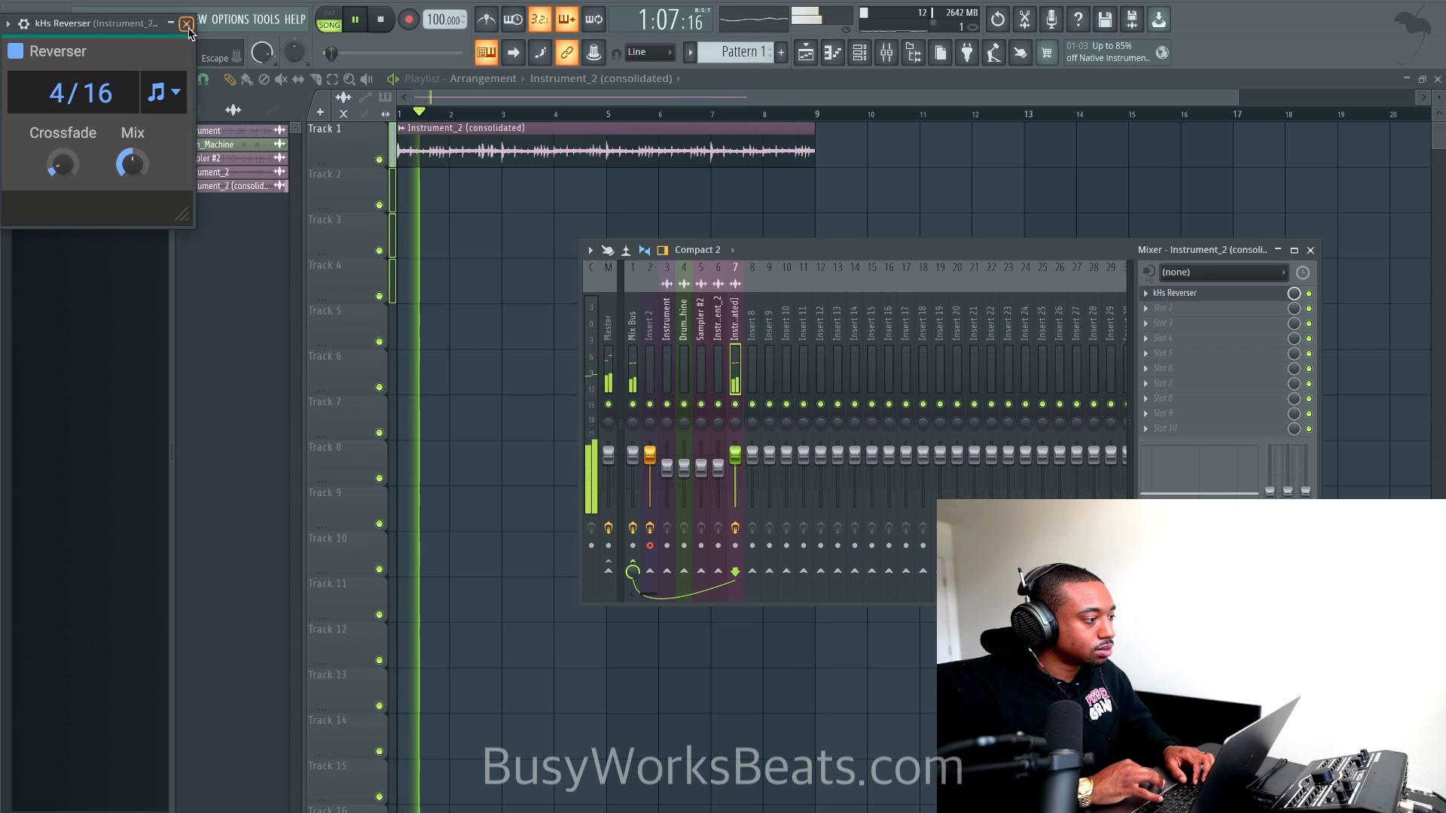
Close Reverser, stop playback, and undo the edits back to the four separate clips in the Playlist.
click(186, 24)
key(F9)
key(space)
key(ctrl+alt+z)
key(ctrl+alt+z)
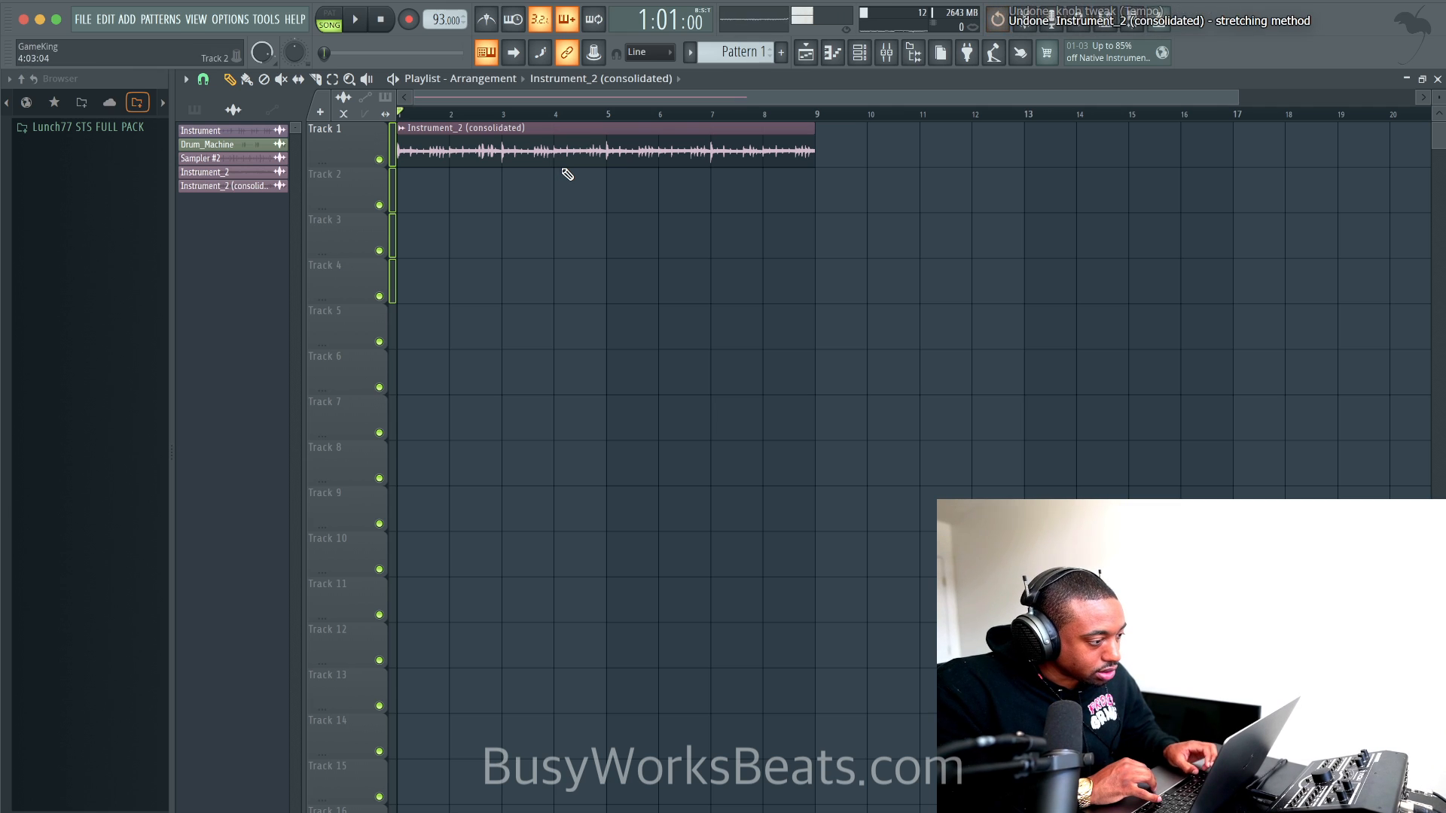
key(ctrl+alt+z)
key(ctrl+alt+z)
key(ctrl+alt+z)
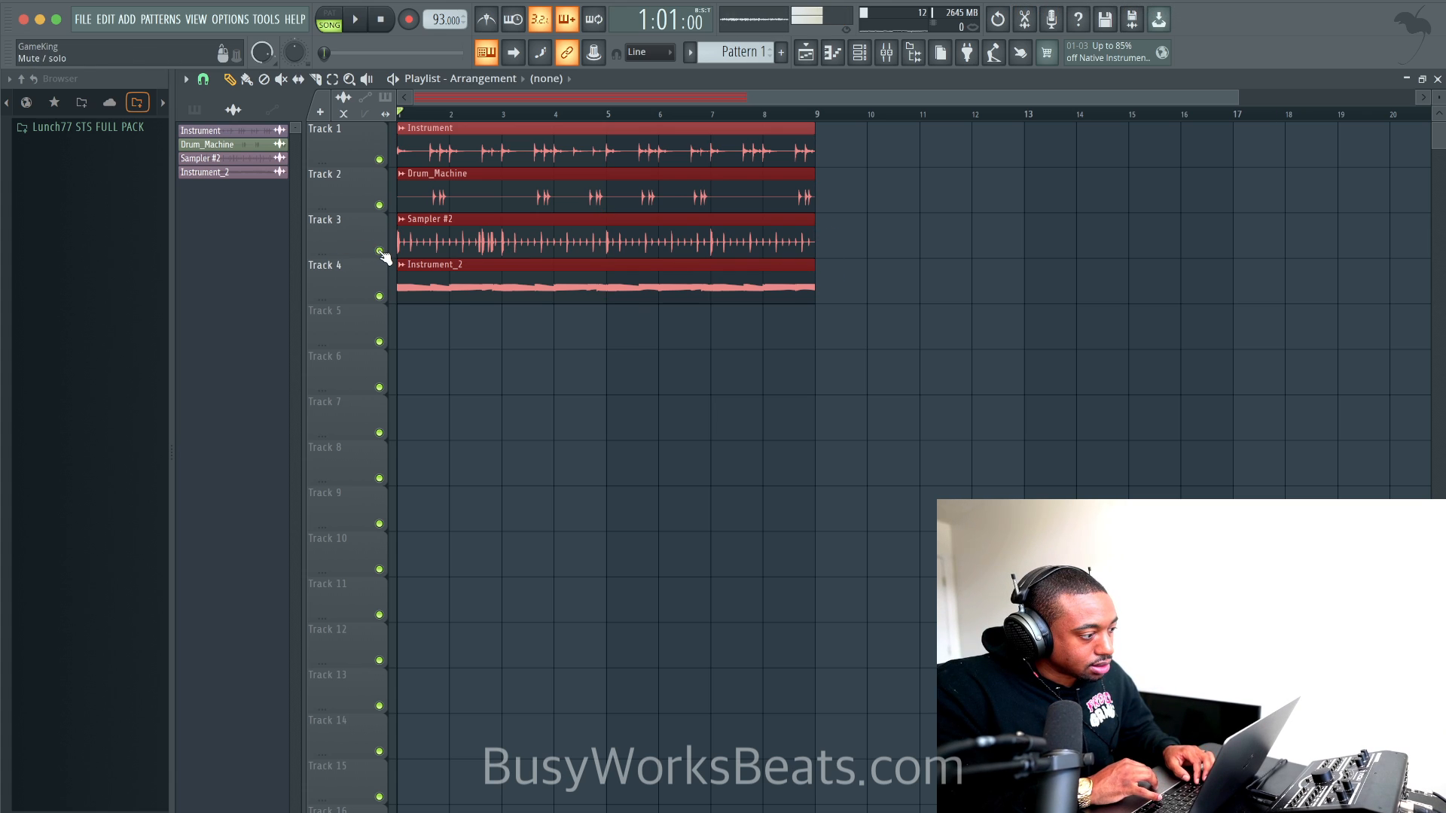
Mute Track 3 with the Sampler #2 clip and delete the Drum_Machine clip from Track 2.
click(380, 250)
click(723, 352)
key(space)
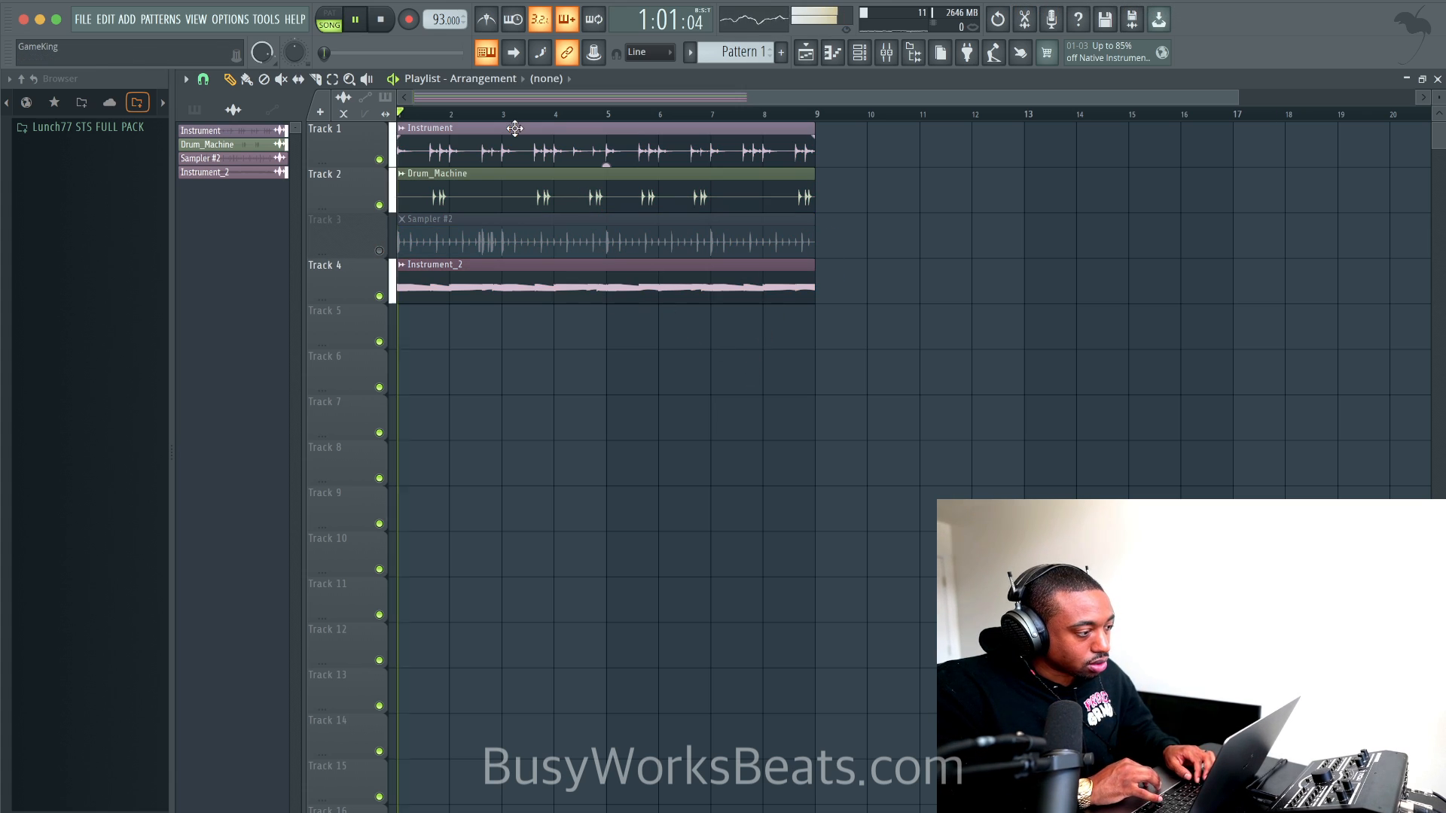
right_click(421, 204)
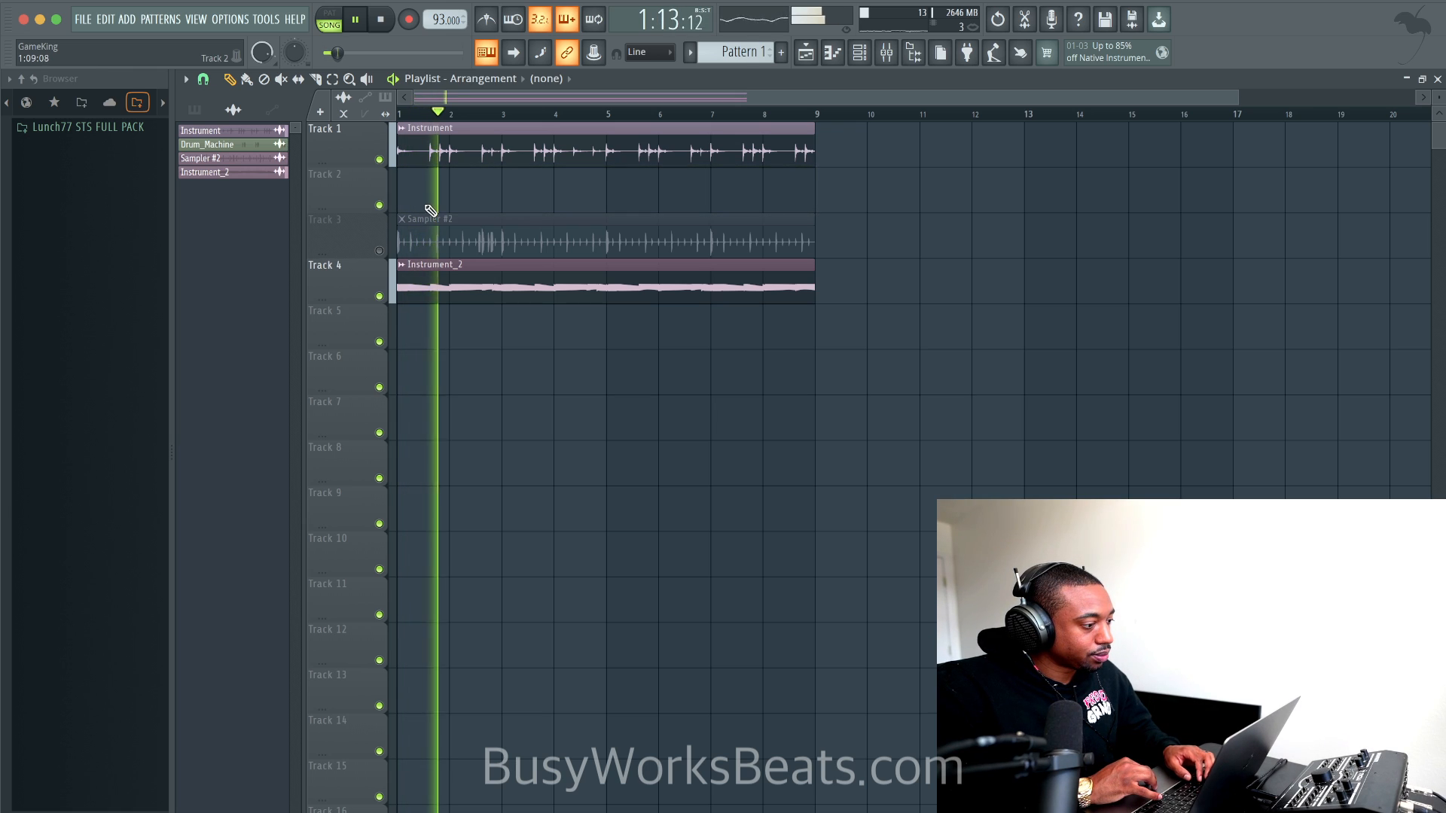
key(space)
Consolidate the Instrument and Instrument_2 clips into a single audio clip on Track 1.
click(575, 268)
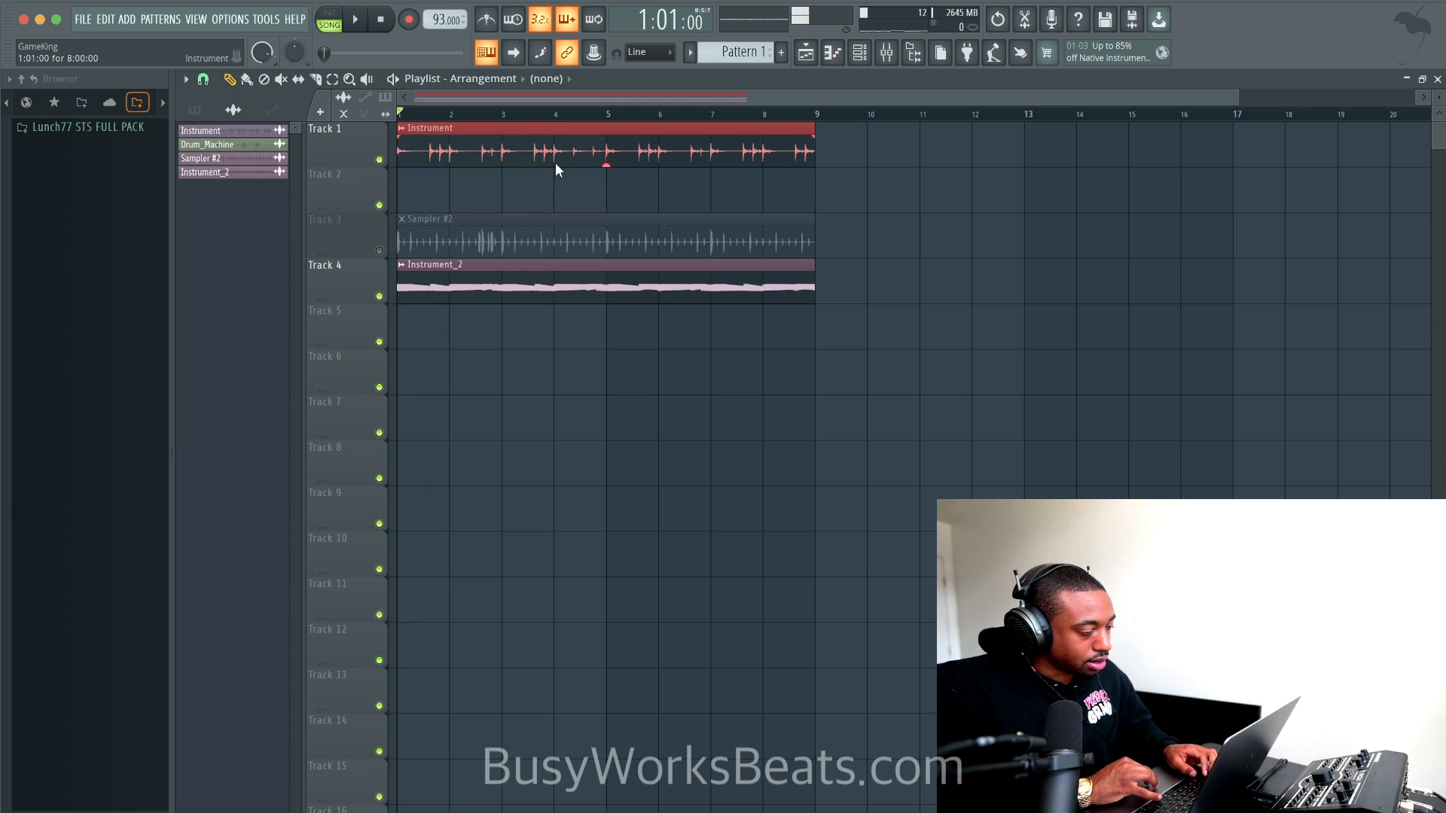
click(554, 289)
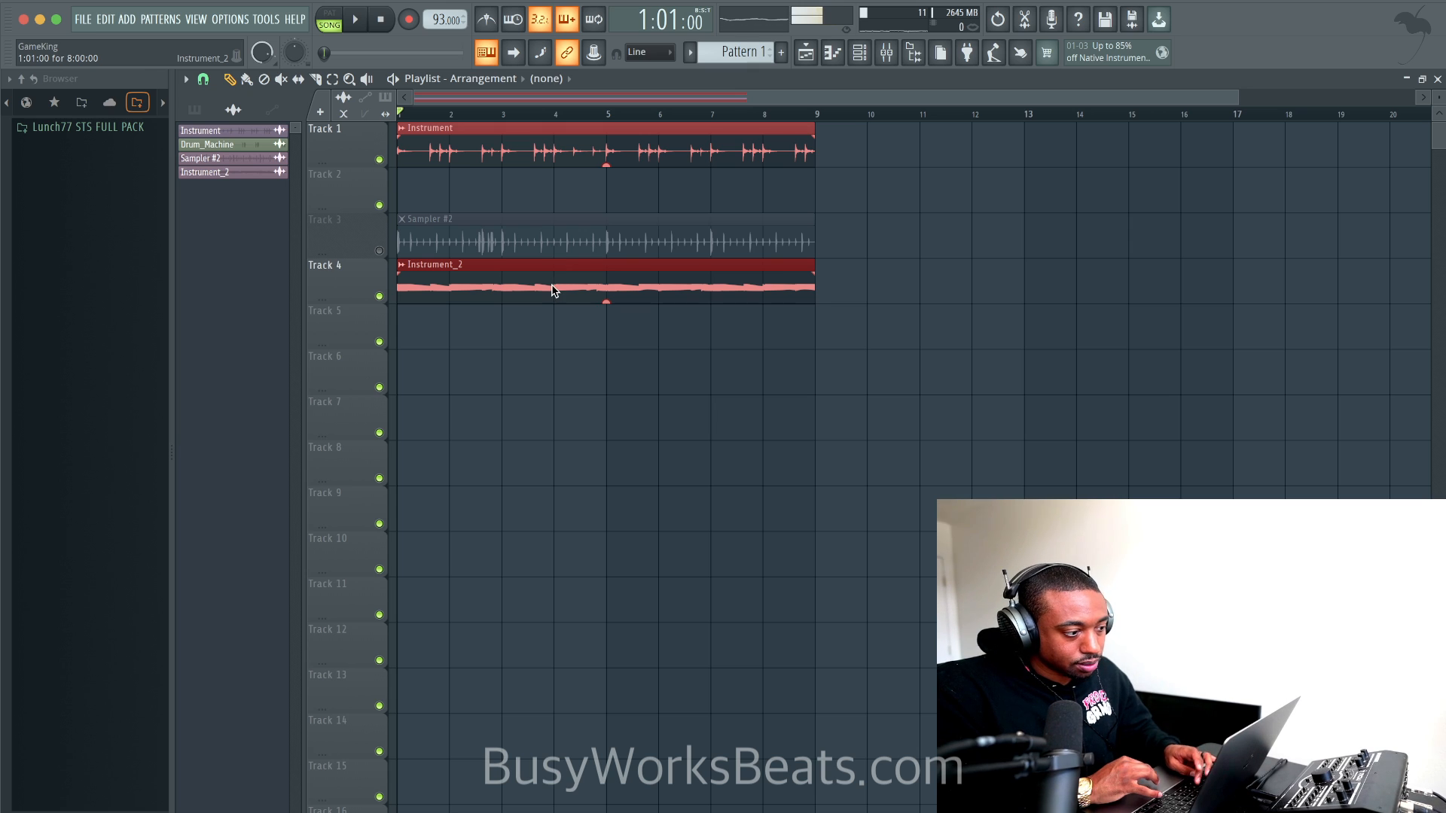
key(ctrl+alt+c)
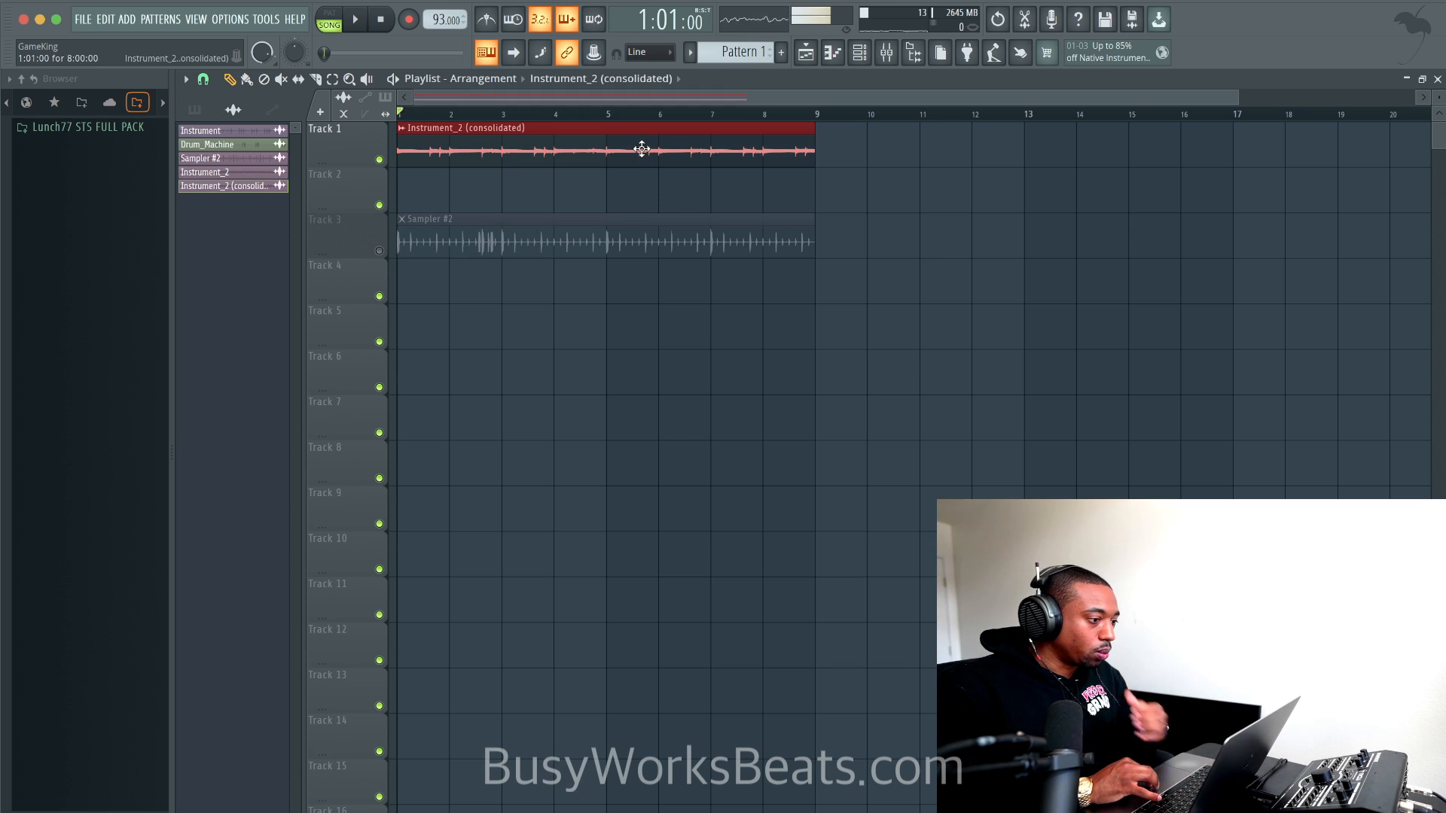
Set the consolidated clip's time-stretching mode to Resample, route it to mixer track 7, and close its settings.
double_click(641, 150)
click(726, 344)
click(715, 374)
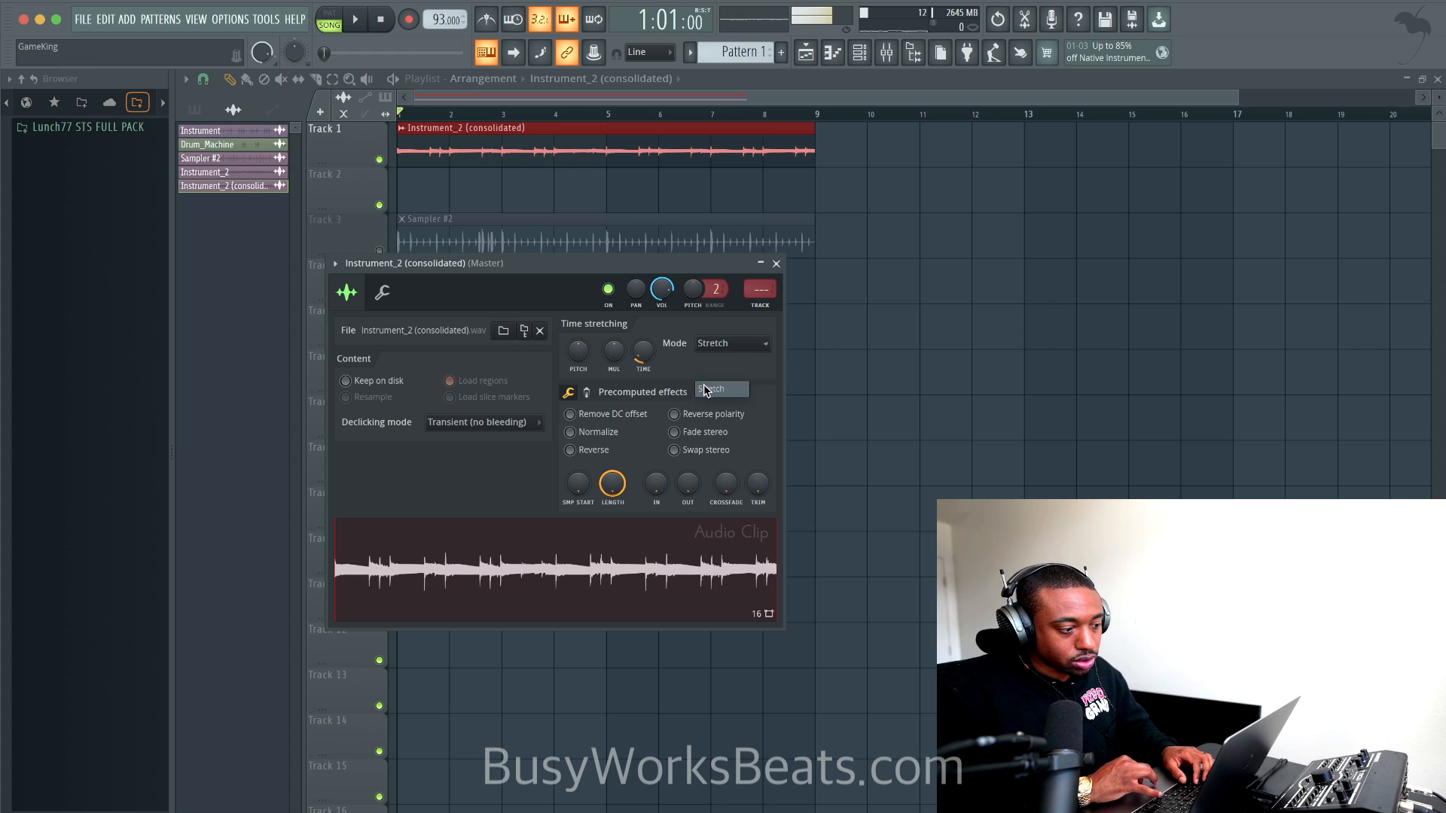
click(726, 344)
click(716, 373)
double_click(725, 268)
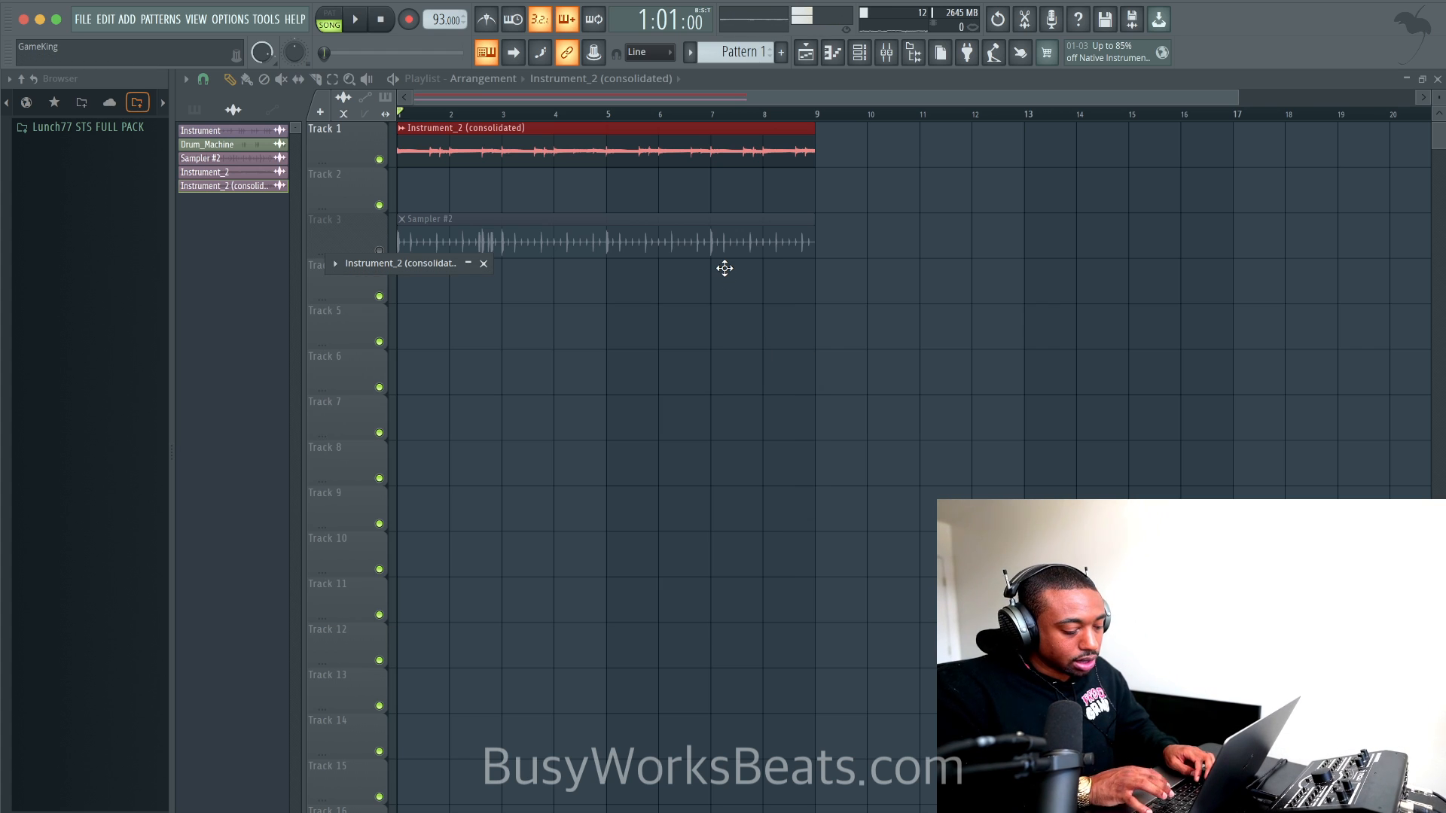
double_click(444, 263)
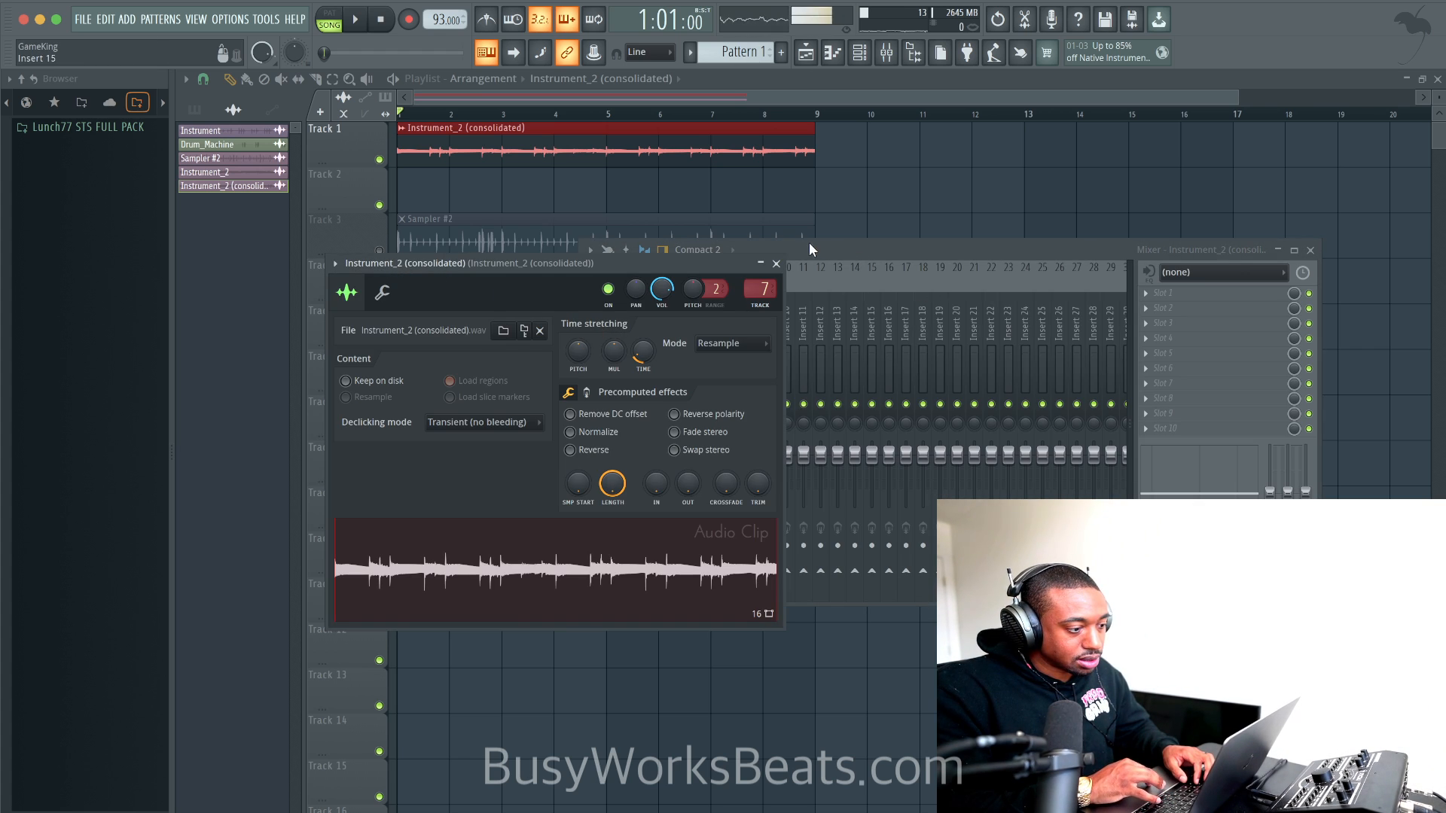
click(776, 263)
Load kHs Reverser on the consolidated clip's mixer track and raise the tempo to 109 BPM during playback.
click(1158, 291)
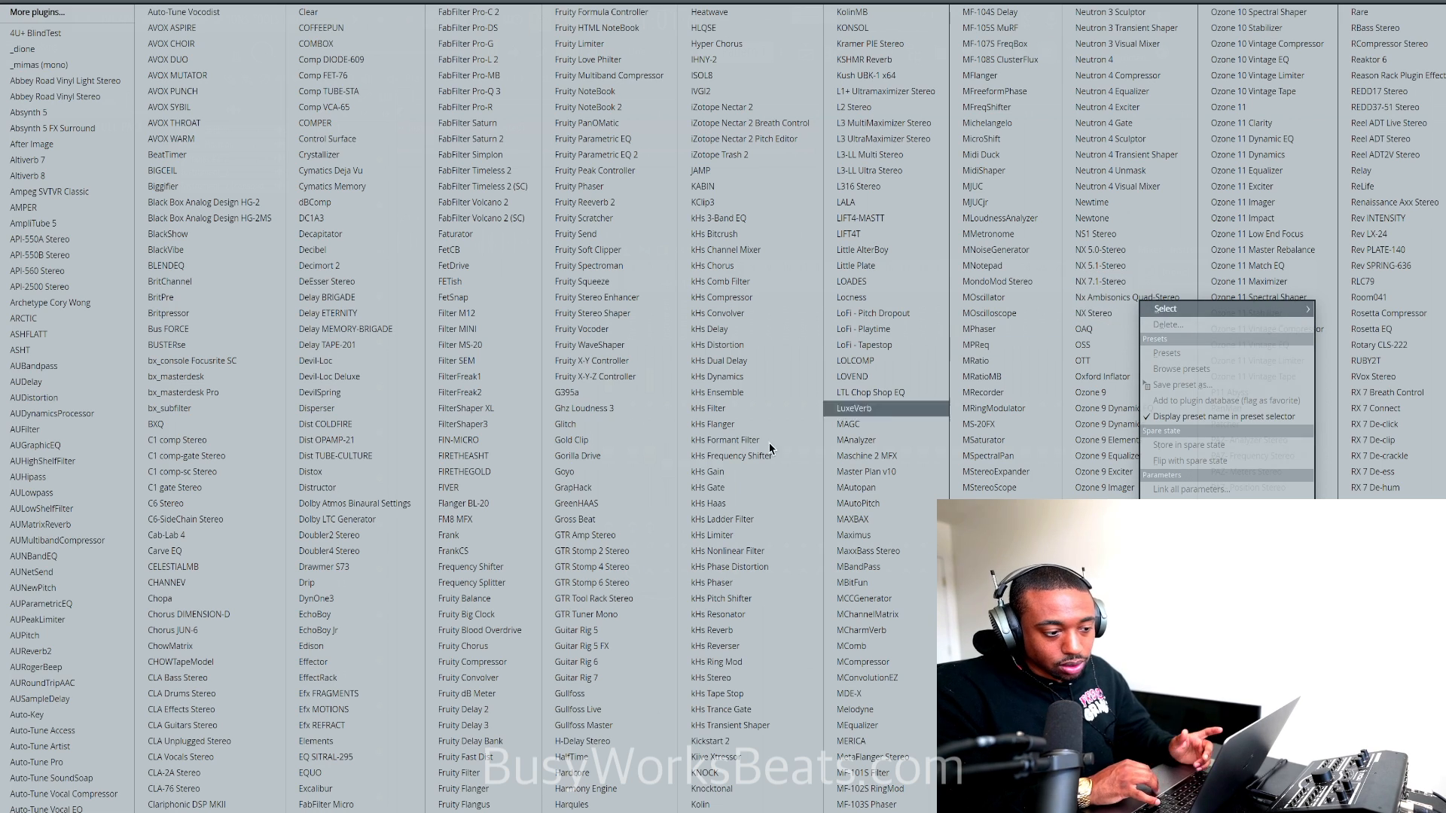
click(733, 643)
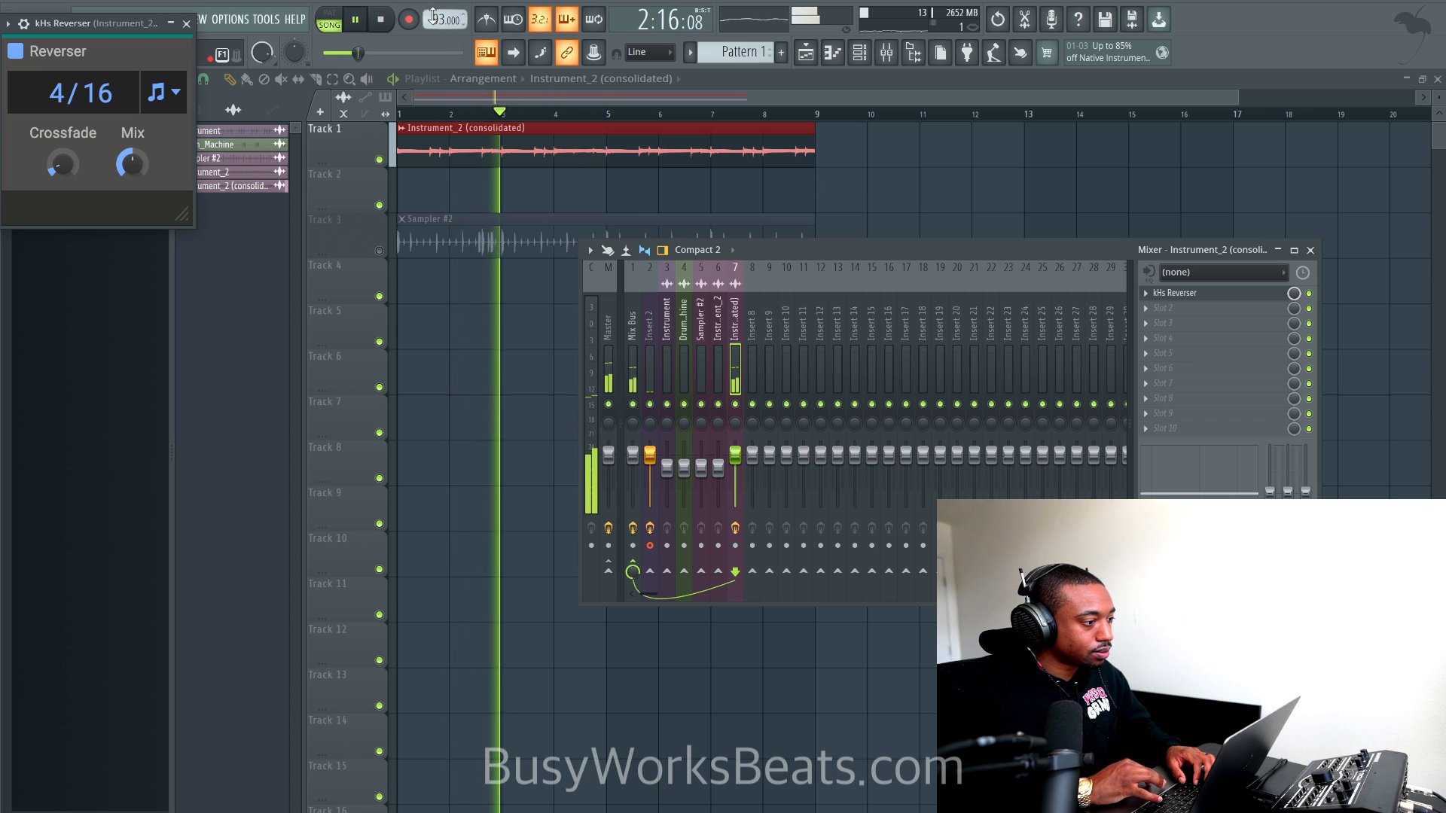
drag(441, 25, 442, 19)
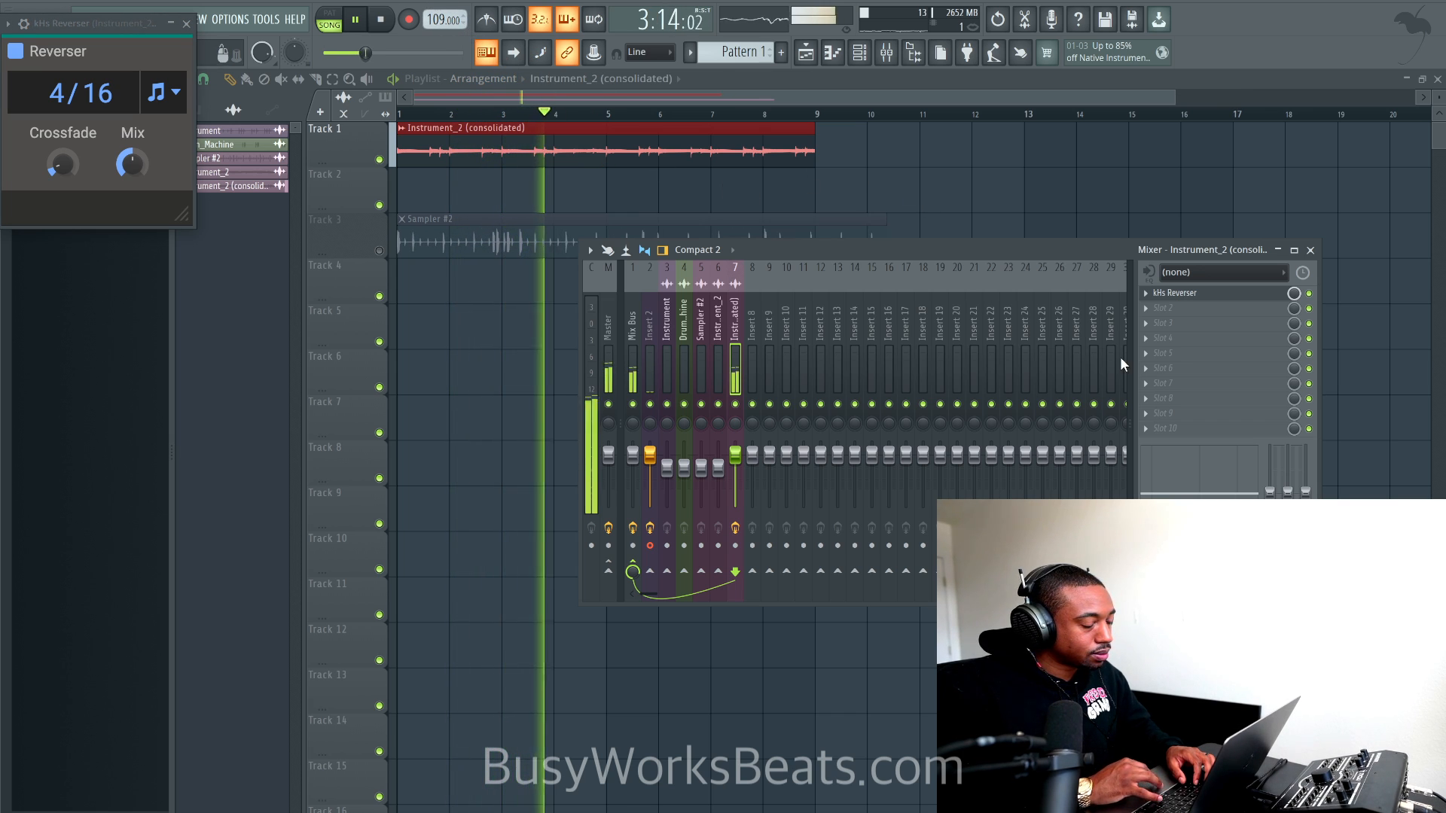
Move kHs Reverser to the second effect slot and add Fruity Parametric EQ 2 before it, cutting the low frequencies with band 1.
drag(1186, 317, 1181, 316)
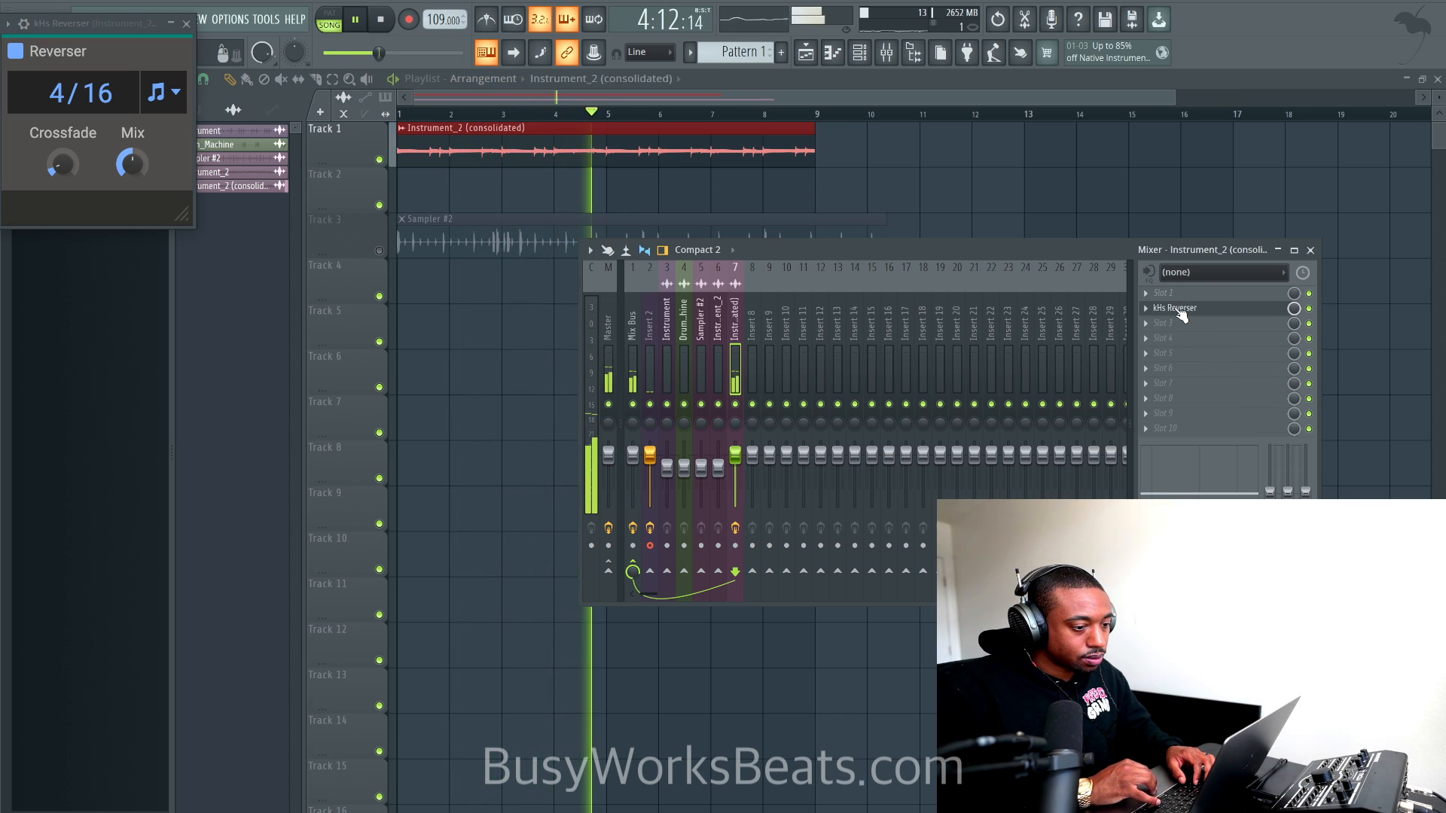
click(1174, 293)
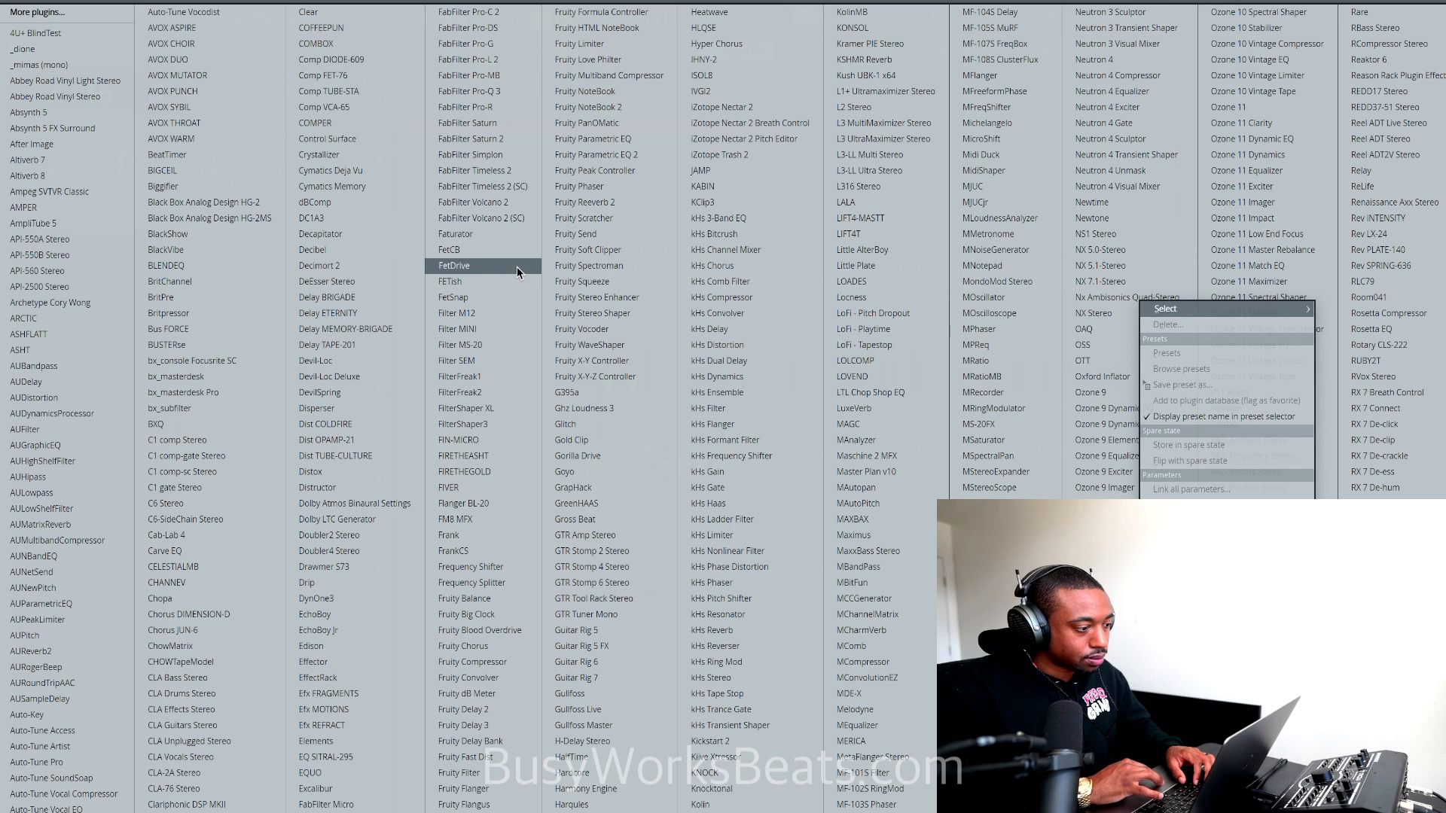
click(625, 154)
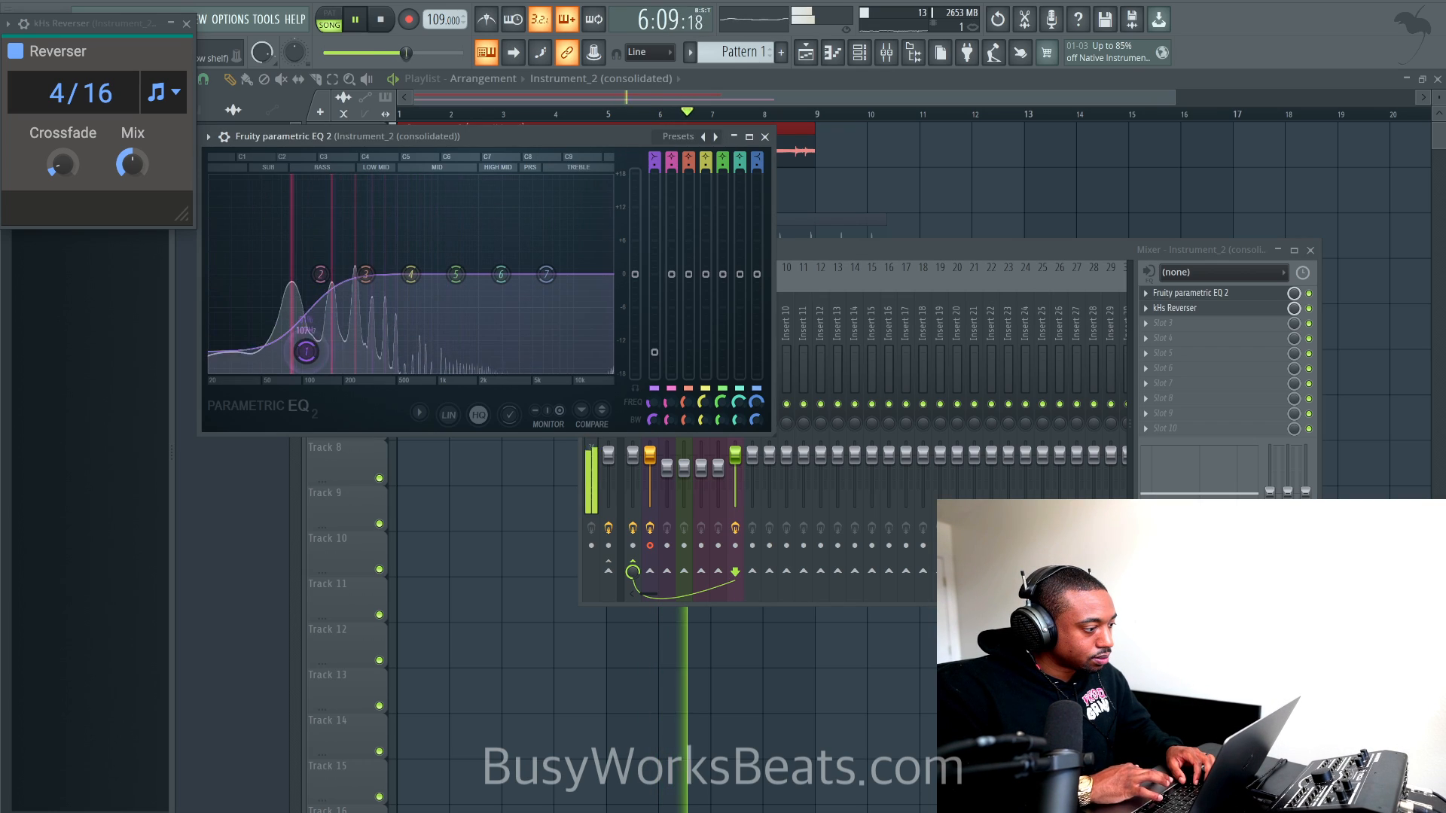
click(764, 136)
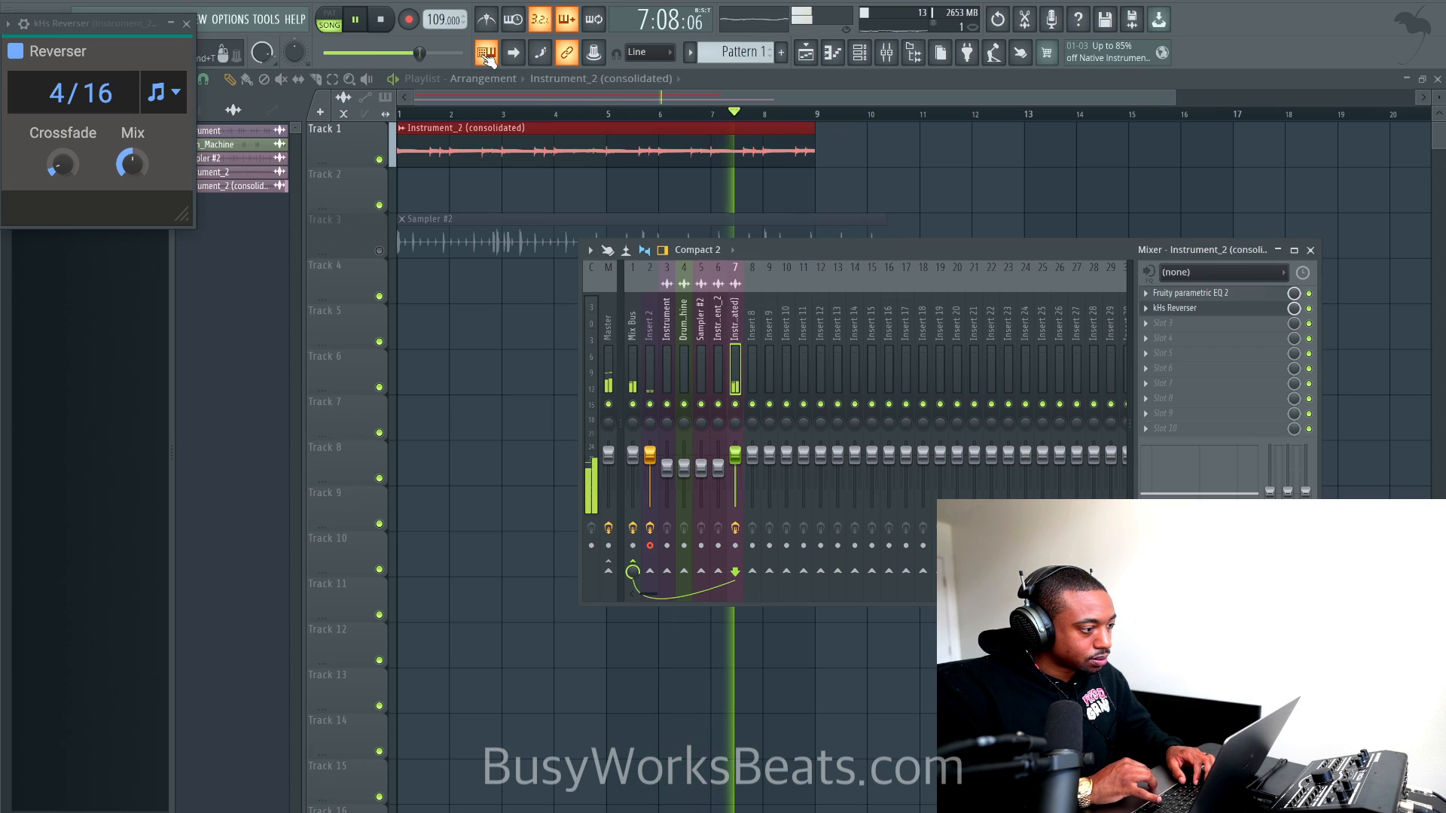
Try the Reverse effect in the consolidated clip's audio settings.
double_click(729, 157)
click(594, 450)
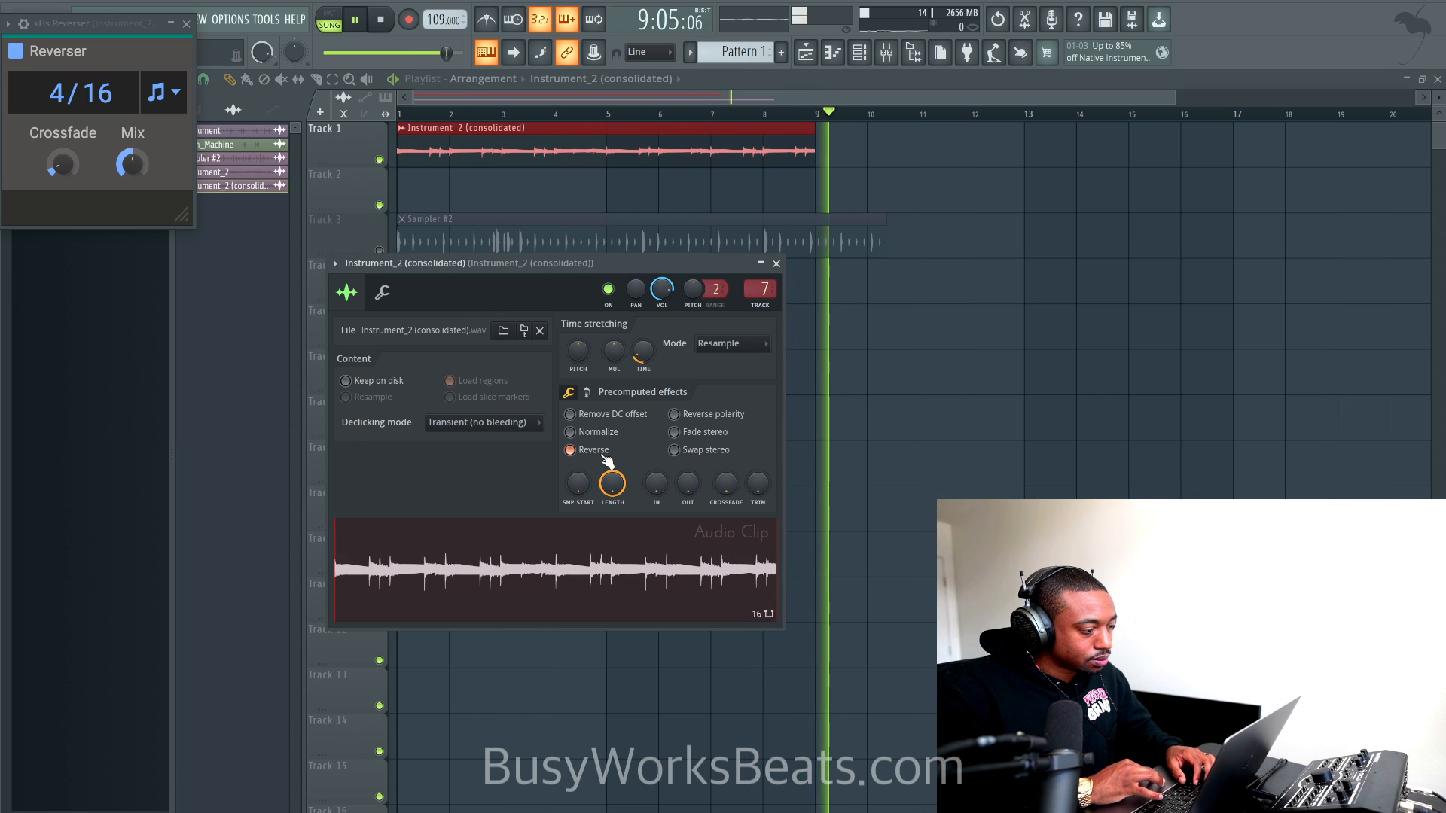
click(603, 454)
Add kHs Bitcrush and kHs Pitch Shifter in the third and fourth effect slots of the consolidated clip's mixer track.
key(F9)
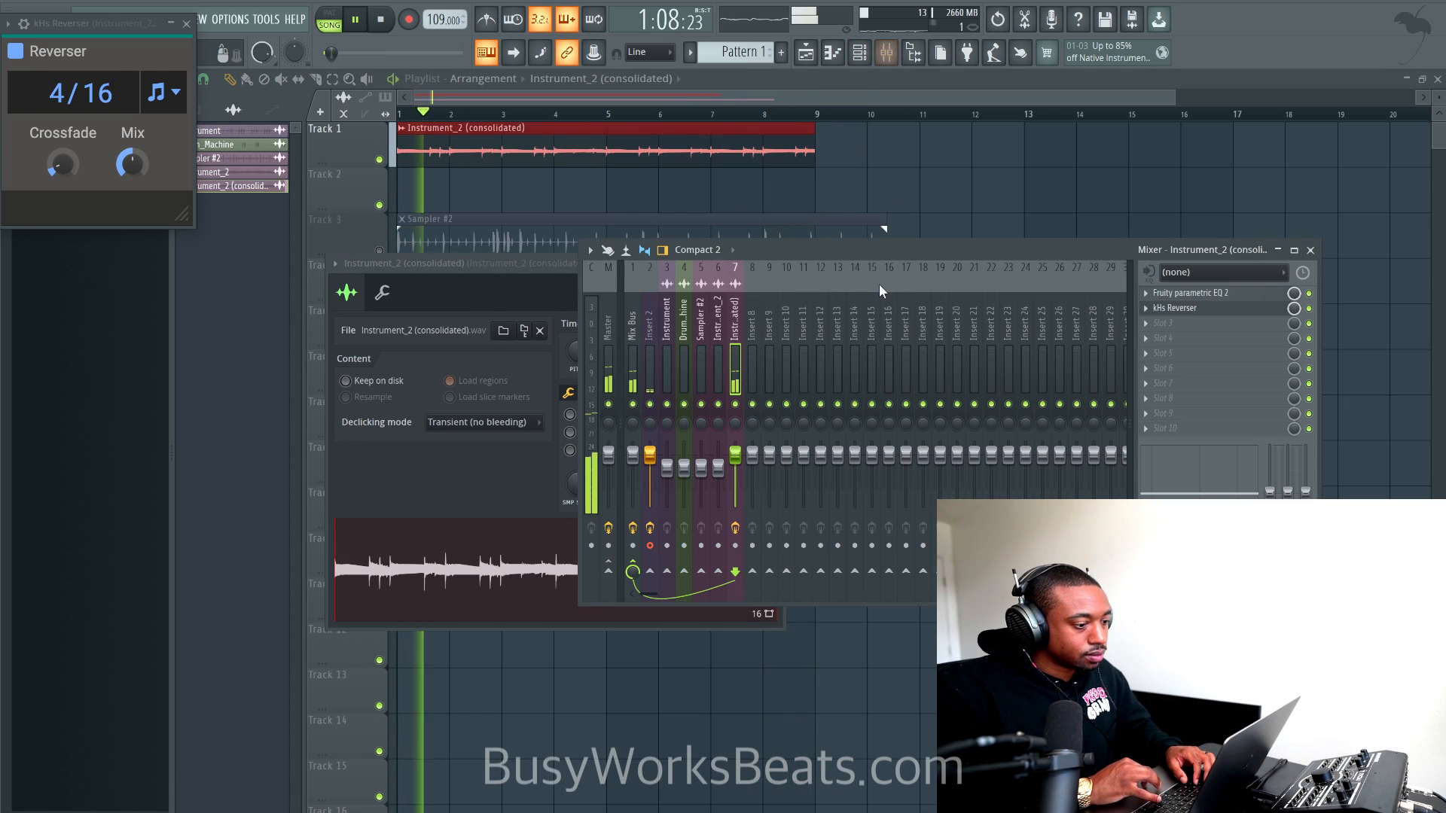
click(1199, 324)
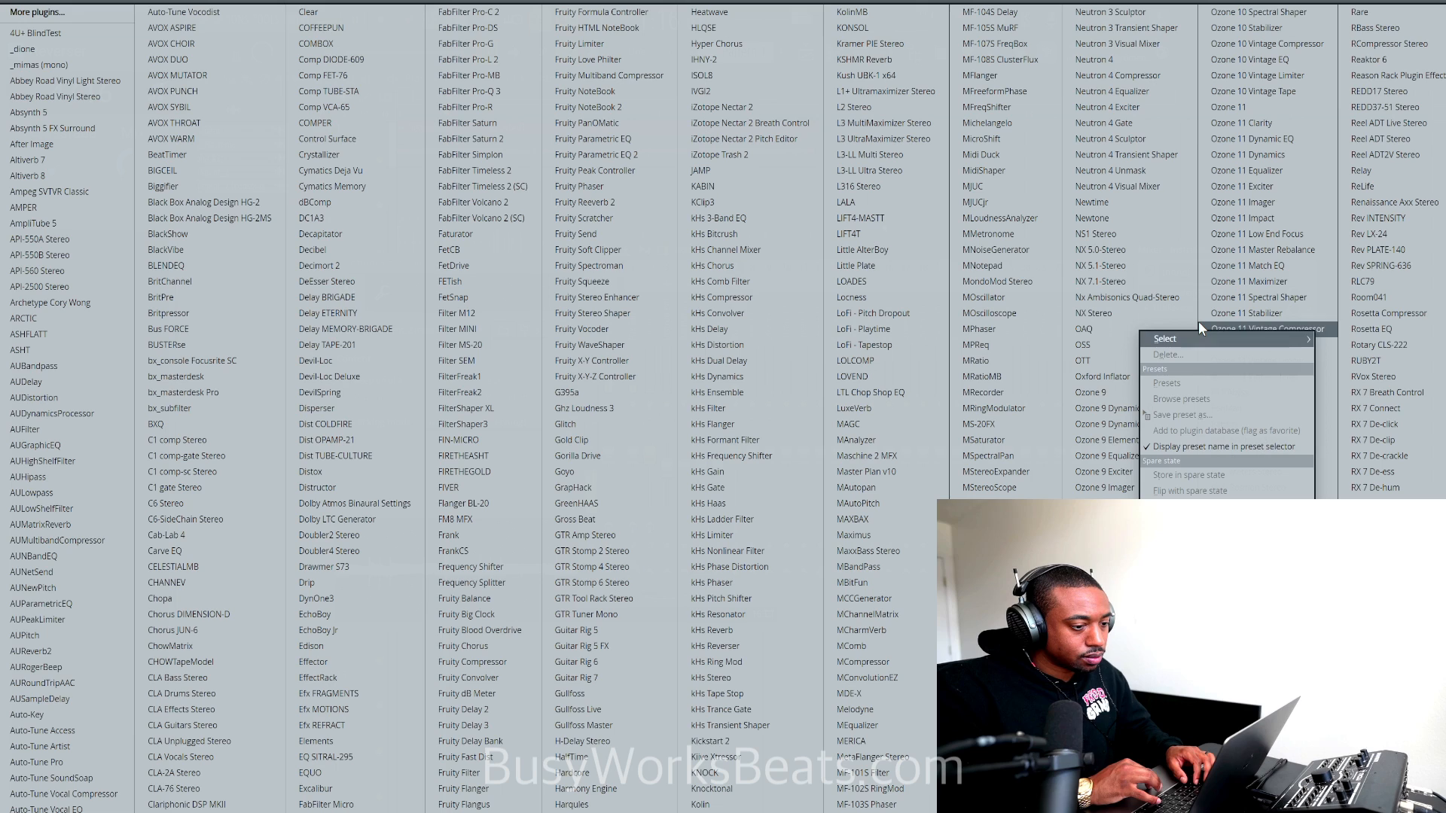
click(723, 234)
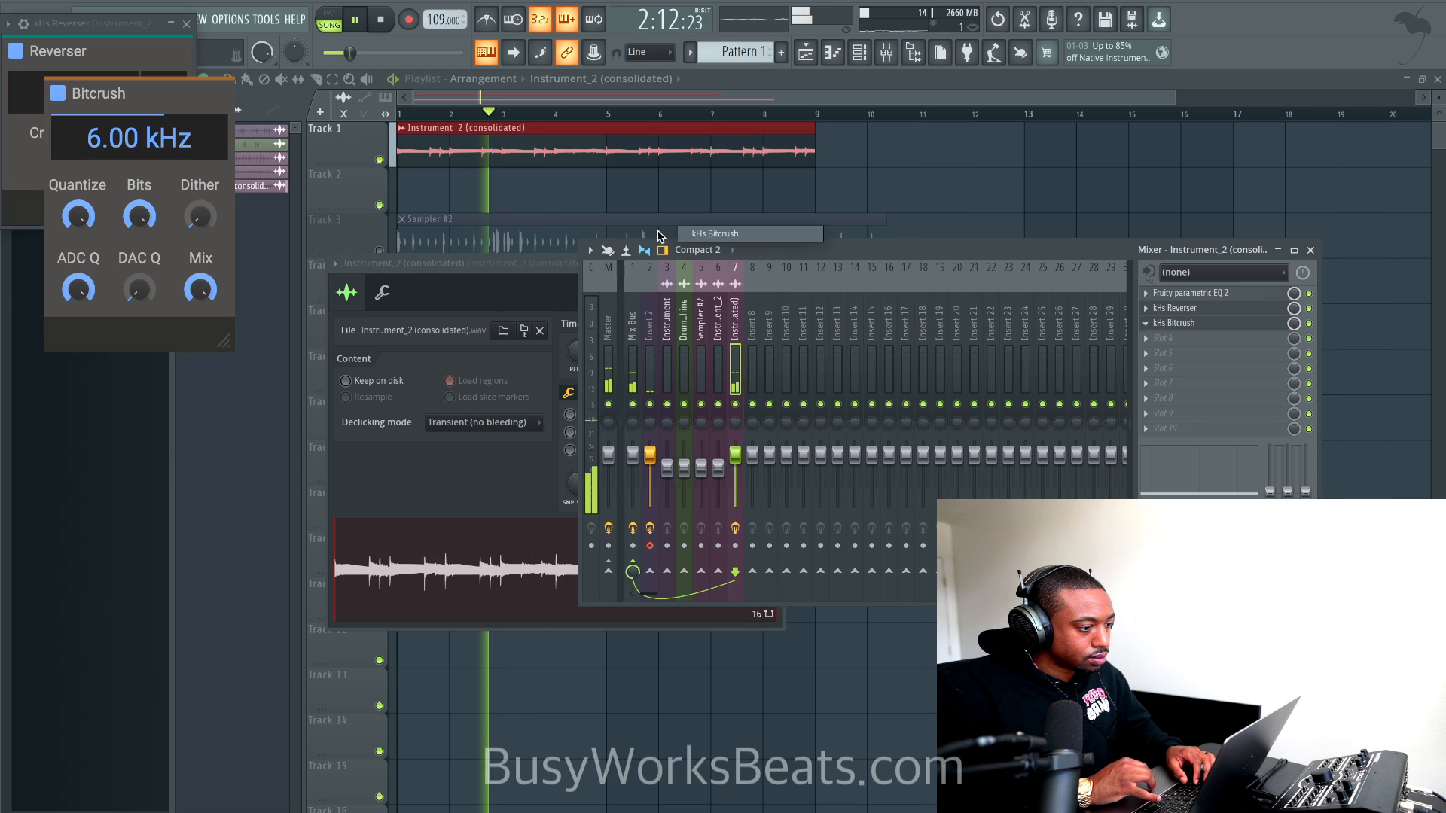
click(1182, 344)
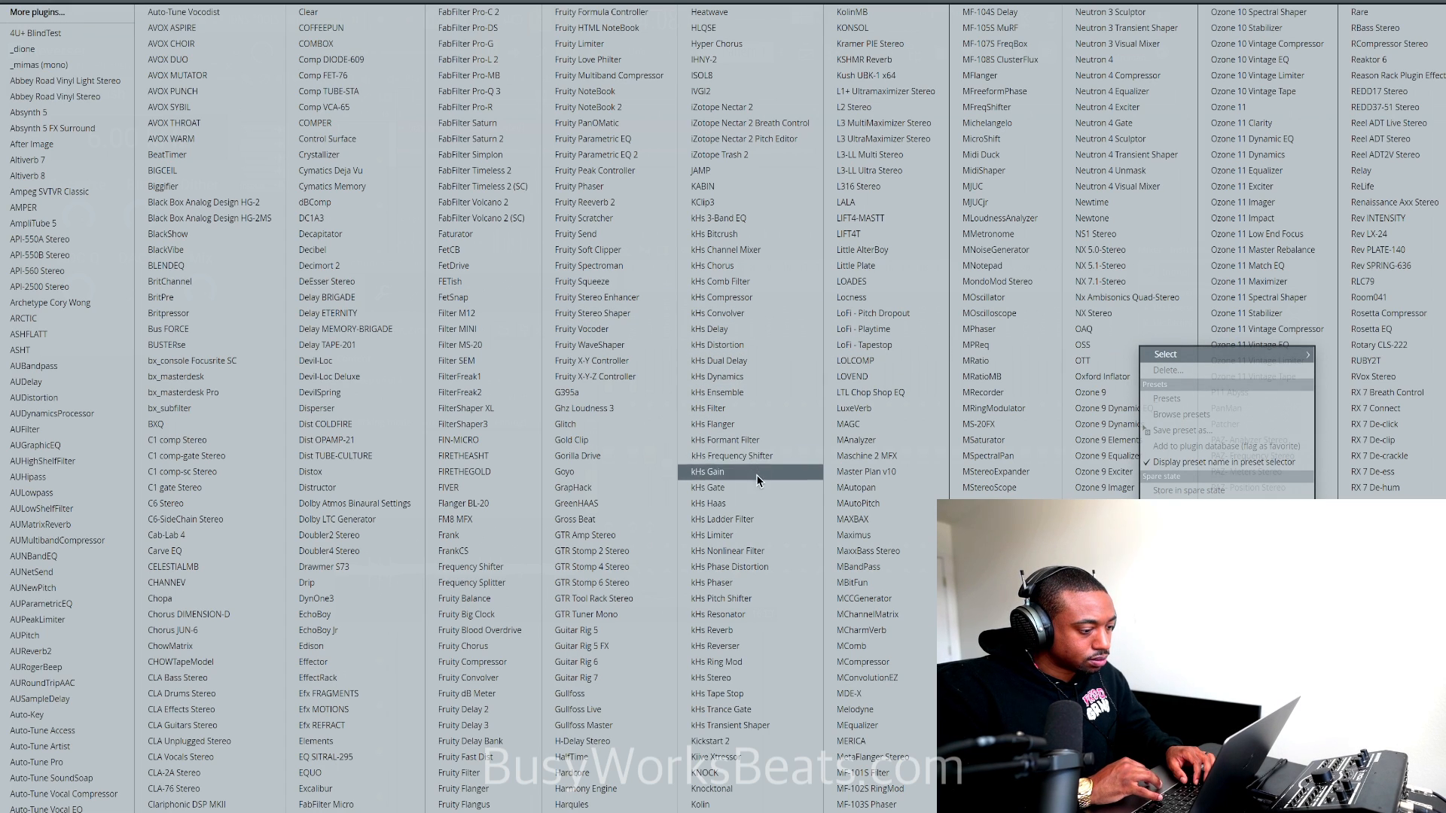
click(764, 600)
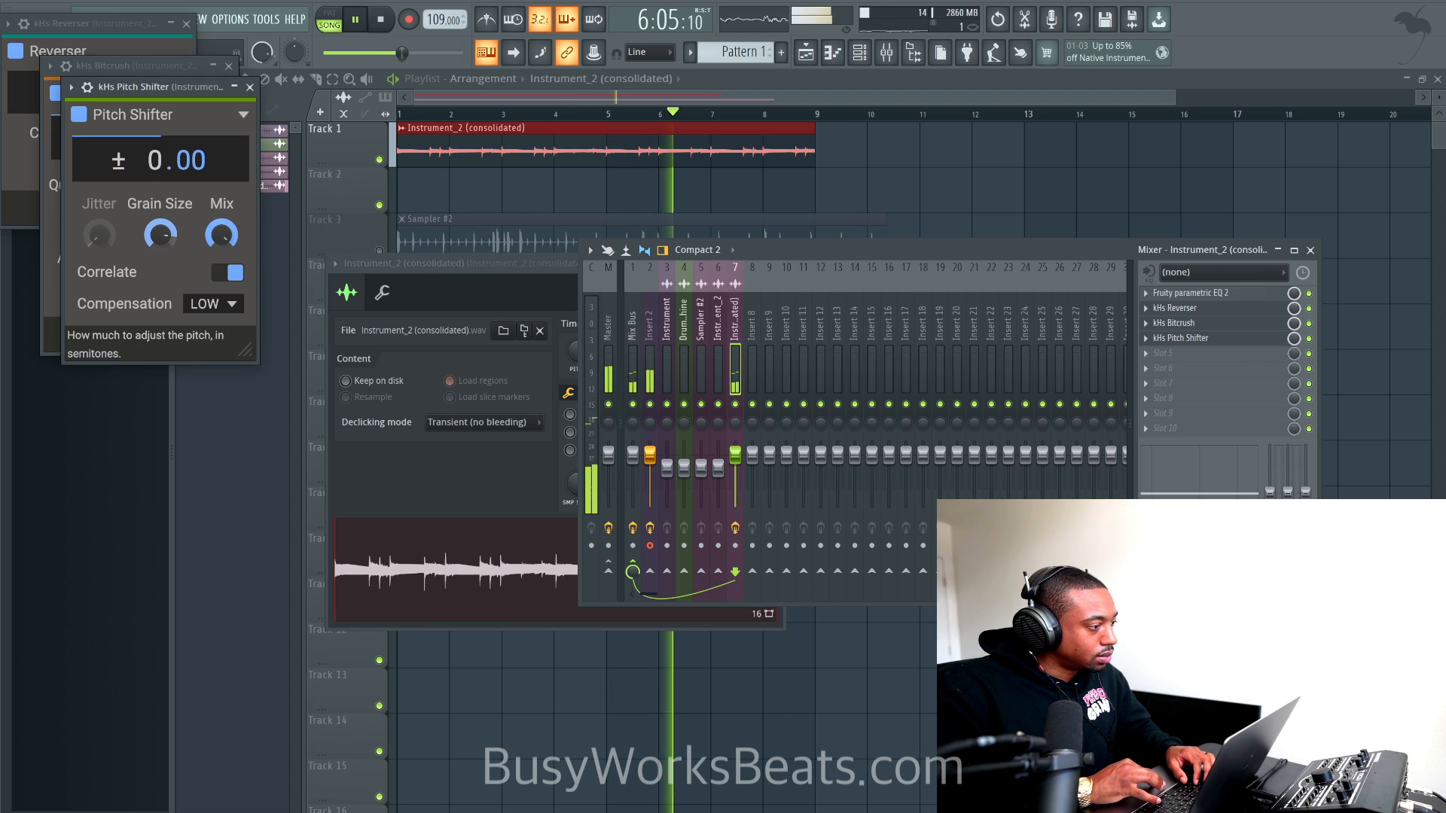
Close the open effect plugin windows and lower the project tempo to 94 BPM during playback.
click(249, 87)
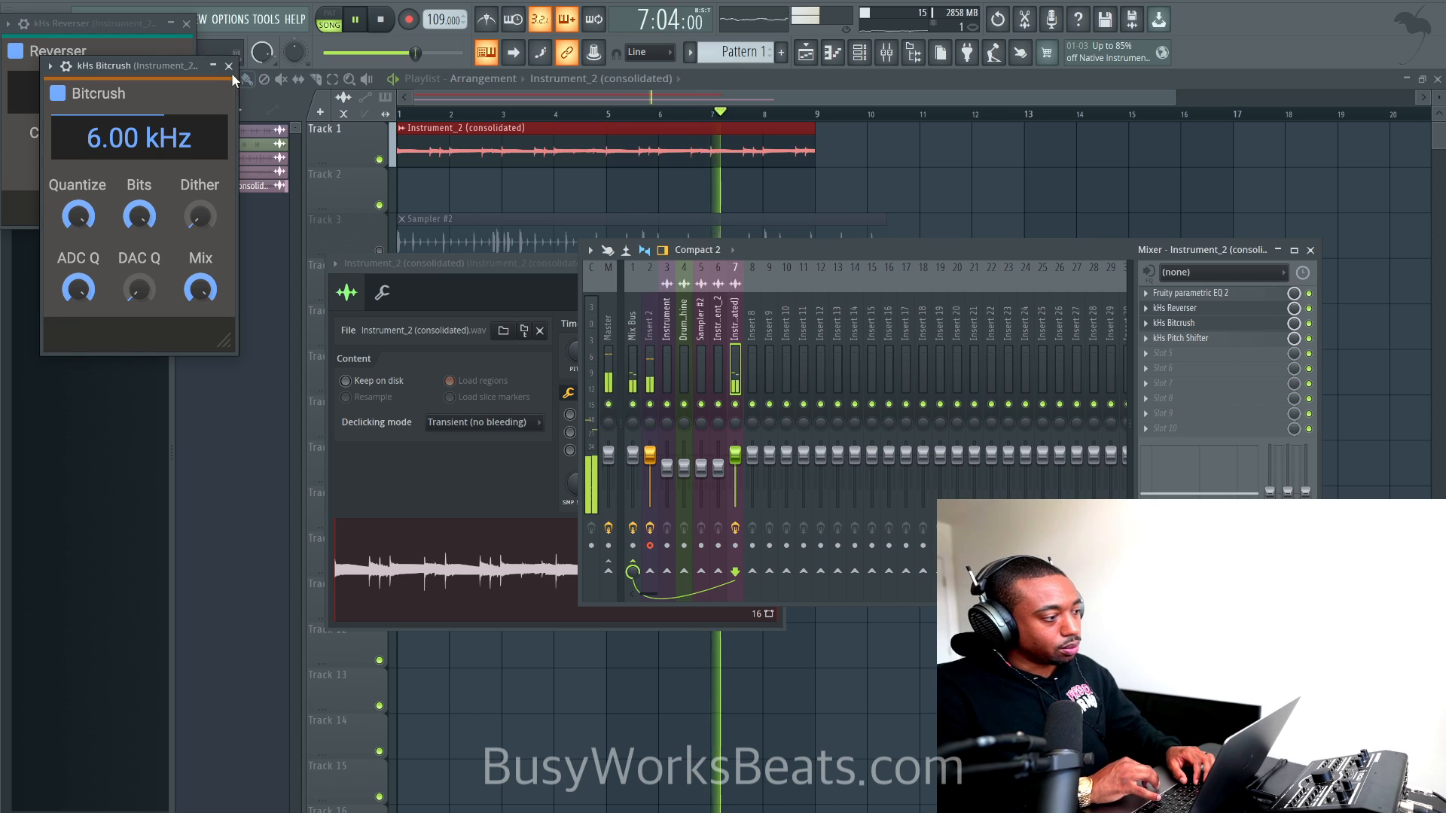
click(229, 66)
click(185, 25)
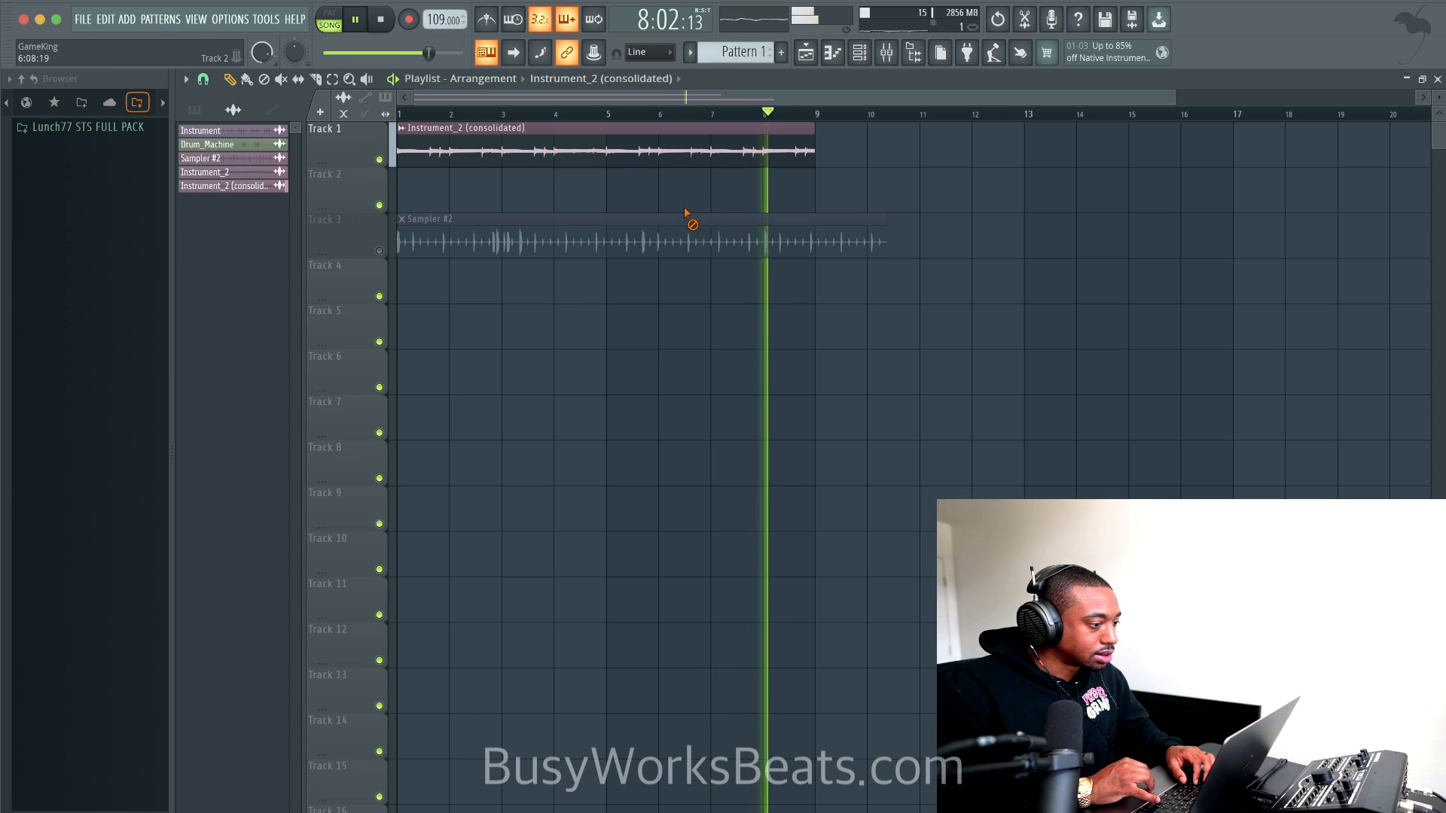
click(670, 217)
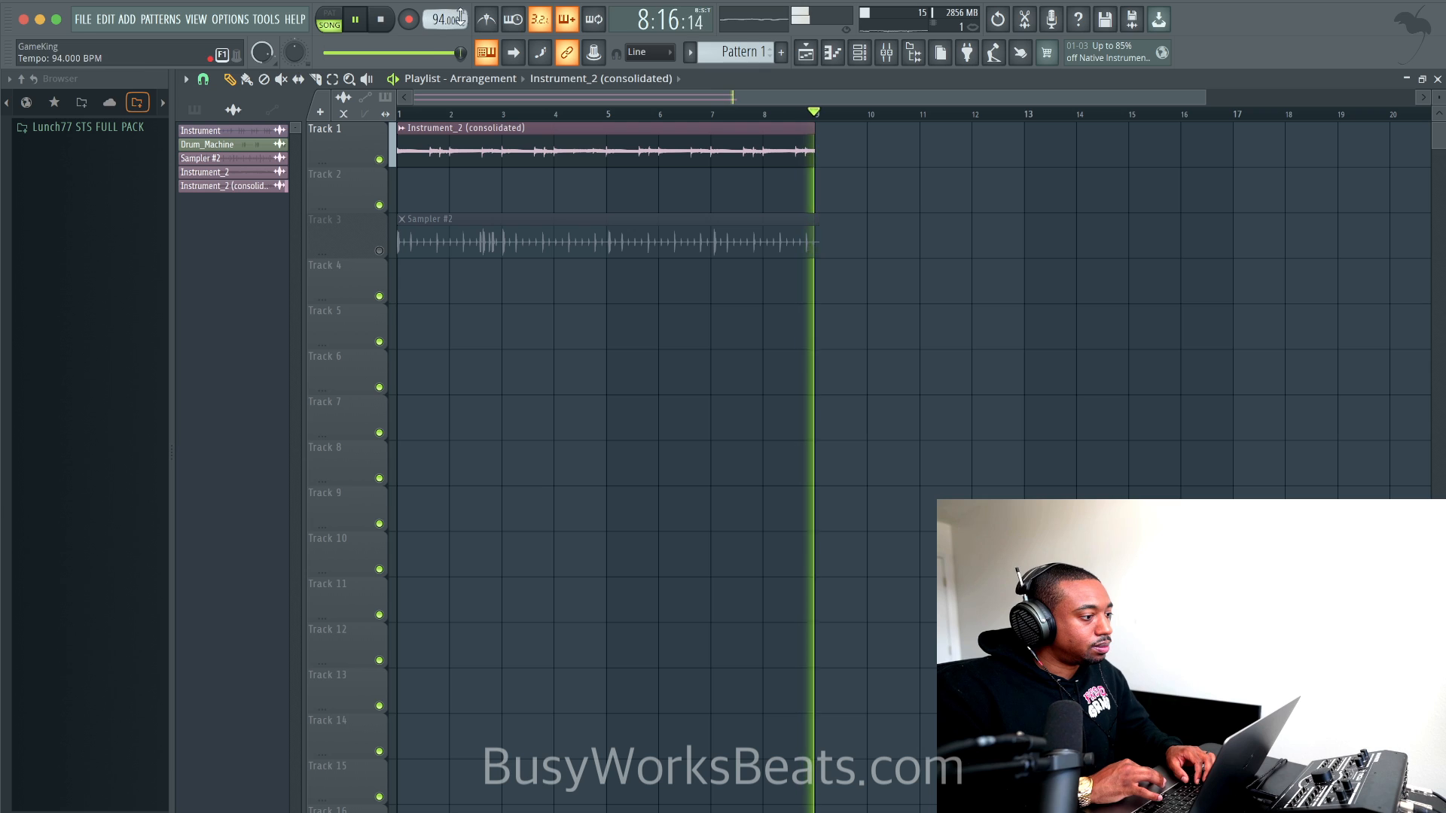
Raise the Instrument_2 (consolidated) channel's volume to 100% and bypass kHs Reverser on its mixer track.
click(859, 52)
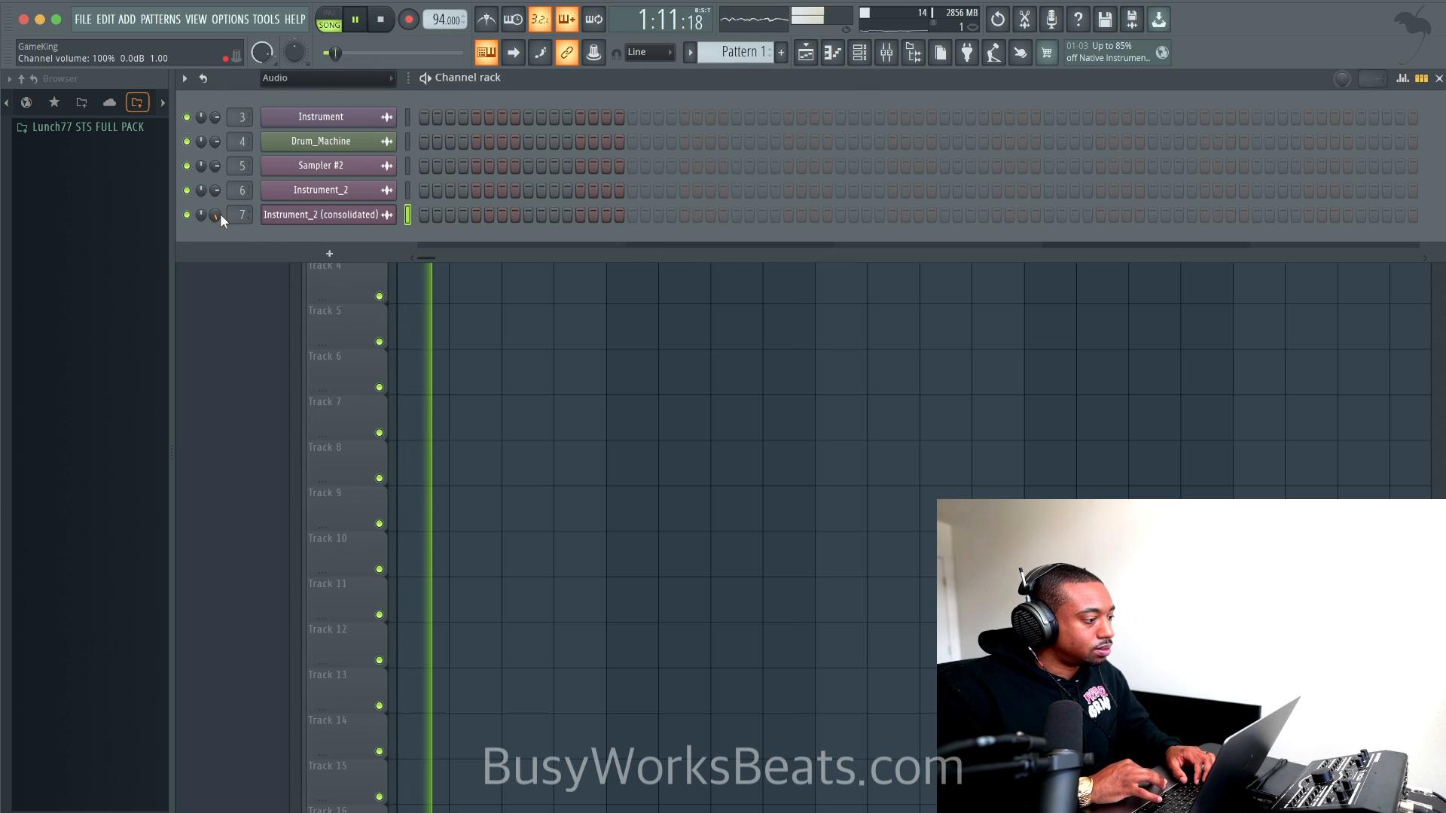
drag(216, 214, 216, 185)
click(887, 53)
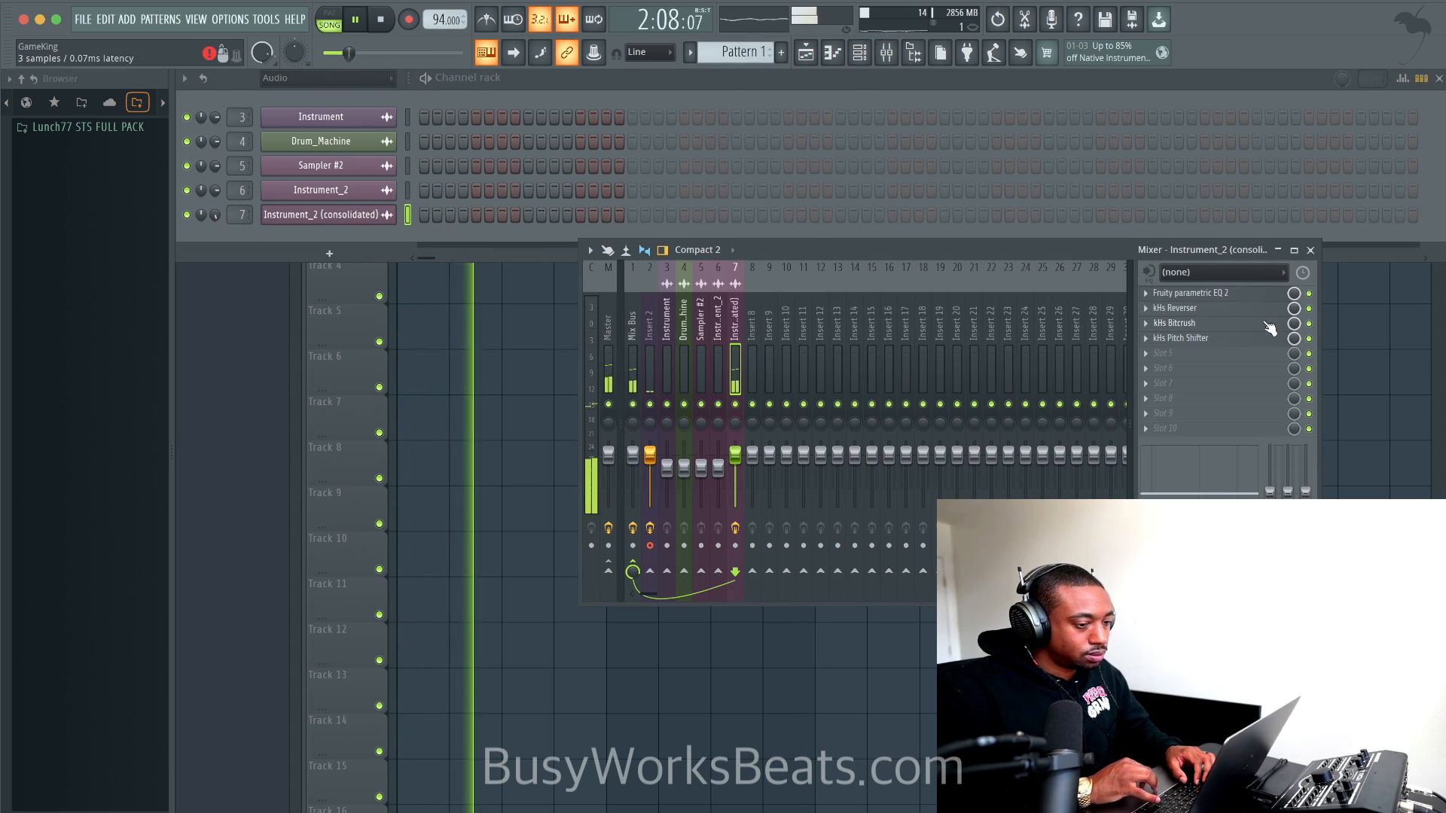
key(space)
click(1309, 308)
key(space)
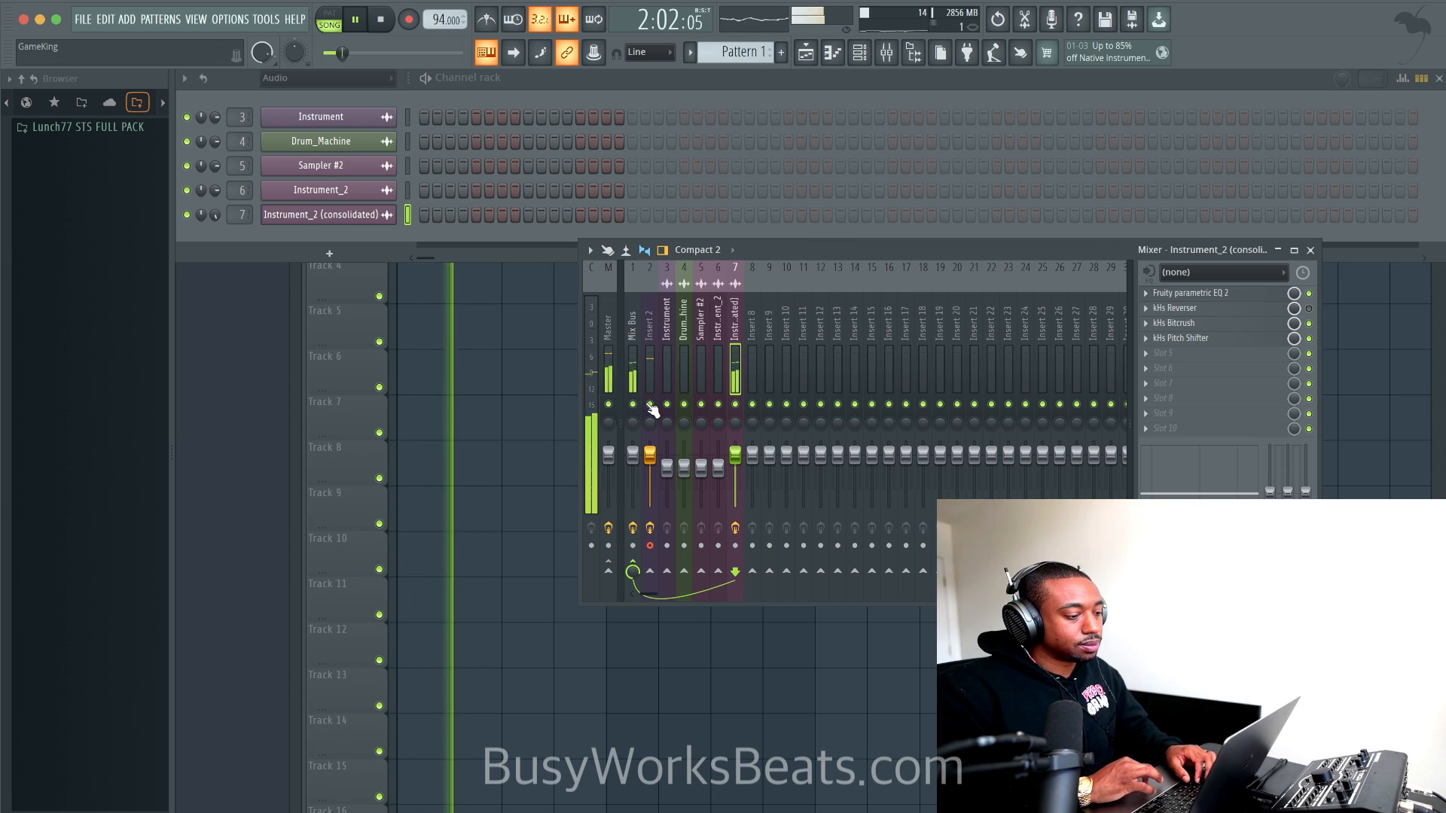
right_click(507, 373)
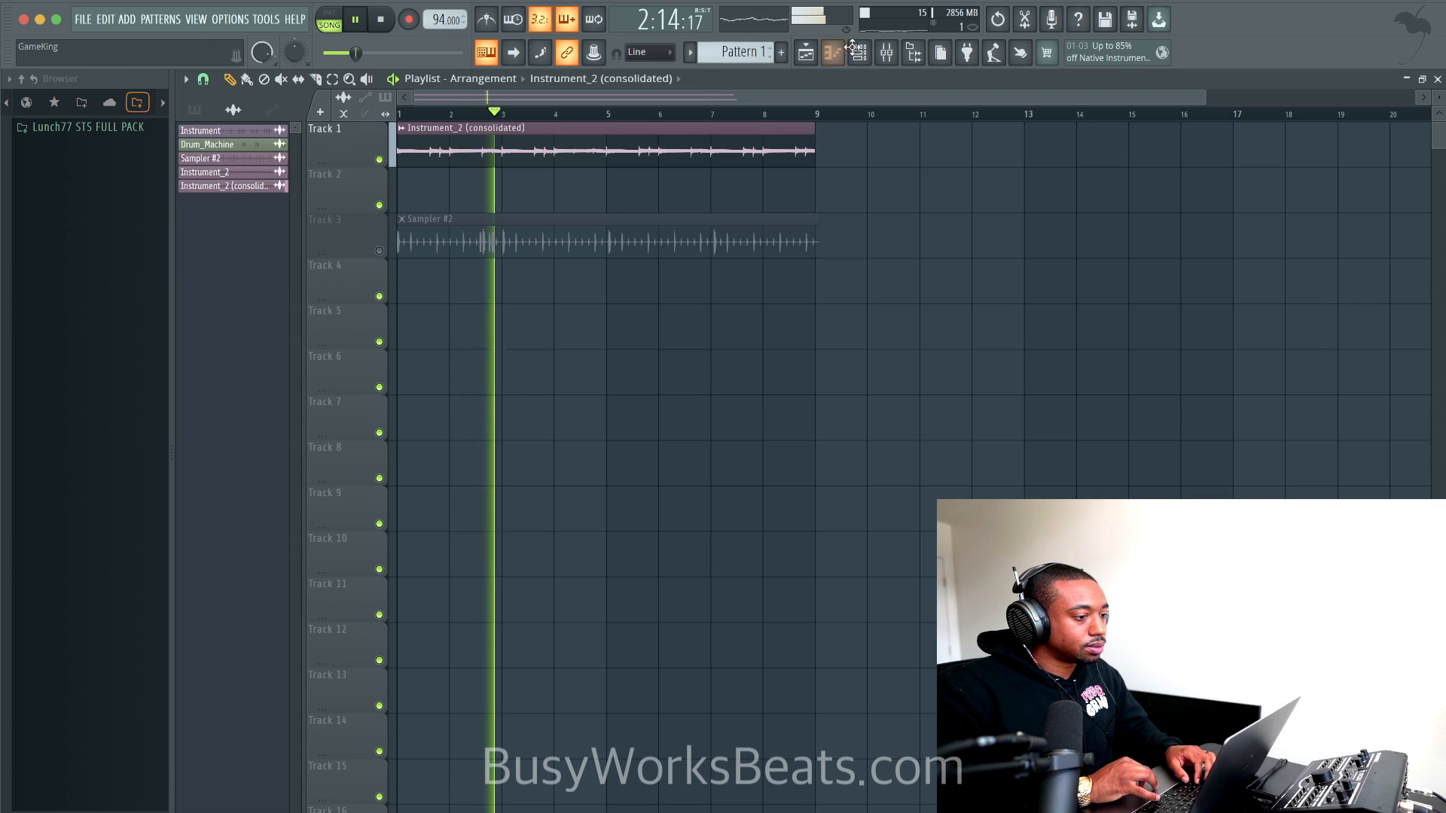
Check the mixer levels while the consolidated clip plays, stop playback and return to the playlist.
click(886, 53)
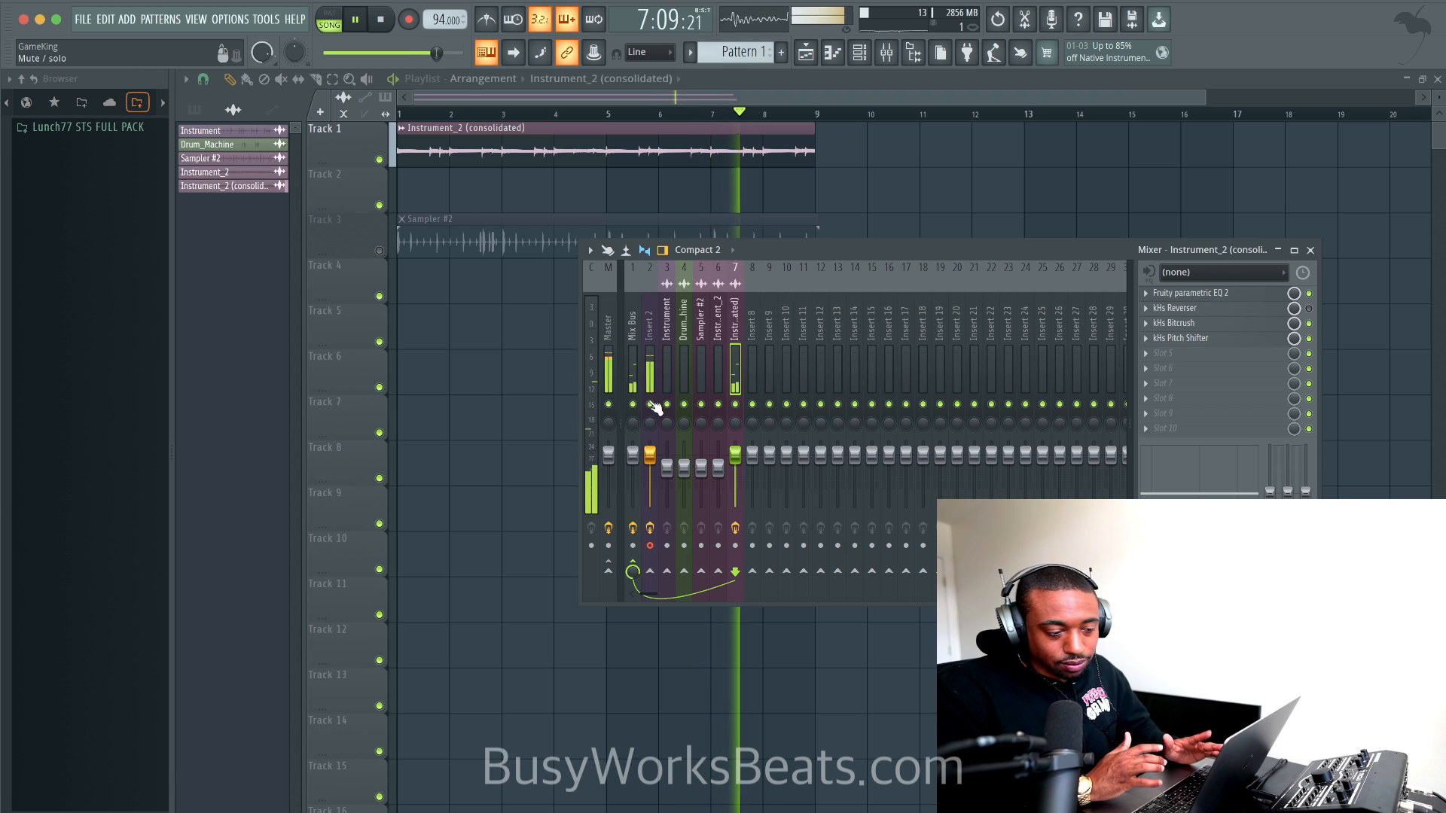
key(space)
key(F9)
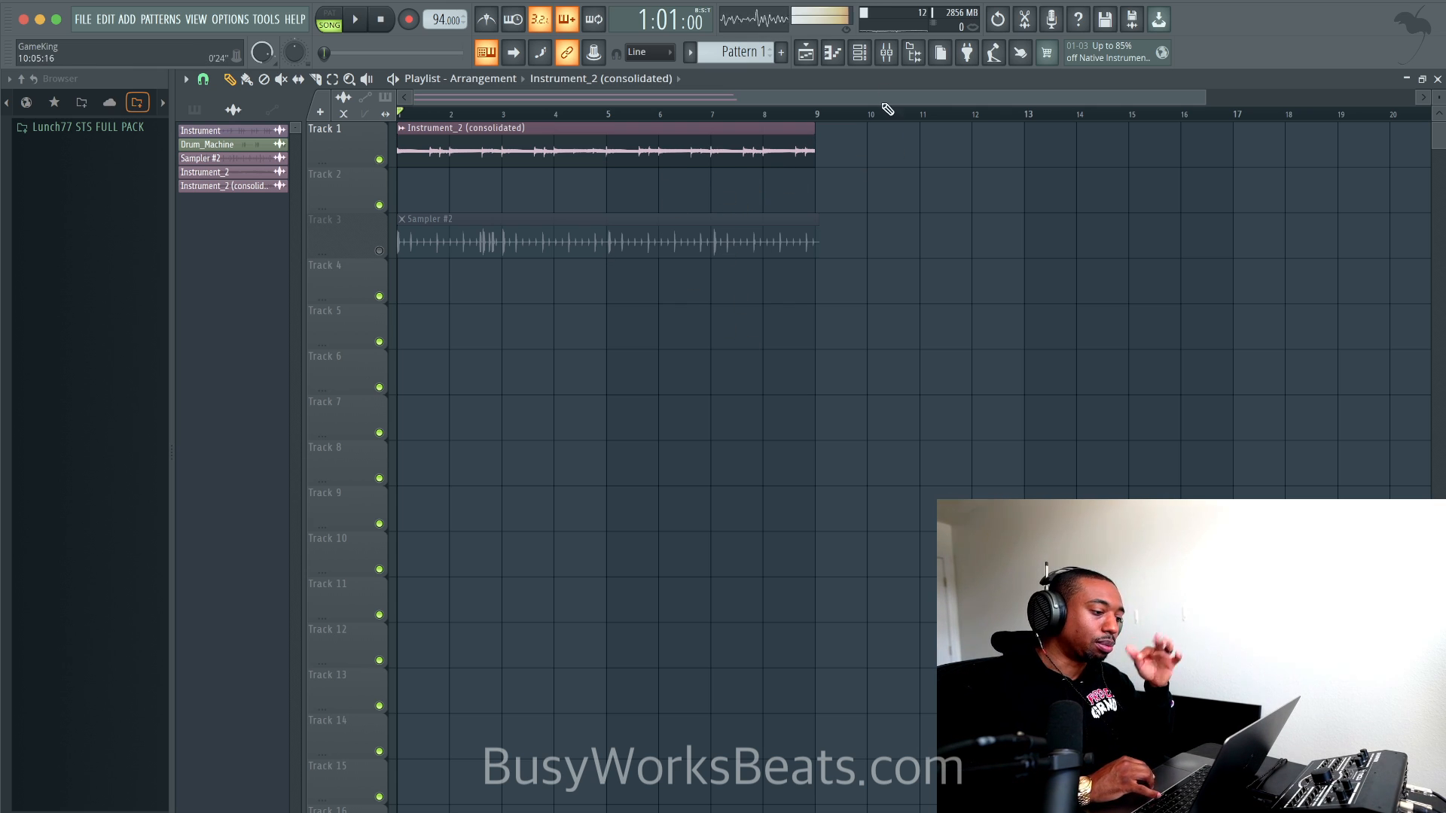
click(860, 60)
key(F6)
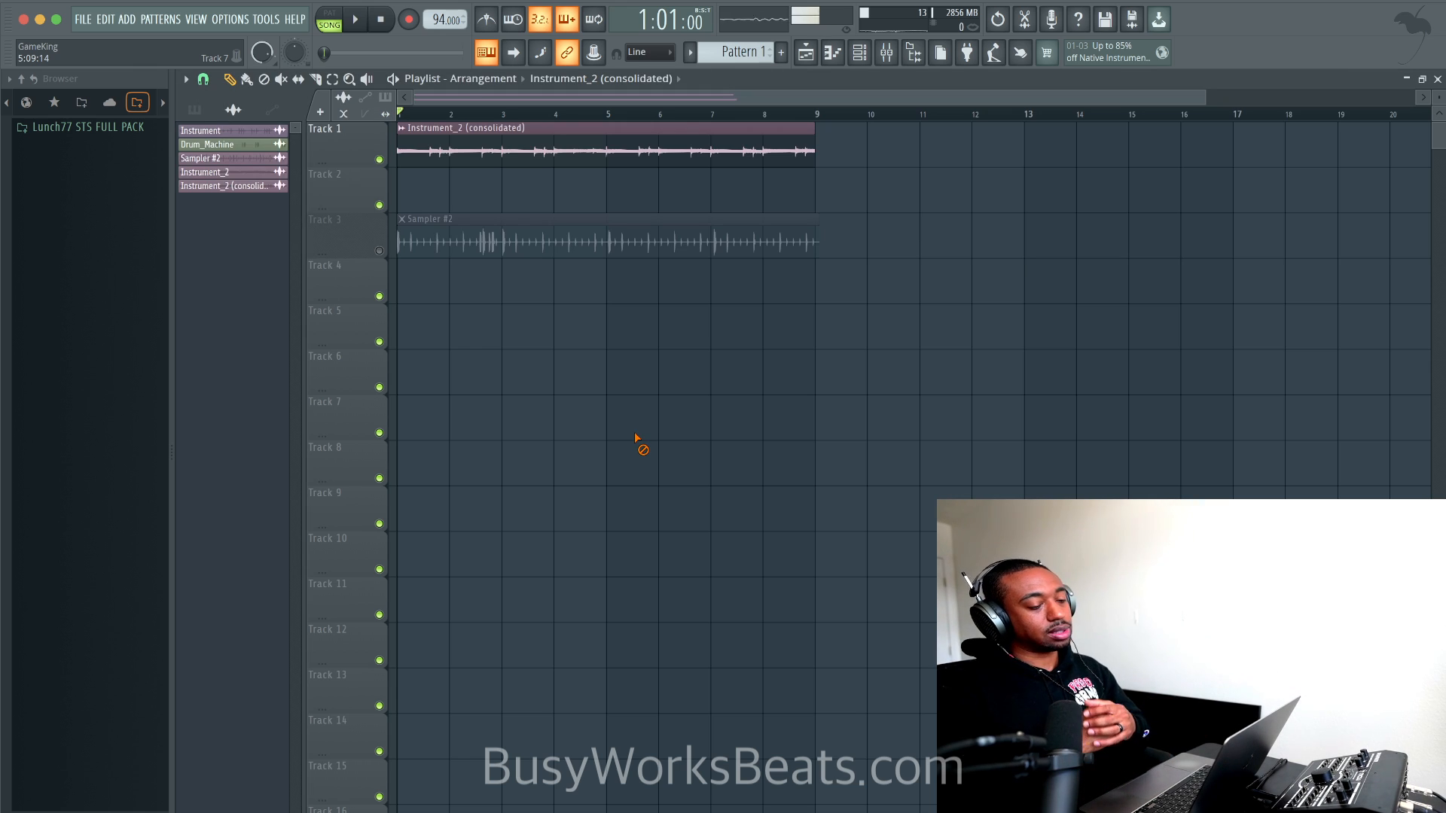